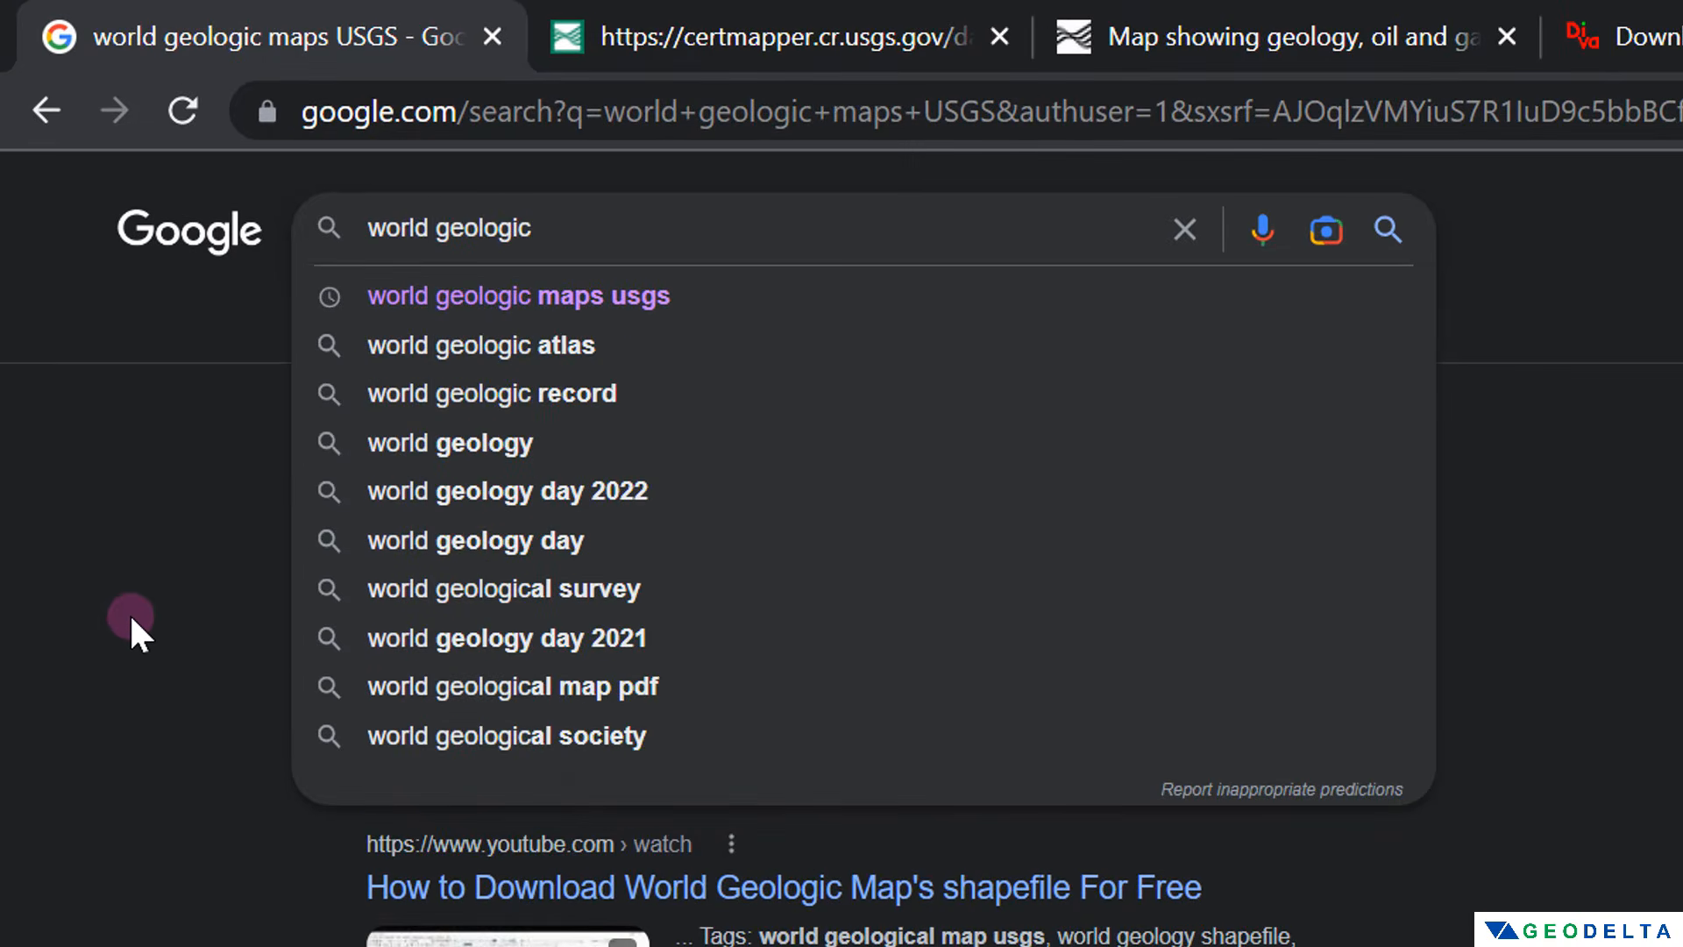
Step: Search Google for "world geologic maps usgs" and bring up the USGS World Geologic Maps page
text(maps usgs)
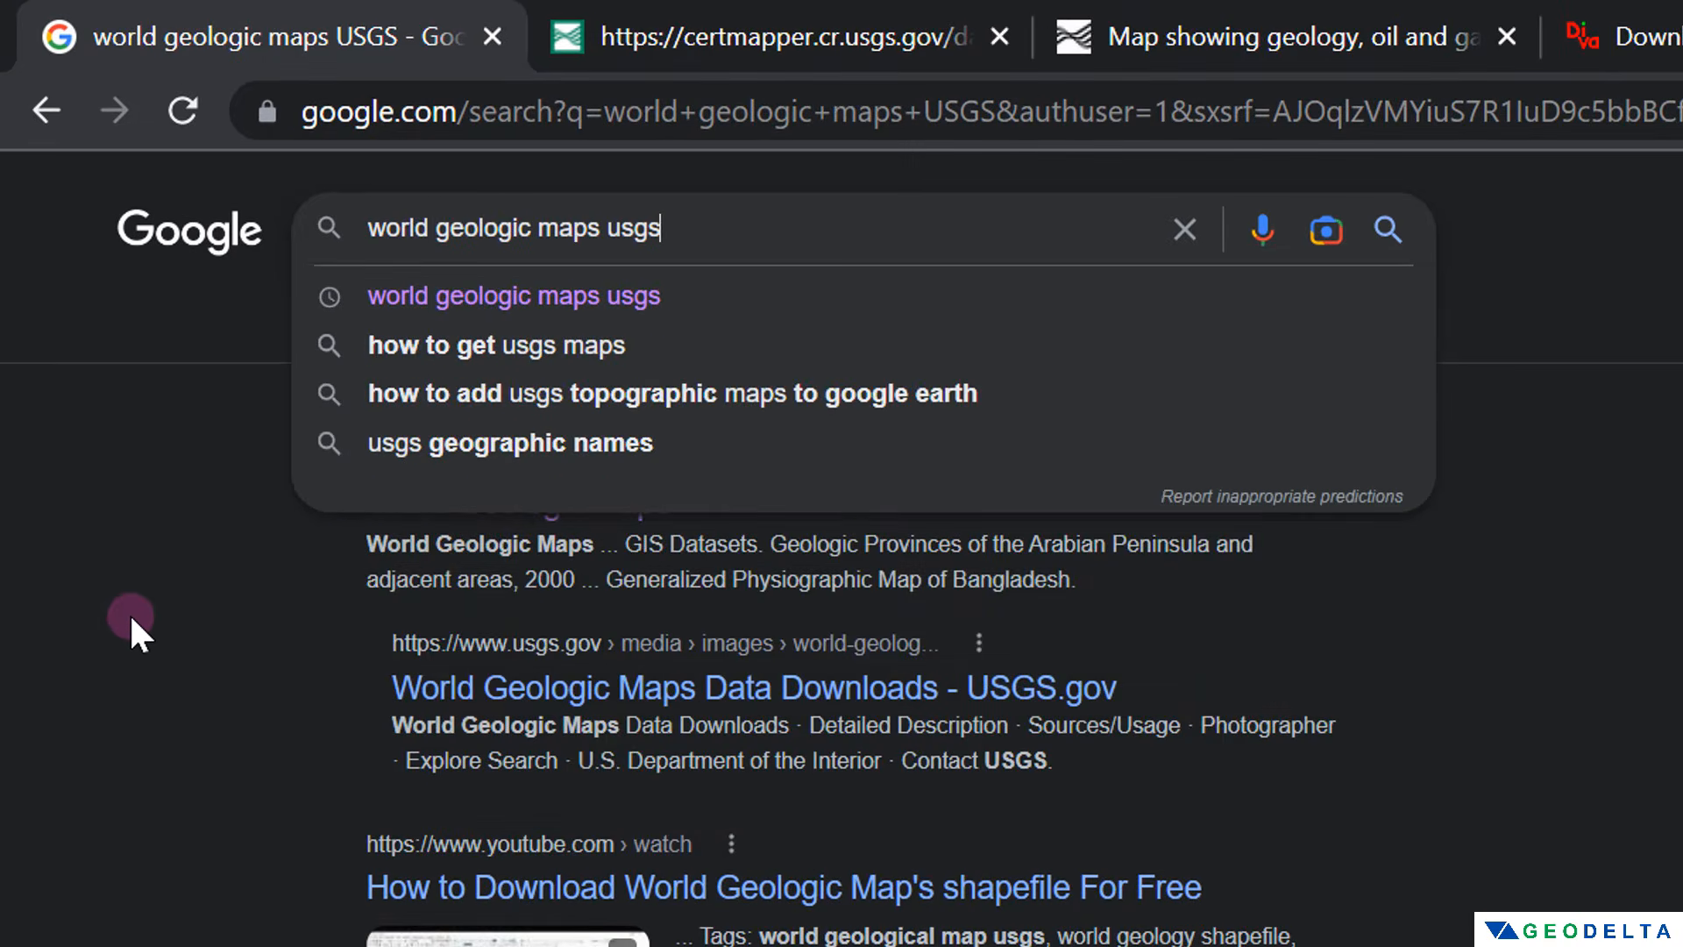
key(Return)
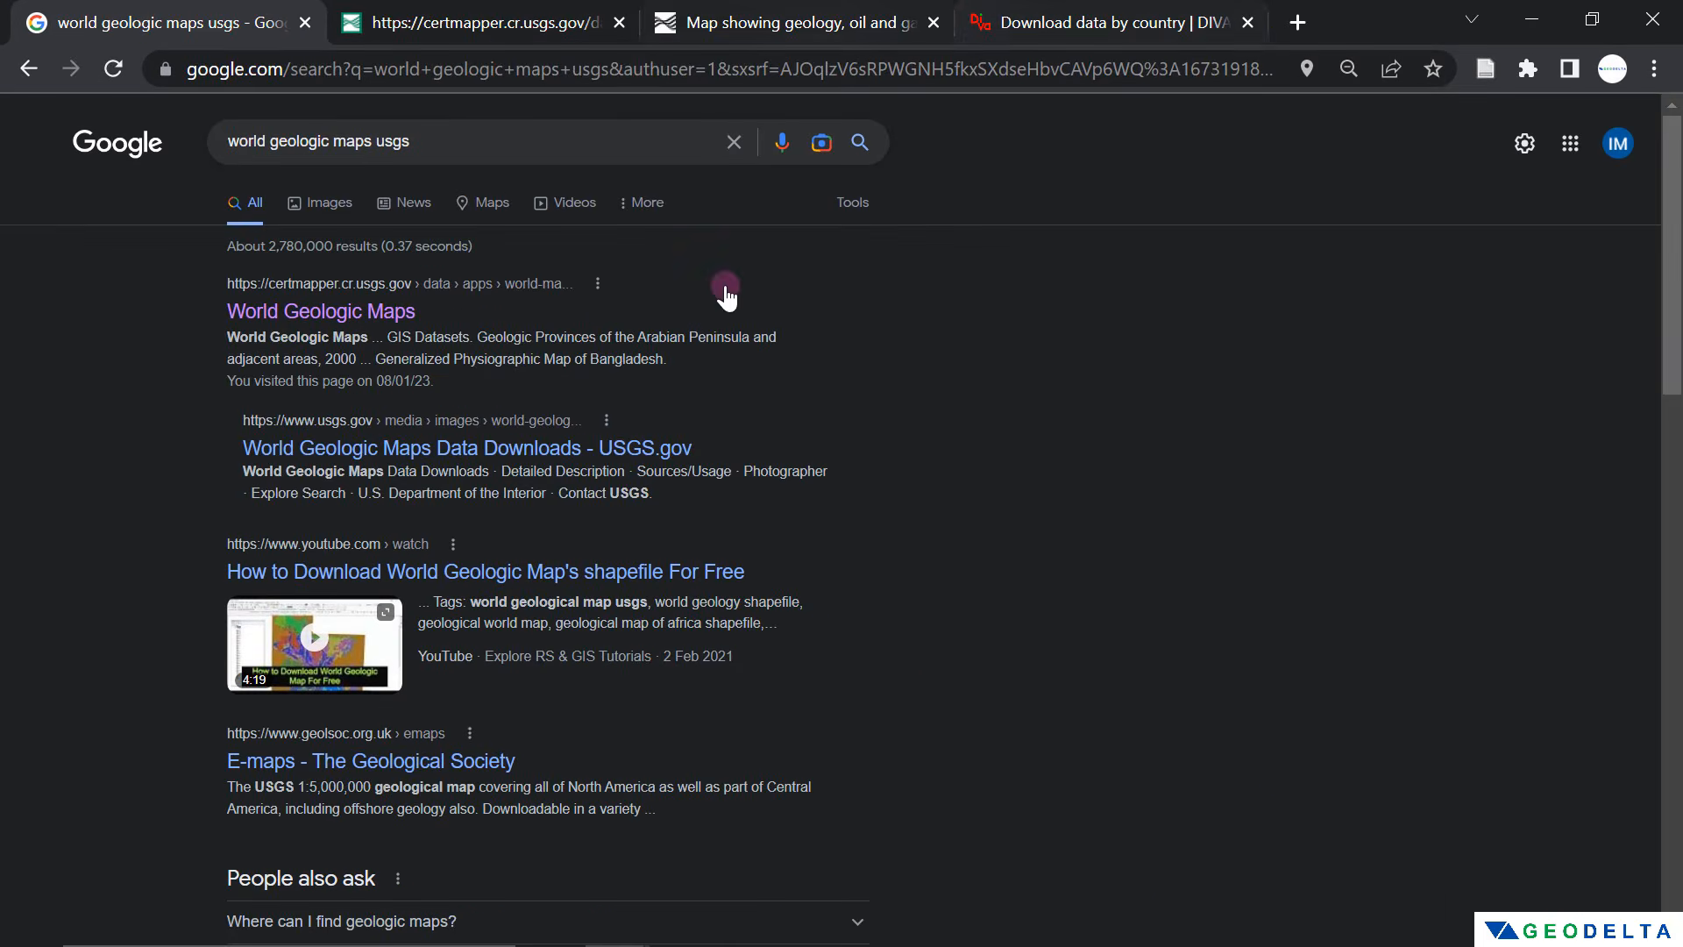
click(542, 28)
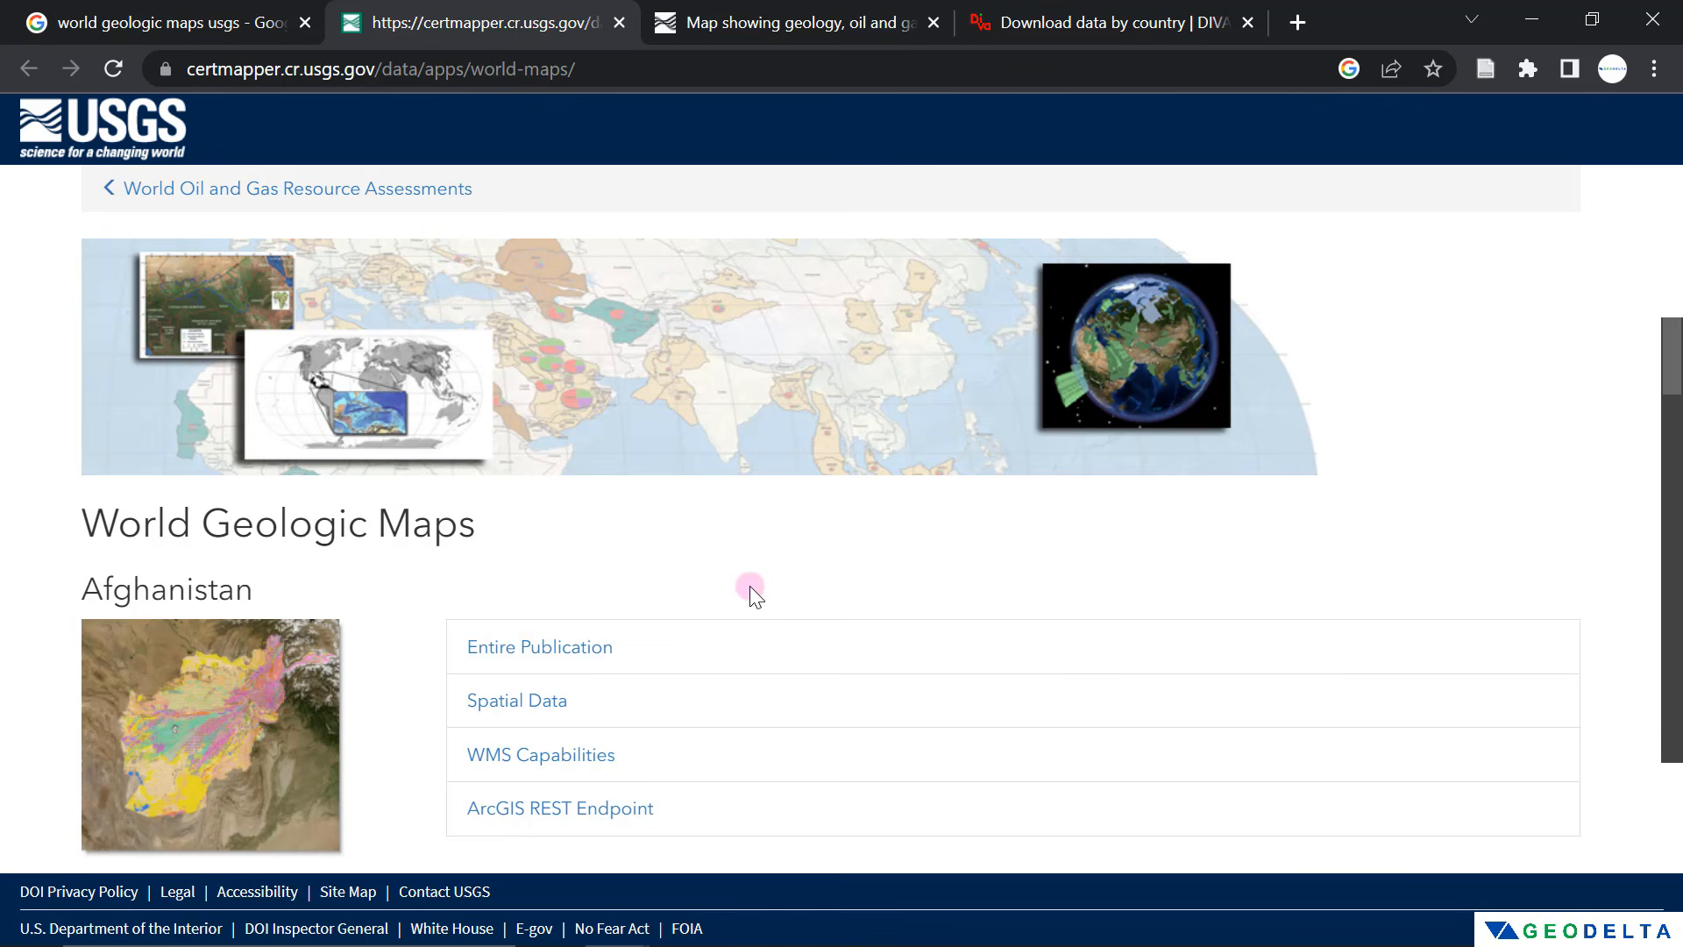
Step: Look through the regions and their GIS datasets on the World Geologic Maps page, from Afghanistan to the Former Soviet Union
scroll(754, 570, down, 3)
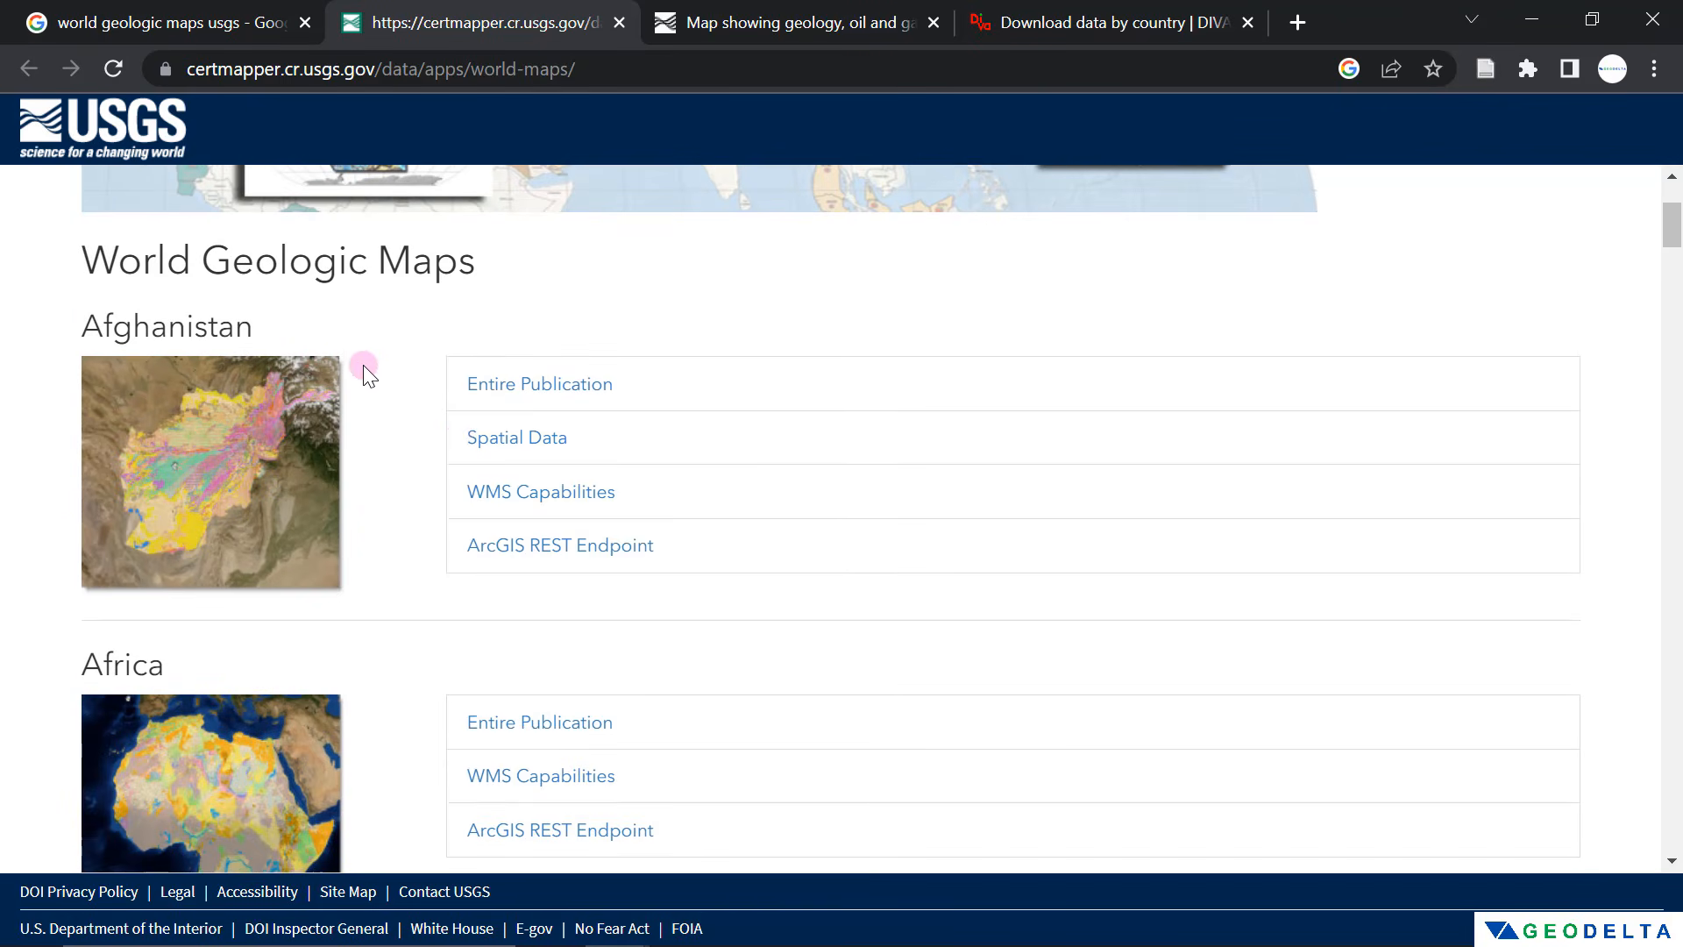
scroll(363, 364, down, 3)
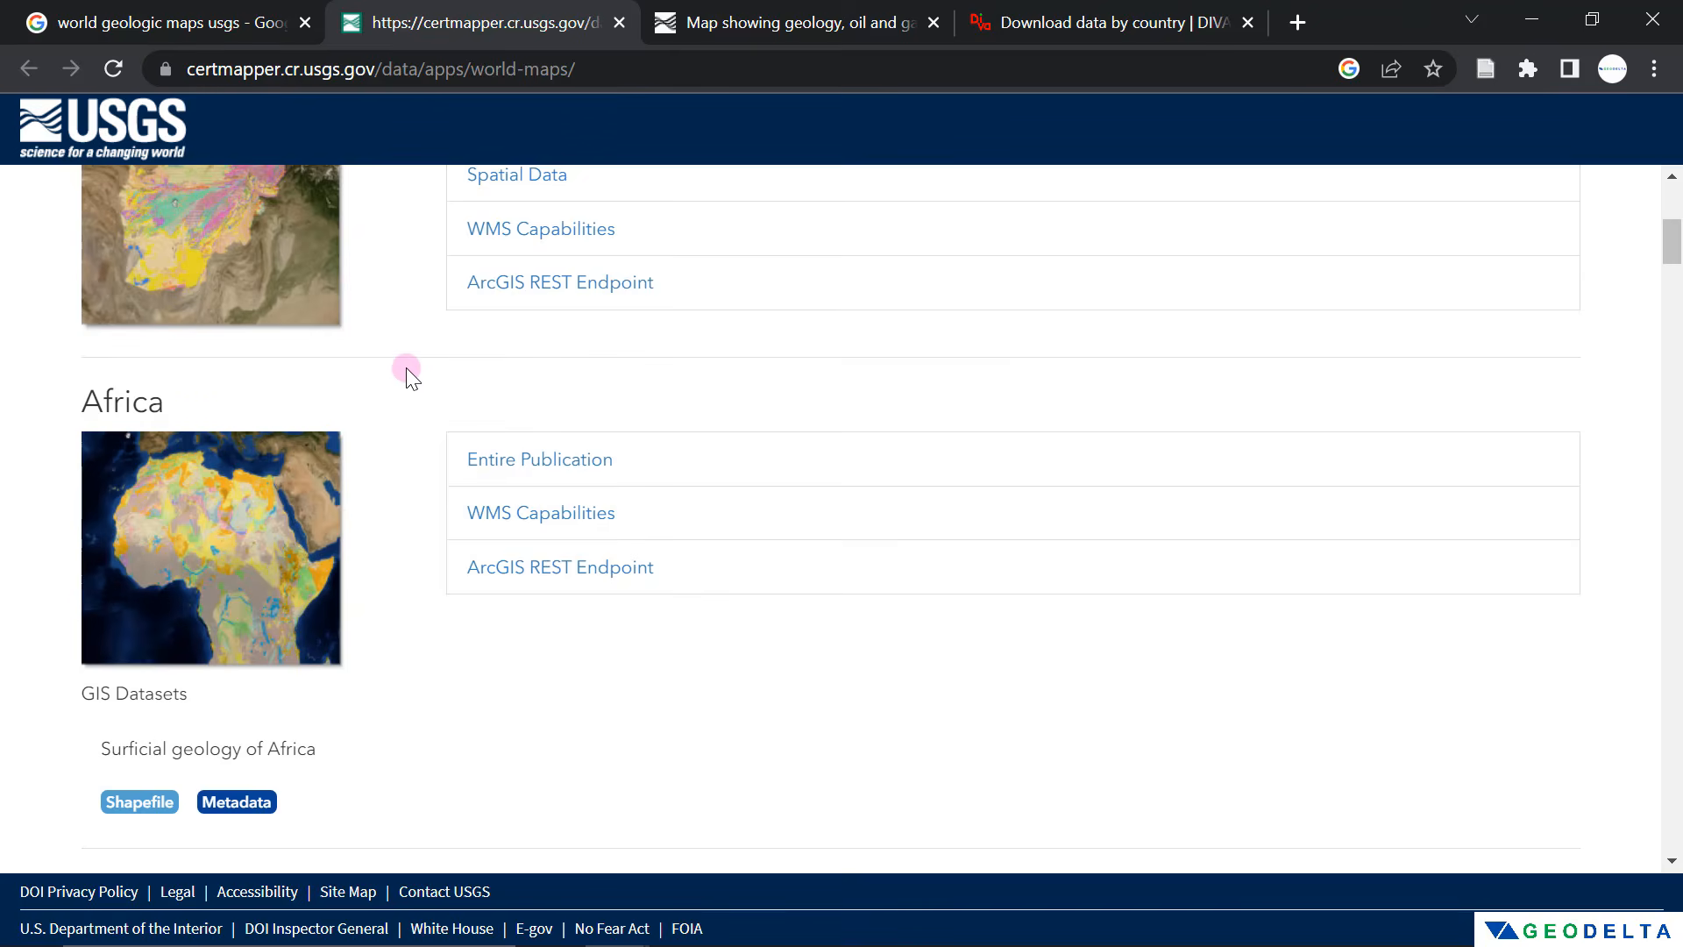
scroll(408, 361, down, 9)
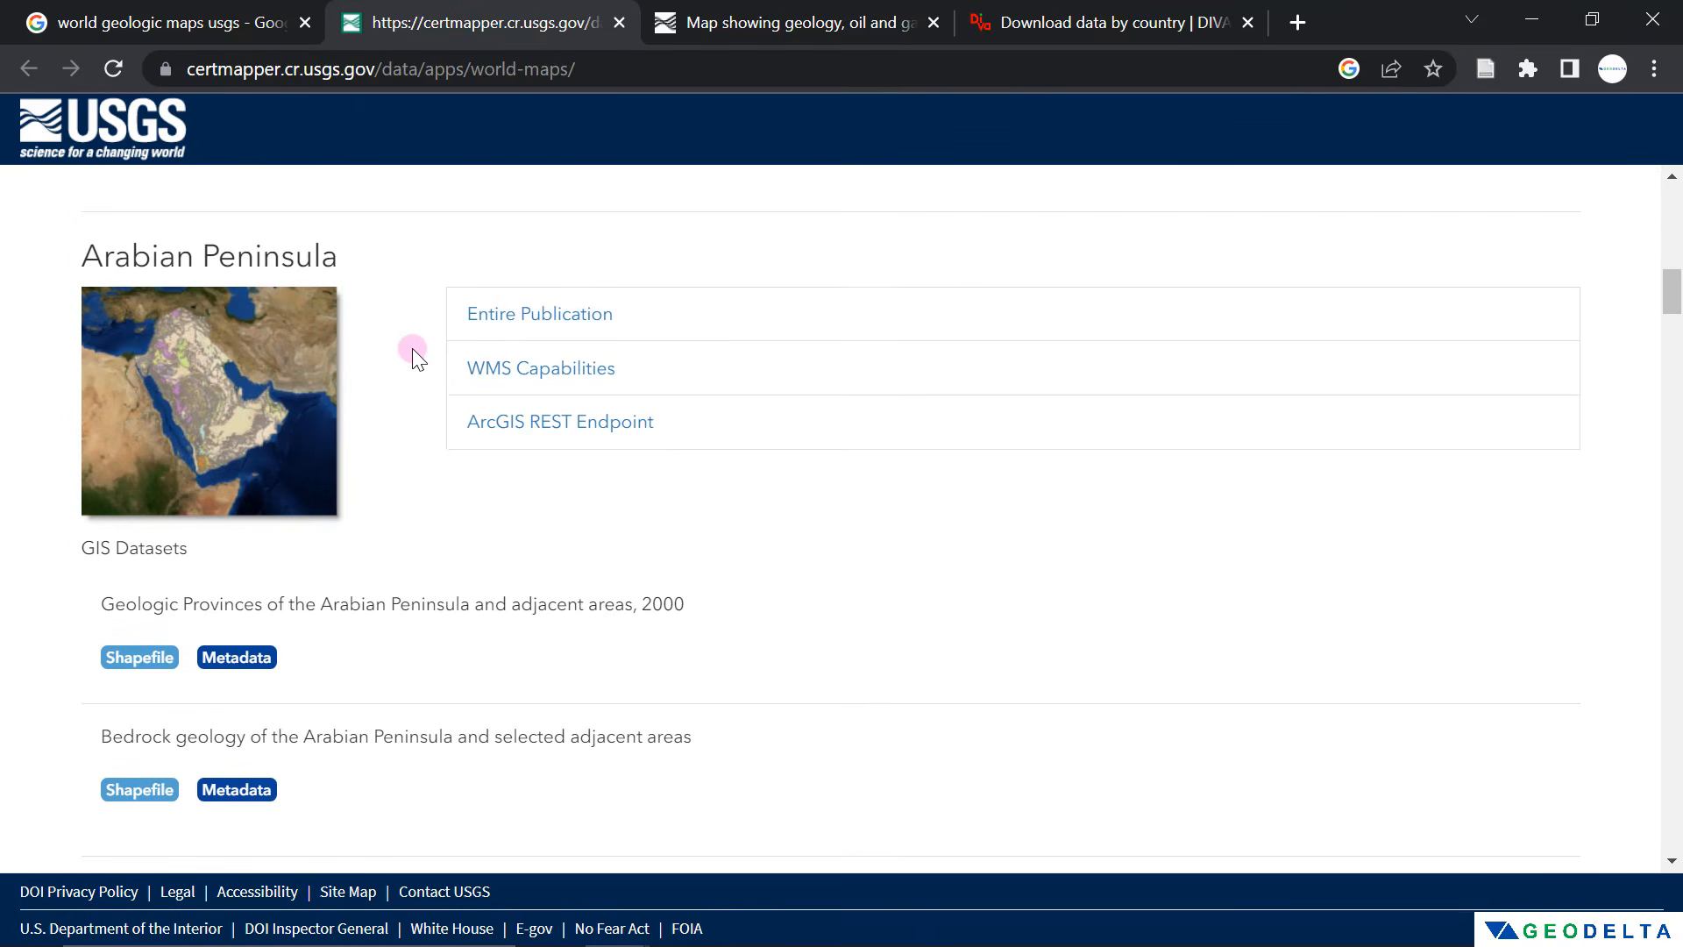
scroll(412, 339, down, 20)
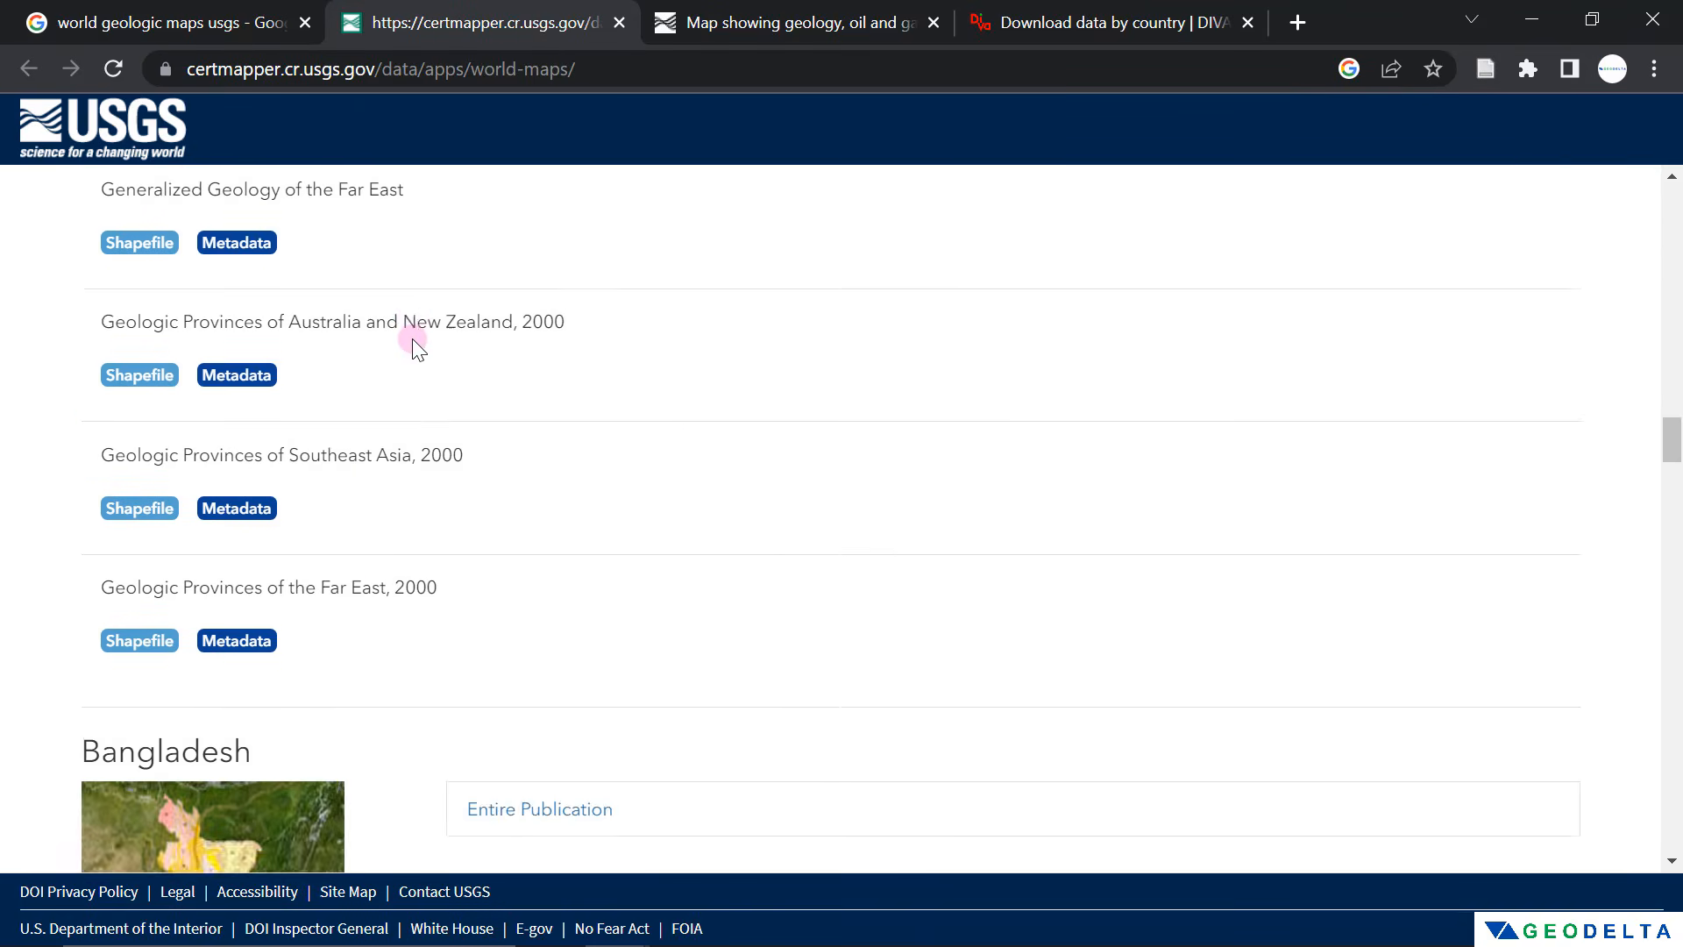
scroll(412, 338, up, 10)
scroll(348, 371, down, 10)
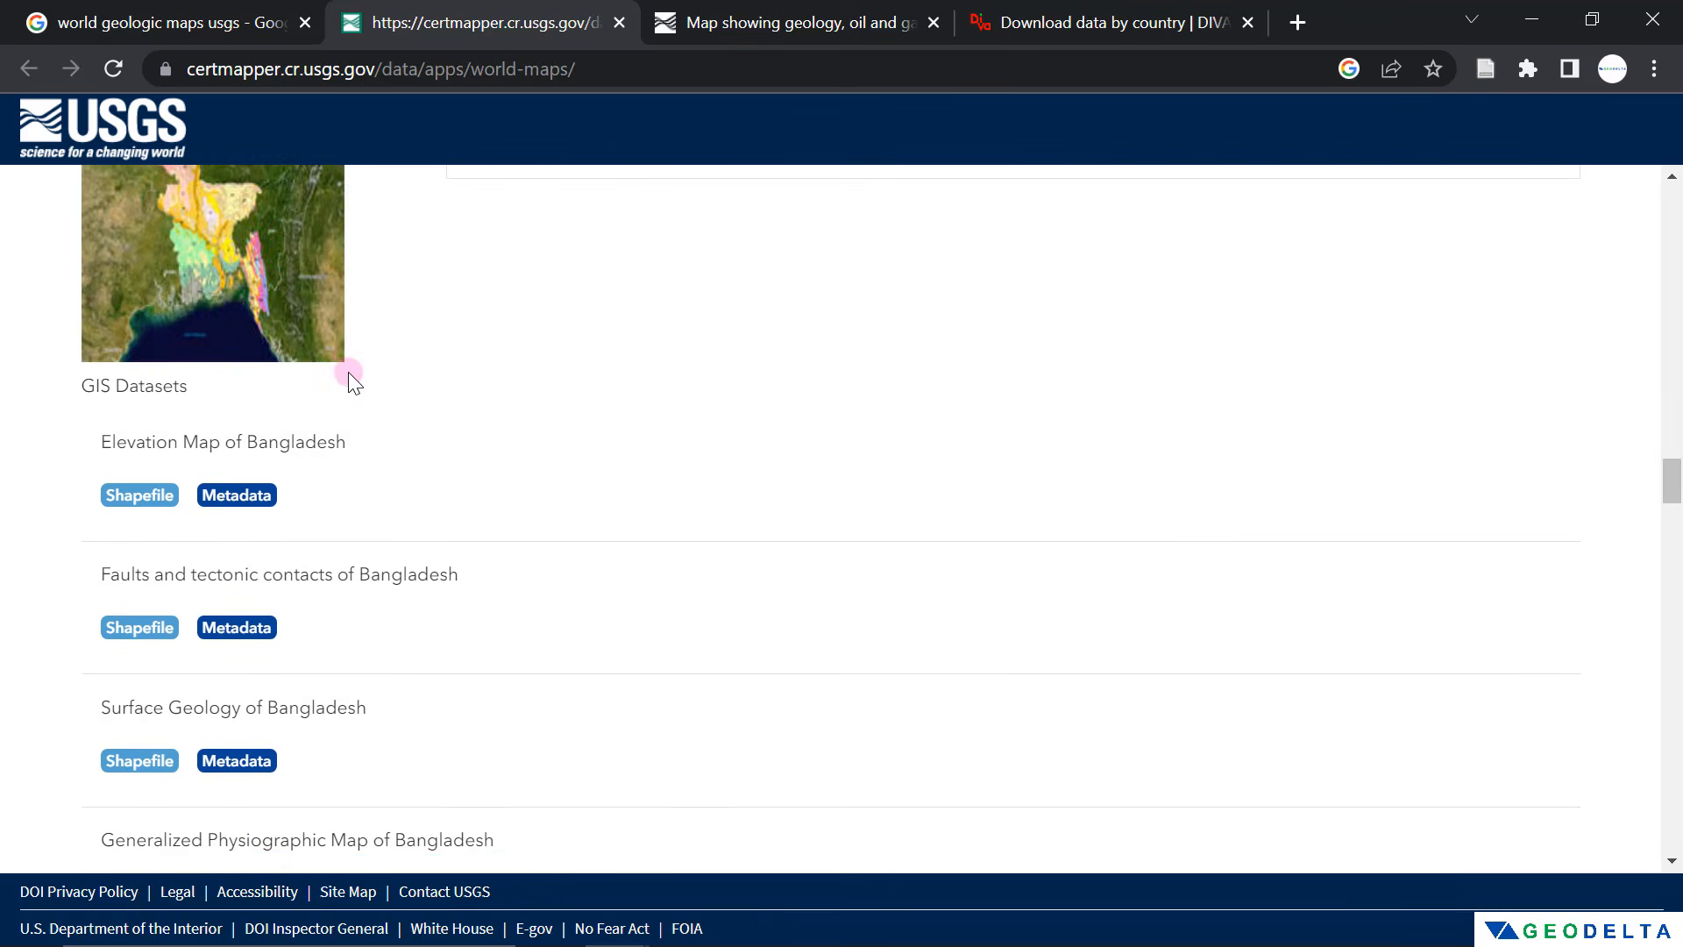
scroll(349, 371, up, 1)
scroll(354, 371, down, 8)
scroll(349, 365, down, 2)
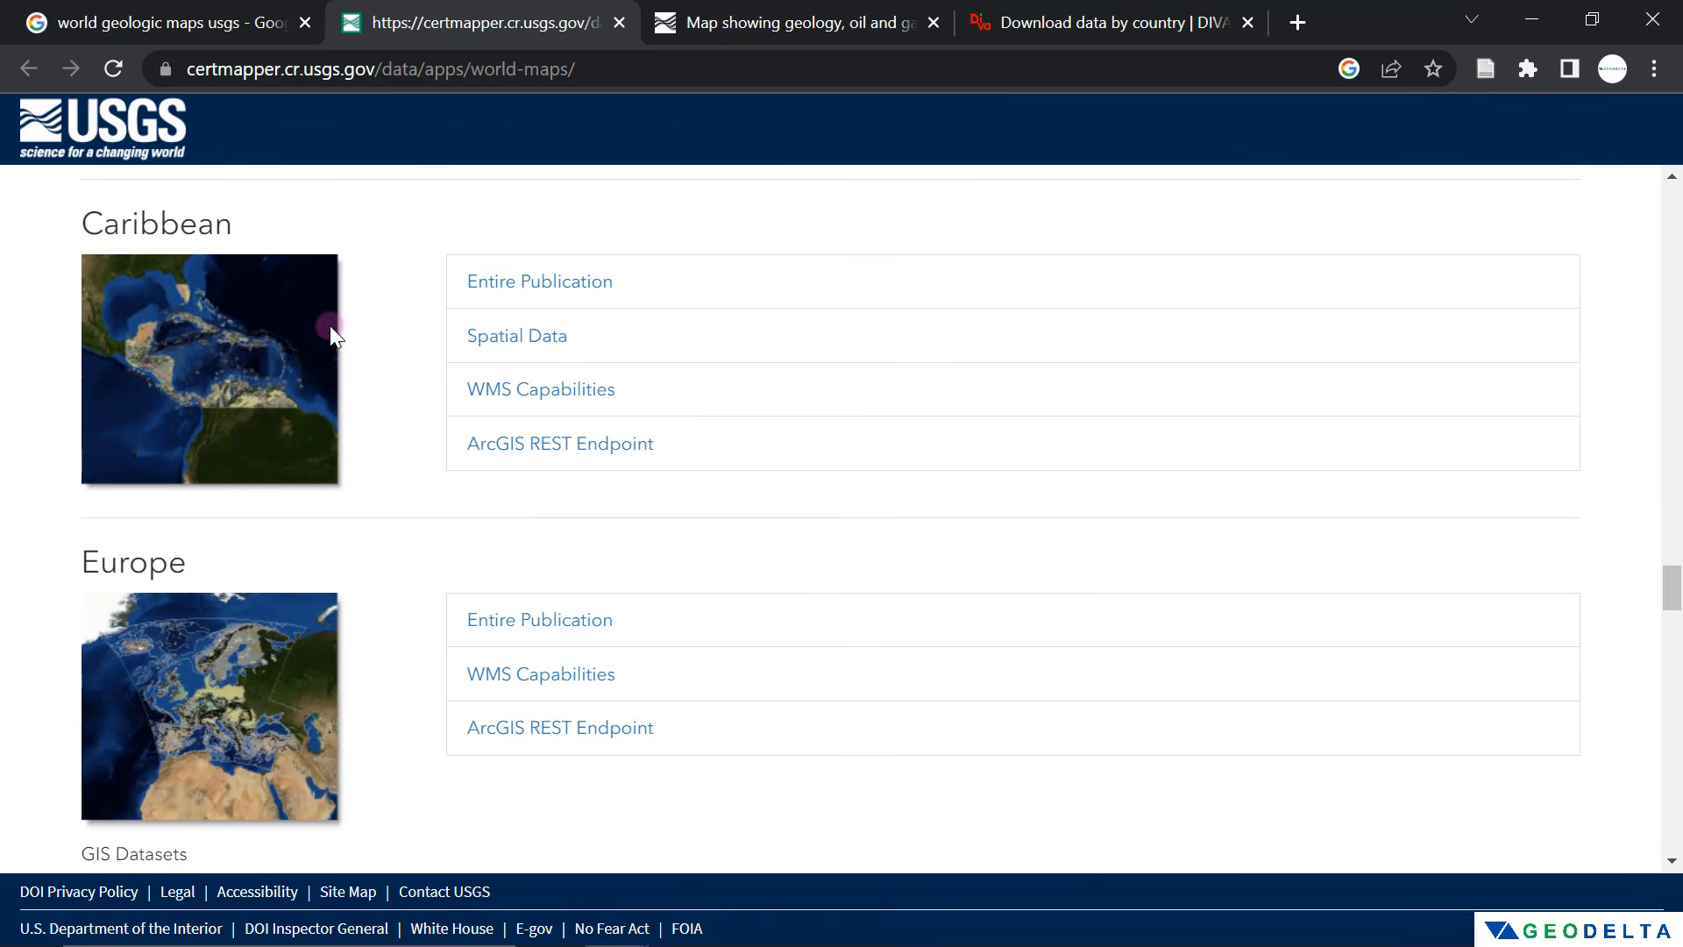
scroll(397, 526, down, 10)
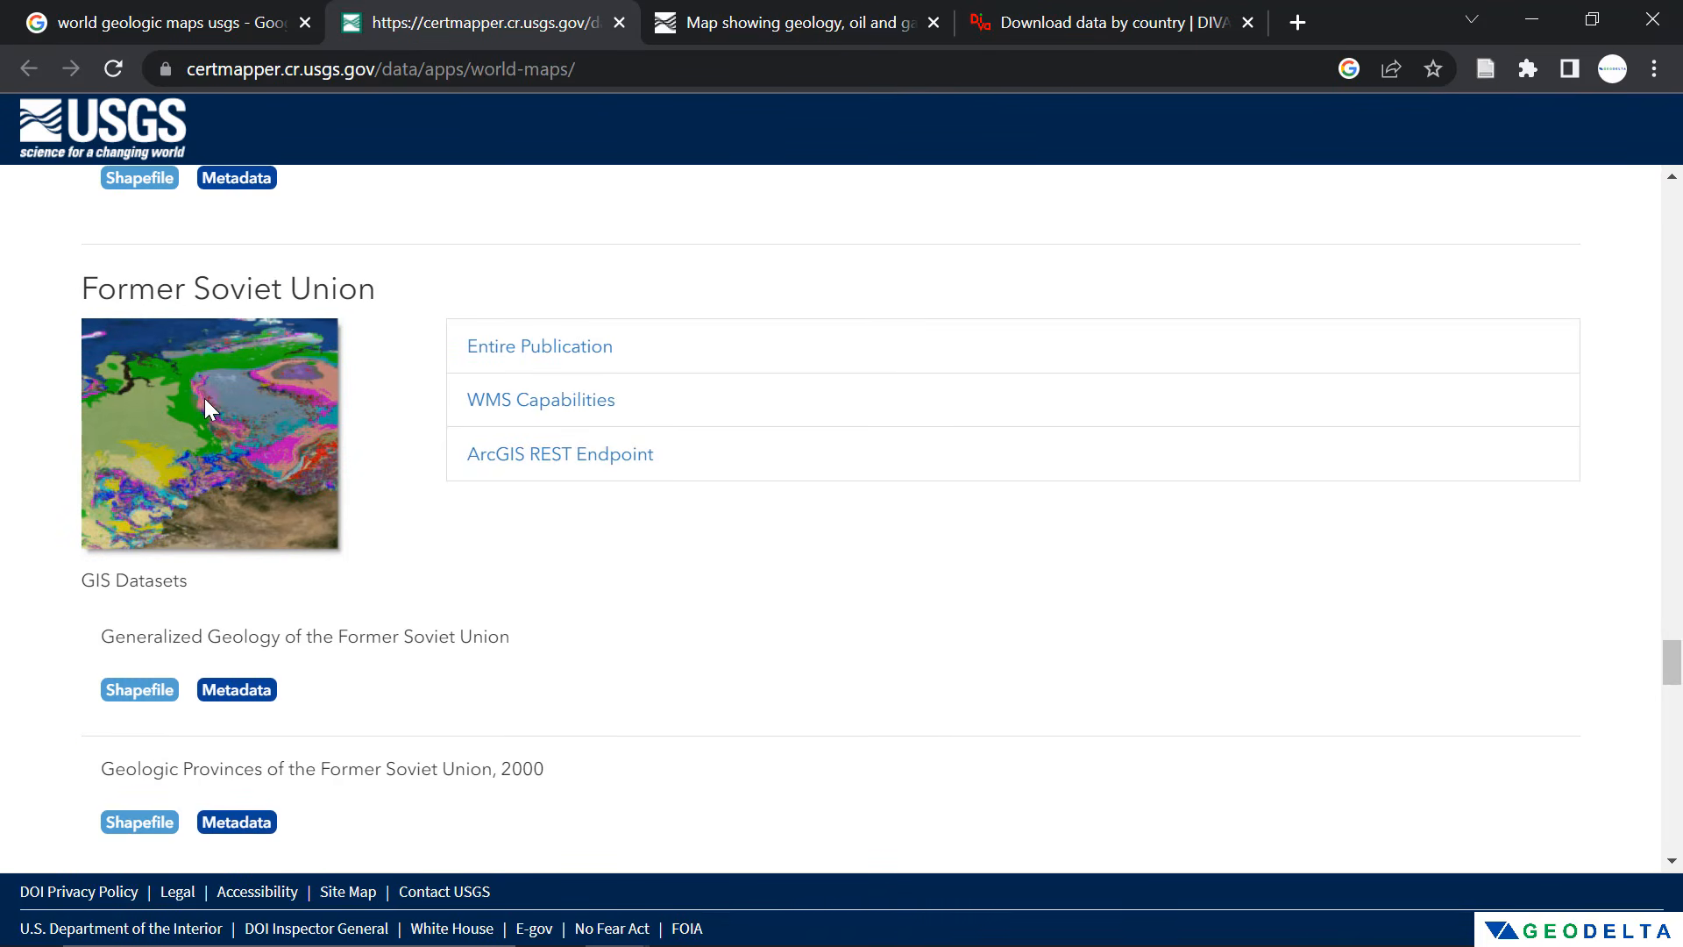
Step: Download the shapefile of the Generalized Geology of Europe including Turkey dataset from the Europe section
scroll(402, 438, up, 8)
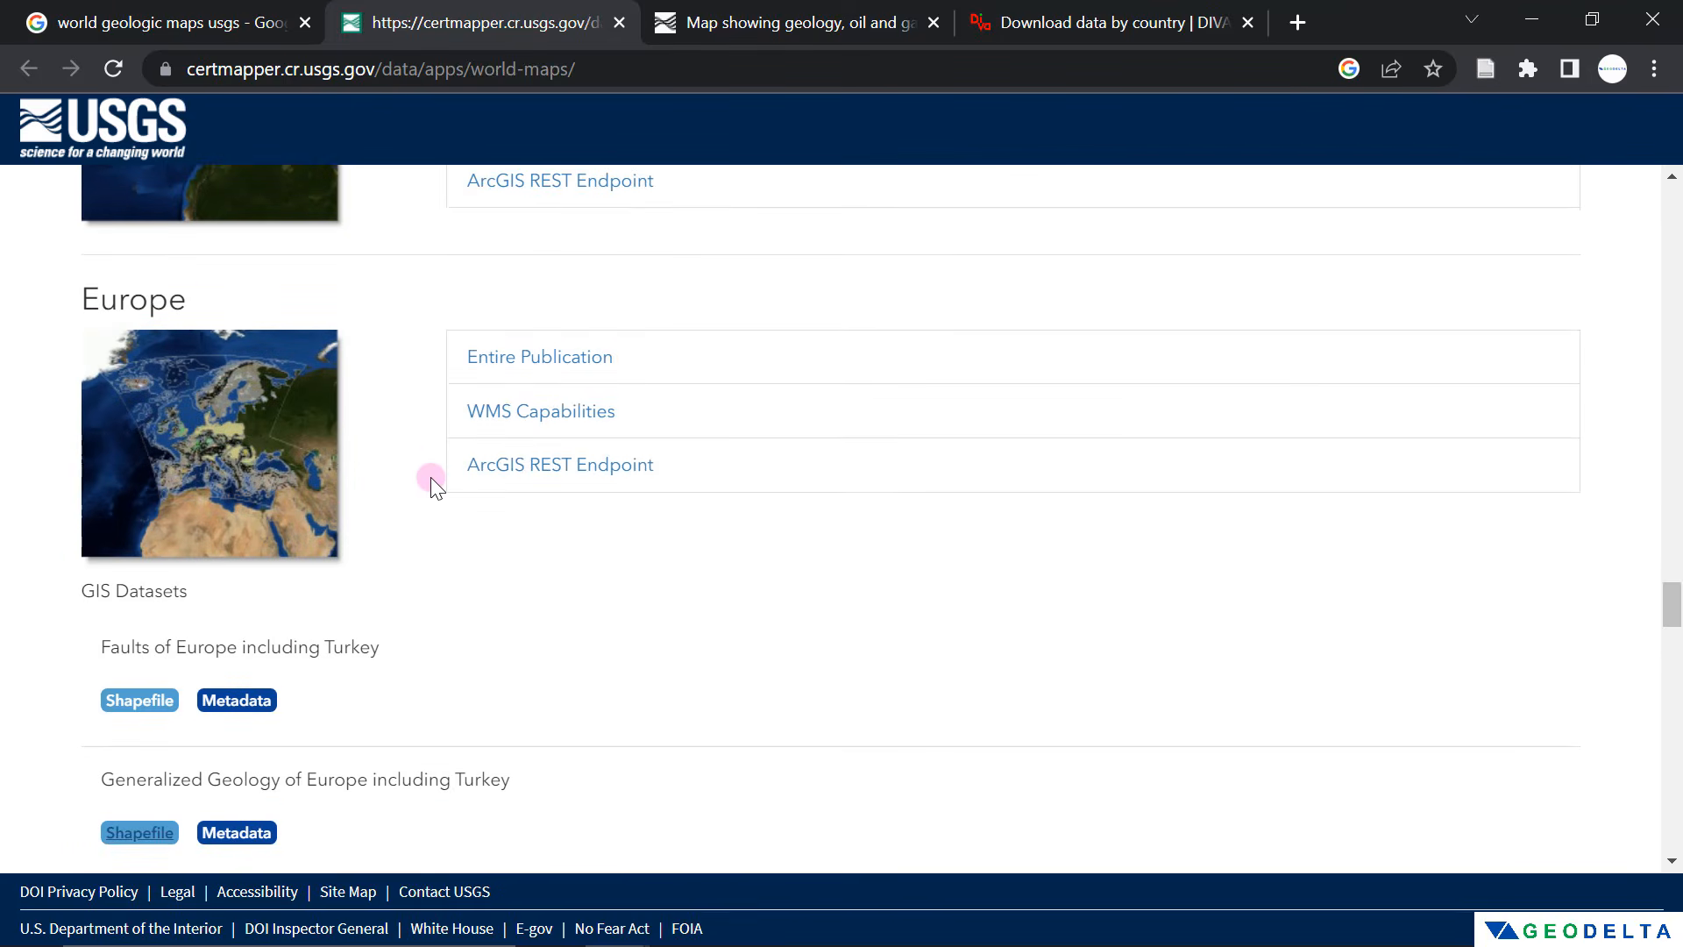
scroll(140, 631, down, 2)
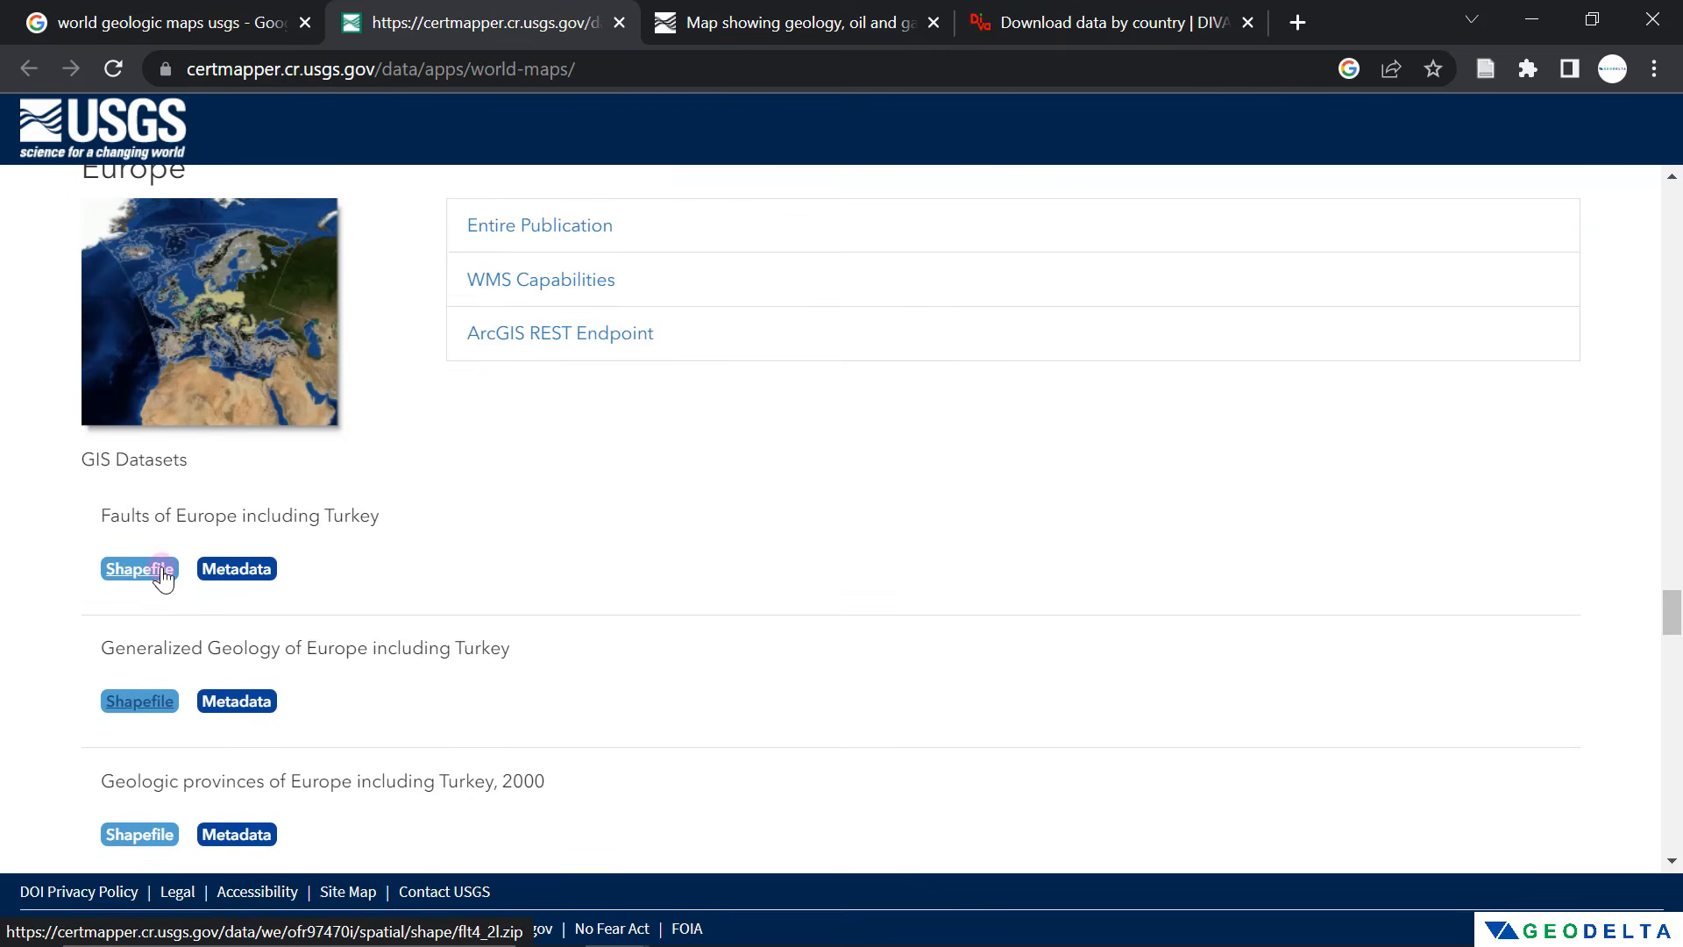
scroll(394, 450, up, 2)
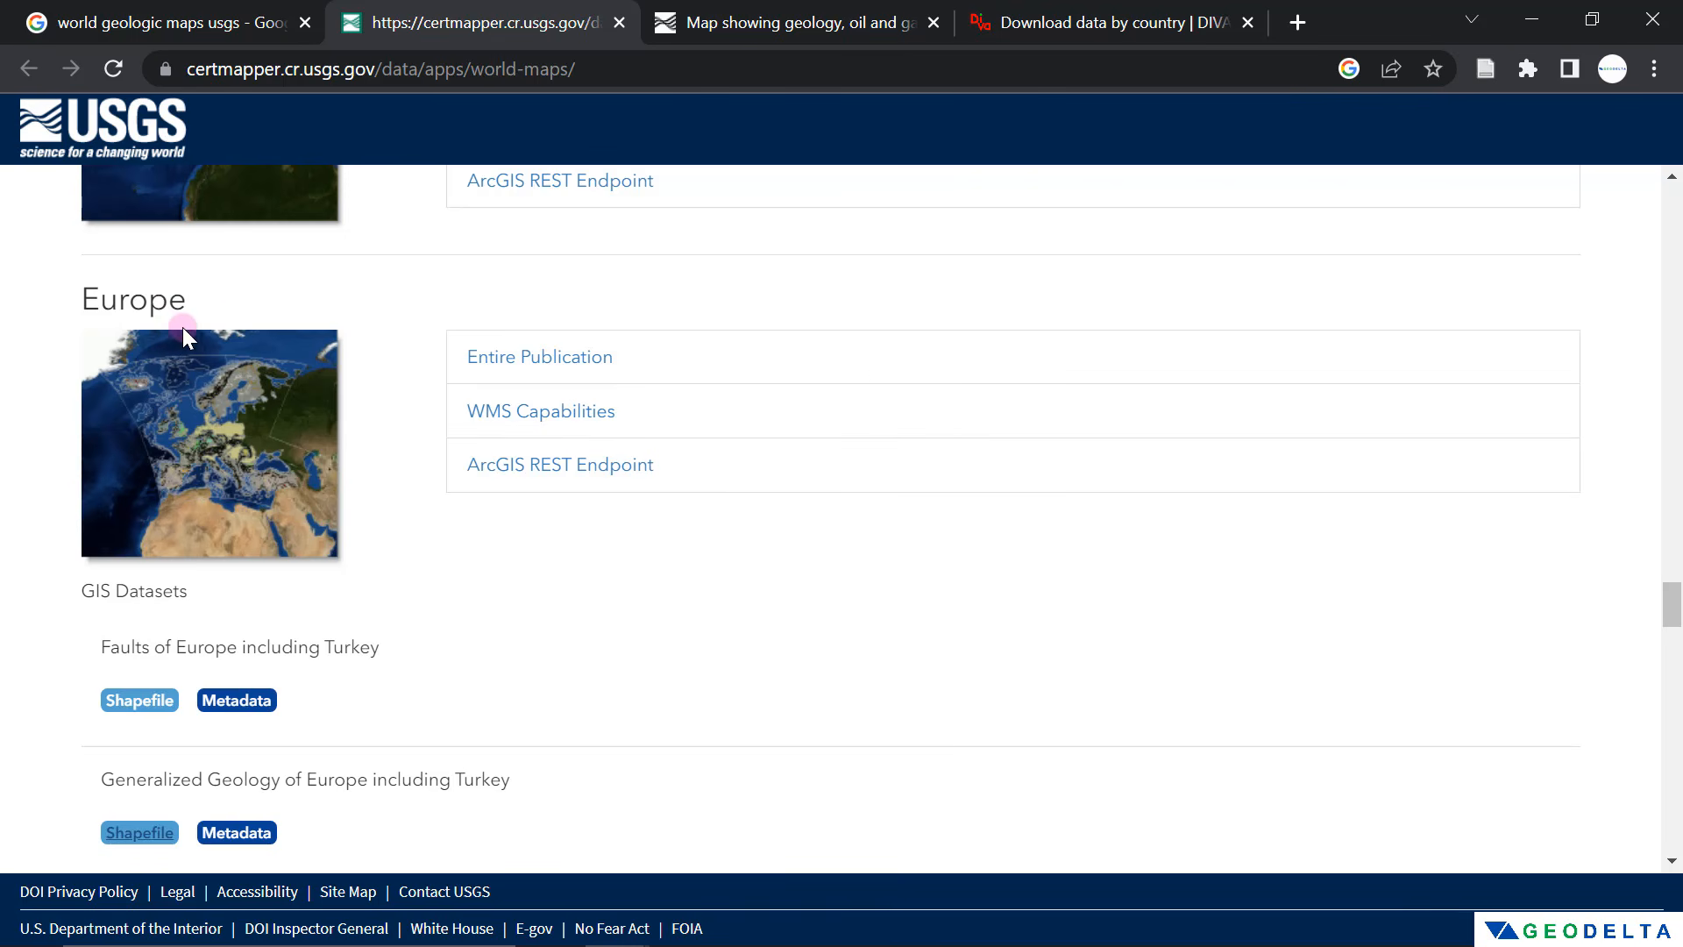
scroll(198, 351, down, 2)
scroll(176, 412, up, 2)
scroll(263, 658, down, 2)
scroll(113, 649, down, 2)
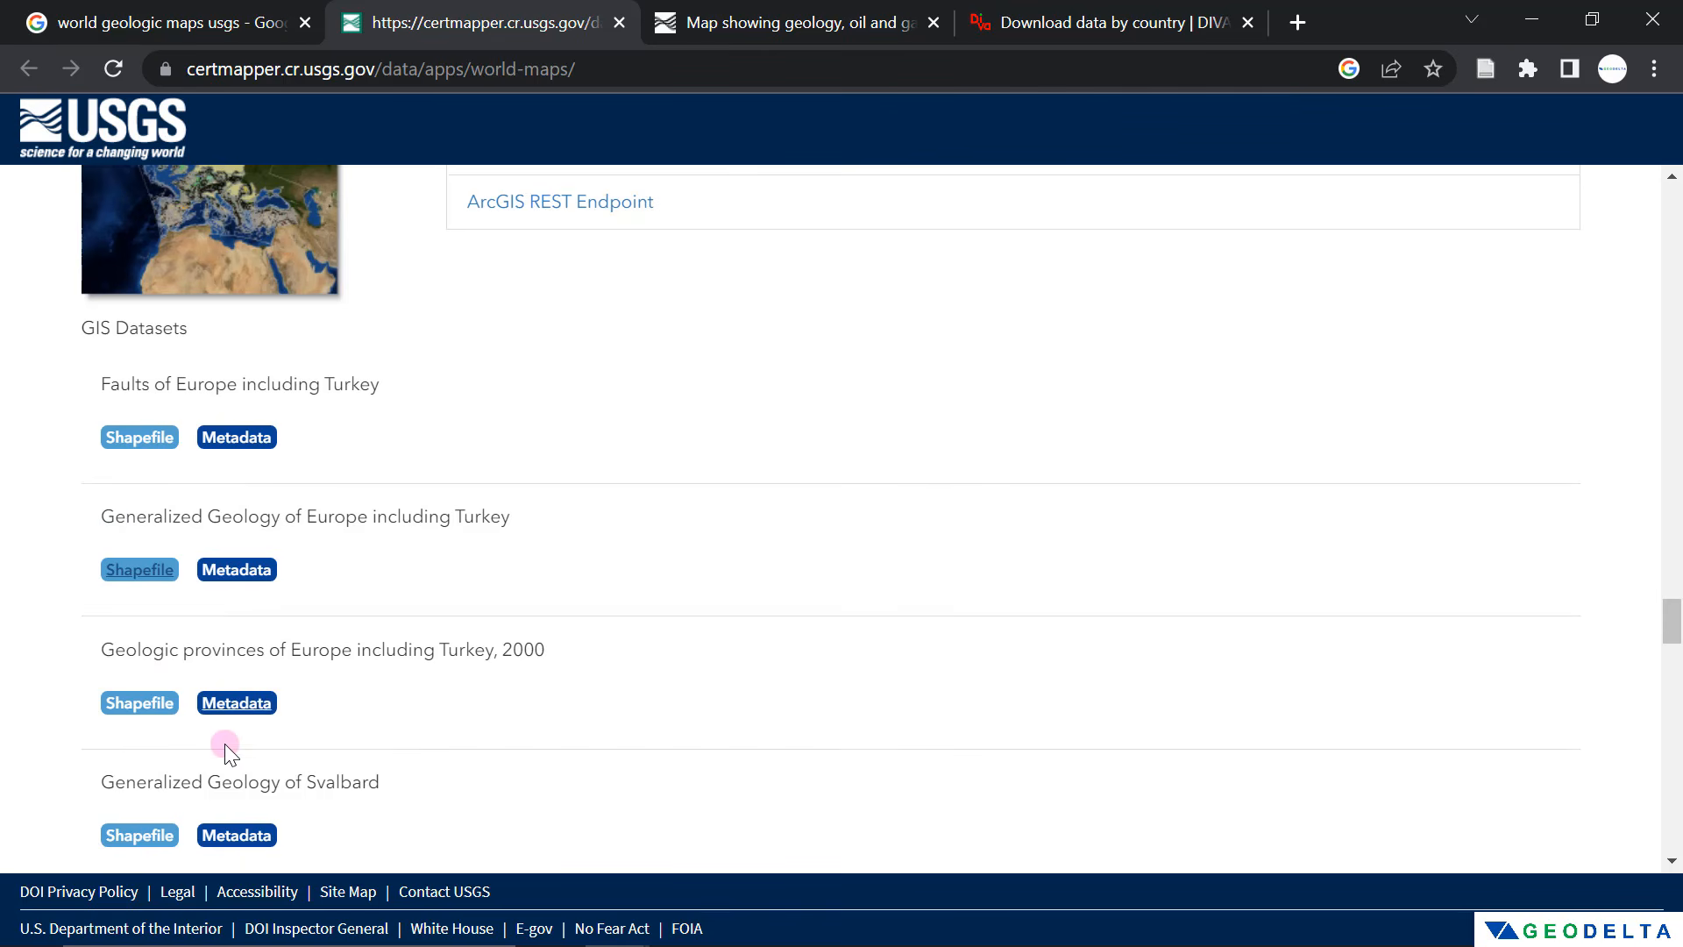
scroll(380, 714, up, 2)
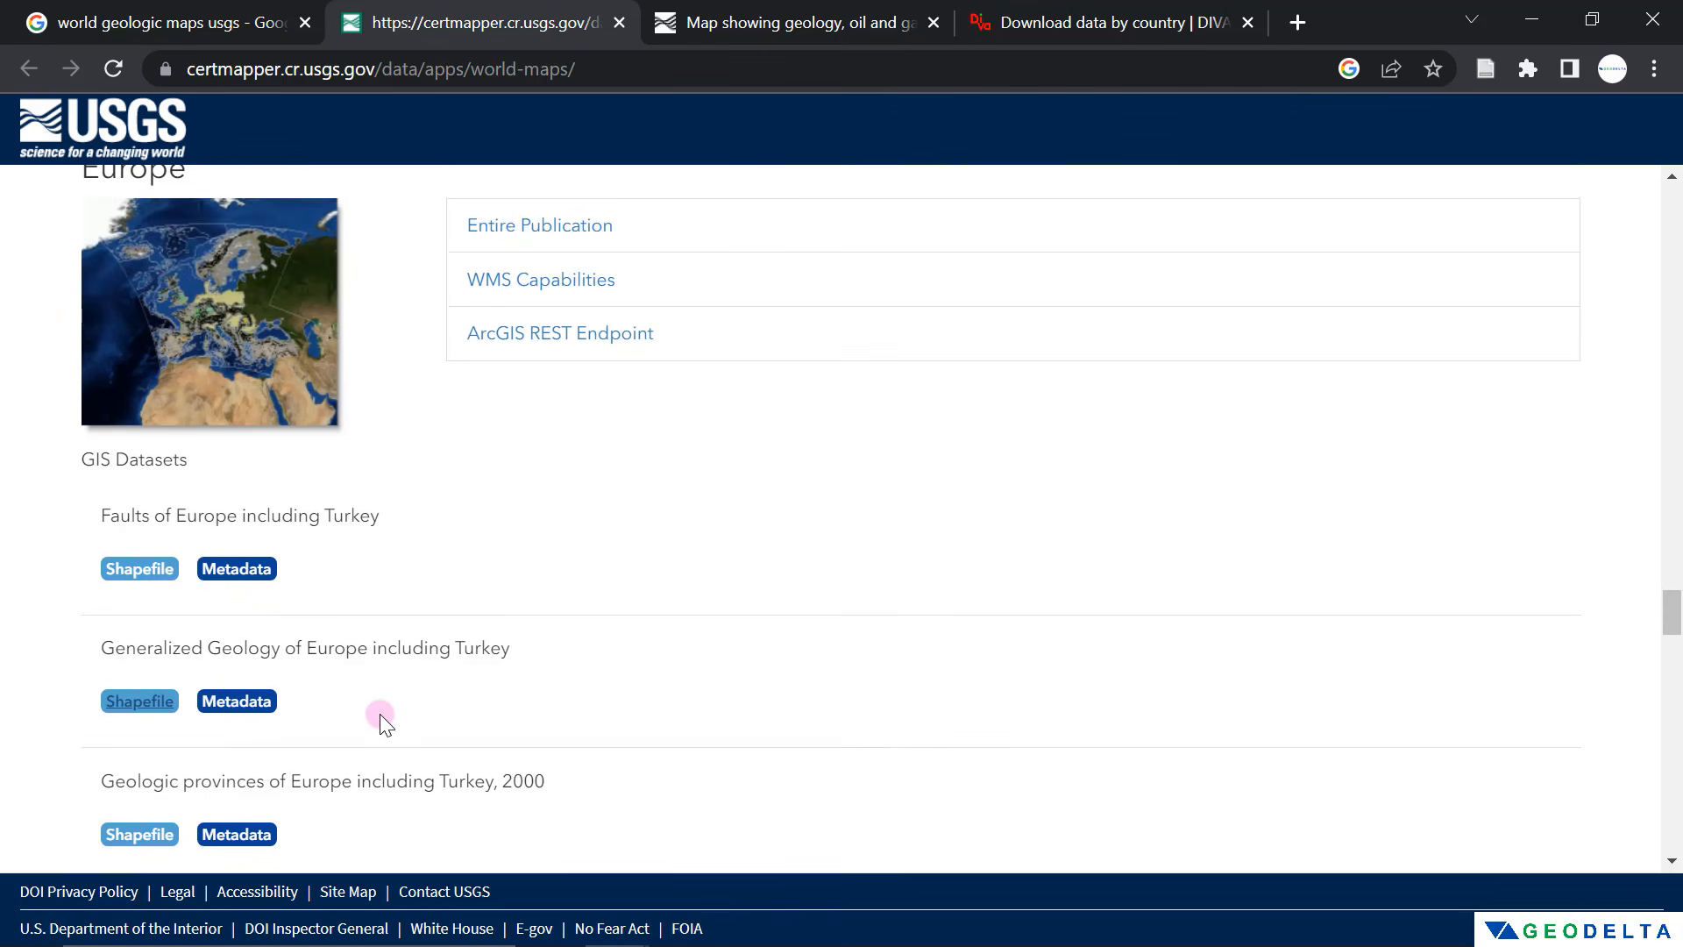
click(142, 701)
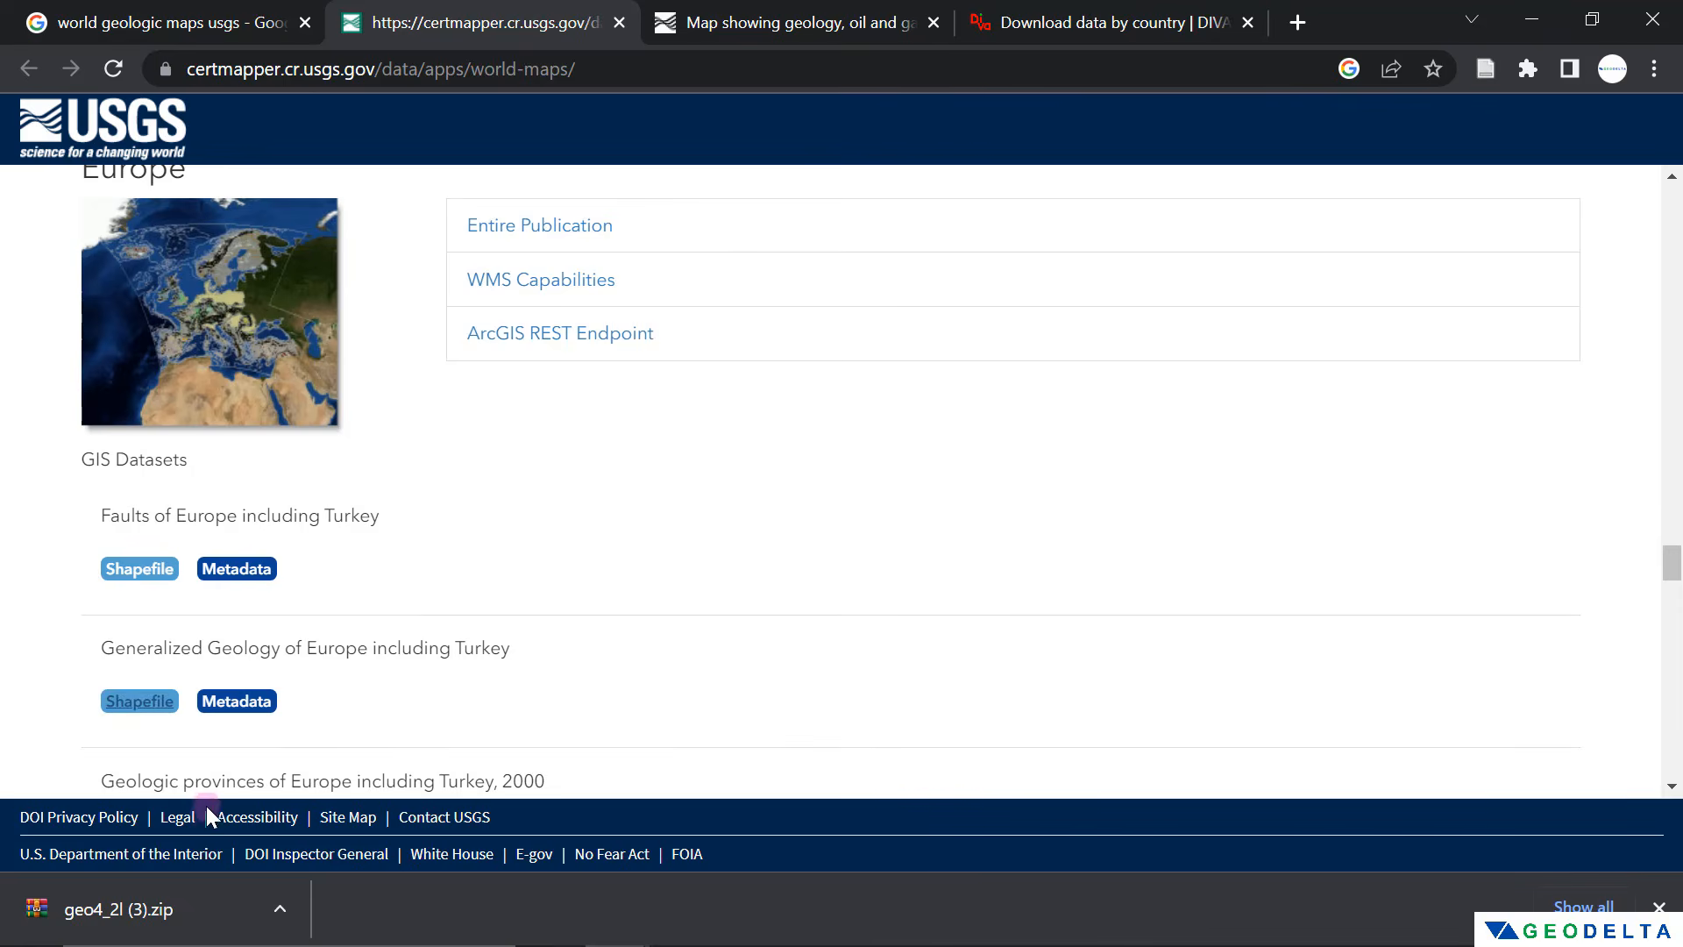
Step: Open the entire publication for Europe and view its report PDF in a separate tab
scroll(620, 570, up, 2)
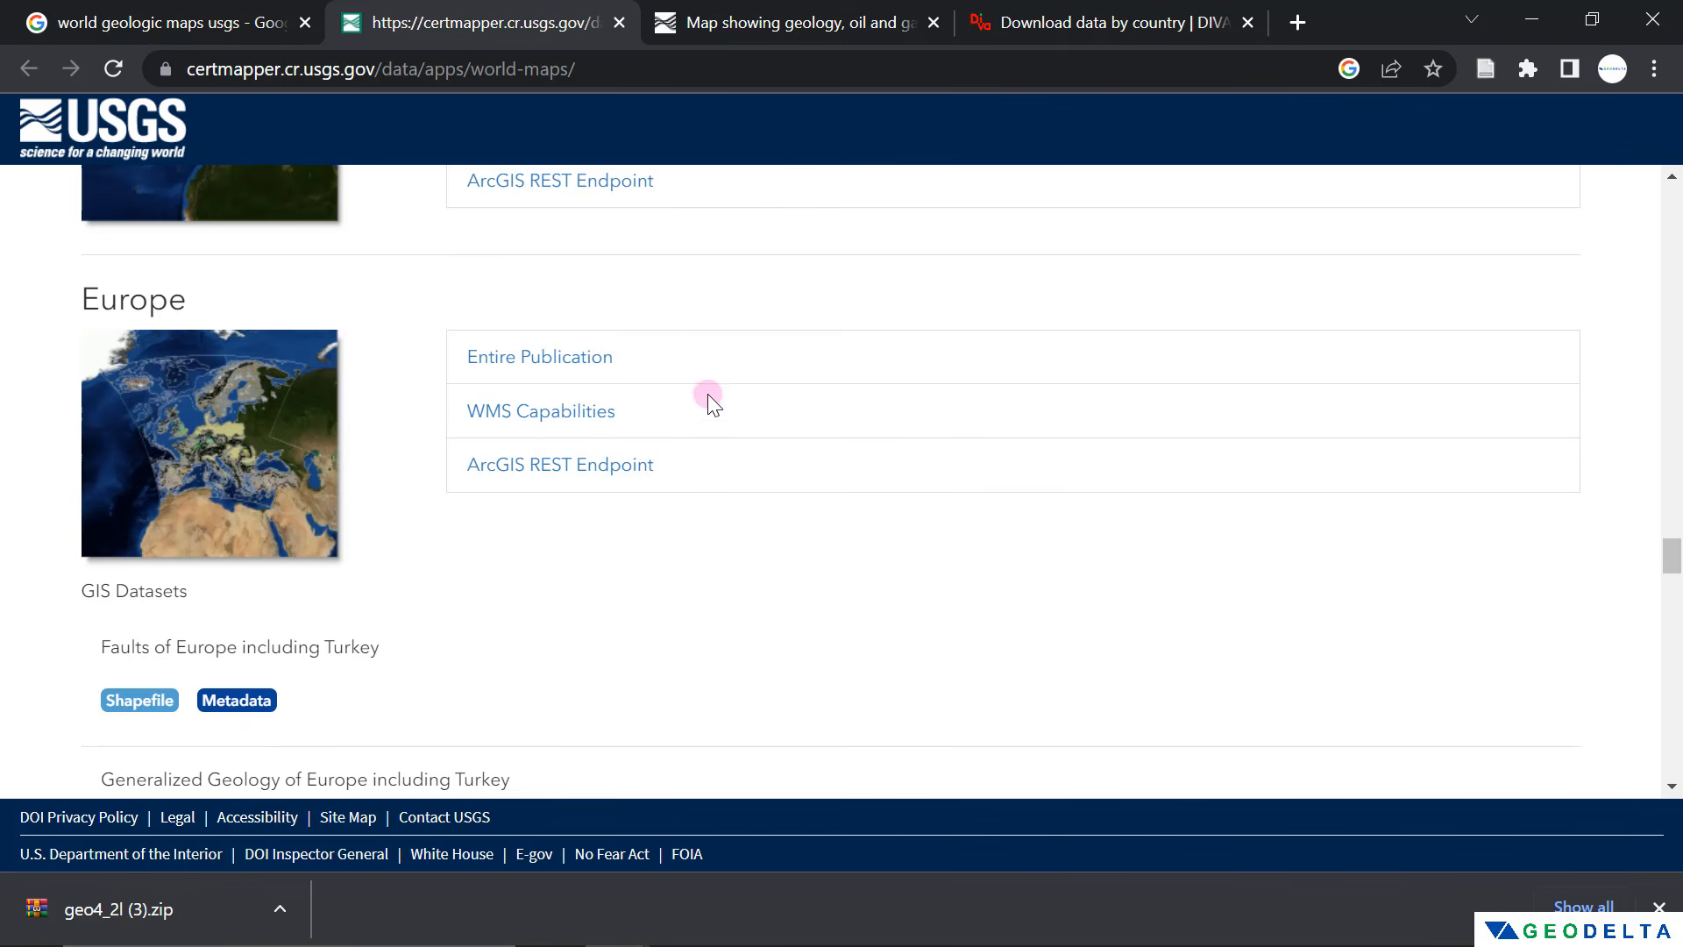
click(564, 366)
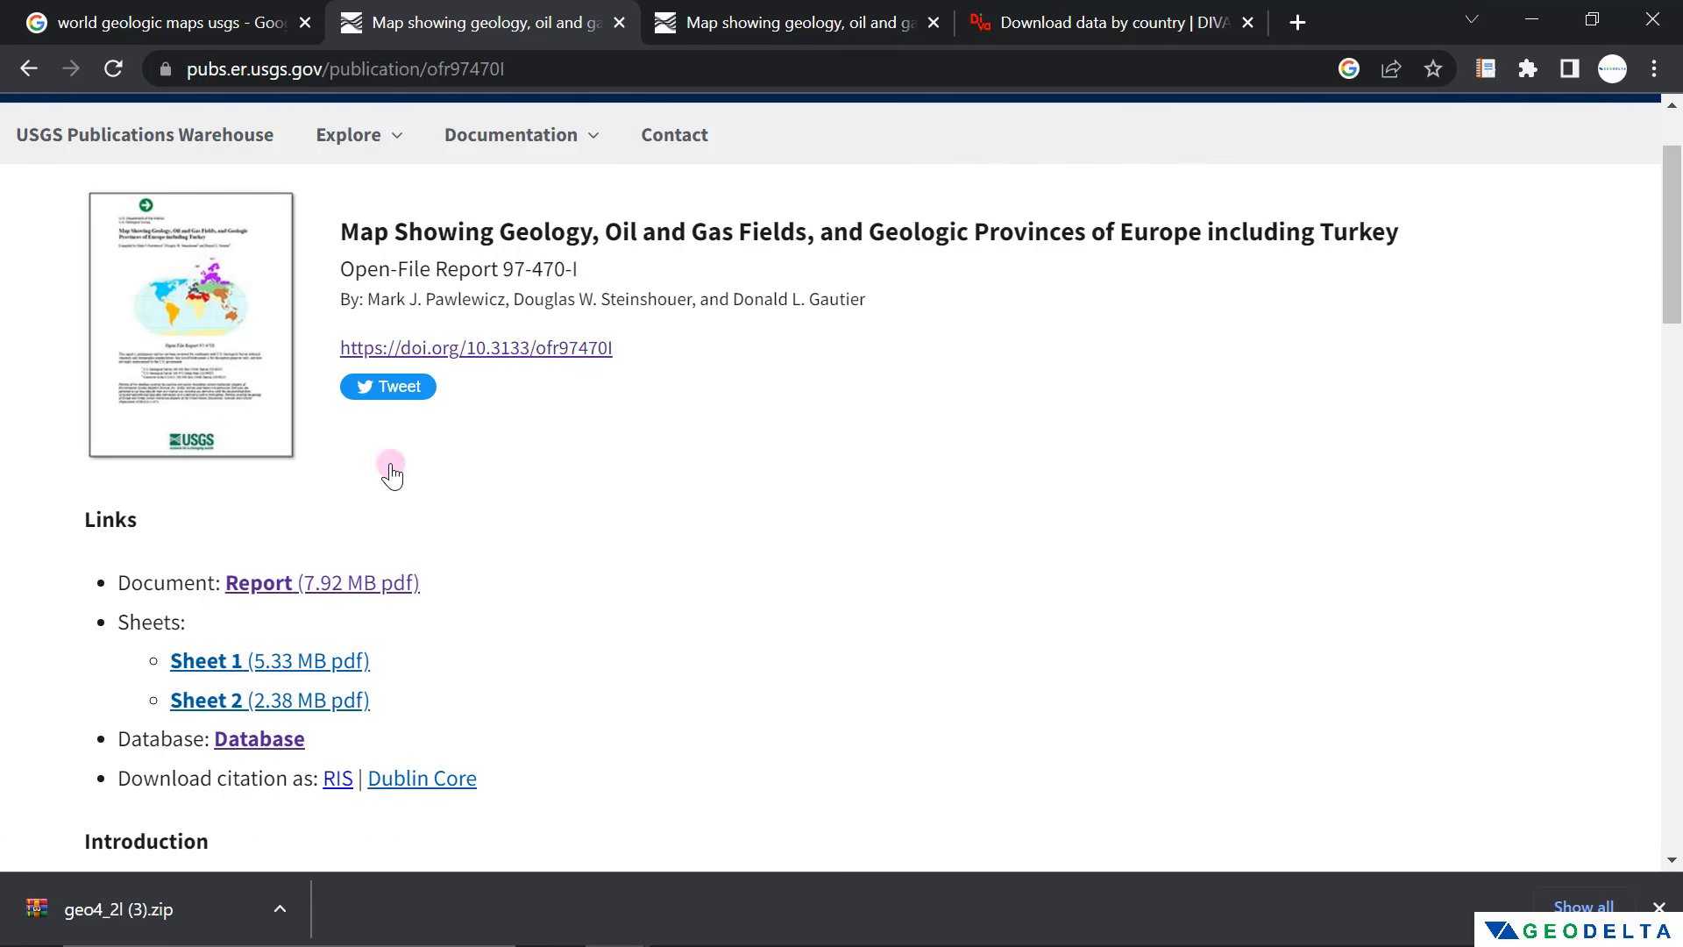
middle_click(241, 586)
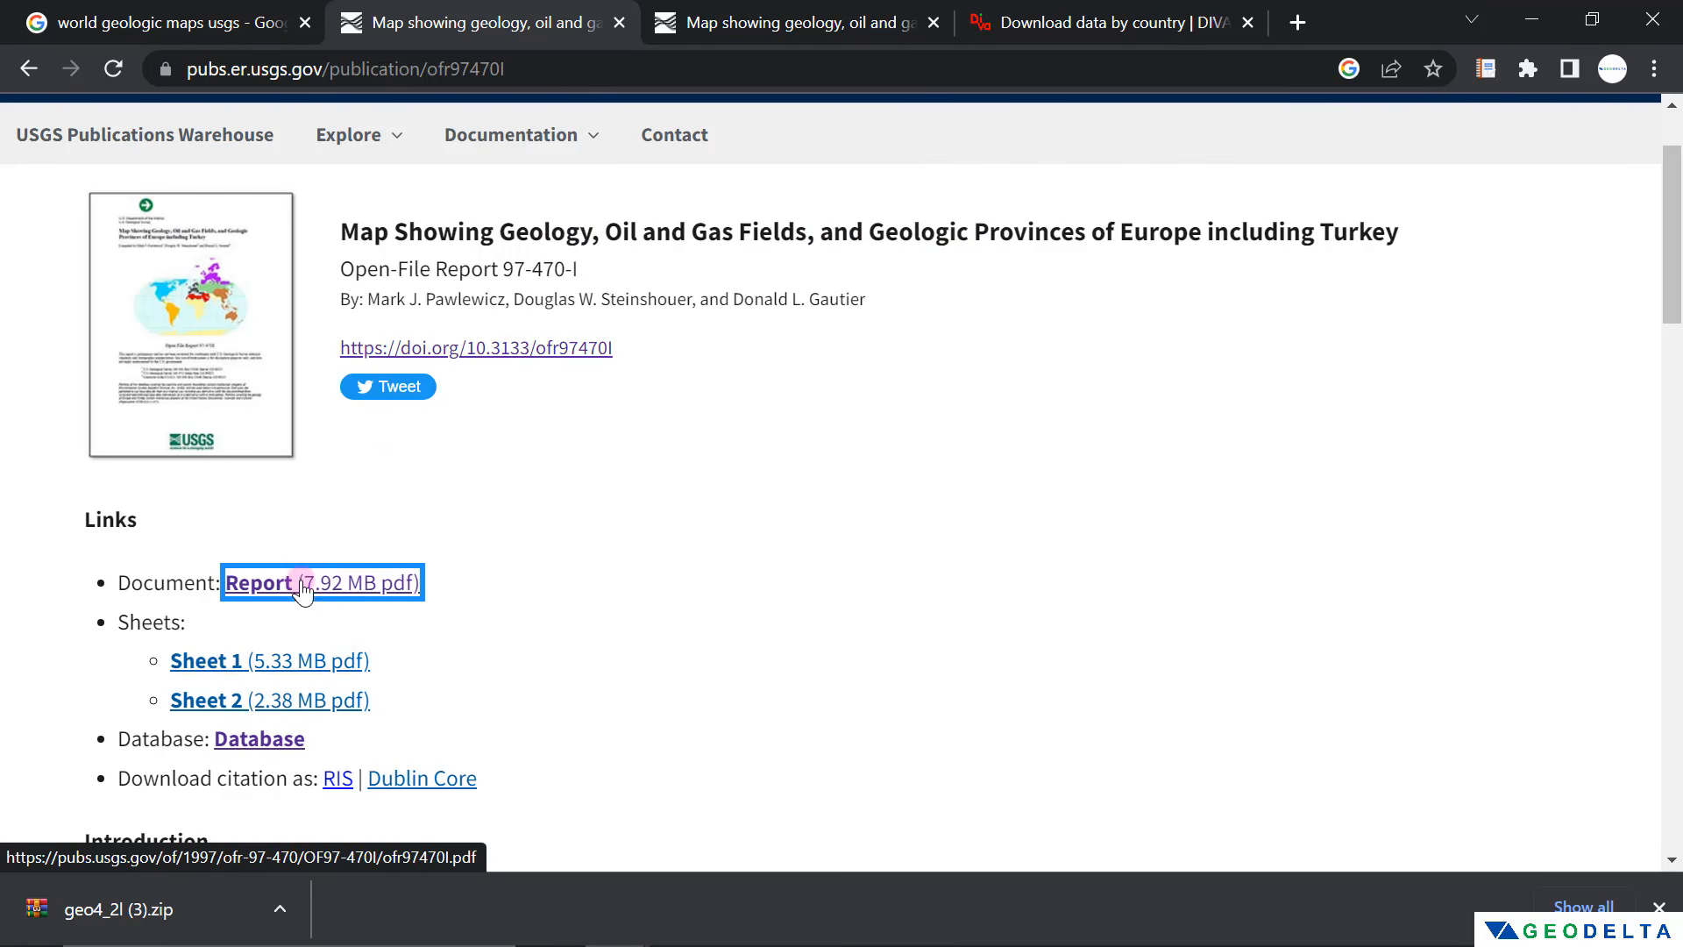
click(679, 10)
scroll(802, 385, up, 5)
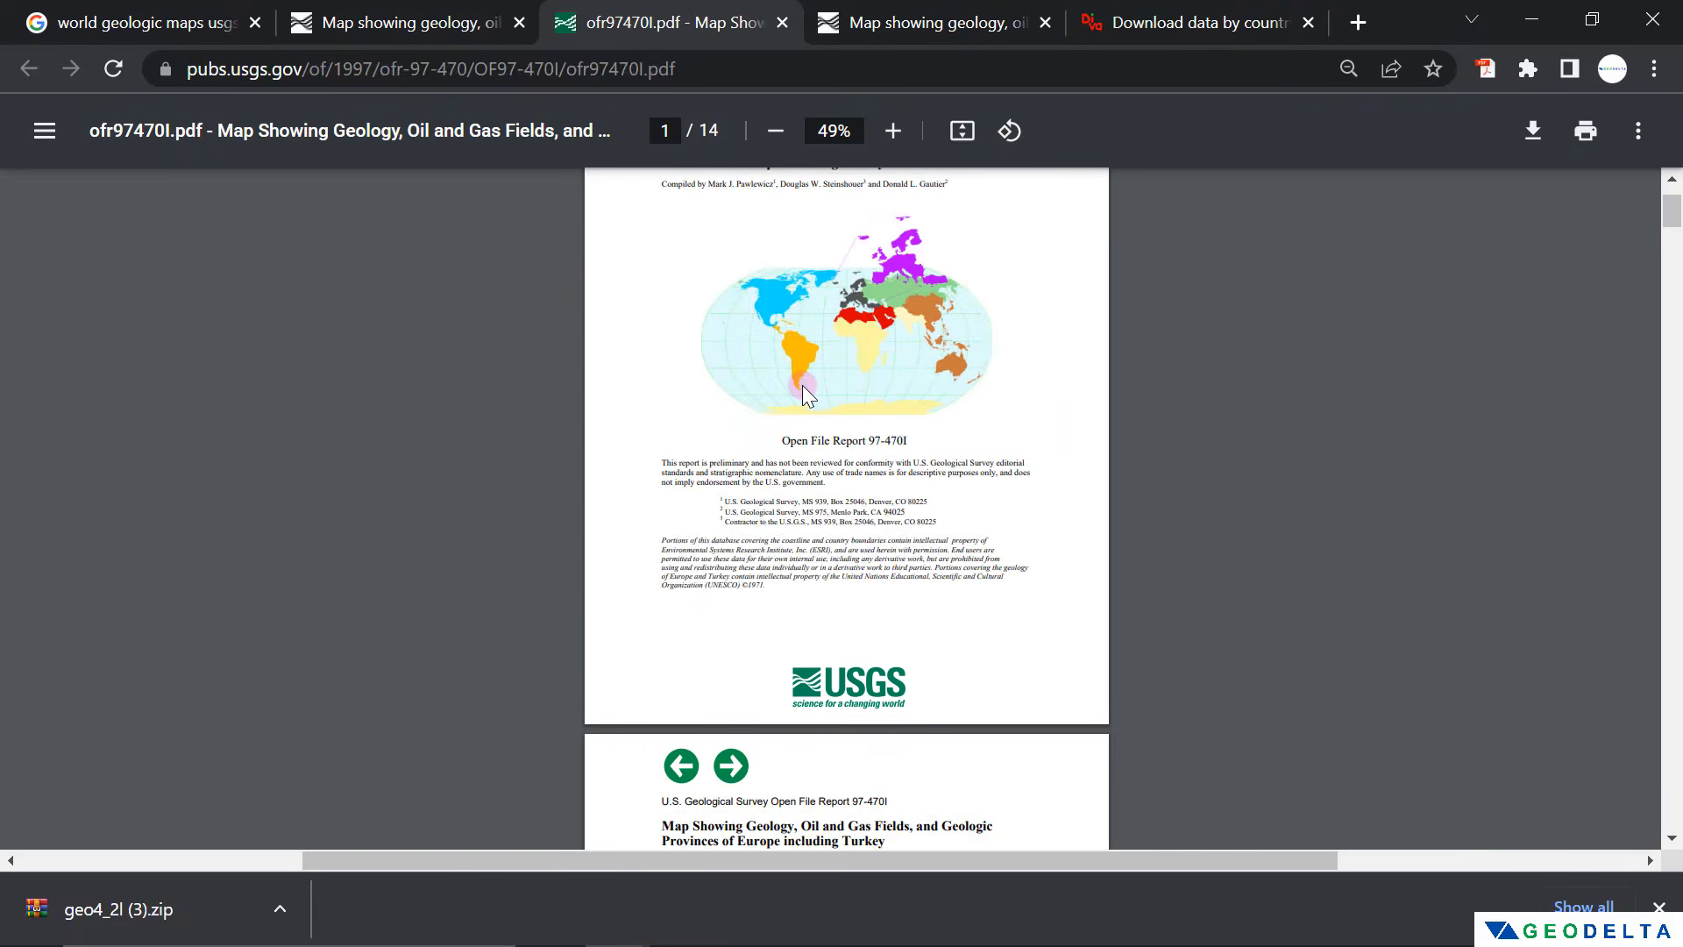
Step: Examine the report's index map and the legend explaining its geologic map units
scroll(808, 407, down, 20)
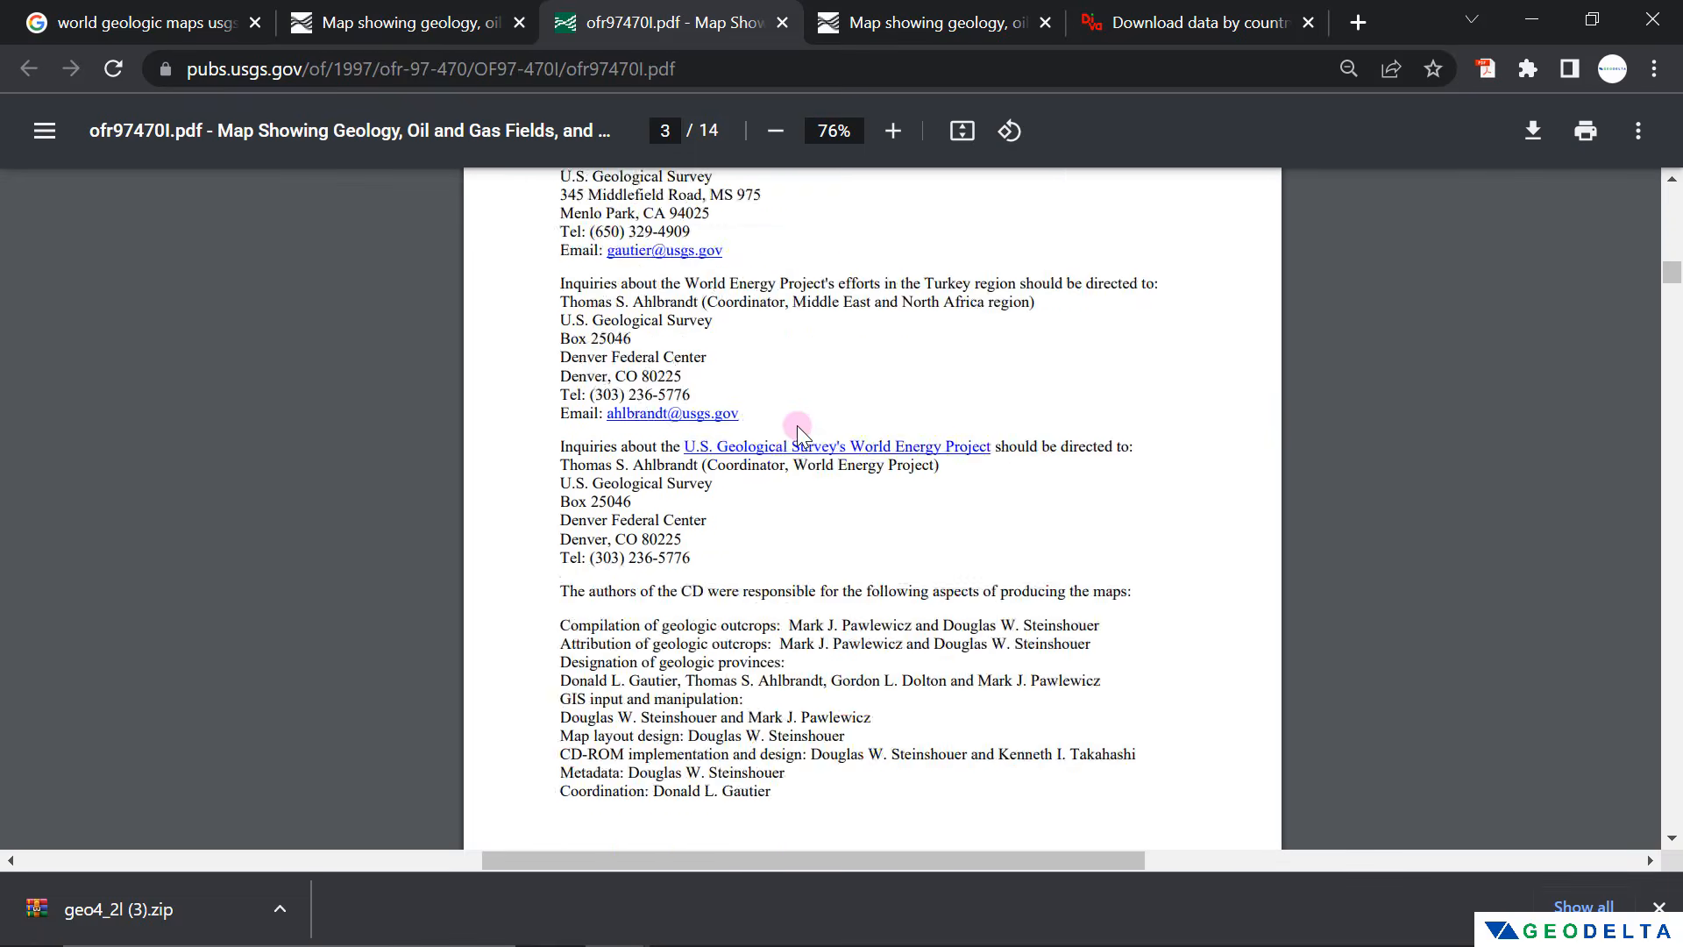
drag(1672, 282, 1677, 591)
scroll(1477, 590, up, 10)
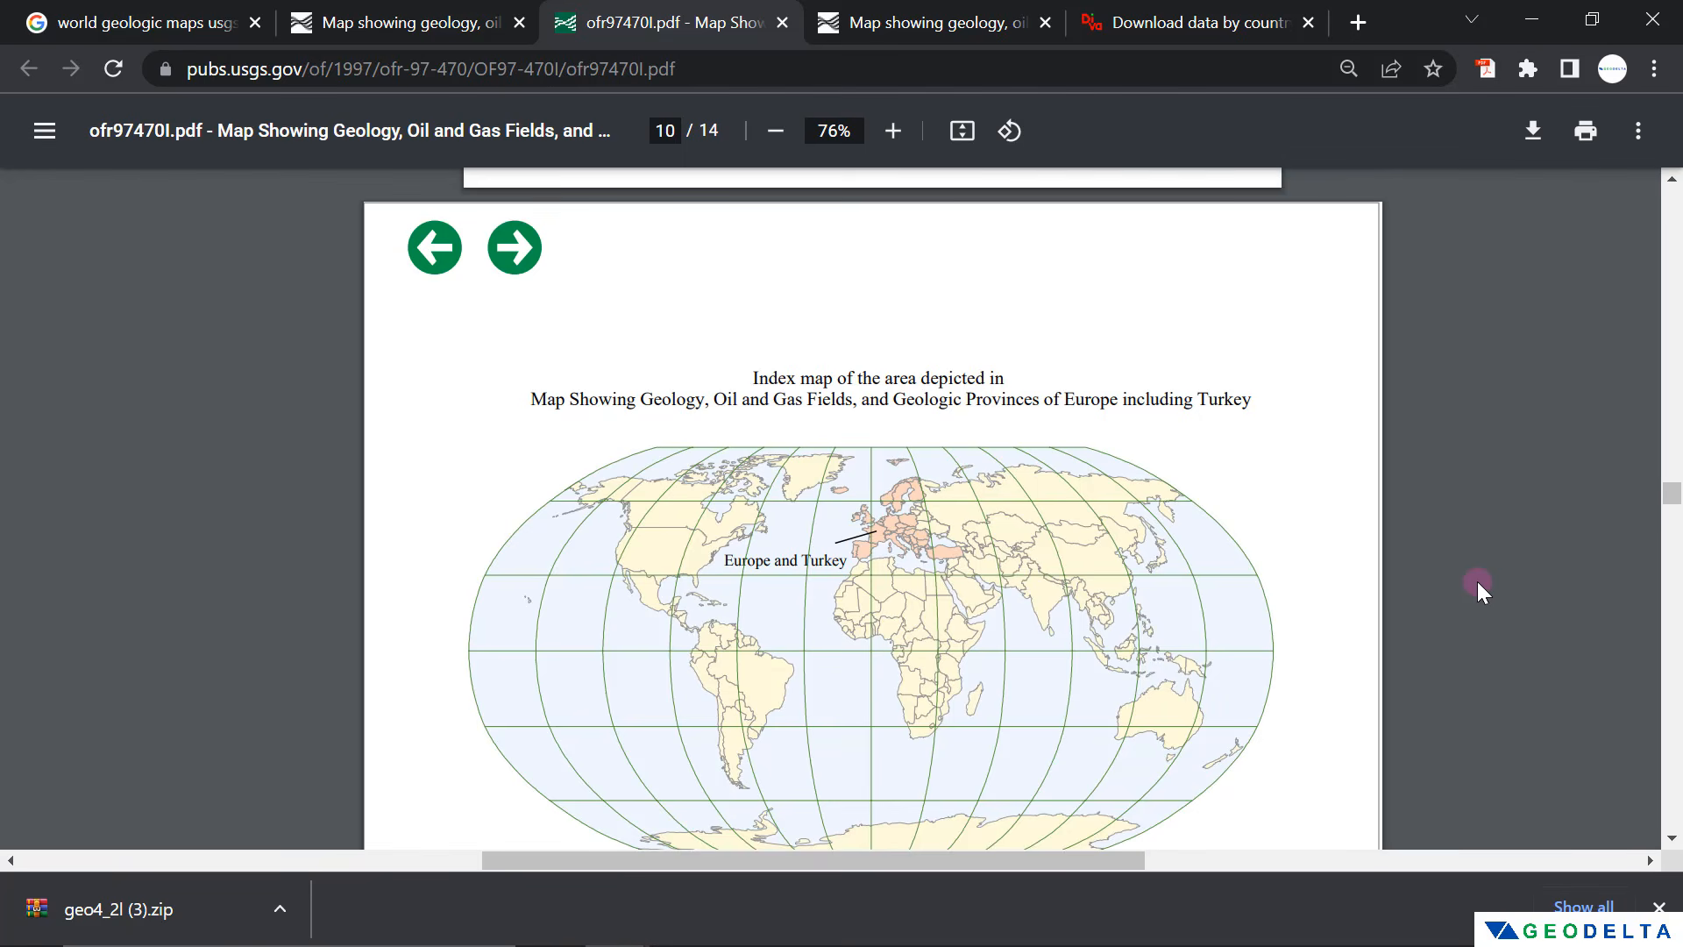
scroll(1476, 581, down, 9)
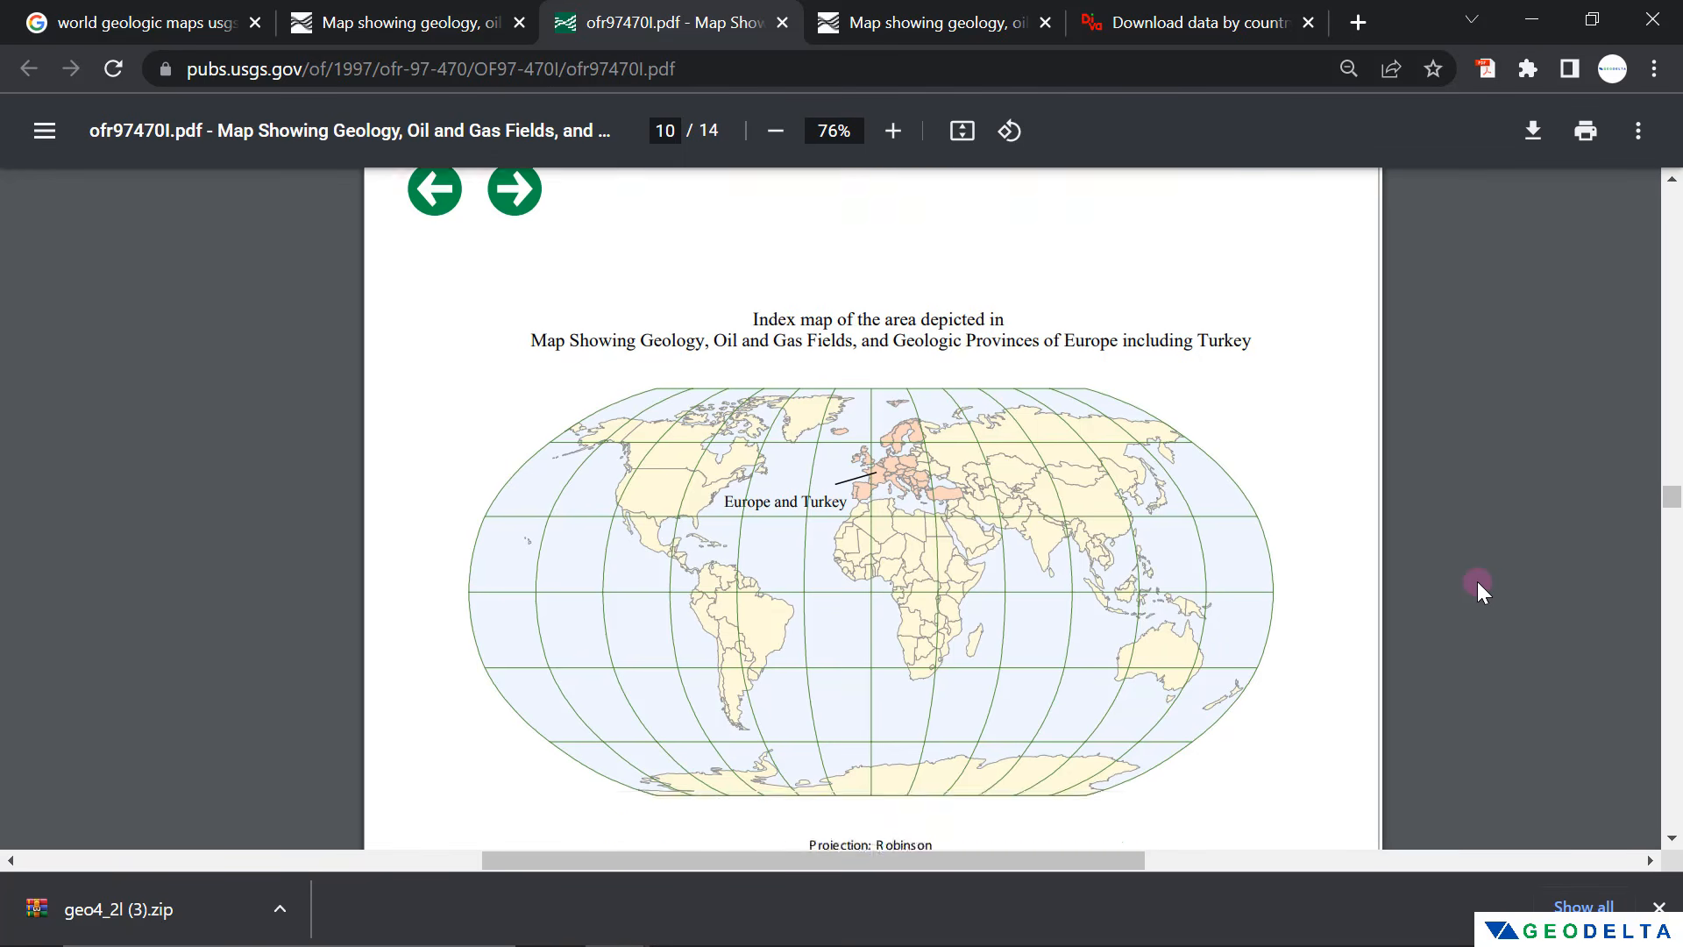
scroll(1487, 589, down, 3)
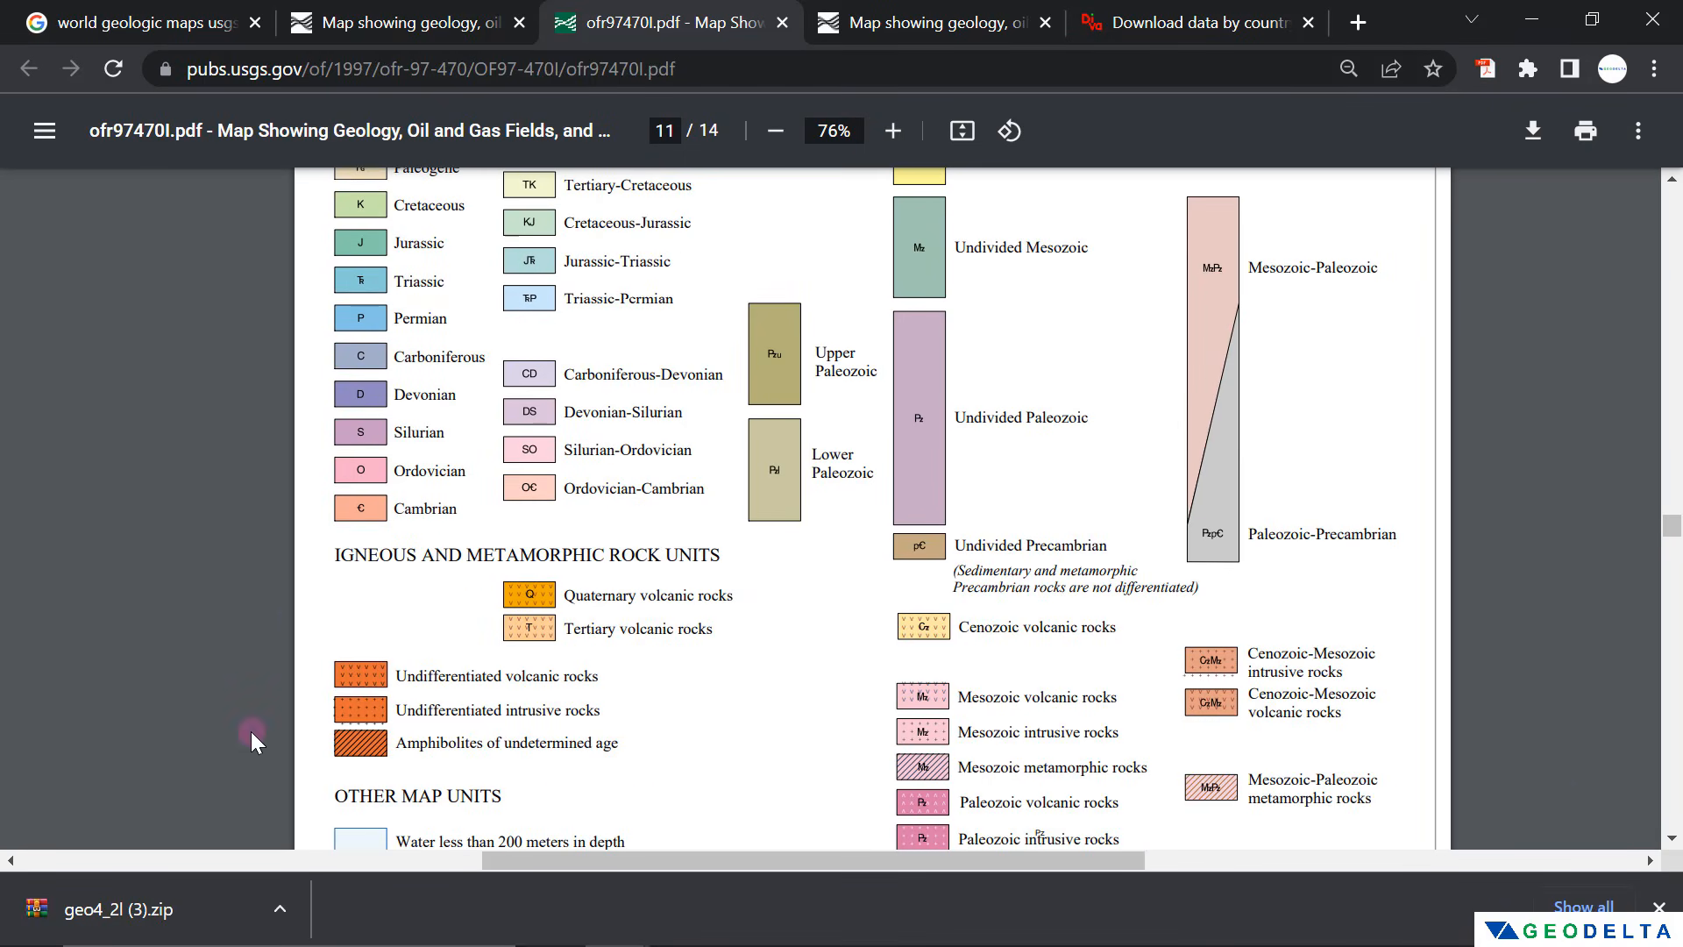
click(1658, 908)
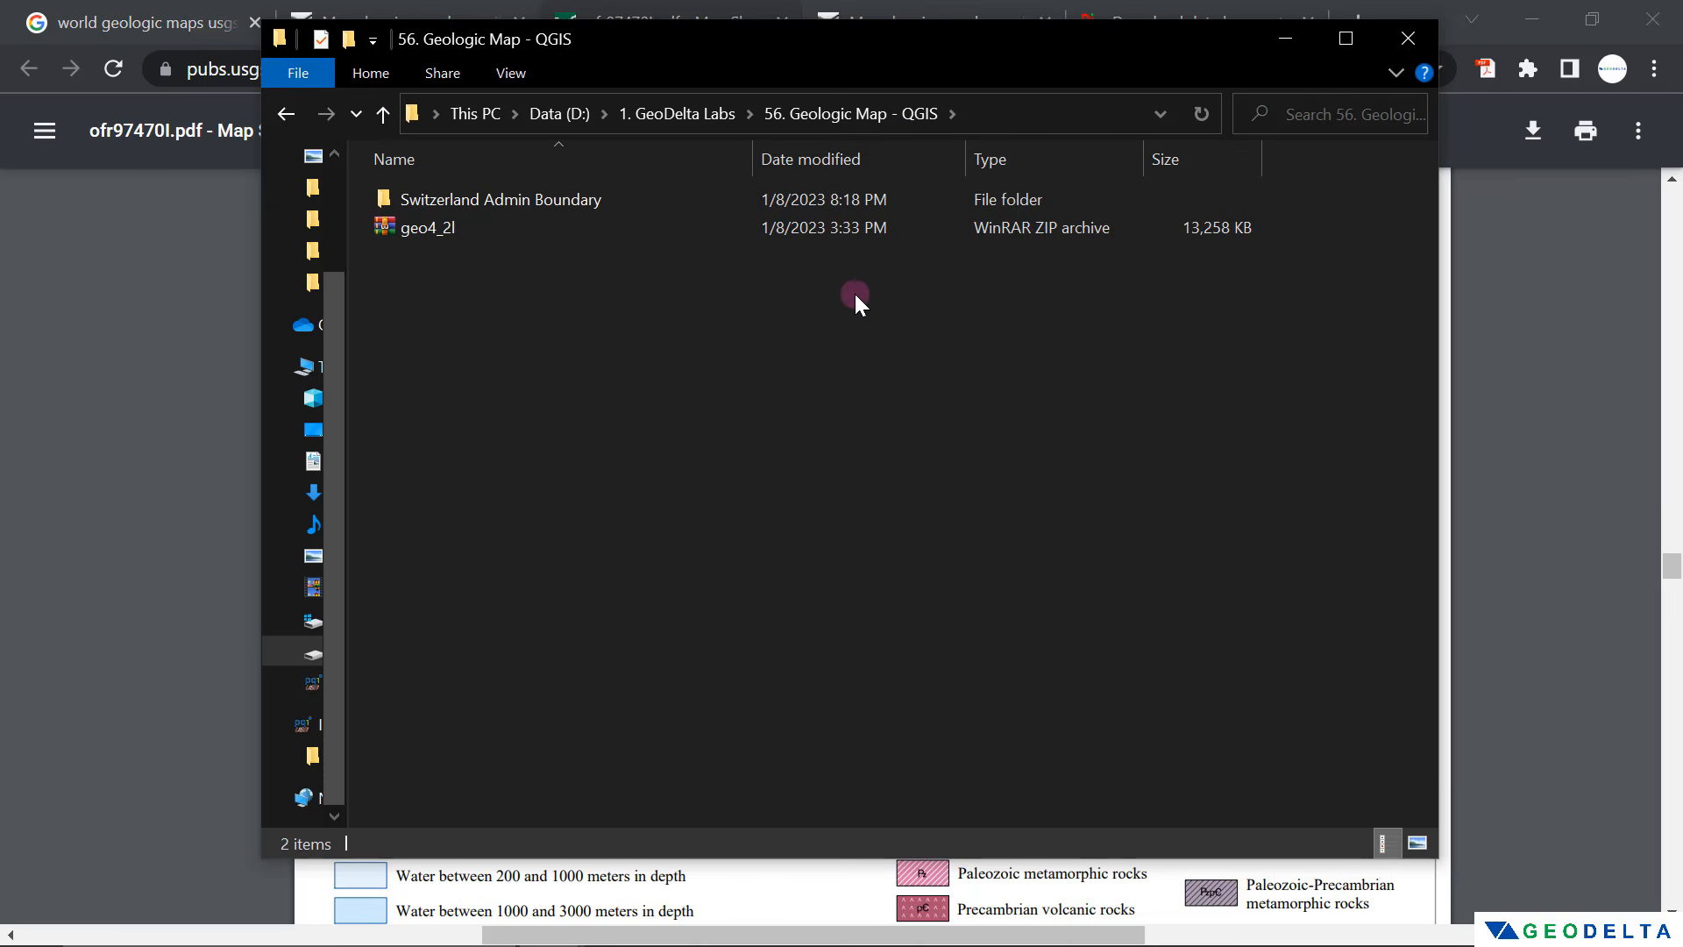
Step: Extract the geo4_2l archive directly into the "56. Geologic Map - QGIS" folder and mark the extracted files
click(543, 229)
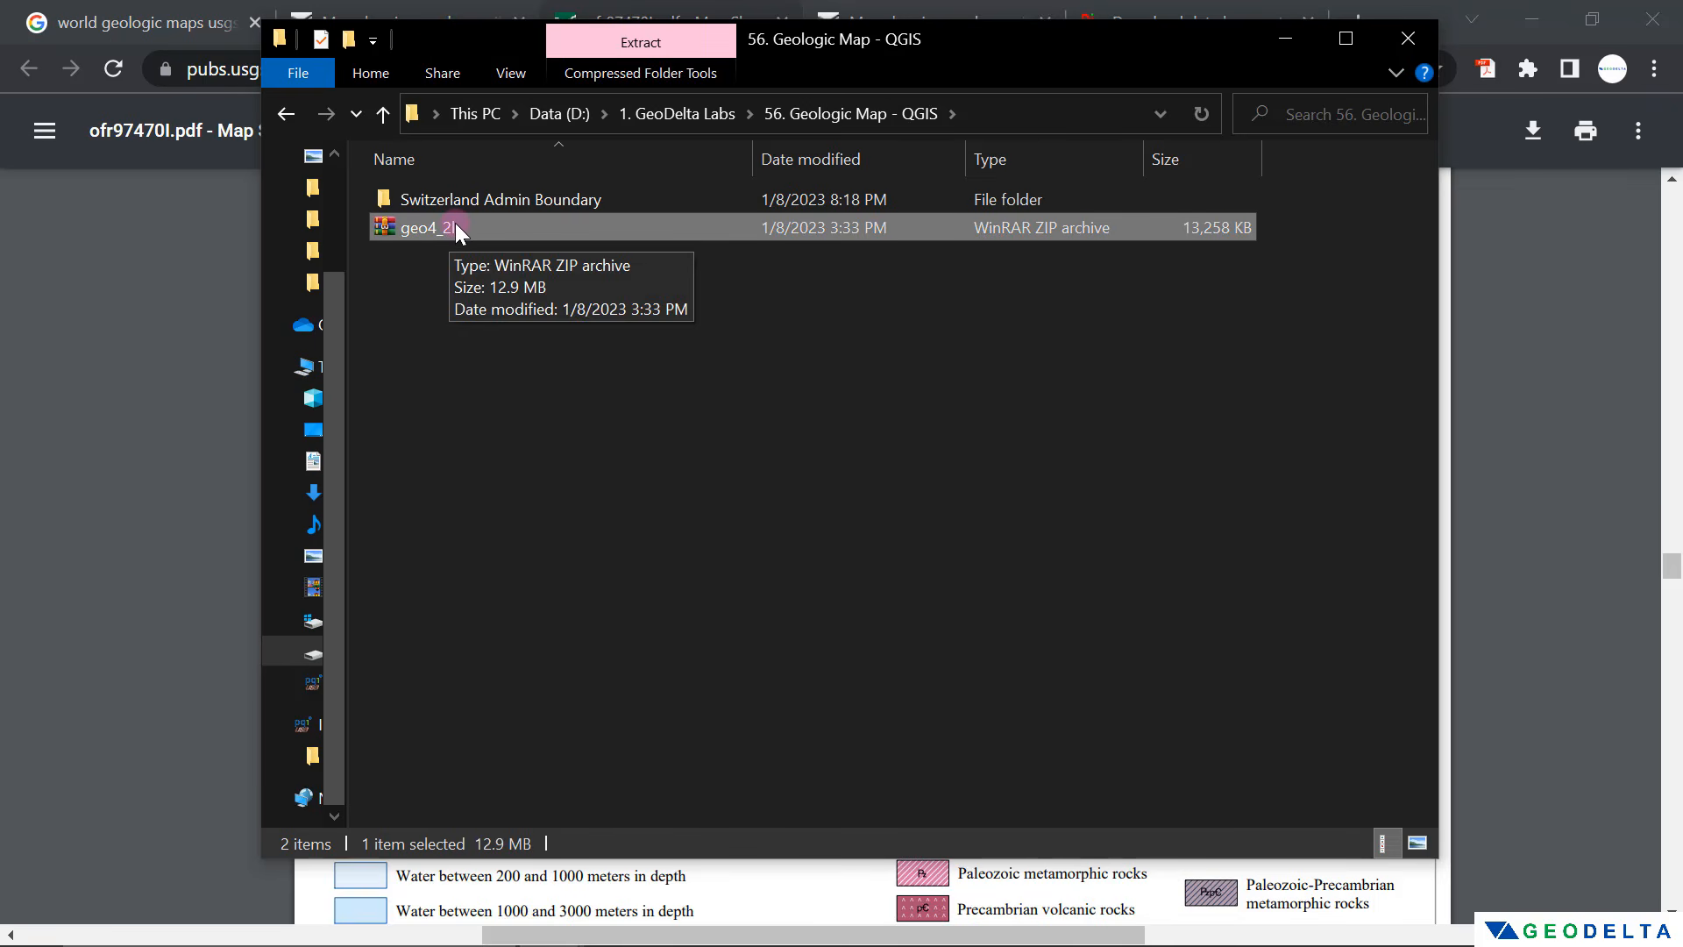
right_click(454, 232)
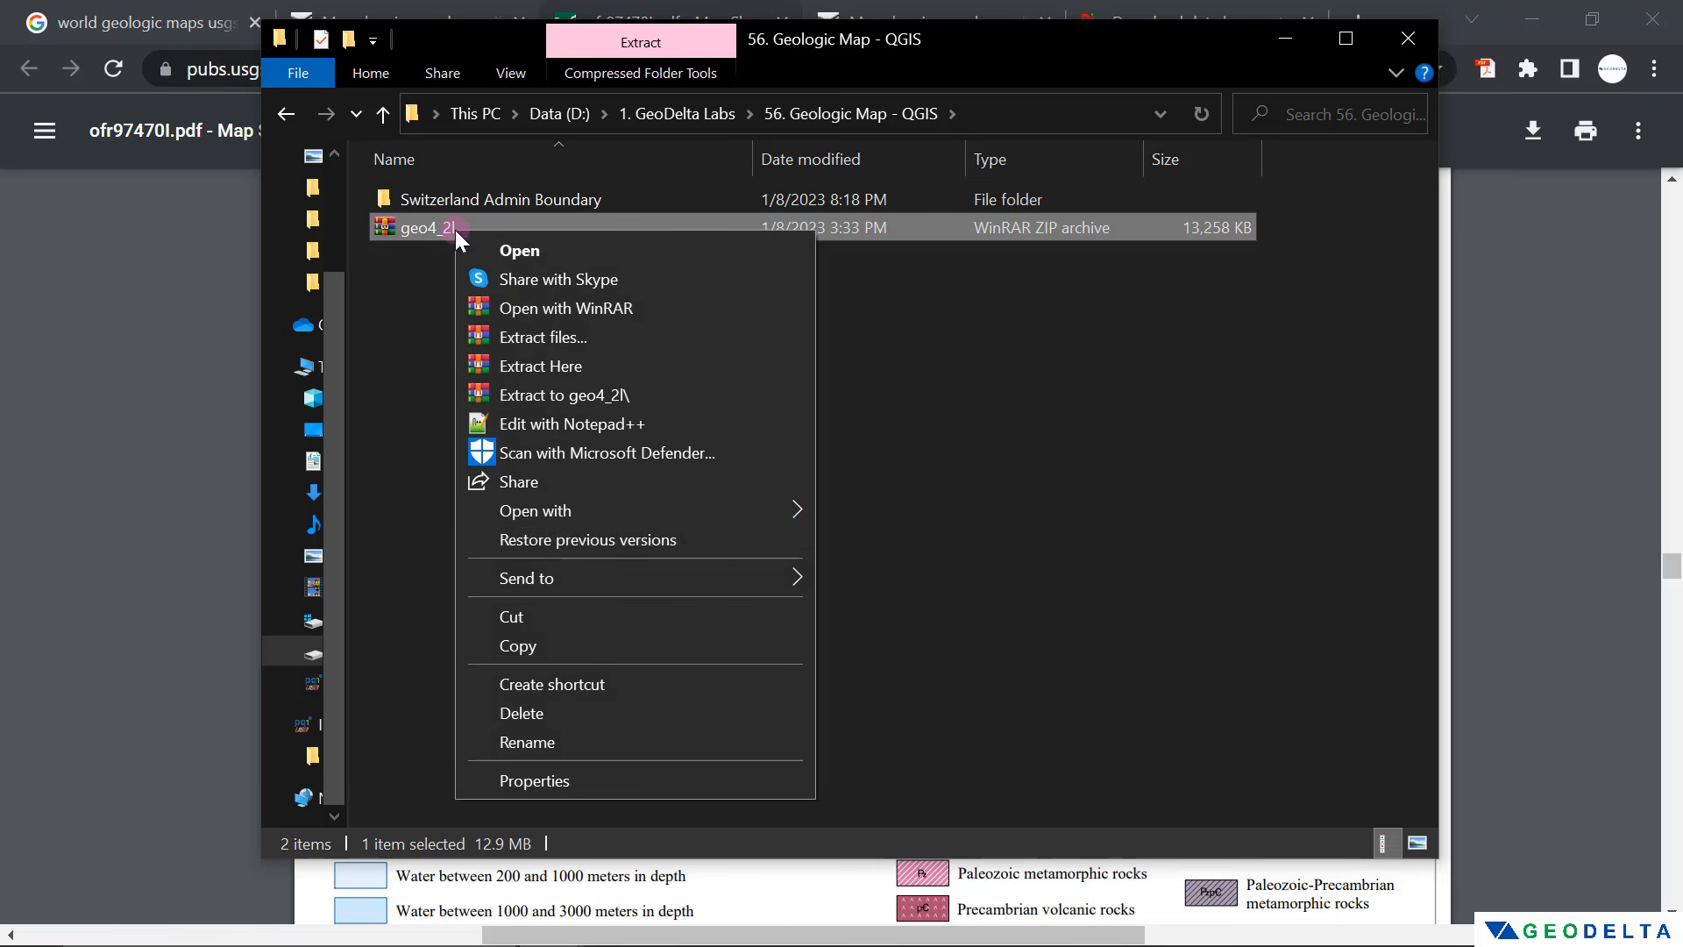
click(661, 370)
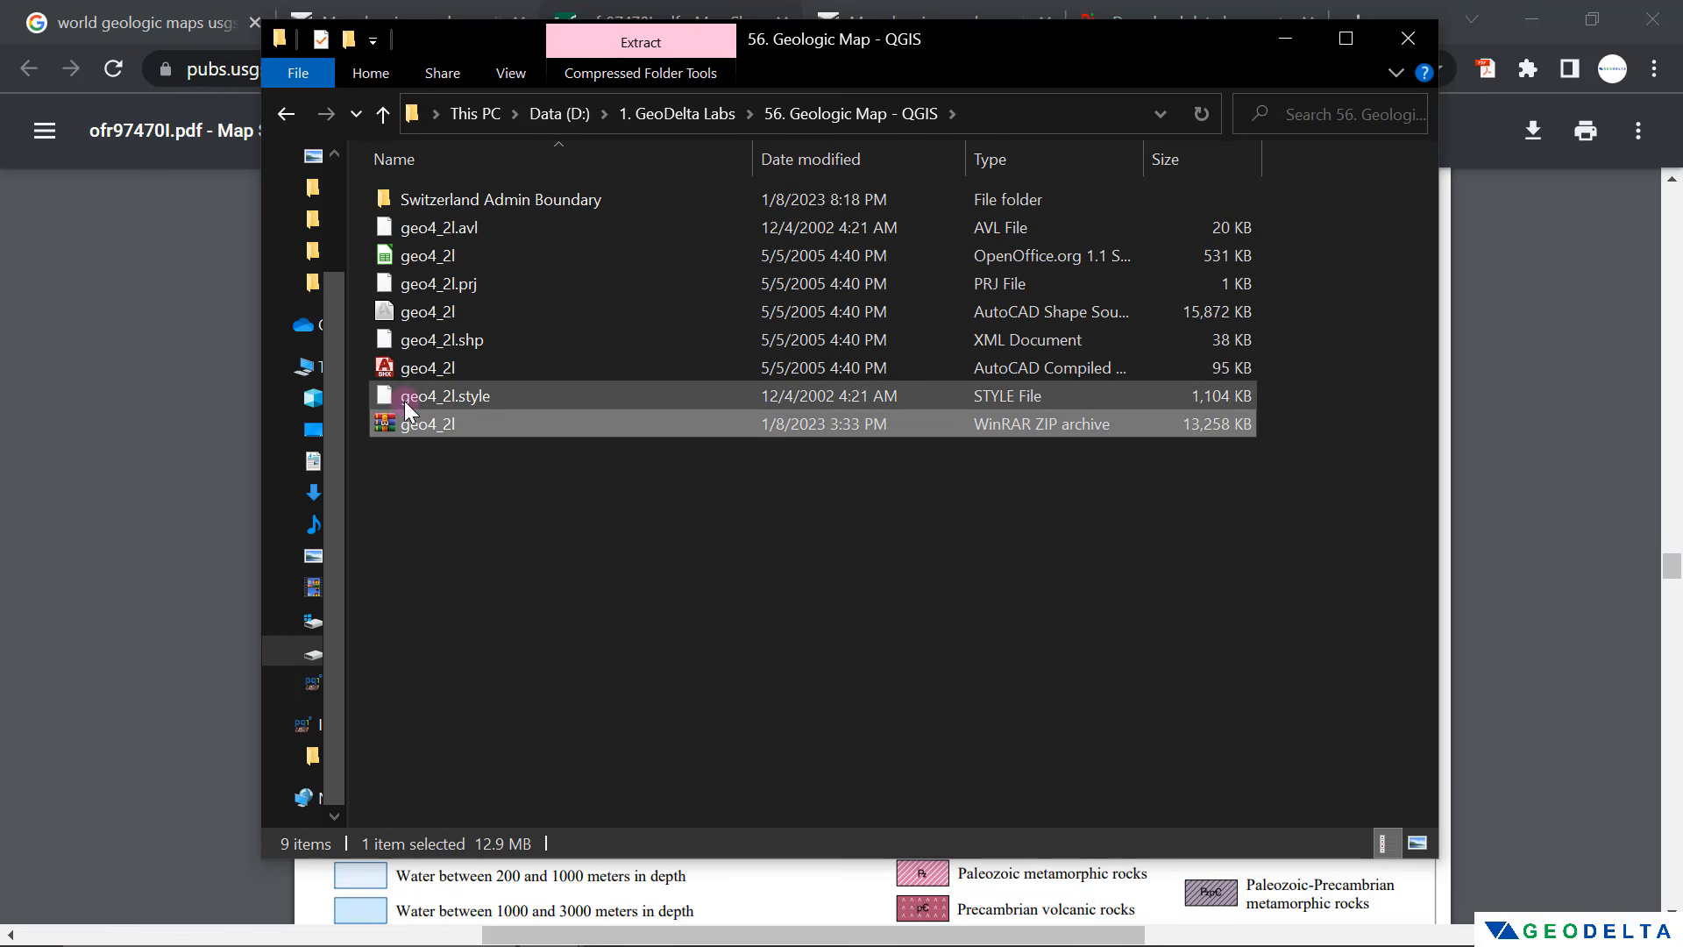
drag(370, 391, 666, 226)
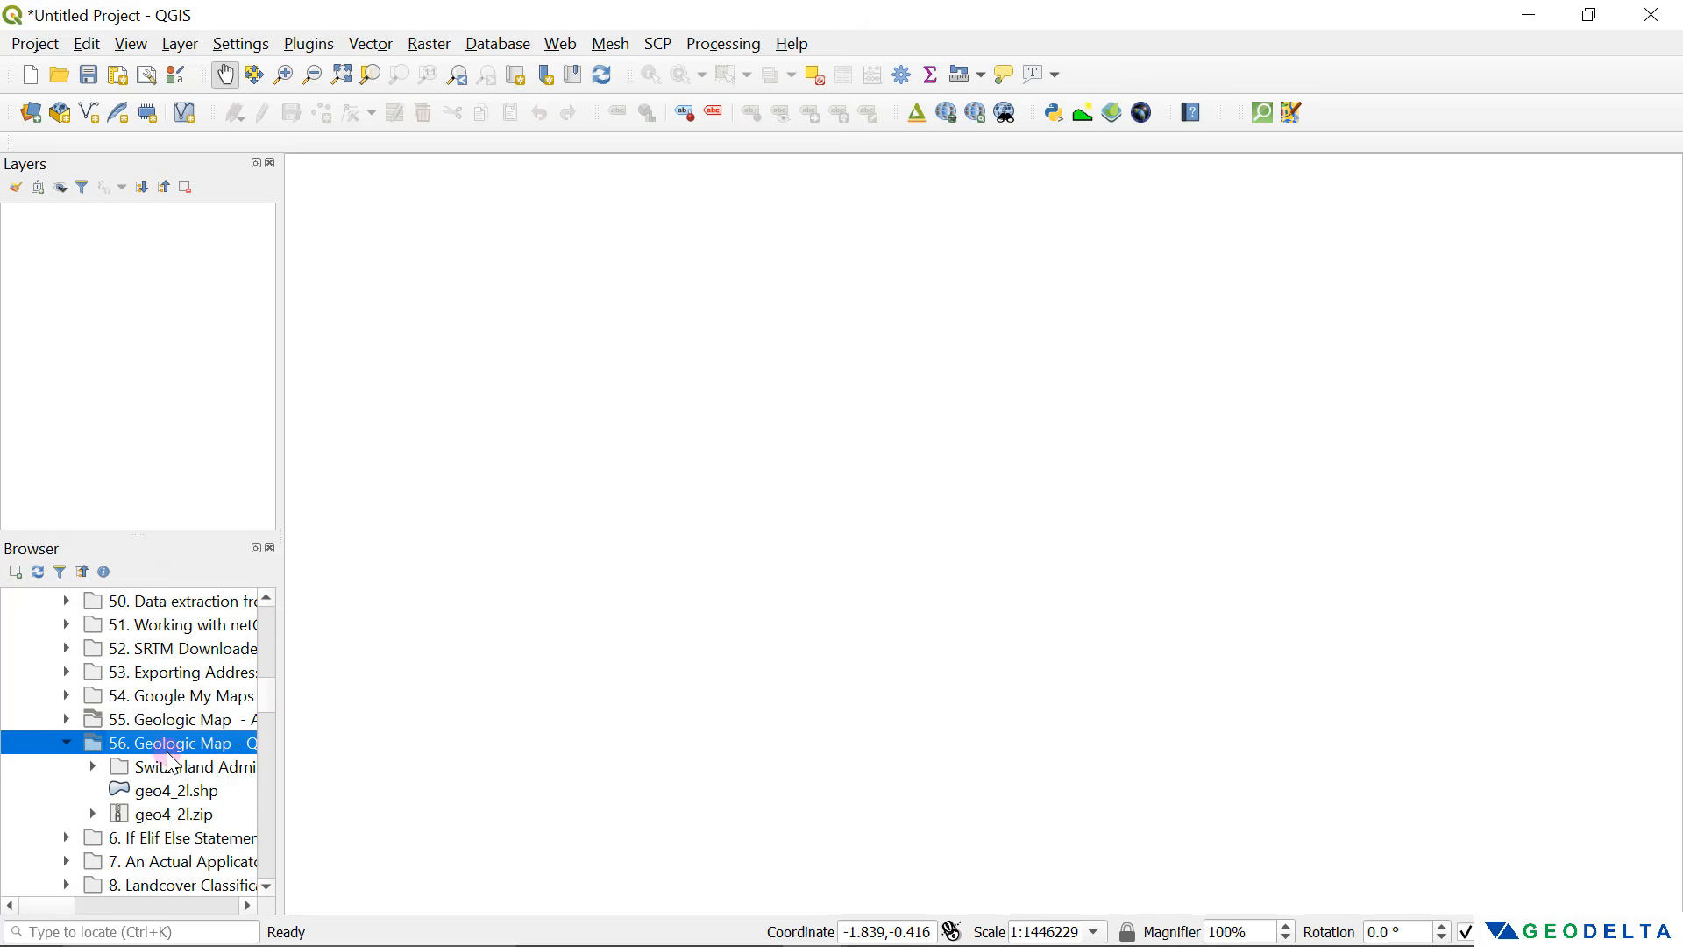
Step: In QGIS, add geo4_2l.shp from the "56. Geologic Map - QGIS" folder to the map as a layer
scroll(173, 758, down, 1)
scroll(176, 747, up, 1)
scroll(175, 750, down, 1)
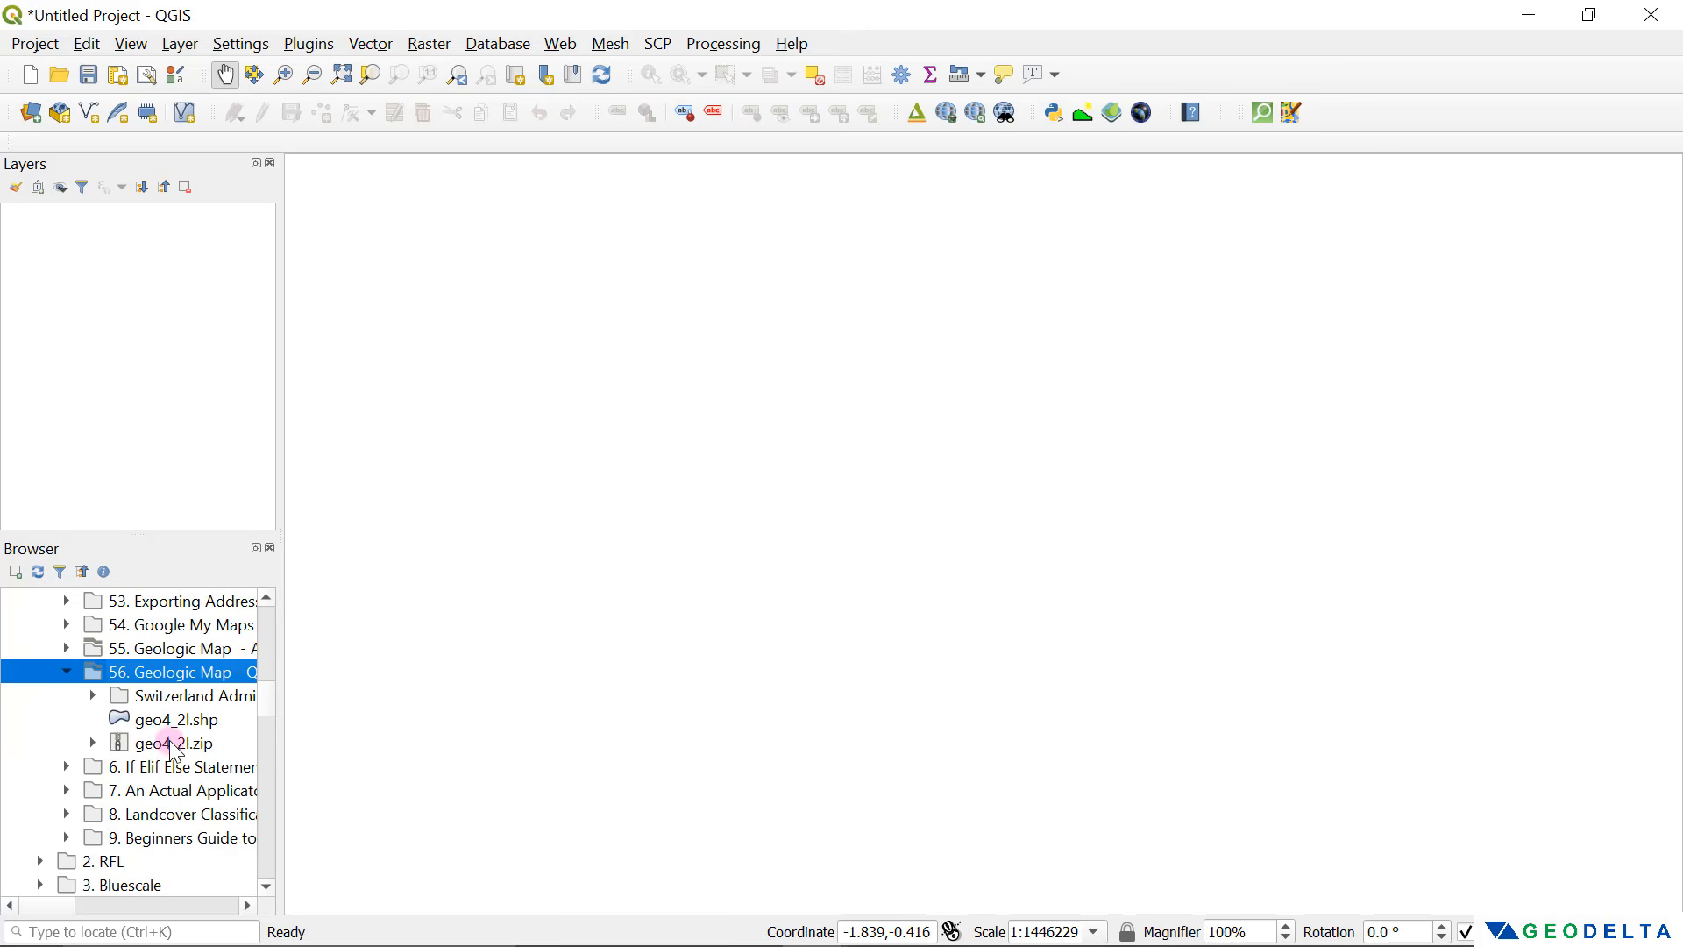
scroll(174, 750, up, 1)
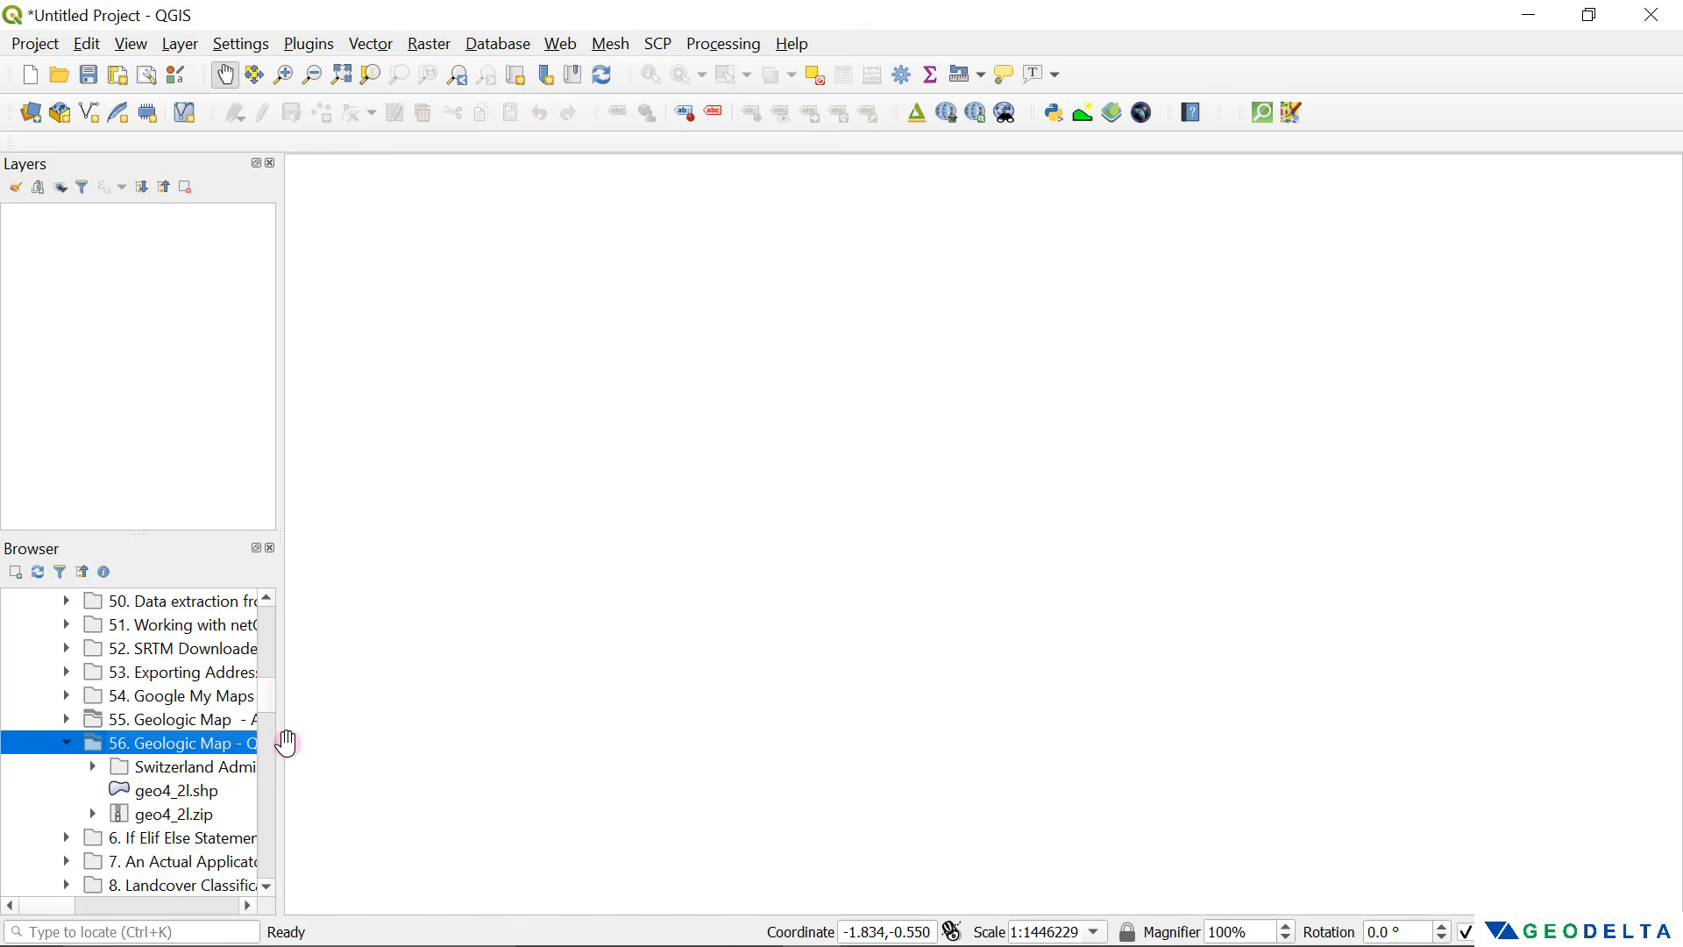
drag(284, 742, 375, 741)
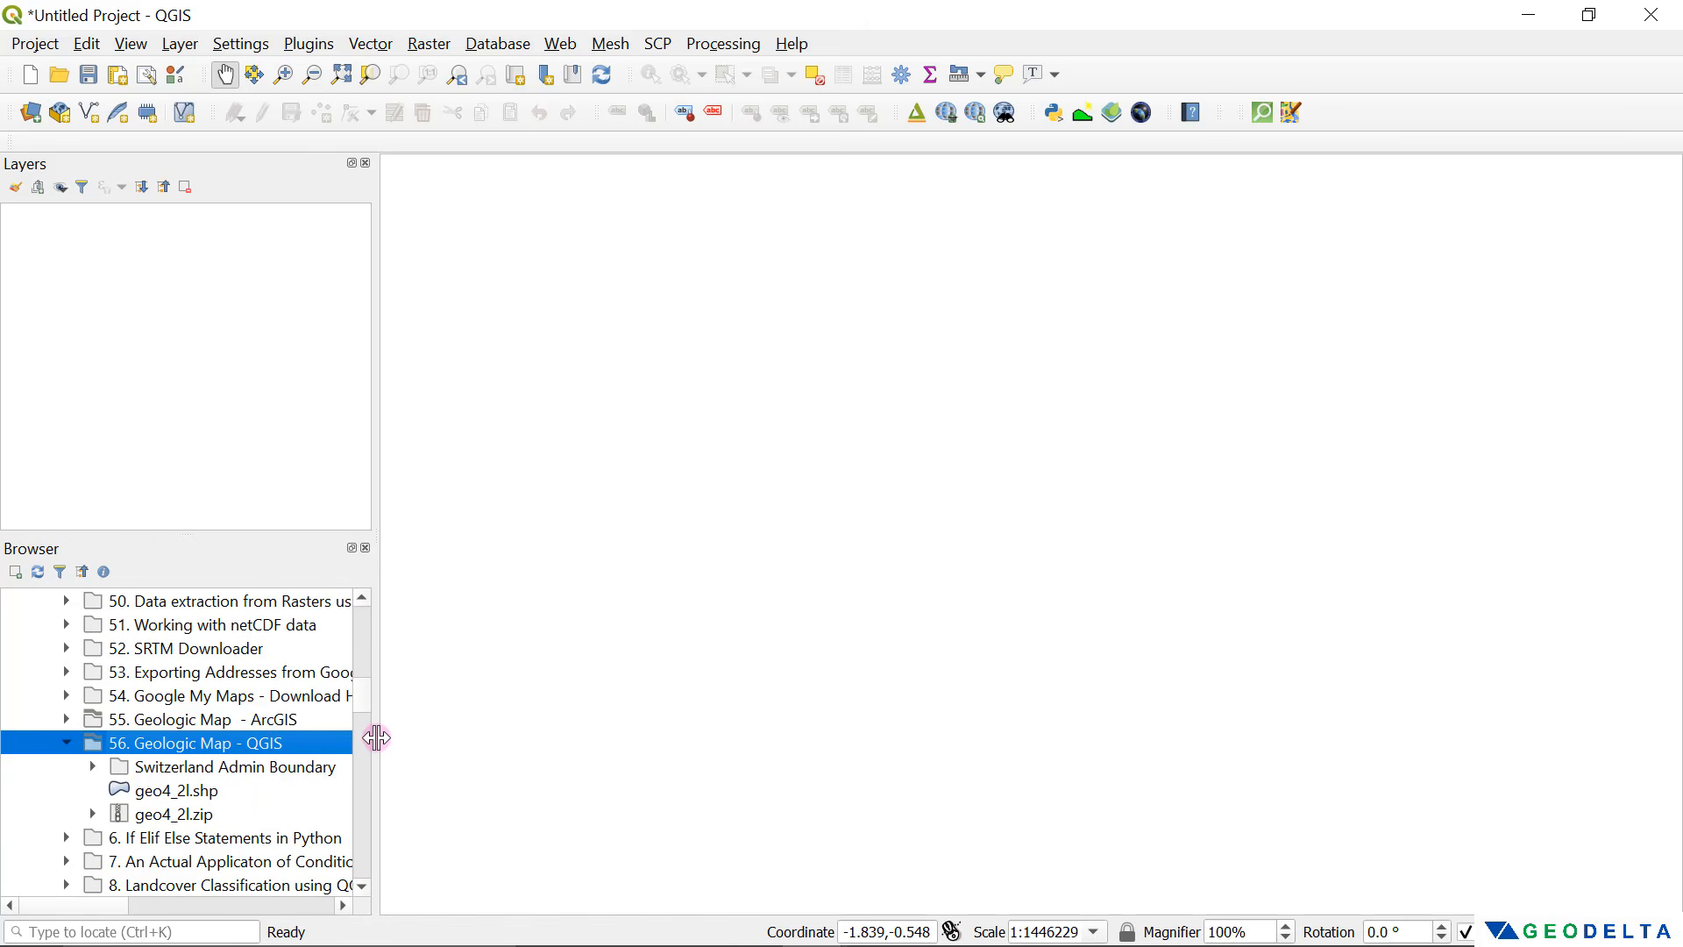
click(200, 790)
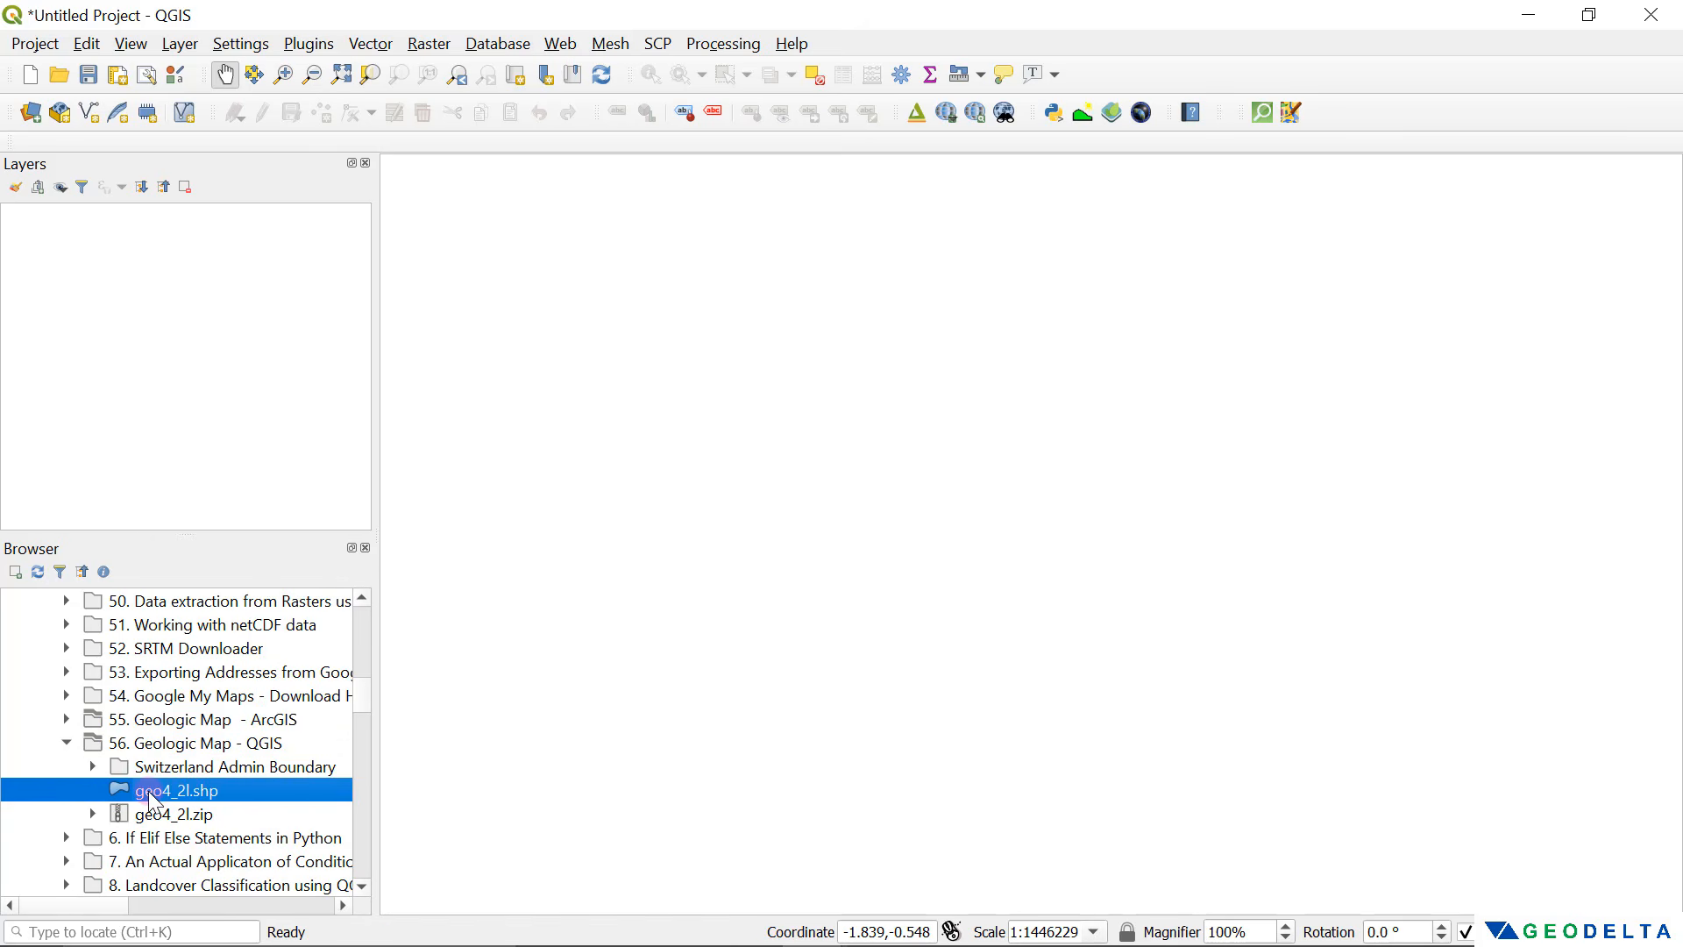
drag(153, 802, 842, 733)
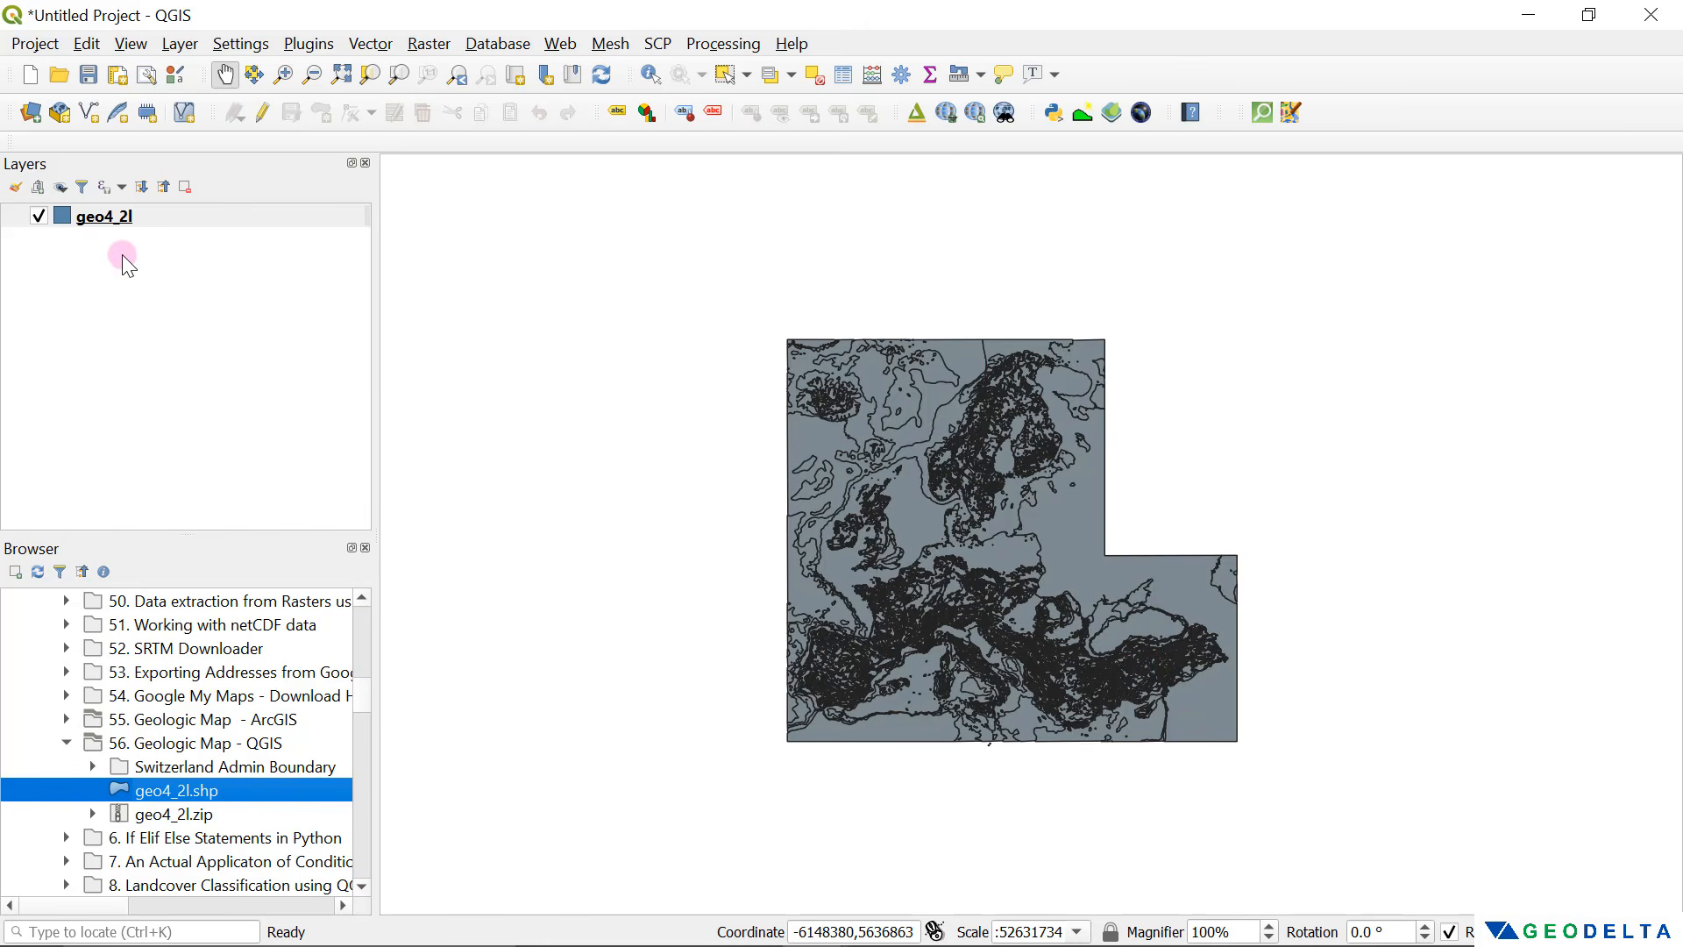
drag(373, 437, 276, 417)
scroll(903, 593, up, 1)
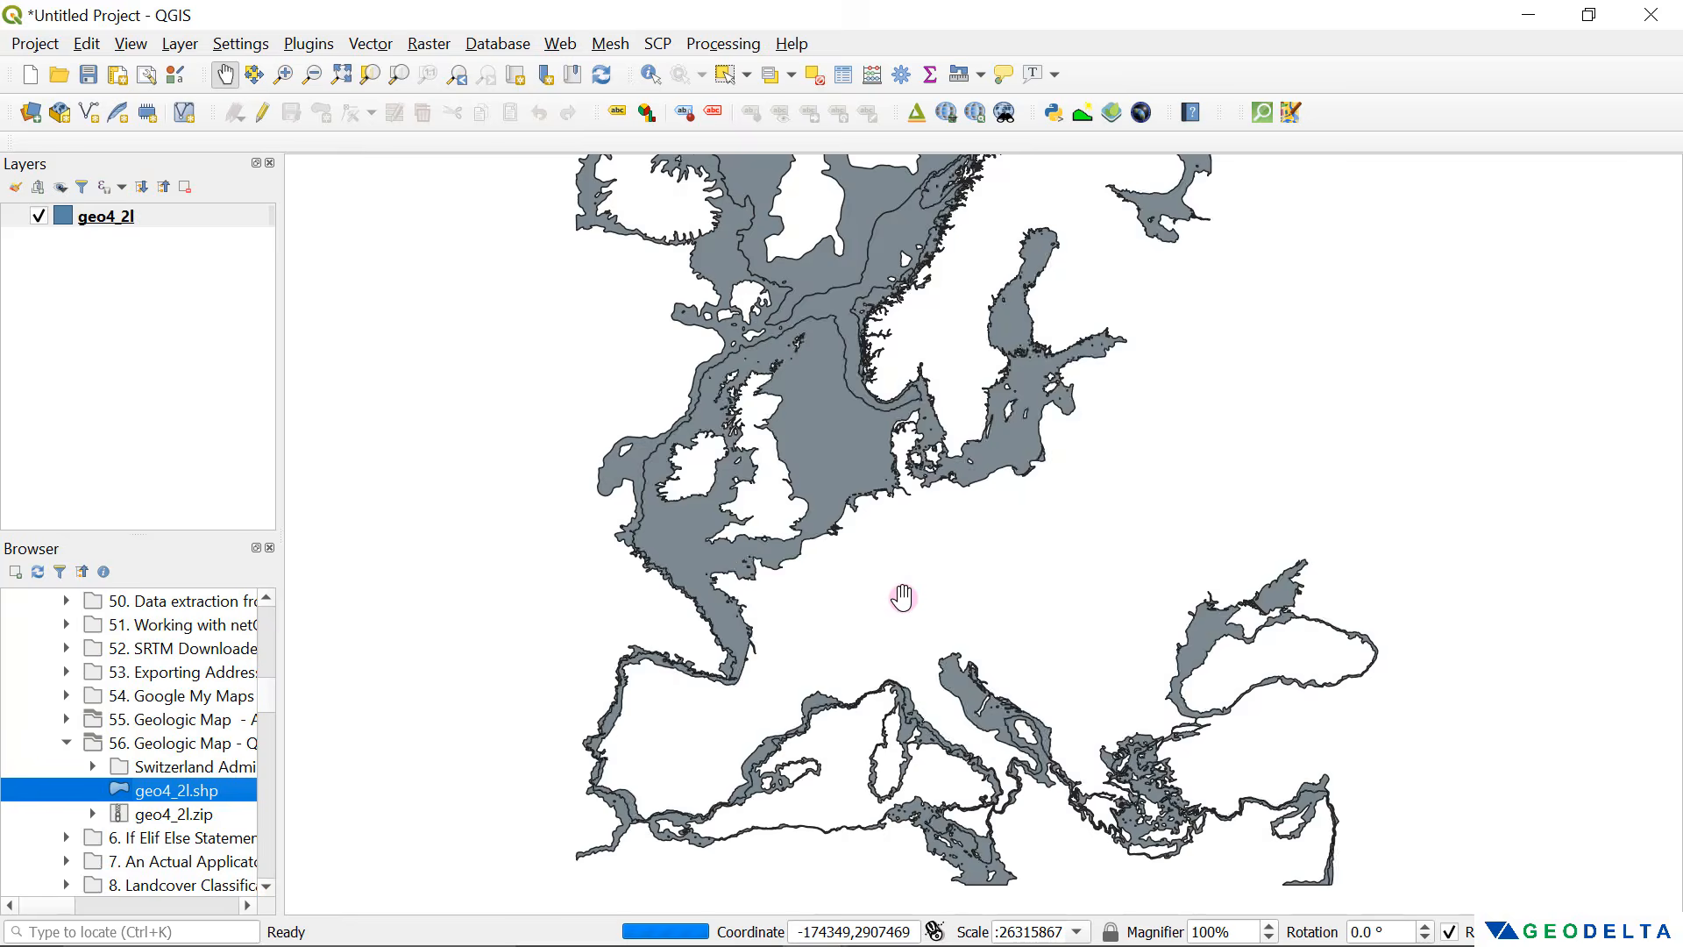
Step: Review the geo4_2l layer's provider information, including its storage format, geometry and CRS, in its layer properties
scroll(903, 593, down, 1)
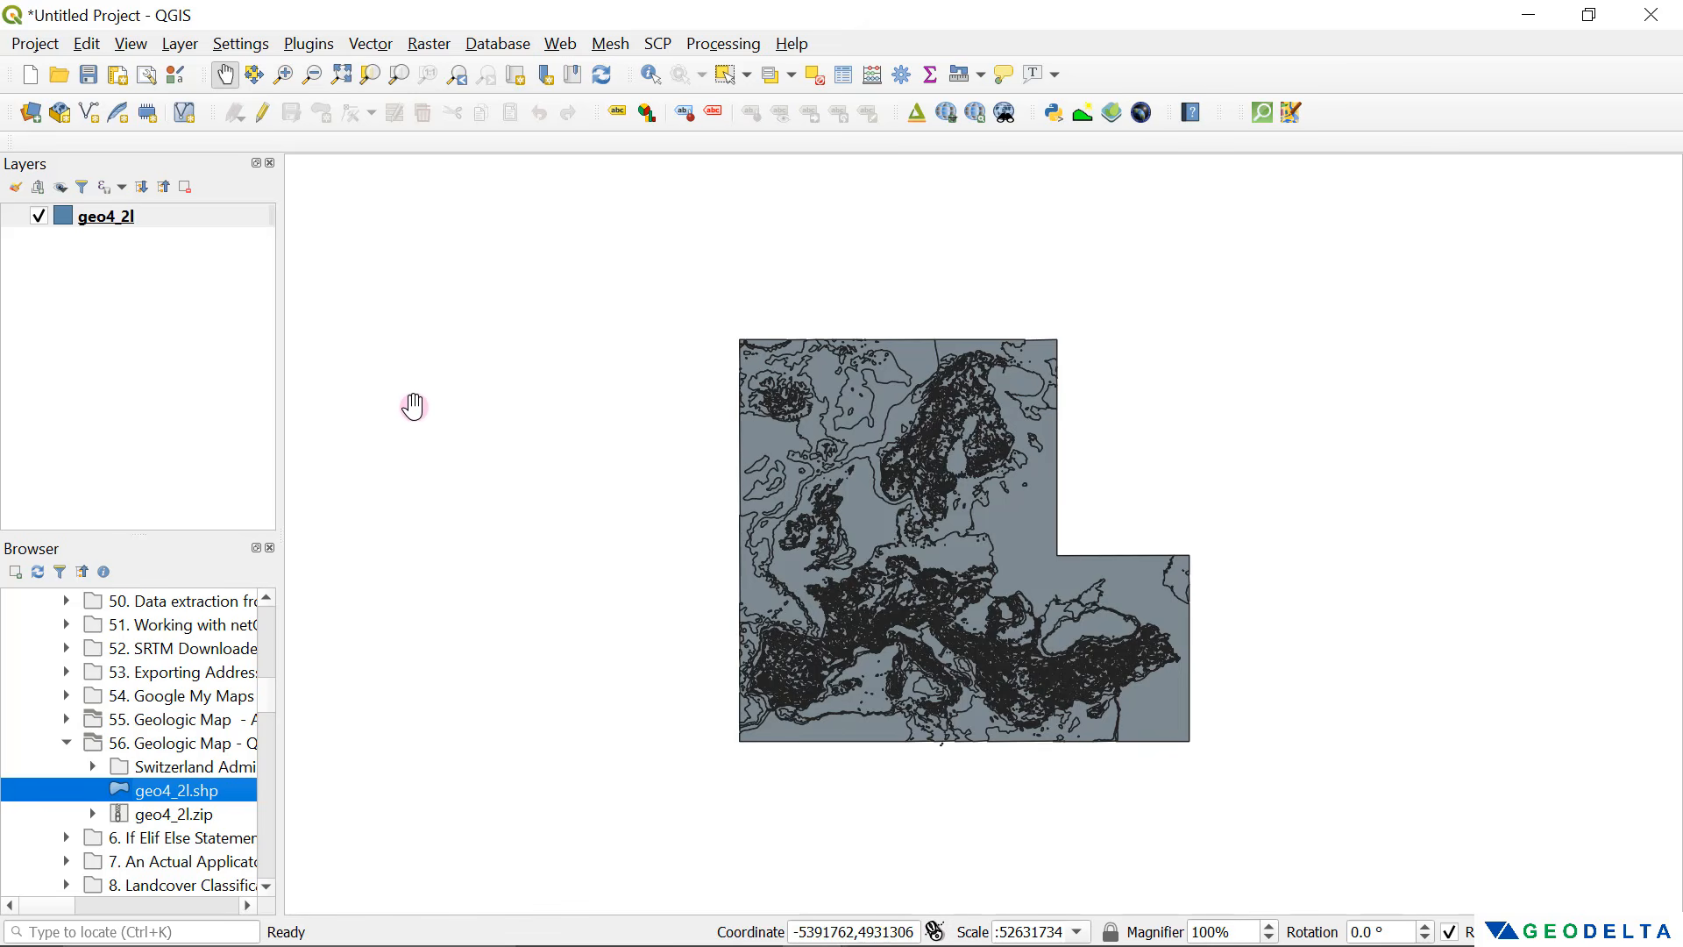
scroll(829, 575, up, 1)
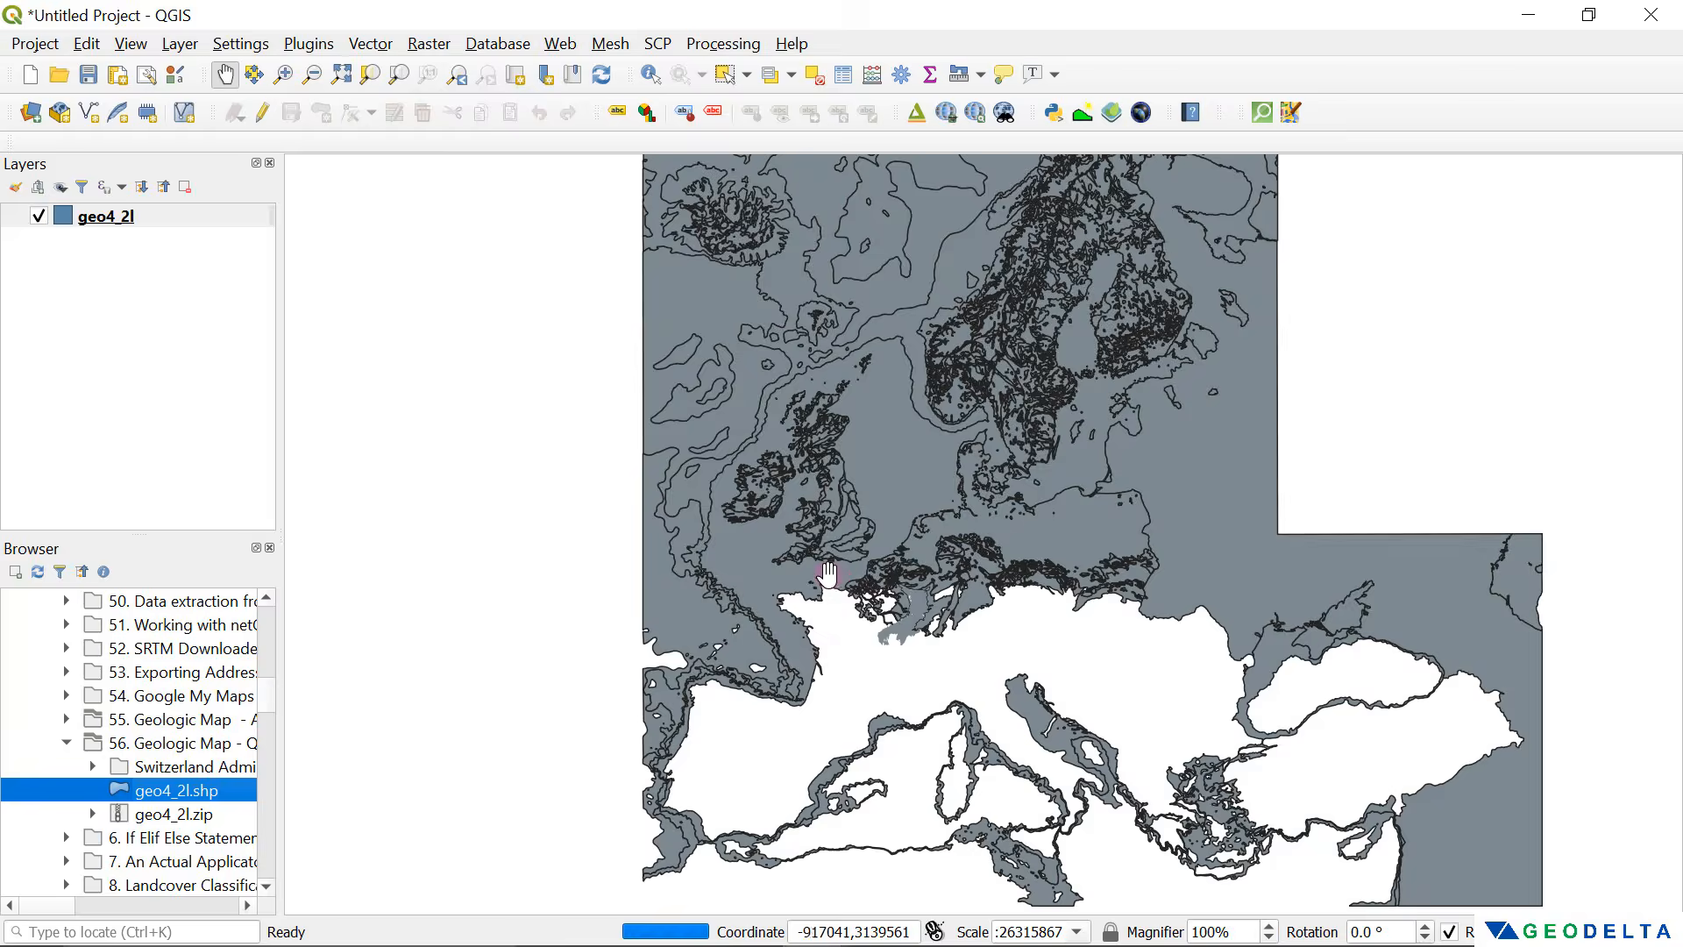
scroll(828, 574, down, 2)
click(173, 218)
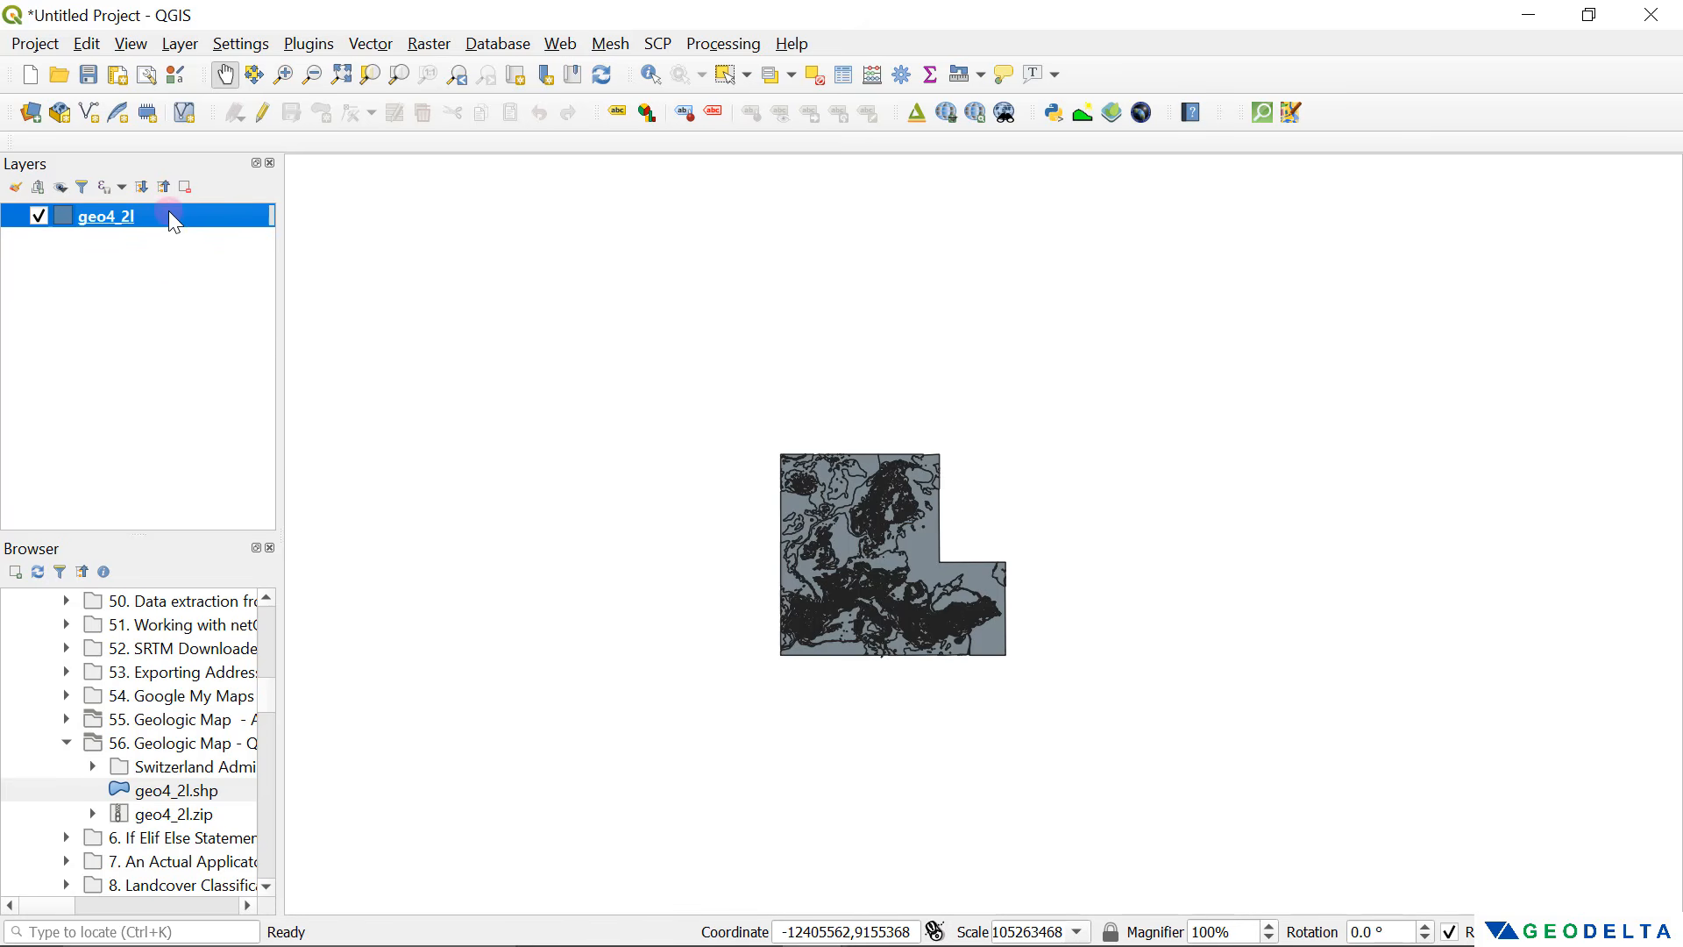
right_click(172, 216)
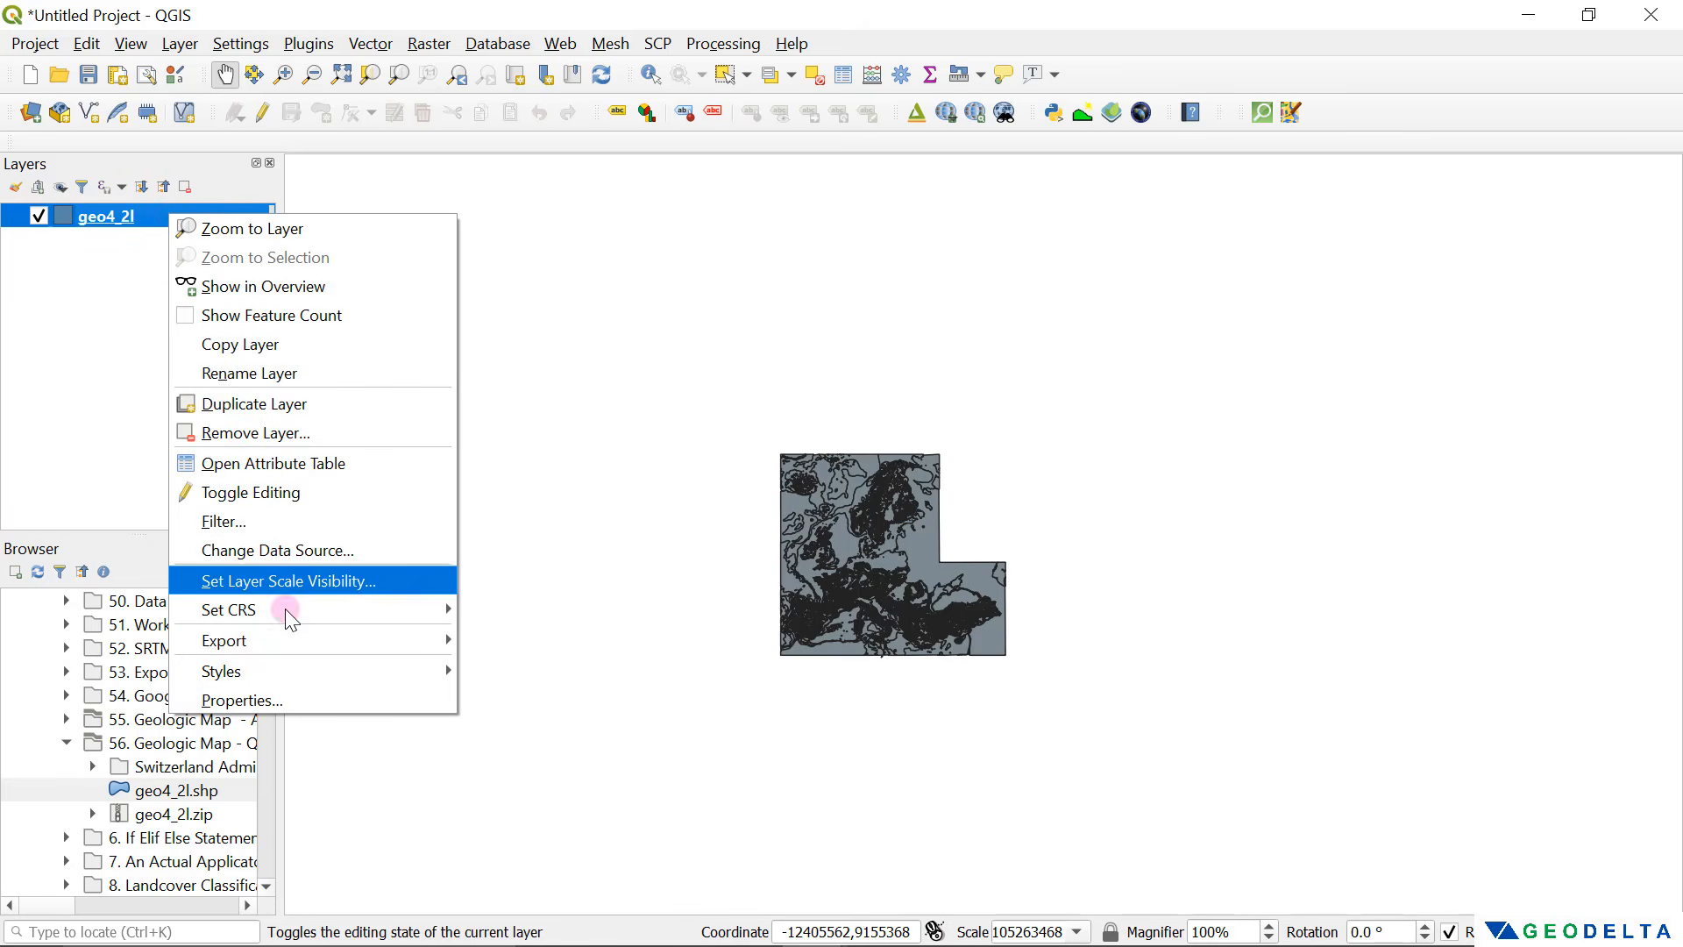
click(298, 701)
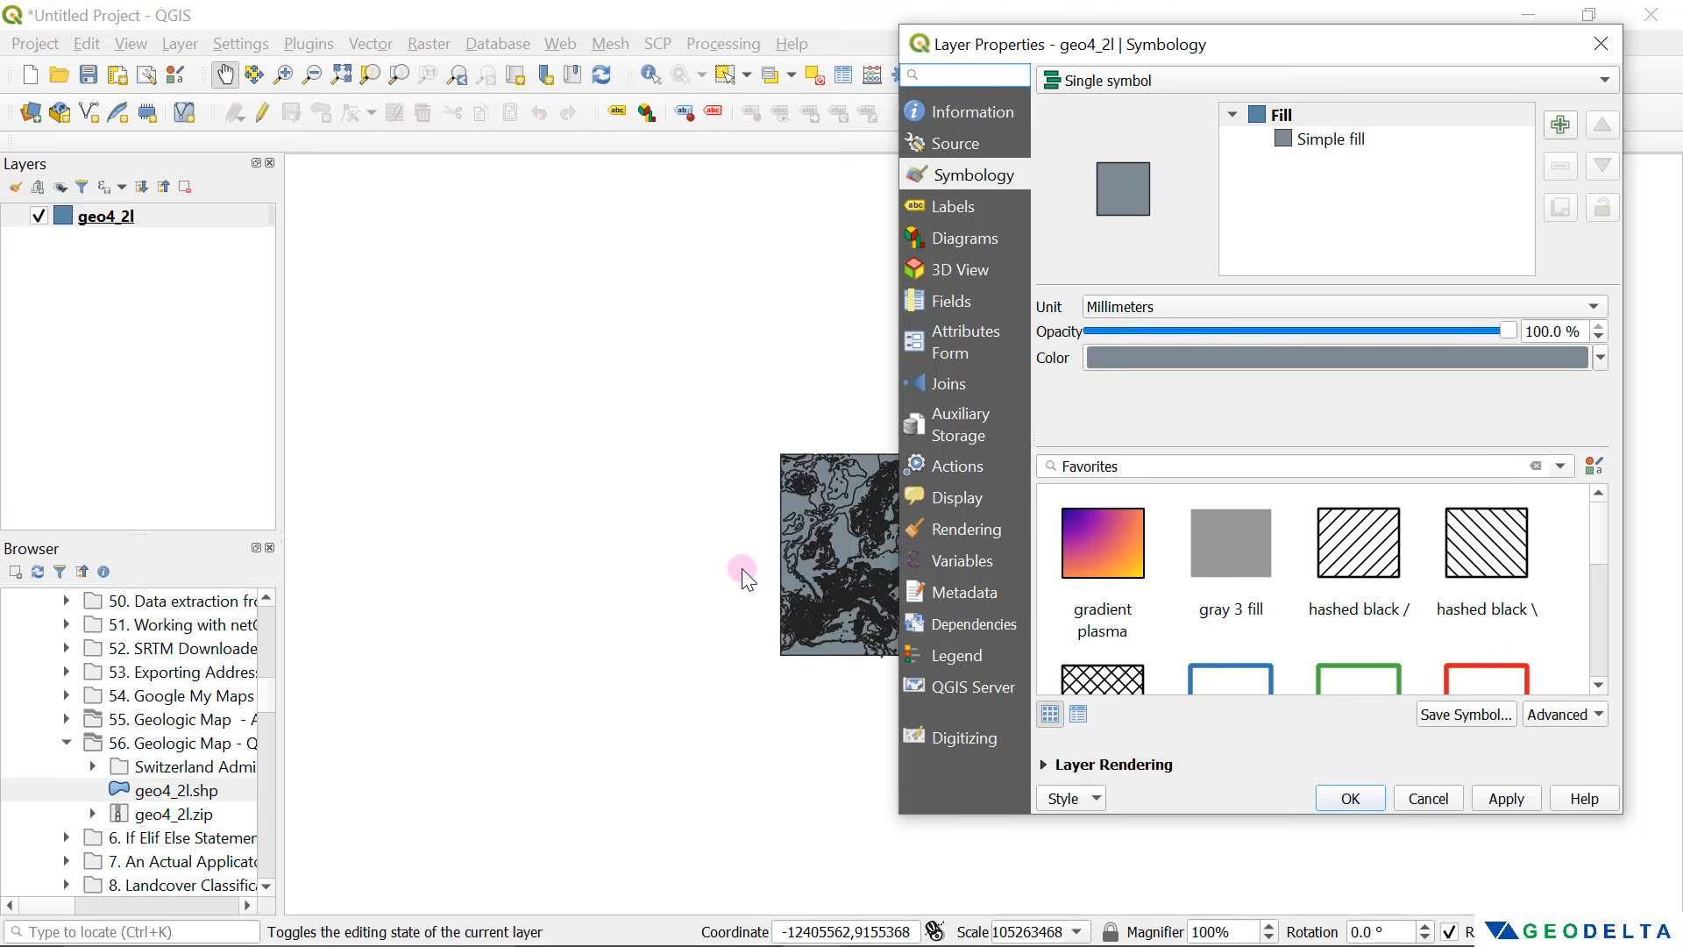
click(972, 115)
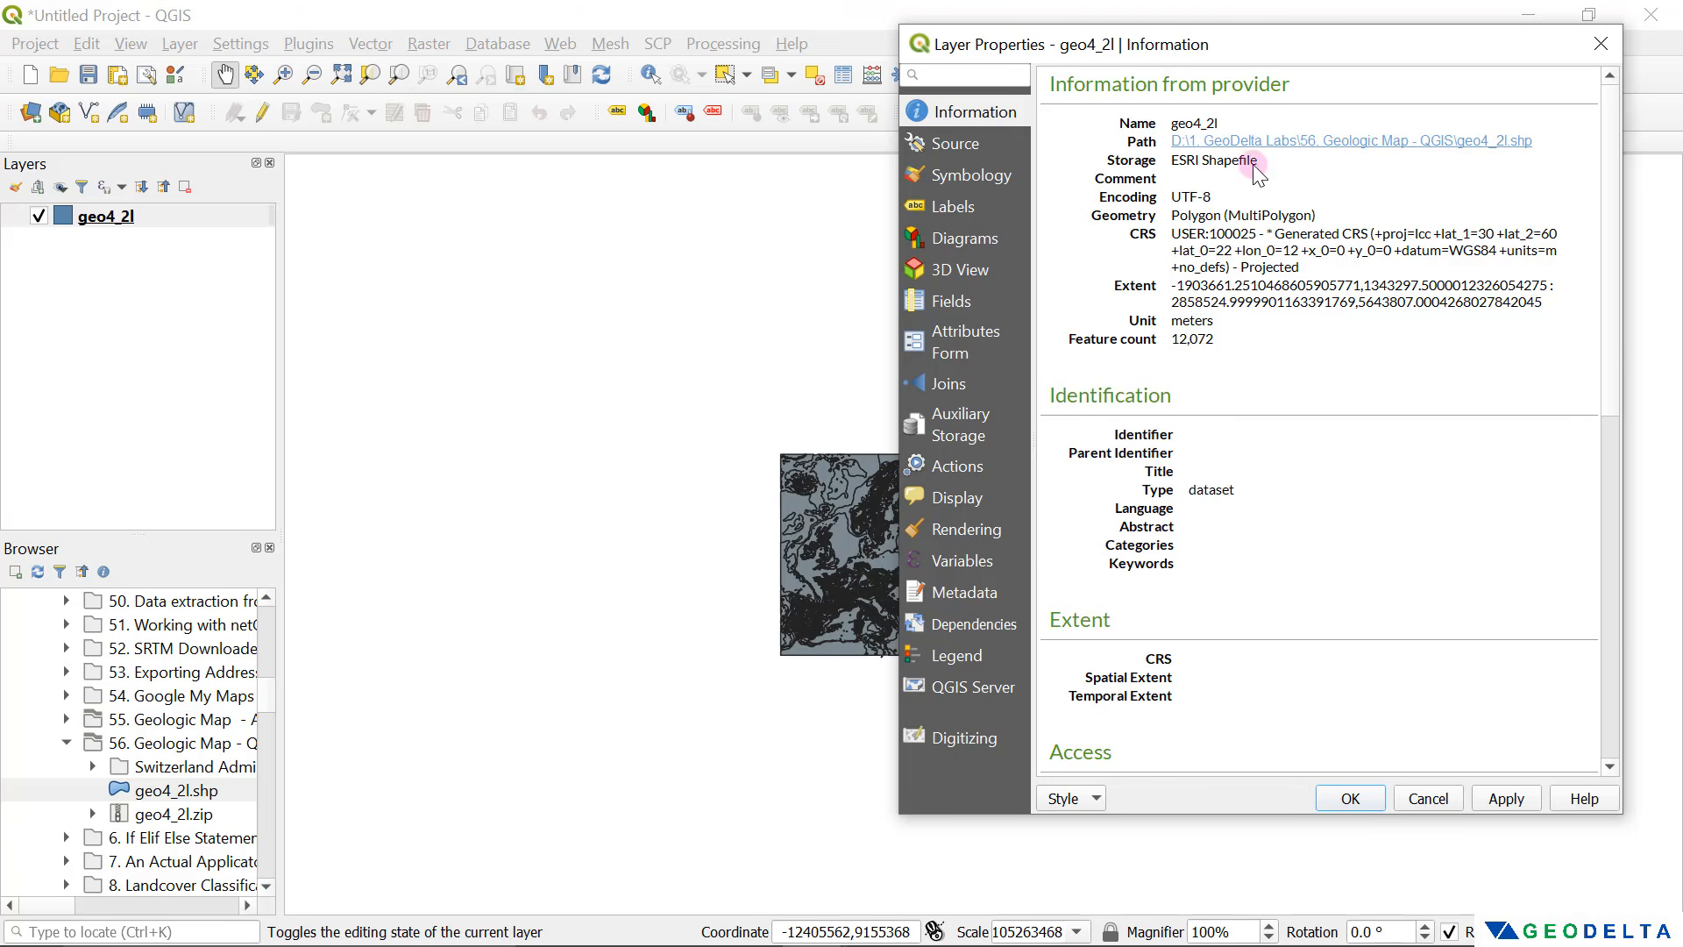
click(1586, 48)
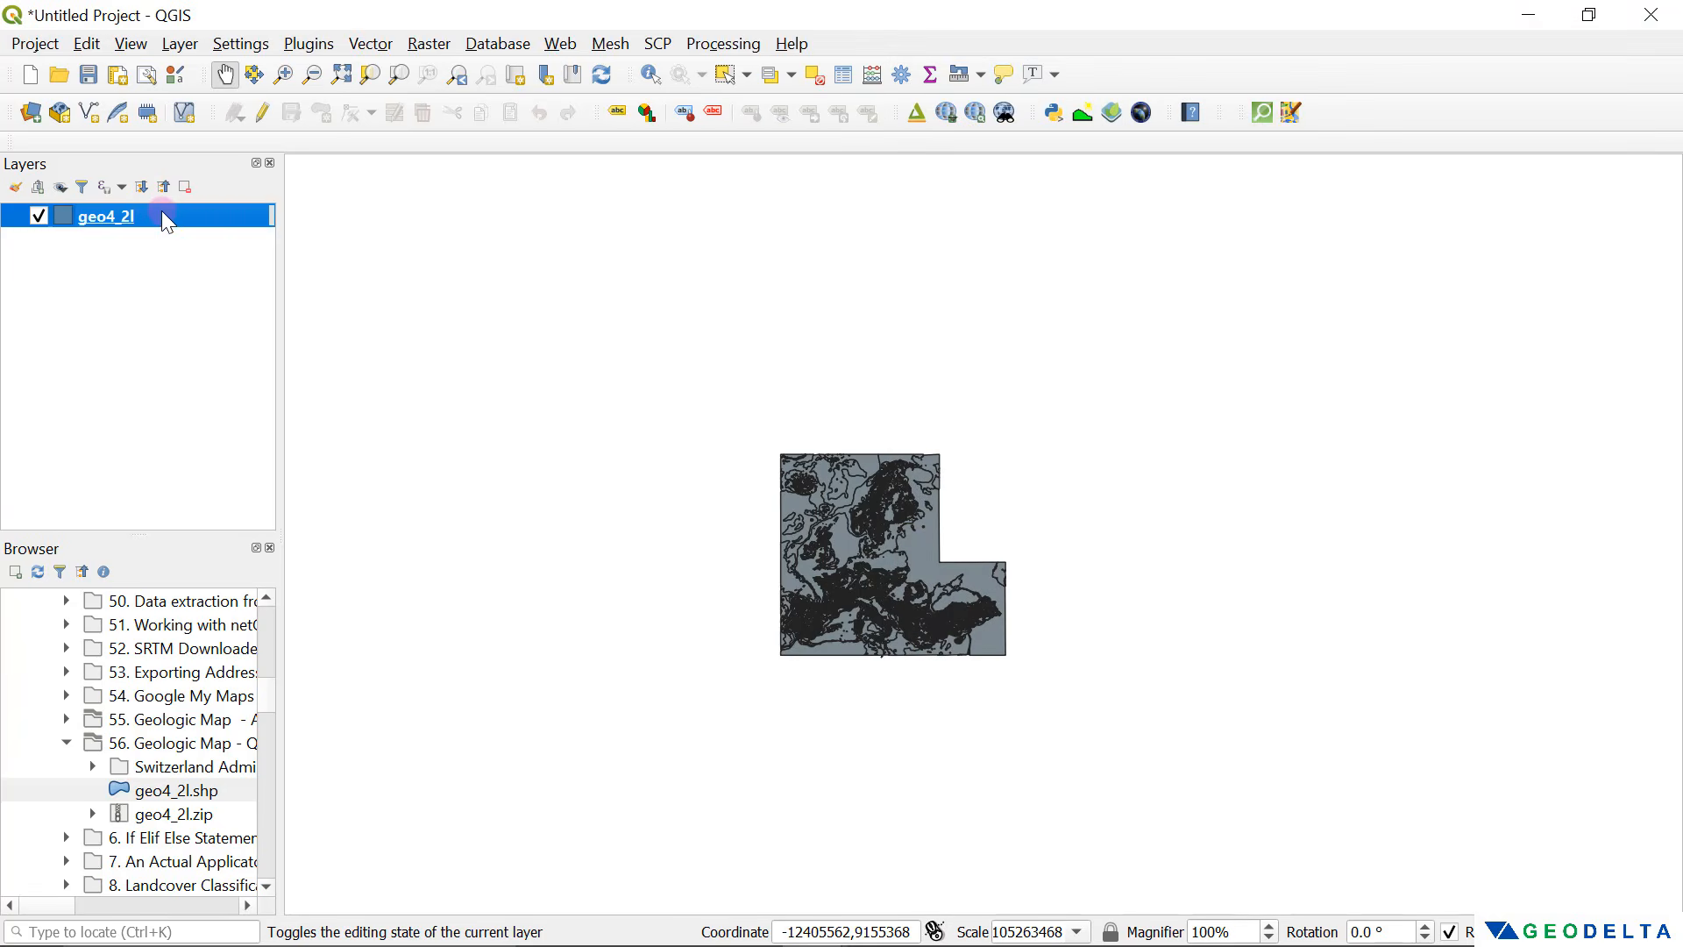
Step: Open the geo4_2l layer's attribute table and examine its fields and the geologic codes in the GLG column
right_click(161, 210)
click(289, 462)
drag(702, 326, 1085, 198)
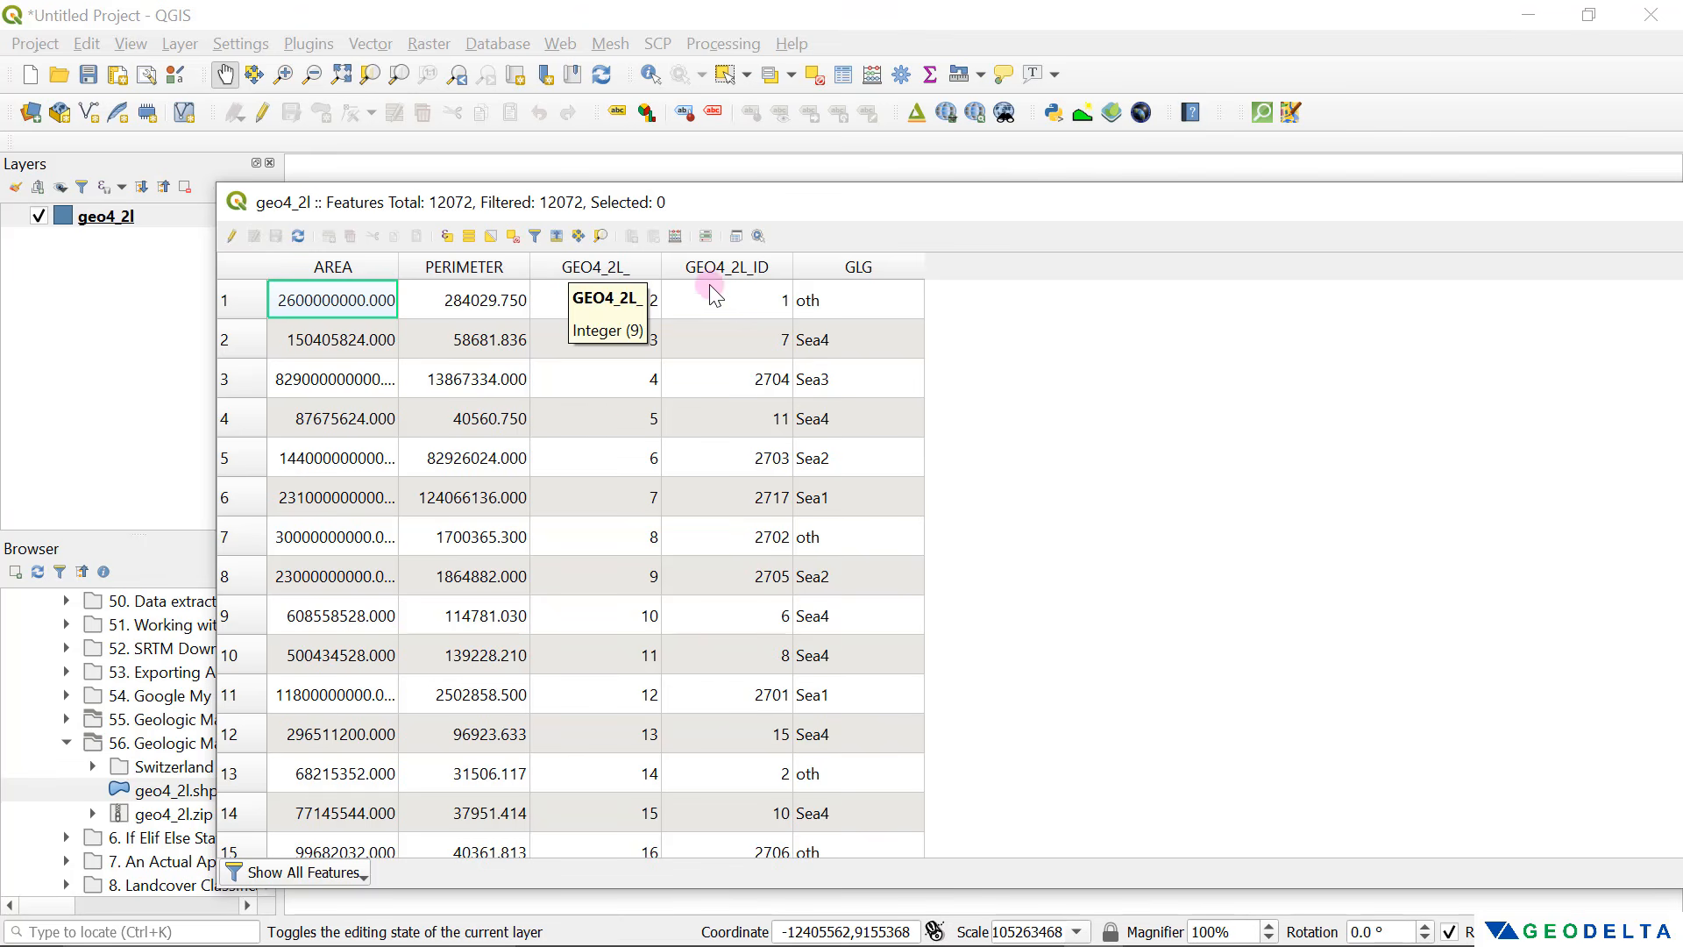
scroll(919, 387, down, 4)
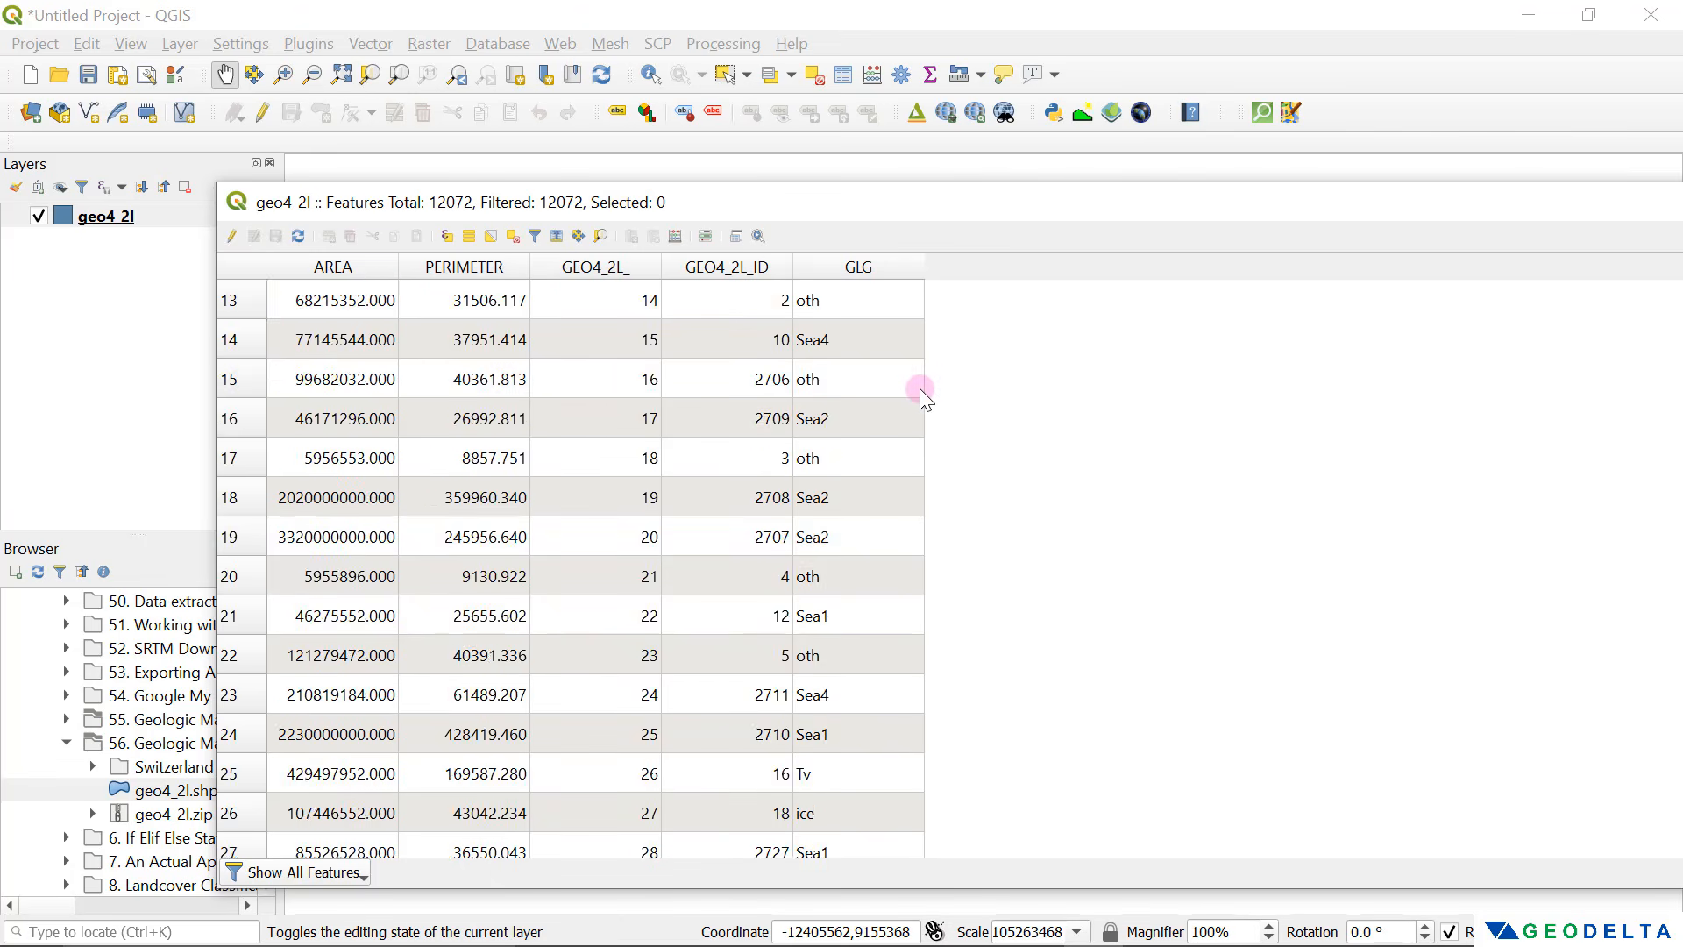
scroll(920, 390, up, 4)
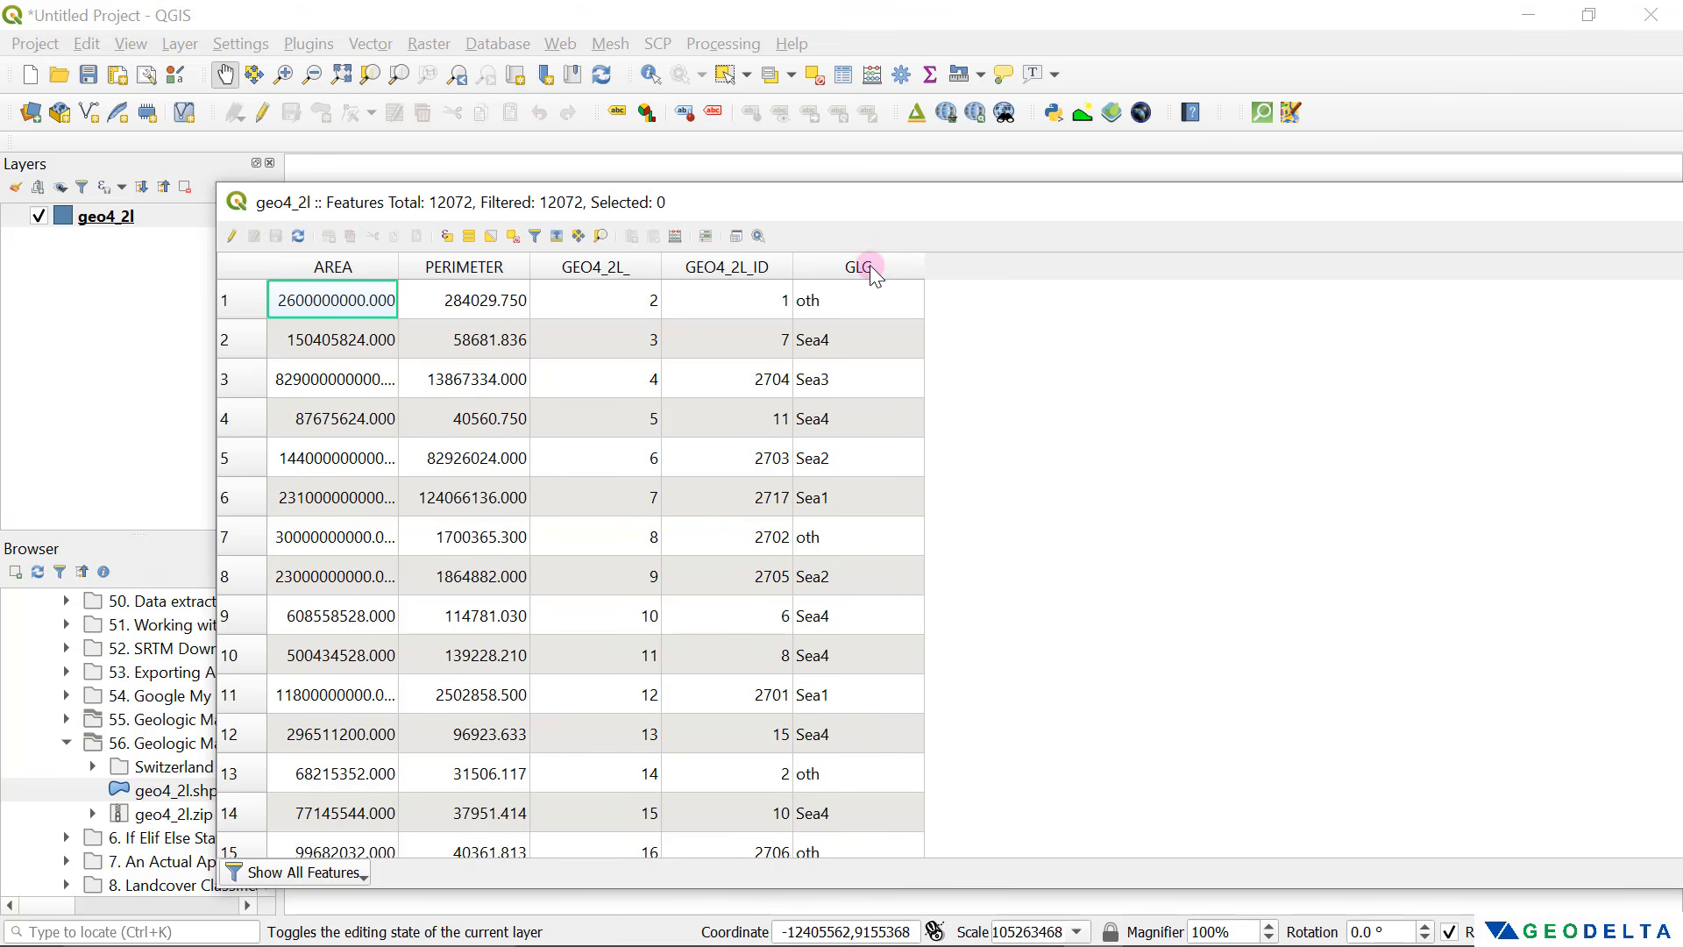
scroll(859, 345, down, 20)
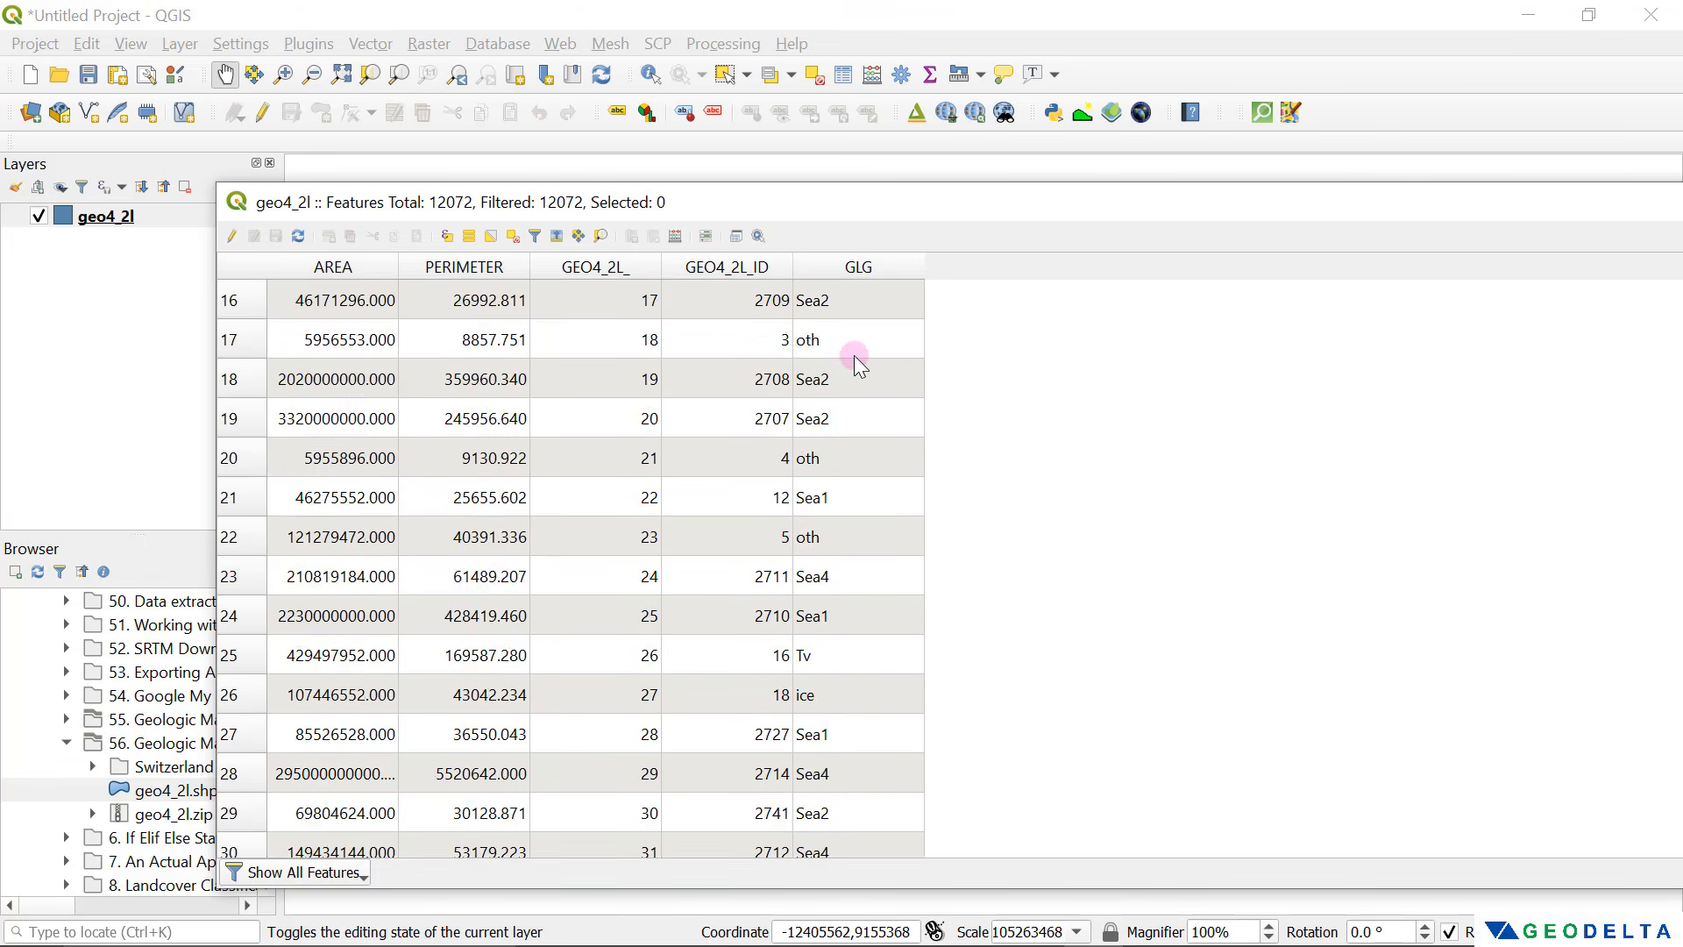
scroll(840, 427, down, 11)
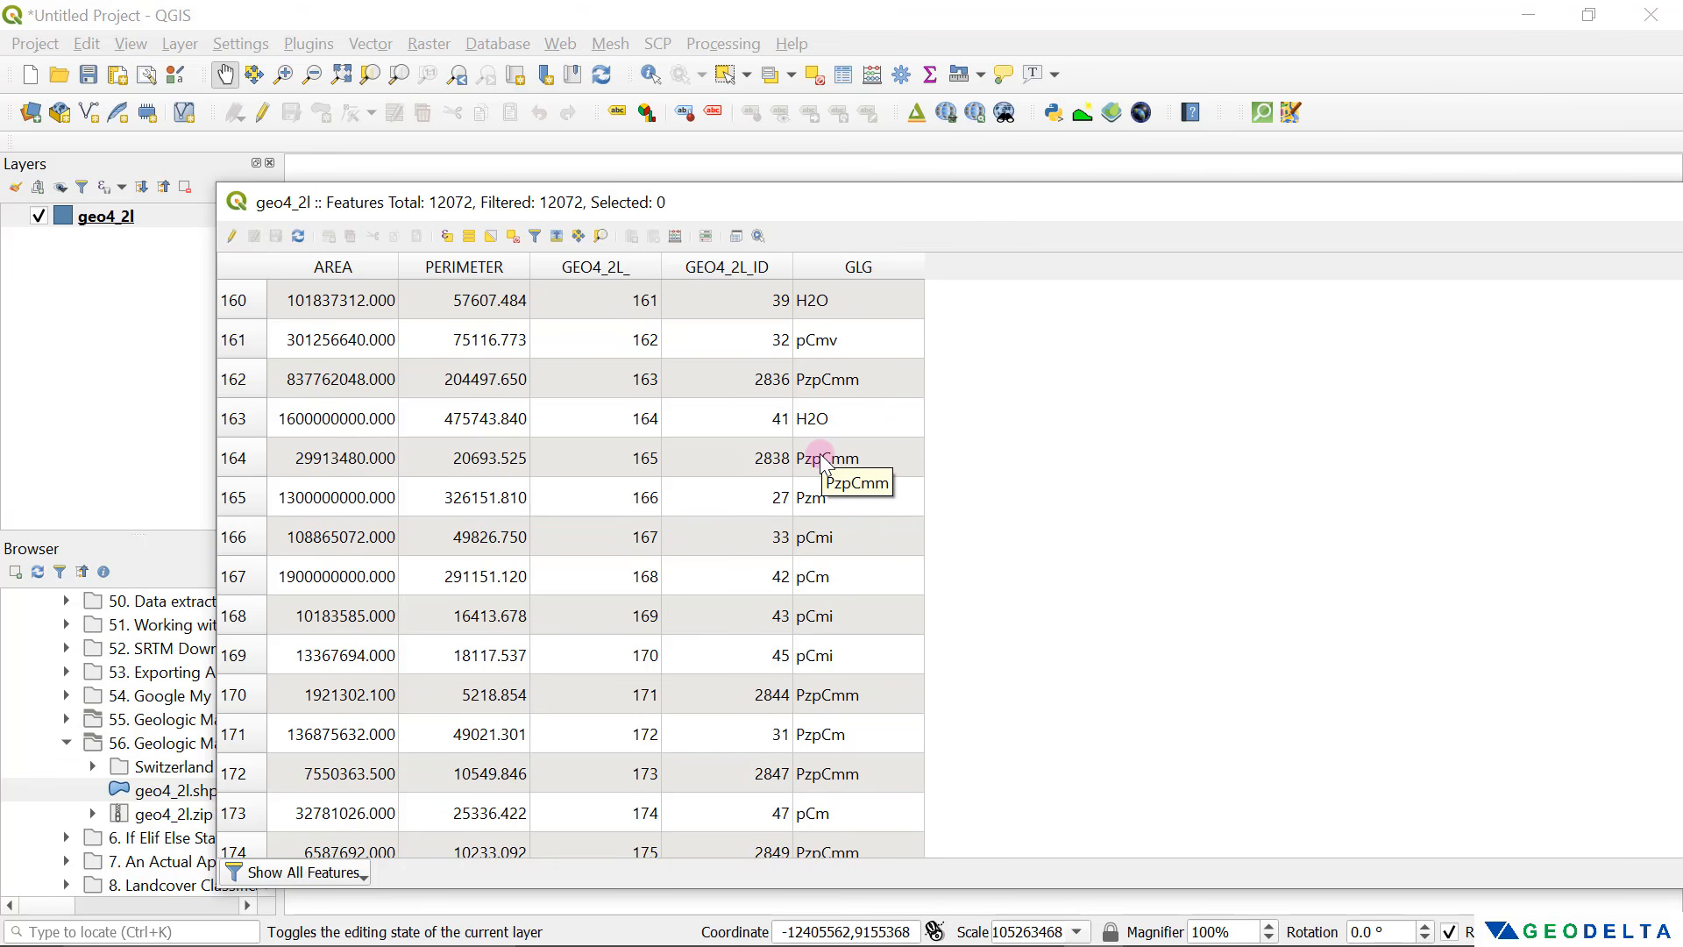
scroll(824, 463, down, 20)
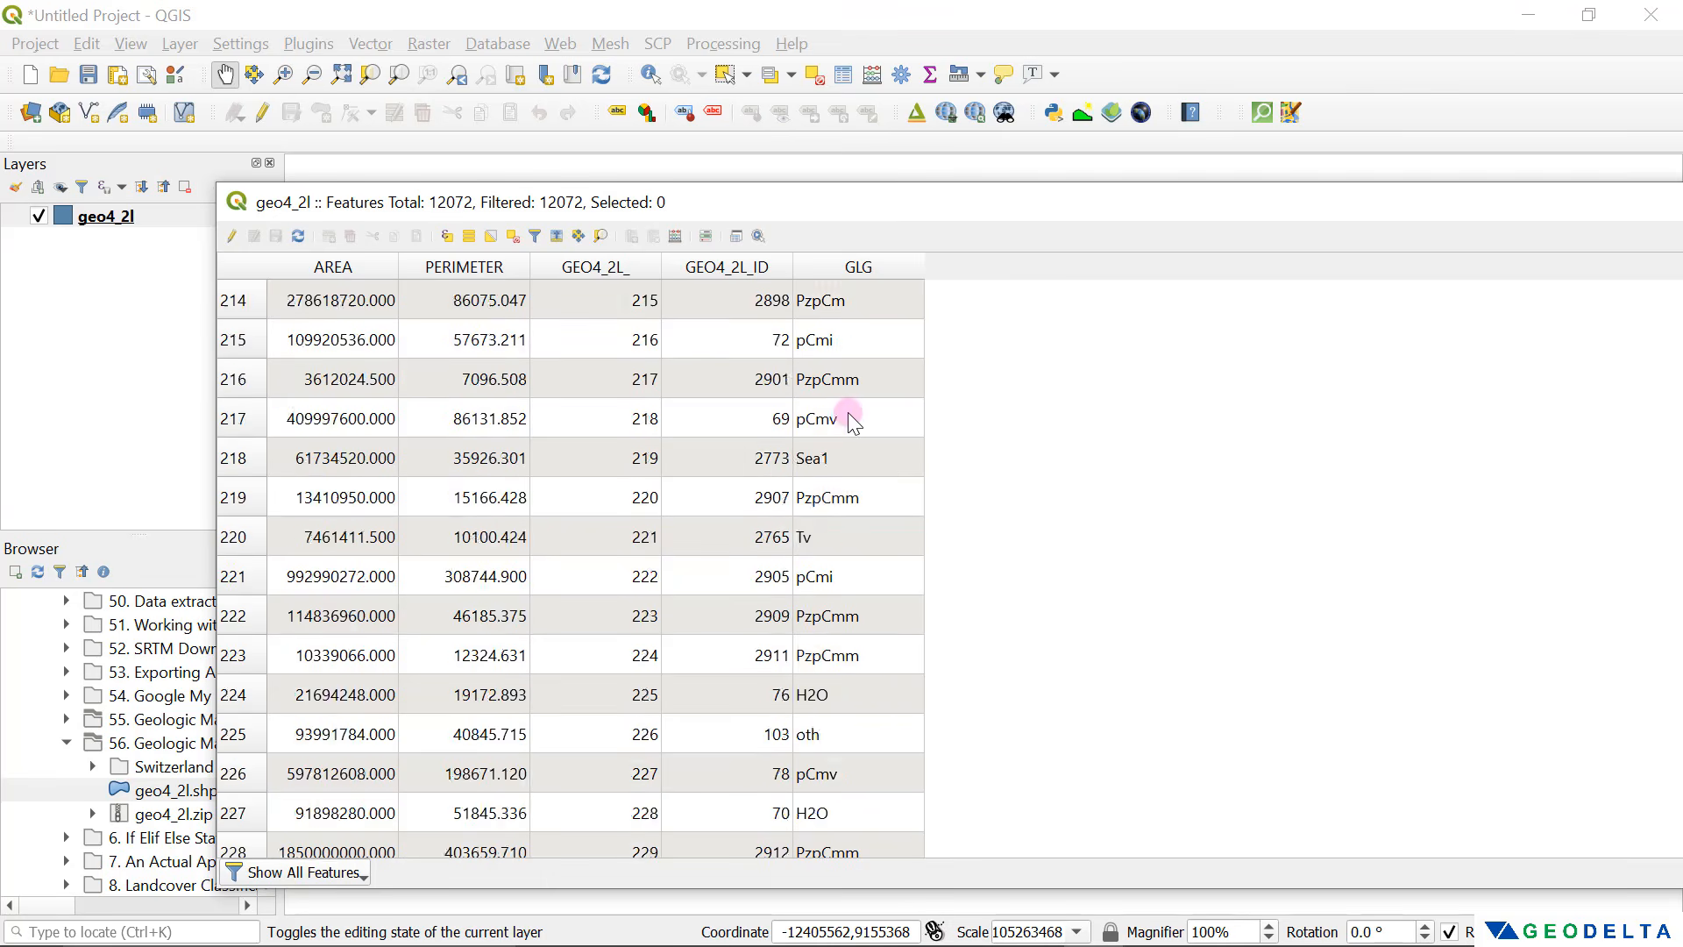
scroll(849, 438, down, 17)
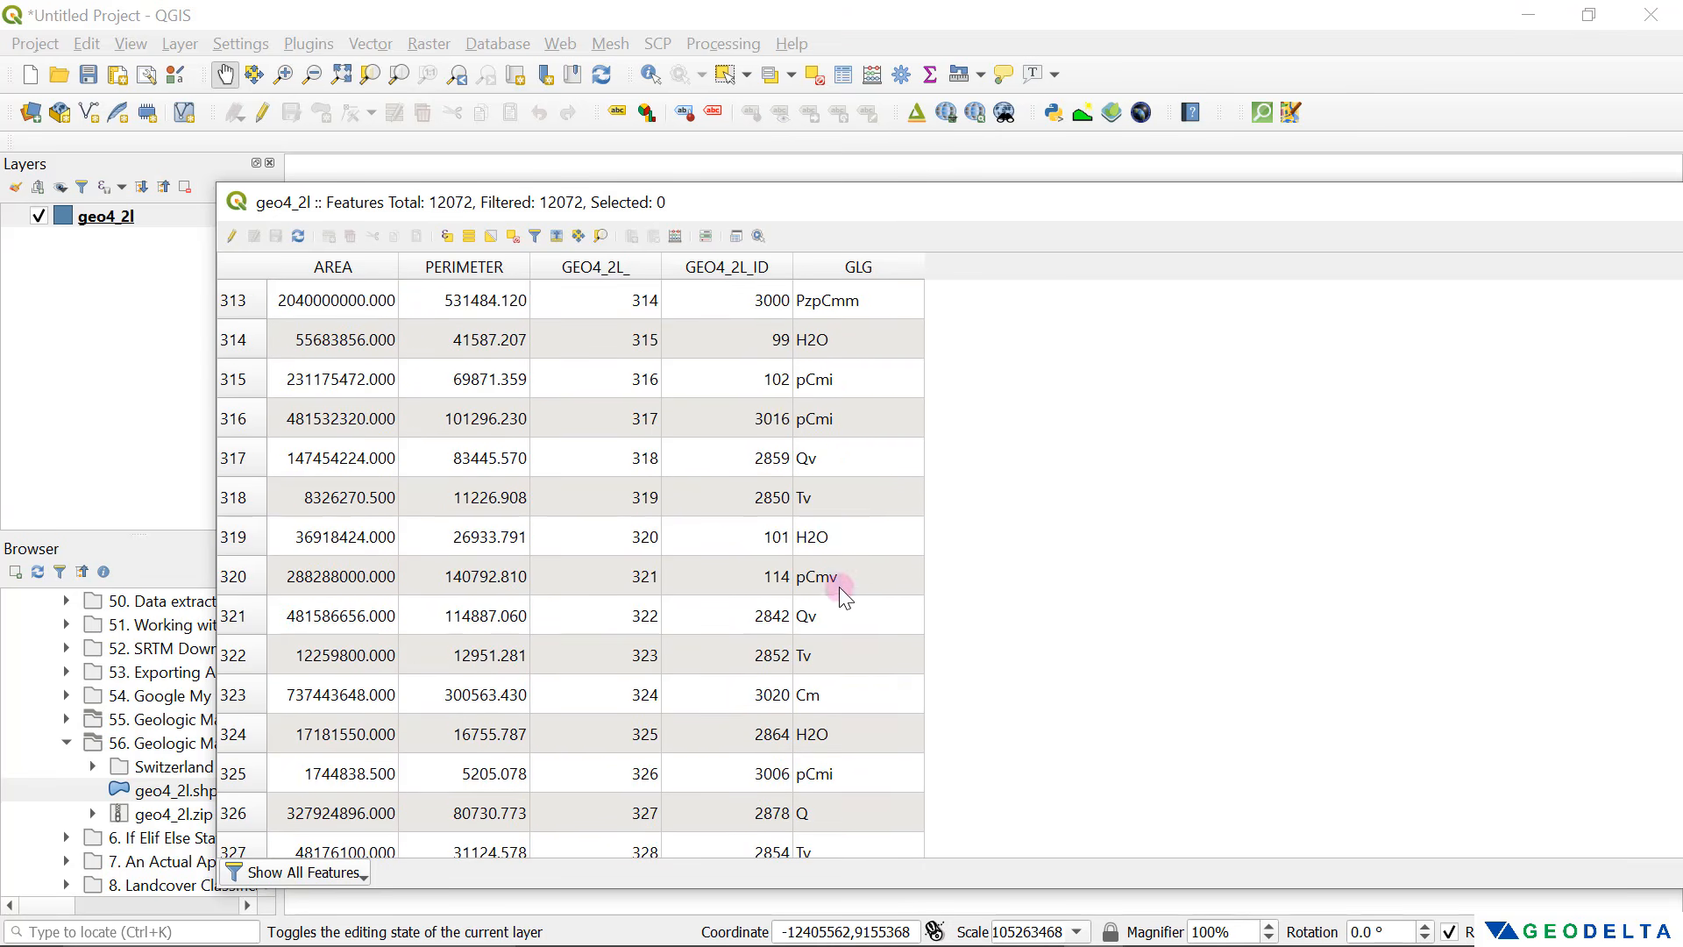
Step: Inspect individual GLG codes in the attribute table and look up code Q in the report PDF's sedimentary rock legend
click(839, 583)
click(840, 533)
click(842, 499)
click(860, 453)
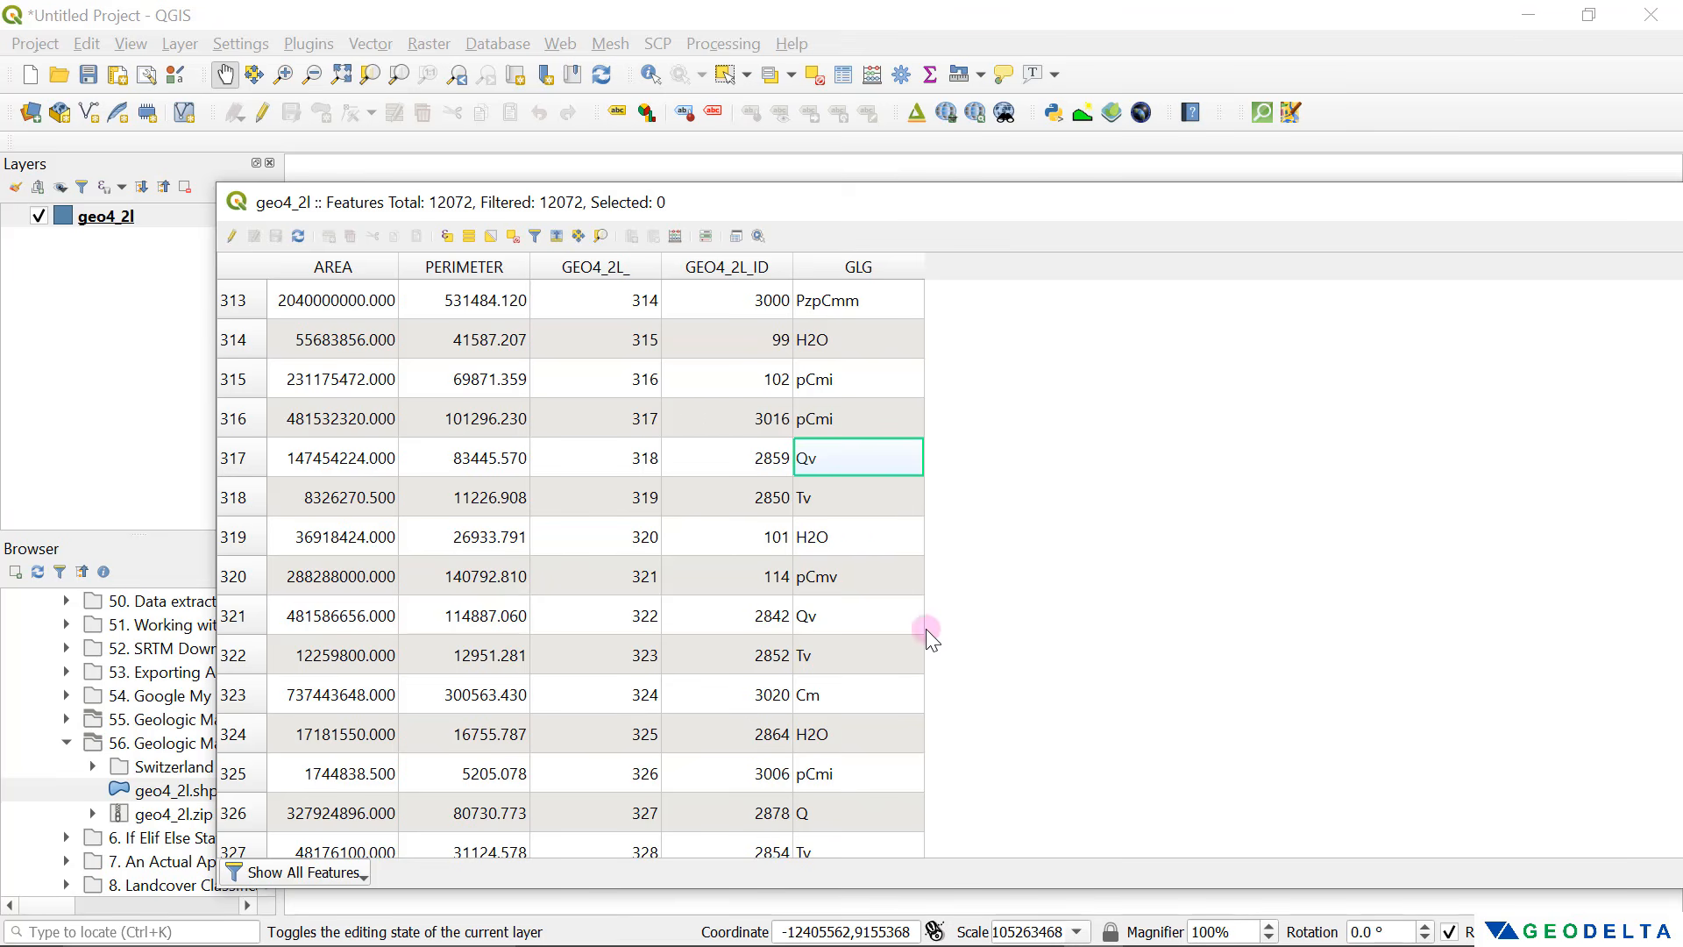
scroll(911, 627, down, 3)
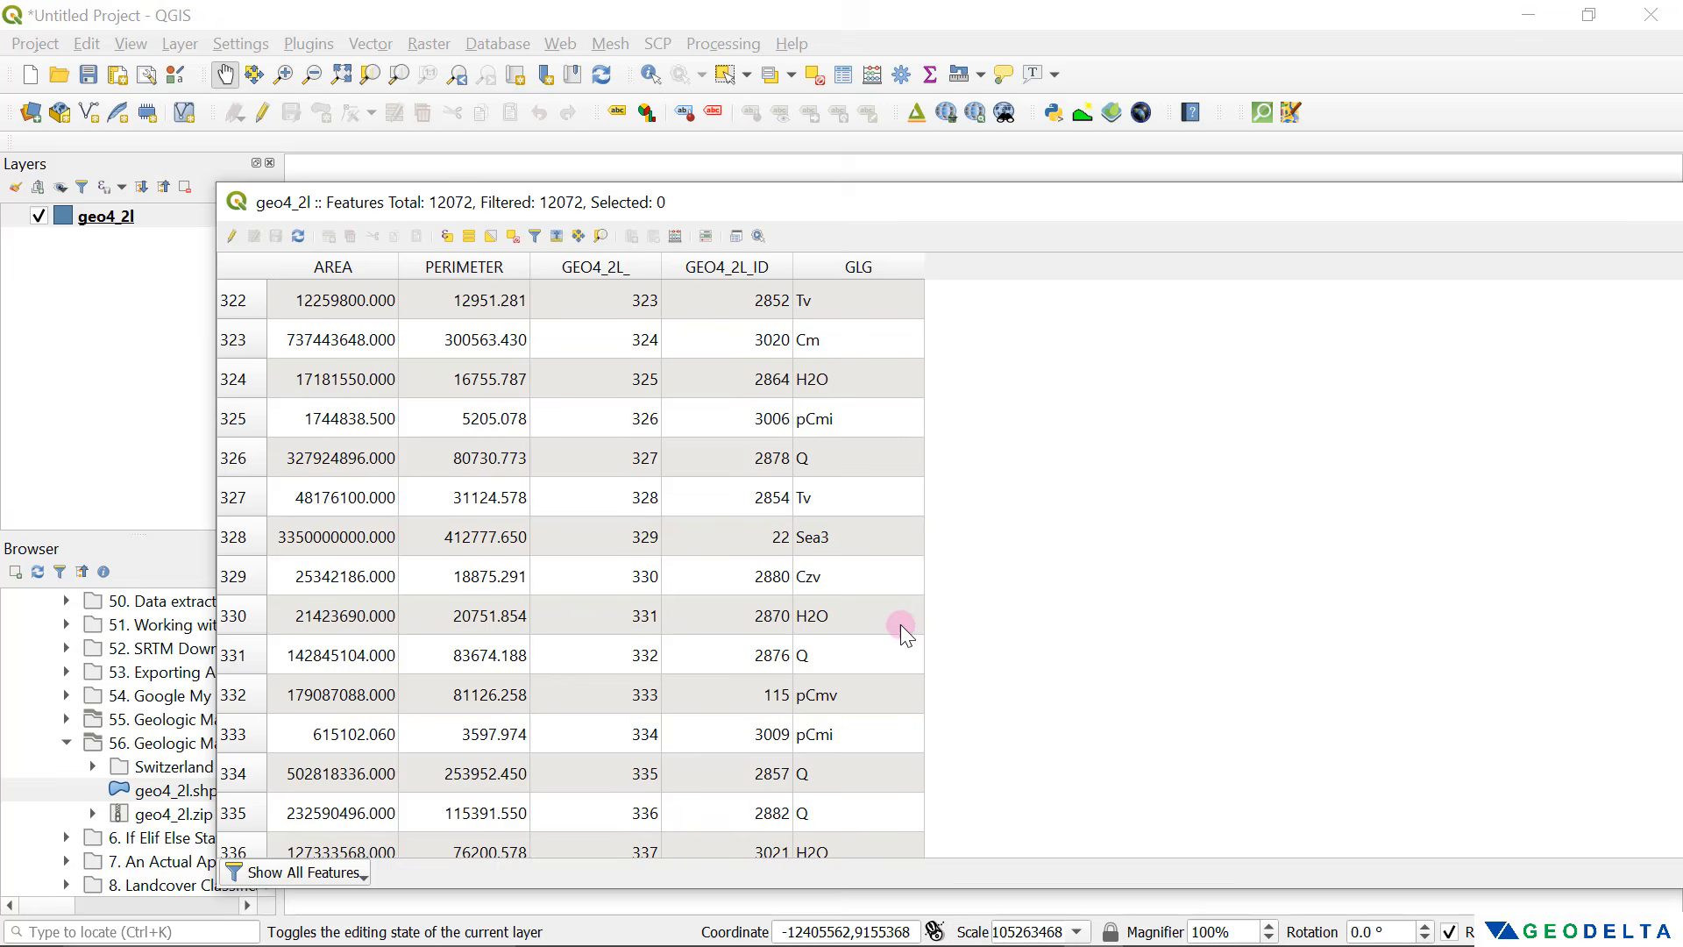
click(846, 655)
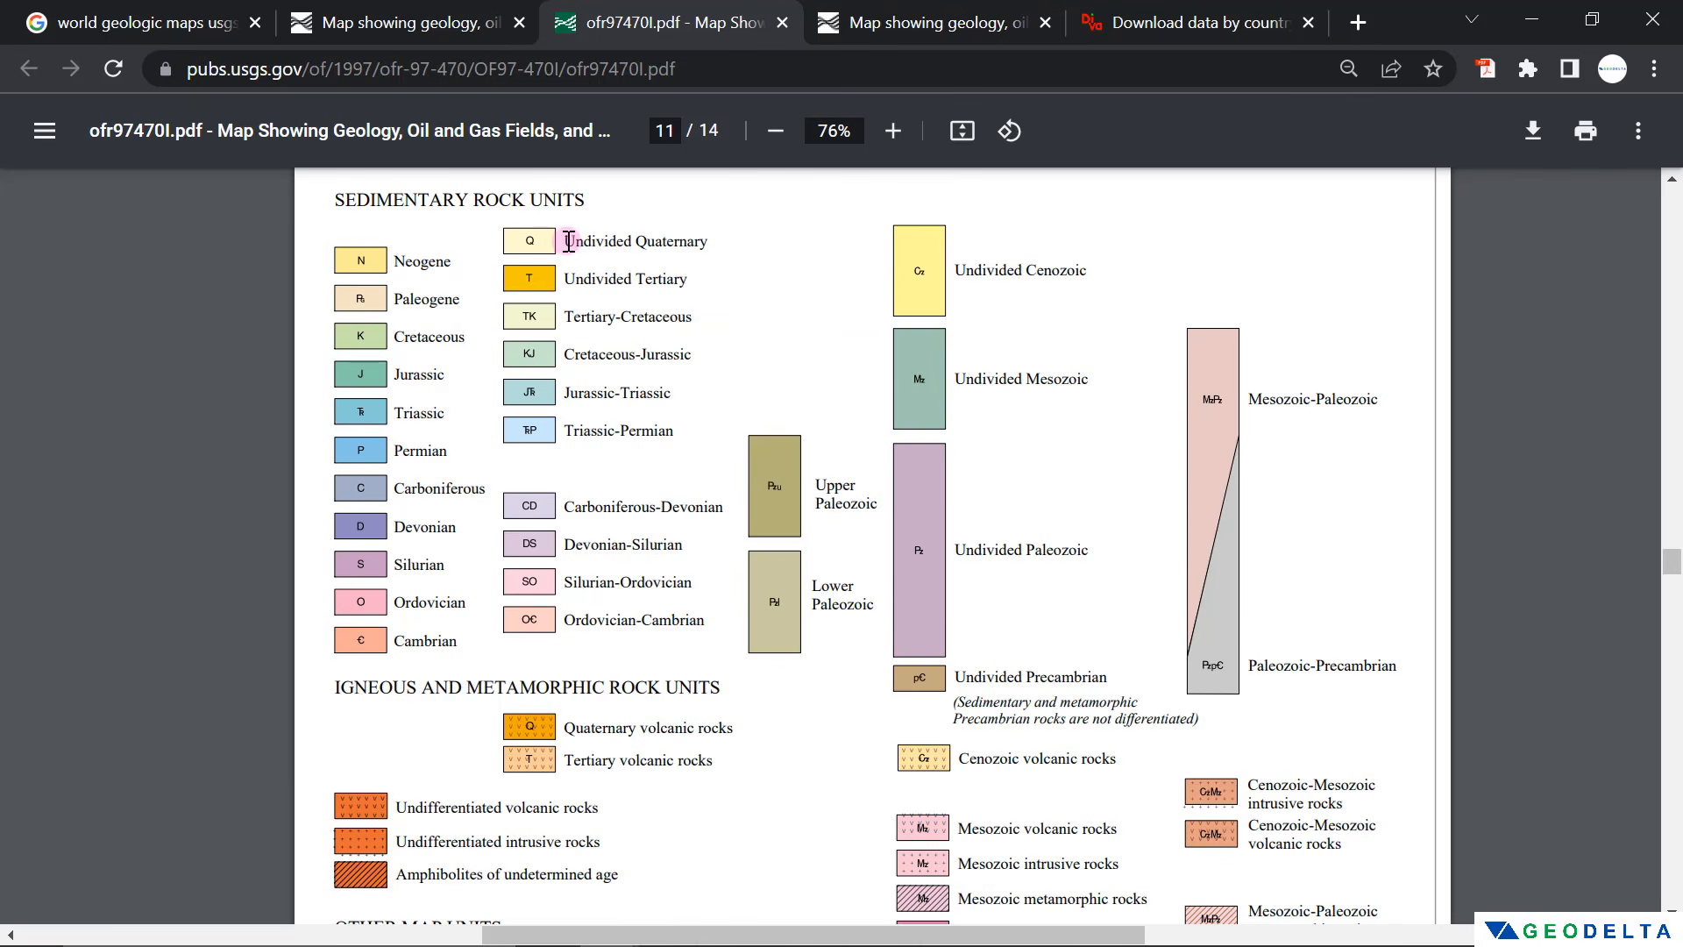
drag(563, 241, 692, 256)
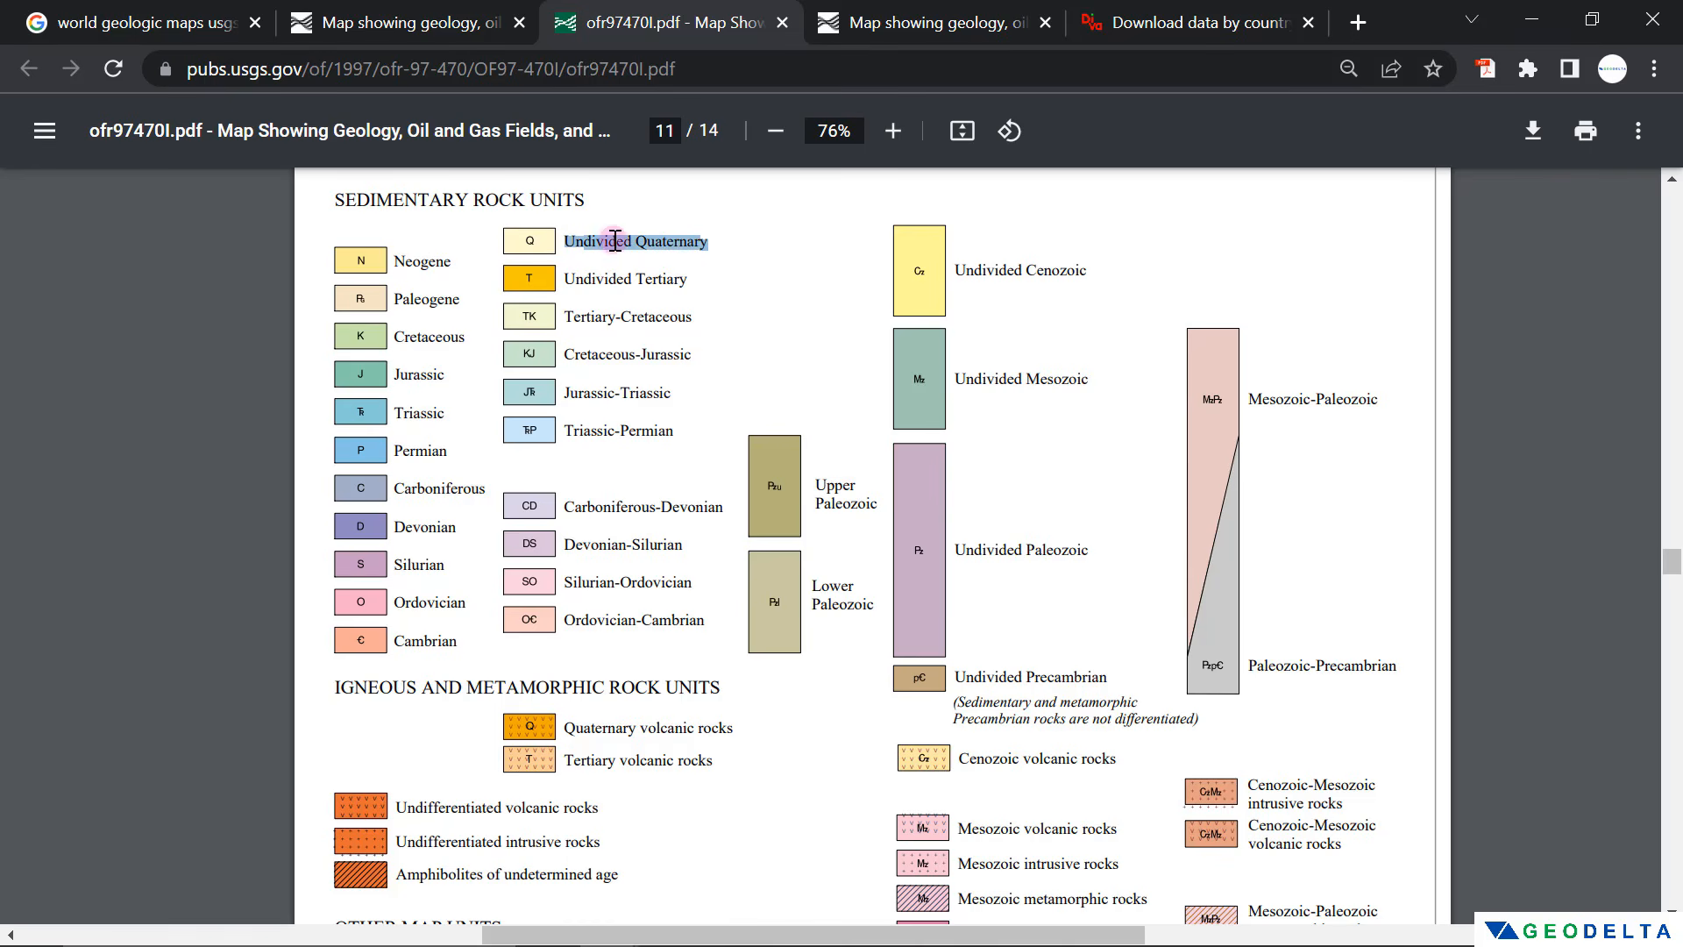
Step: Compare the GLG codes J and P with the PDF legend beside the attribute table, and put both windows away
drag(1403, 21, 1254, 100)
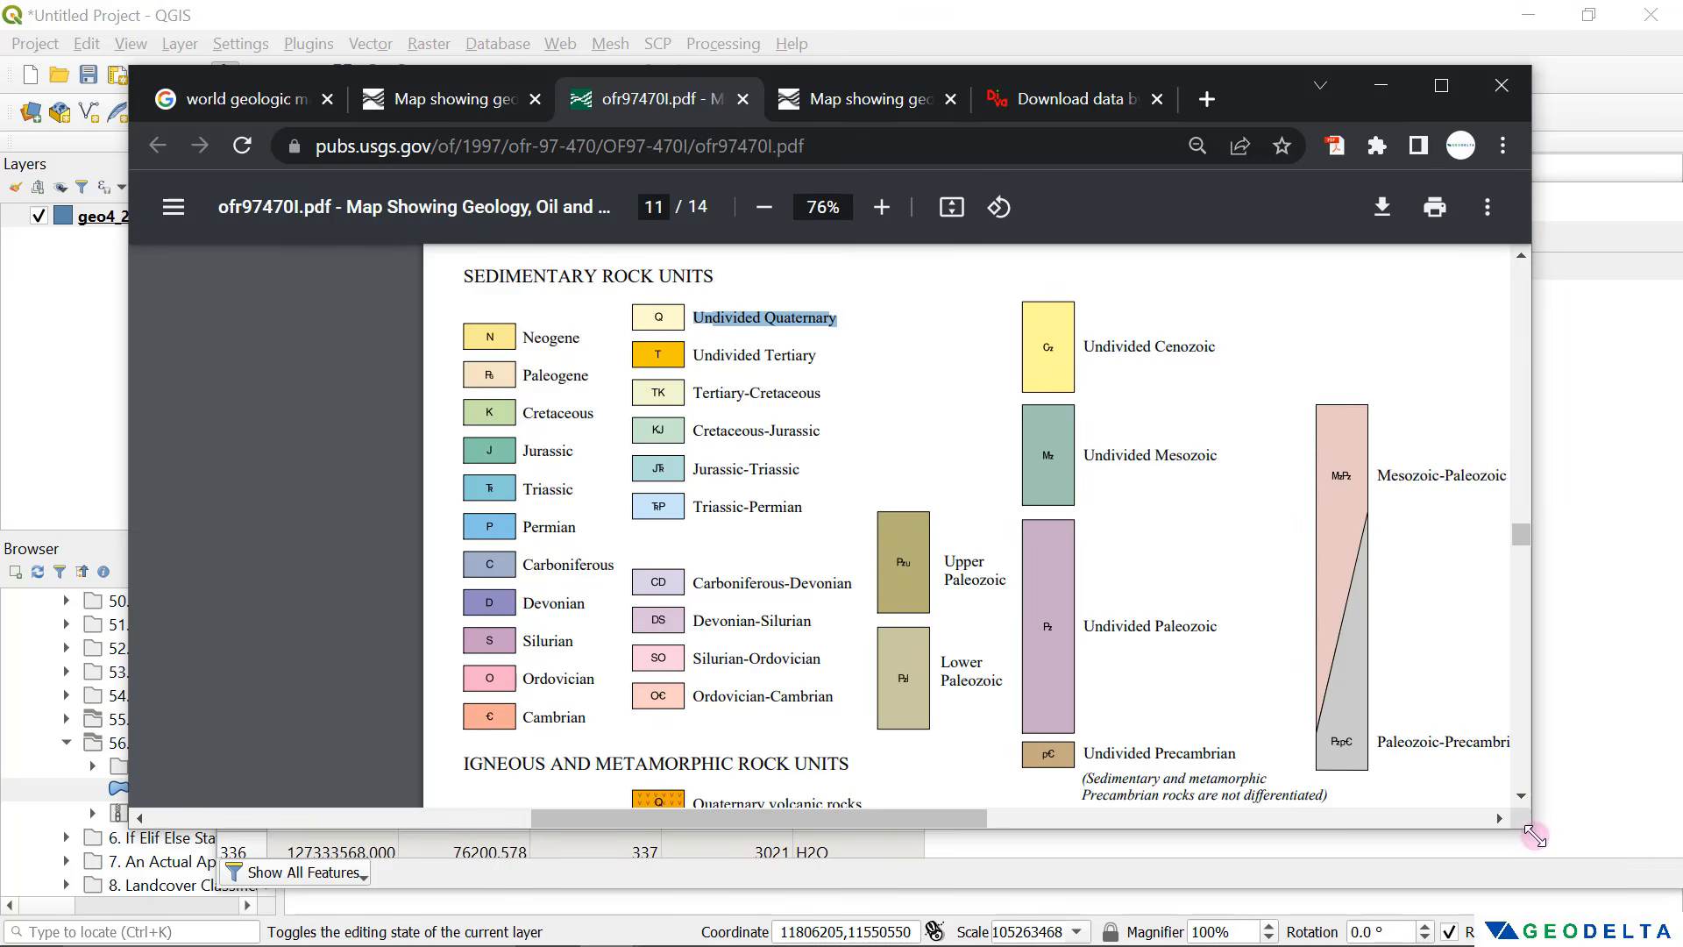
drag(1529, 827, 1388, 702)
click(695, 469)
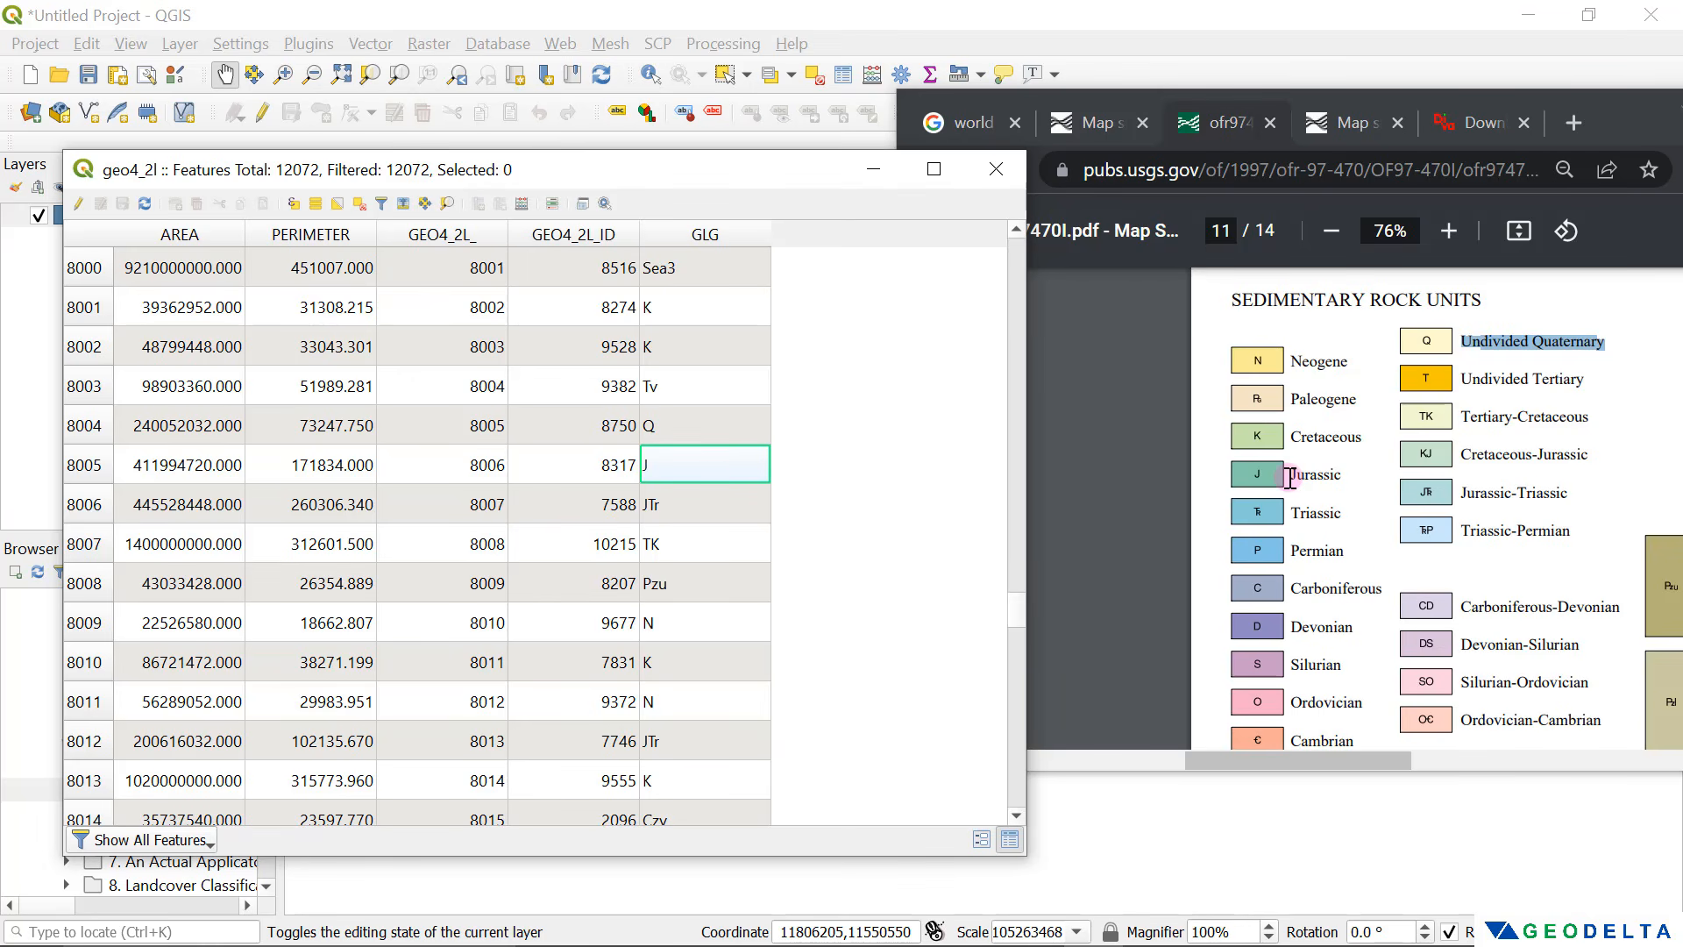
scroll(749, 608, down, 2)
click(727, 699)
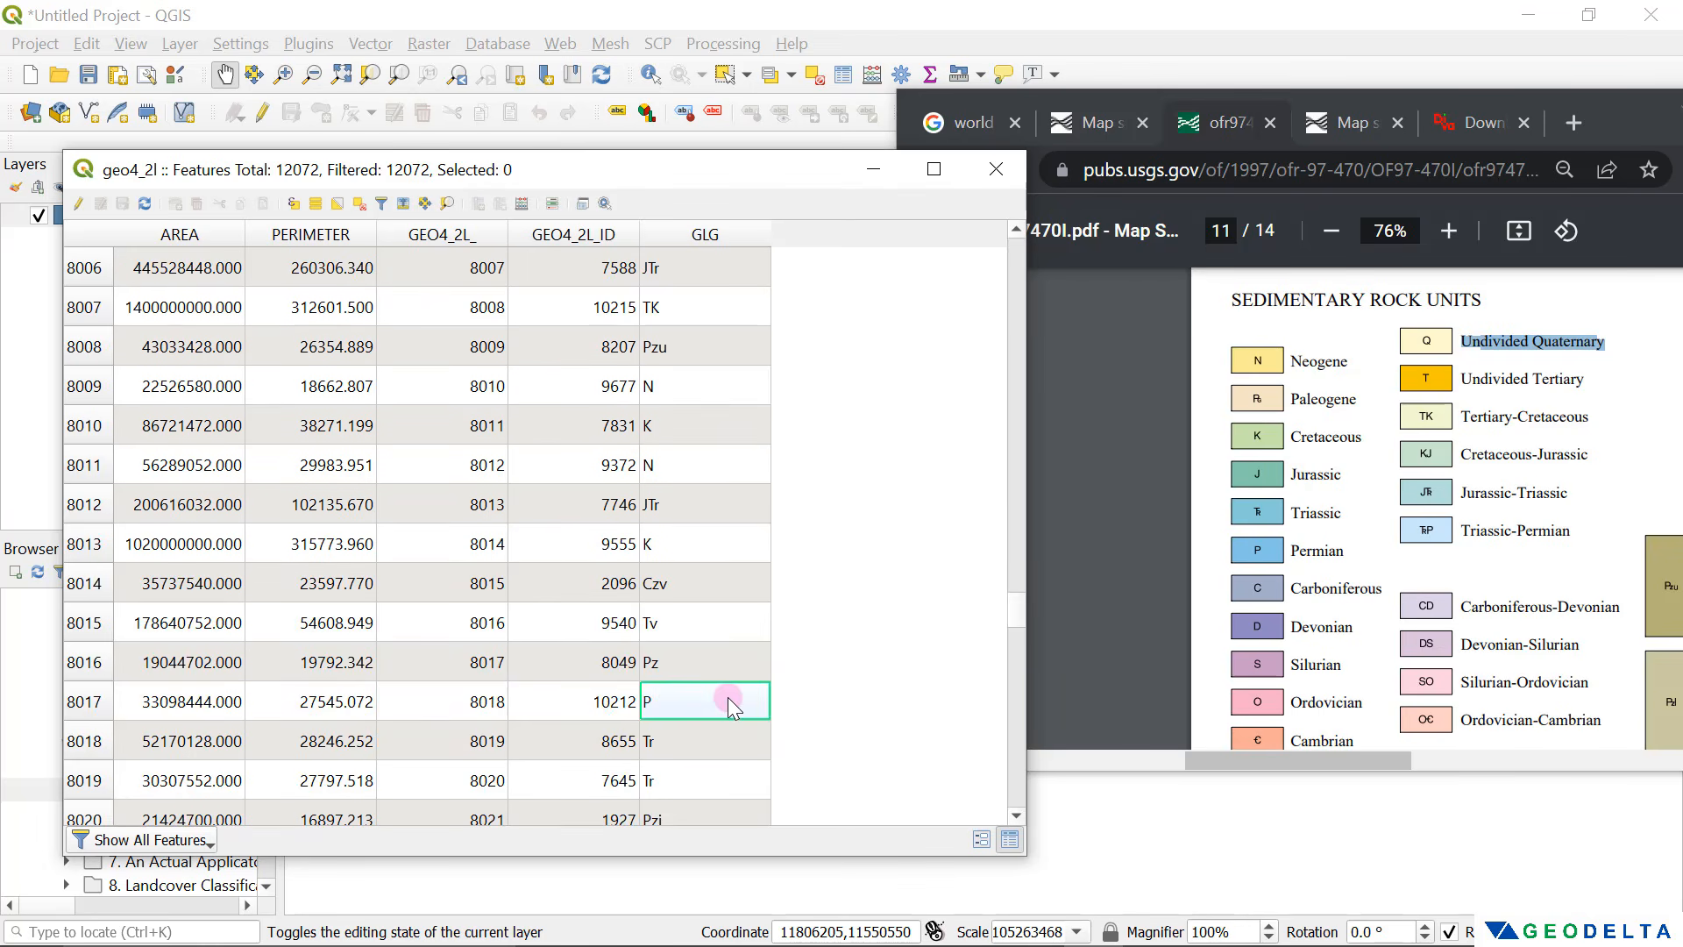
drag(1294, 550, 1395, 553)
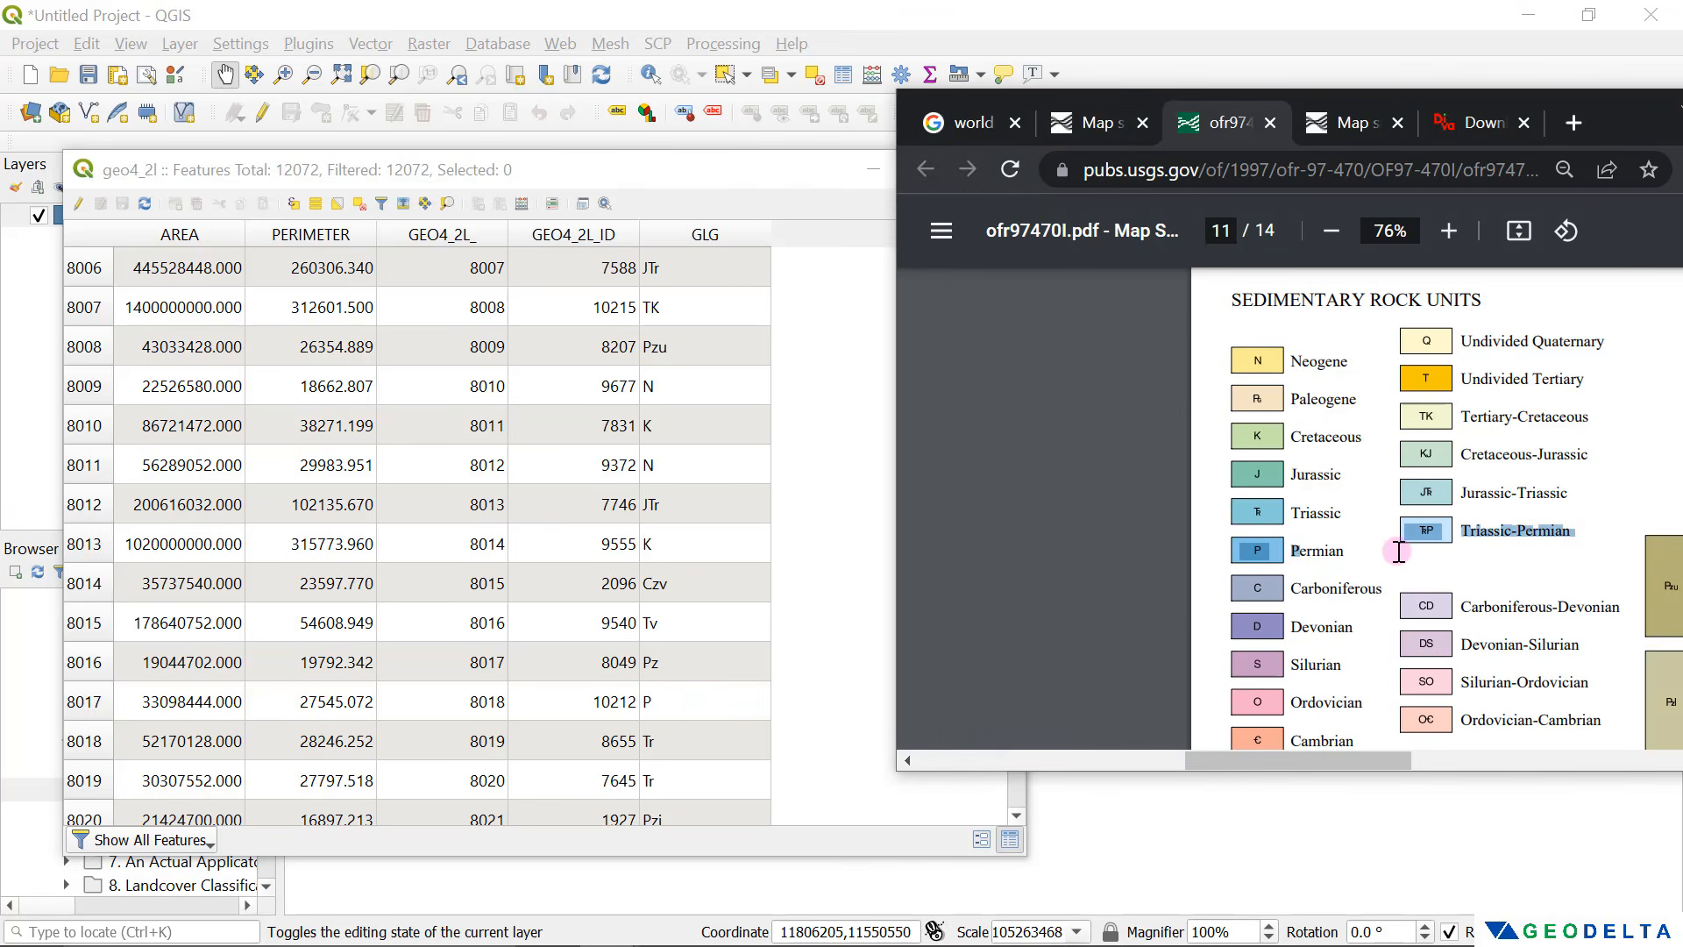
click(1350, 555)
click(873, 445)
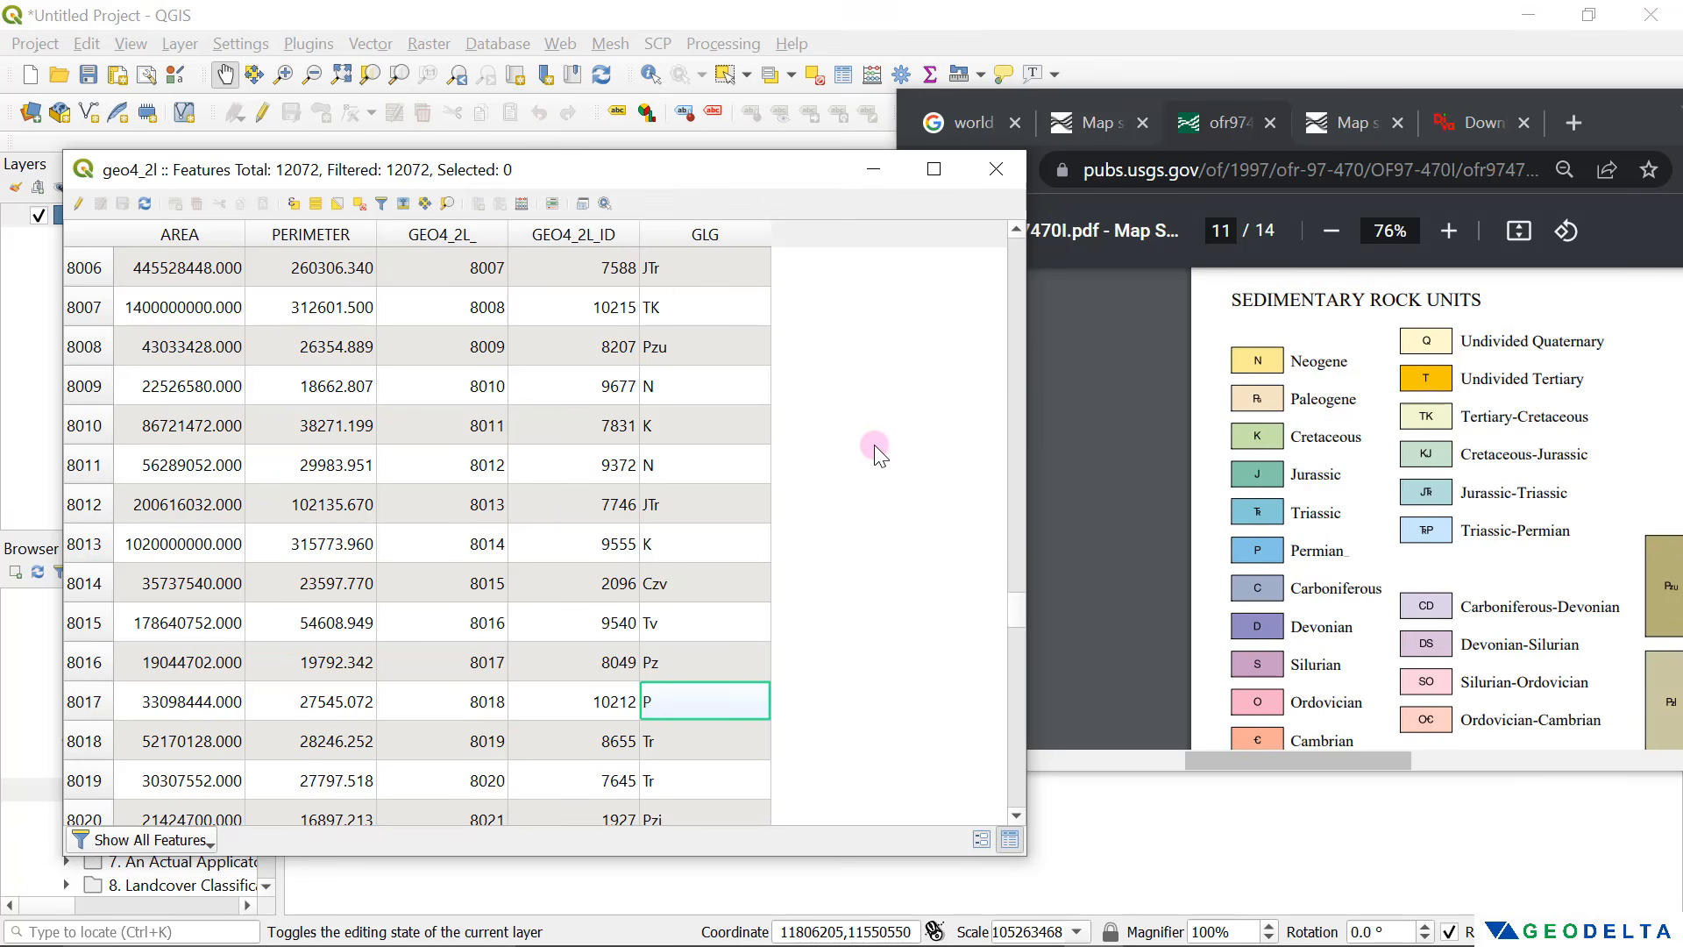
click(1586, 291)
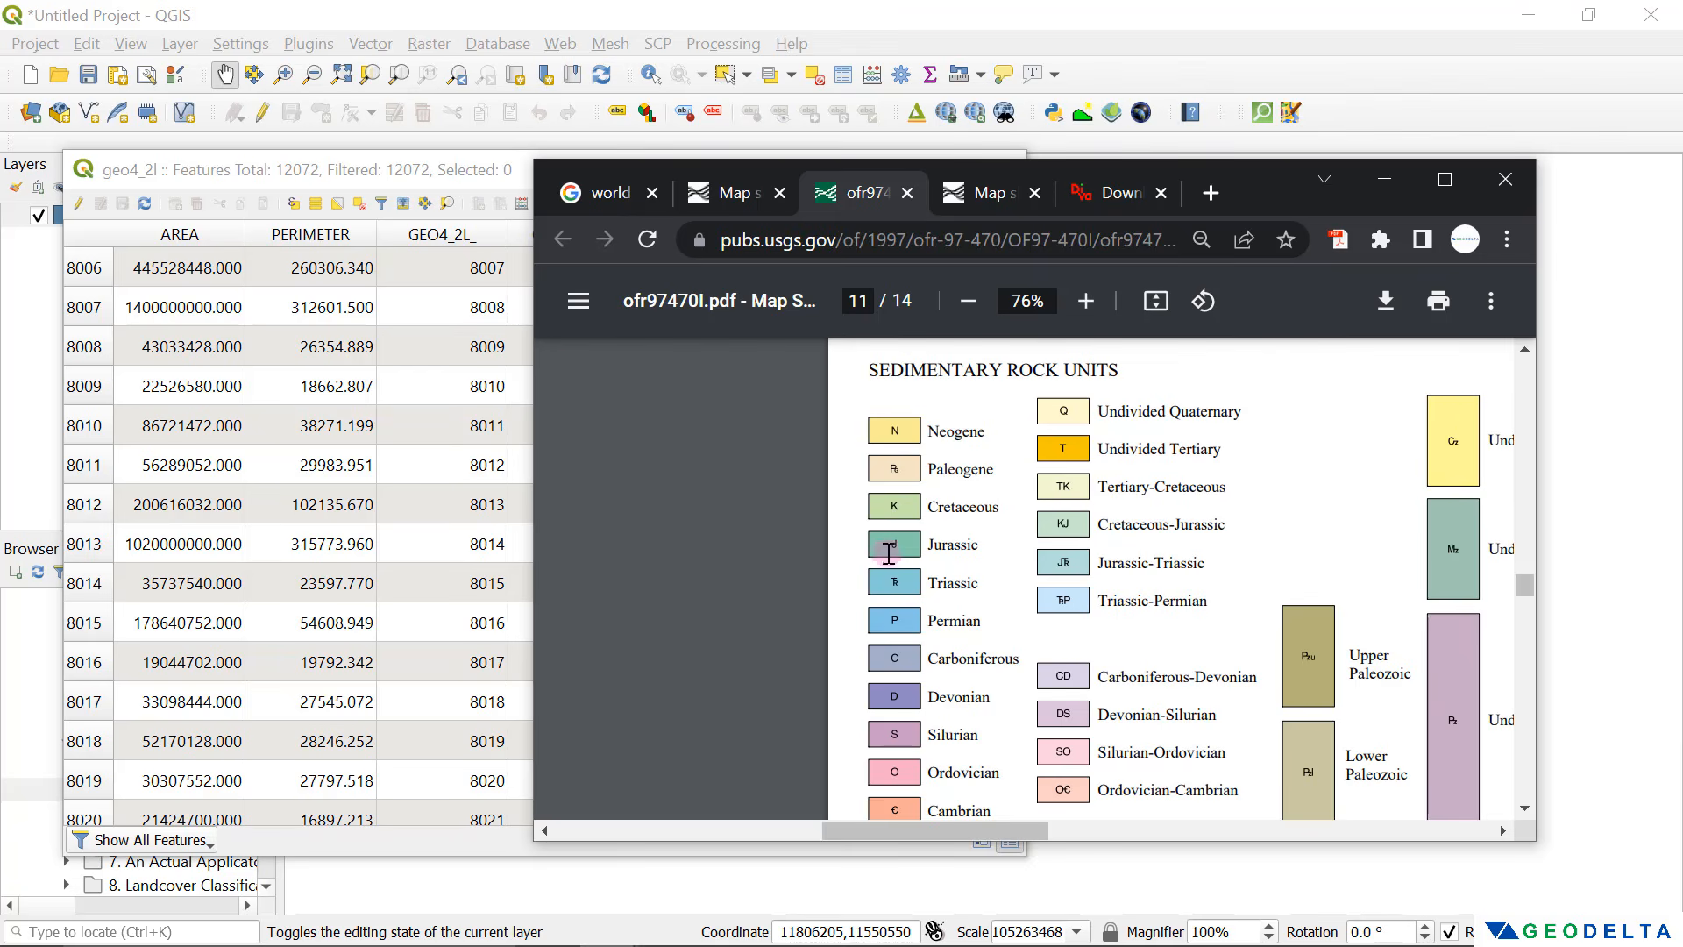
click(1404, 179)
click(997, 167)
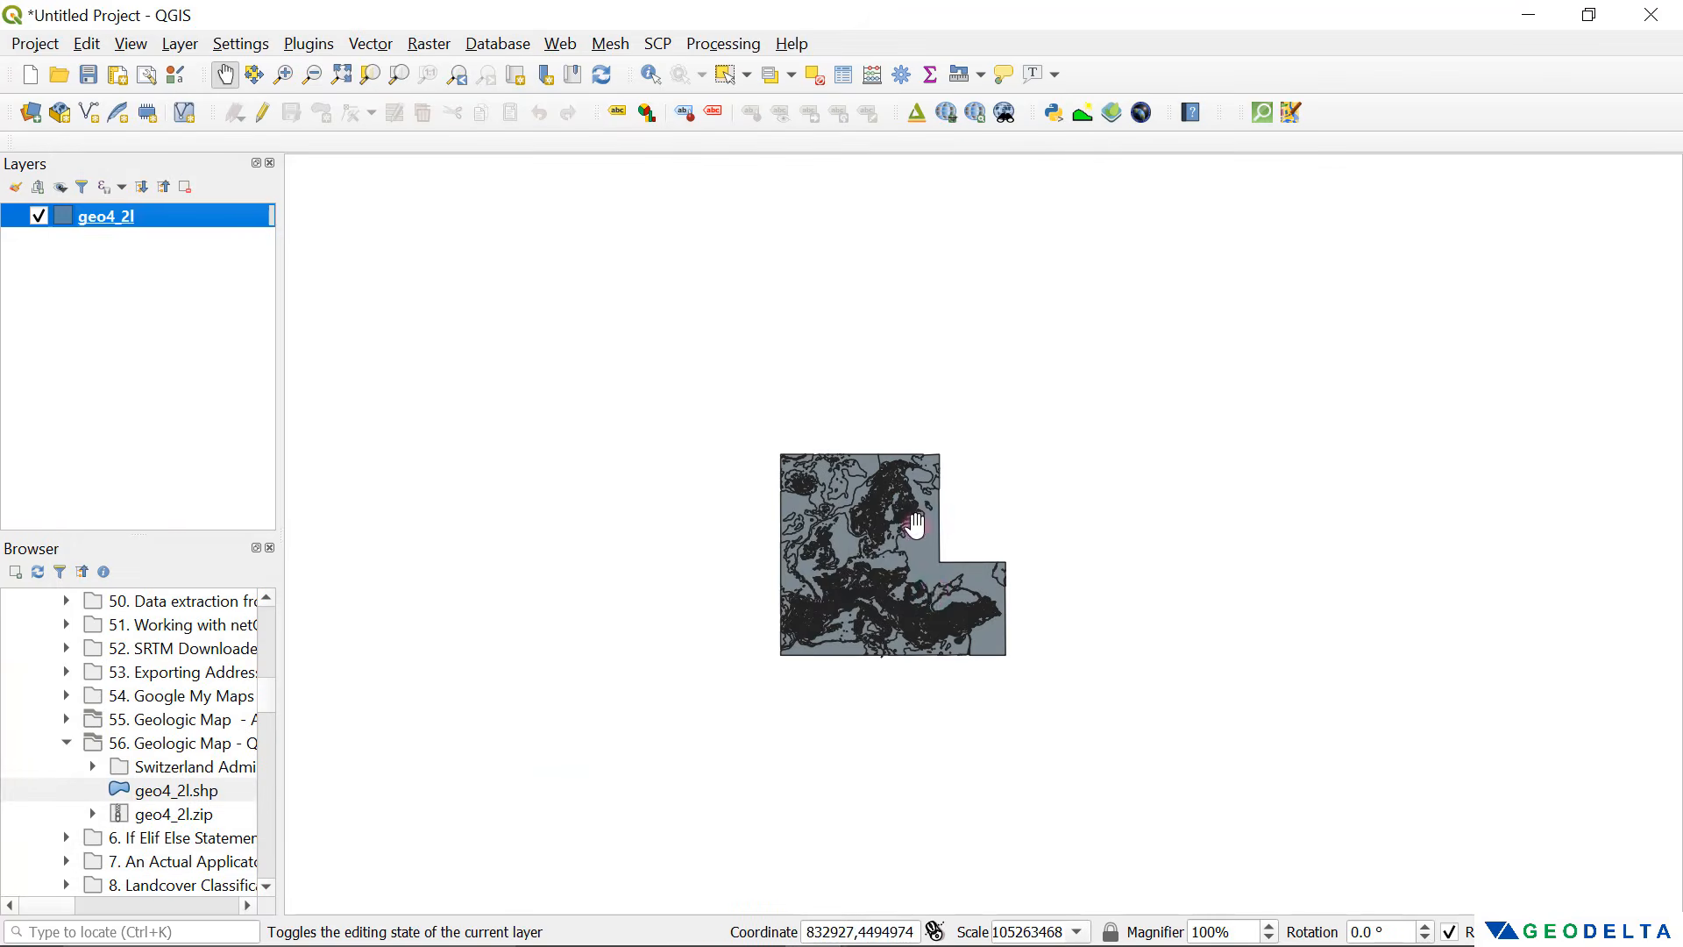
Step: Add CHE_adm0.shp from the "Switzerland Admin Boundary" folder to the map as a layer above geo4_2l
scroll(915, 524, up, 1)
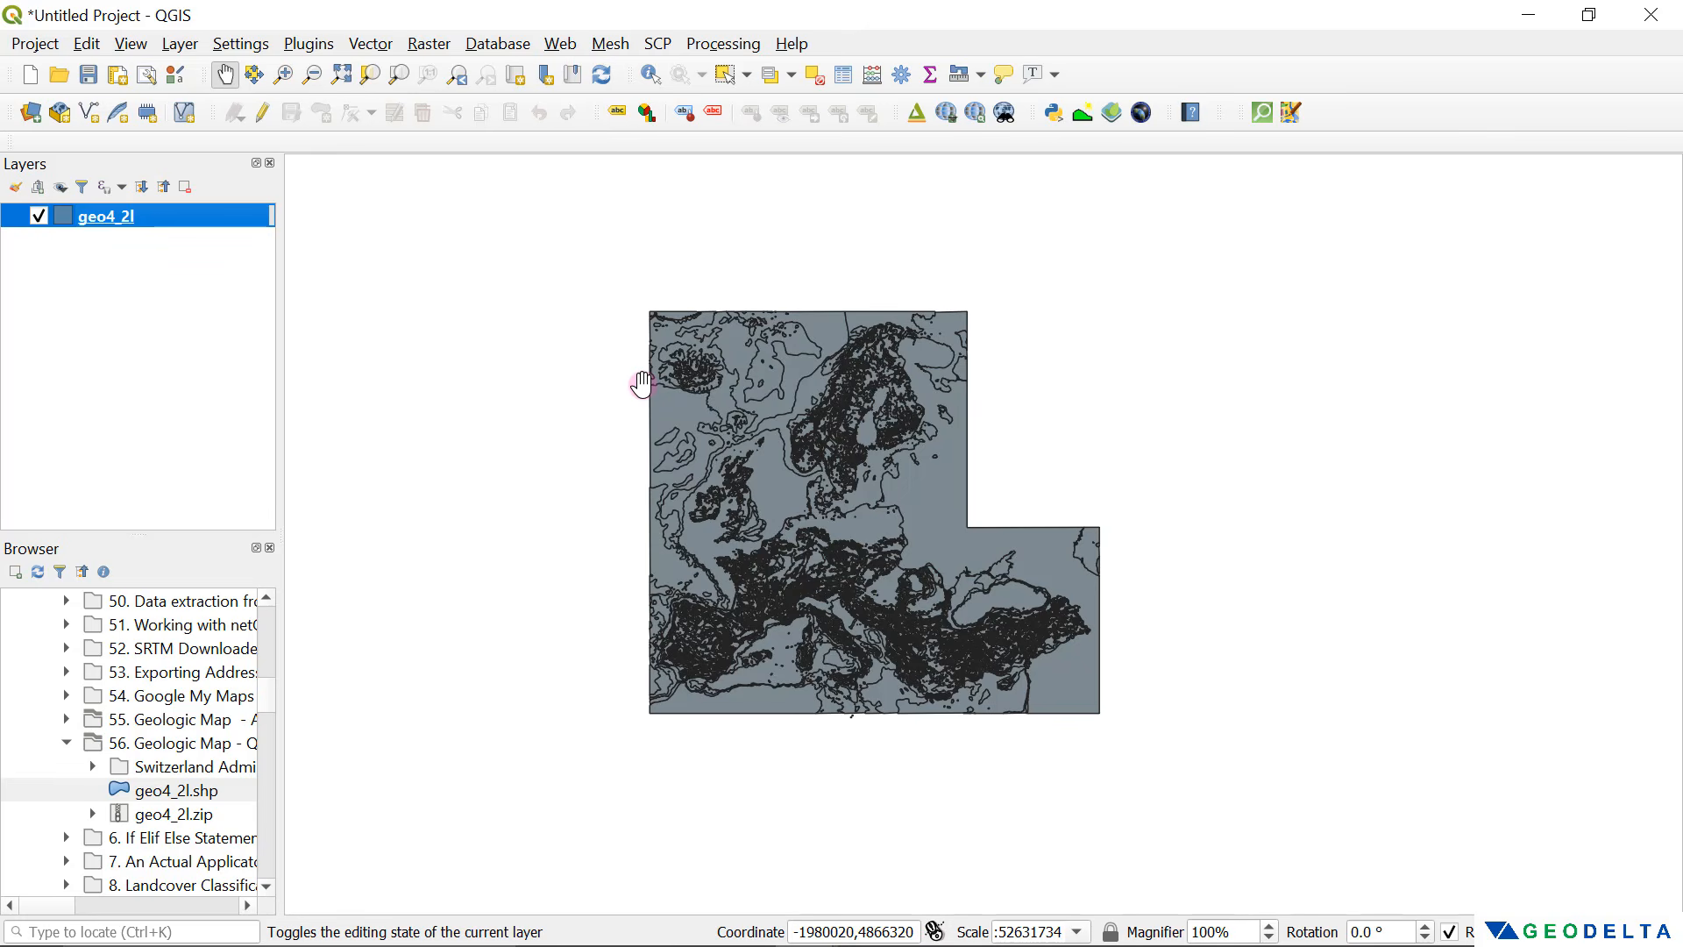
scroll(878, 582, up, 1)
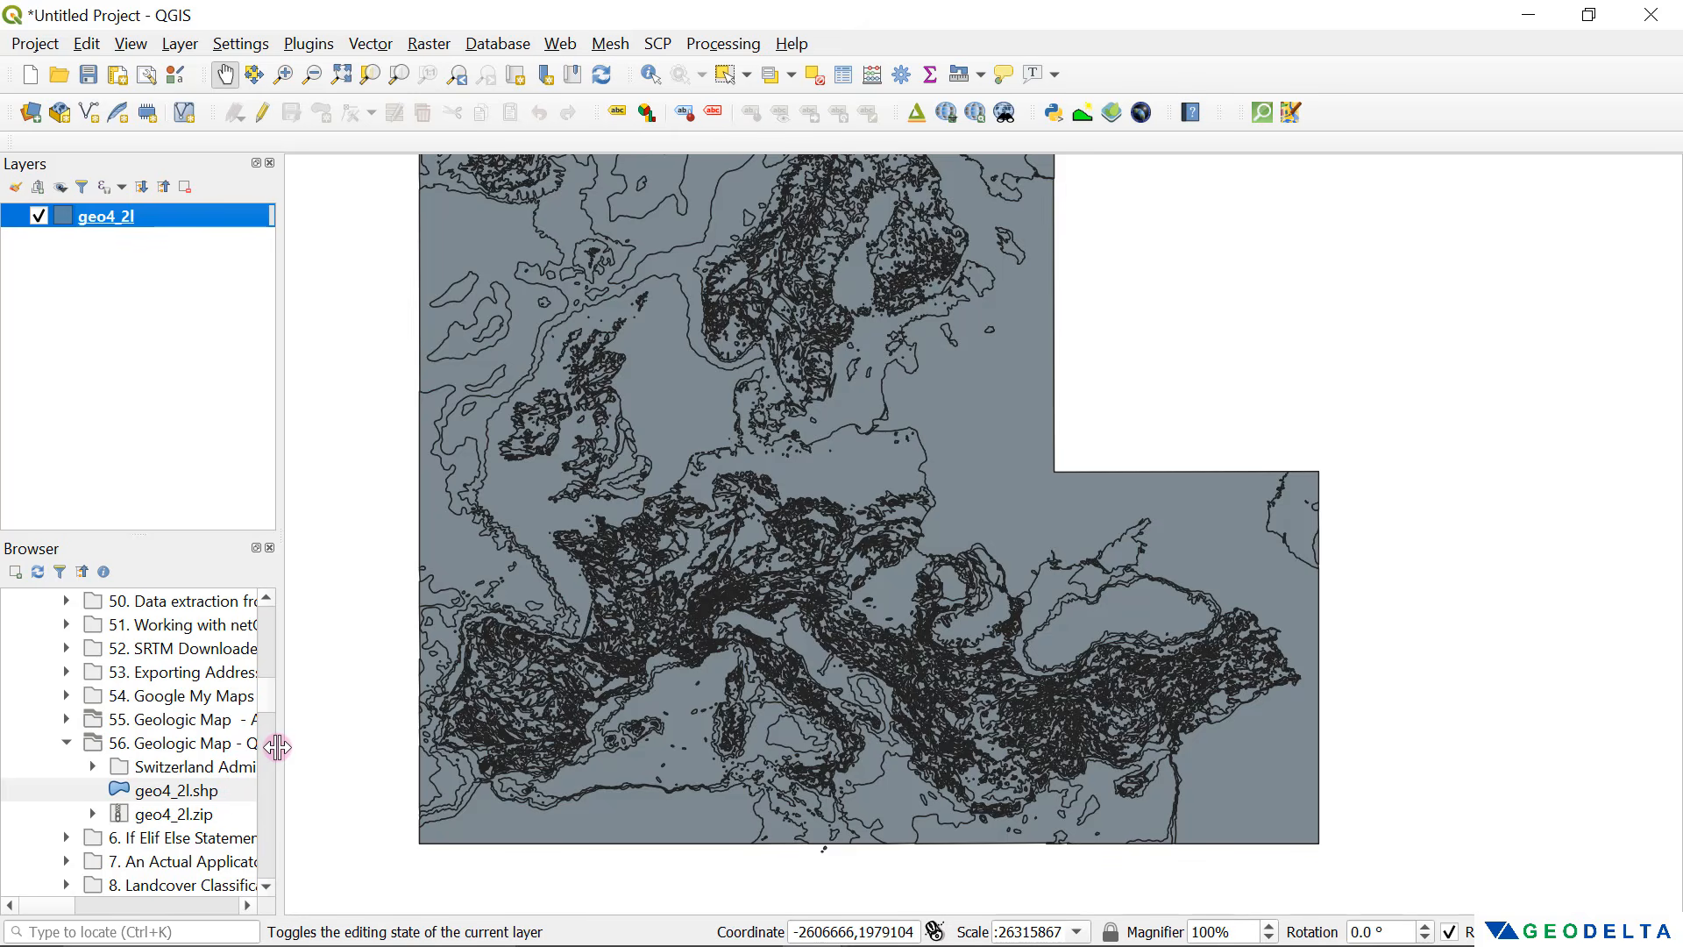
drag(277, 746, 314, 752)
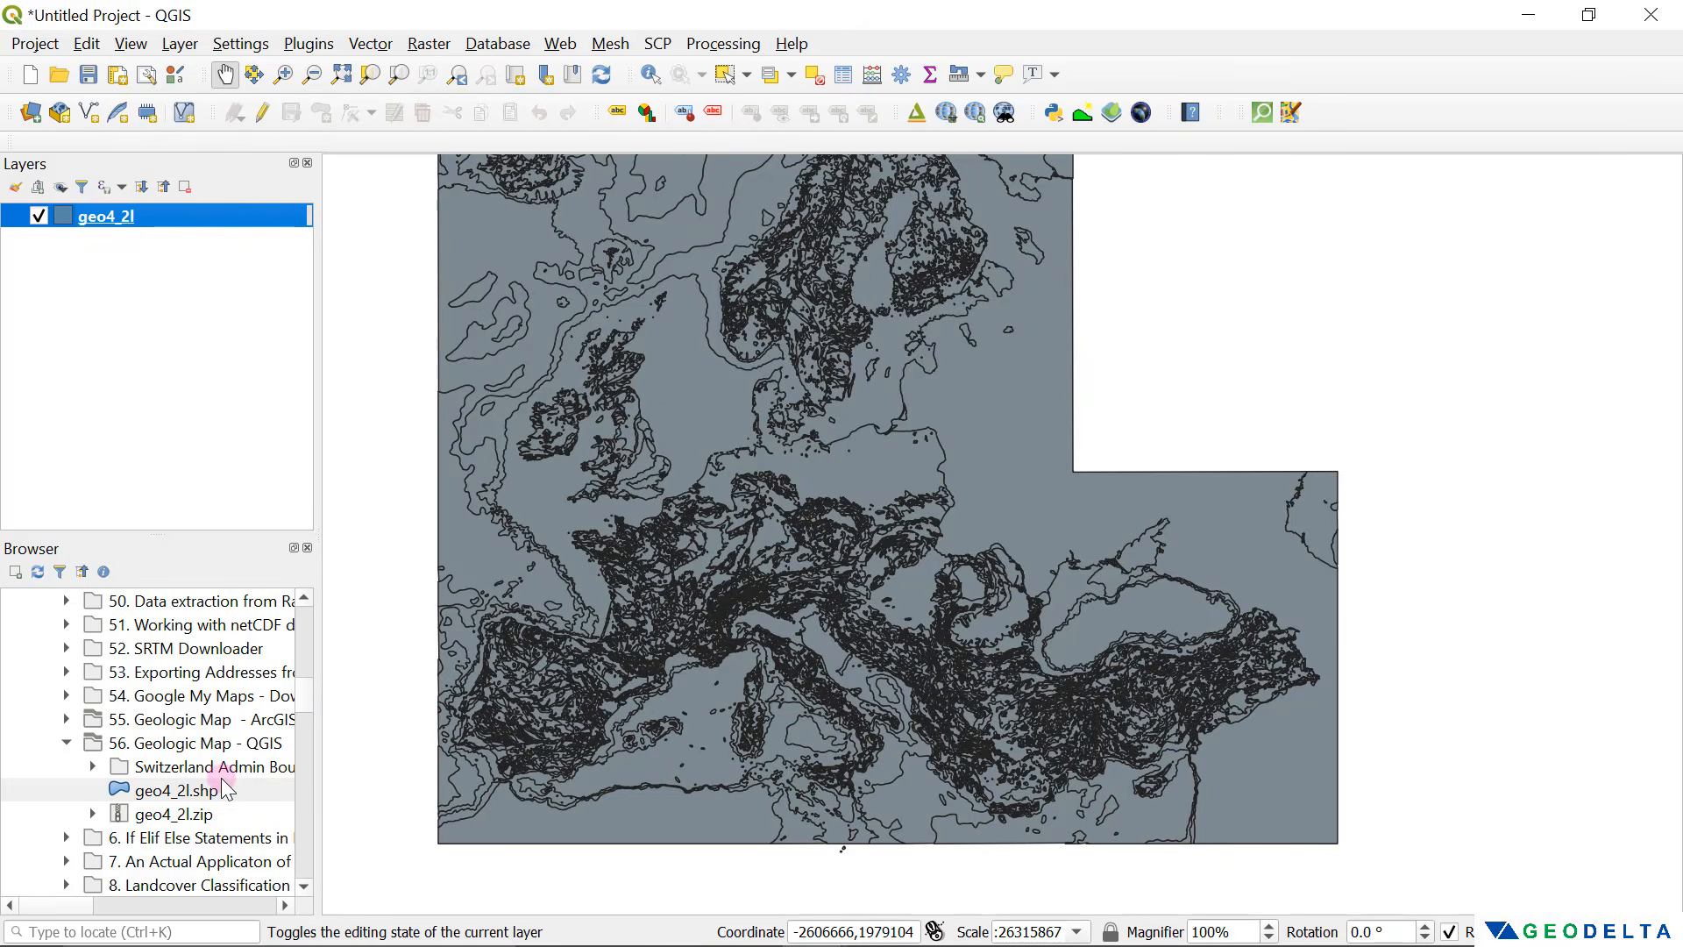
click(220, 768)
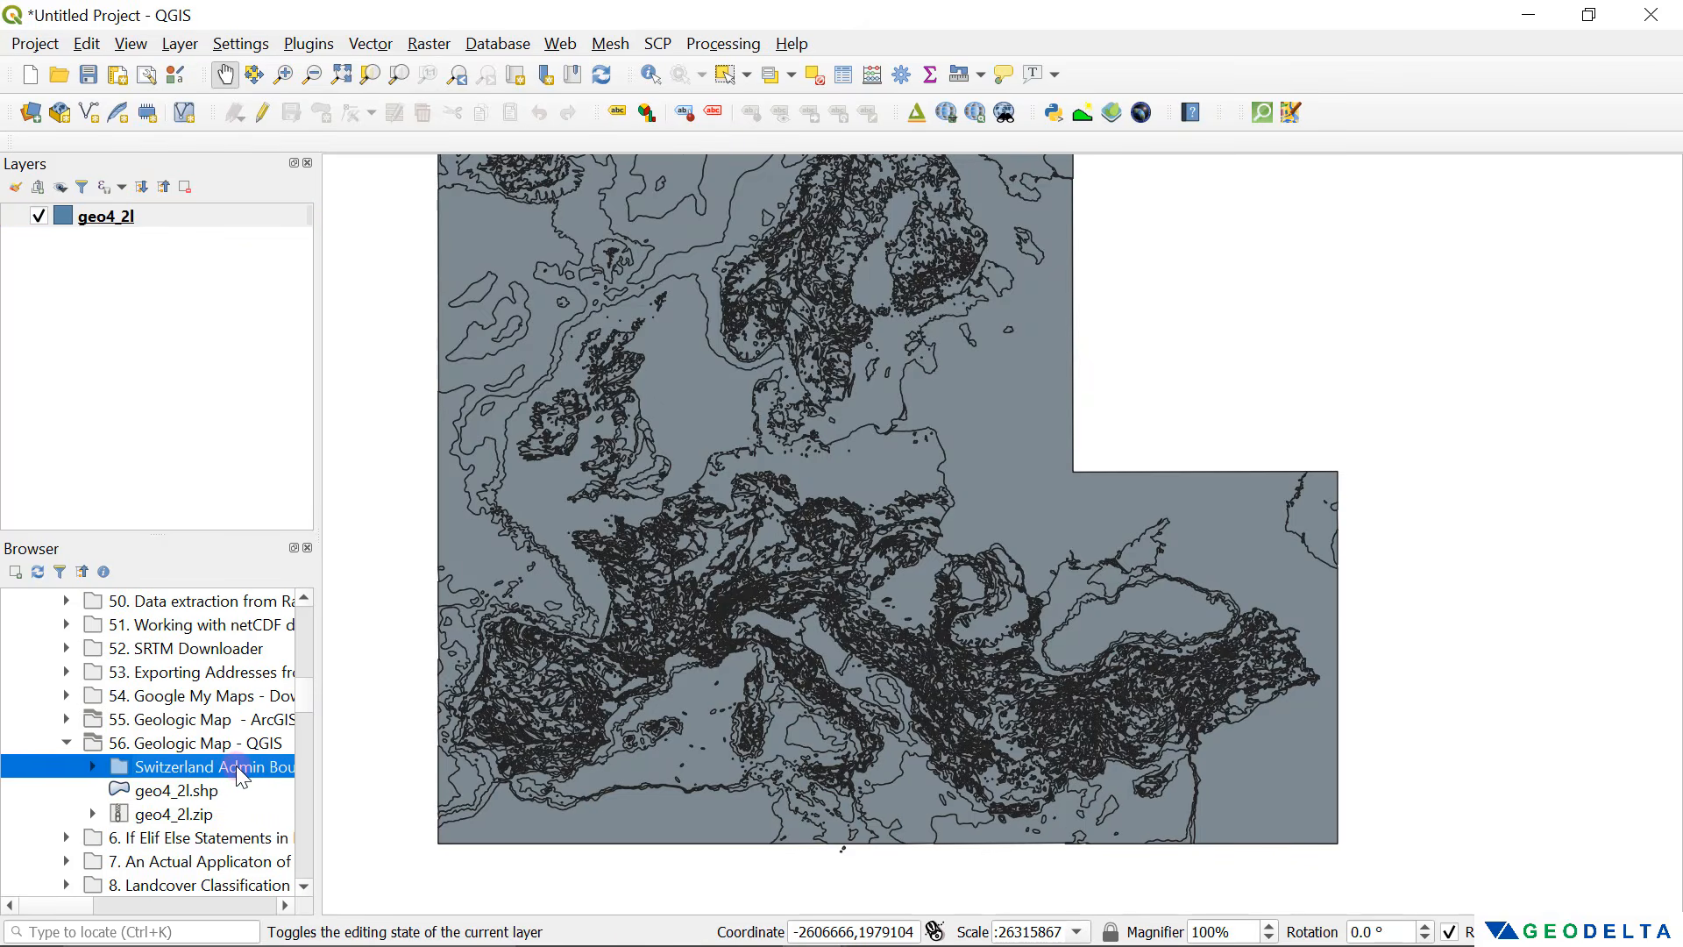
double_click(237, 768)
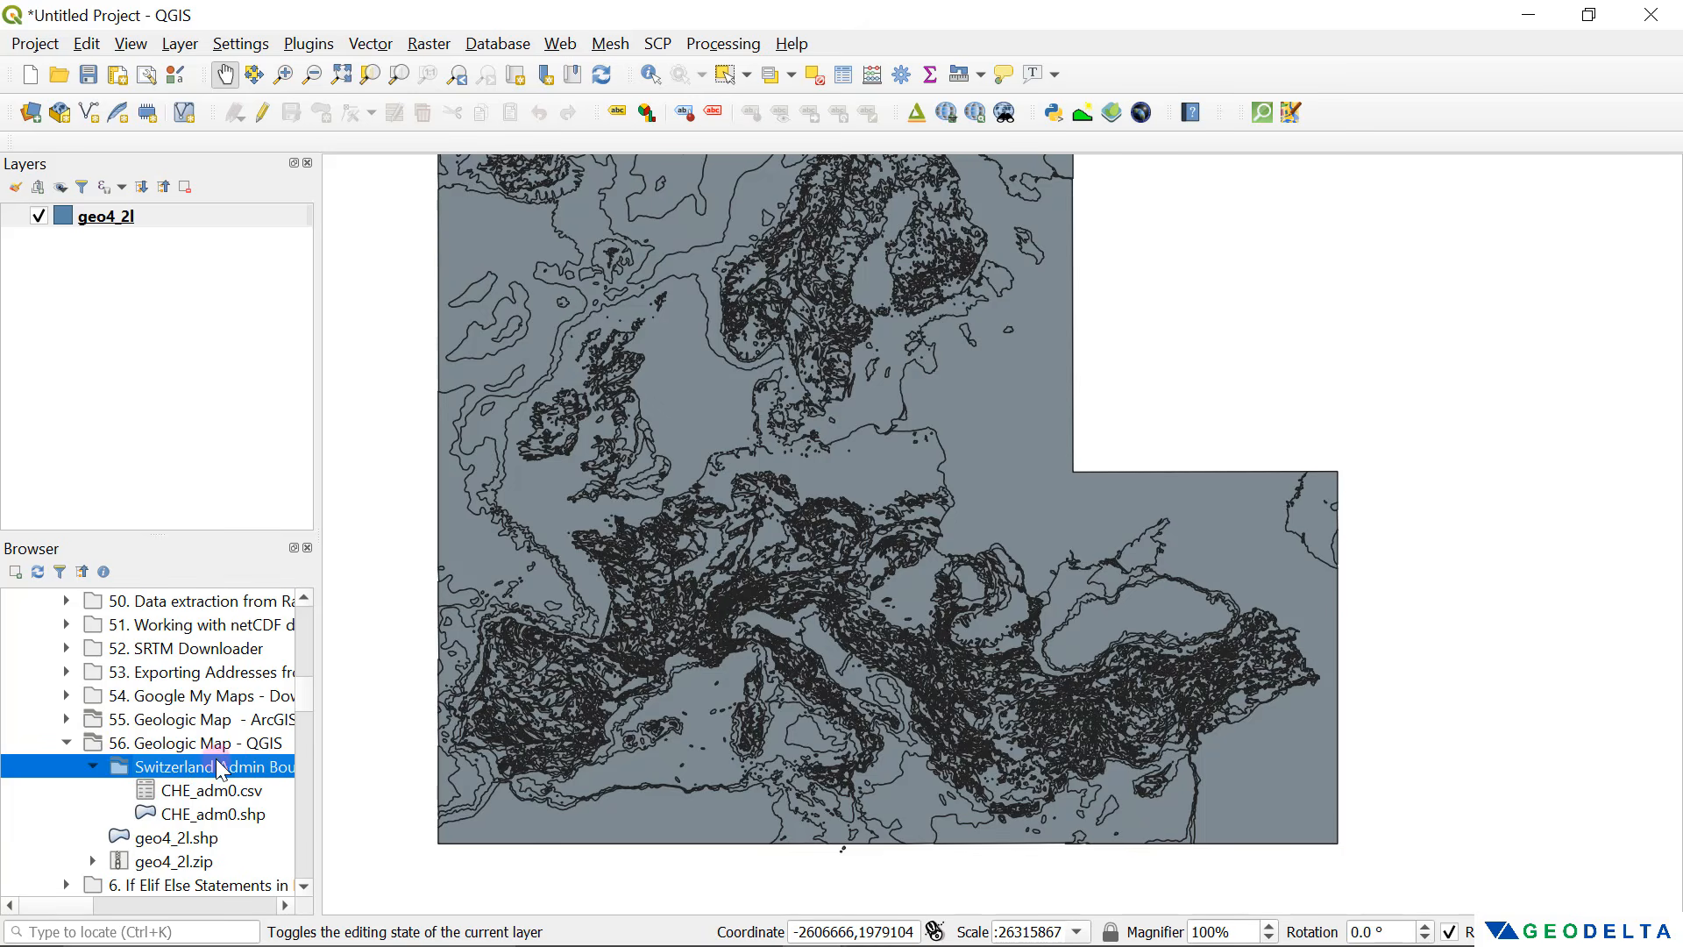
click(224, 817)
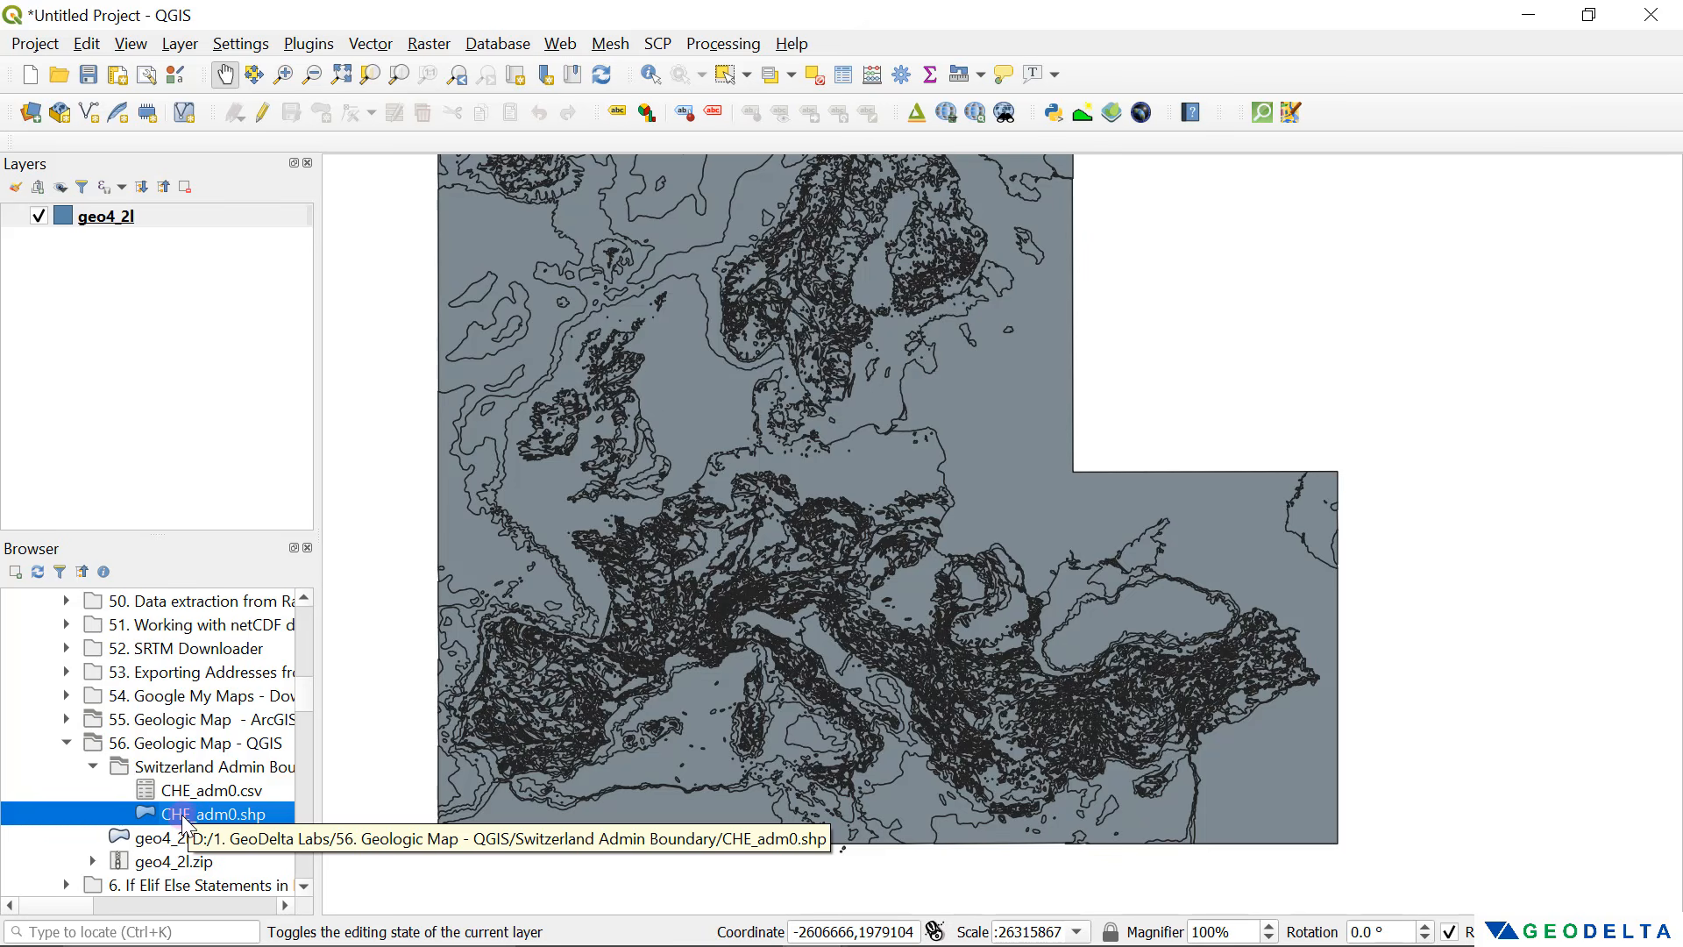
drag(183, 821, 789, 587)
scroll(736, 614, up, 2)
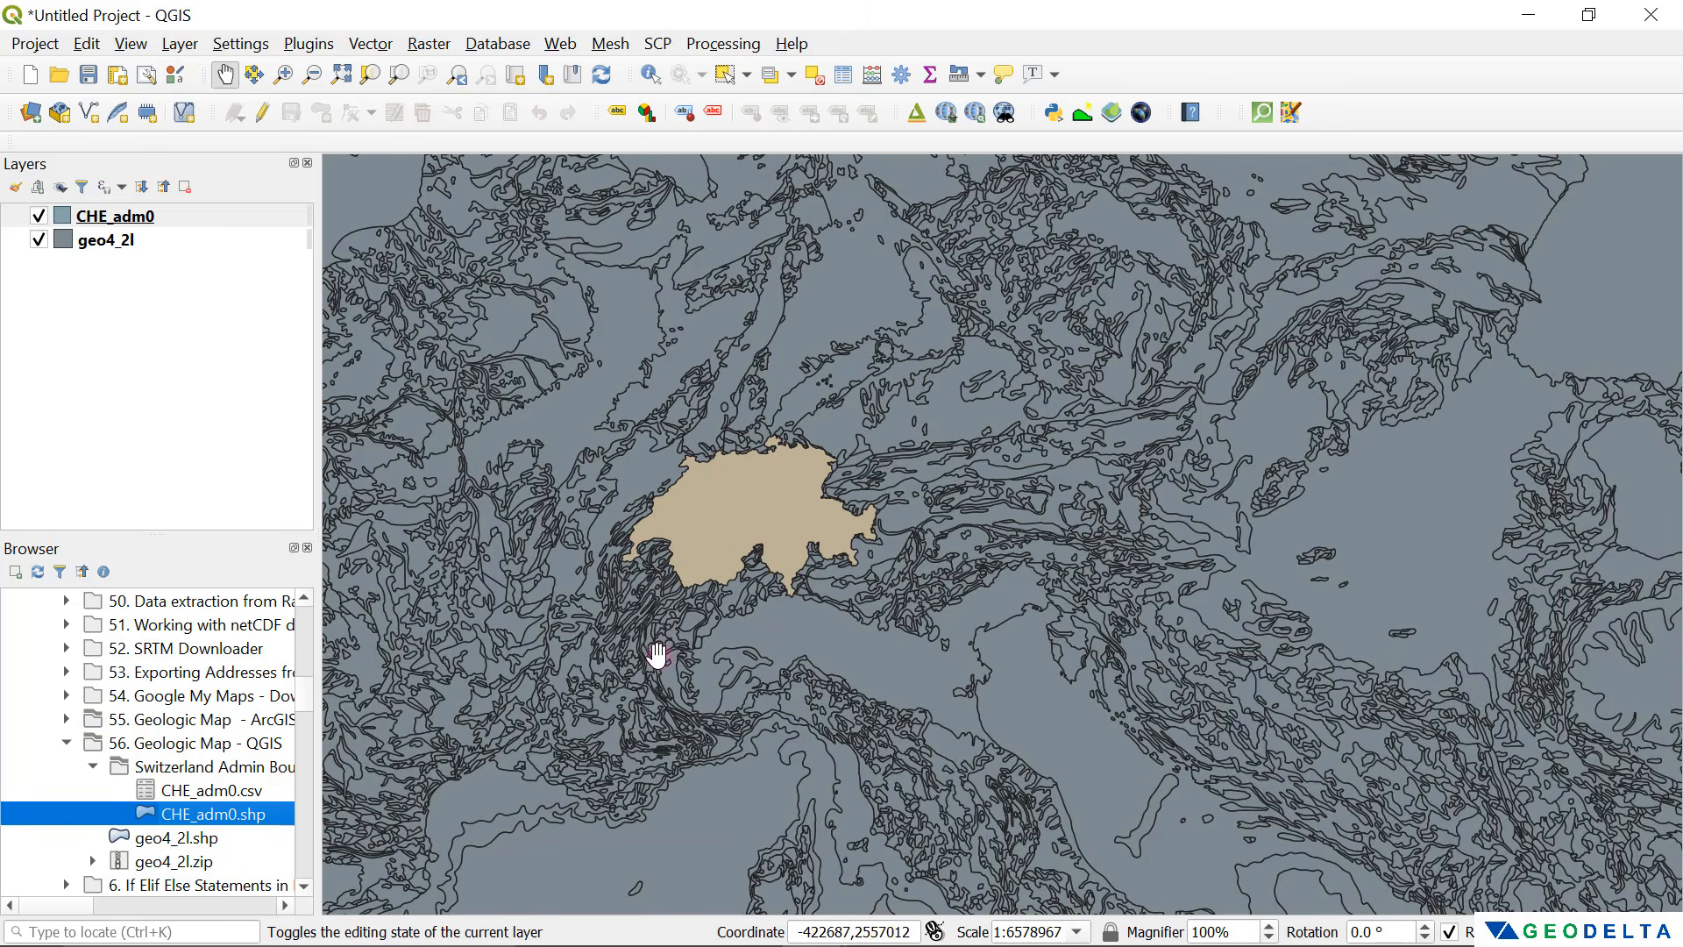
scroll(901, 532, up, 1)
scroll(686, 592, down, 1)
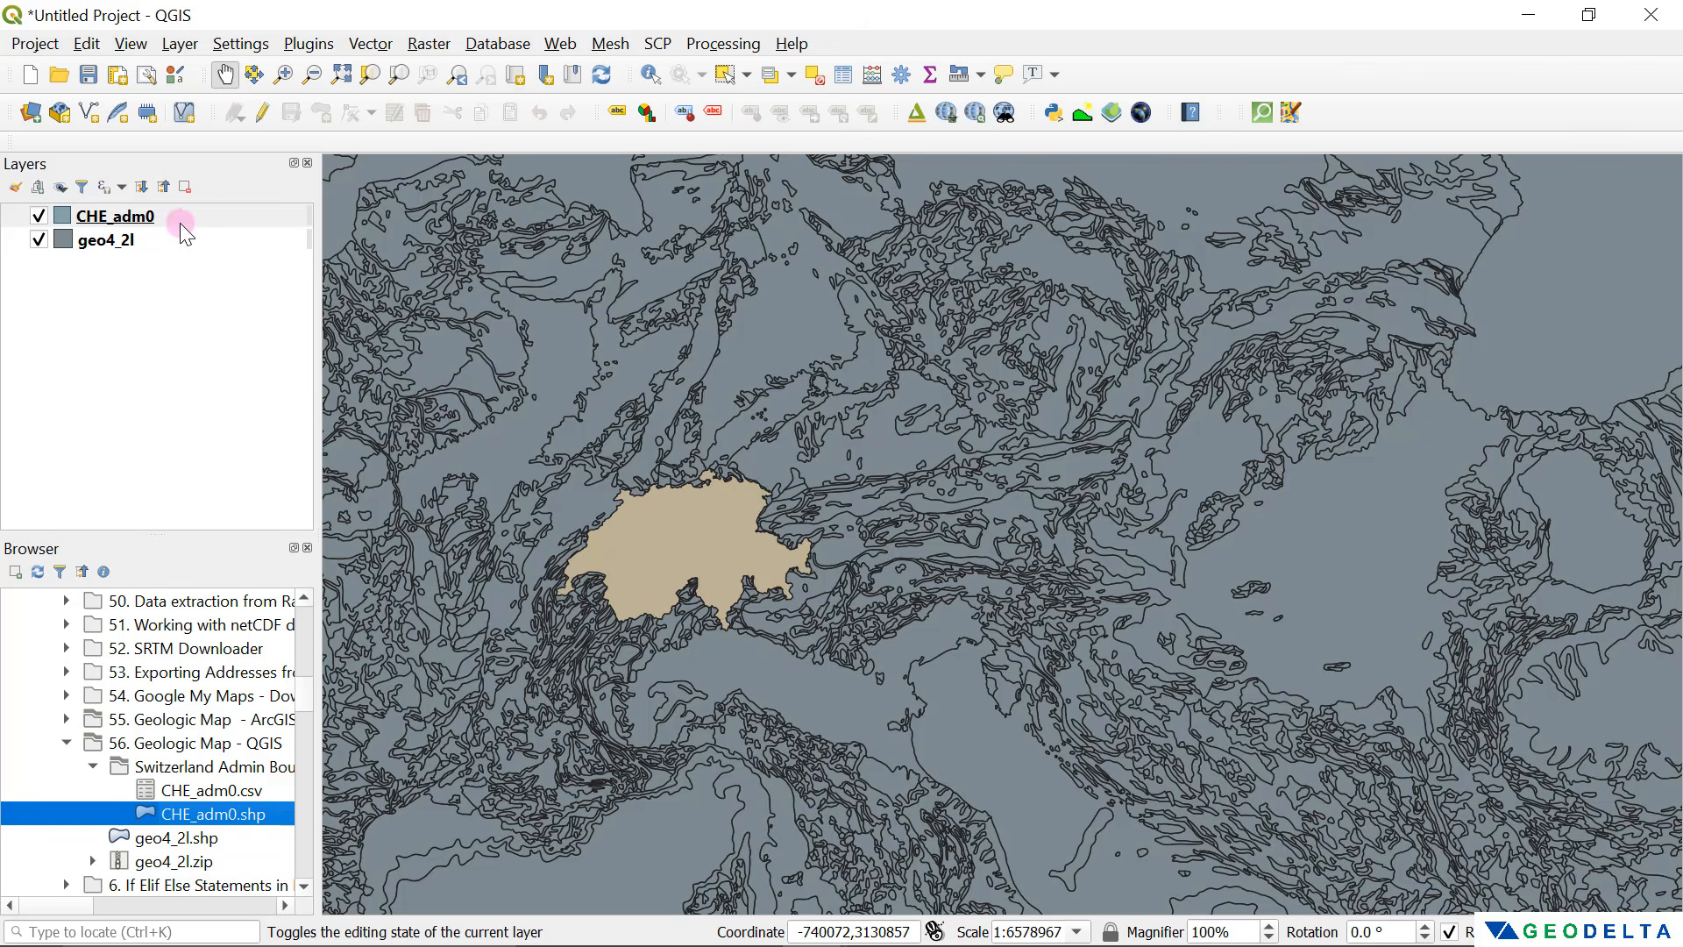
click(178, 252)
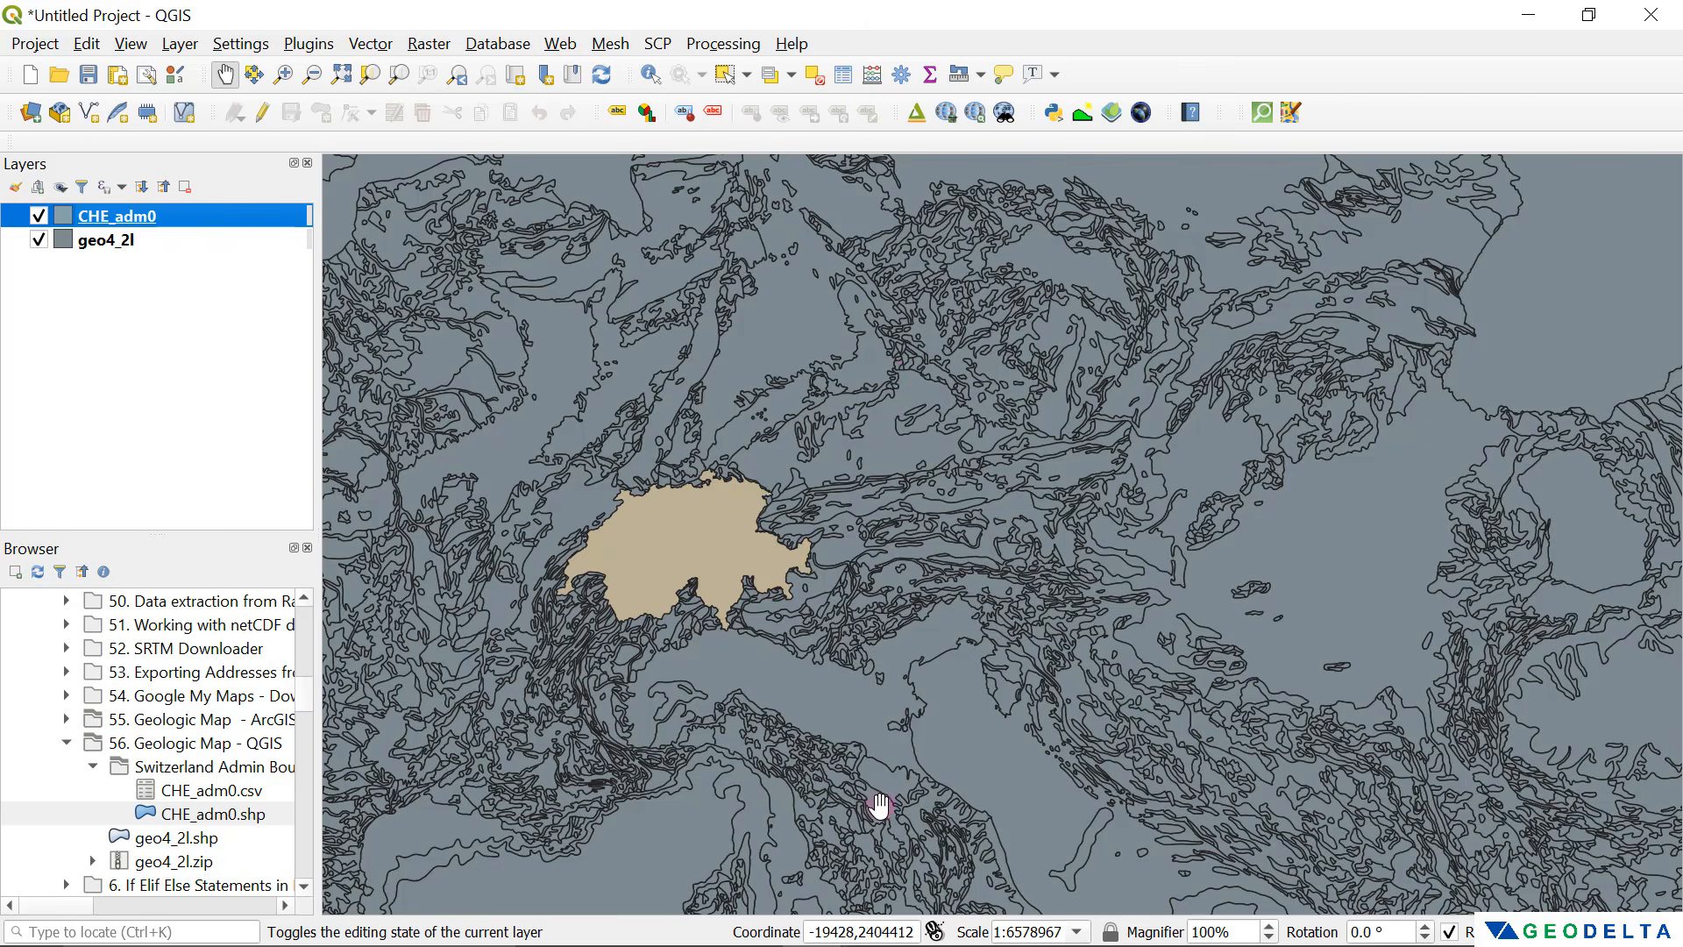
Step: Switch to the DIVA-GIS website in Chrome and open the country level download page from its free spatial data section
key(alt+Tab)
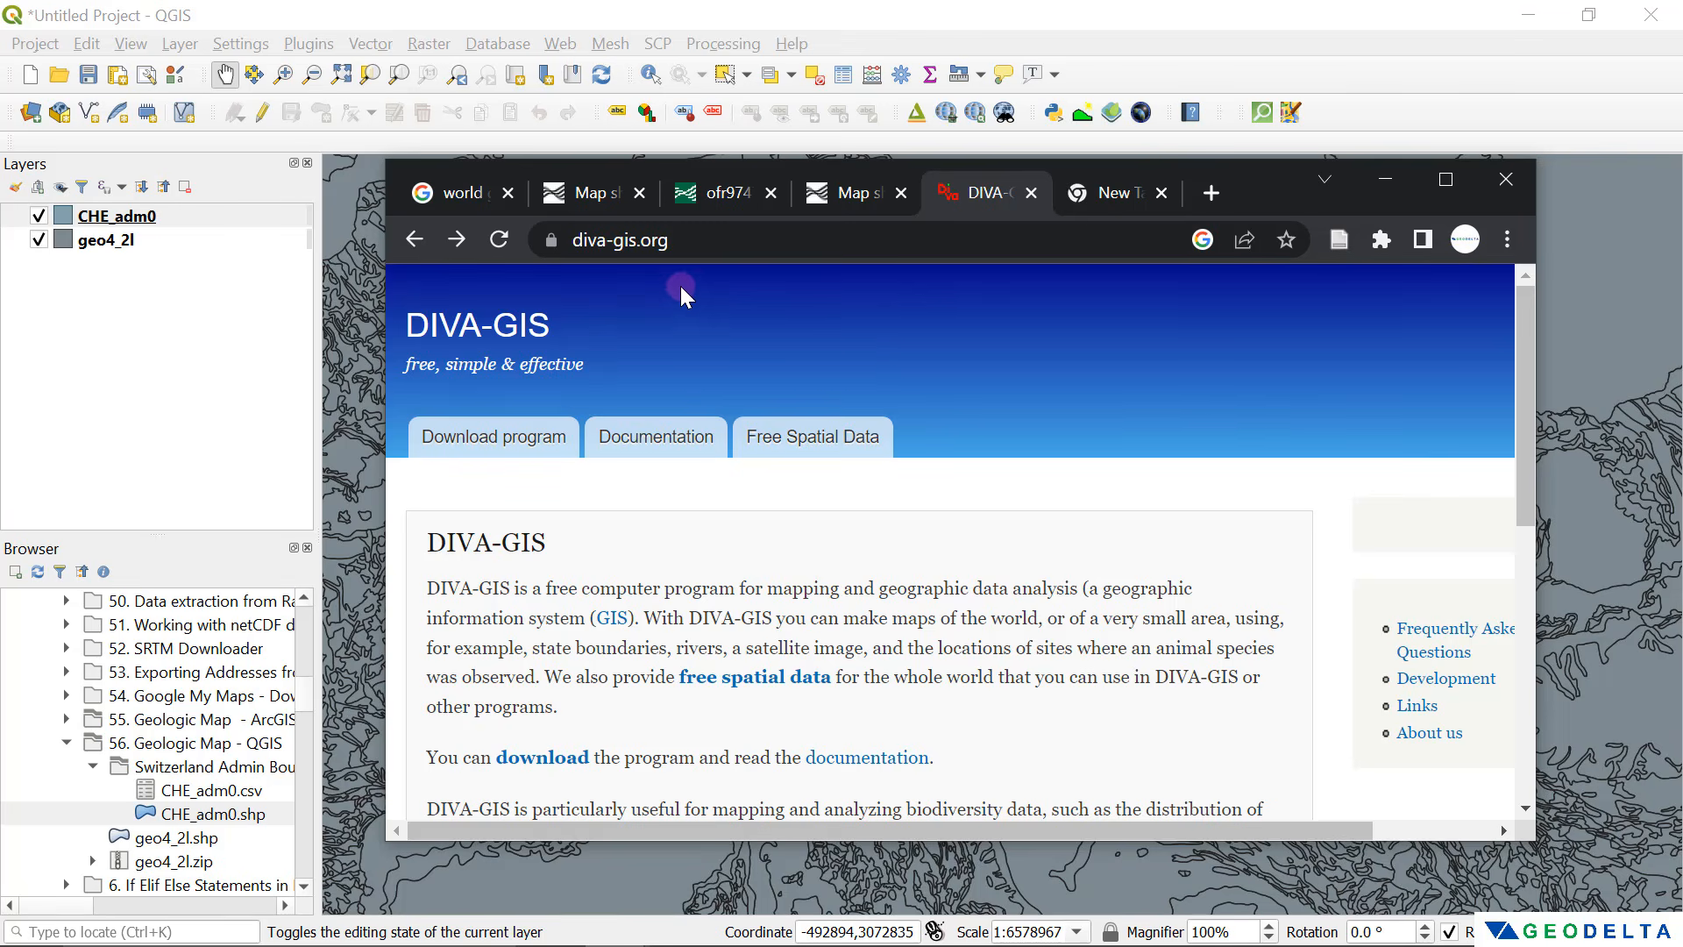
click(826, 444)
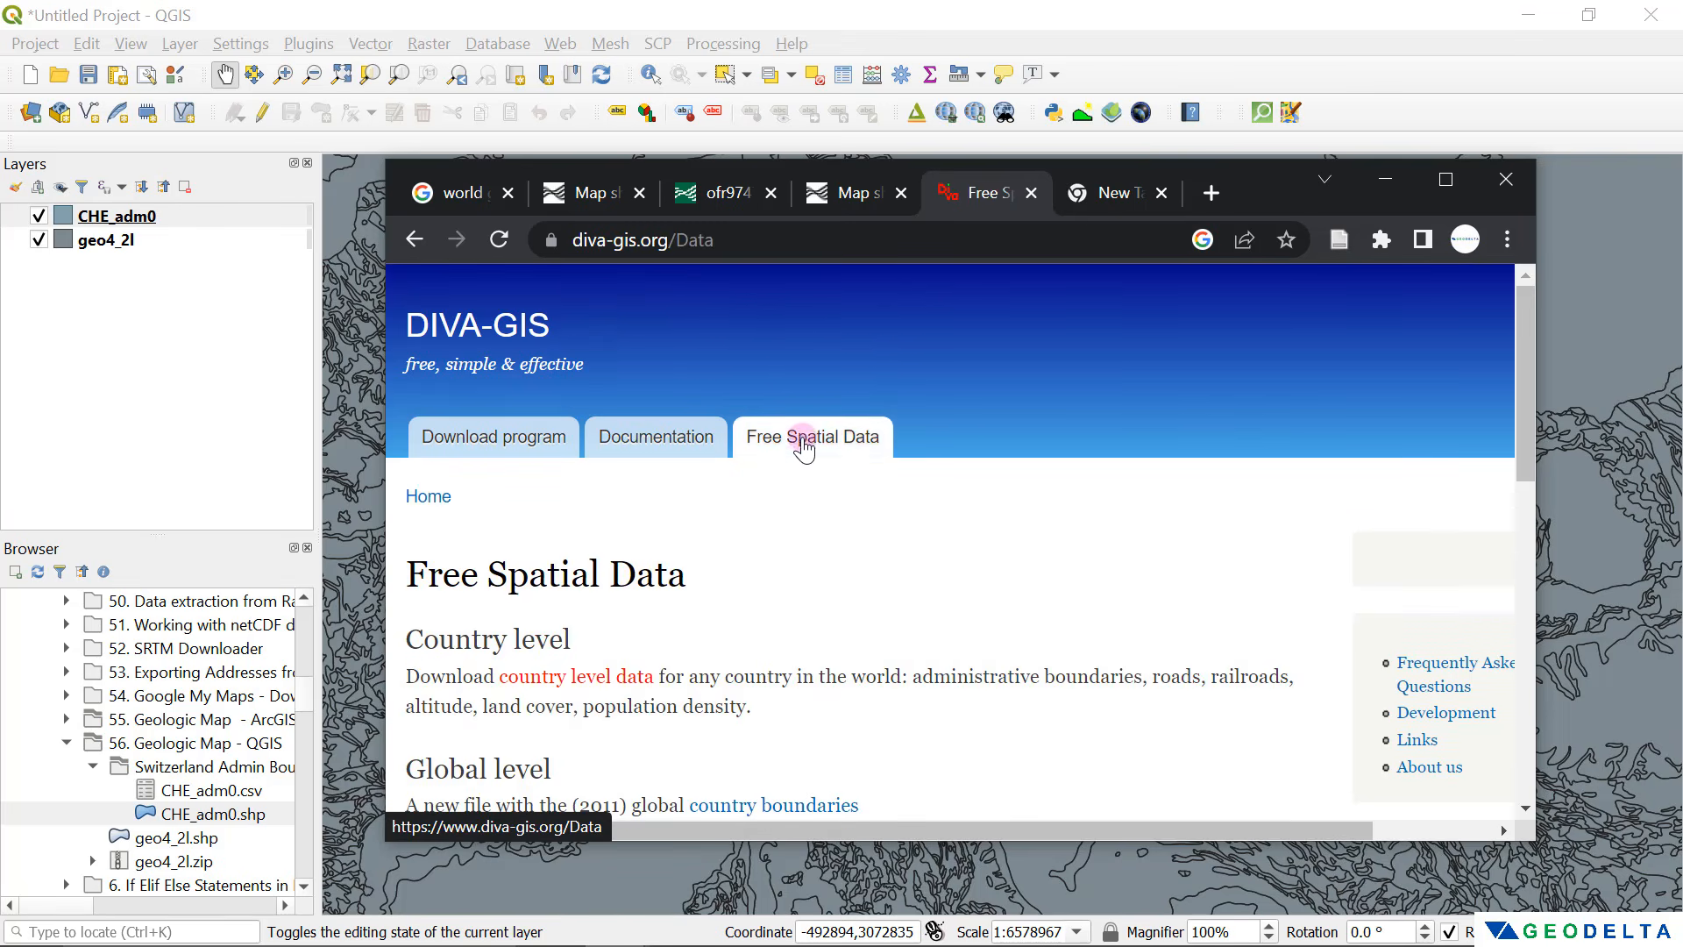
scroll(803, 443, down, 3)
scroll(792, 434, up, 2)
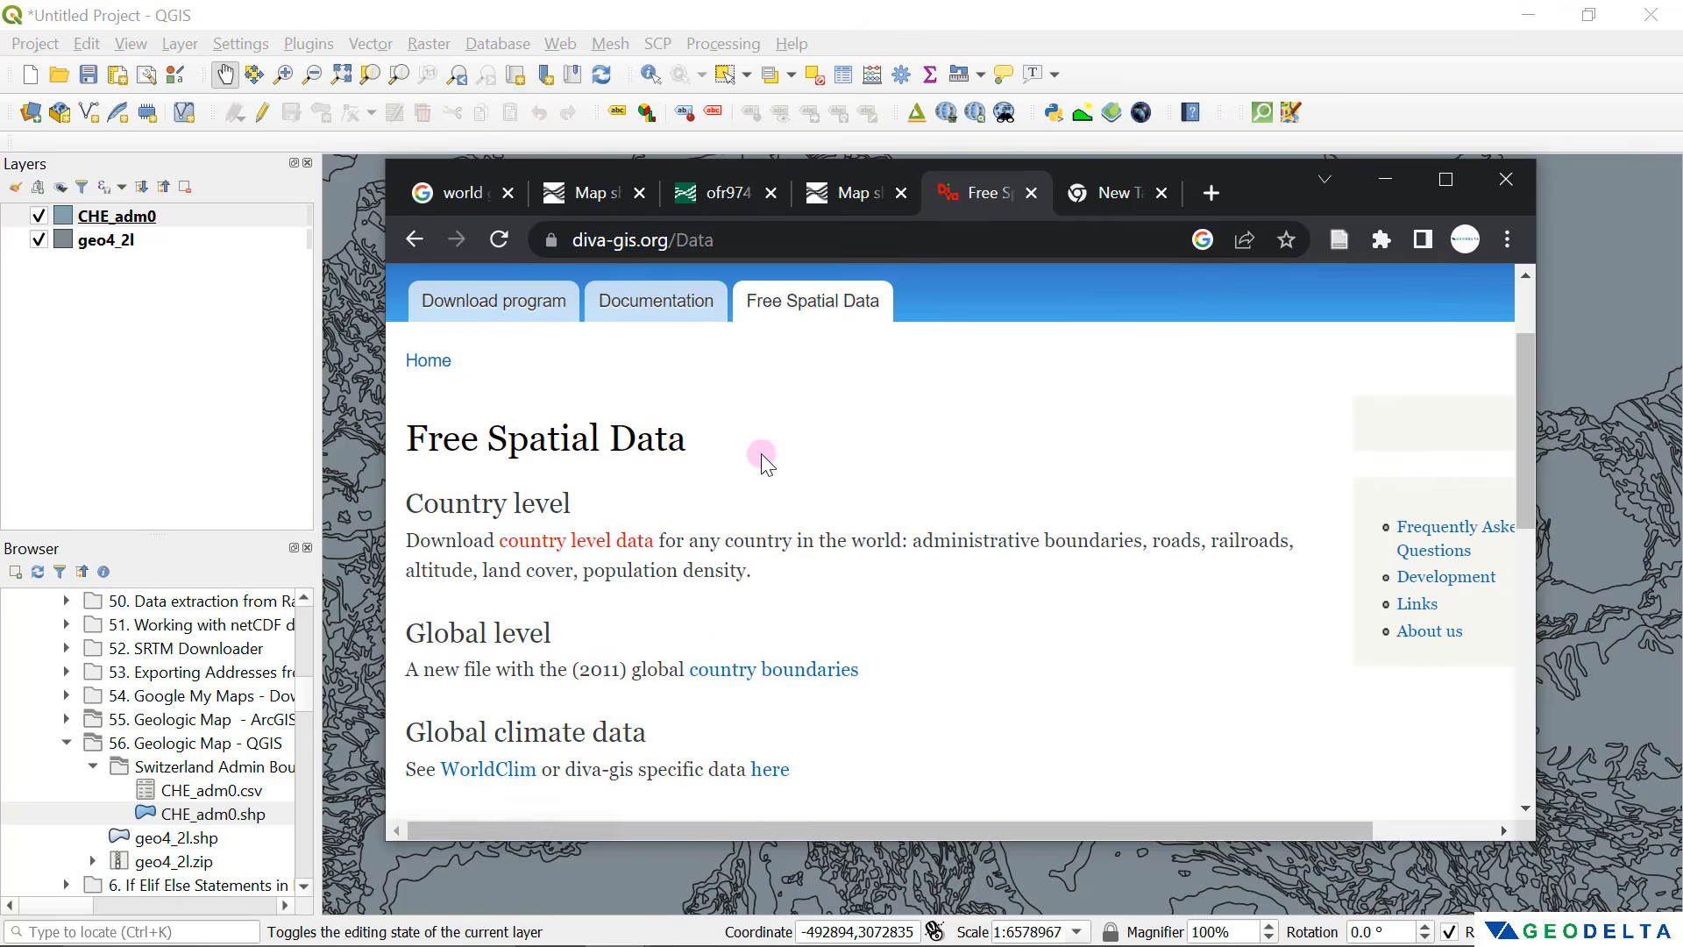
click(611, 558)
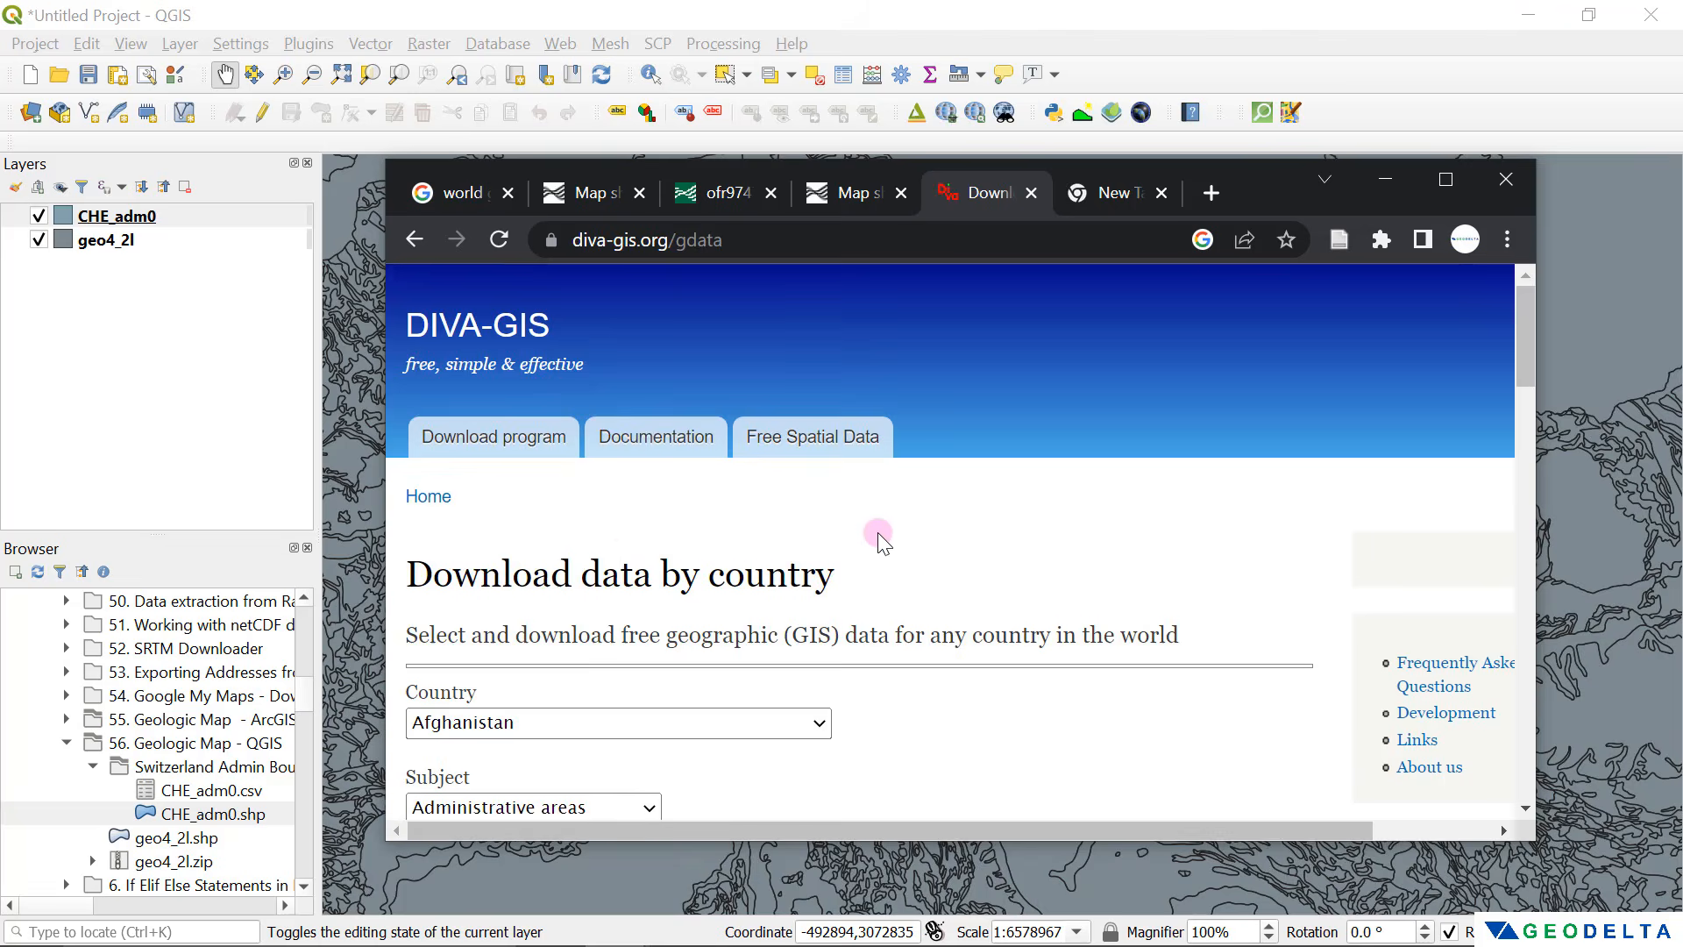
scroll(882, 528, down, 3)
scroll(885, 519, up, 2)
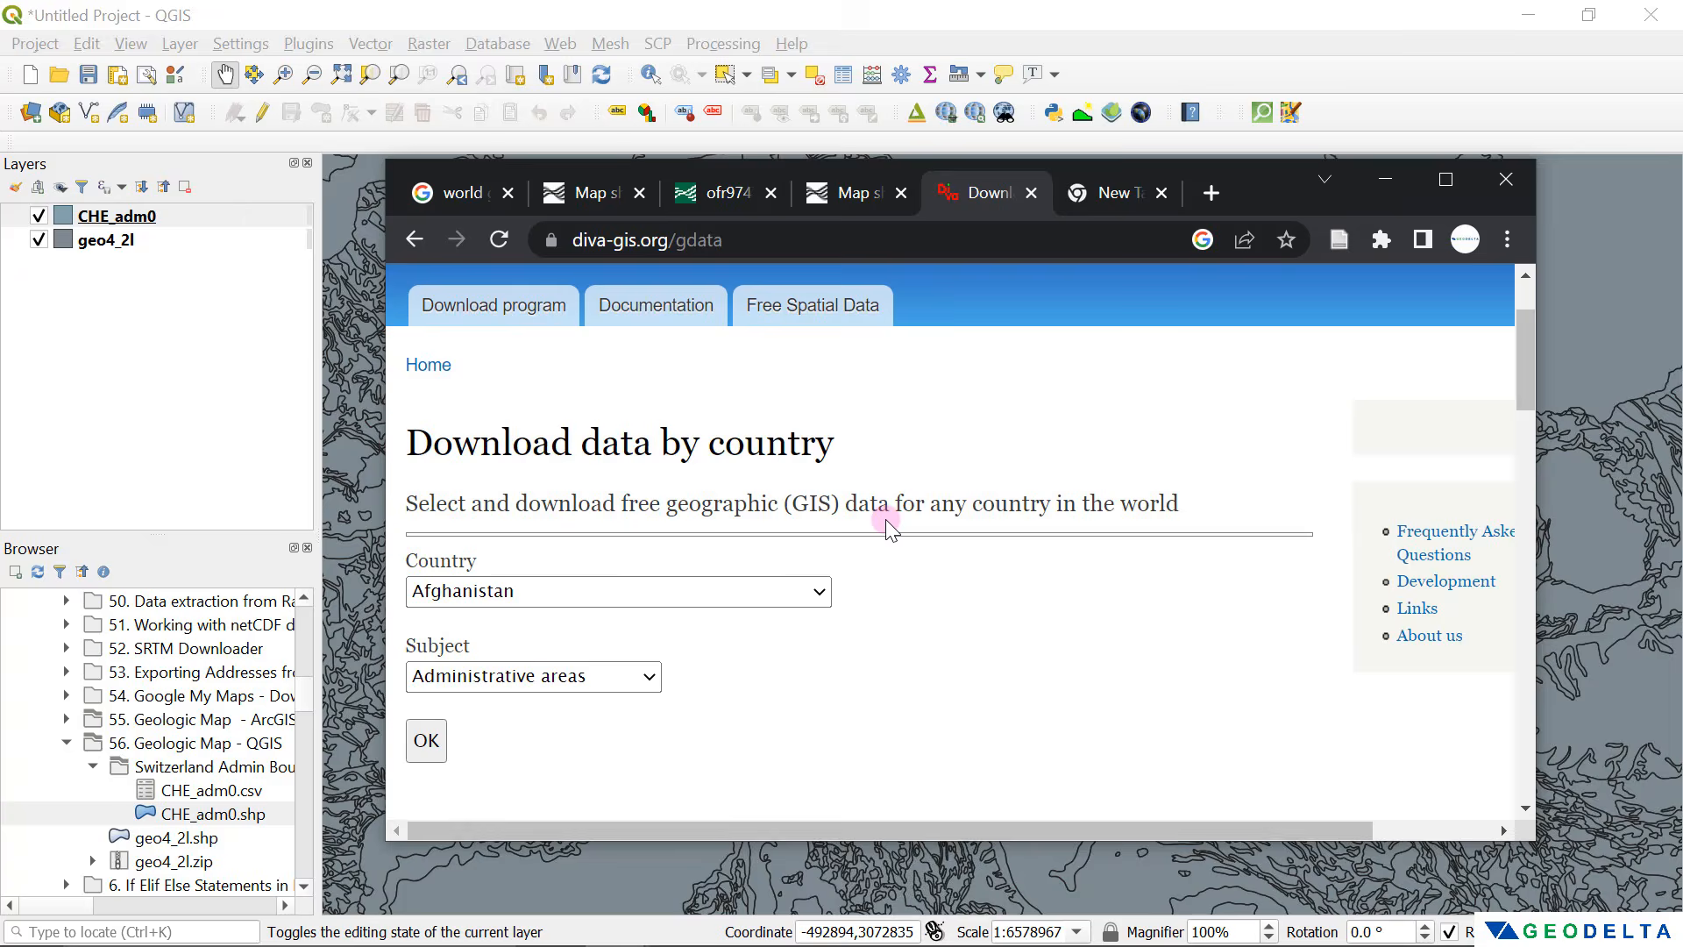
Step: Choose Japan as the country and Administrative areas as the subject in the download form, and return to QGIS
click(682, 588)
scroll(687, 387, down, 15)
scroll(687, 395, up, 8)
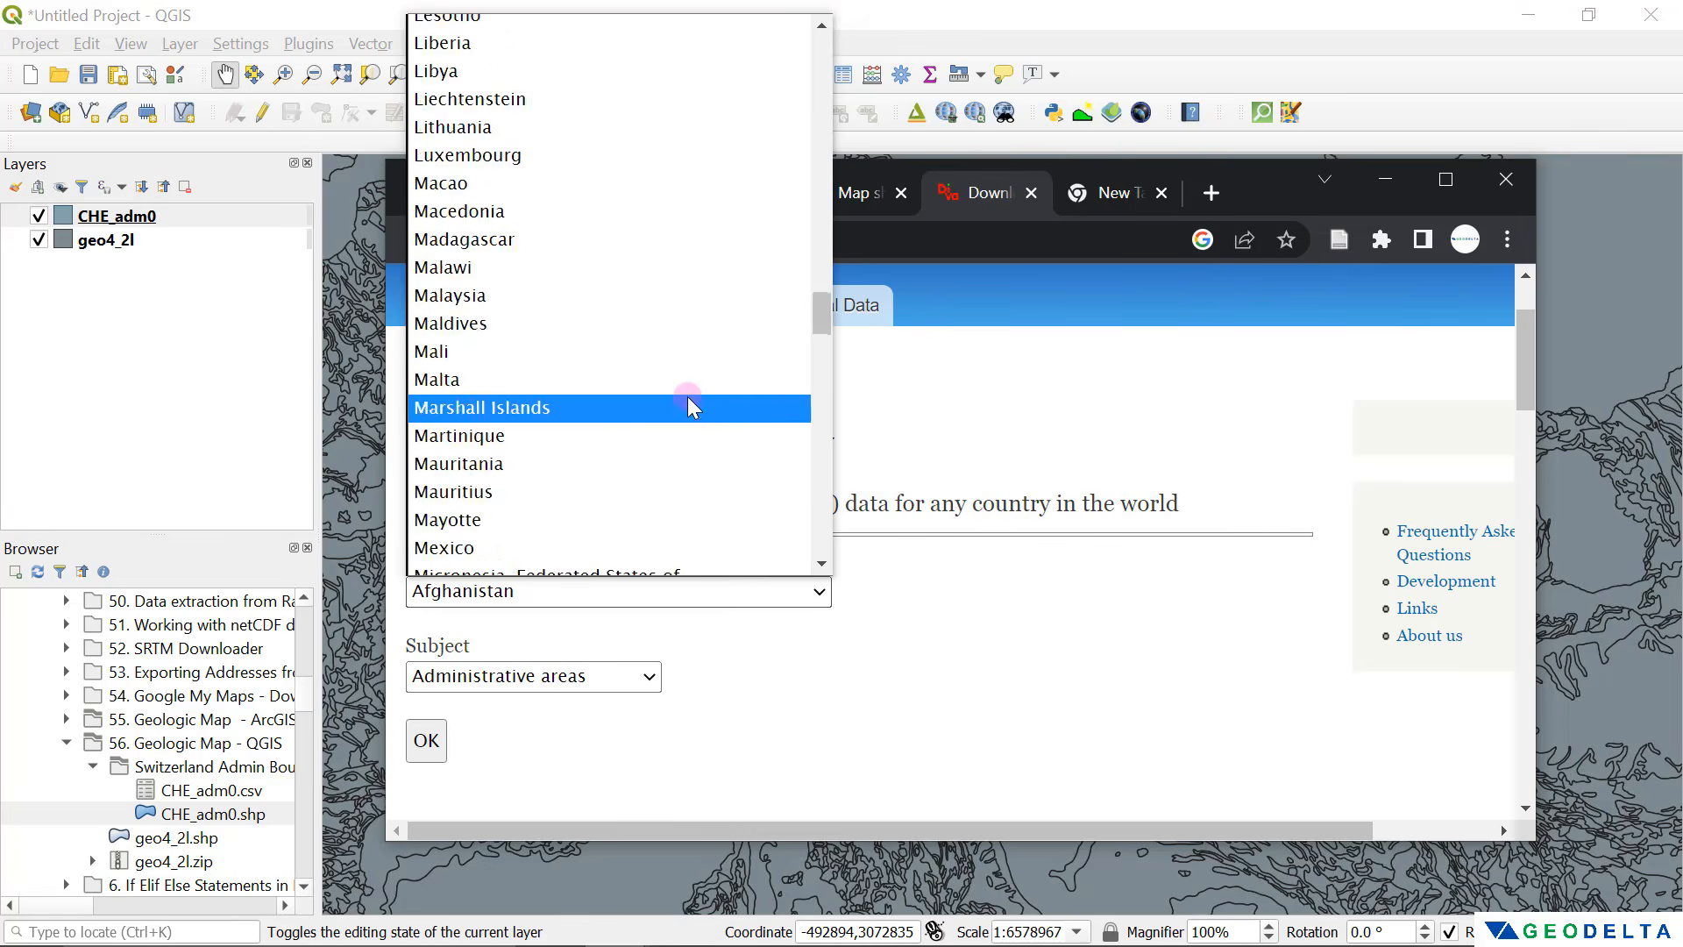
click(705, 480)
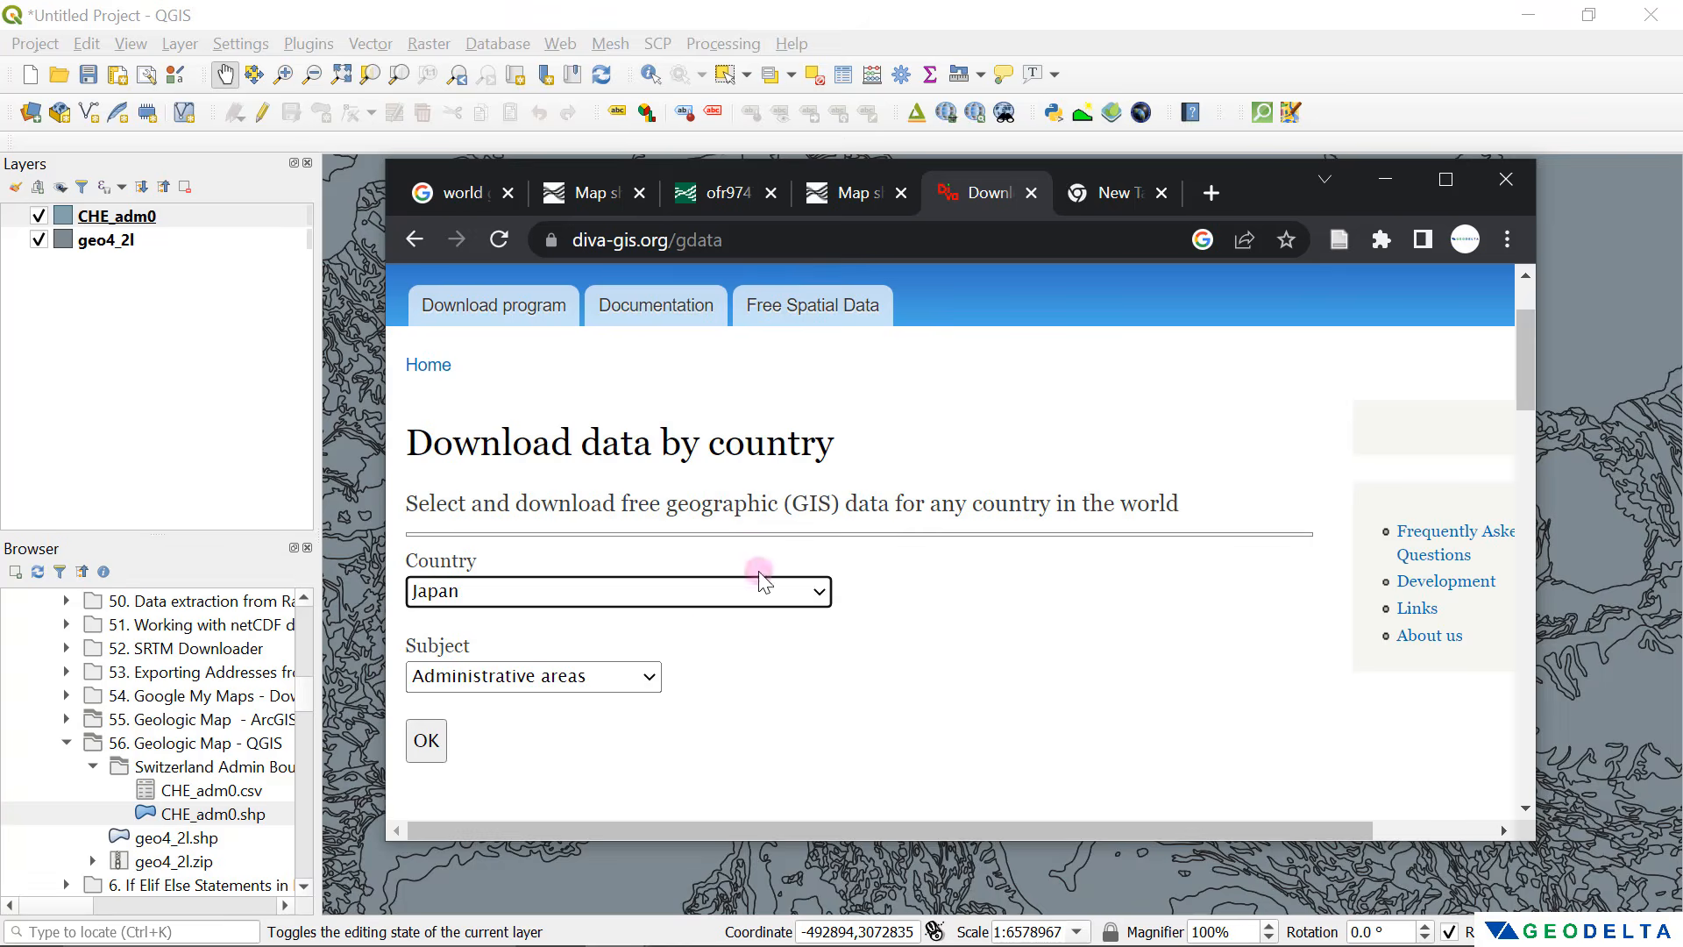
click(606, 673)
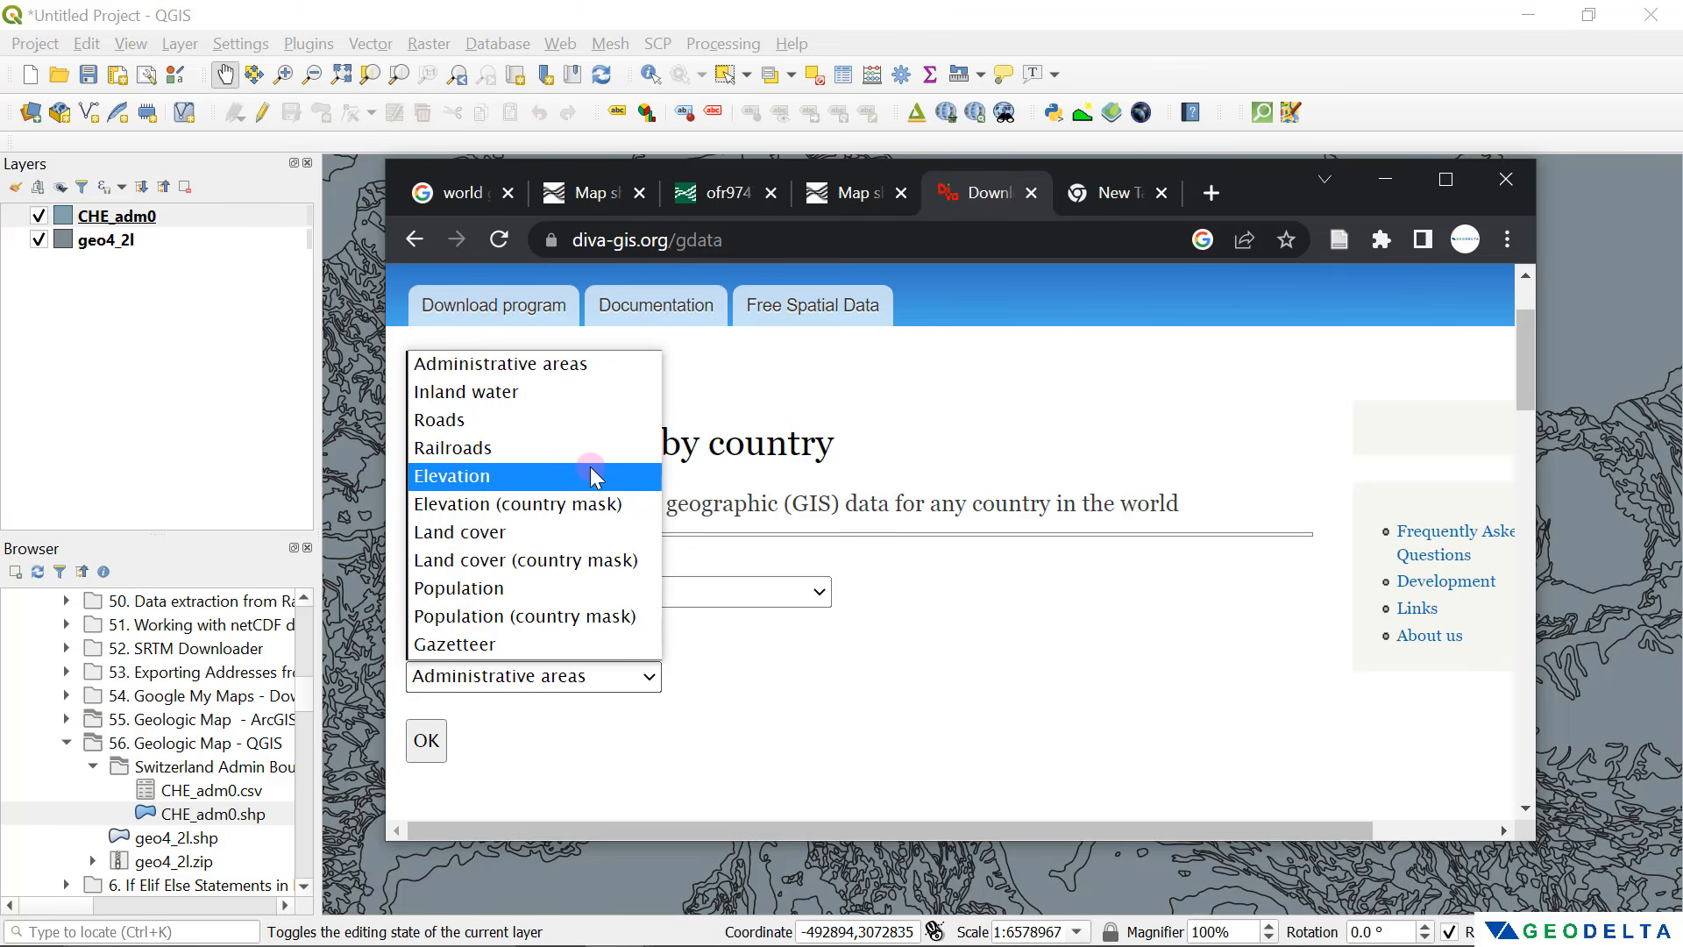
click(592, 362)
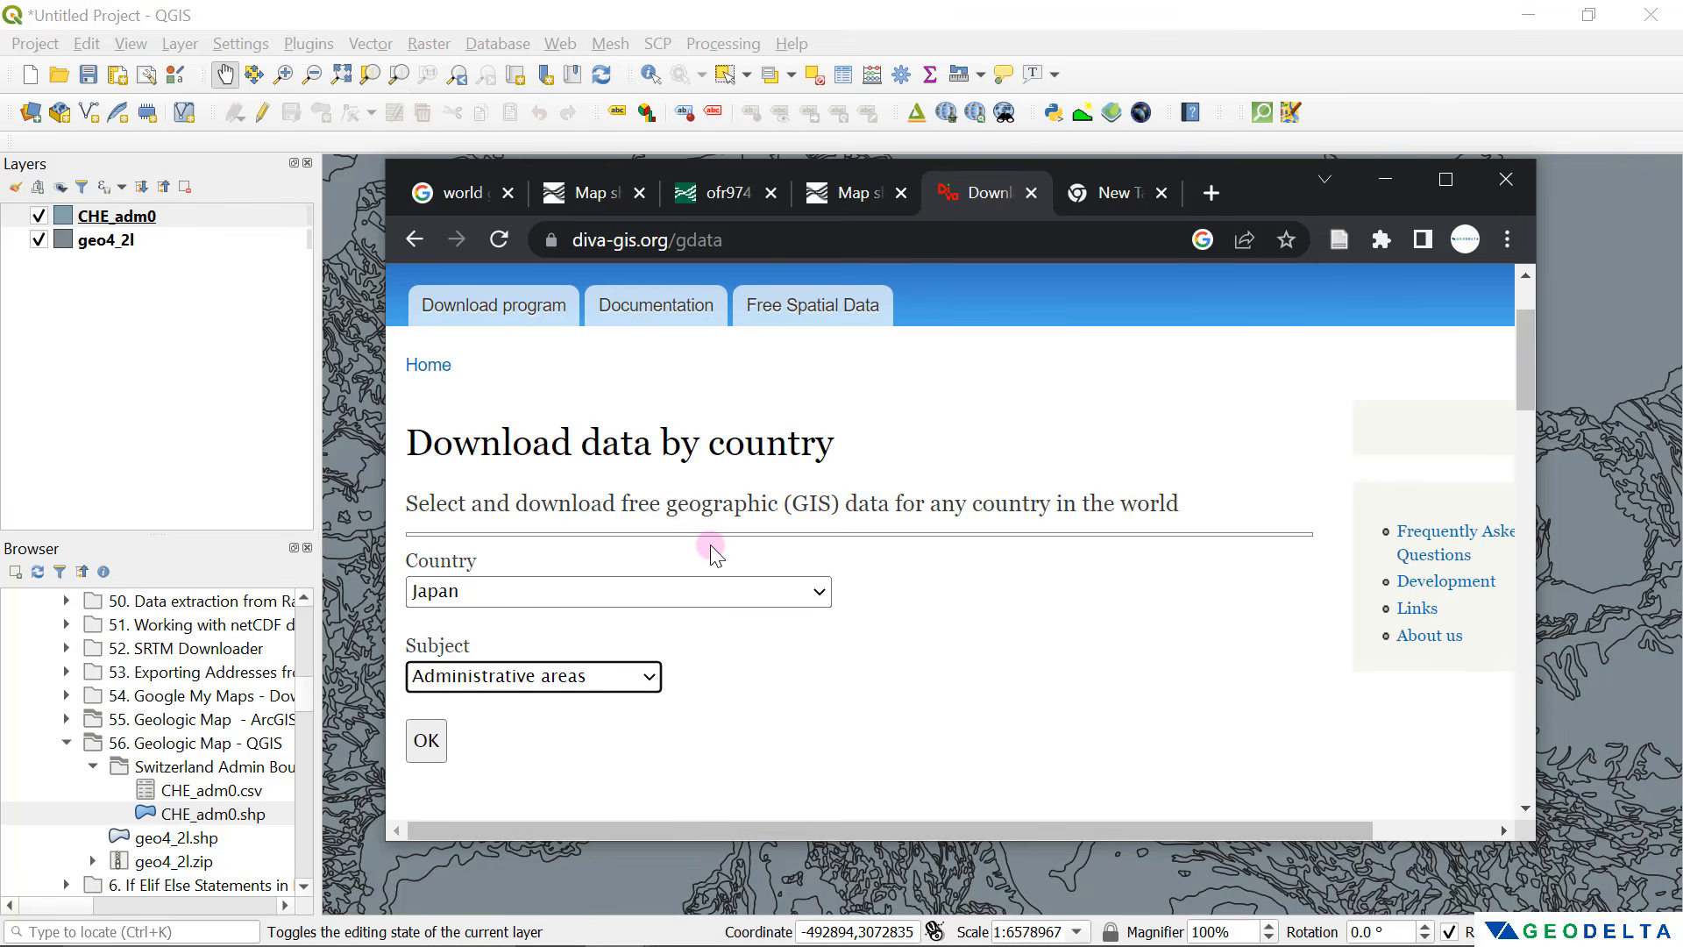
click(1385, 179)
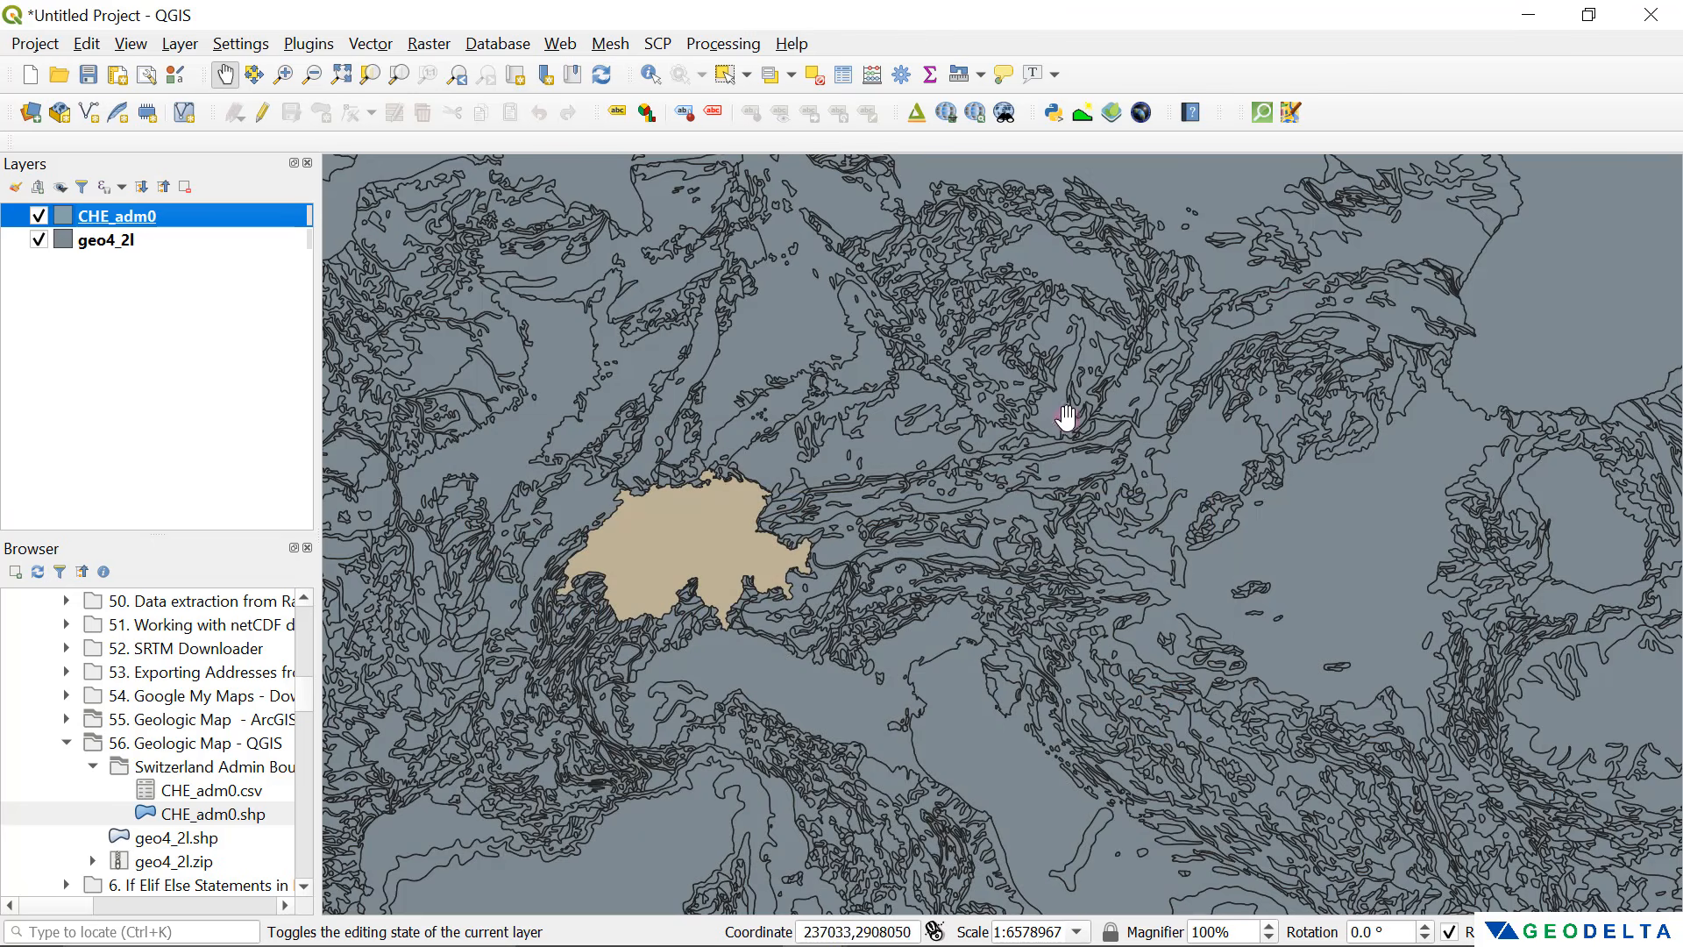
Step: Check the coordinate reference system of the CHE_adm0 layer in its layer properties
drag(841, 486, 1111, 448)
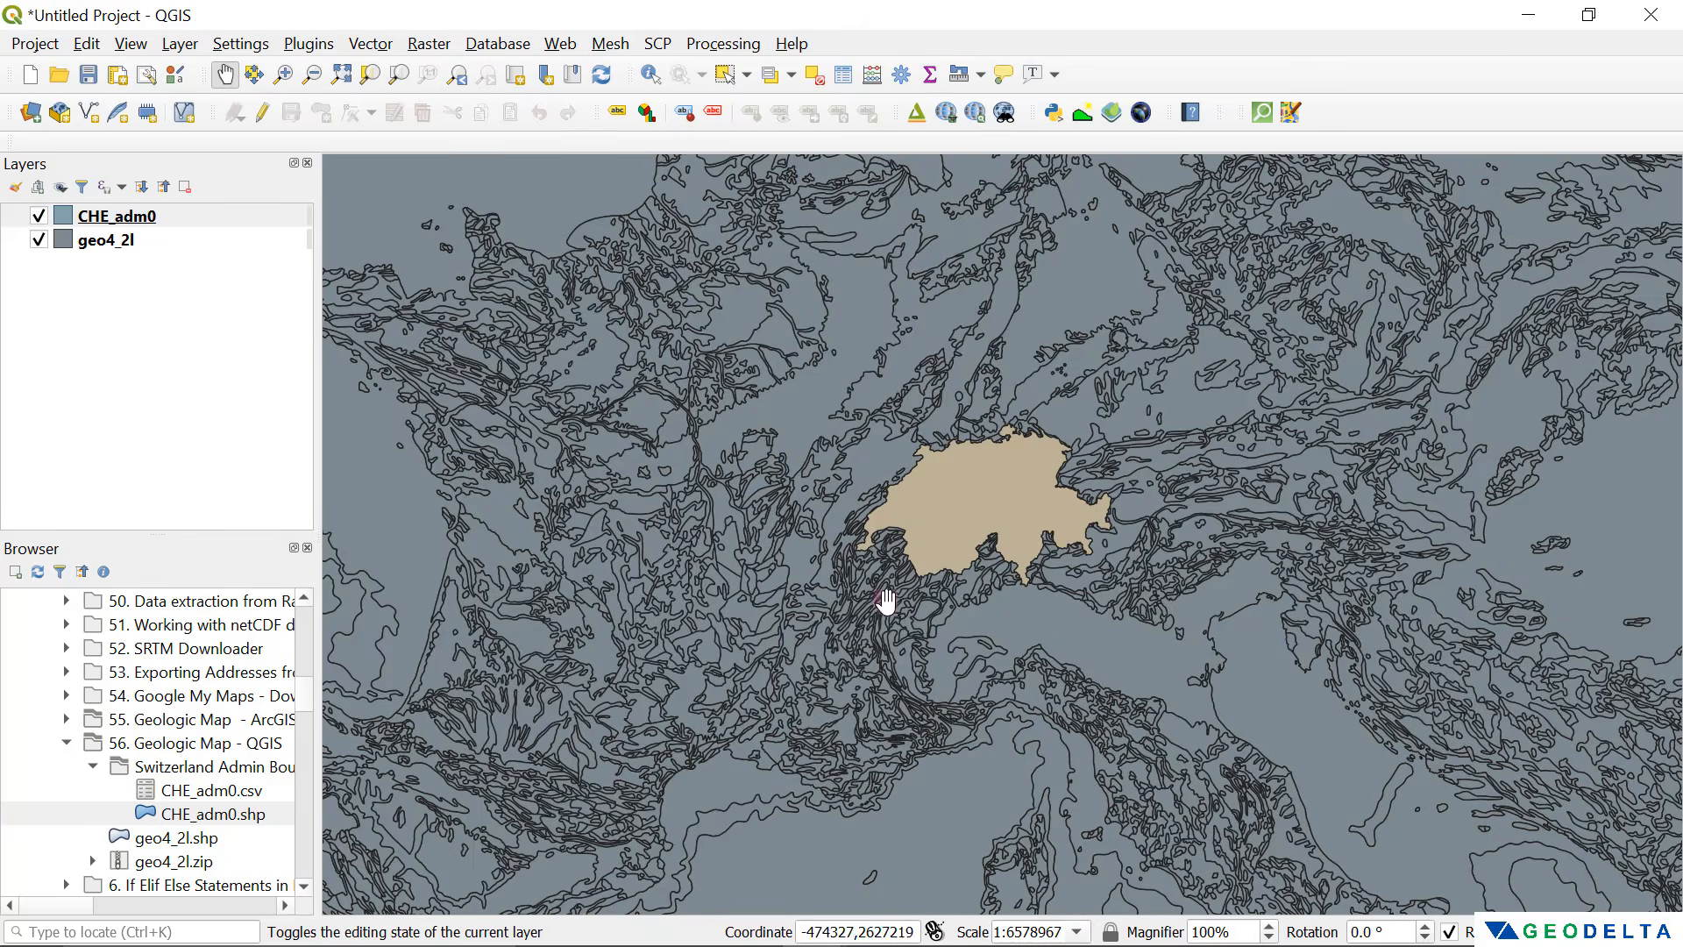
click(135, 242)
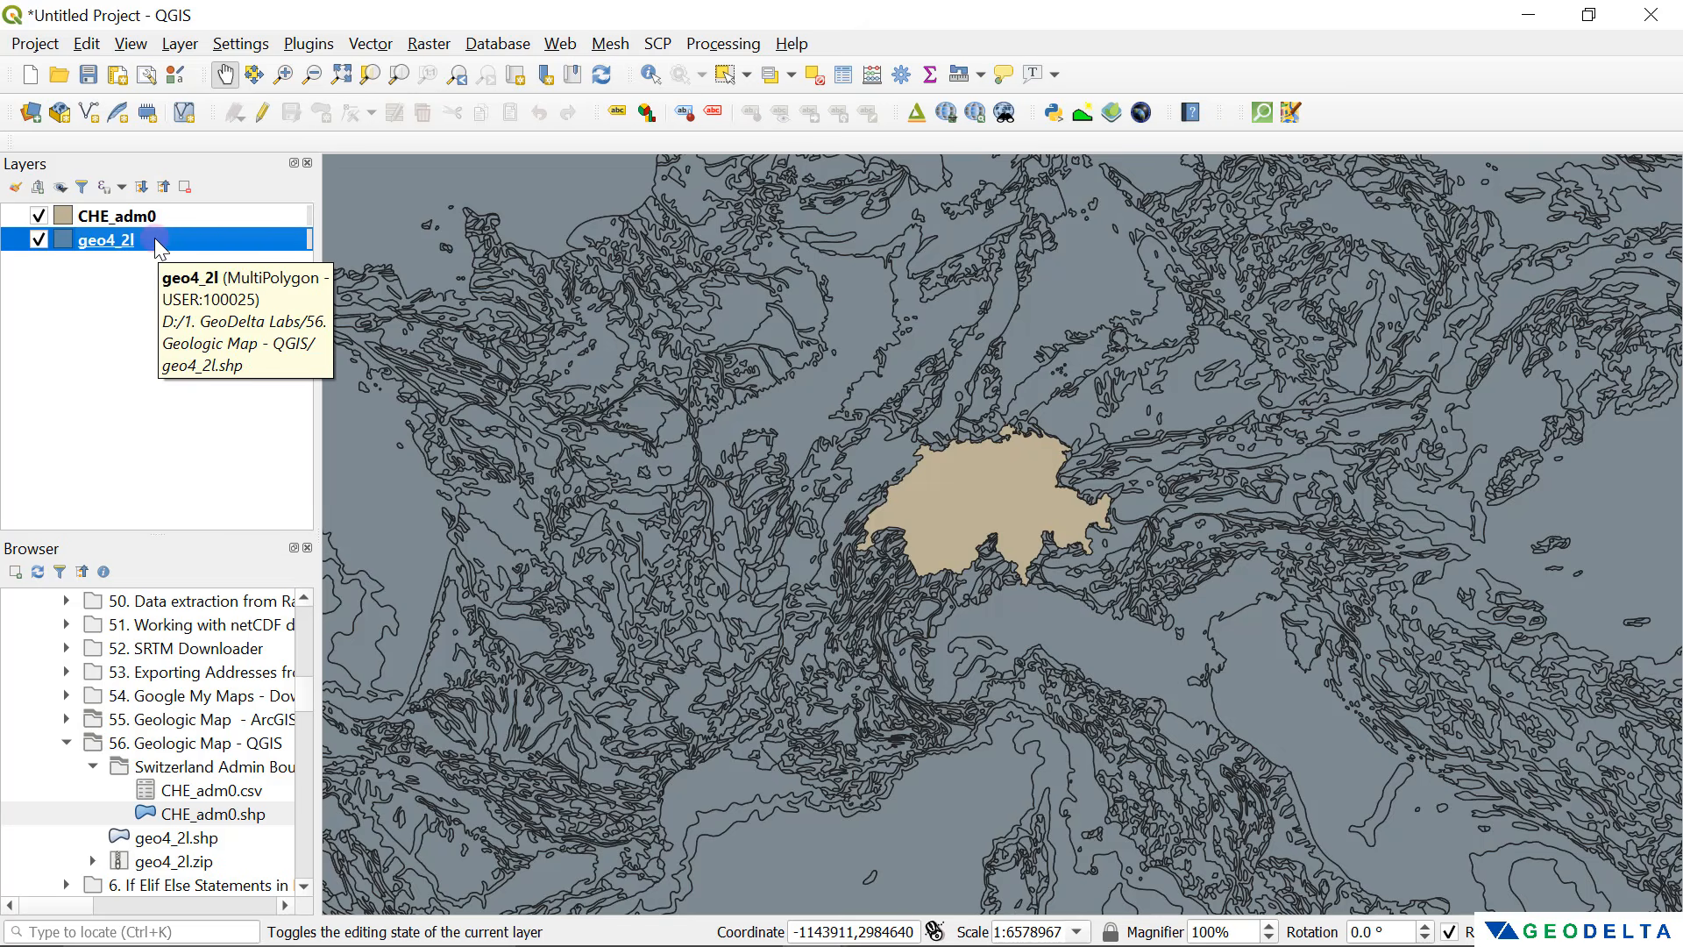
click(160, 215)
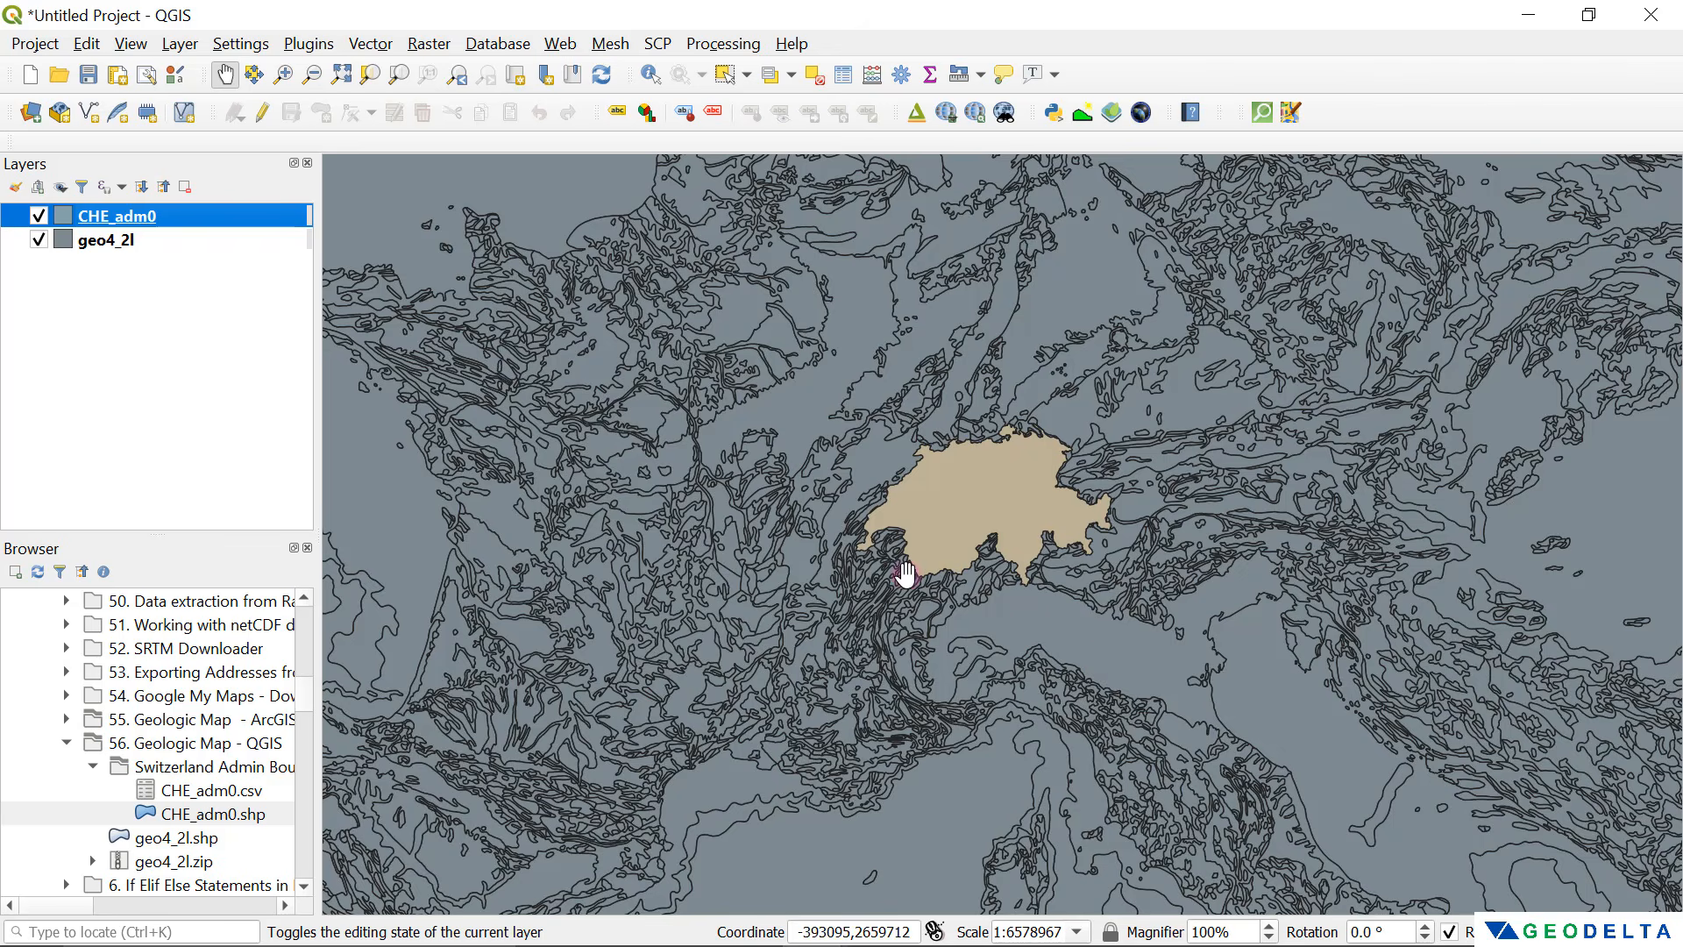
click(262, 296)
right_click(171, 219)
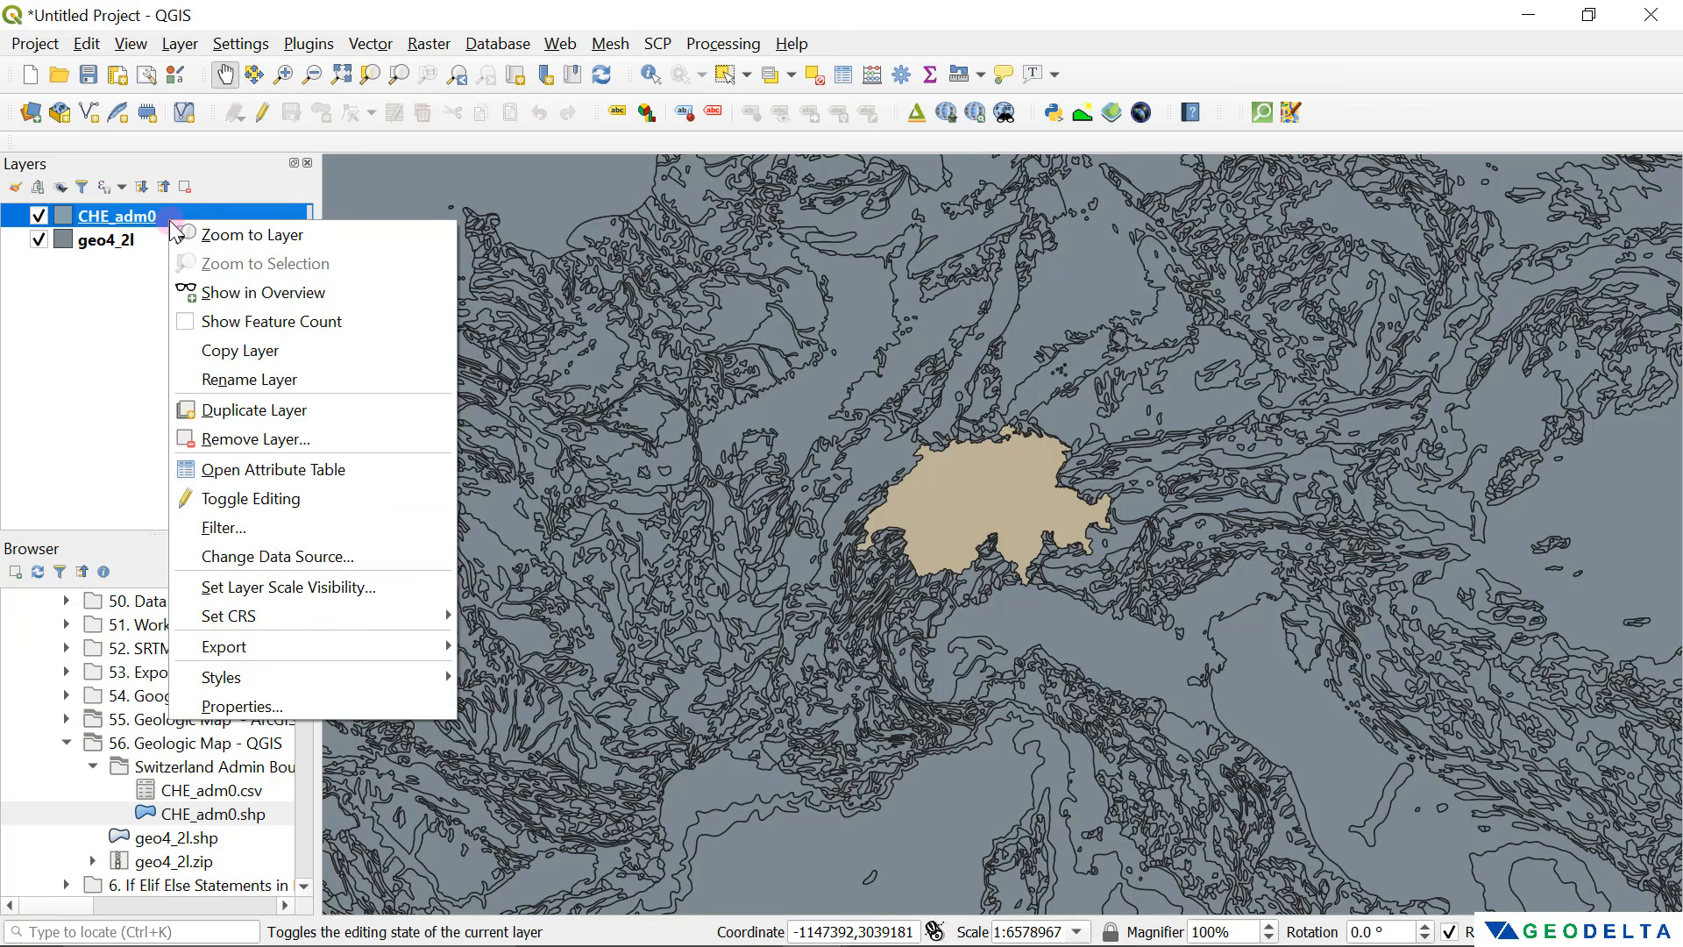
click(349, 706)
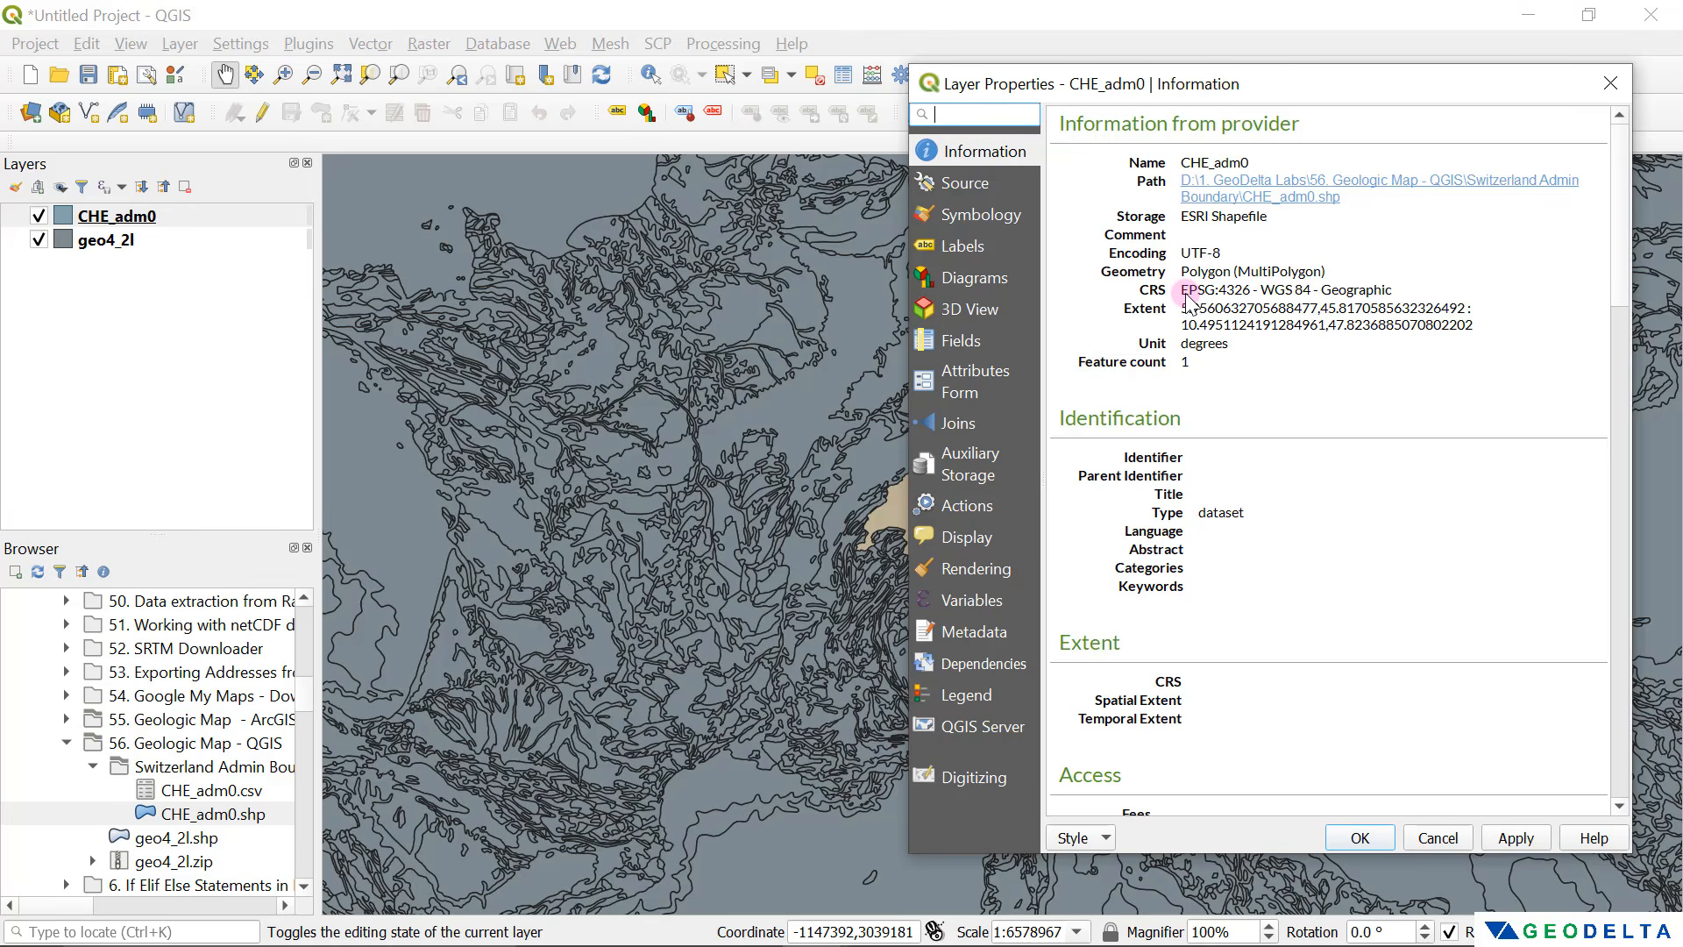
click(1252, 296)
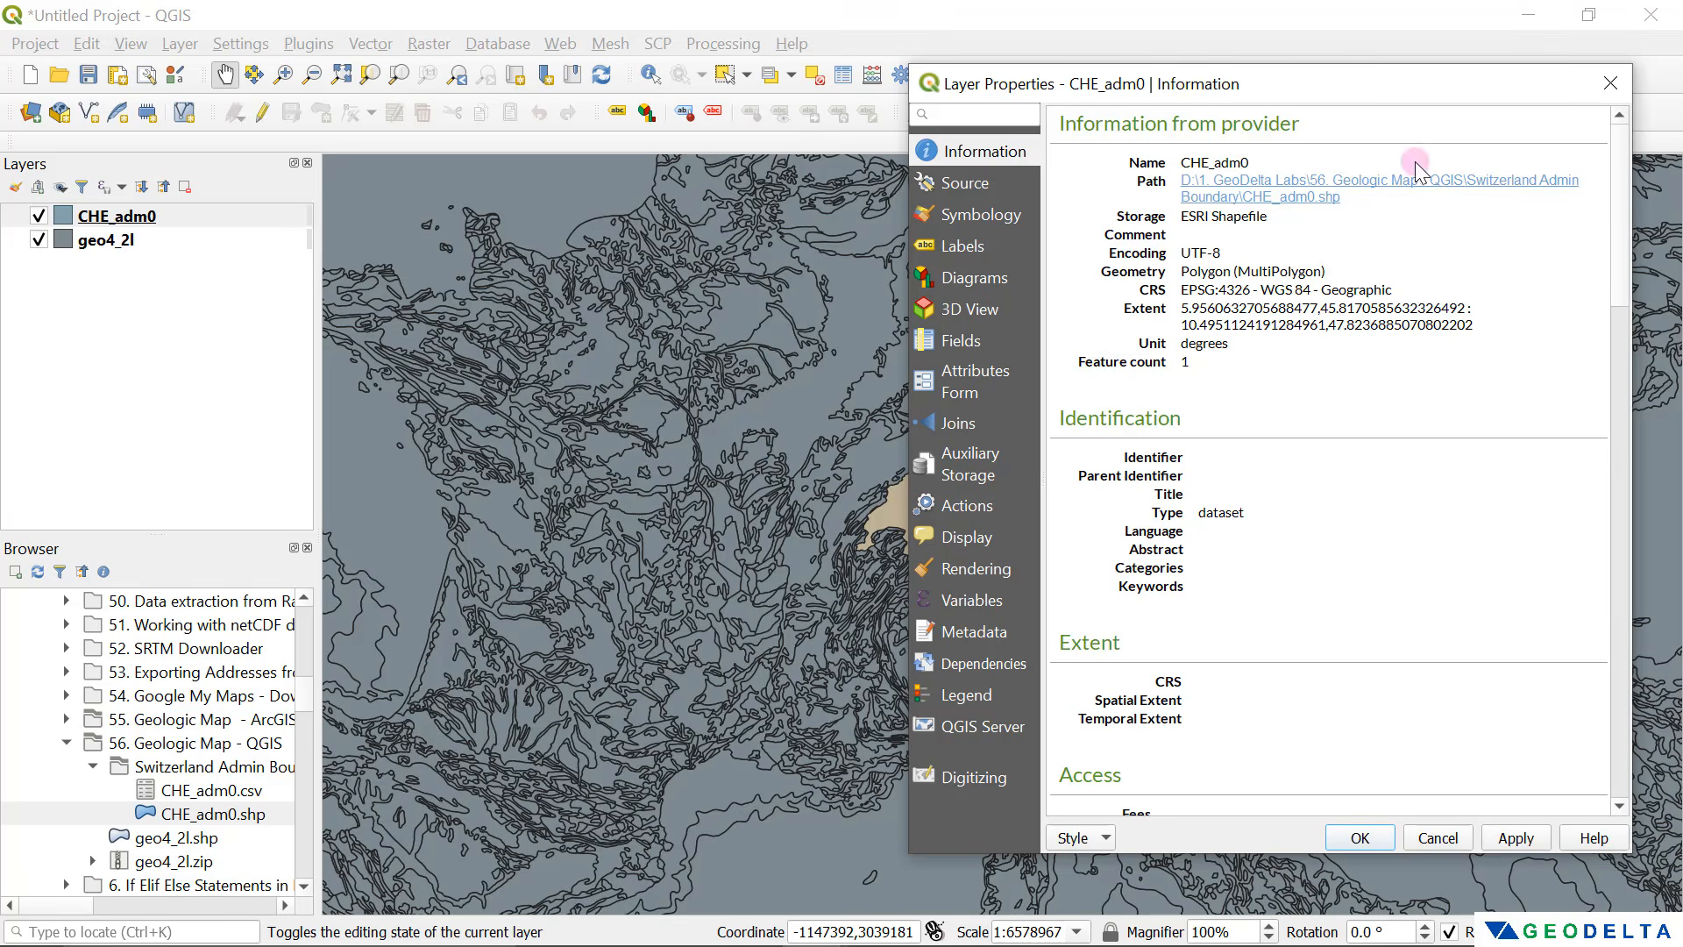
click(1610, 84)
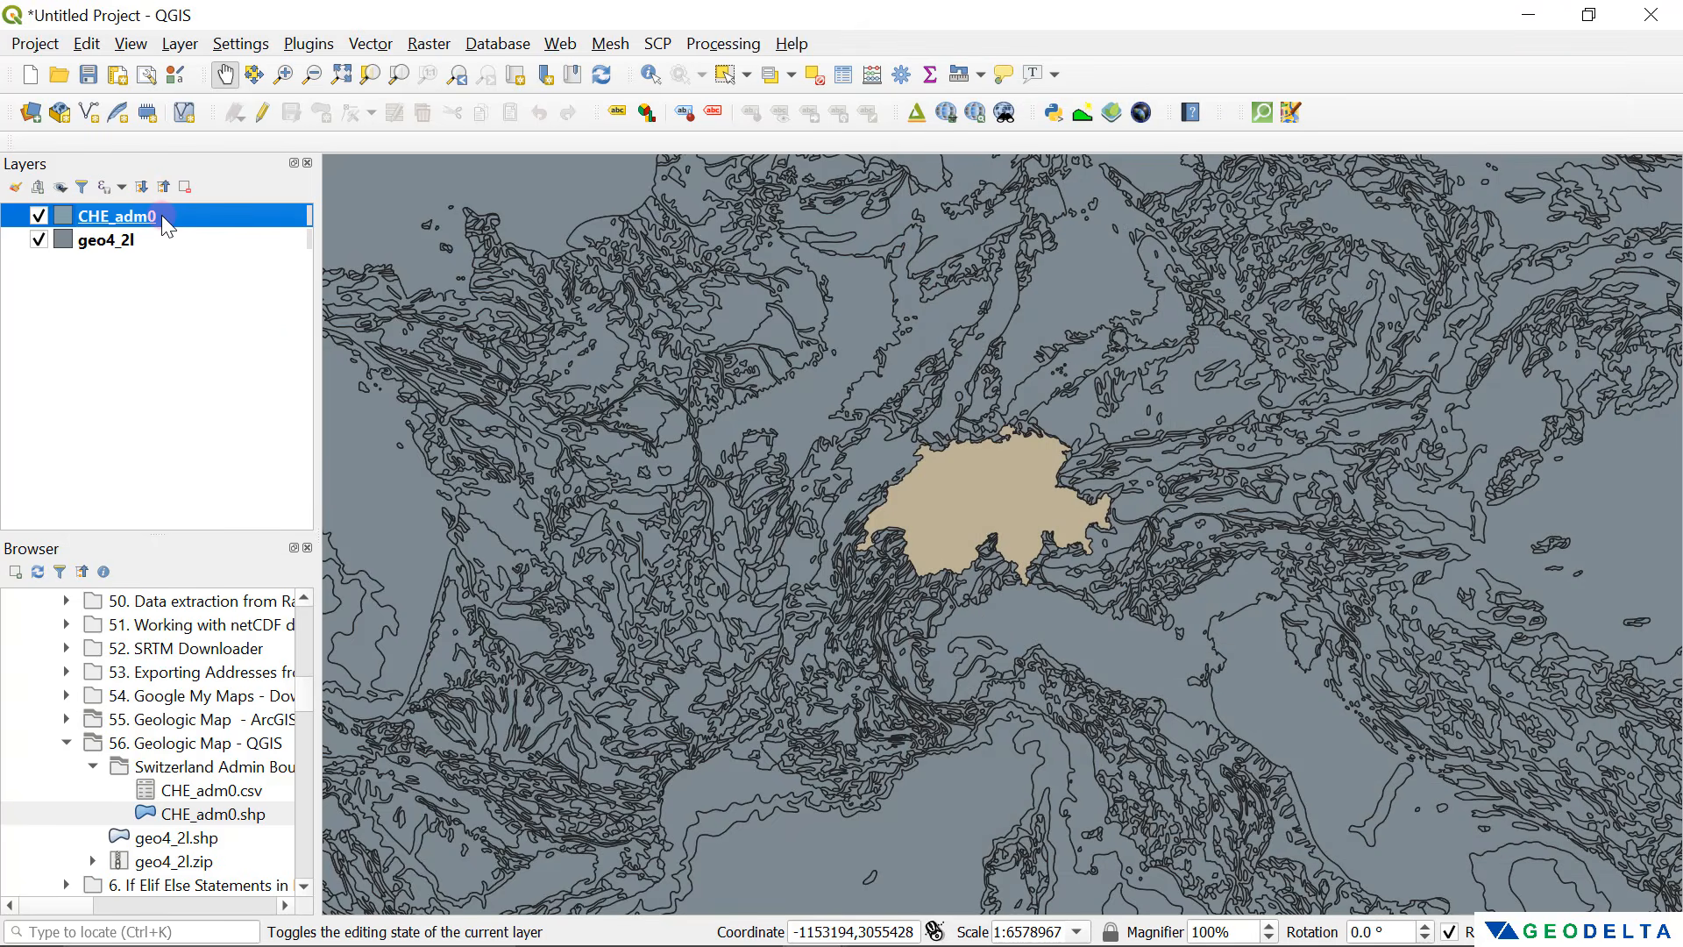
Step: Start exporting CHE_adm0 as an ESRI Shapefile named switzerland_USERcrs in the "56. Geologic Map - QGIS" folder
right_click(162, 213)
mouse_move(339, 644)
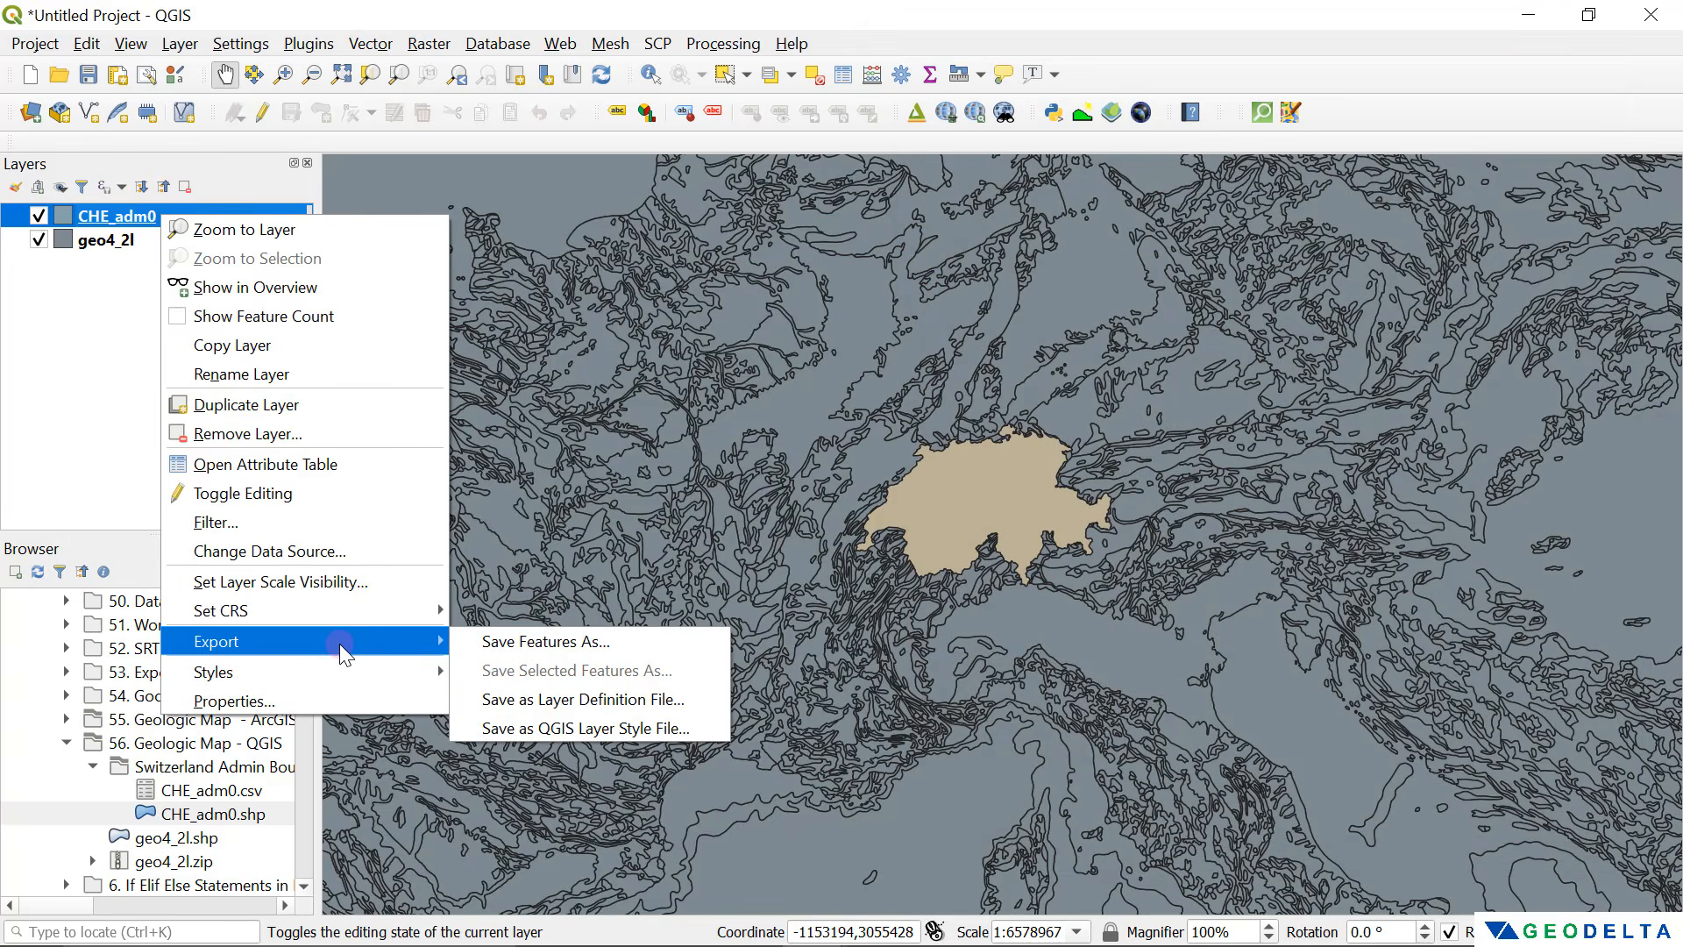
click(560, 645)
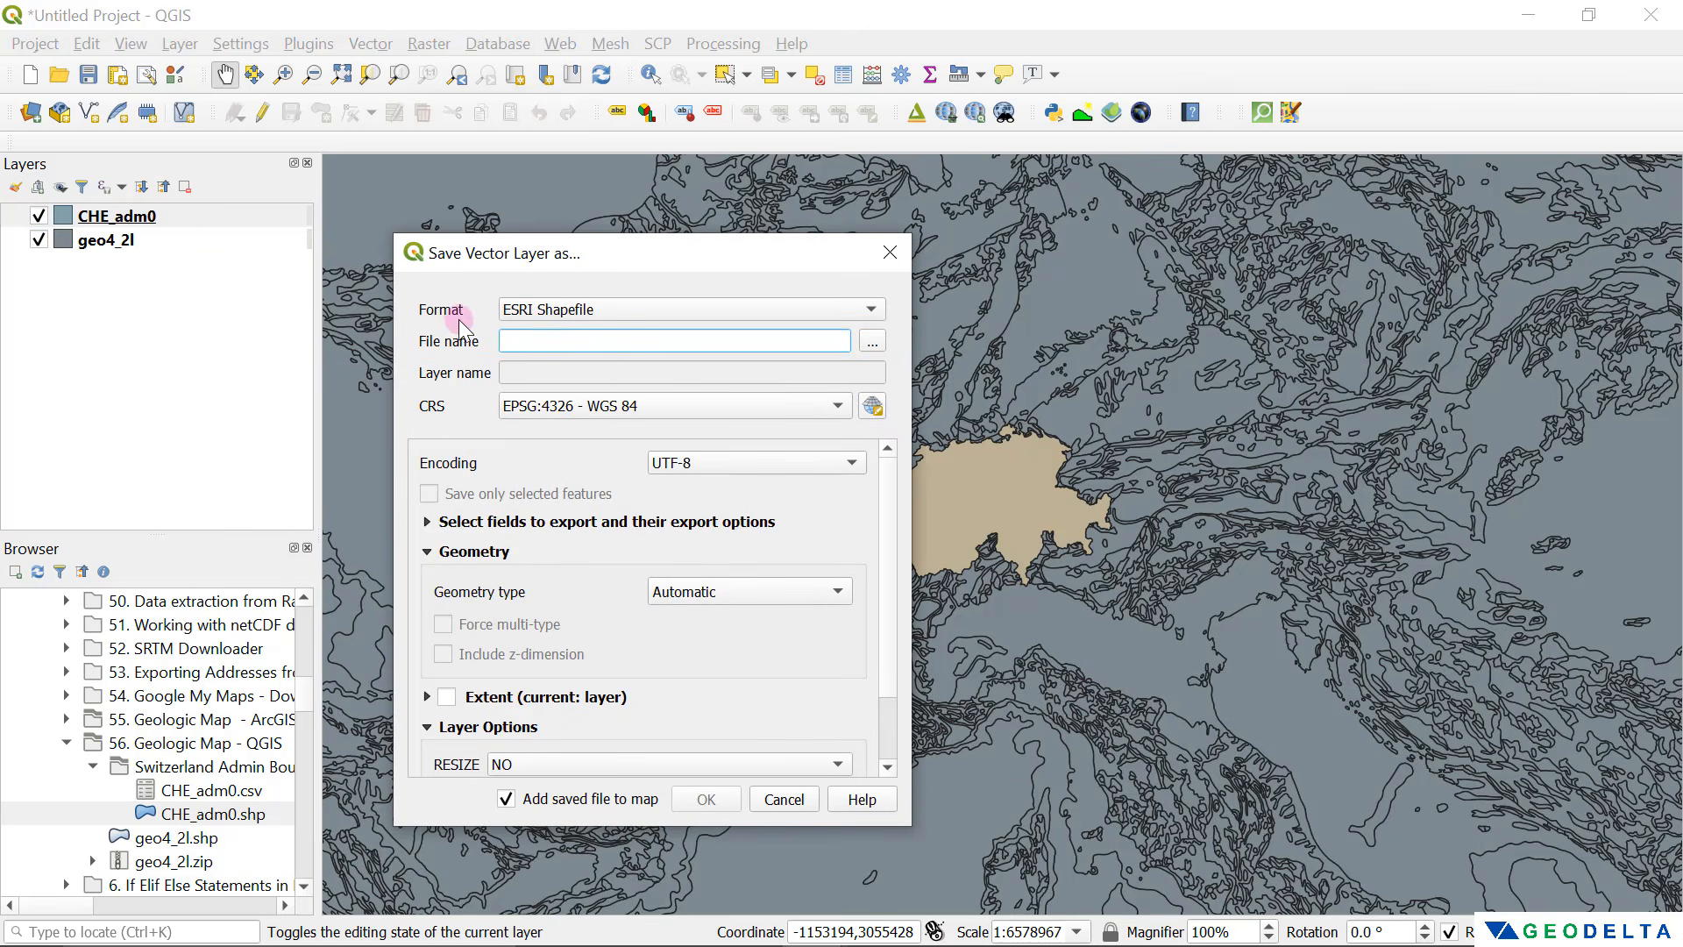
click(873, 341)
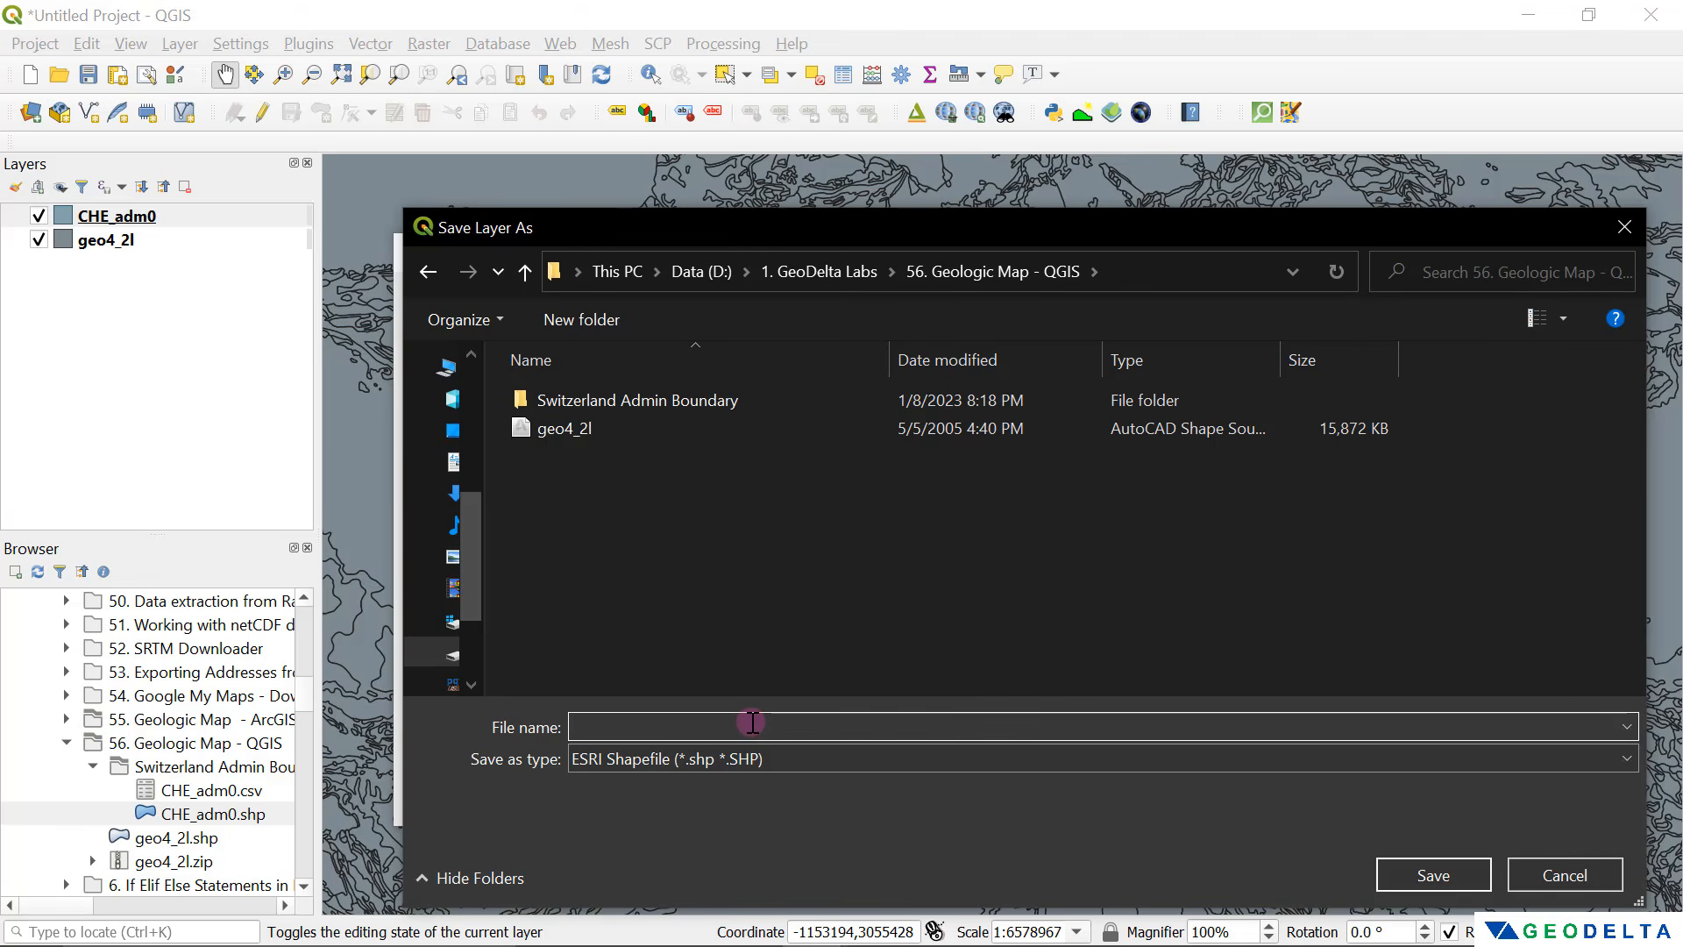
text(switzerland_USERcrs)
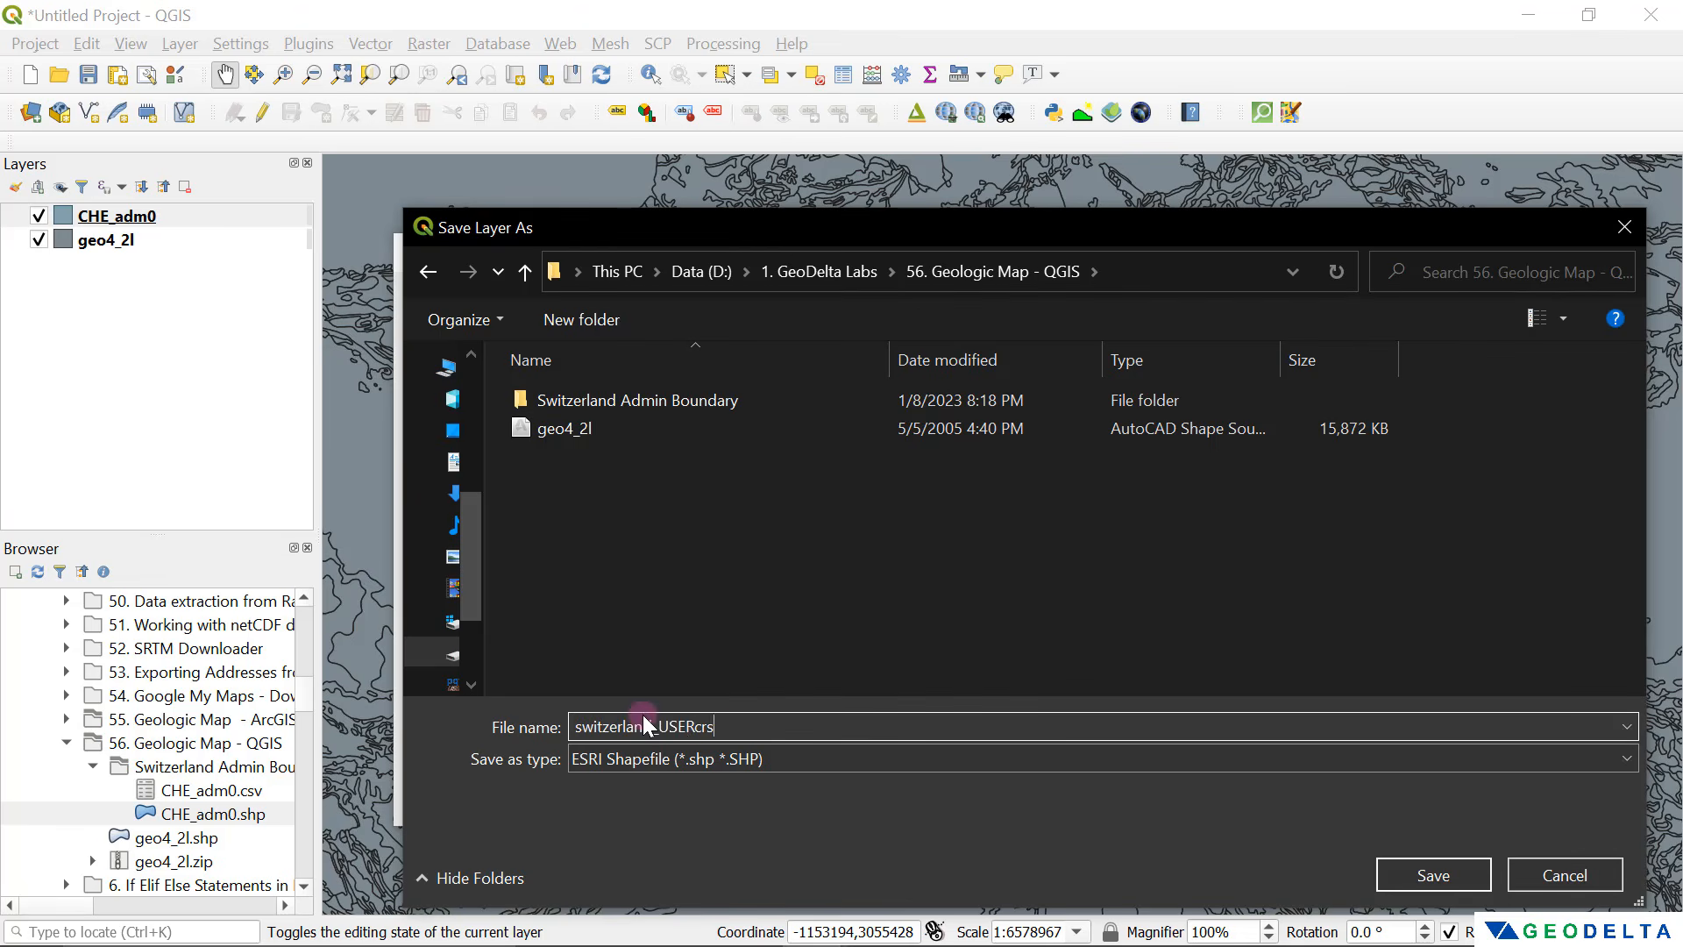
drag(658, 725, 750, 725)
click(680, 724)
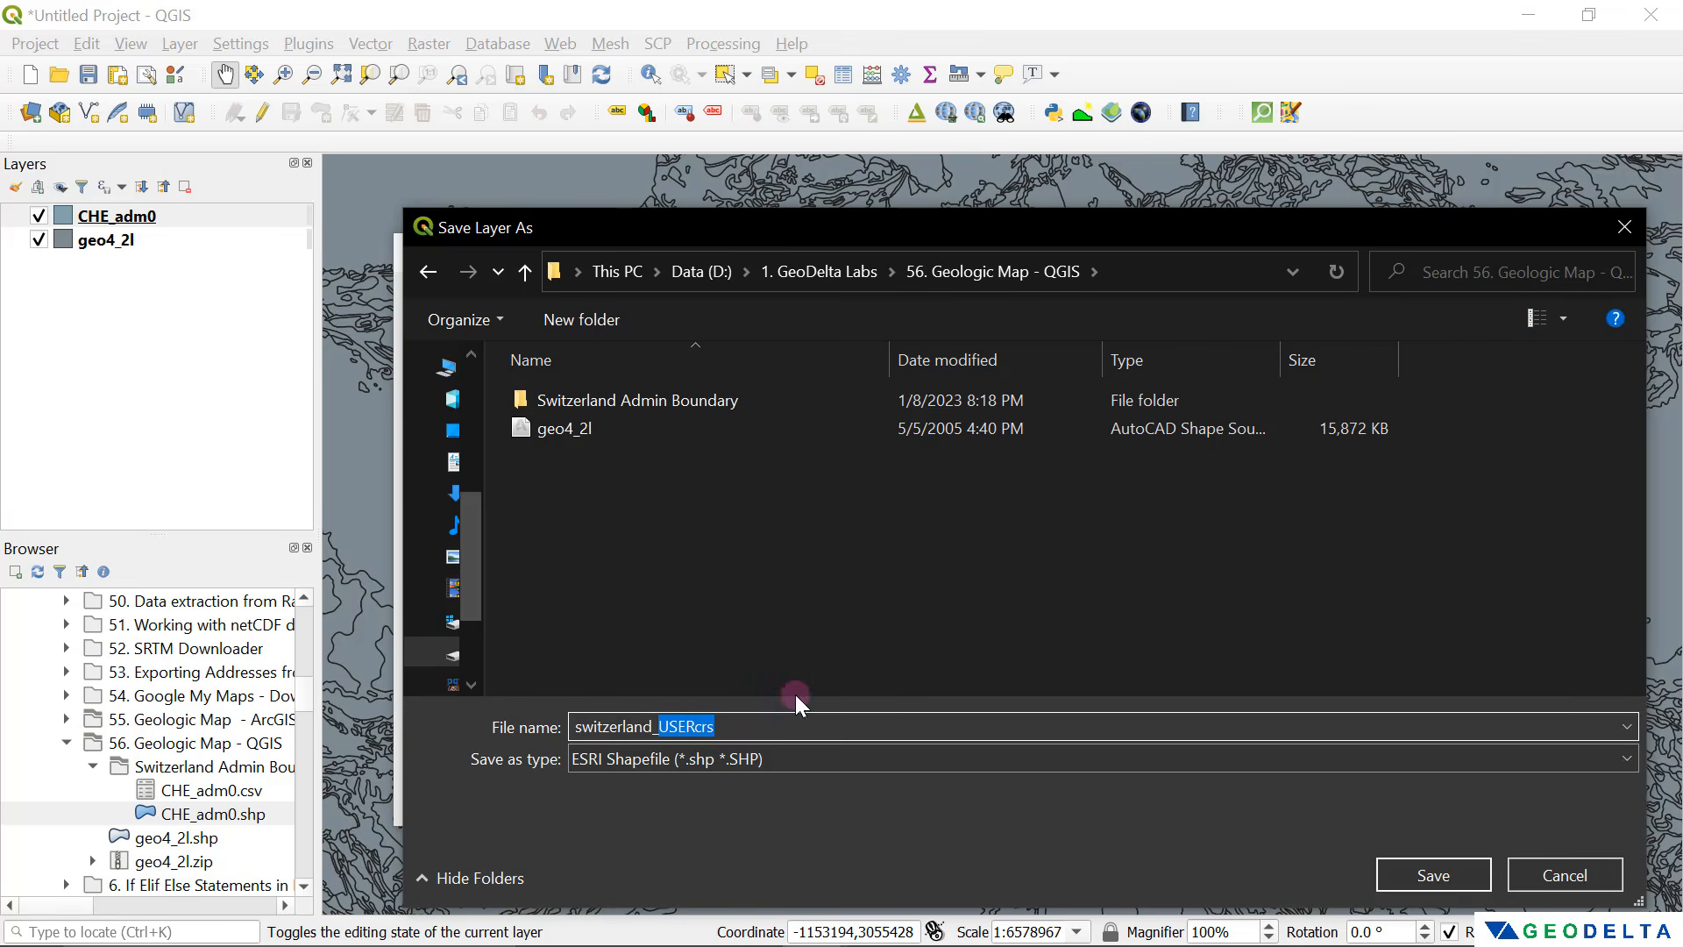
click(743, 549)
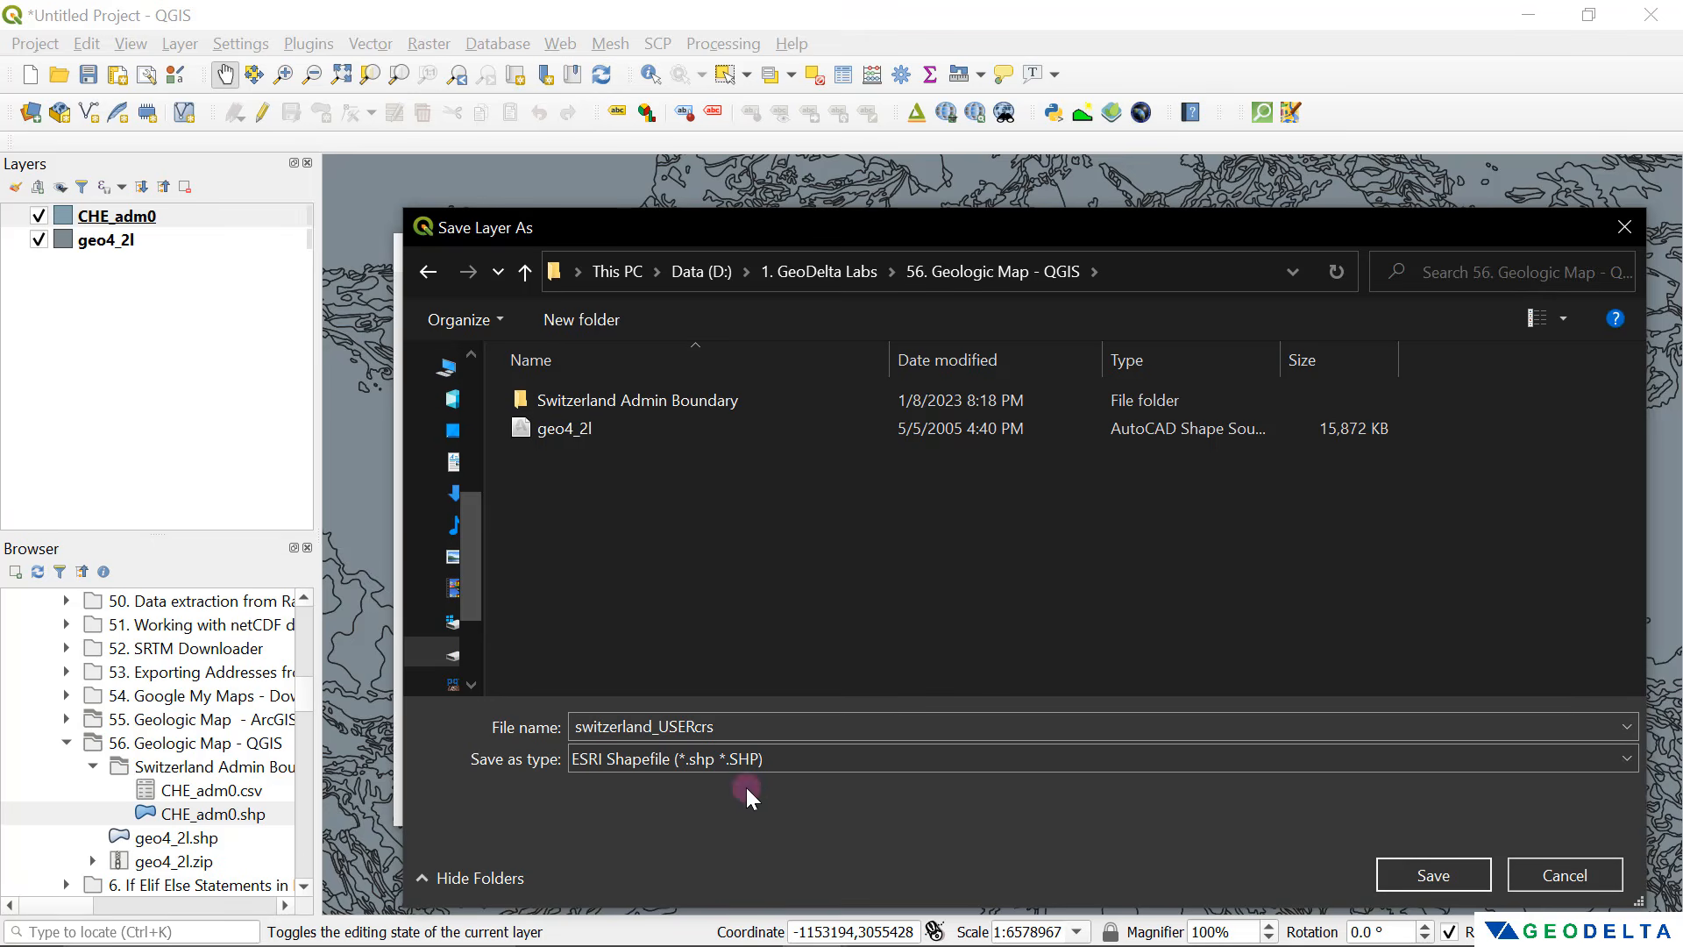
click(1383, 872)
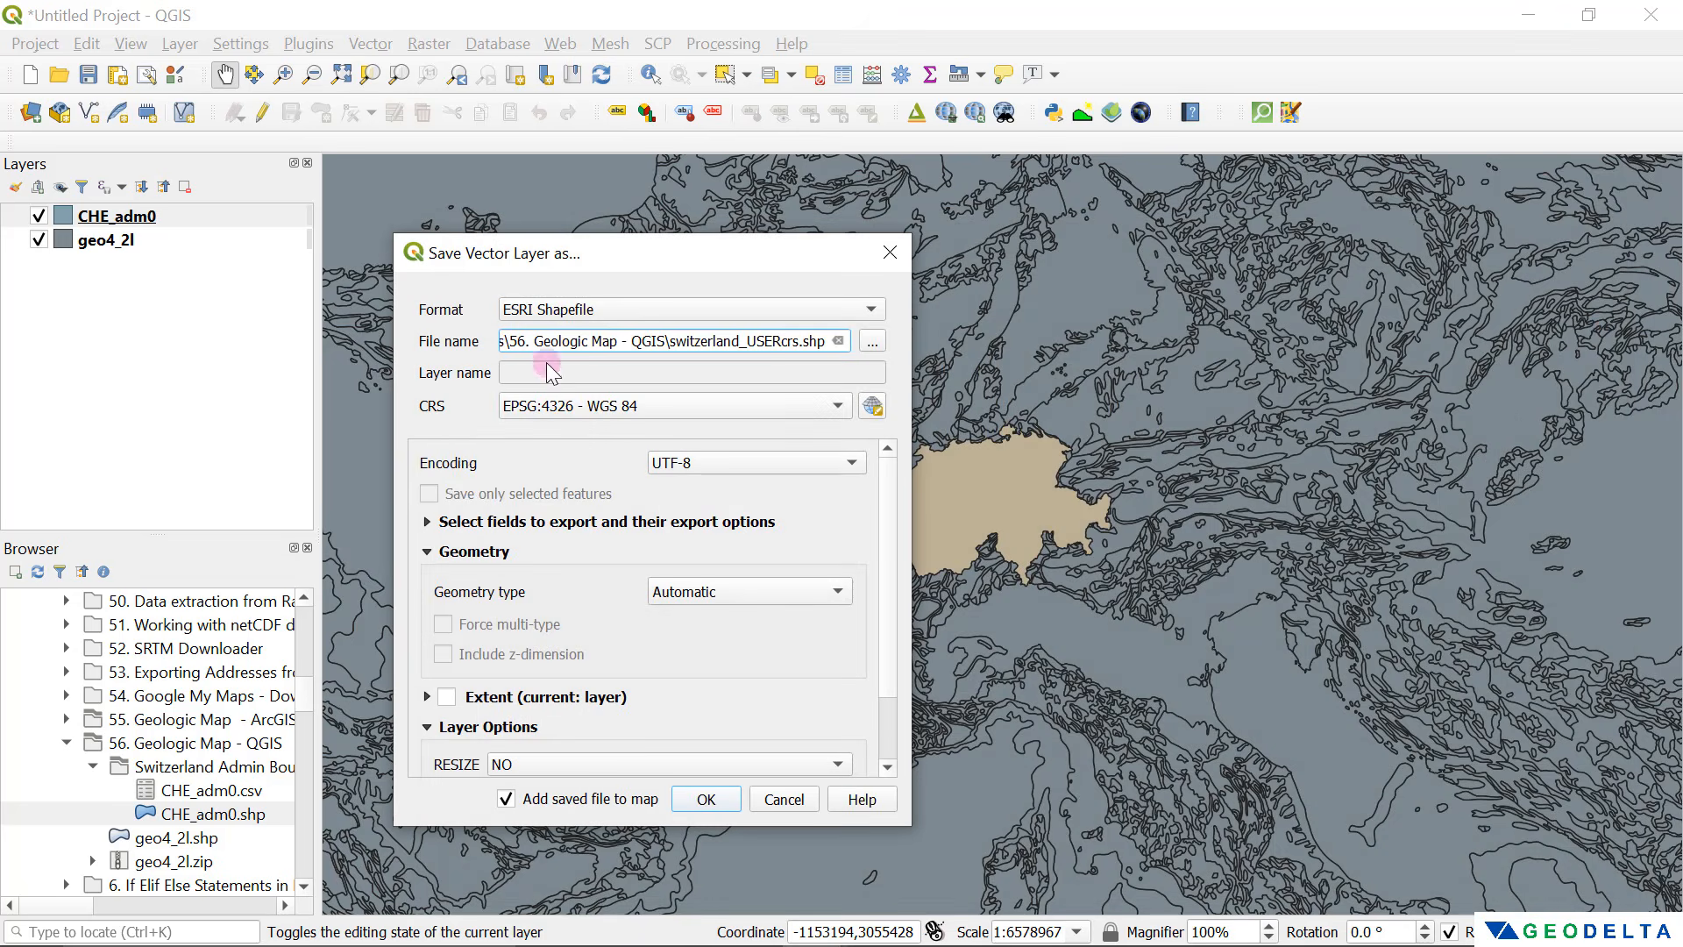
Step: Set the export's CRS to the project CRS USER:100025 and save the new shapefile, adding it to the map
click(611, 406)
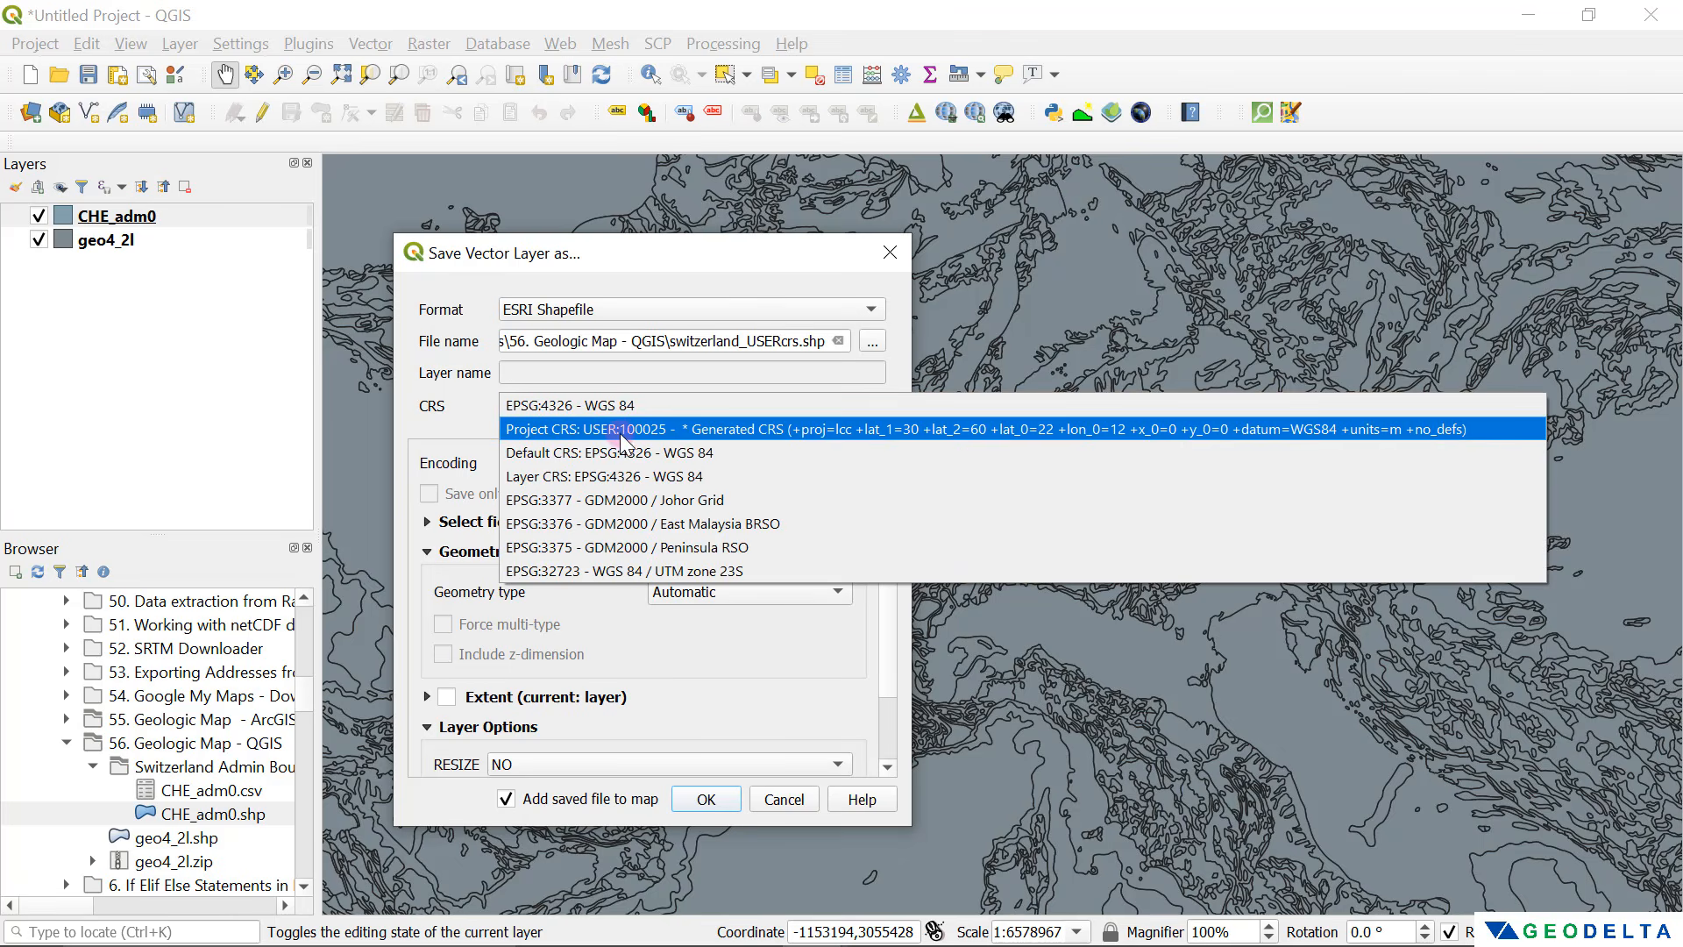
click(665, 427)
click(707, 798)
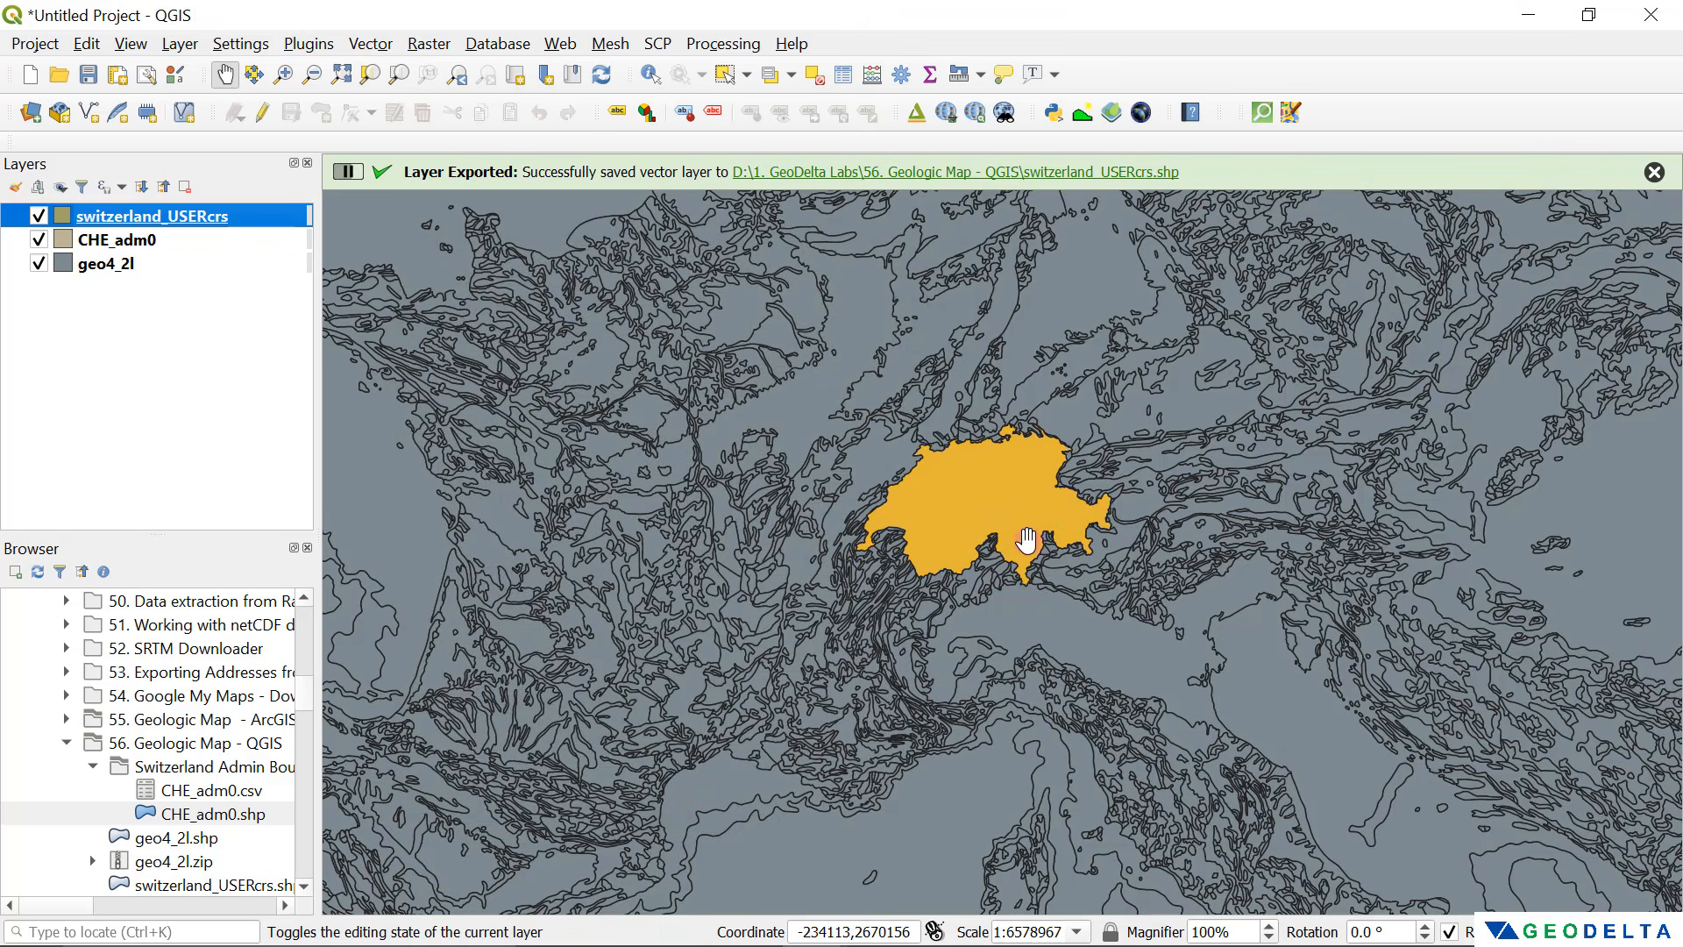
Step: Check the coordinate reference system of the switzerland_USERcrs layer in its layer properties
click(86, 219)
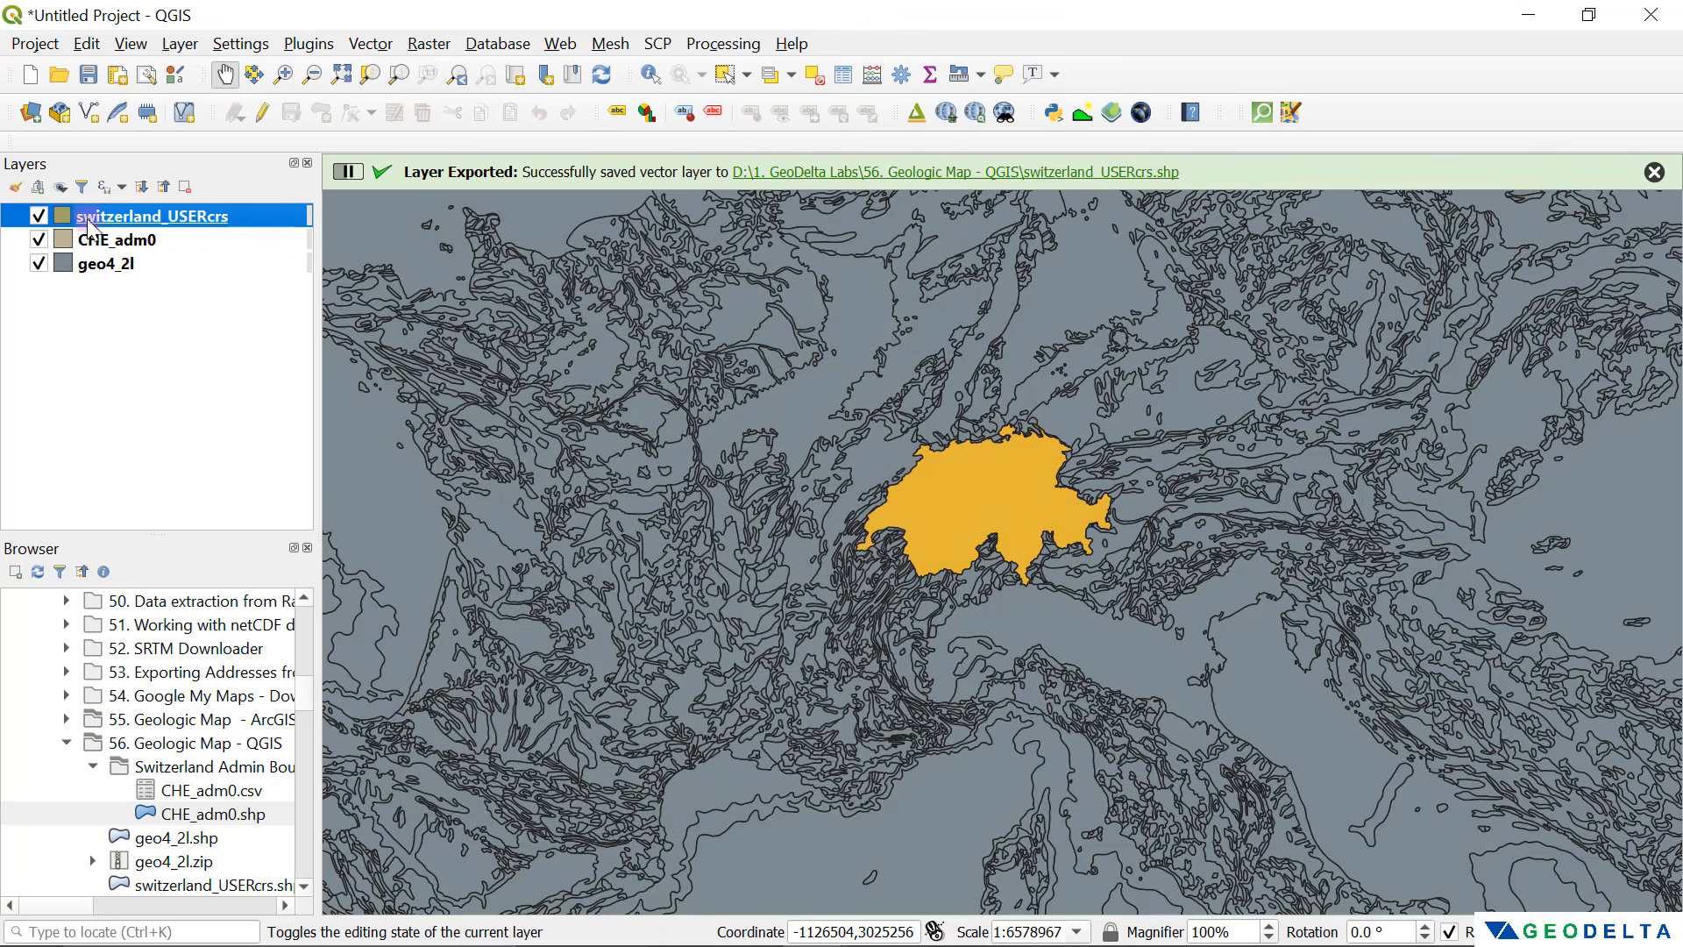
right_click(154, 221)
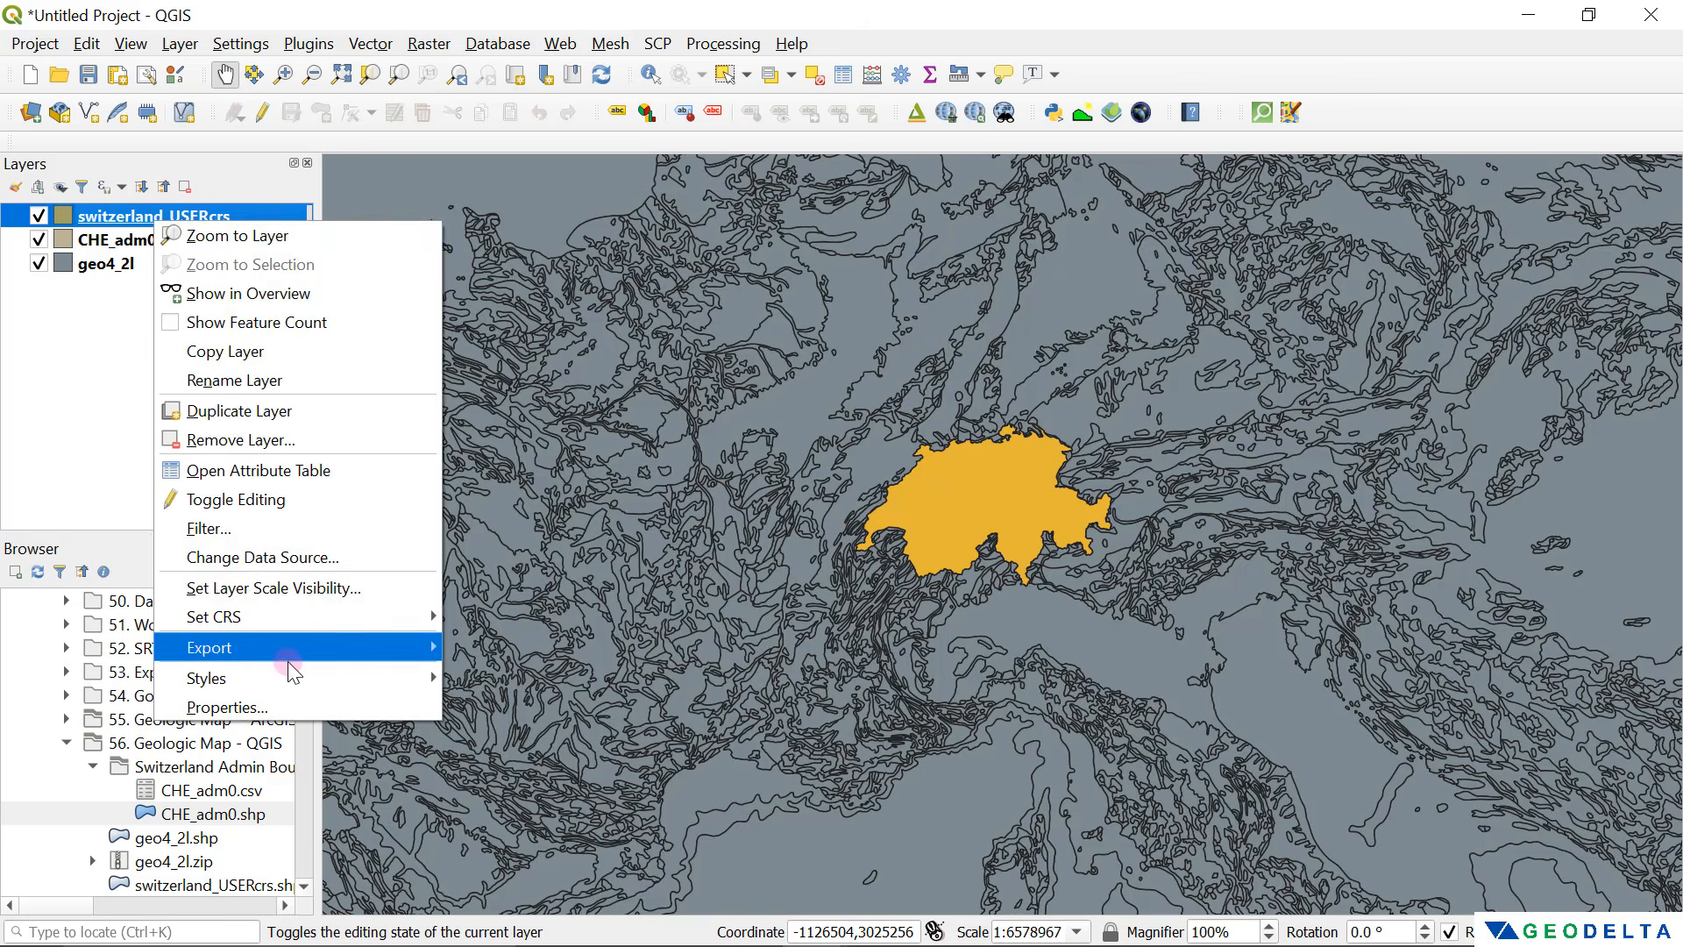
click(296, 705)
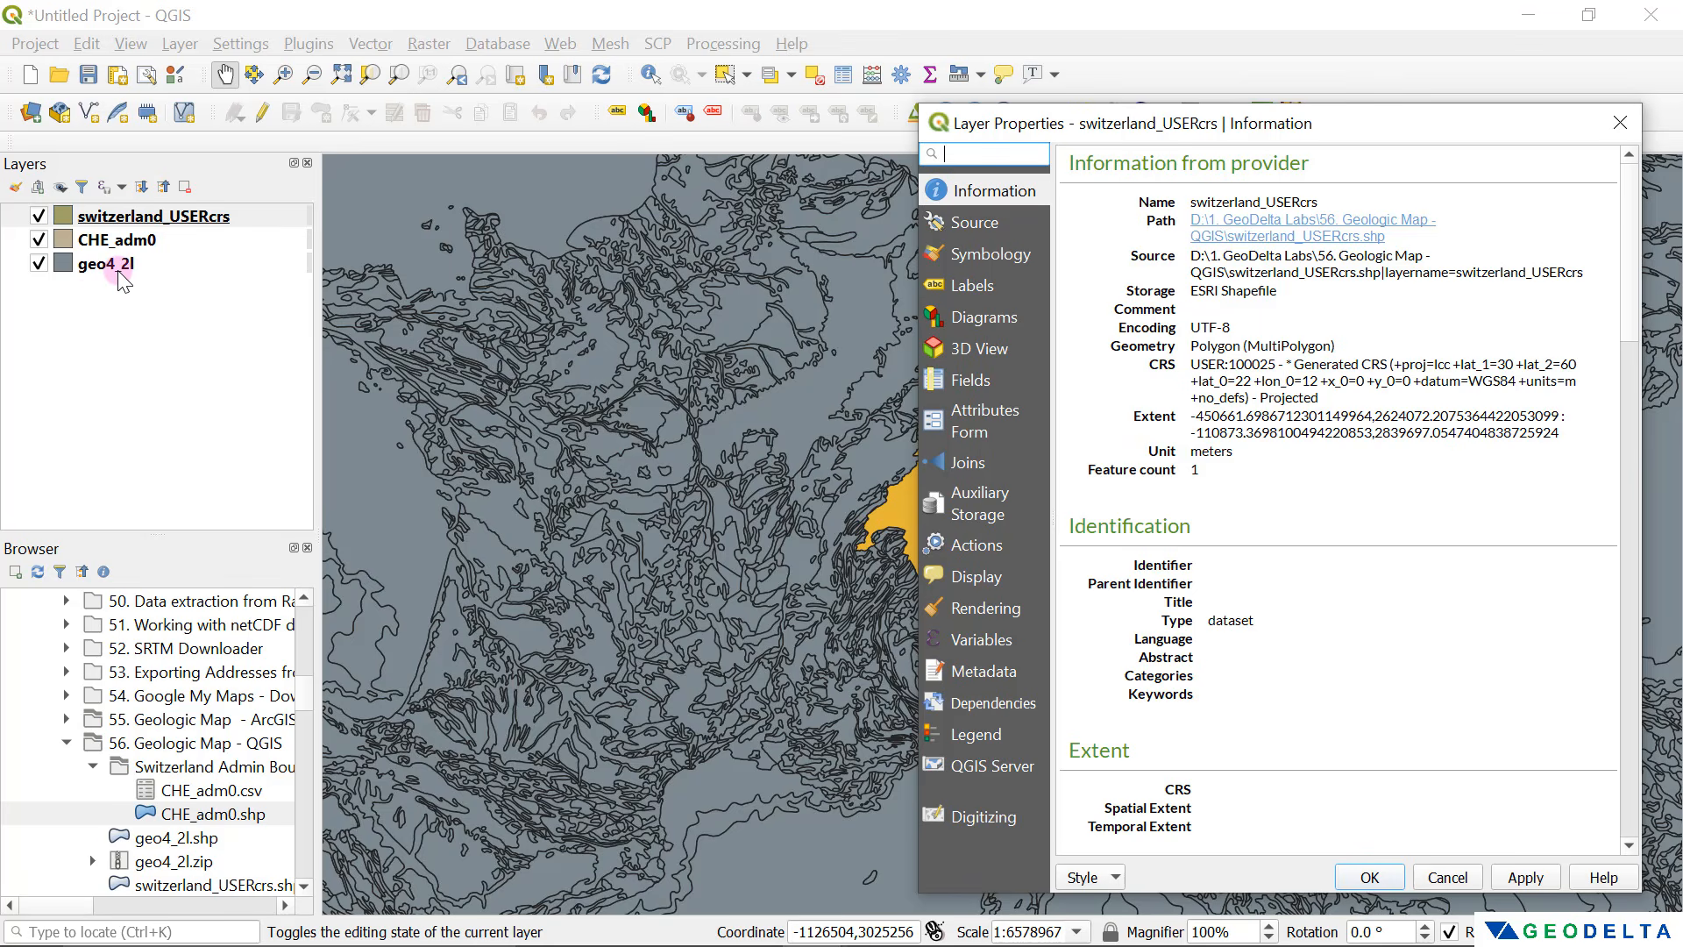
click(1621, 122)
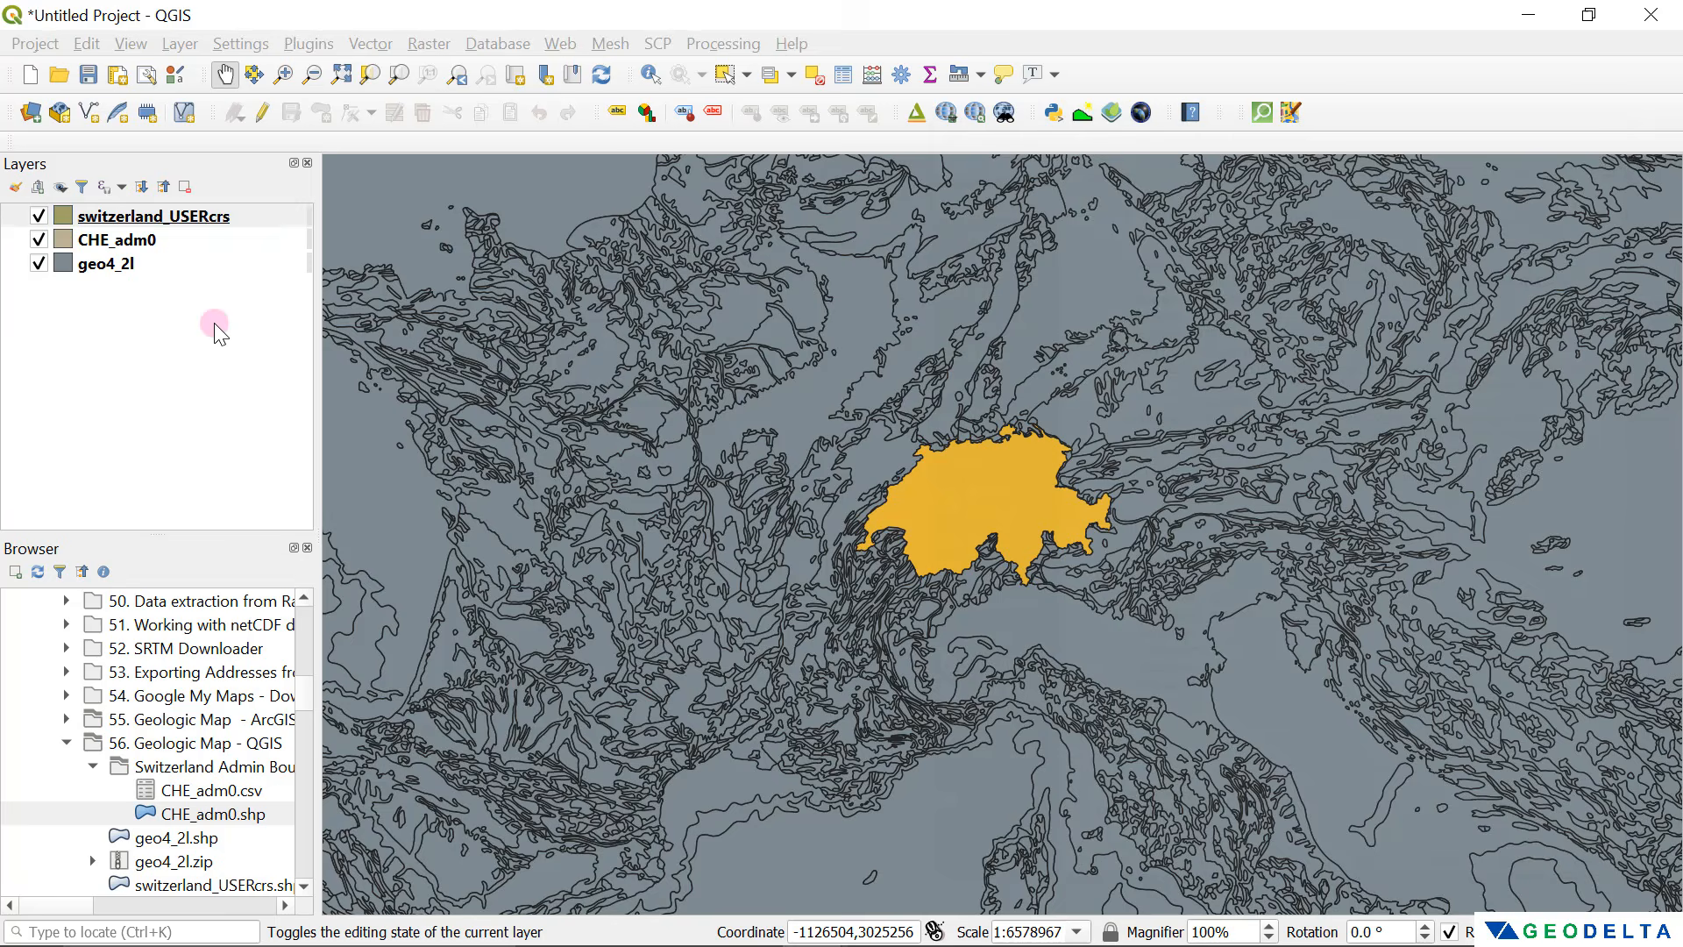
Step: Hide the CHE_adm0 layer and show the Processing Toolbox
click(37, 240)
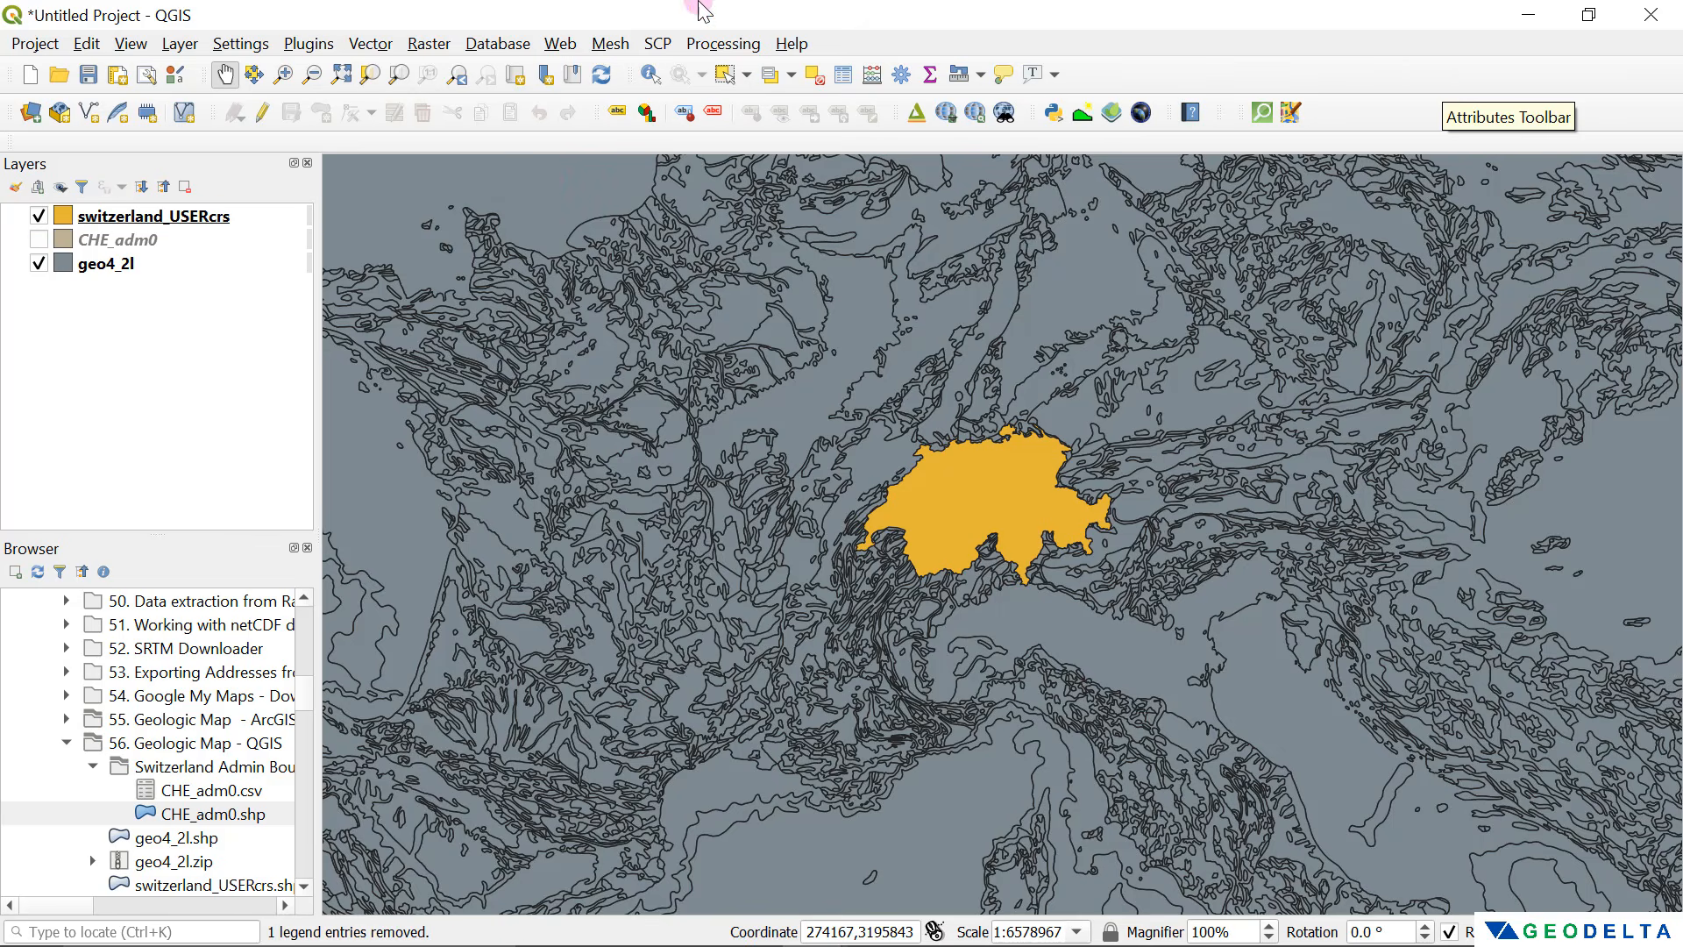
click(717, 49)
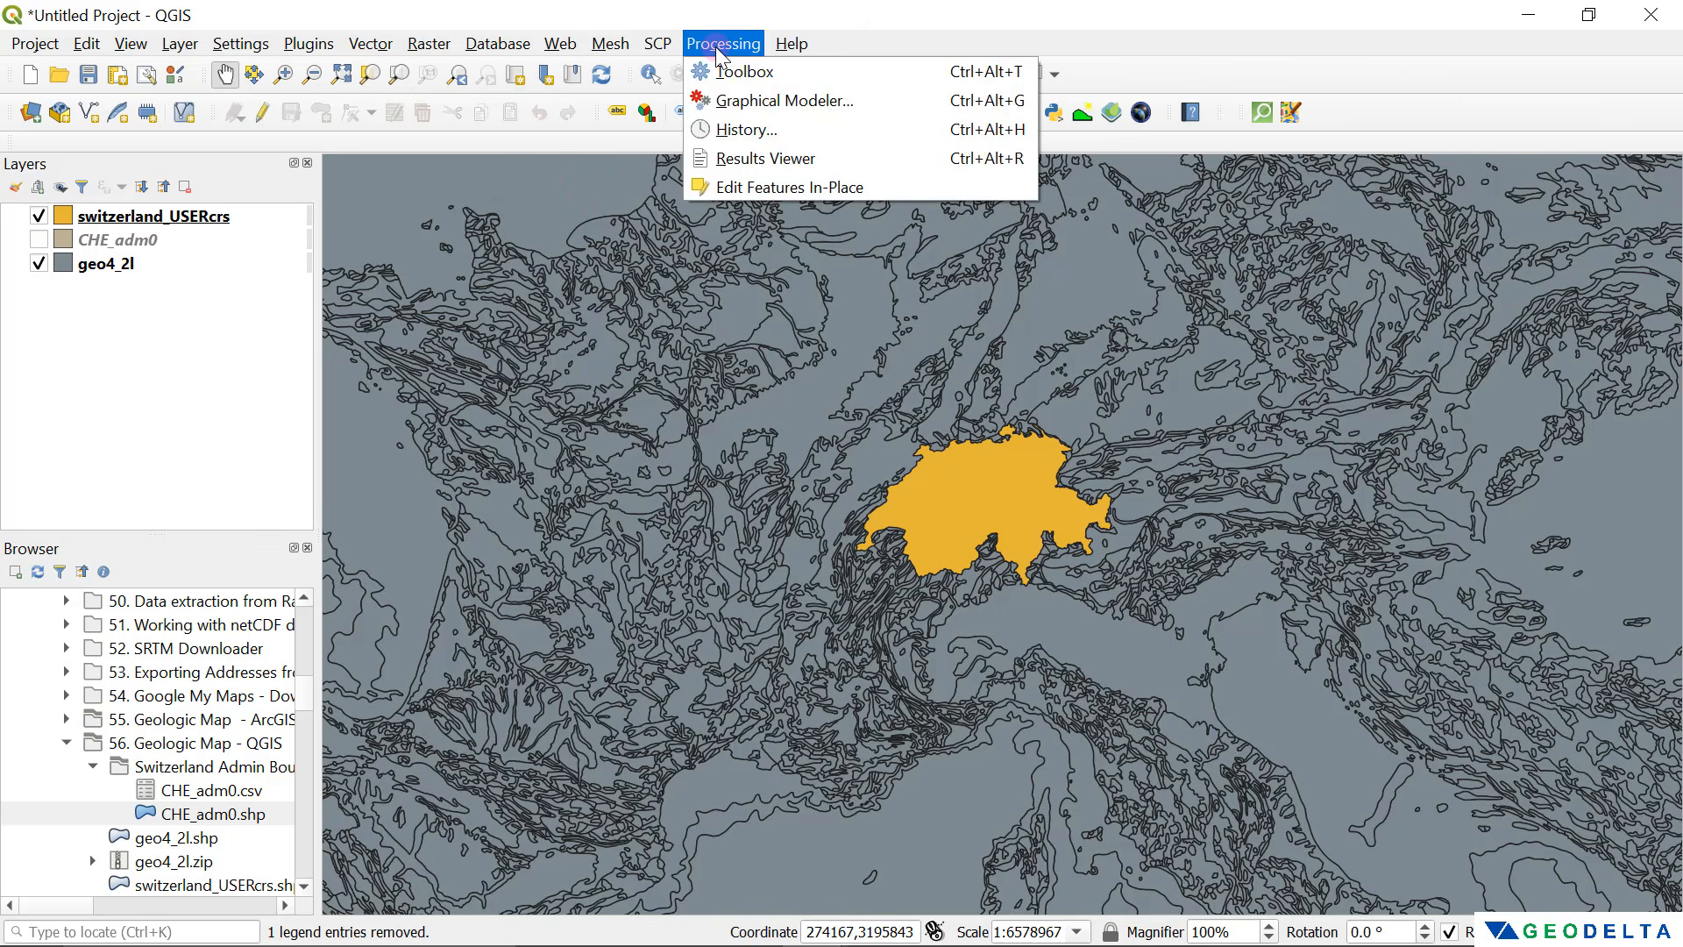
click(760, 75)
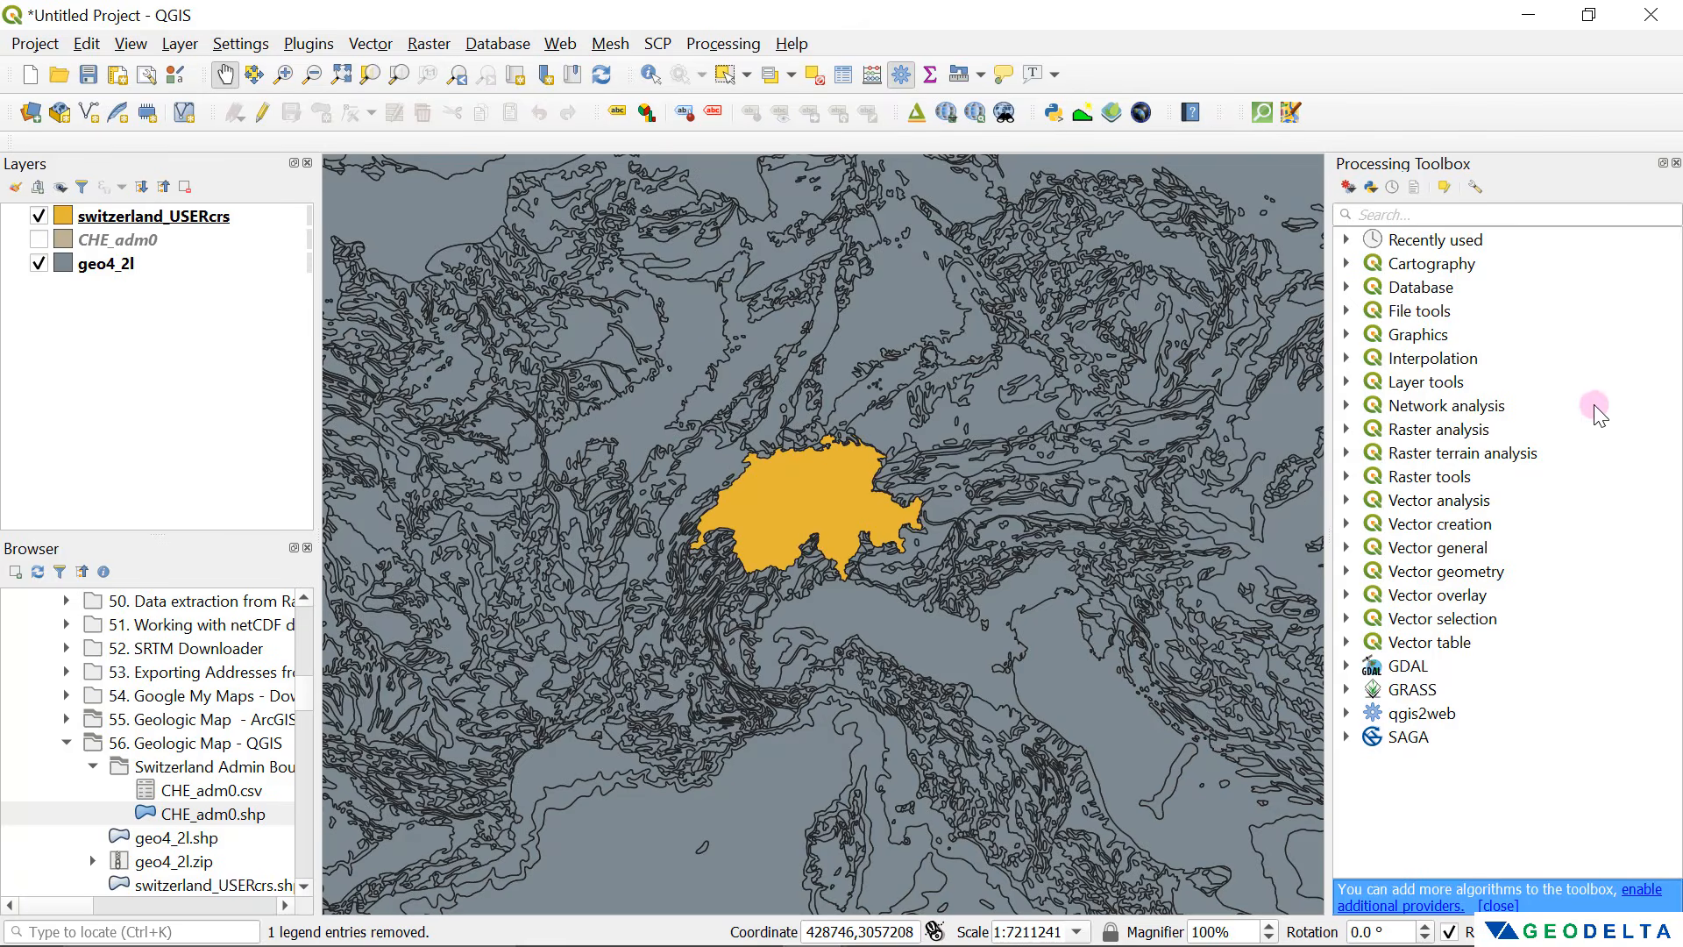
Step: Search the processing algorithms for "intersect" and open the SAGA Intersect tool for vector polygons
click(1464, 214)
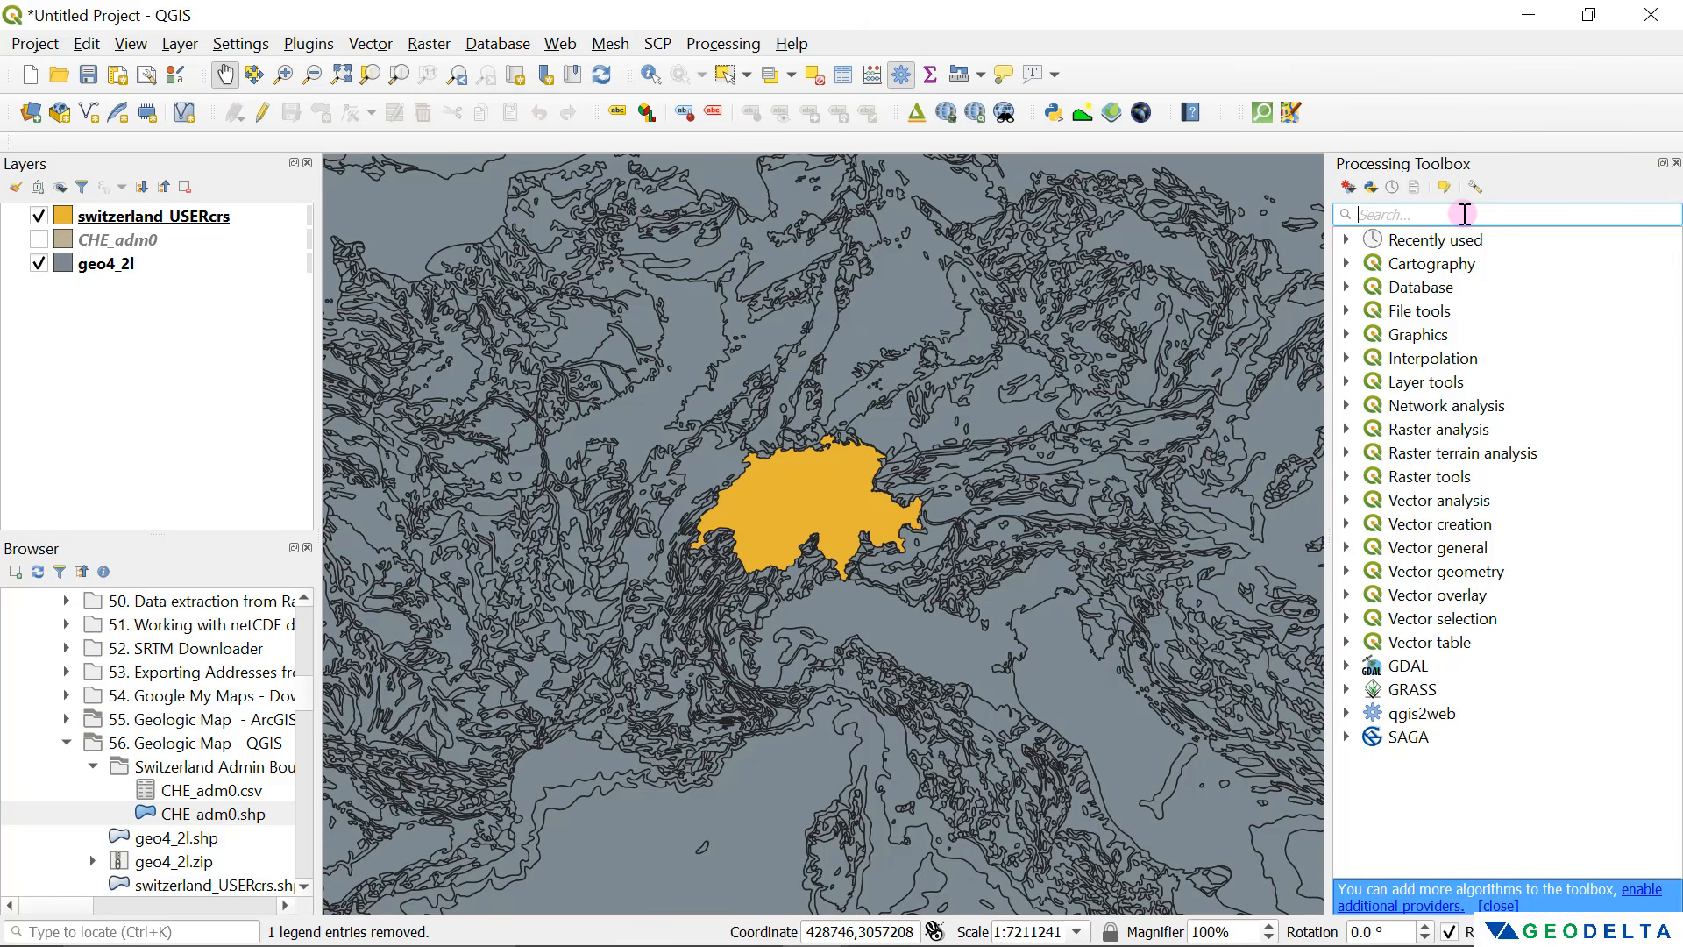
text(intersection)
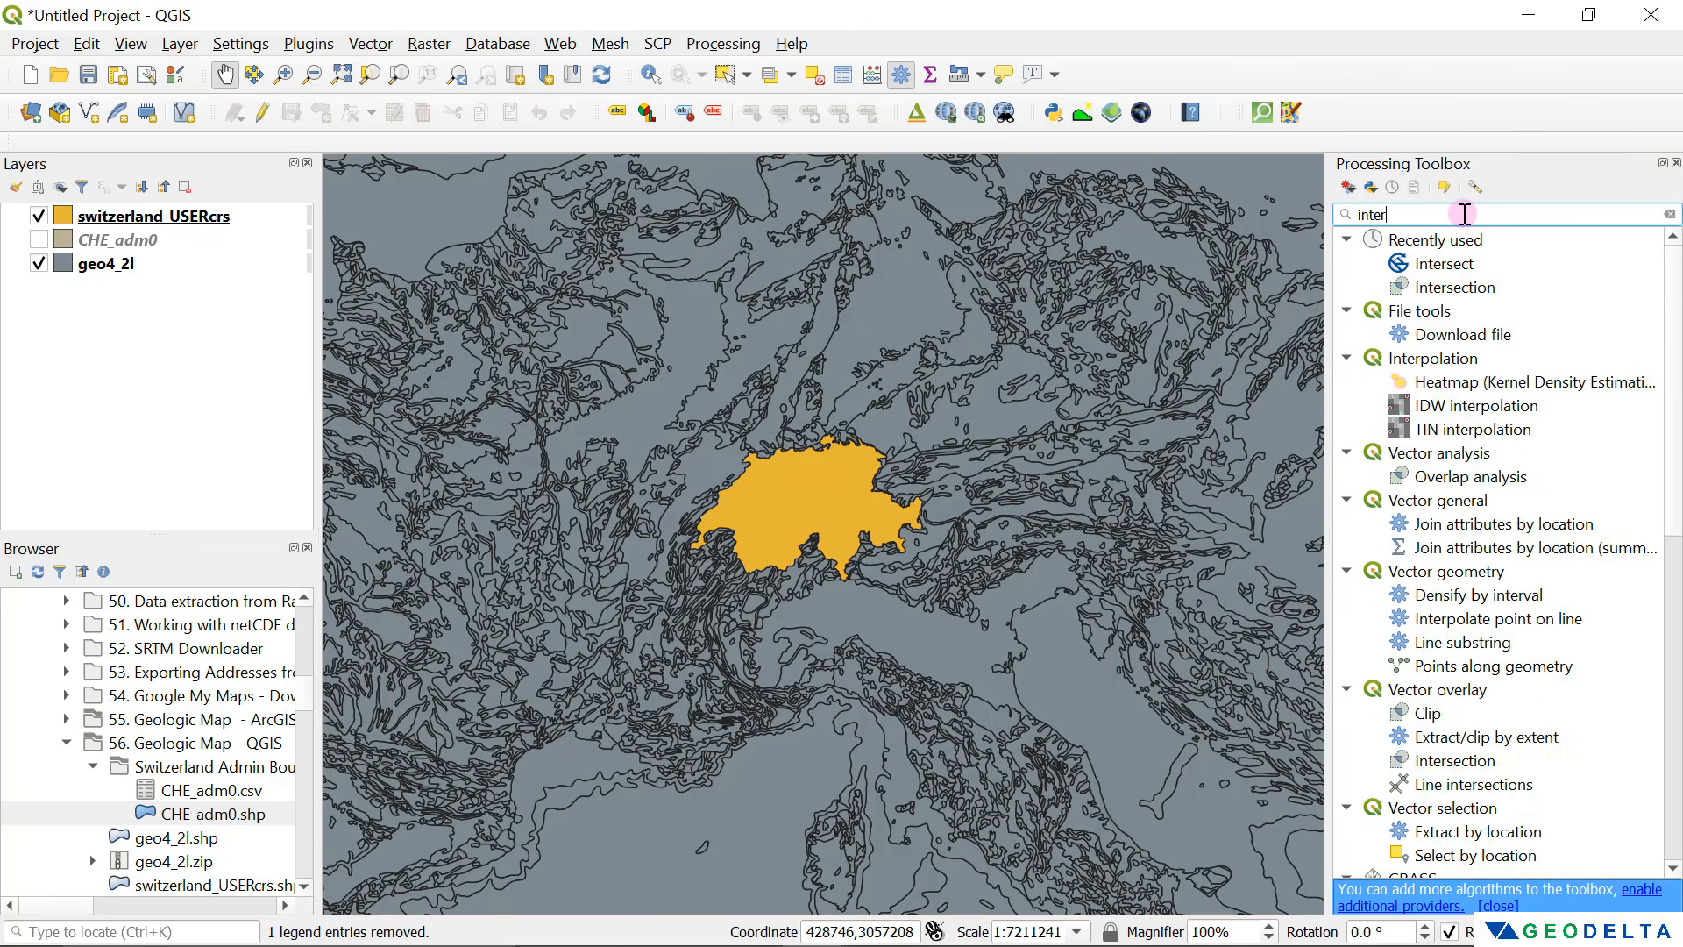
key(BackSpace)
key(BackSpace)
key(BackSpace)
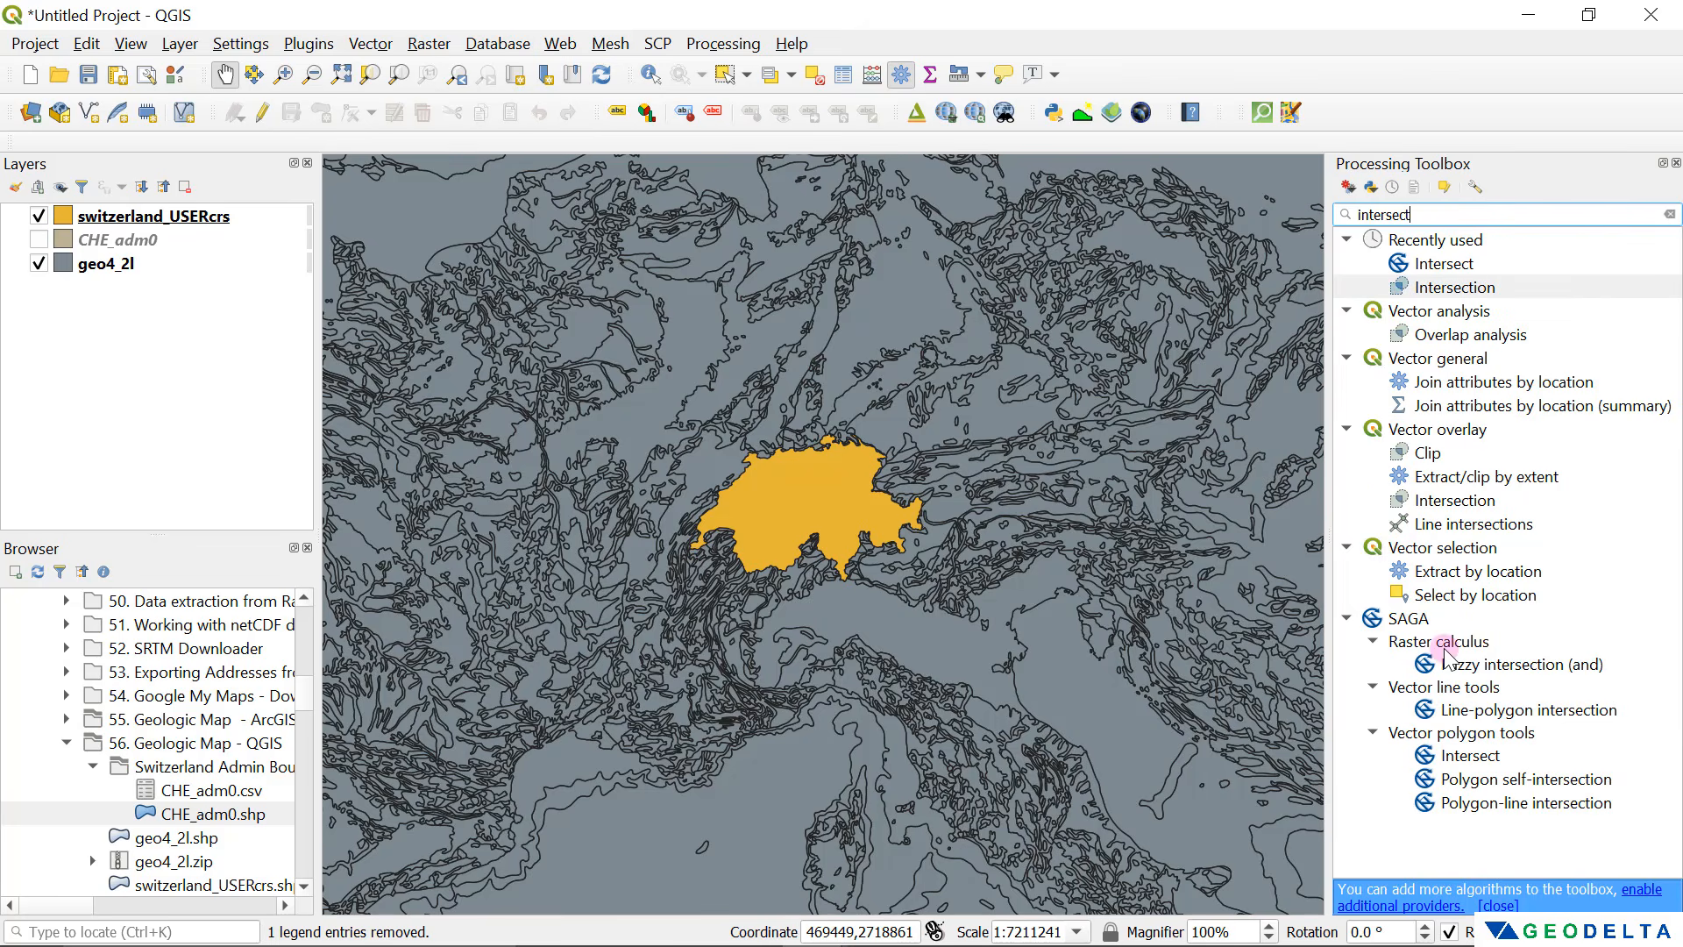
click(1458, 618)
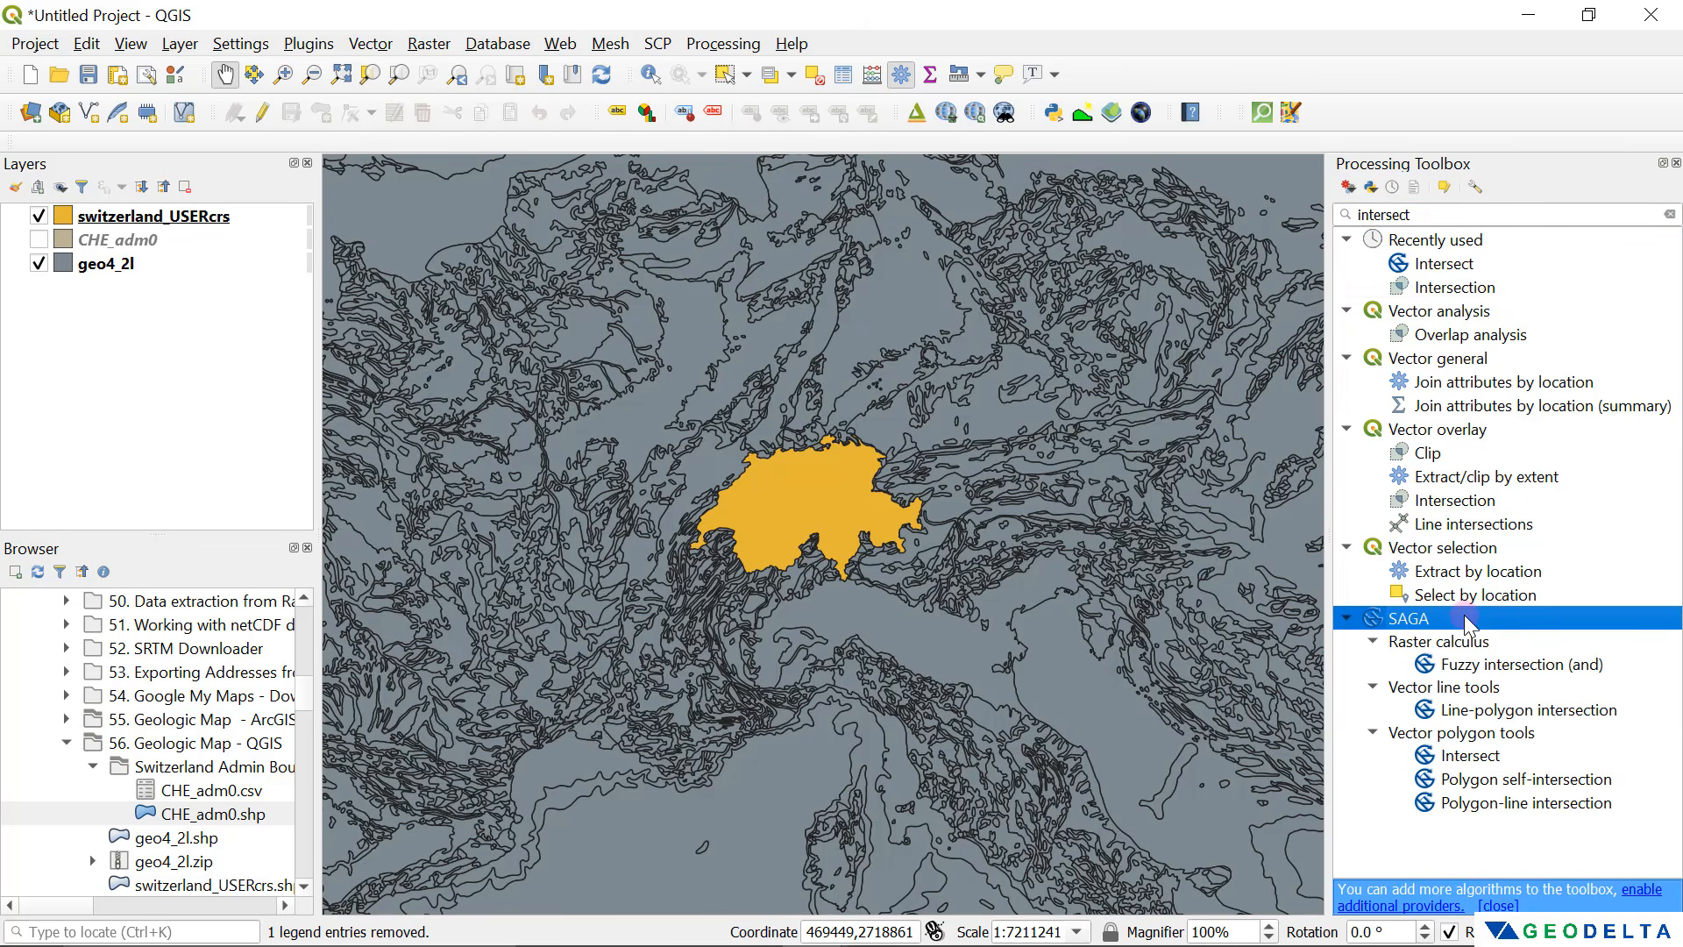
click(1480, 760)
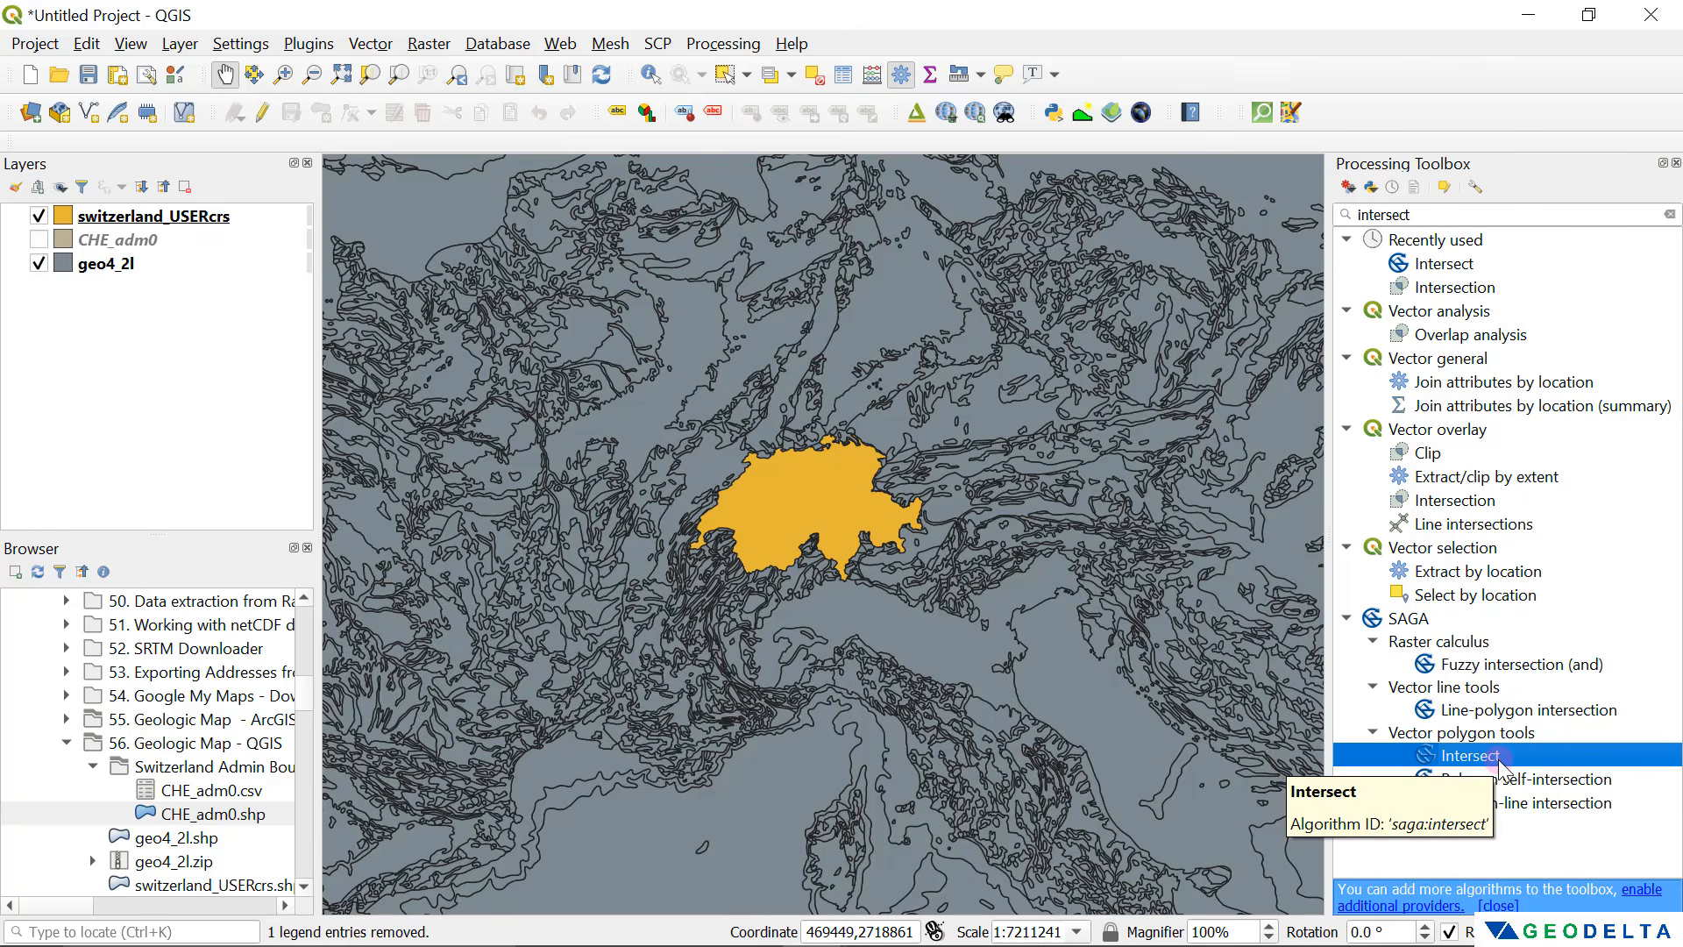
double_click(1492, 754)
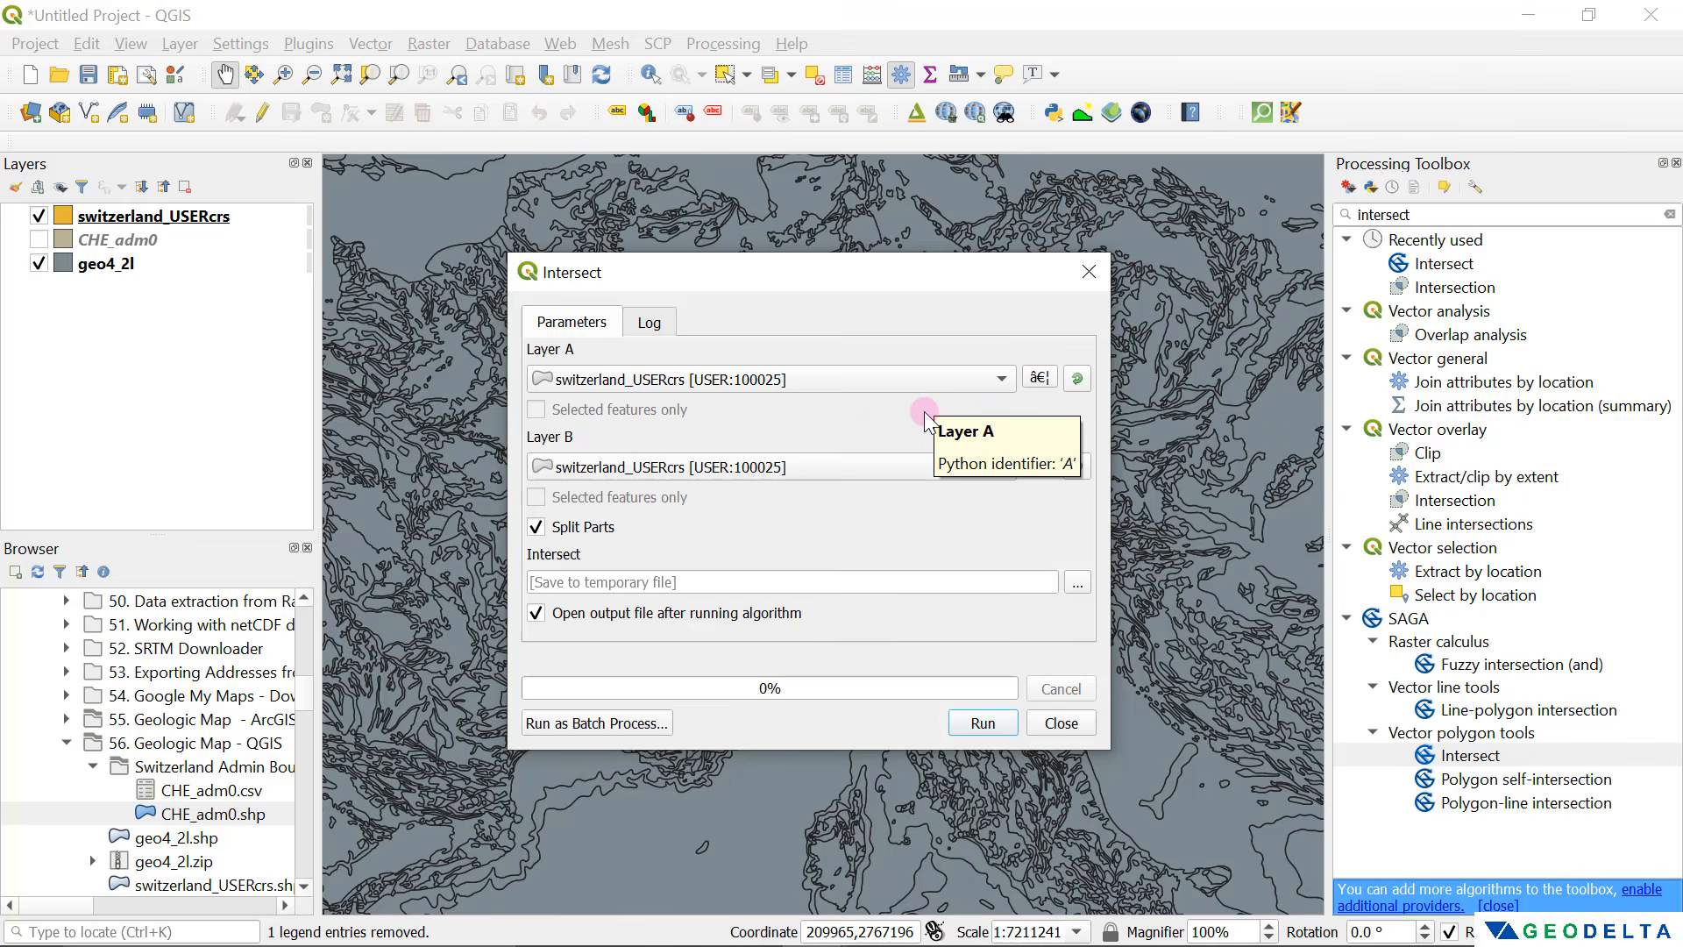
Step: Run Intersect with geo4_2l as Layer A and switzerland_USERcrs as Layer B, keeping the output as a temporary file, and close the tool
click(767, 381)
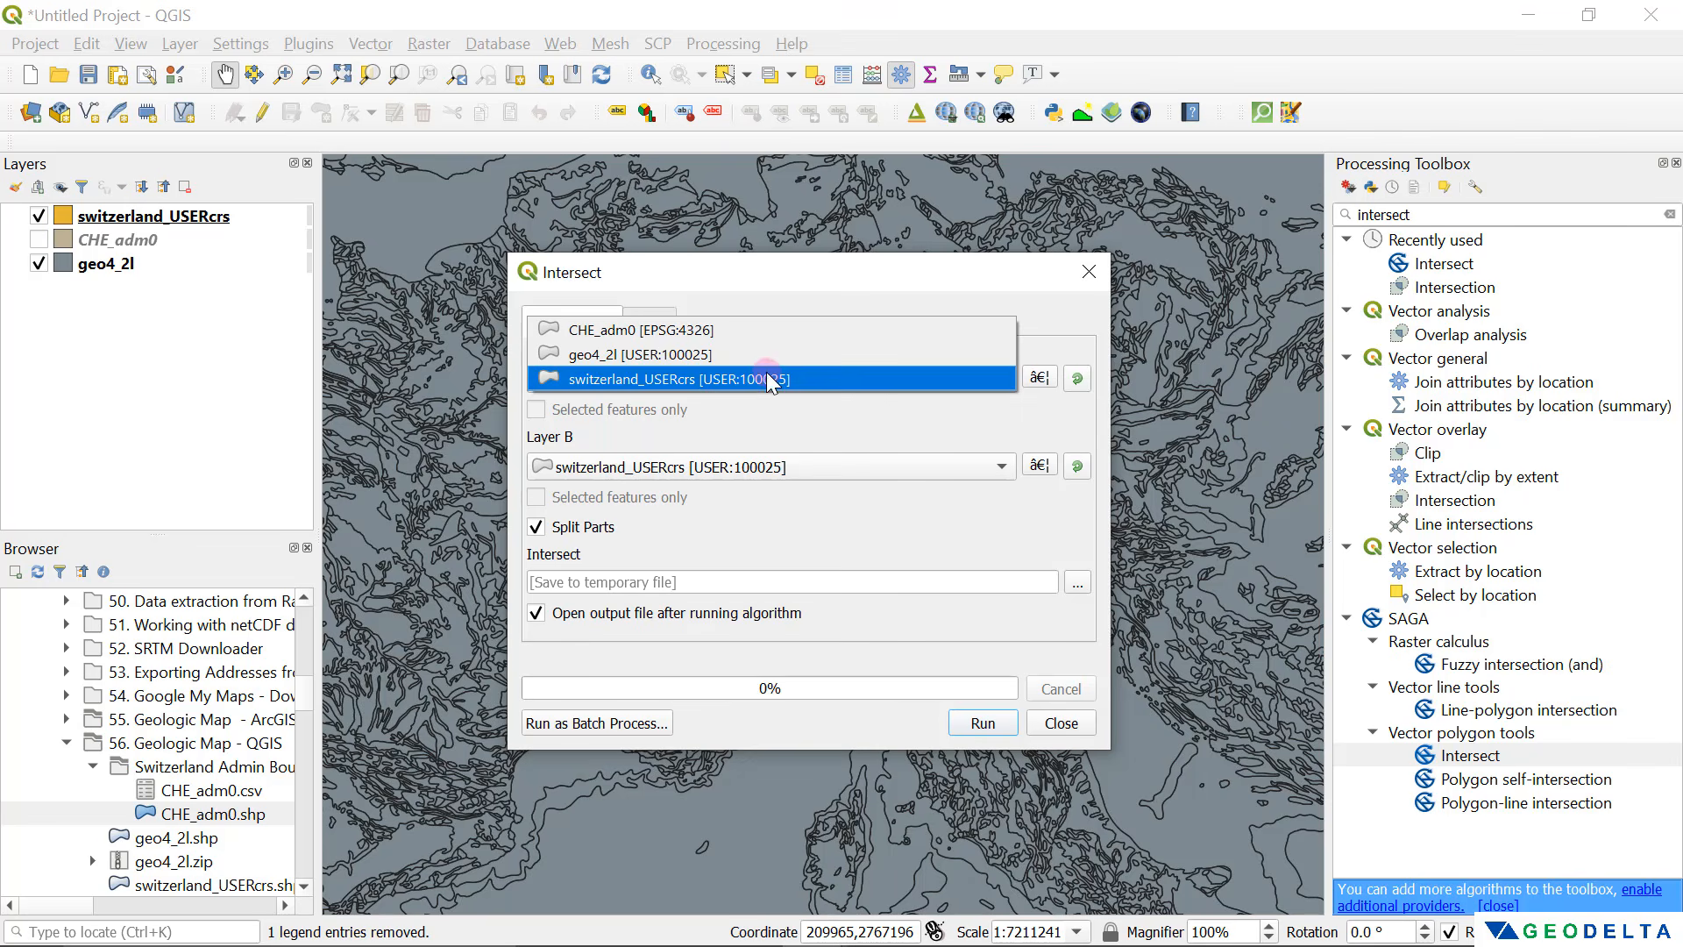
click(768, 354)
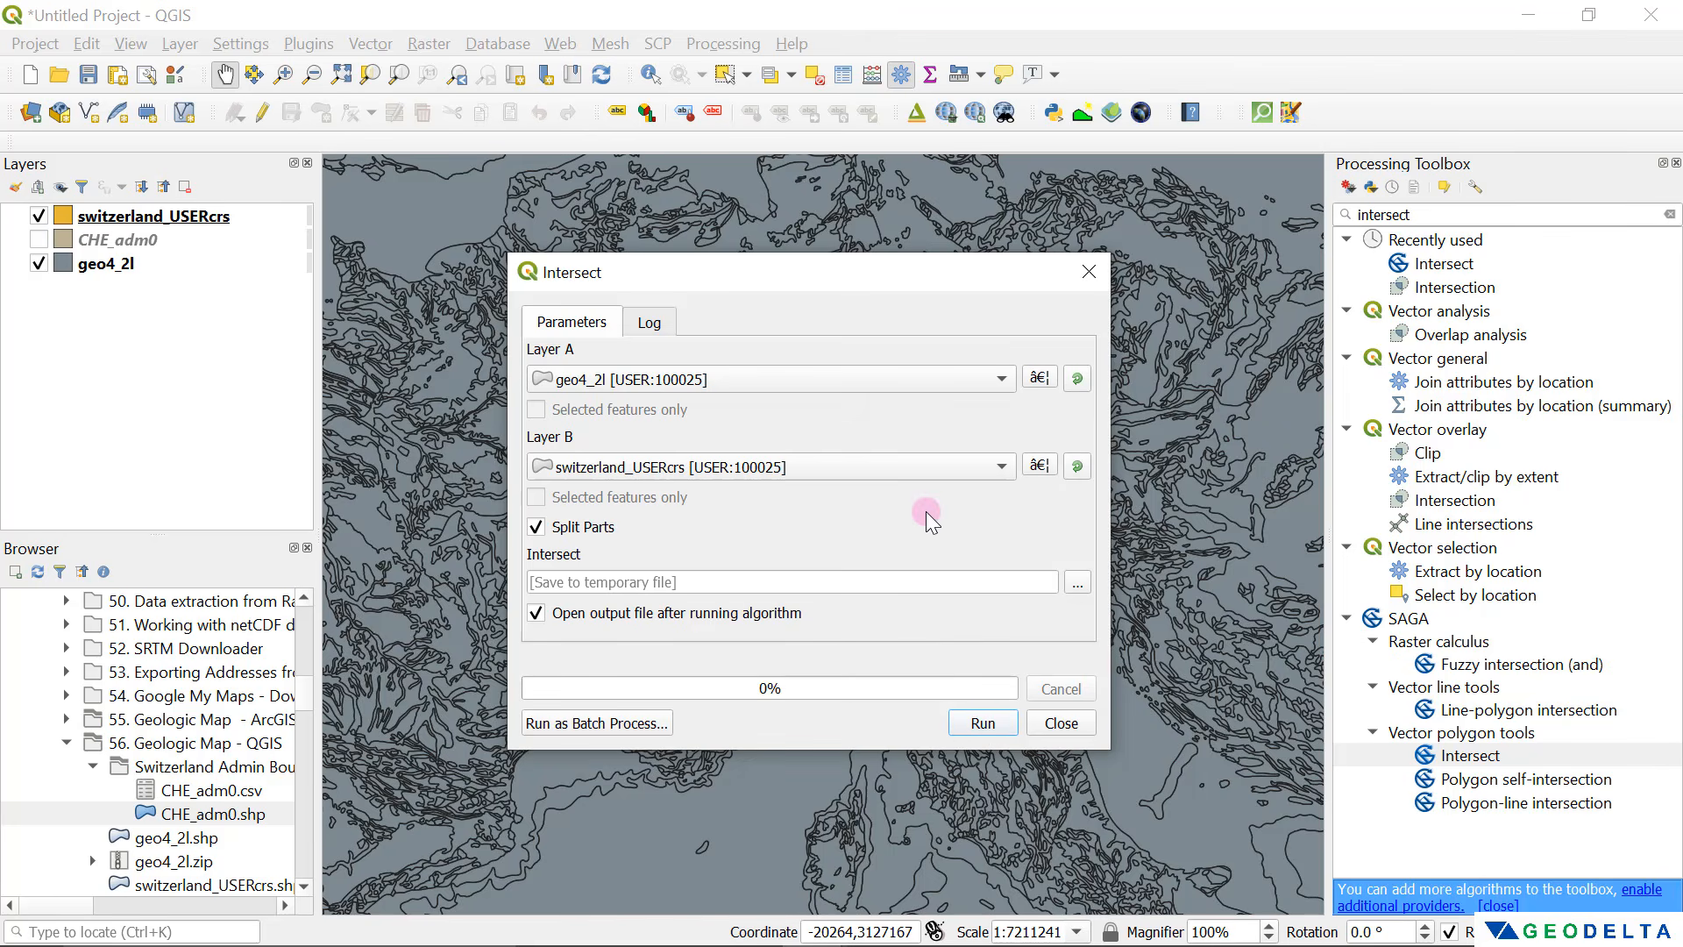
click(982, 724)
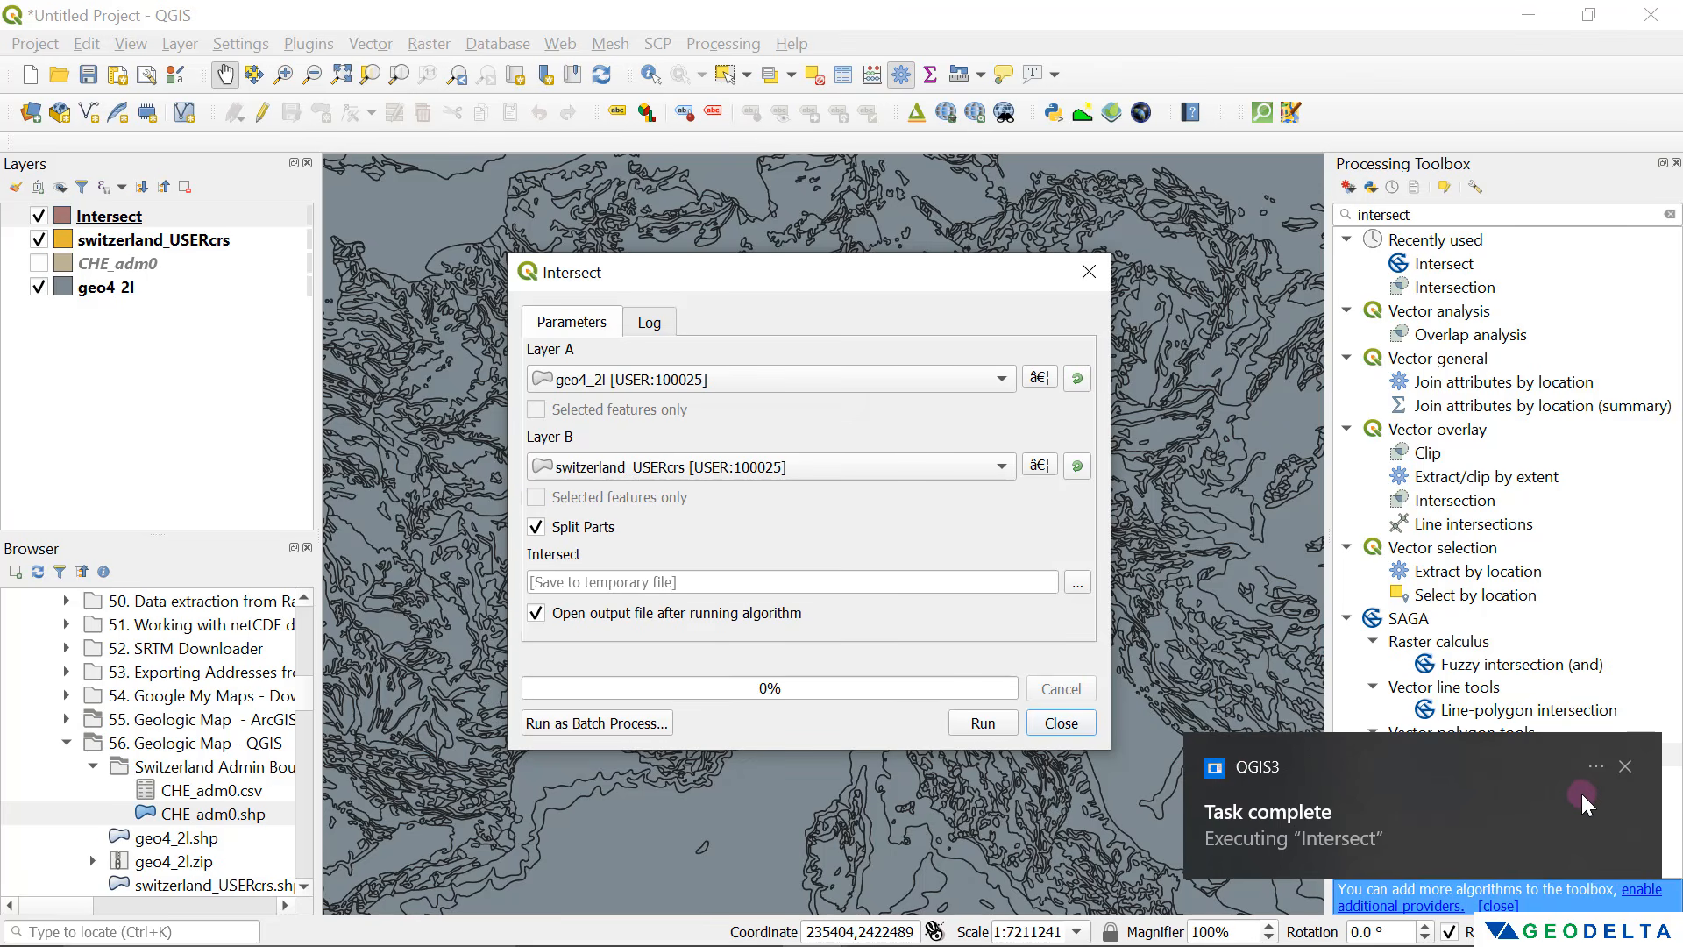
click(1625, 766)
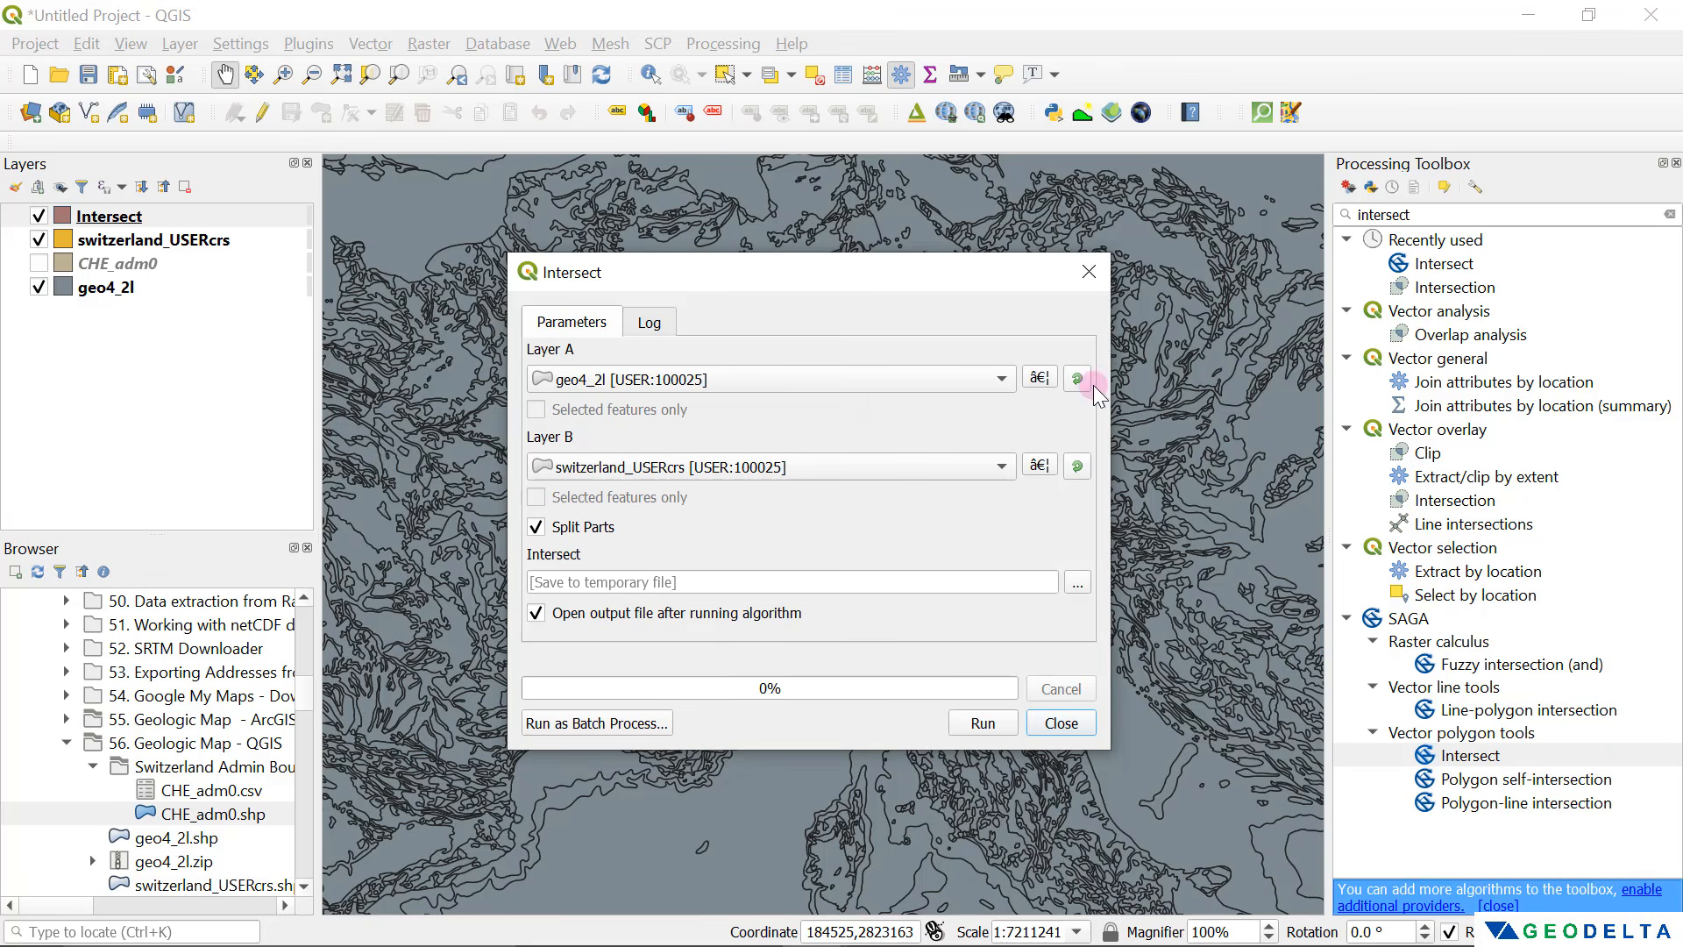
click(1088, 272)
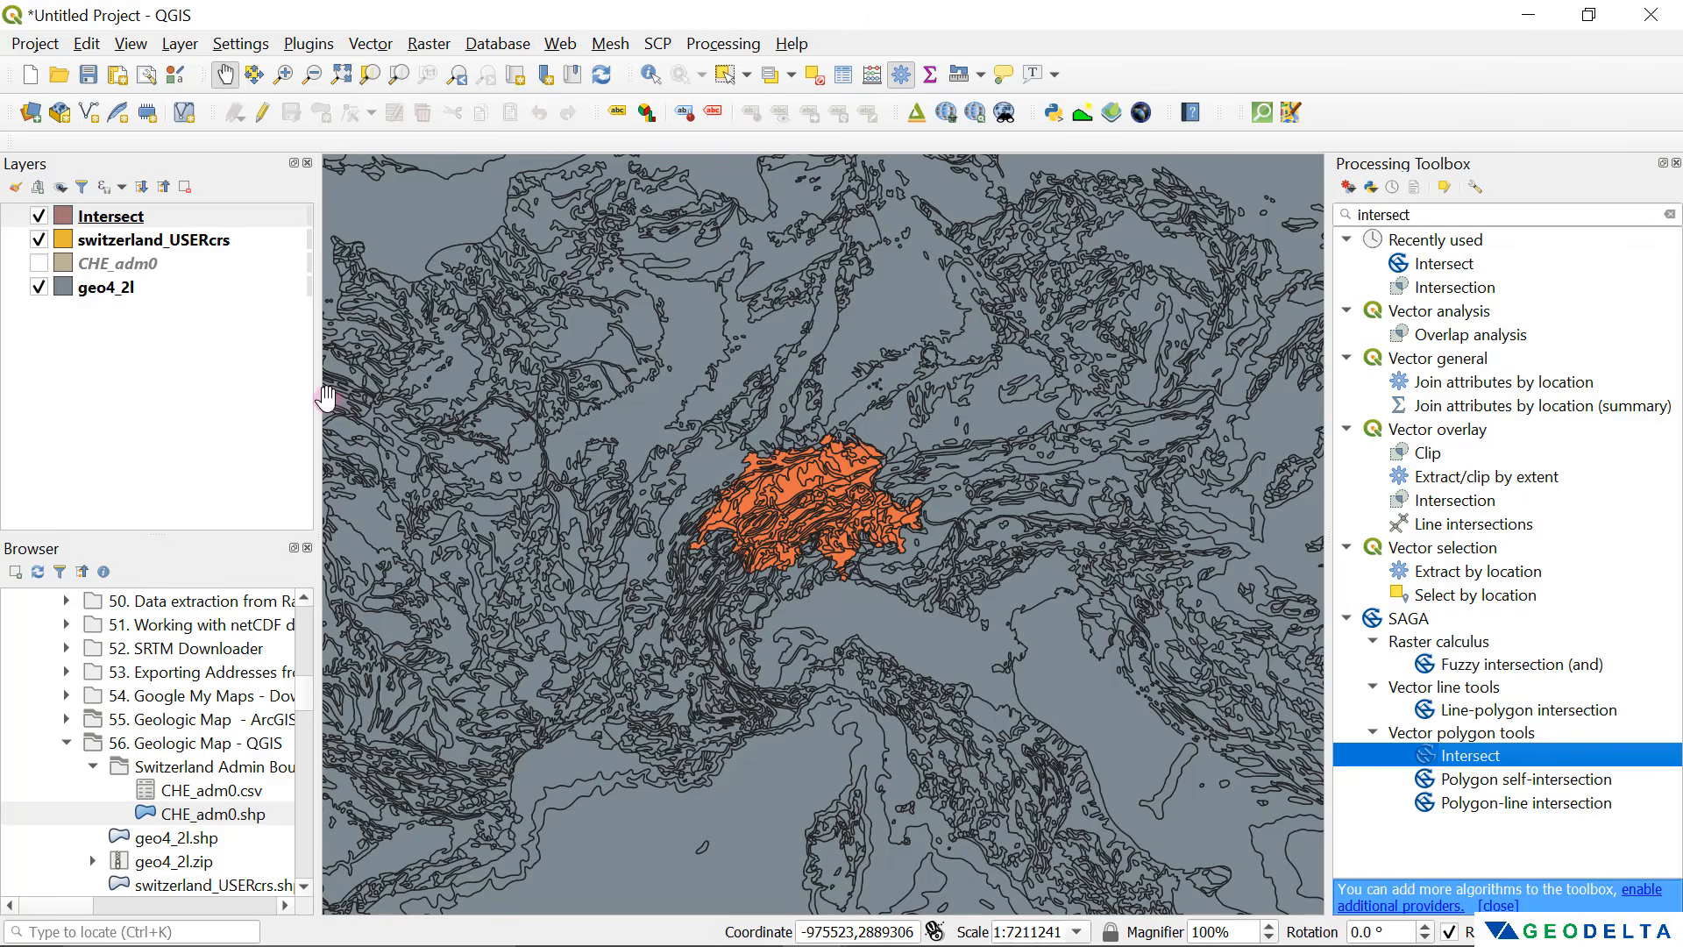
Step: Hide the switzerland_USERcrs and geo4_2l layers to leave only Intersect displayed, and narrow the layer list to enlarge the map
scroll(818, 526, up, 1)
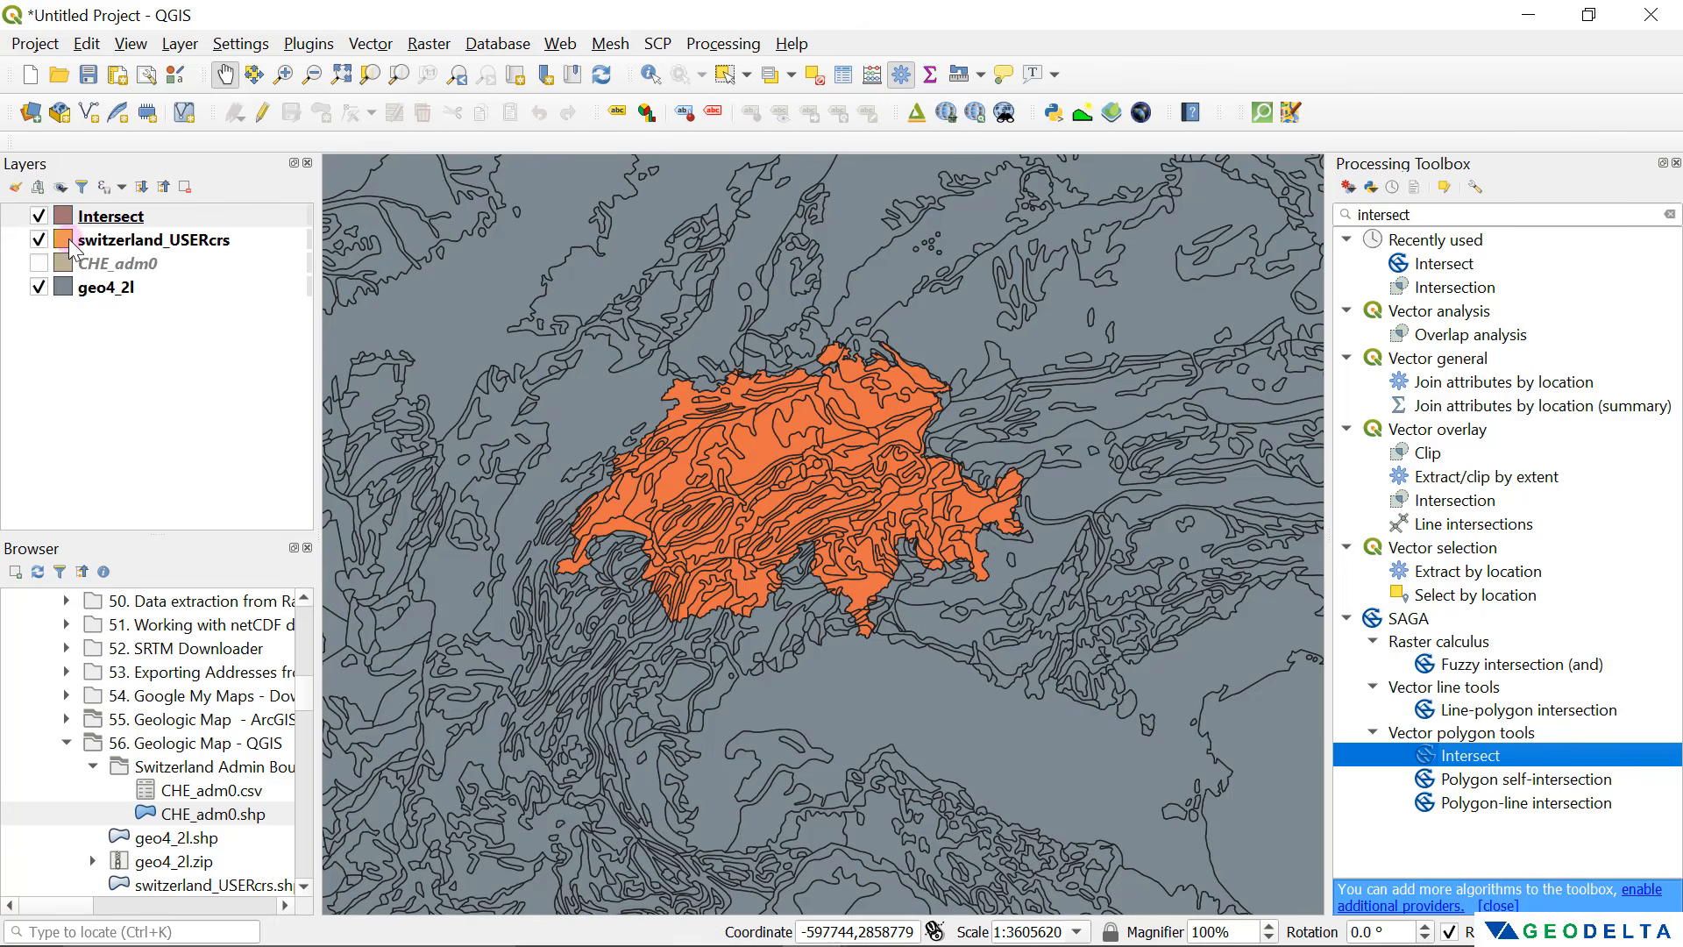
click(37, 241)
click(39, 287)
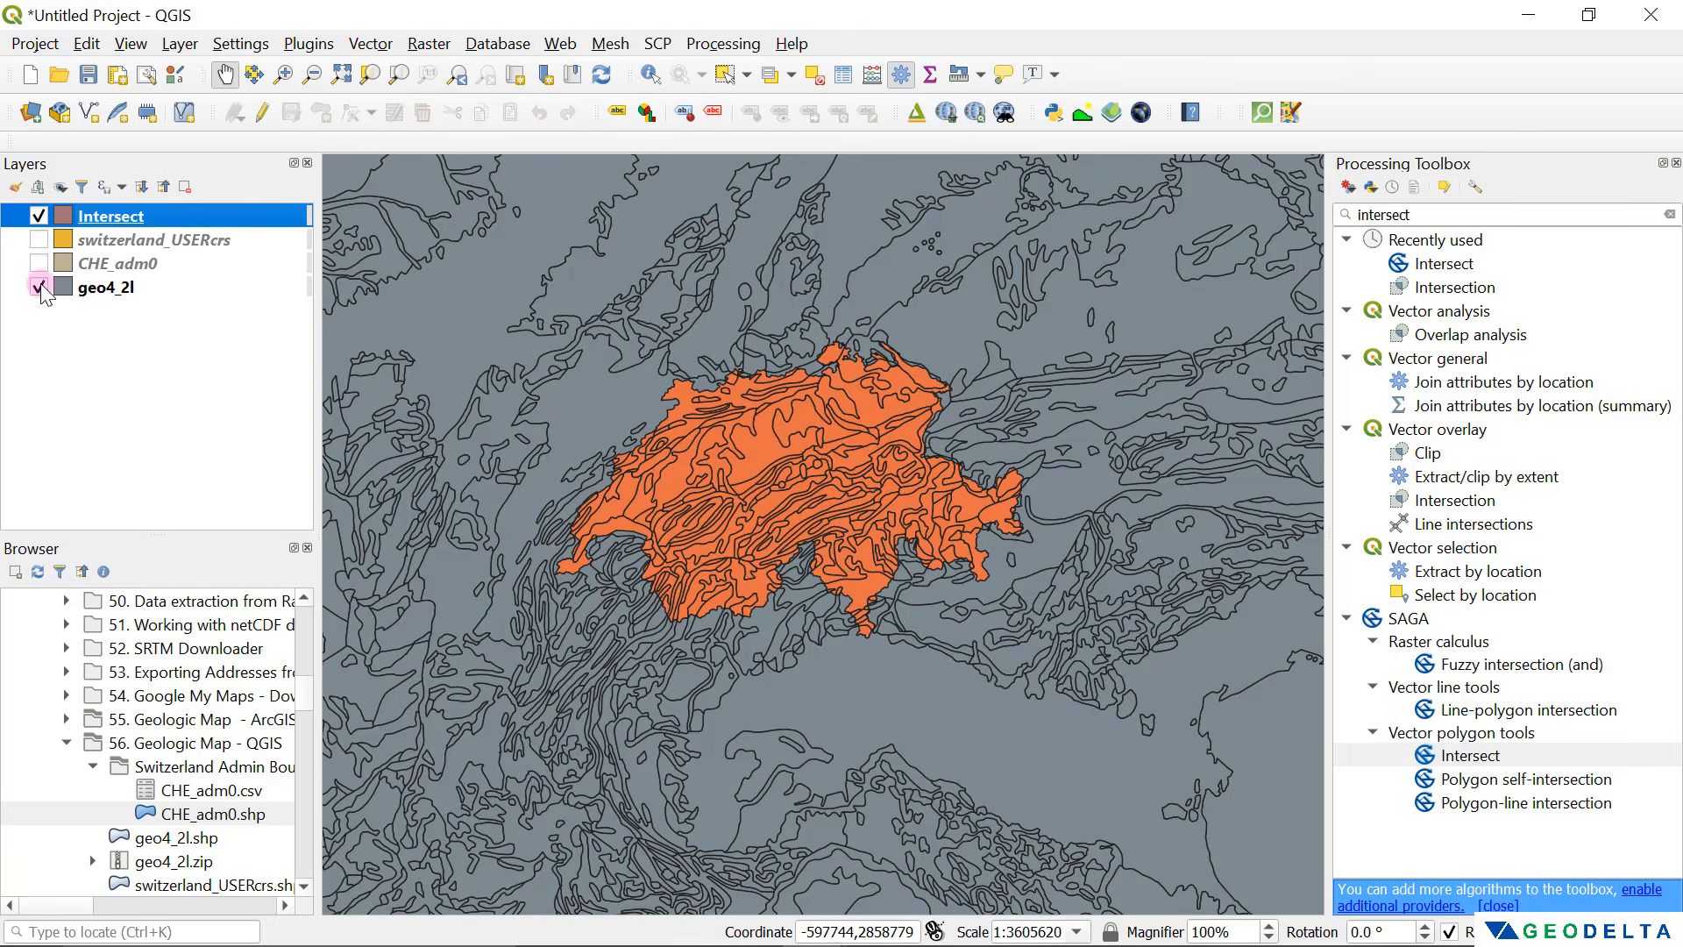
click(277, 353)
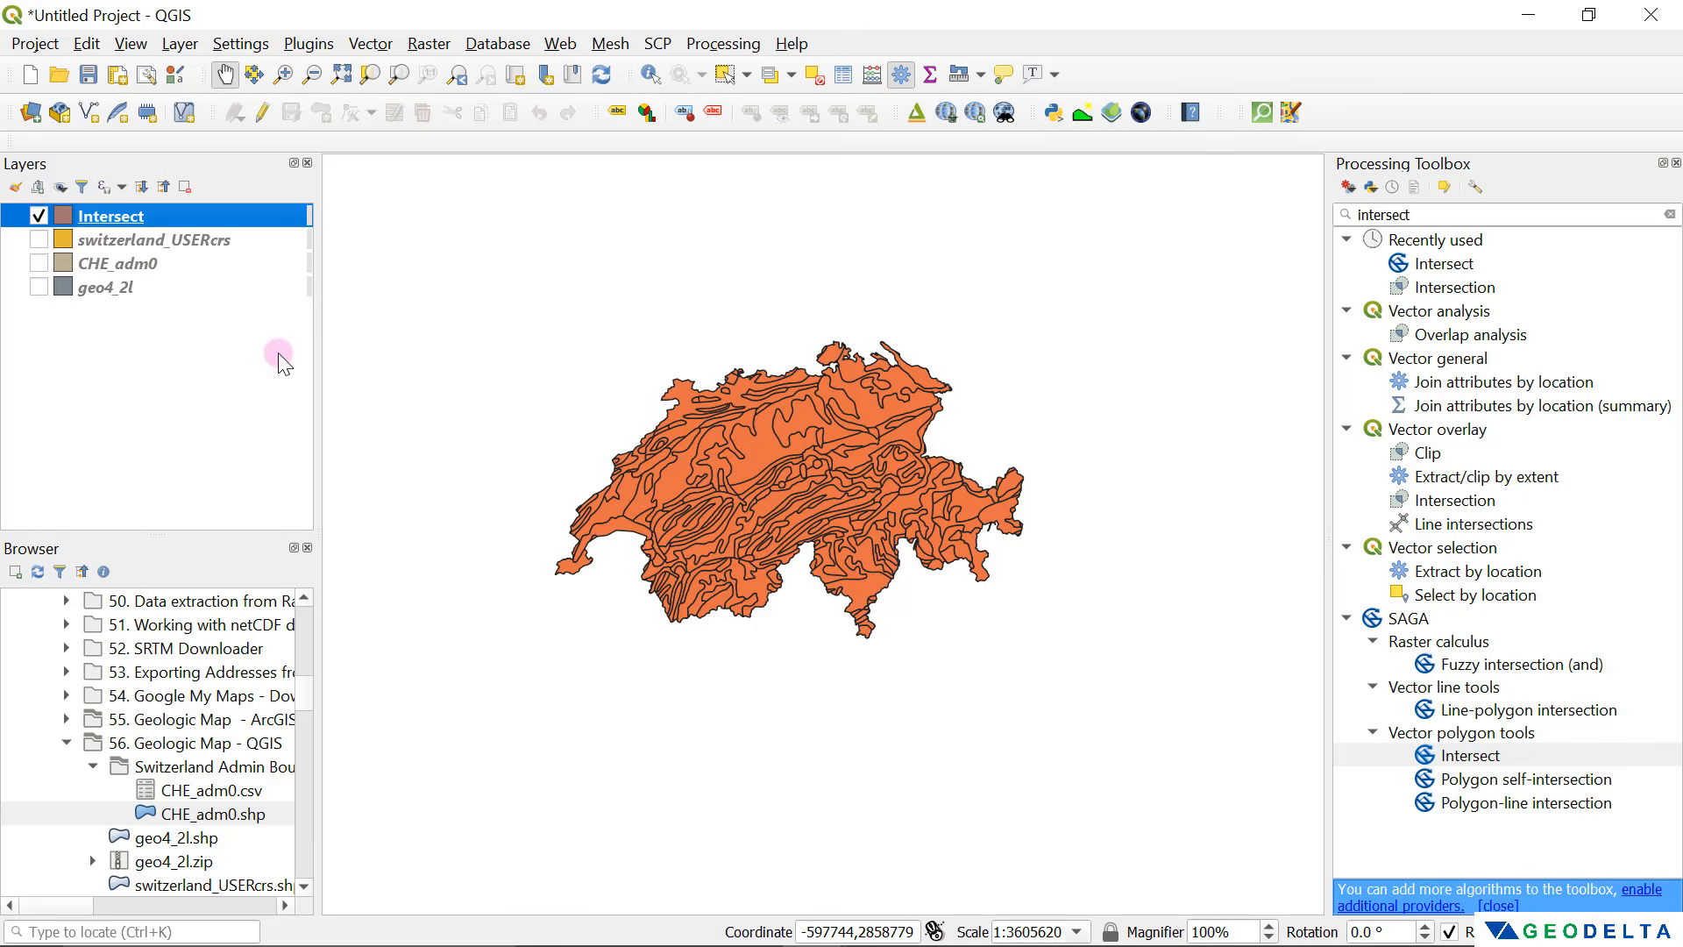
drag(318, 357, 263, 353)
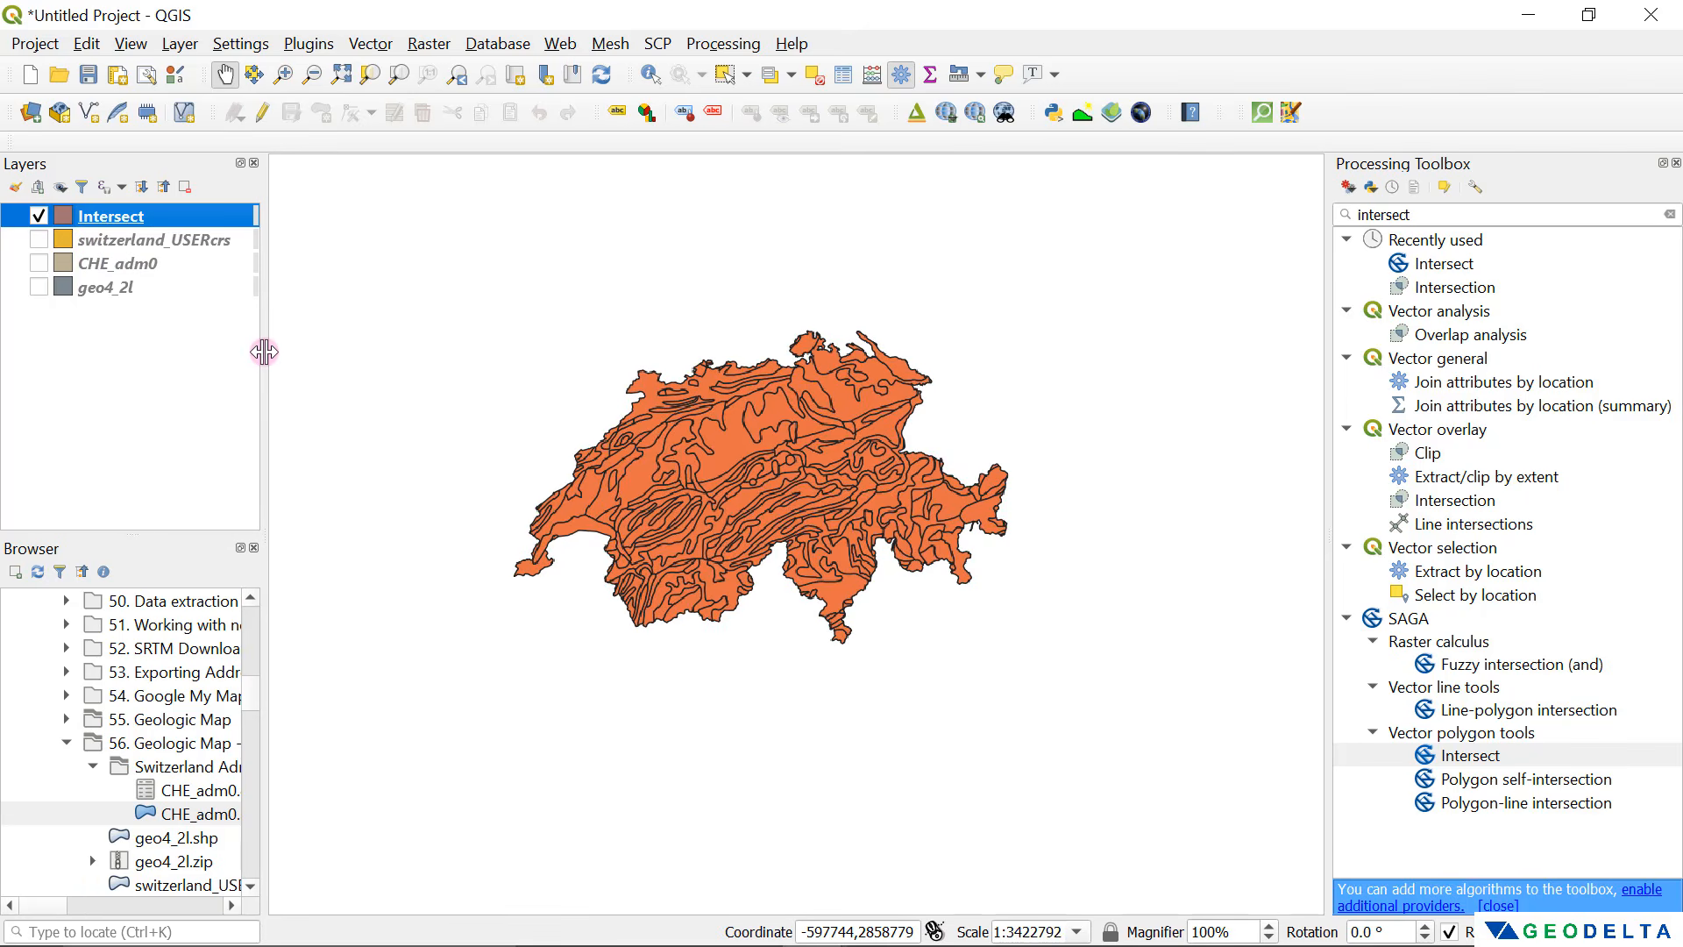
Step: Open the attribute table of the Intersect layer and examine its fields
right_click(172, 221)
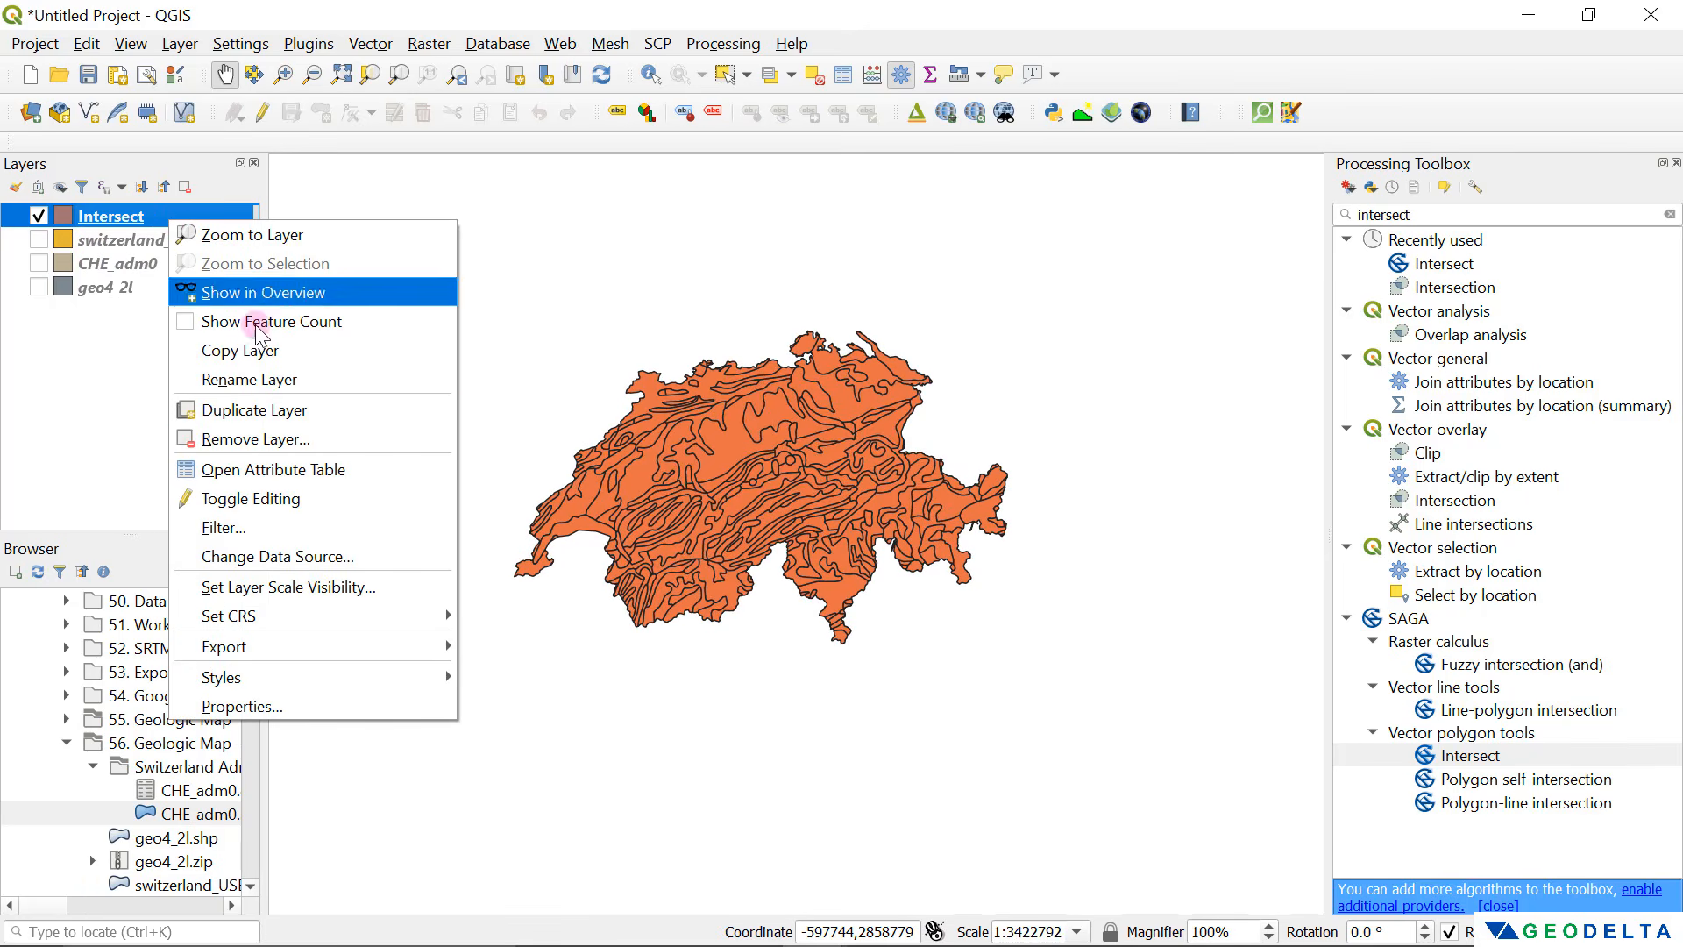
click(302, 469)
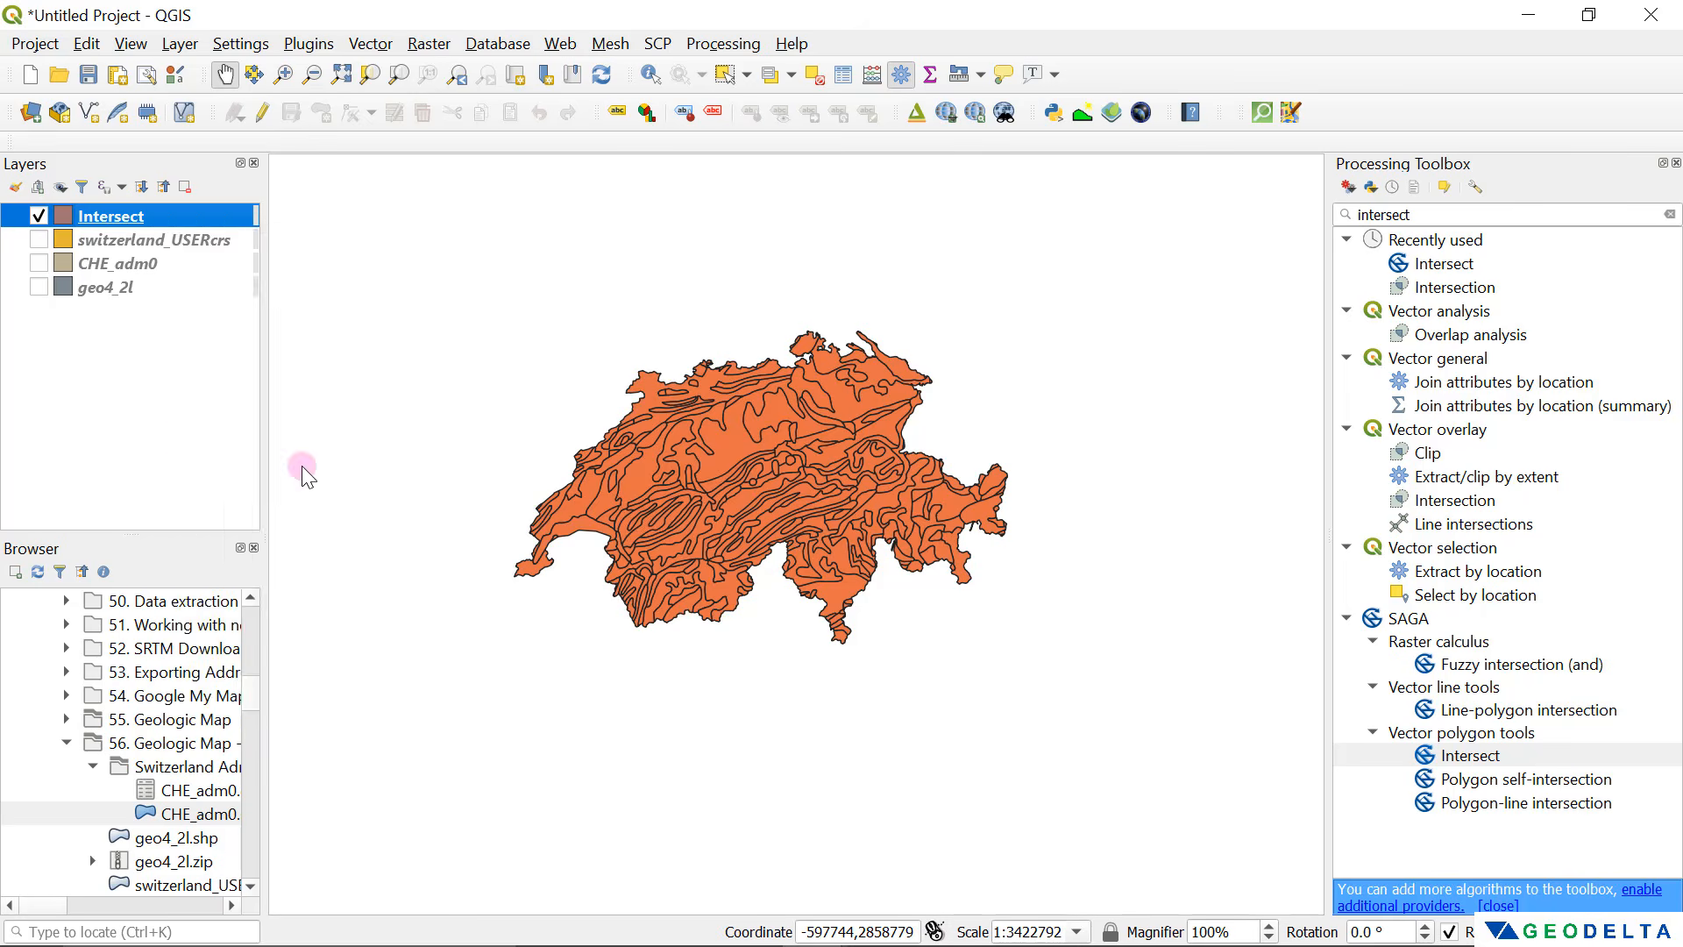
drag(595, 165, 803, 125)
drag(628, 773, 309, 749)
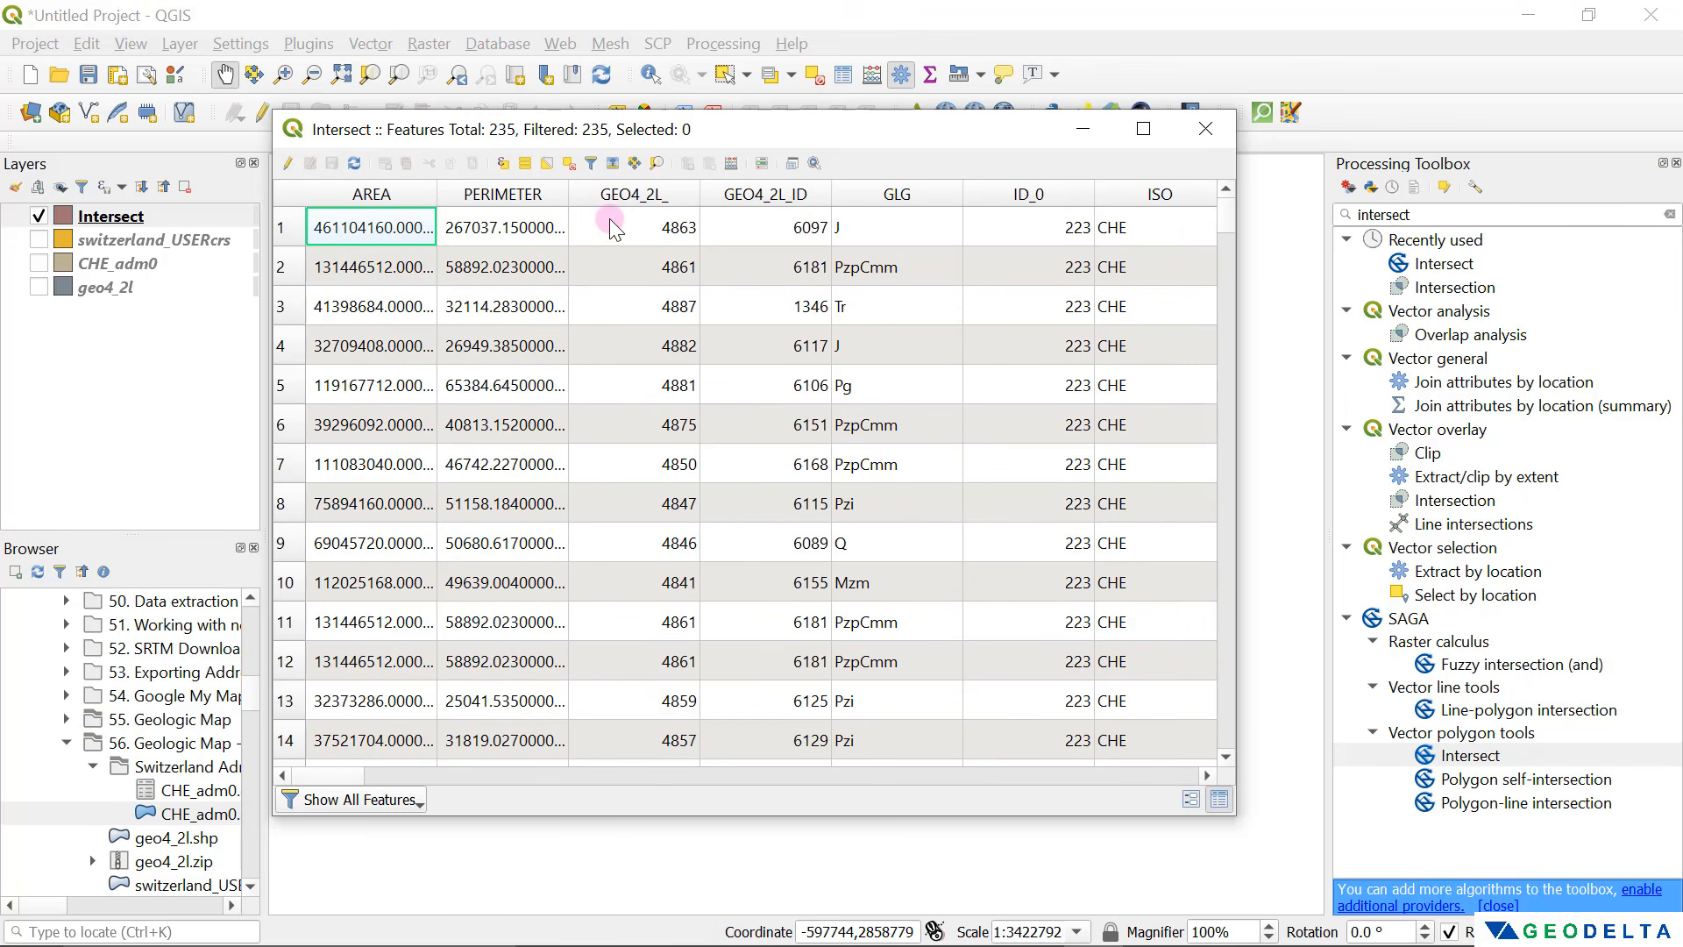
drag(341, 775, 289, 780)
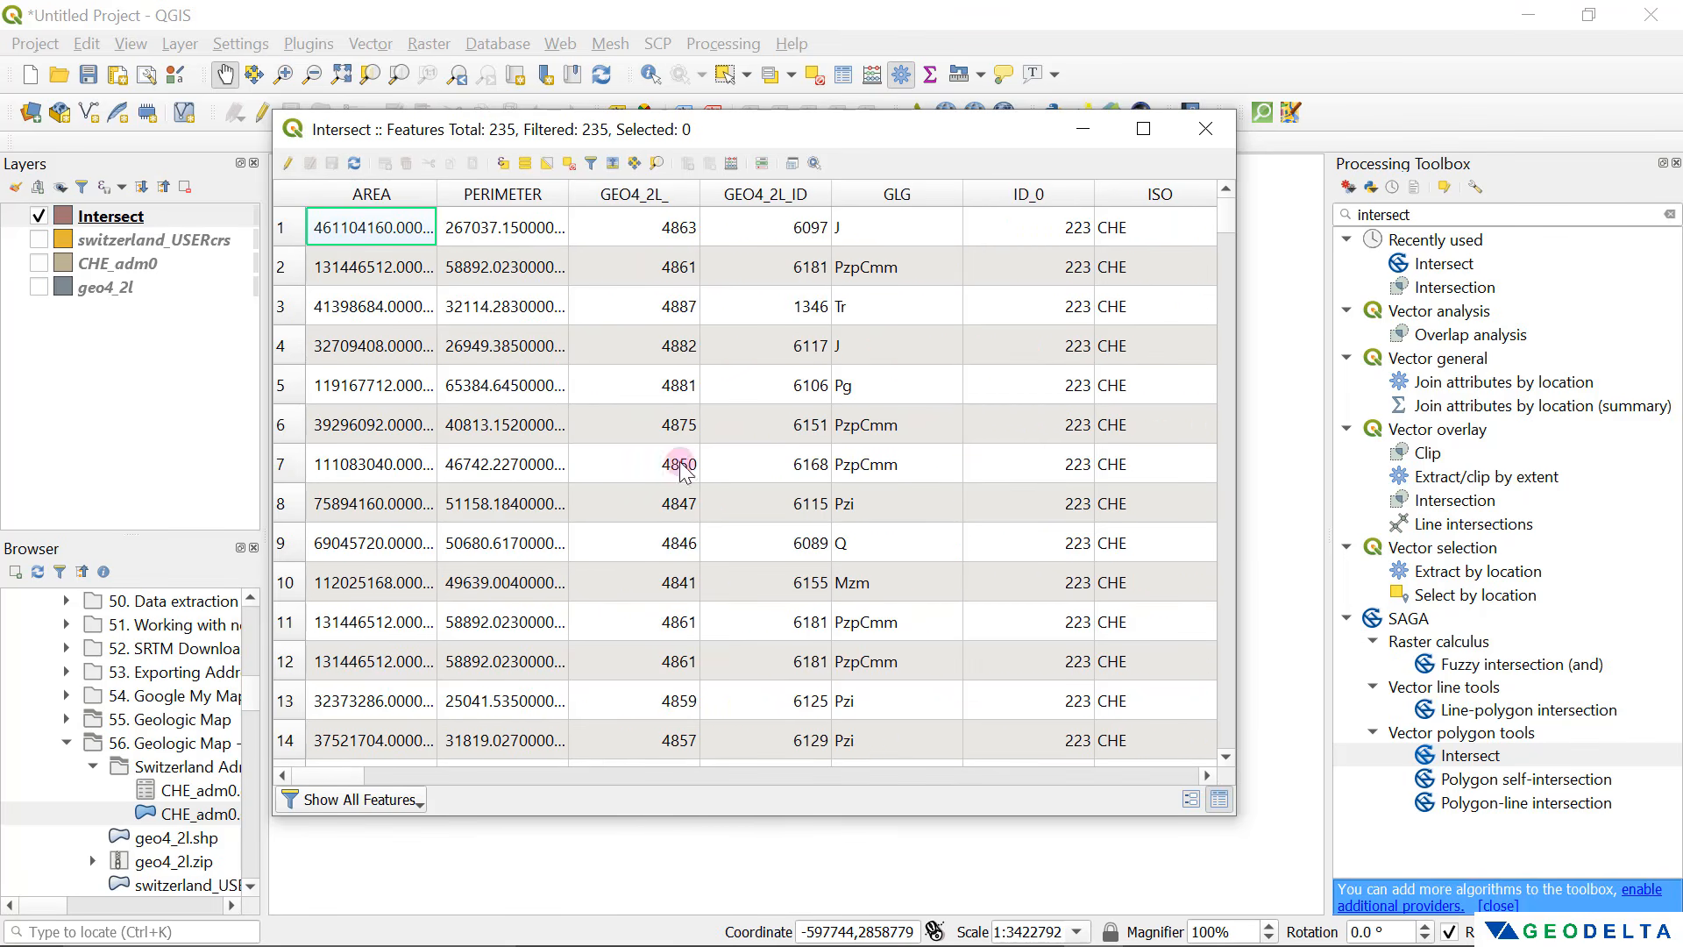
Step: Sort the Intersect attribute table by the GLG field and examine the J records beside the map
click(891, 194)
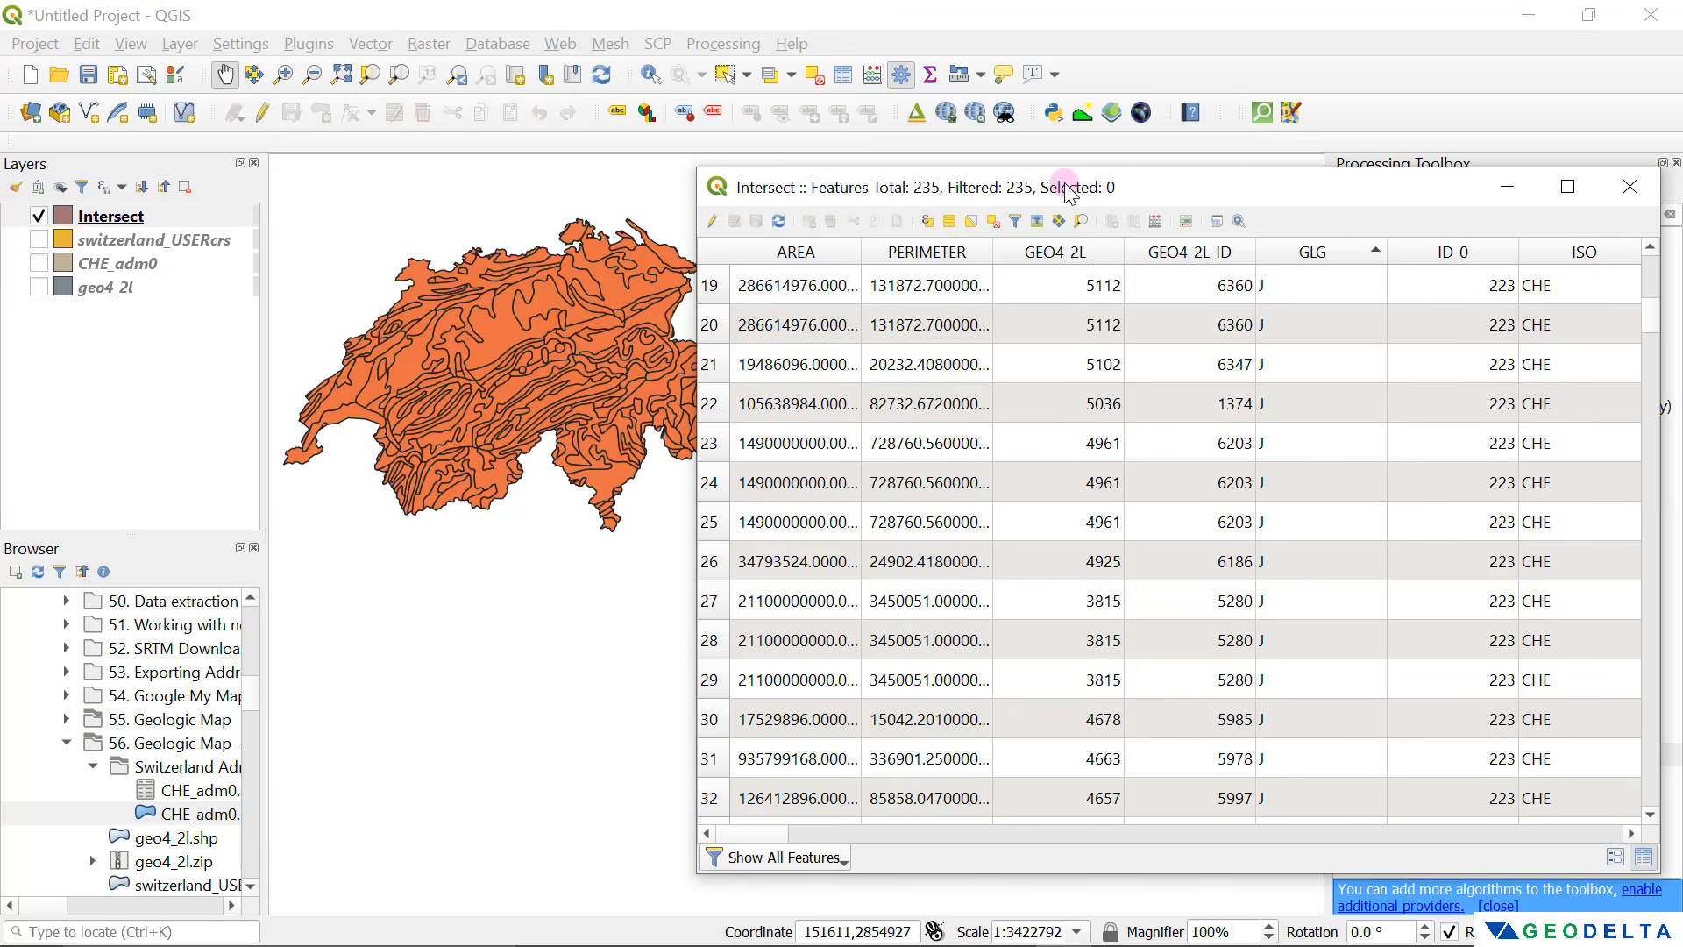
drag(1063, 180, 1074, 201)
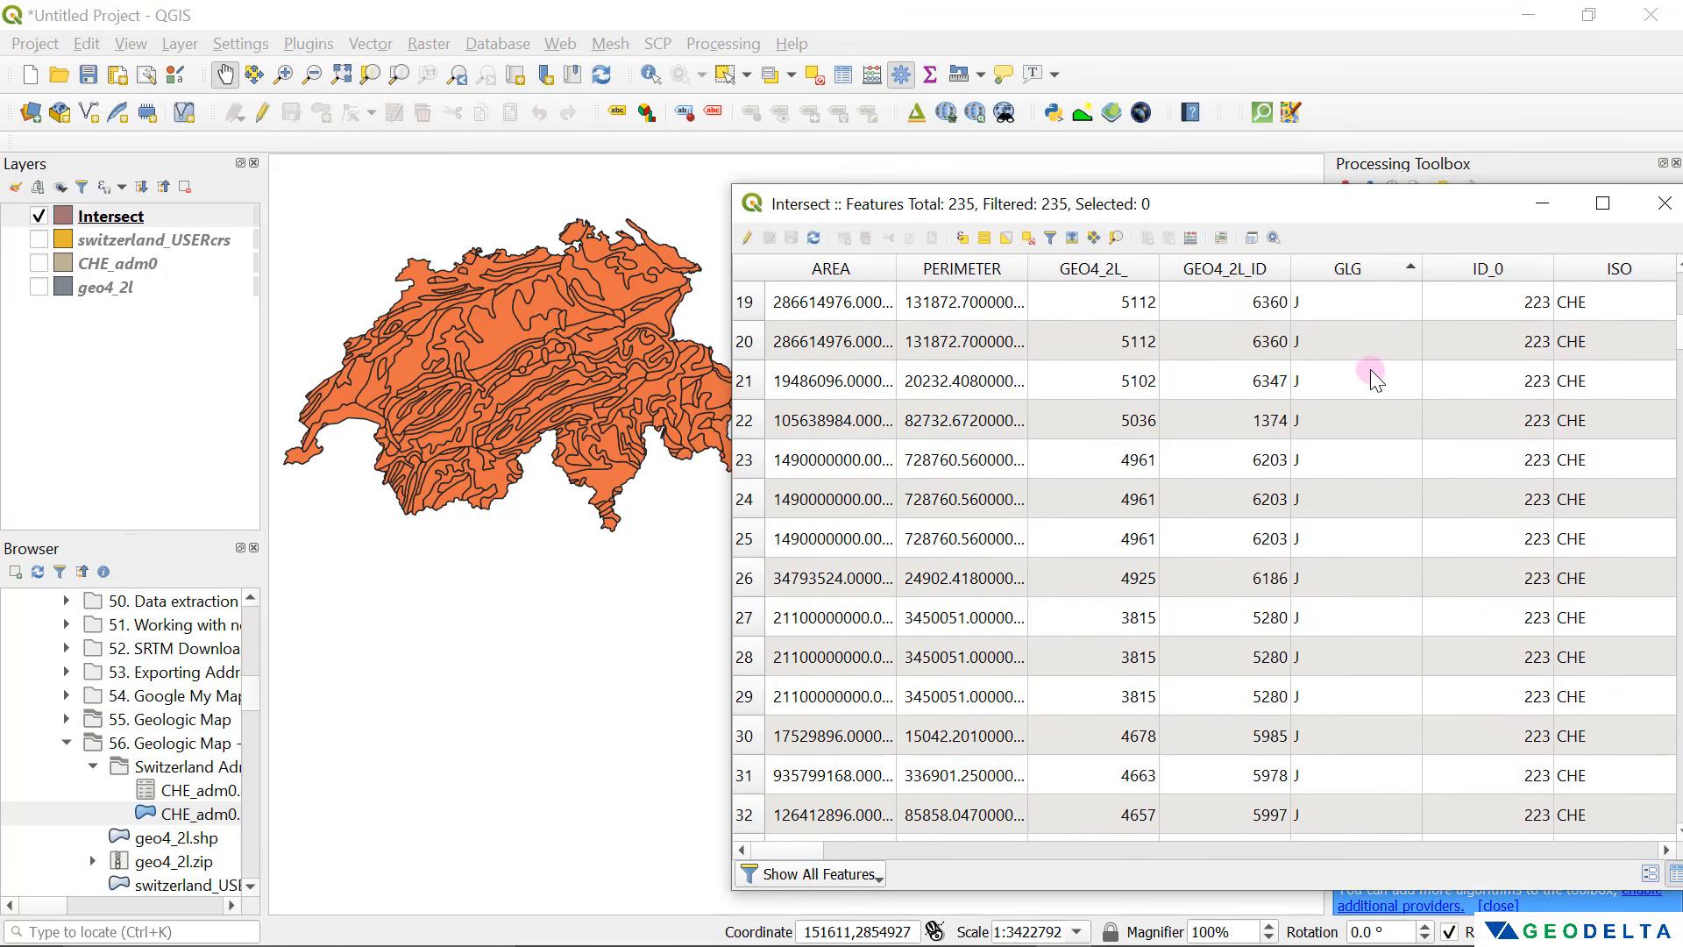
scroll(1369, 370, up, 2)
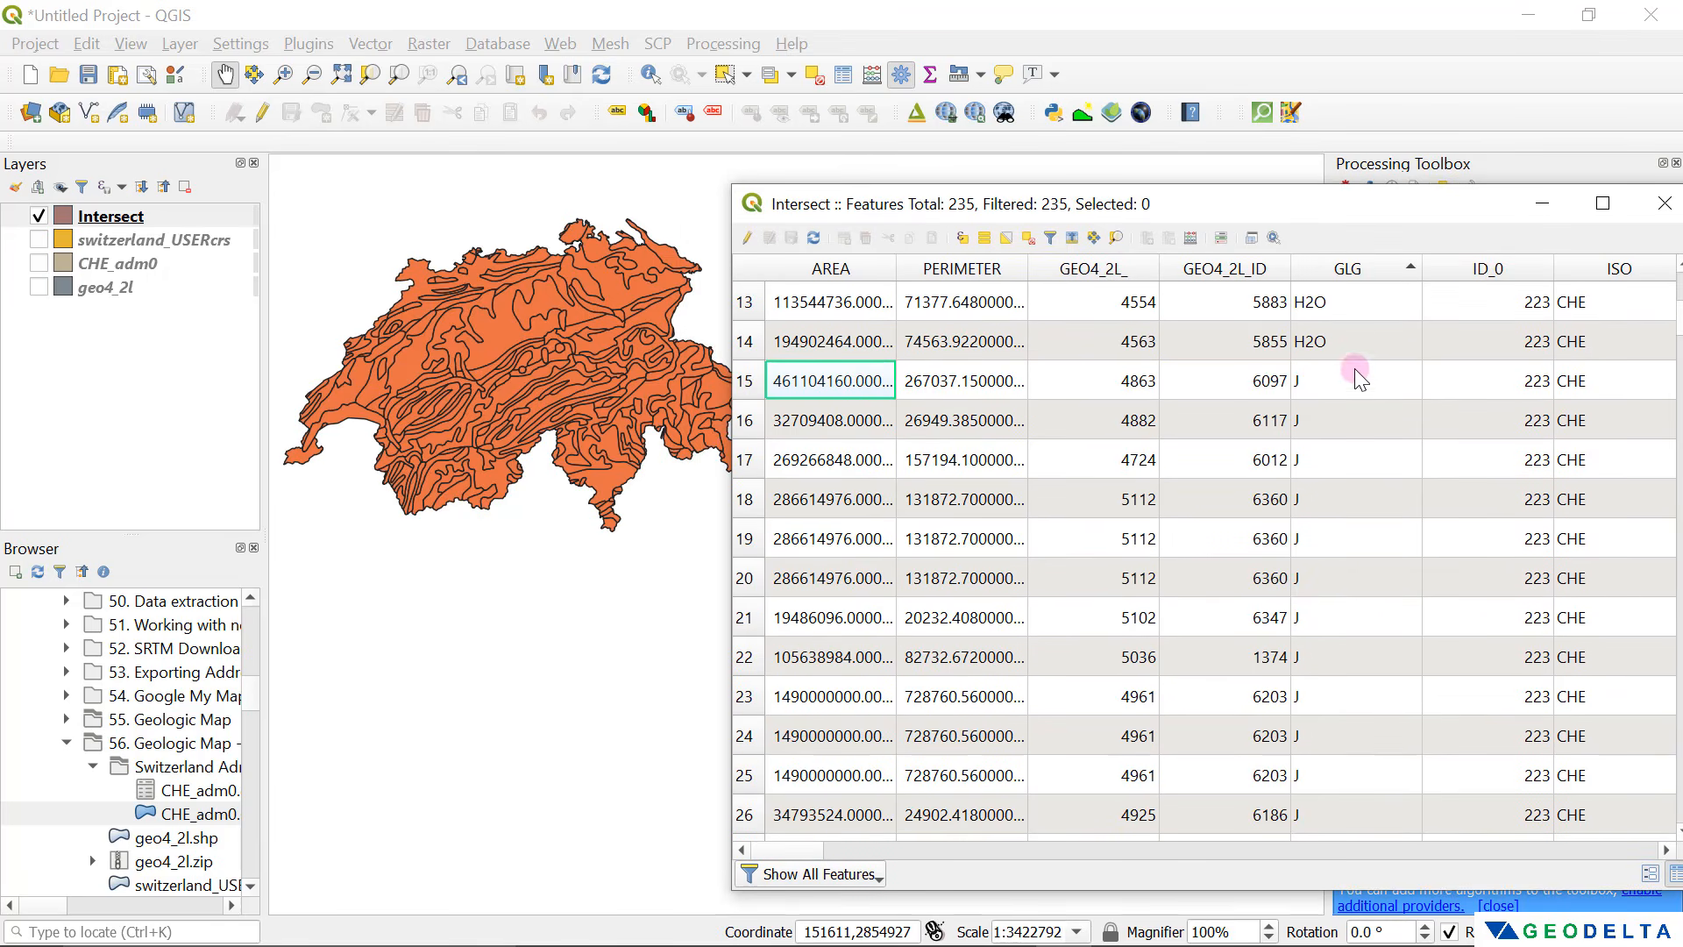
click(1355, 370)
click(1351, 414)
Step: Select the J records in rows 32 to 37 of the sorted table to locate their polygons on the map
click(749, 382)
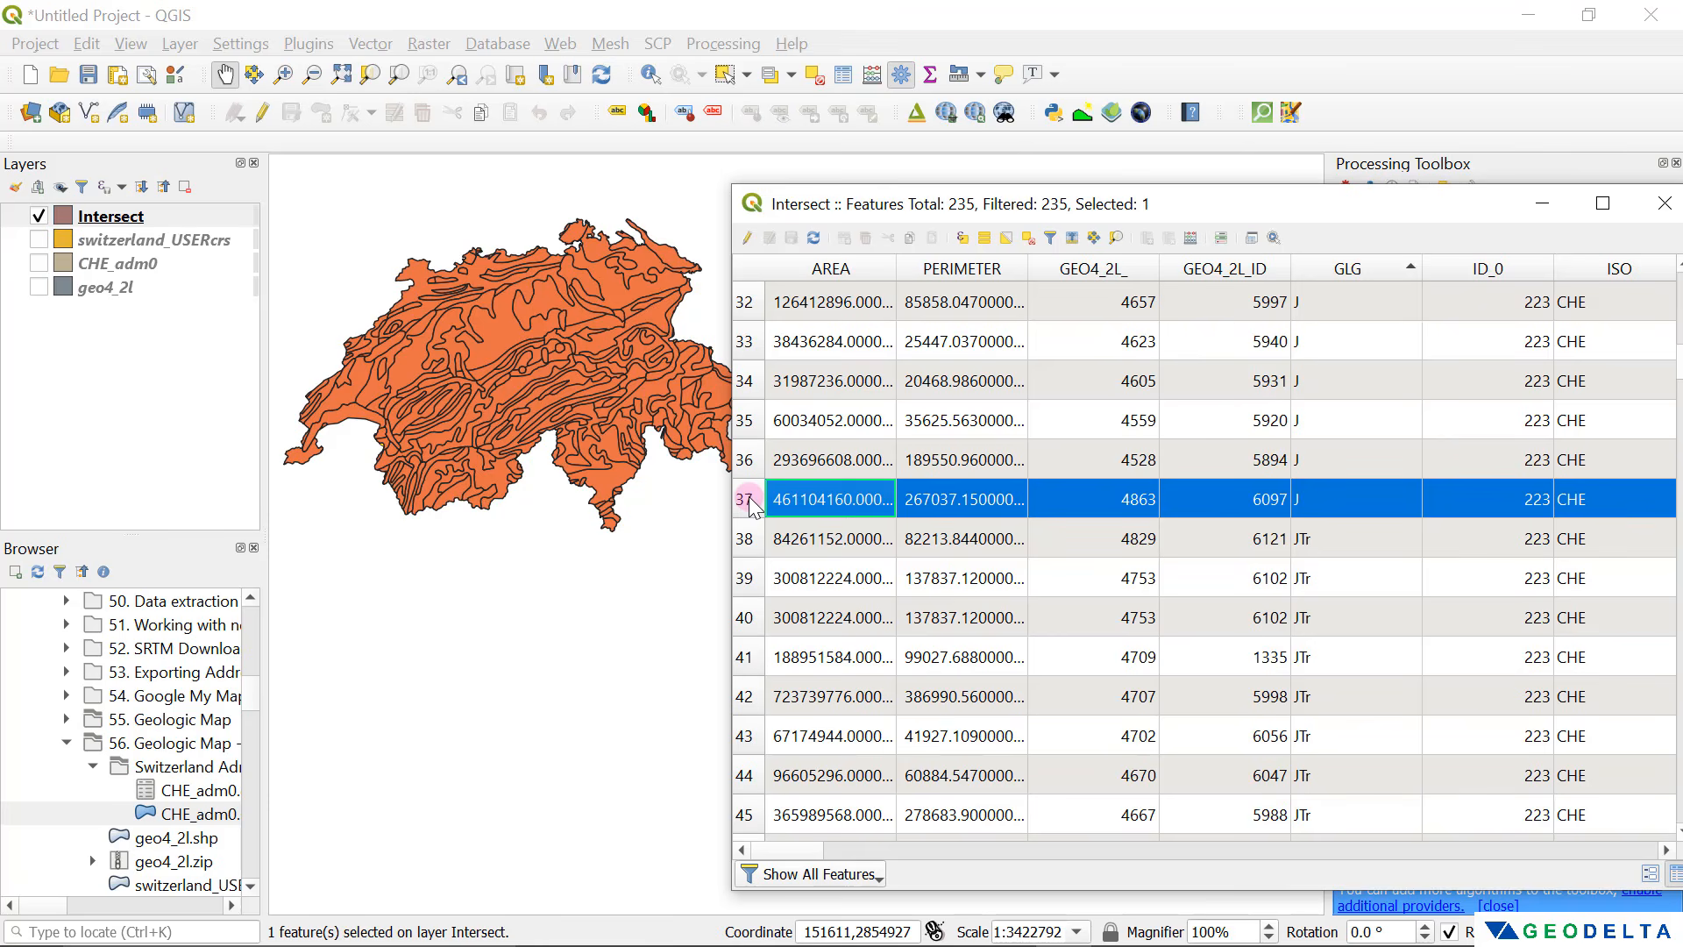
drag(749, 507, 750, 302)
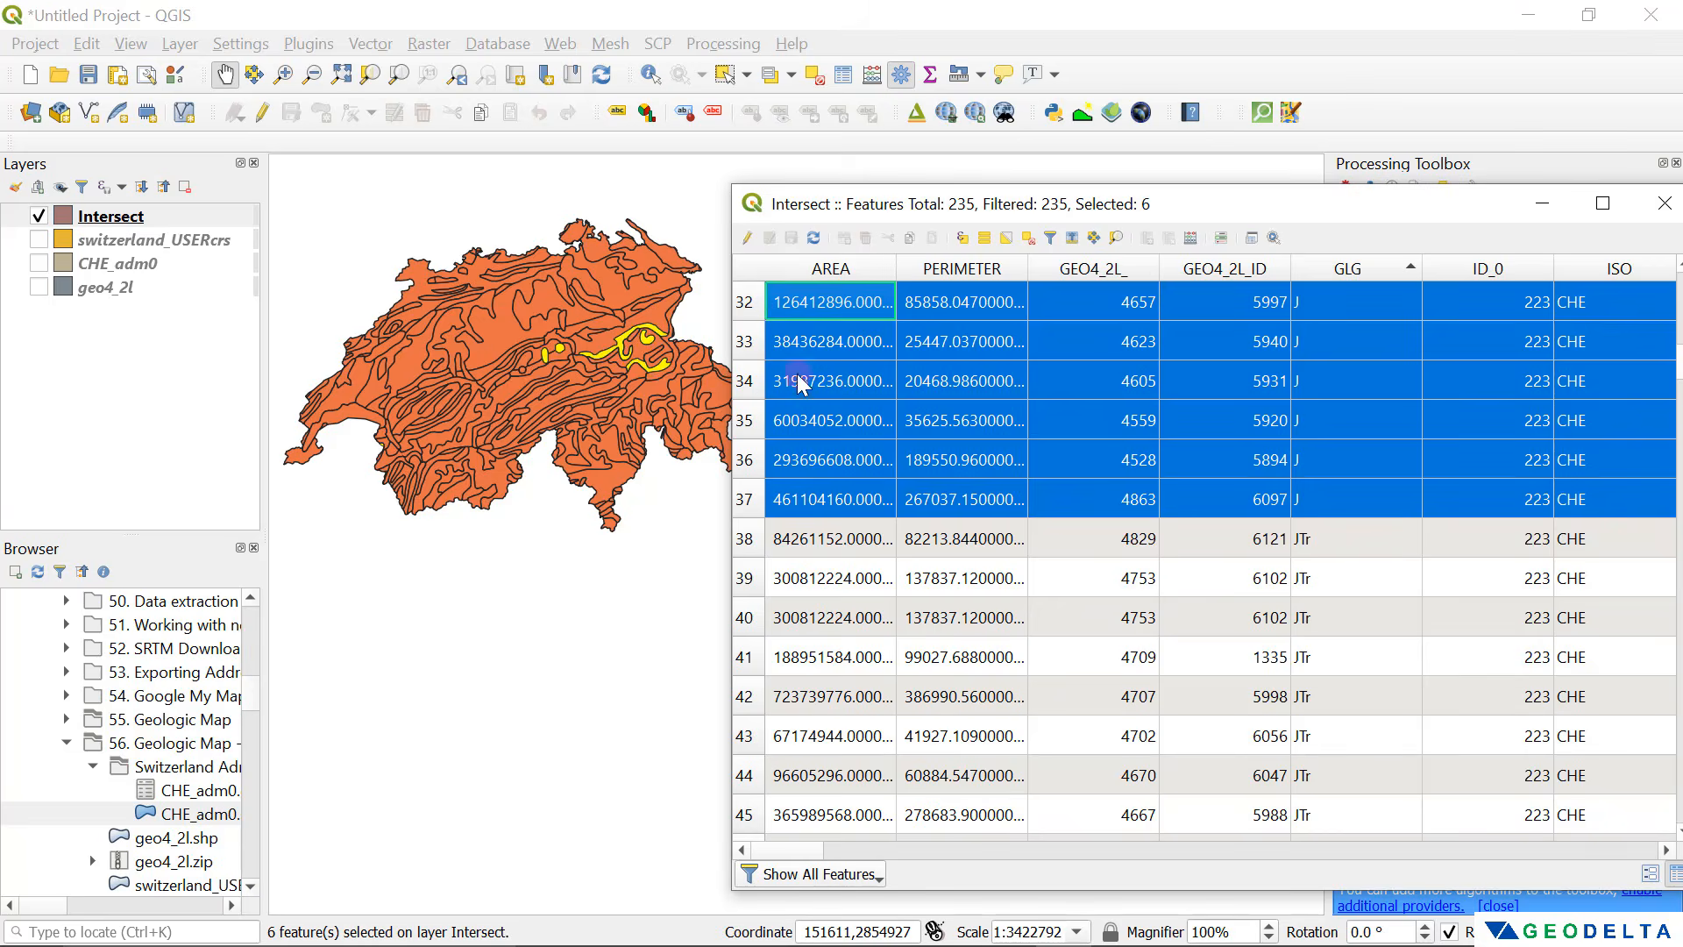
scroll(804, 390, up, 3)
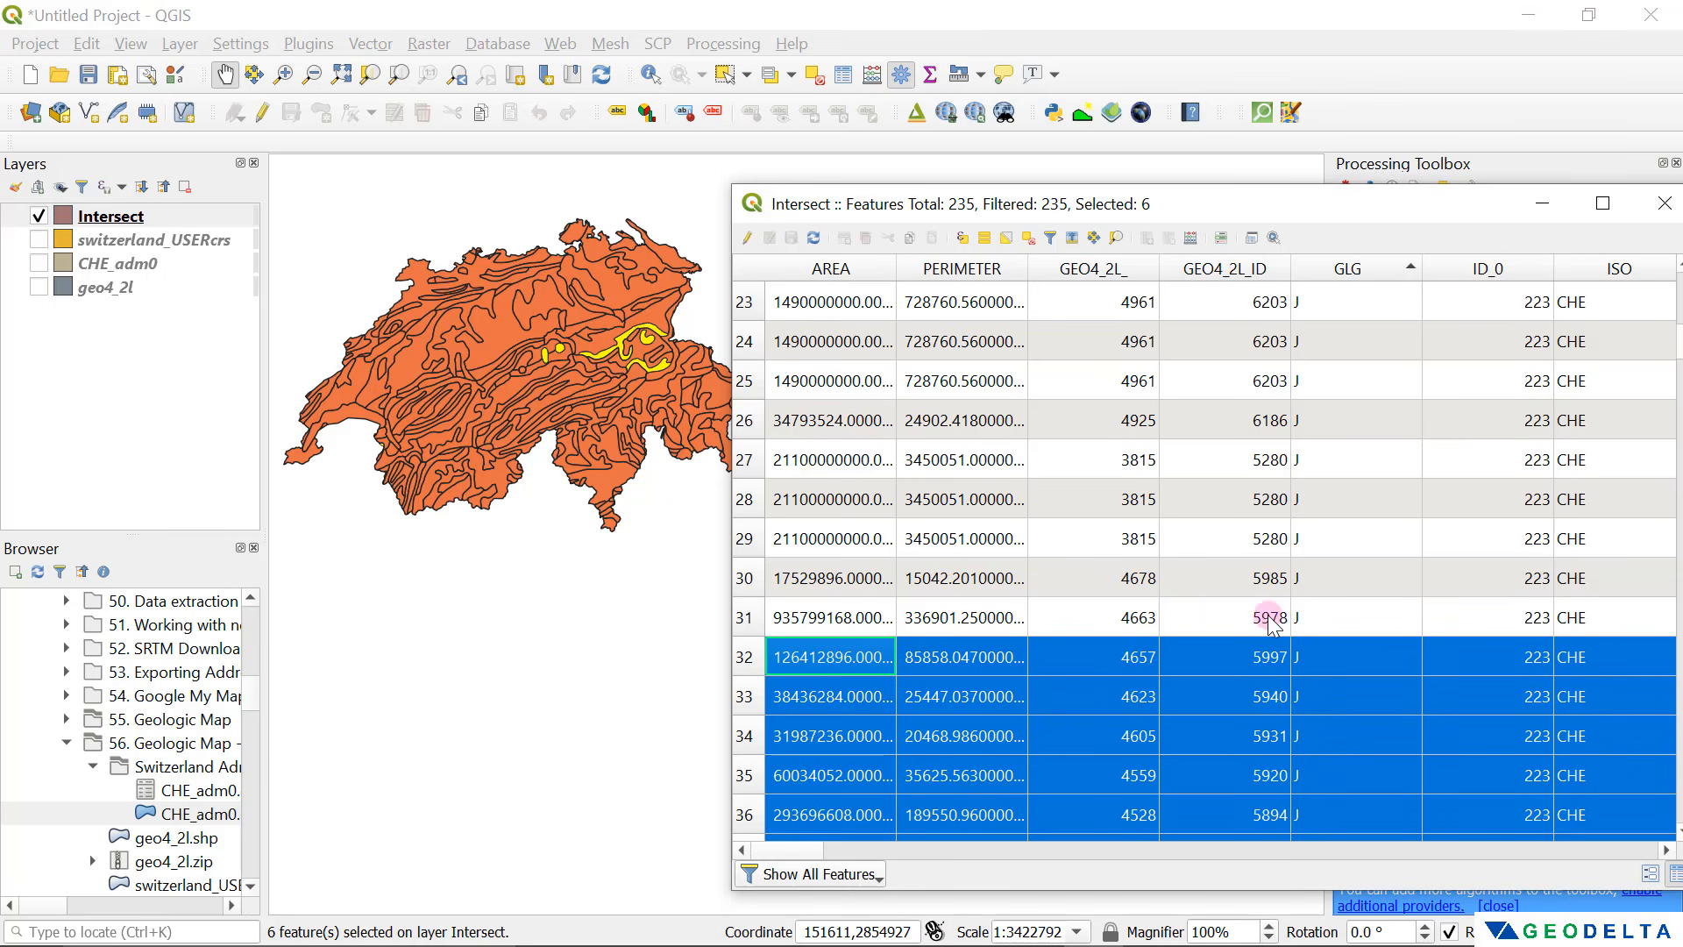
click(1314, 659)
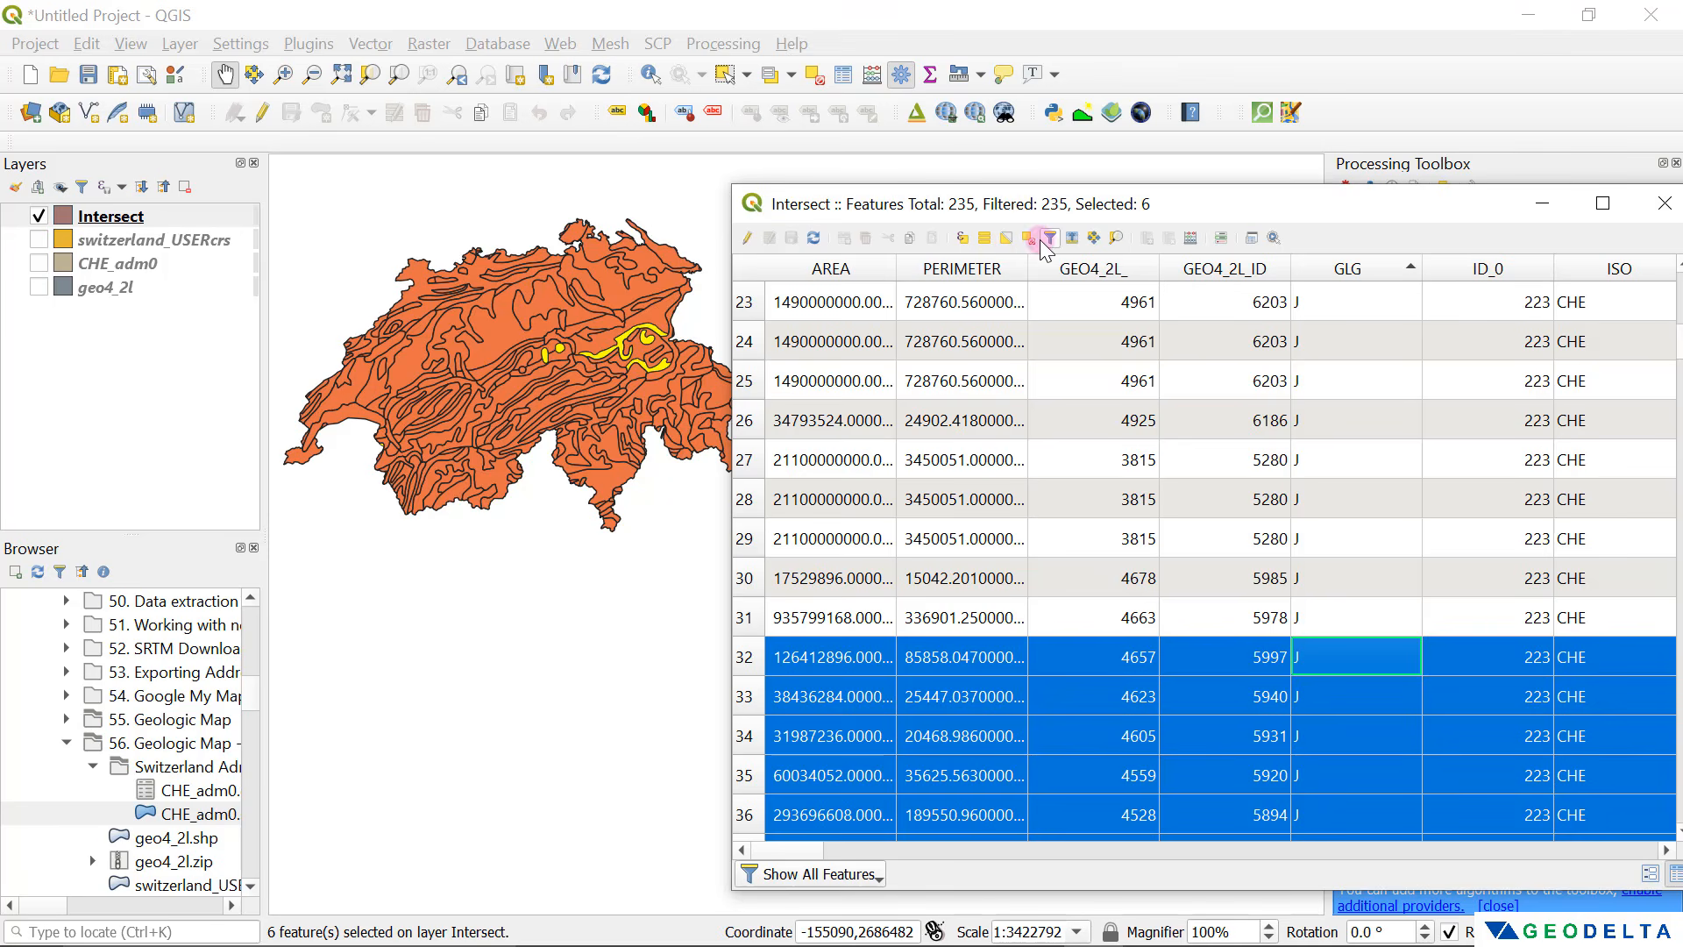
Step: Deselect all features of the Intersect layer and close its attribute table
click(1032, 245)
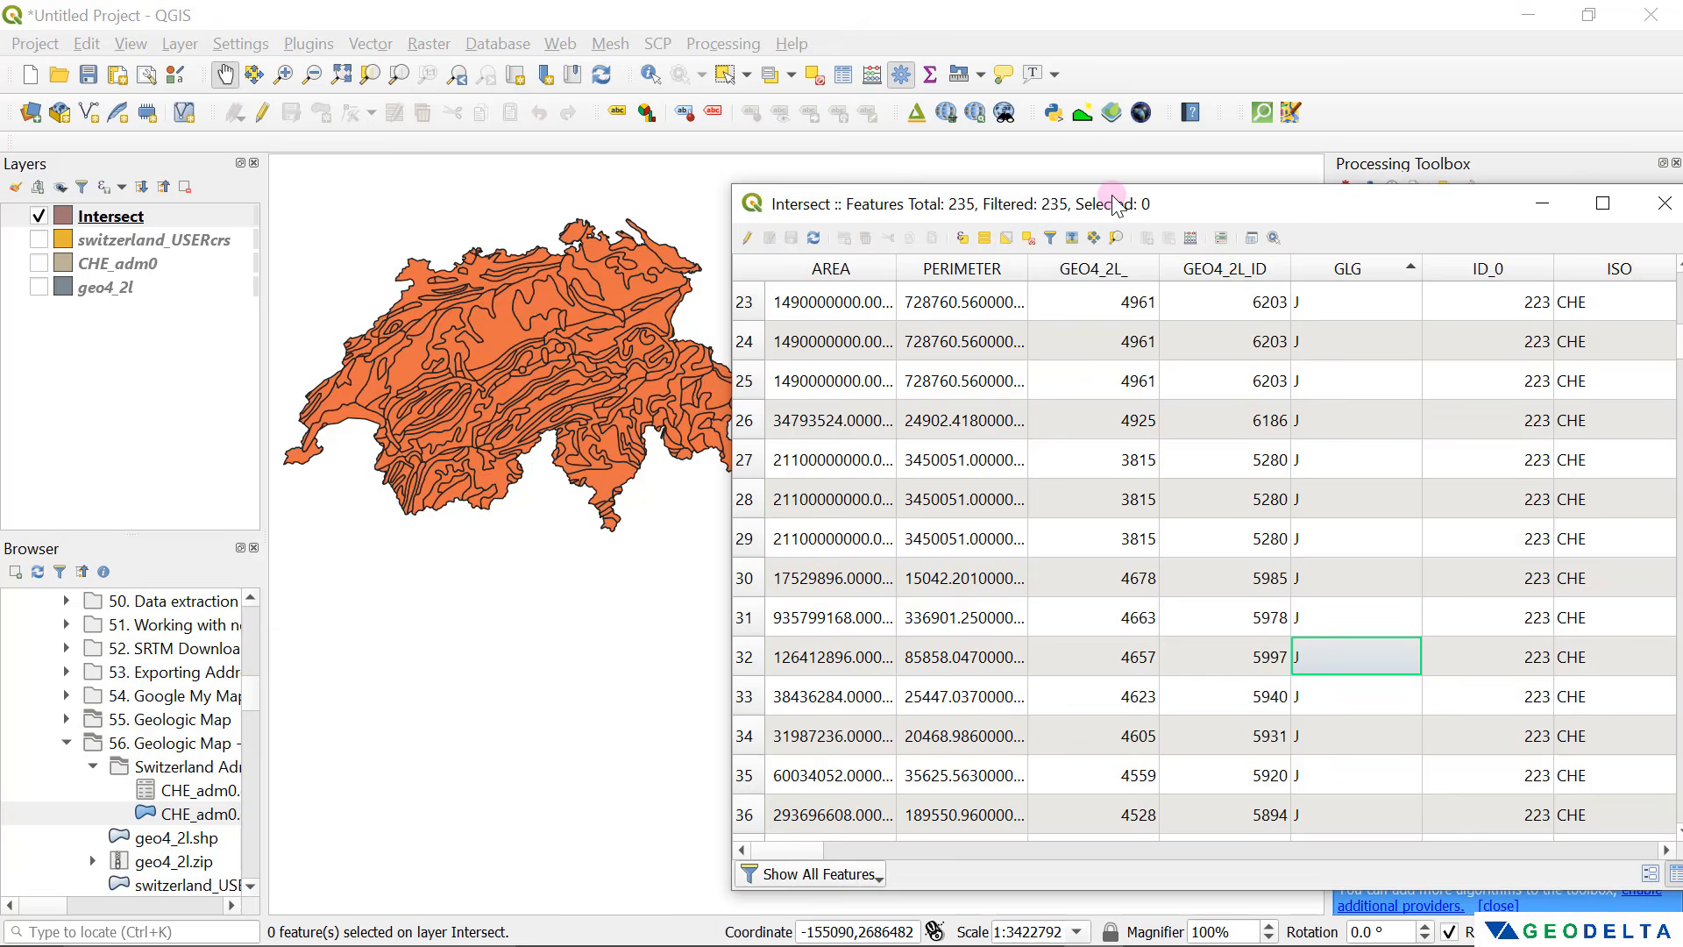
drag(1111, 203, 496, 181)
click(1041, 186)
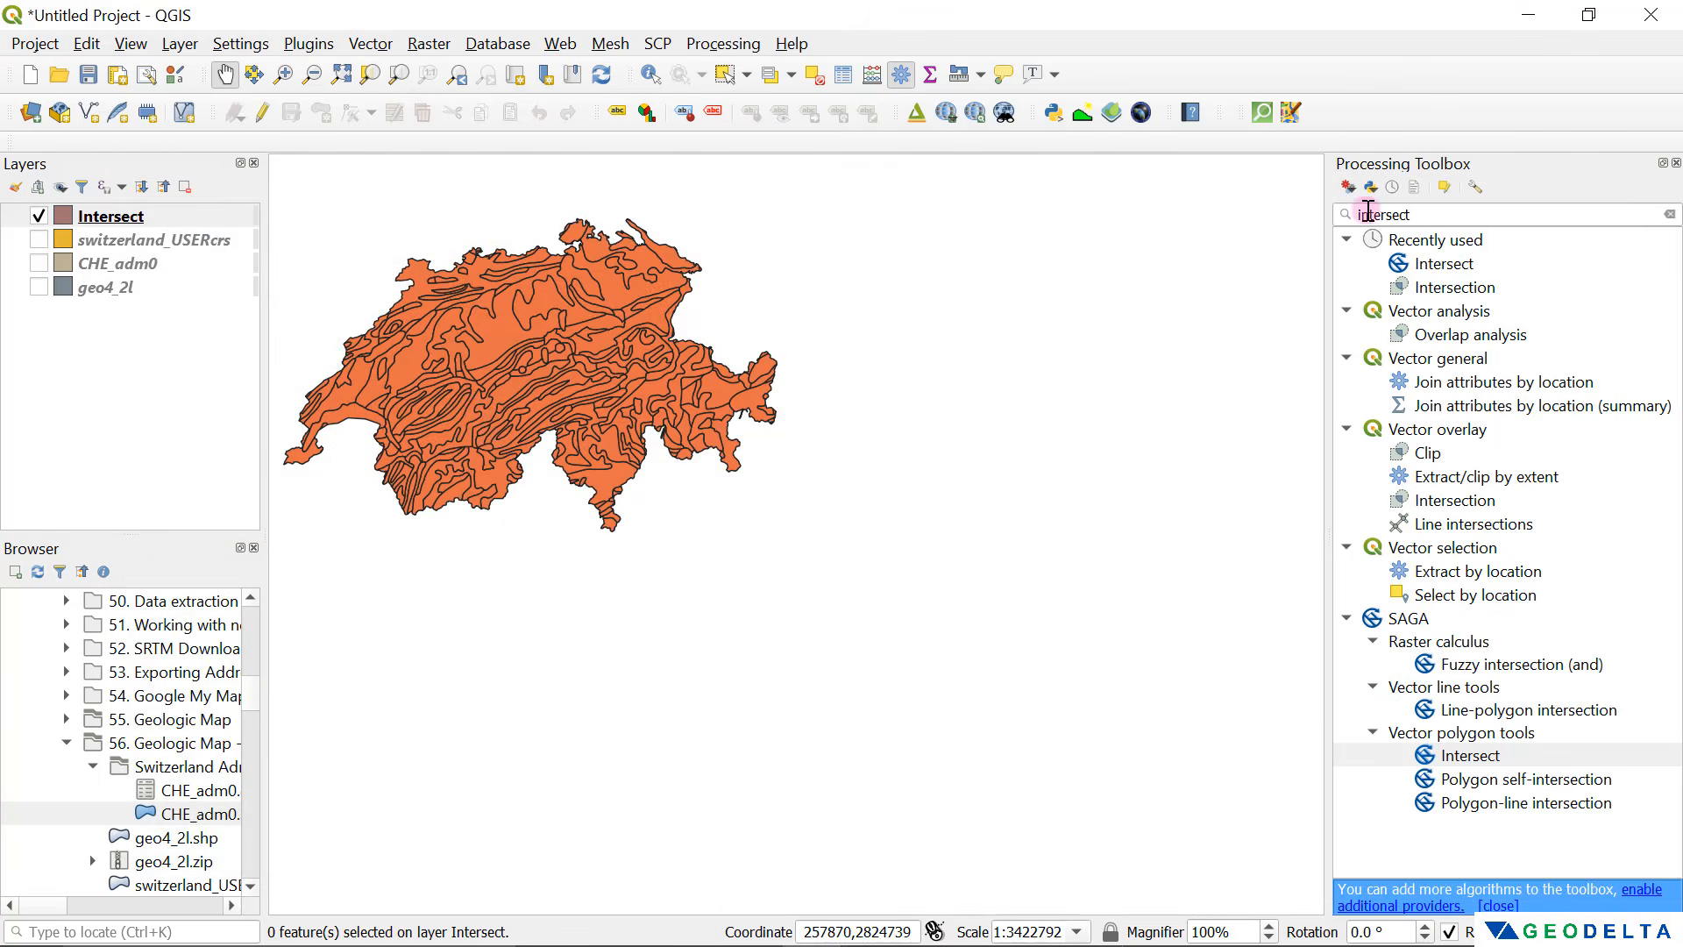
Step: Search the processing algorithms for "dissolve" and open the GDAL Dissolve tool for the Intersect layer
double_click(1438, 214)
text(diss)
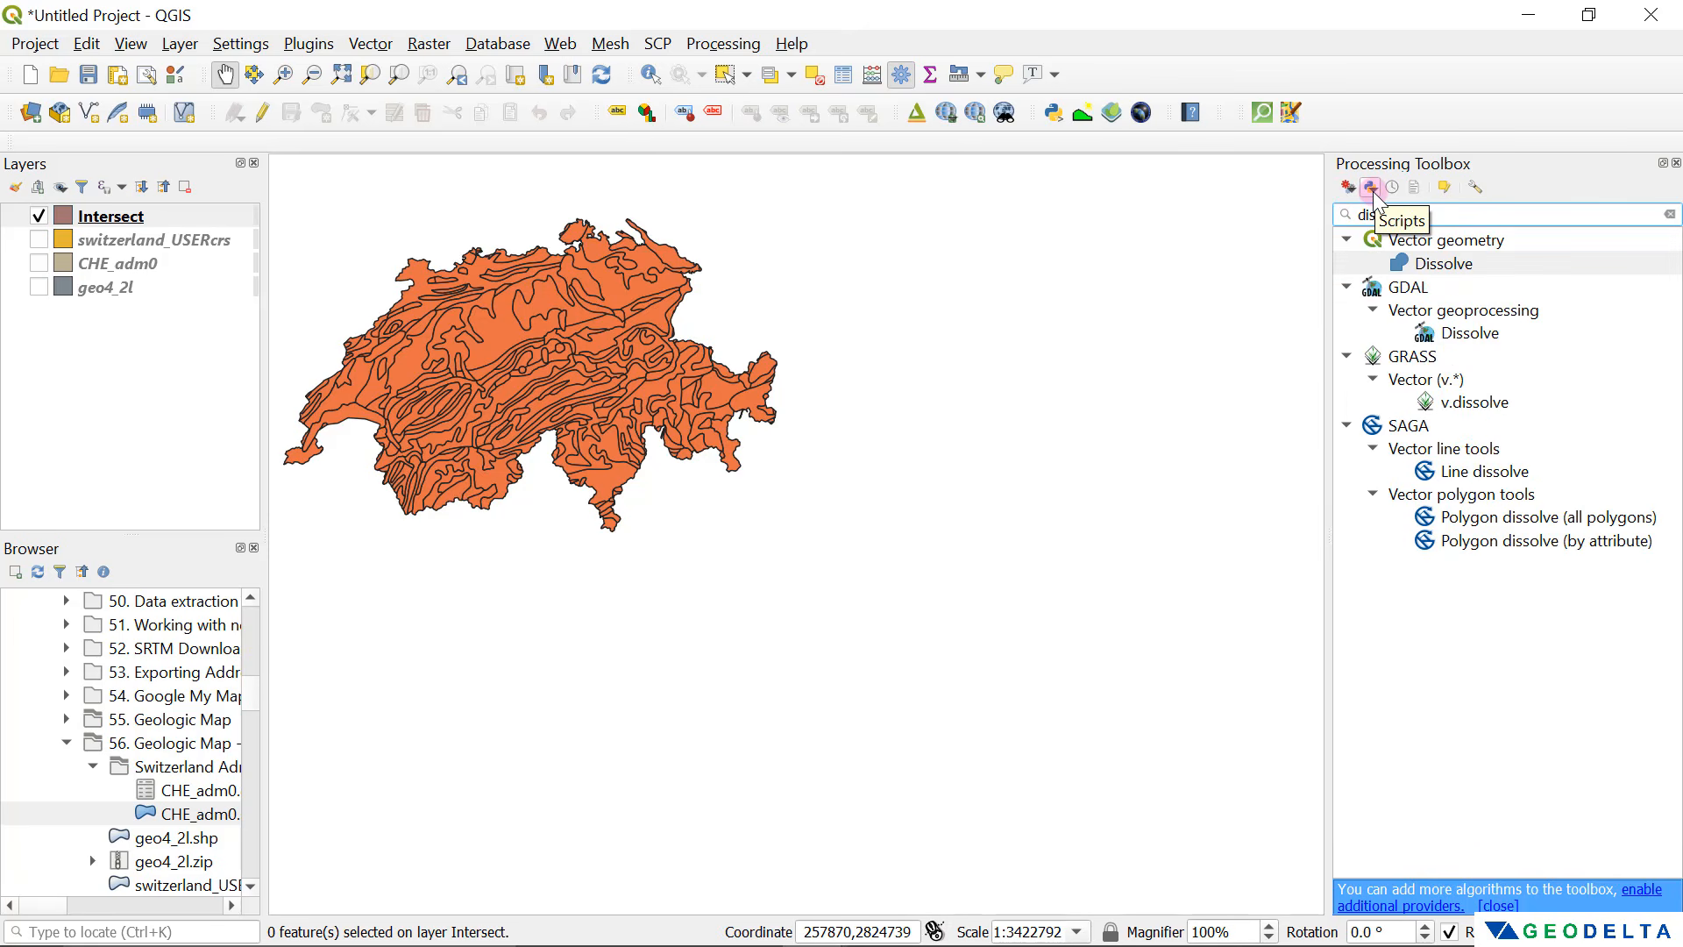
text(olve)
key(Down)
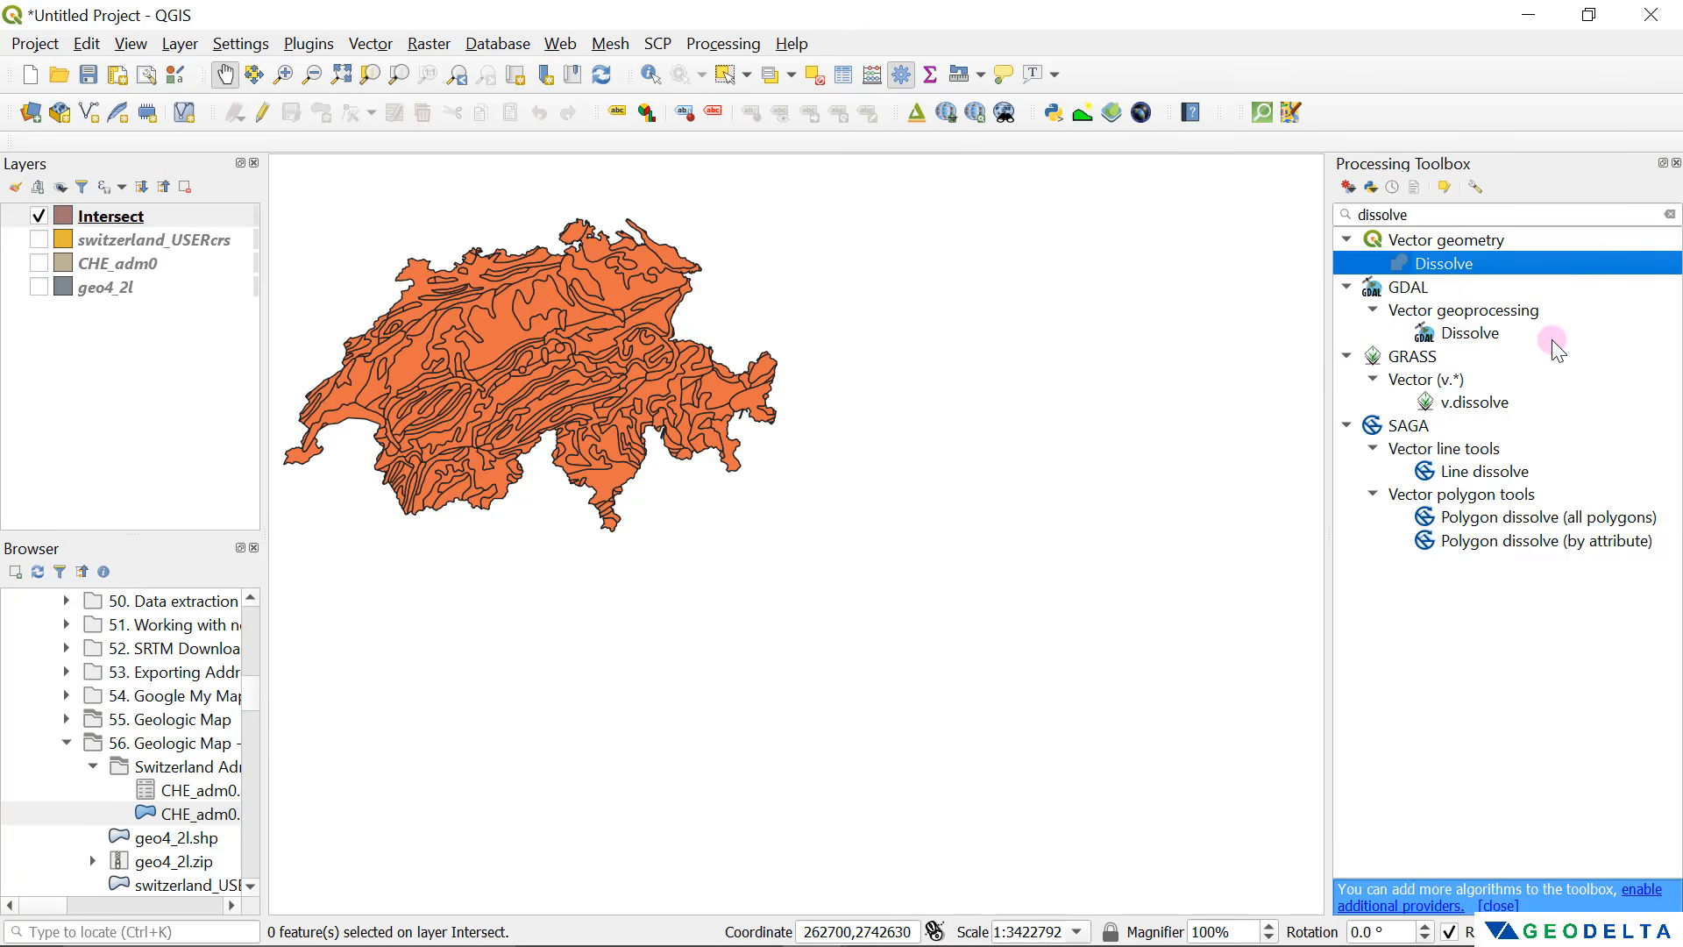
click(1470, 340)
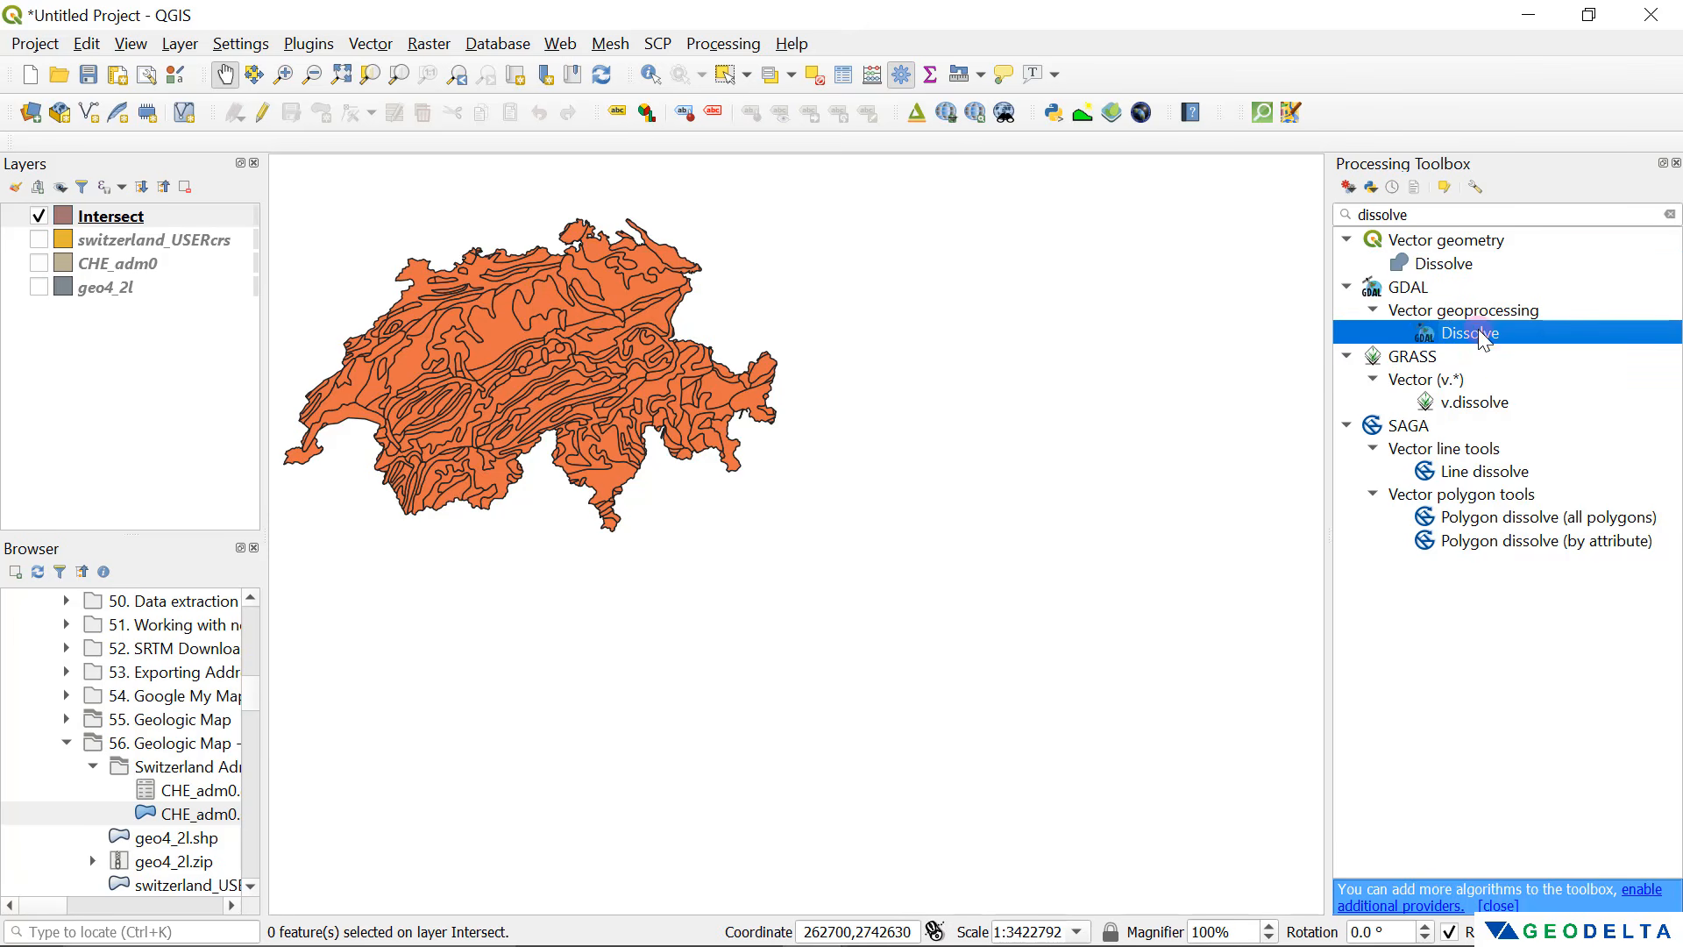
double_click(1475, 329)
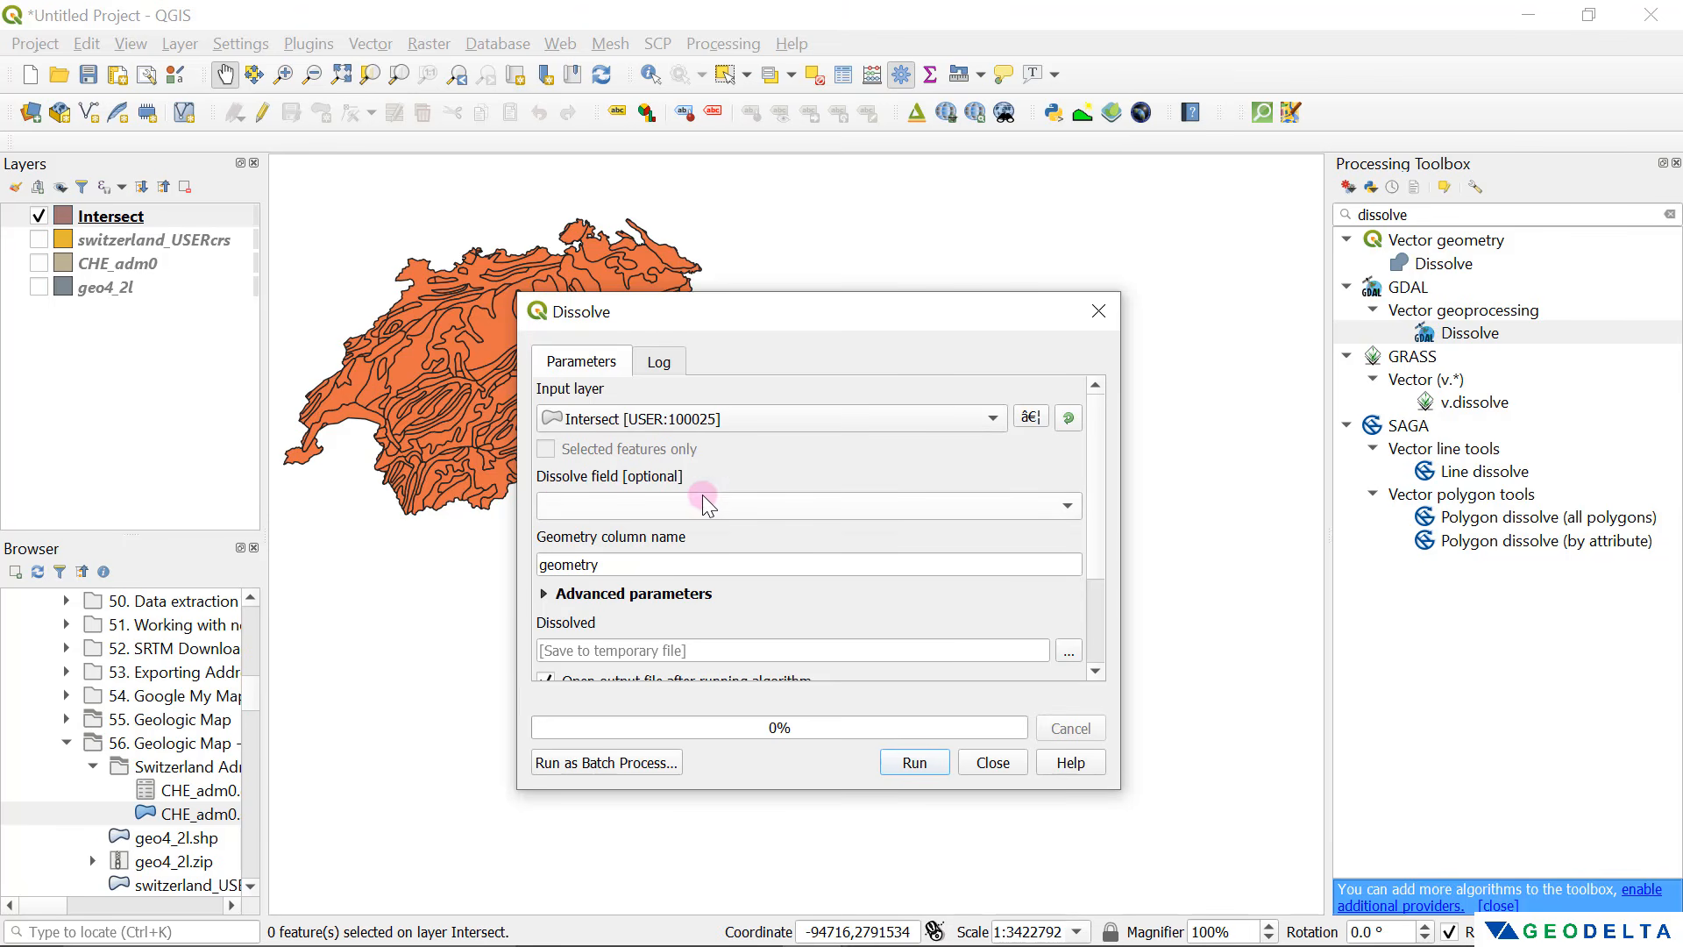
Step: Dissolve the Intersect layer on the GLG field into a temporary output and close the tool
click(703, 506)
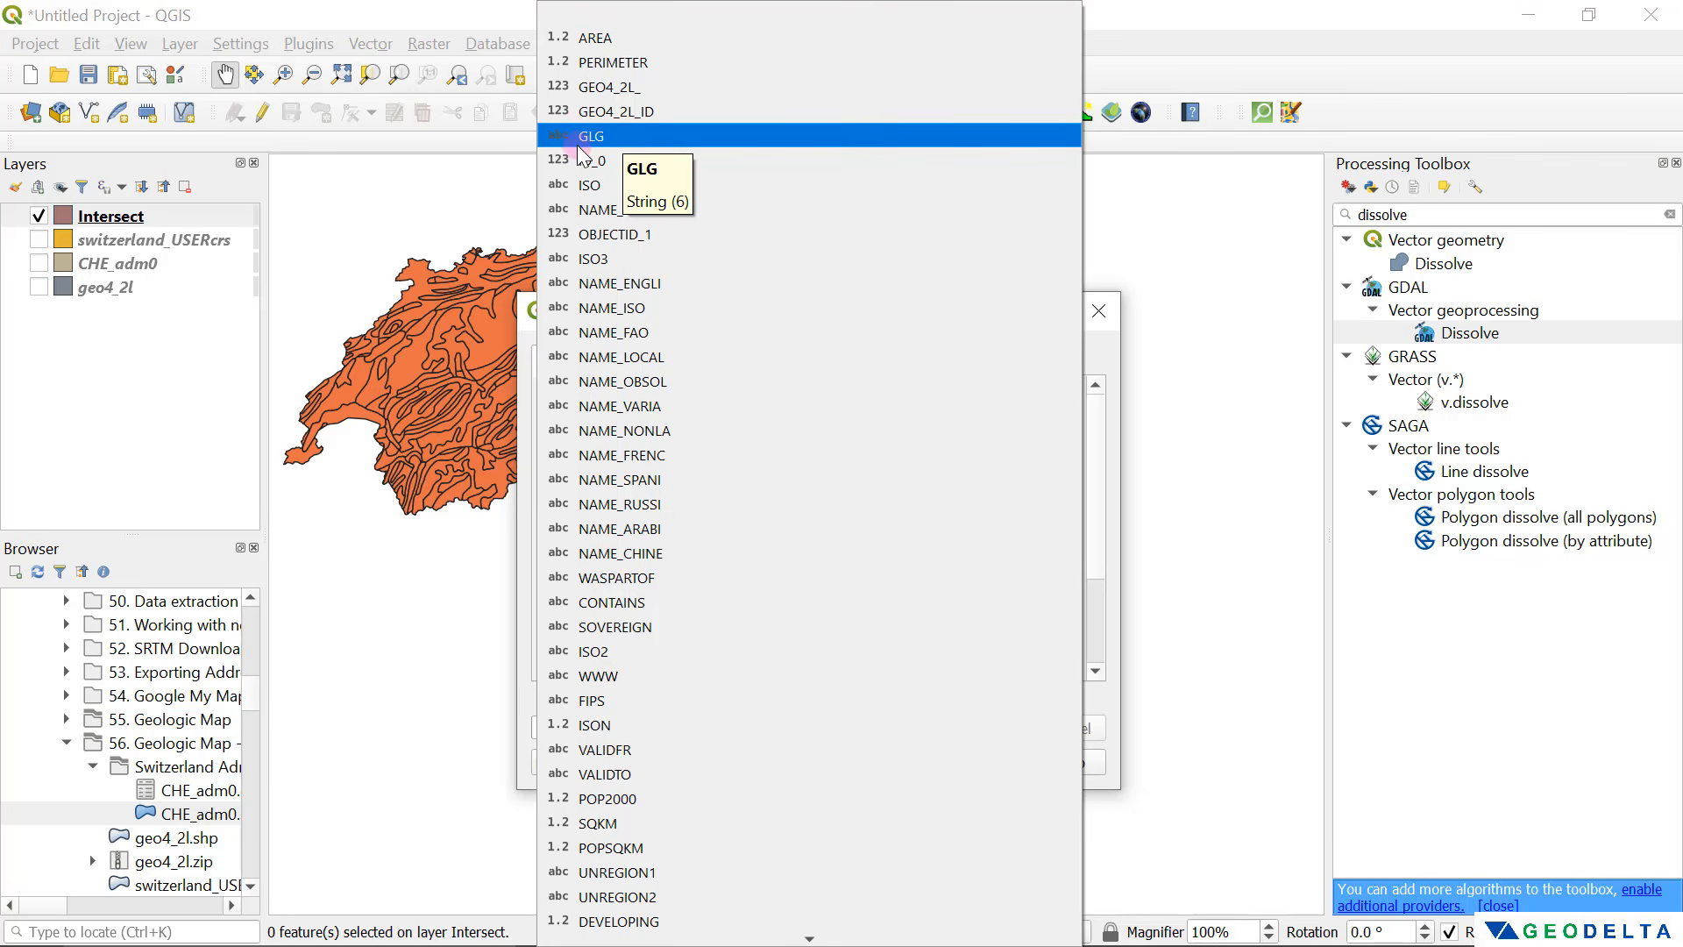
click(606, 135)
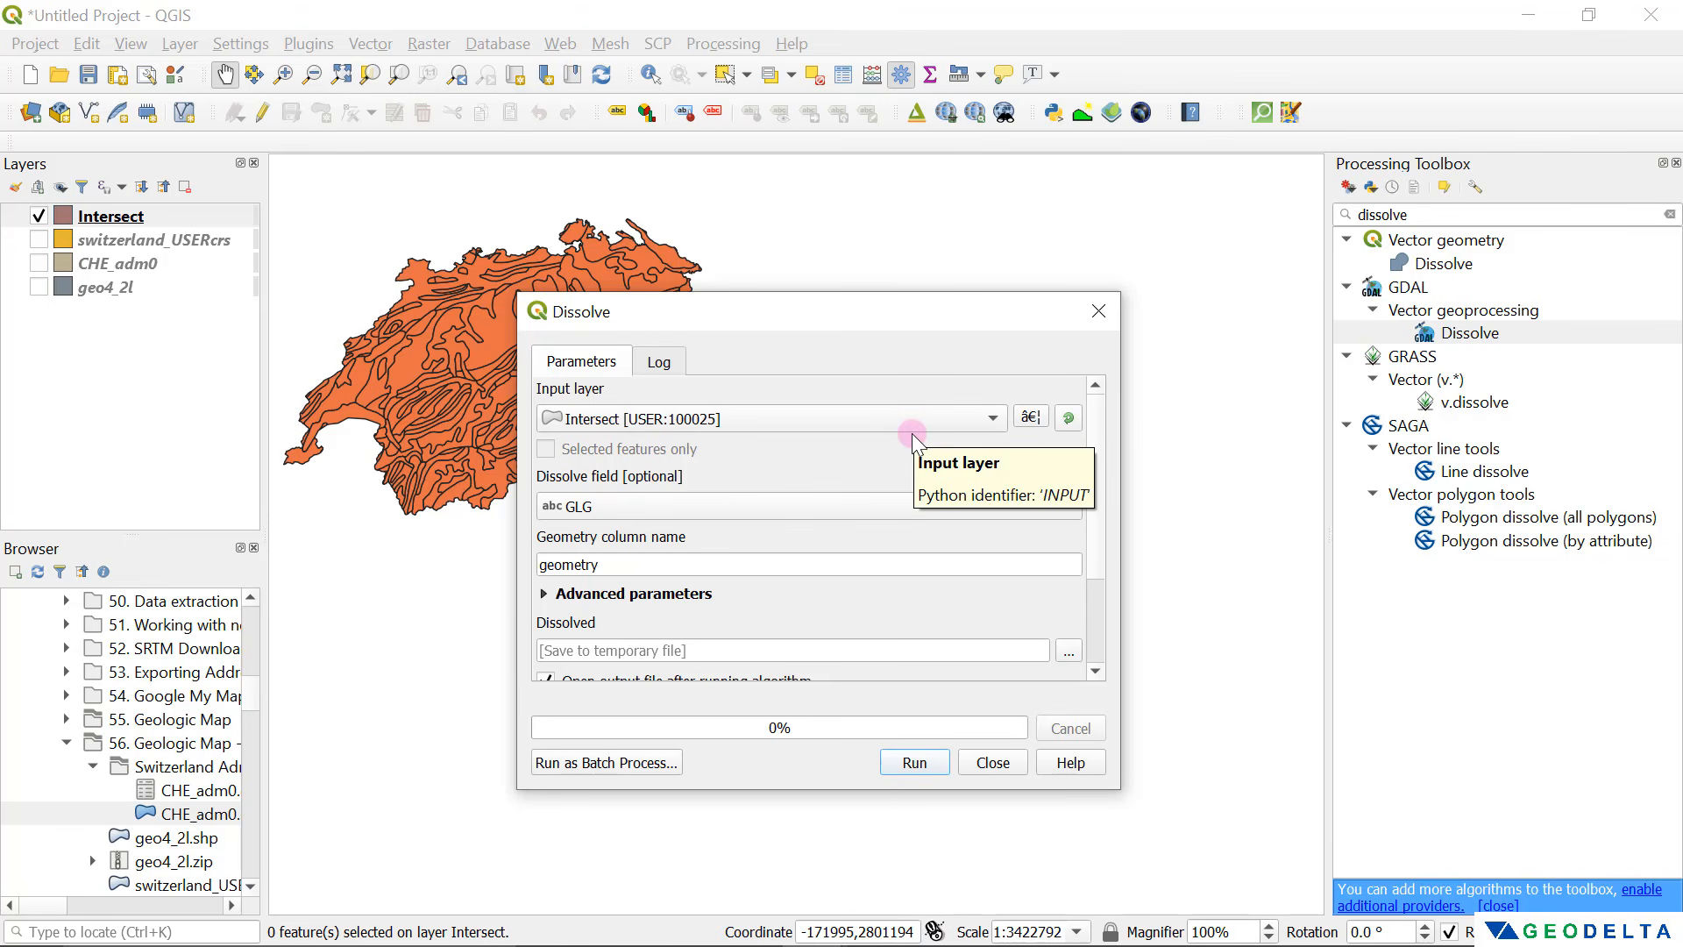
click(913, 763)
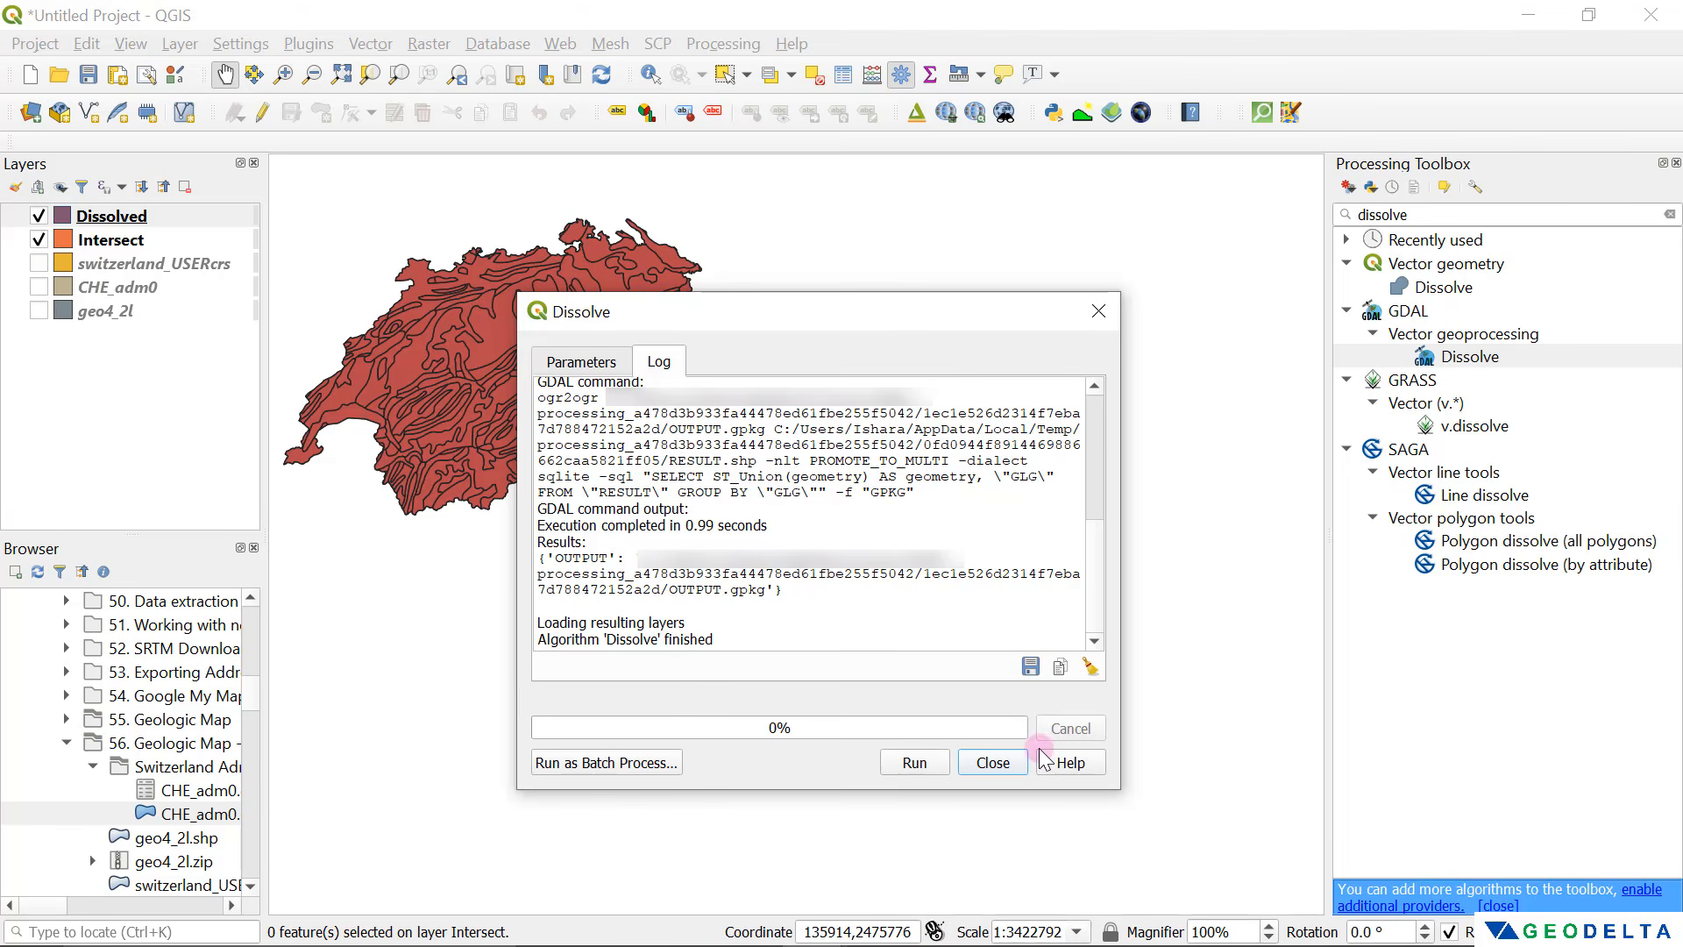
click(988, 762)
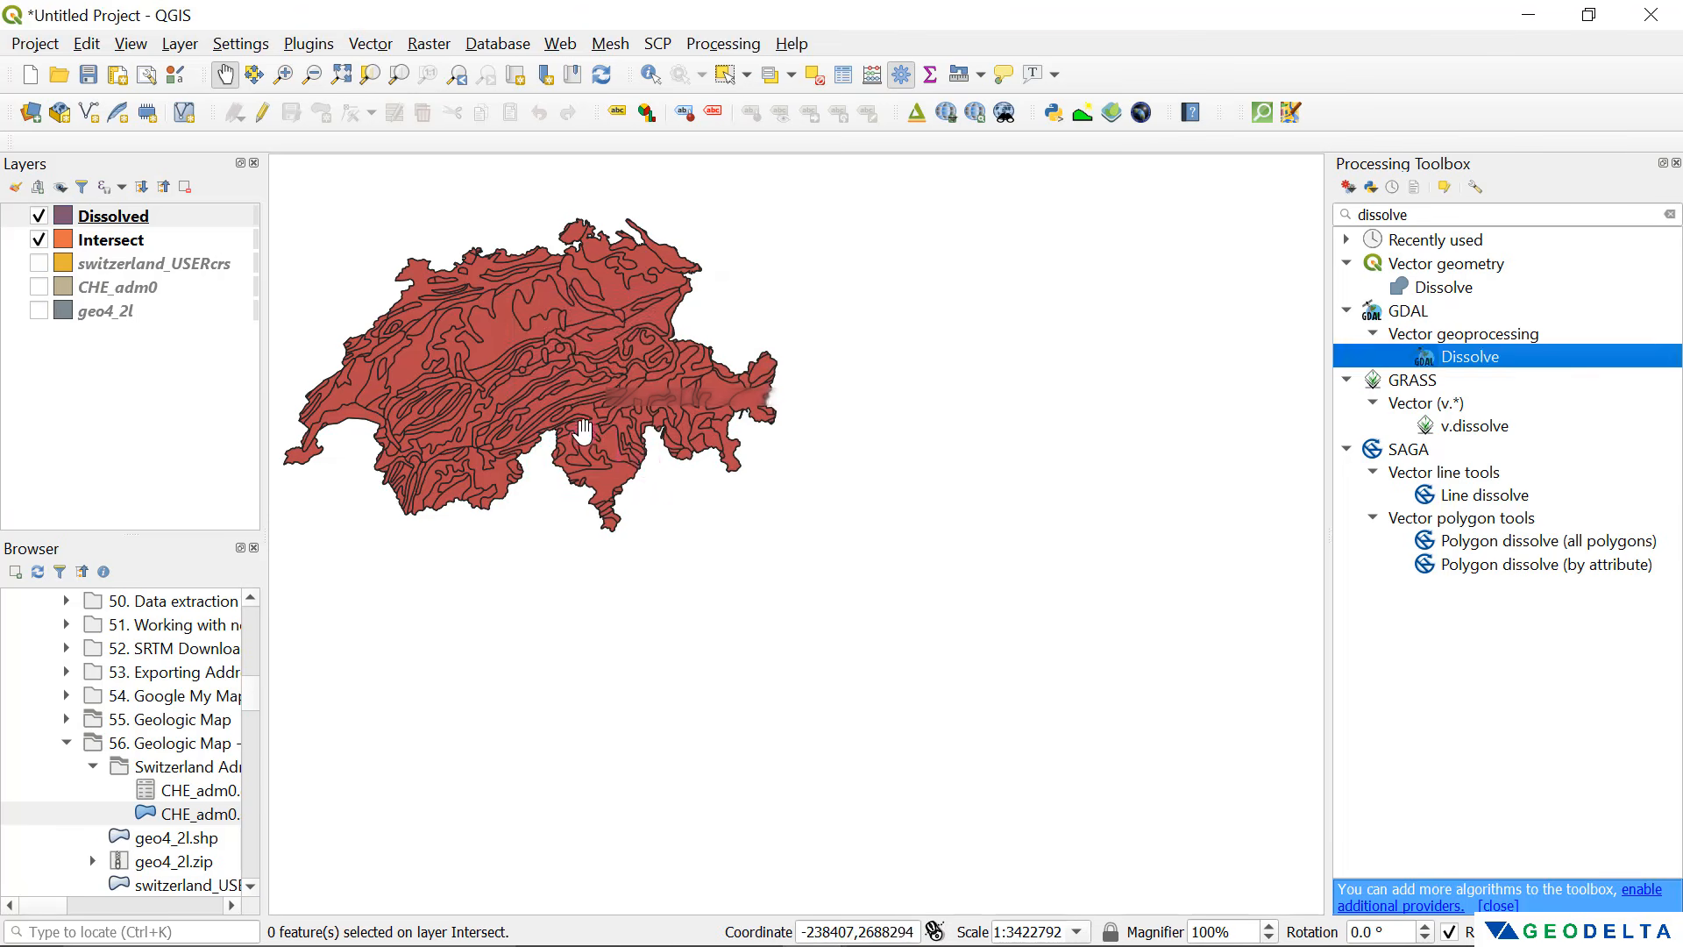
Step: Hide the Intersect layer and open the attribute table of the Dissolved layer
drag(574, 438, 858, 530)
scroll(859, 526, up, 1)
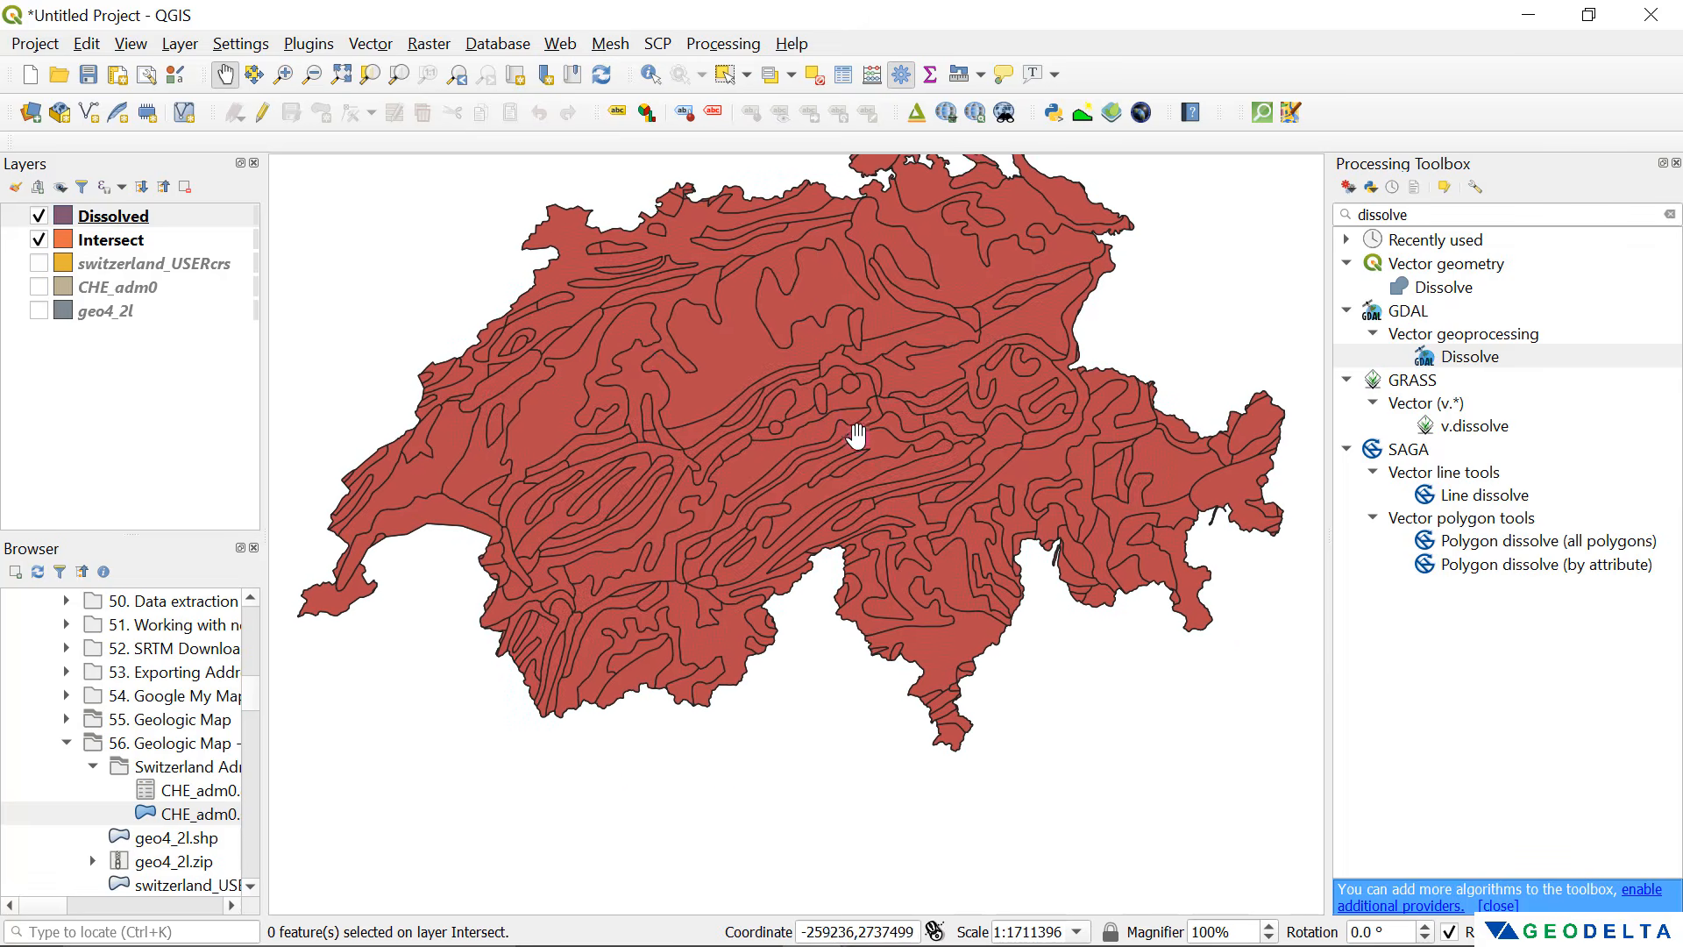
click(38, 240)
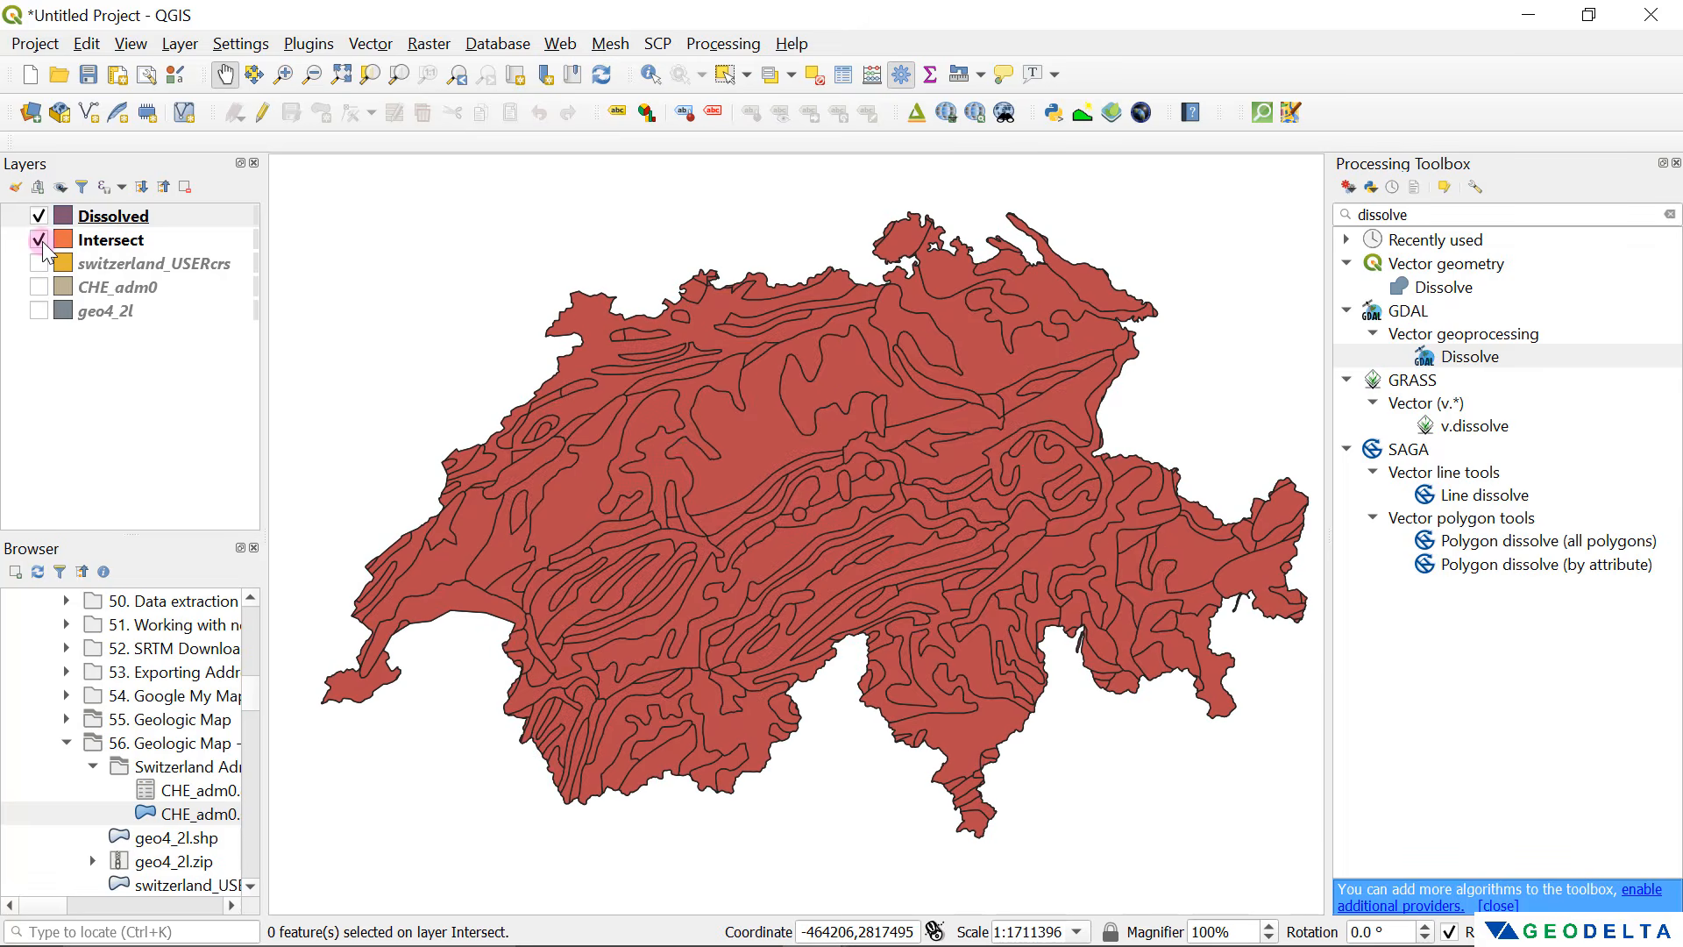
click(98, 219)
right_click(109, 227)
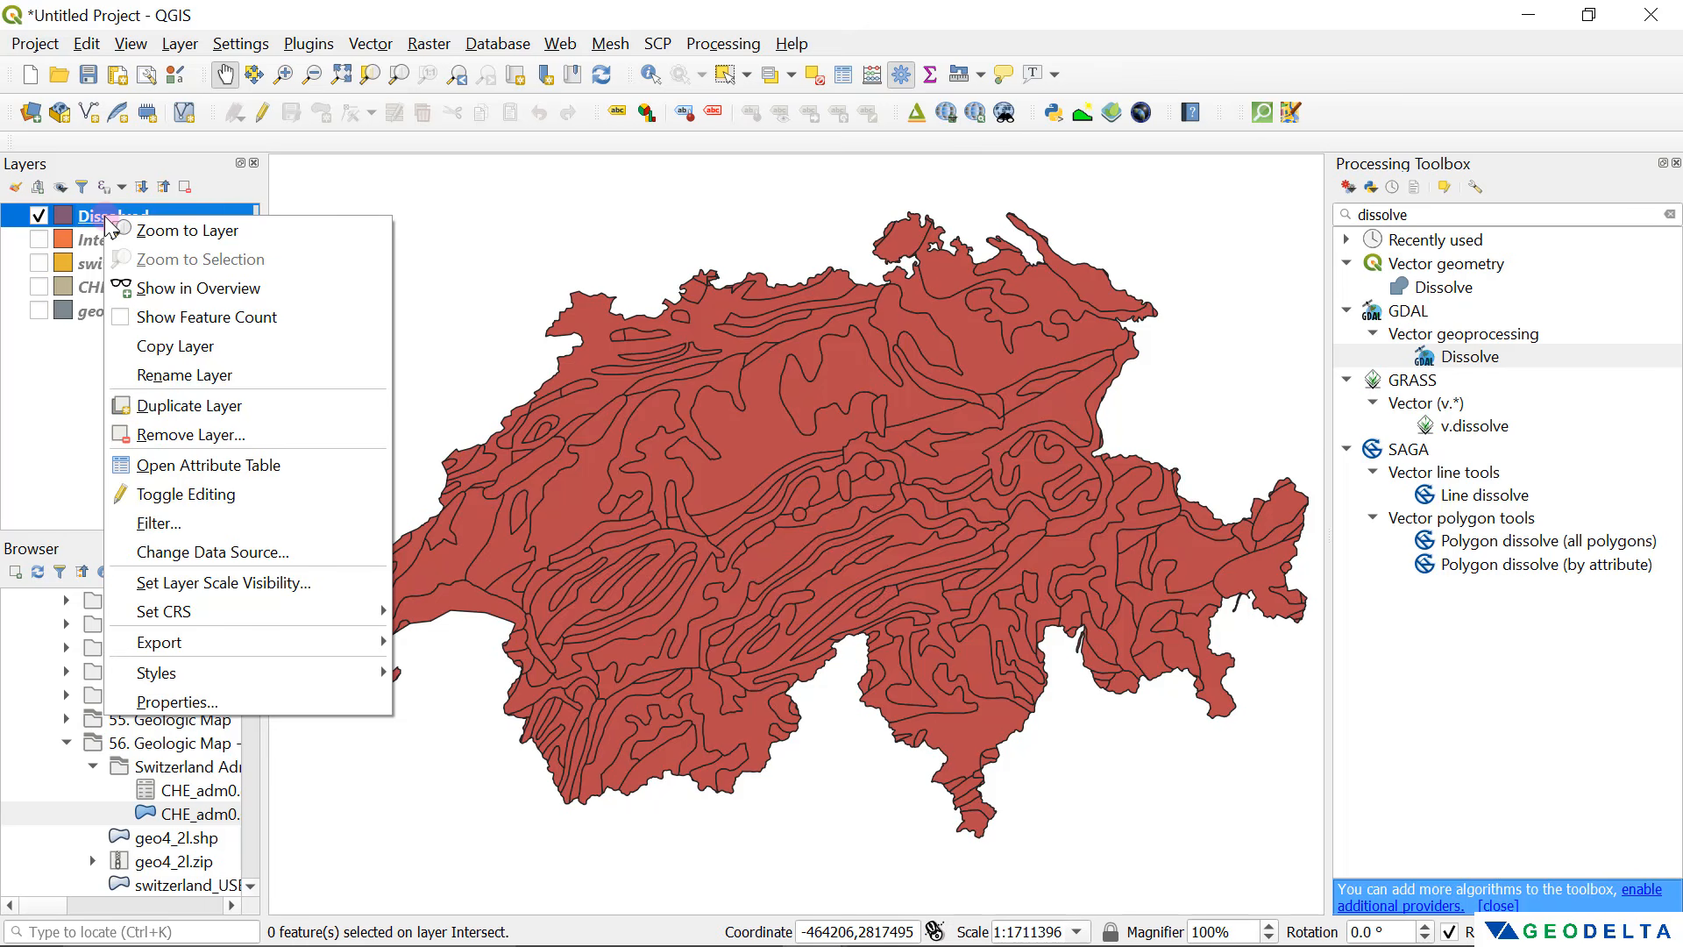
click(245, 467)
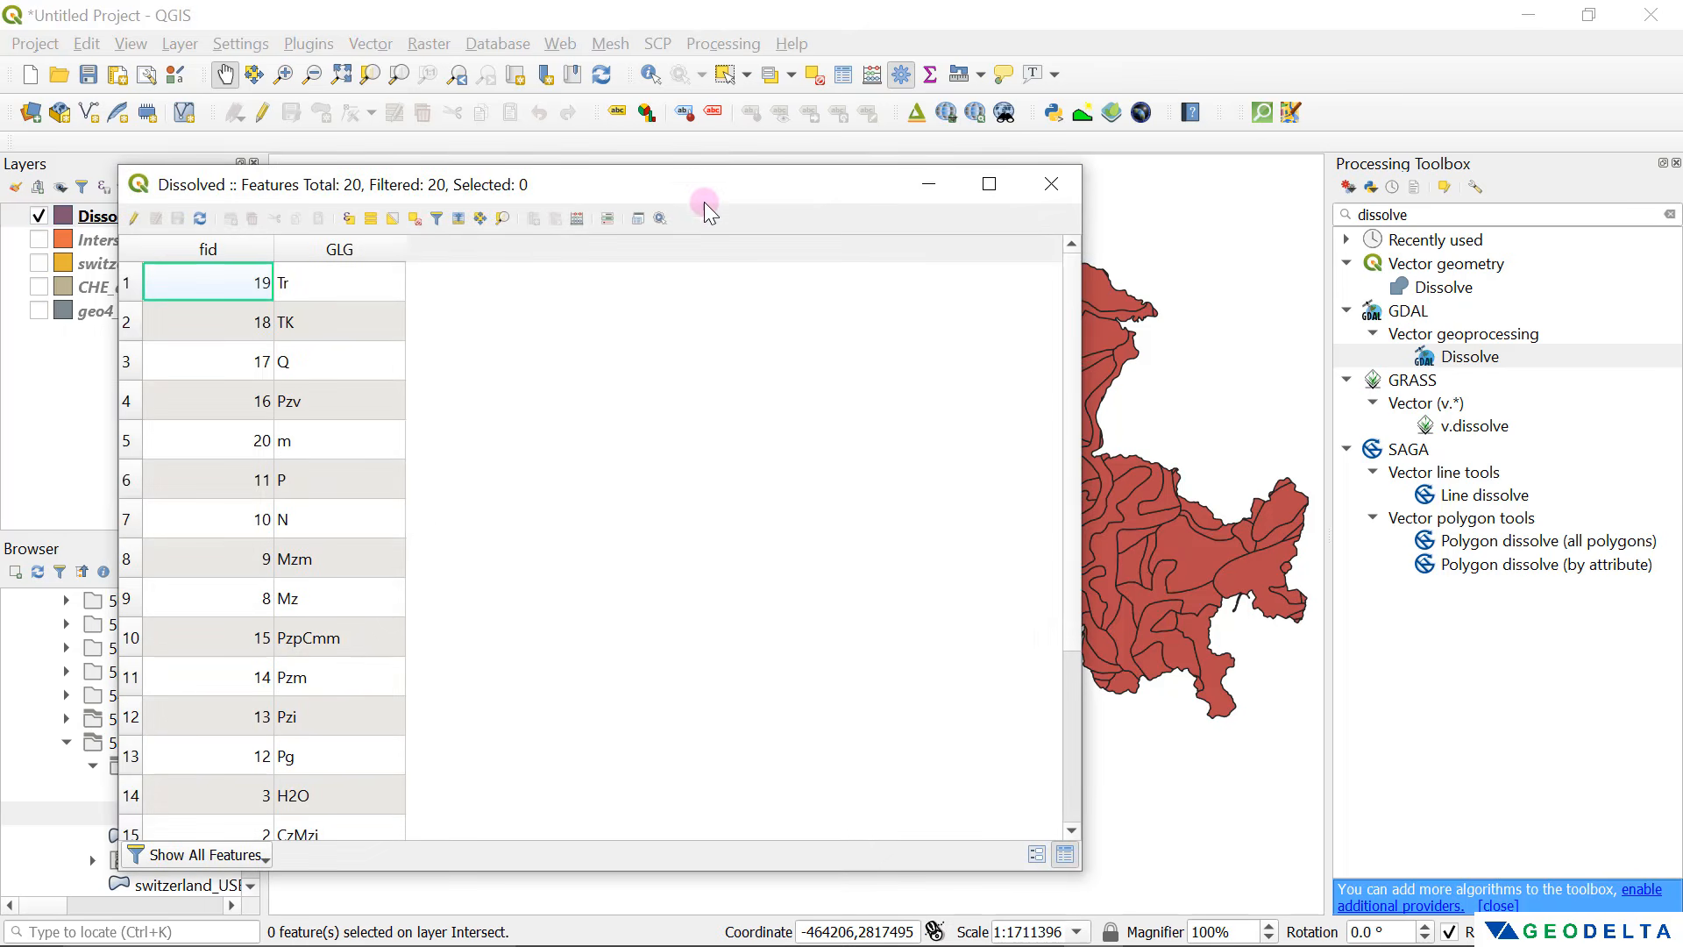
Step: Review the GLG records of the Dissolved table and select the P record to locate its polygons on the map
drag(703, 202, 1008, 167)
click(1377, 564)
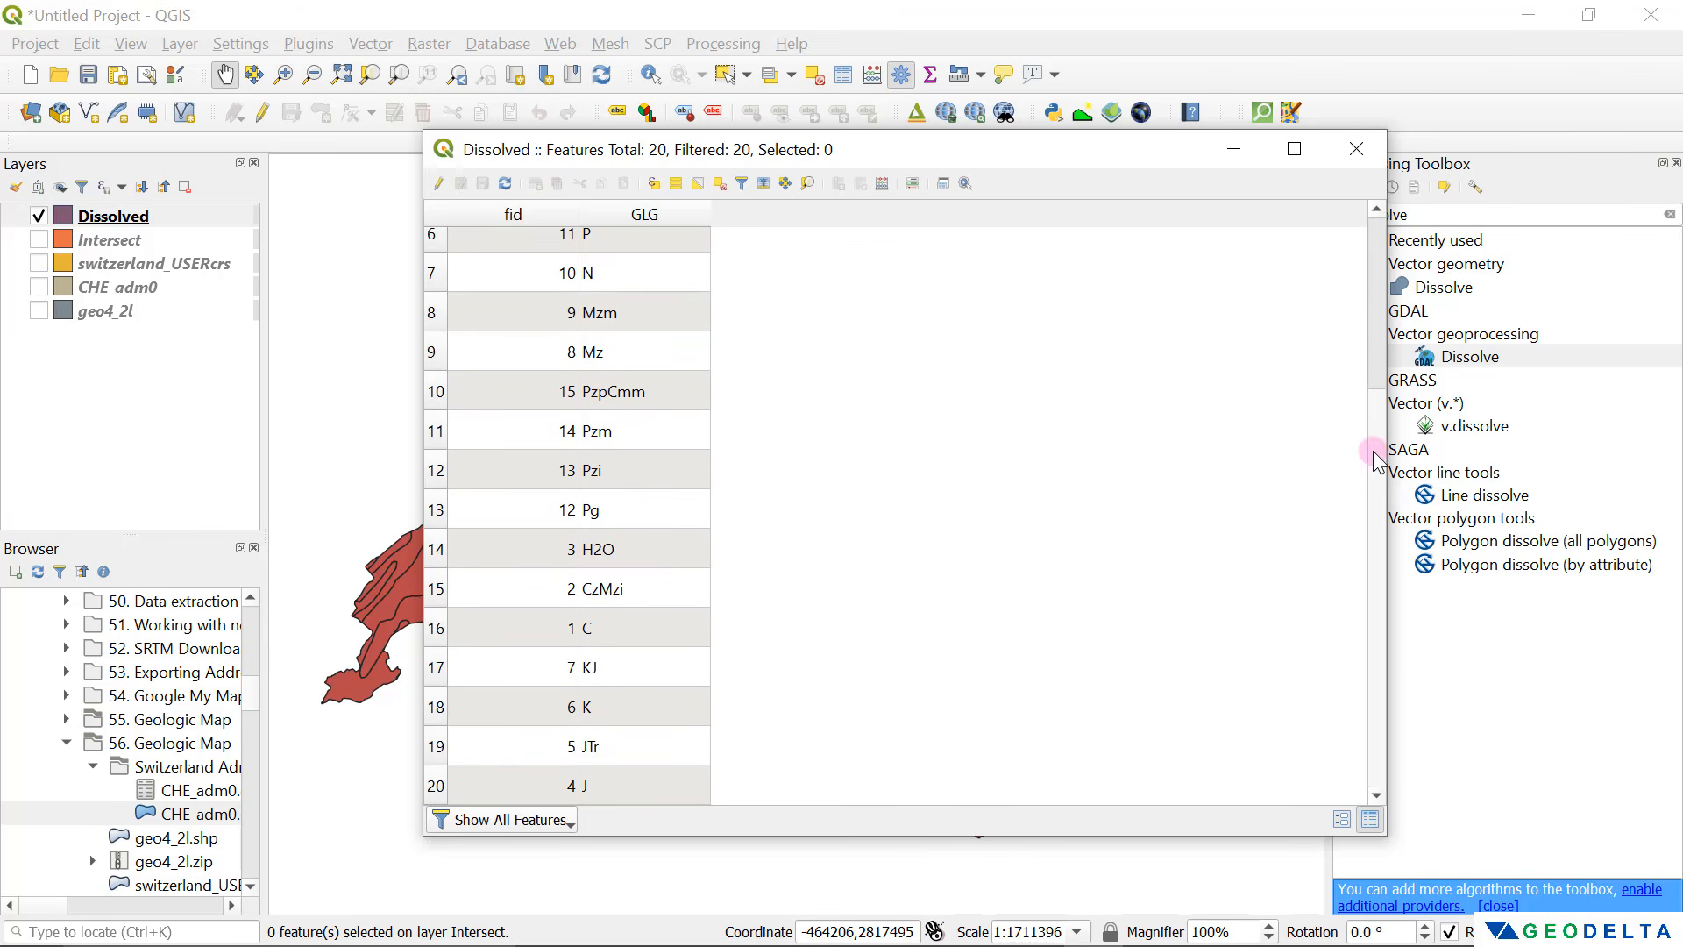
click(1376, 289)
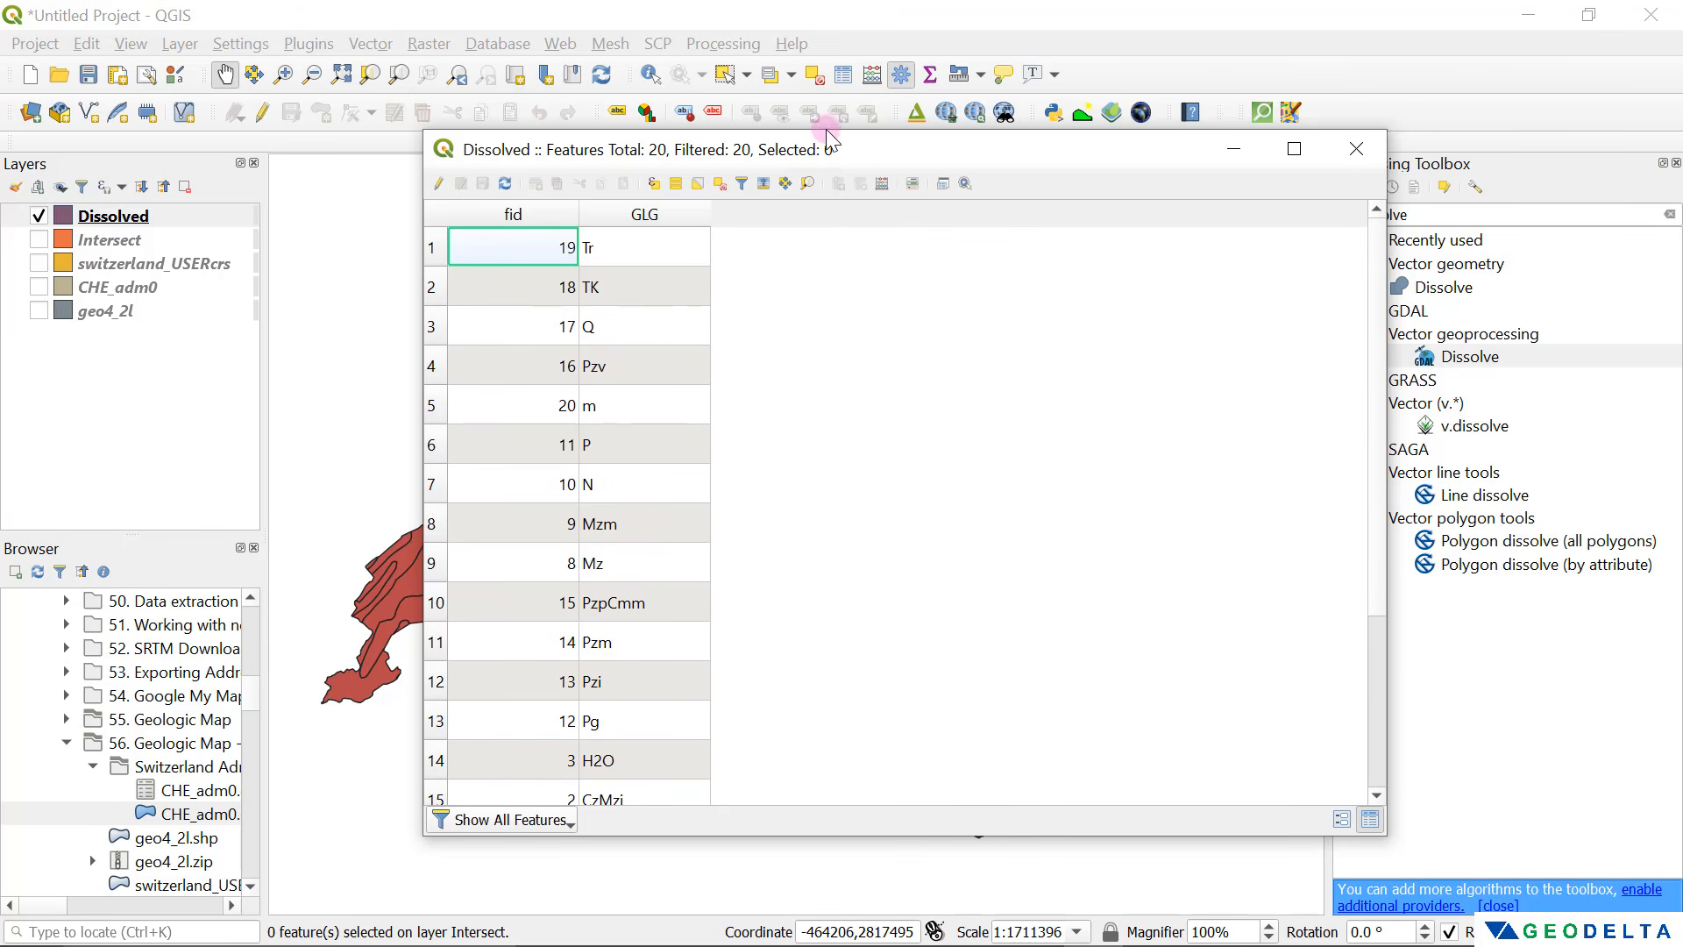
drag(869, 151, 1207, 151)
scroll(1169, 455, down, 1)
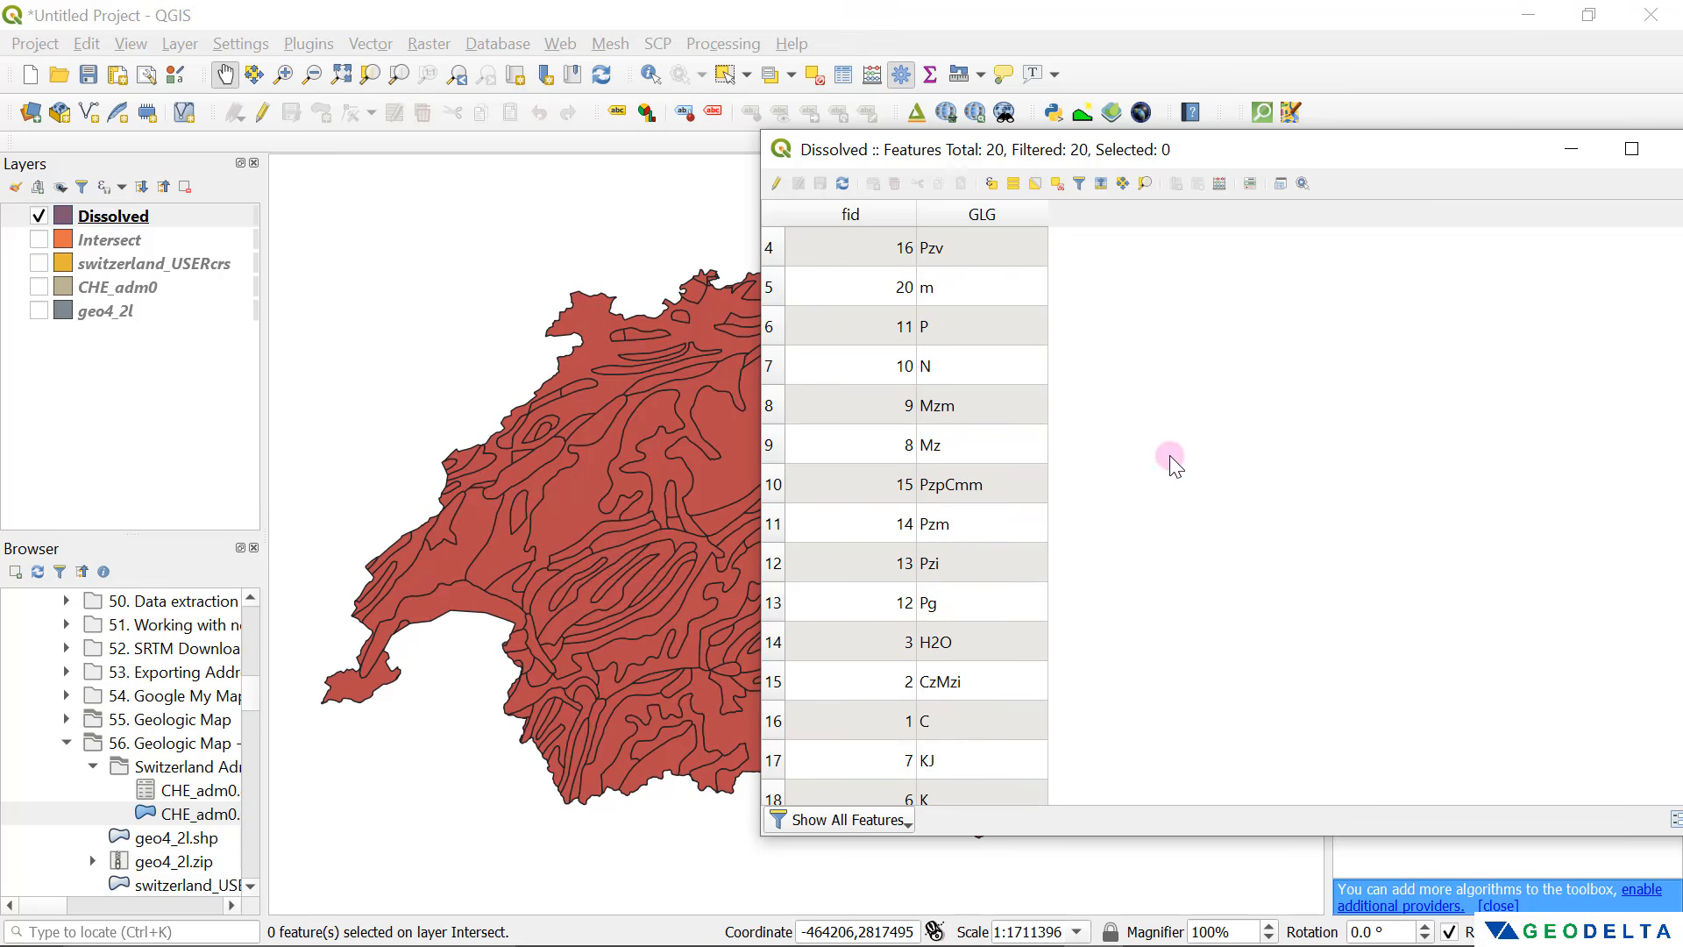
click(772, 326)
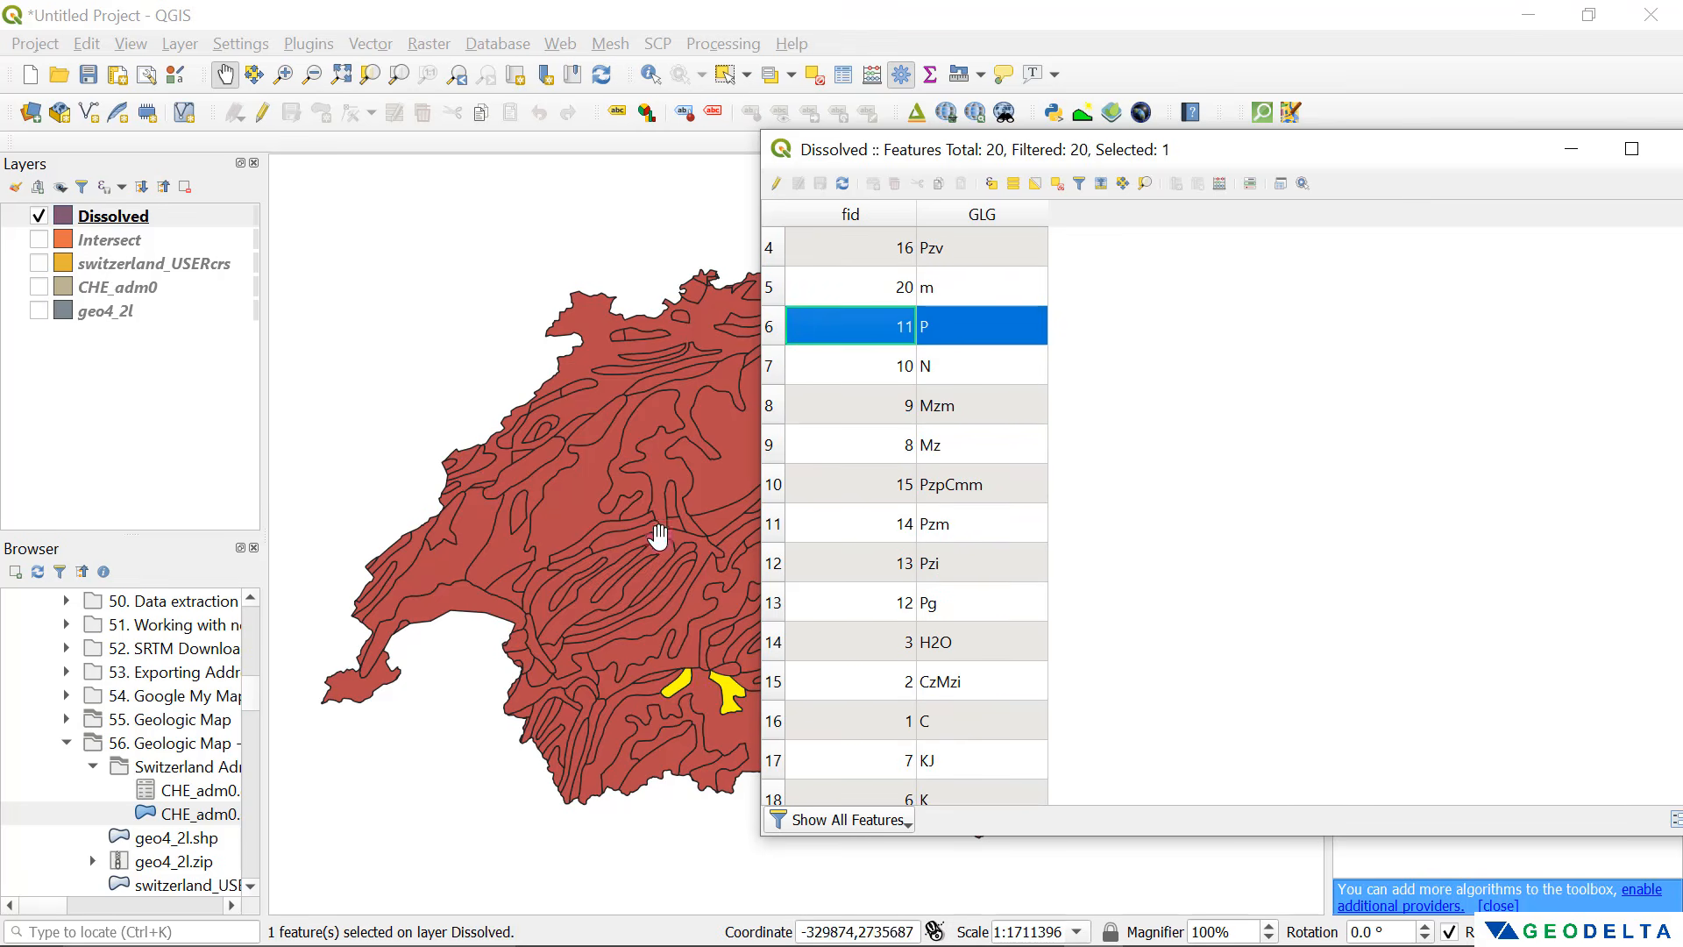
drag(643, 554, 412, 466)
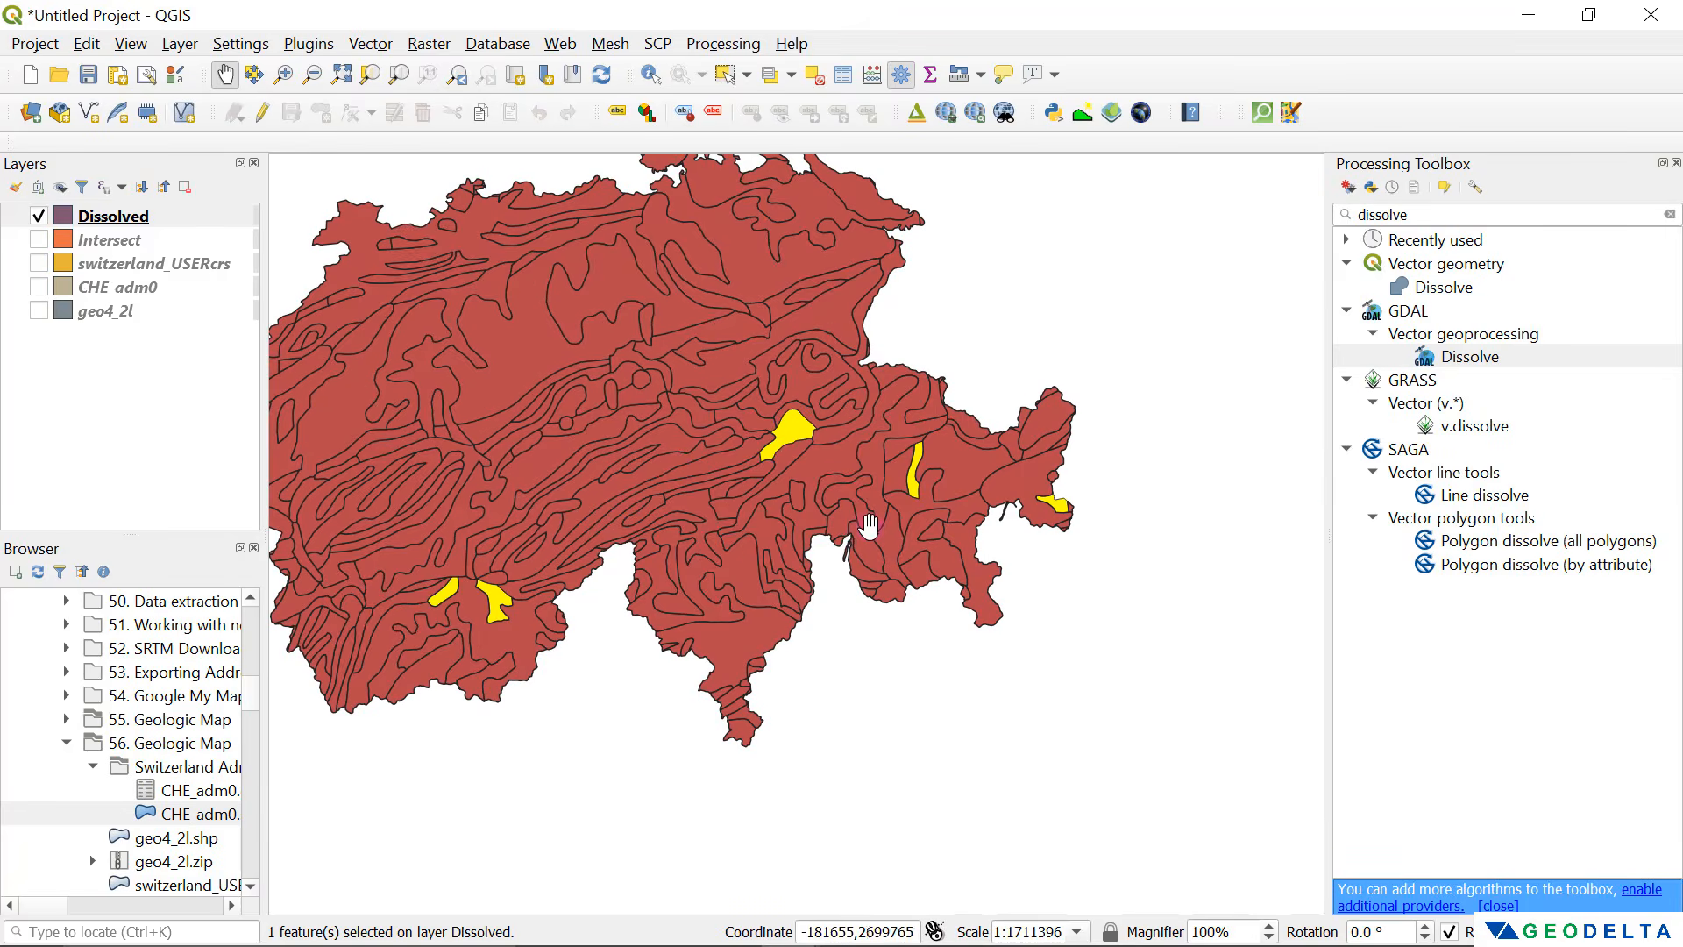
key(alt+Tab)
scroll(1056, 517, down, 1)
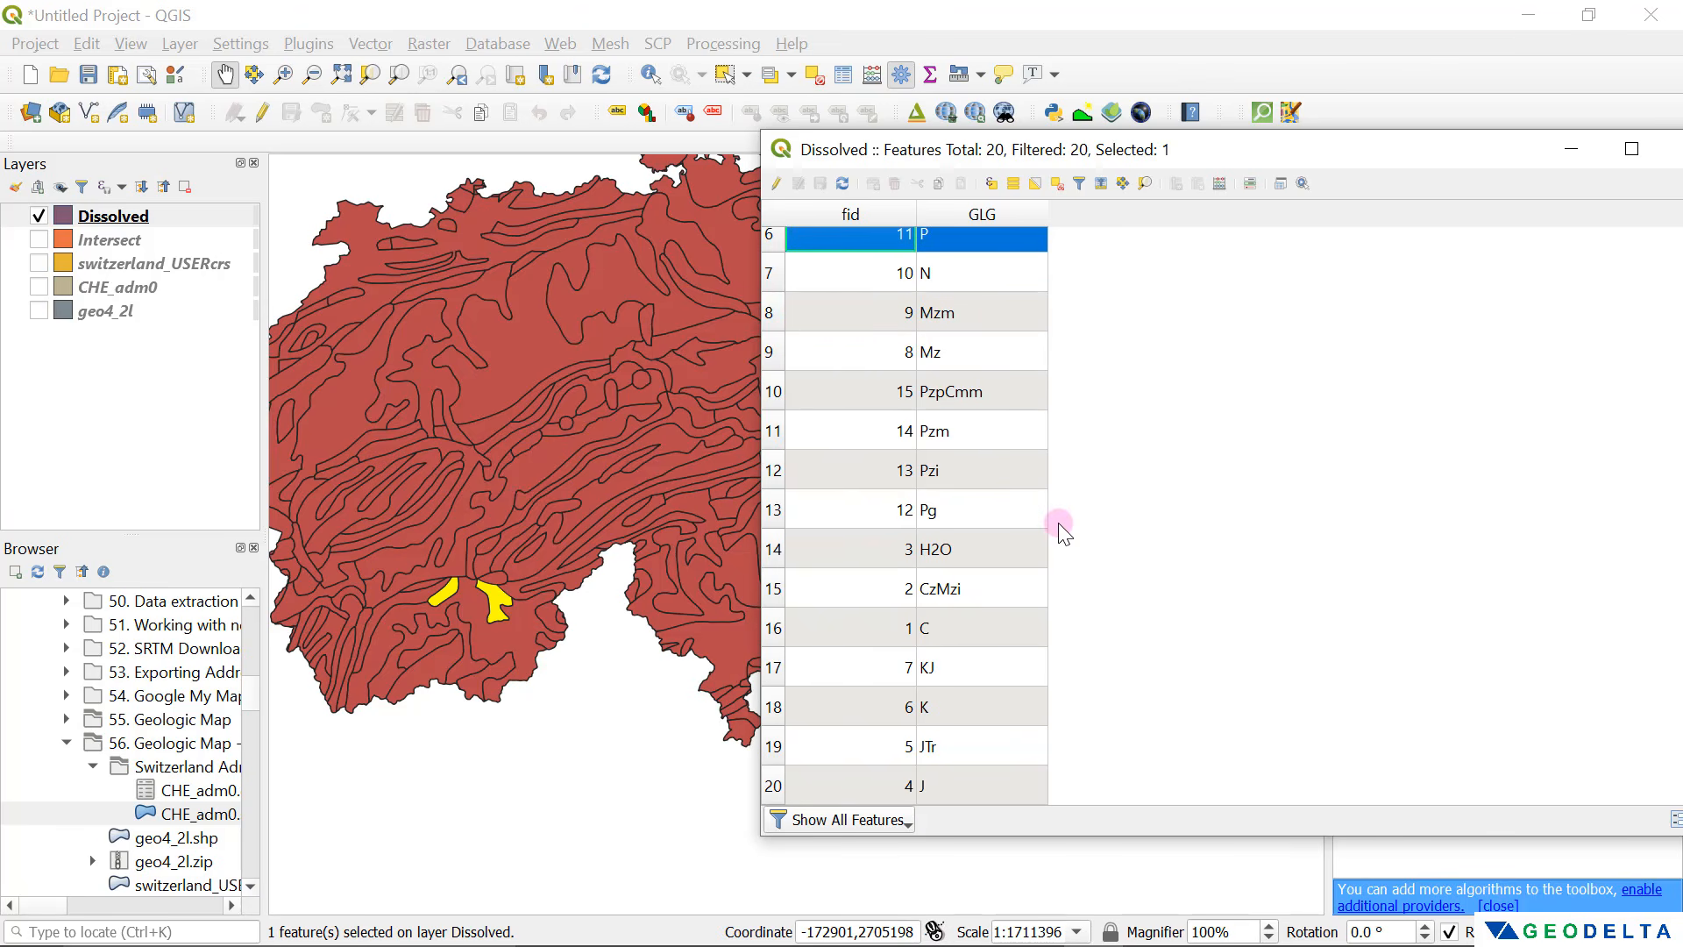
Step: Select the J record to locate its polygons on the map, clear the selection and close the Dissolved attribute table
click(773, 786)
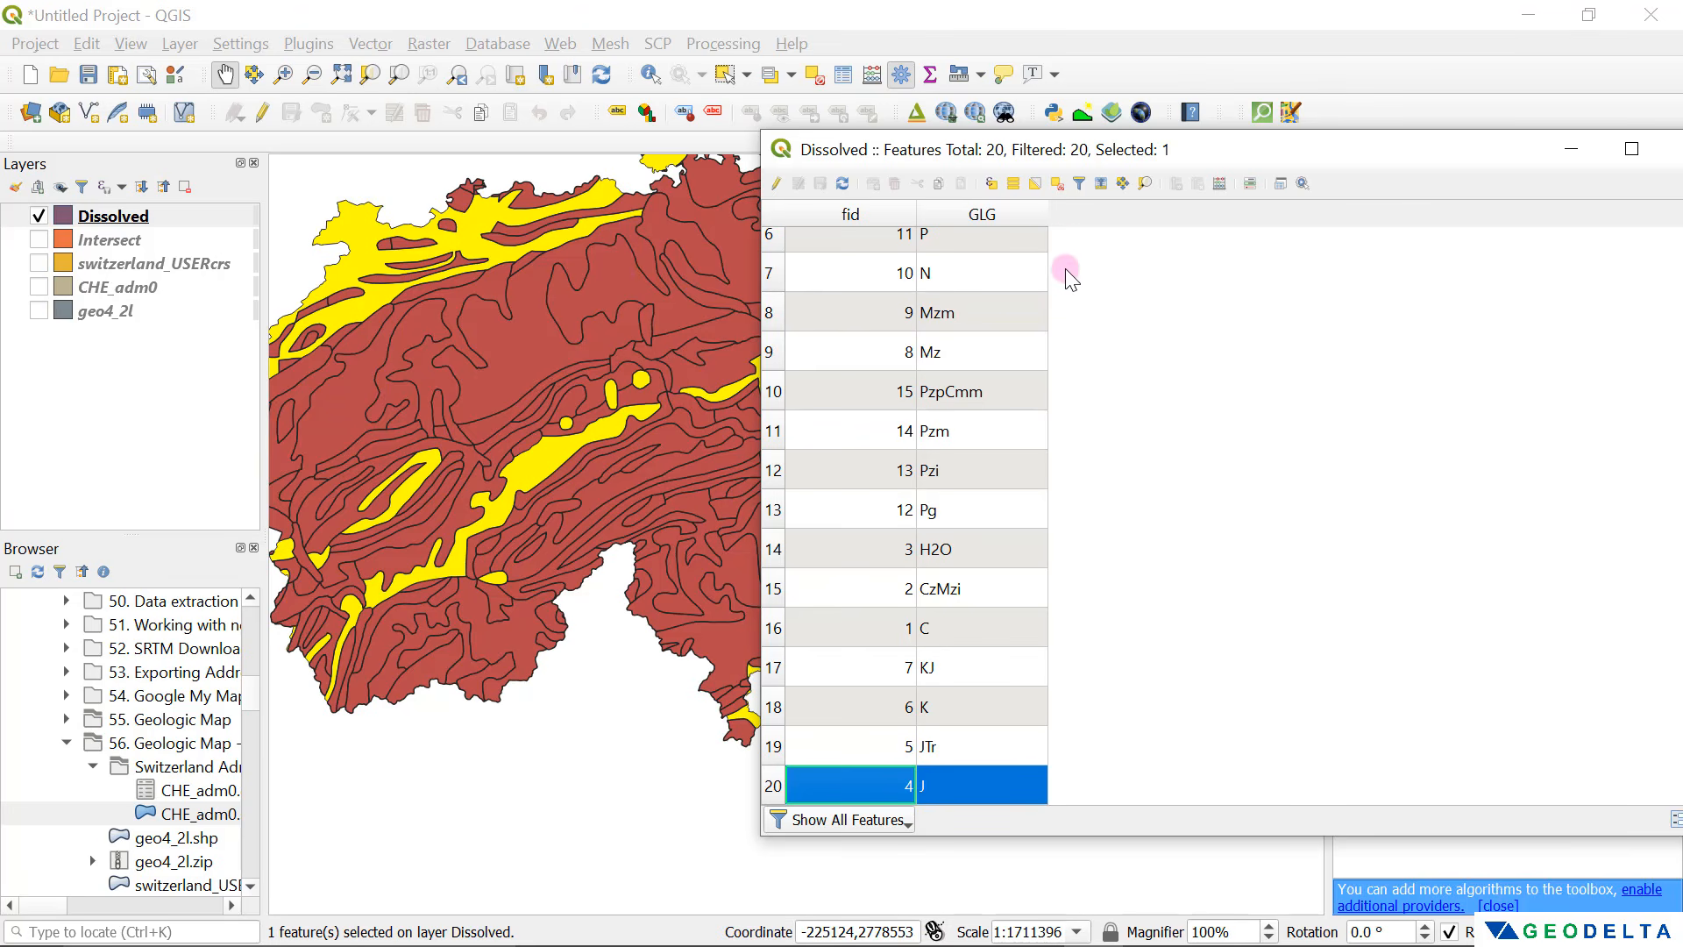
click(1057, 183)
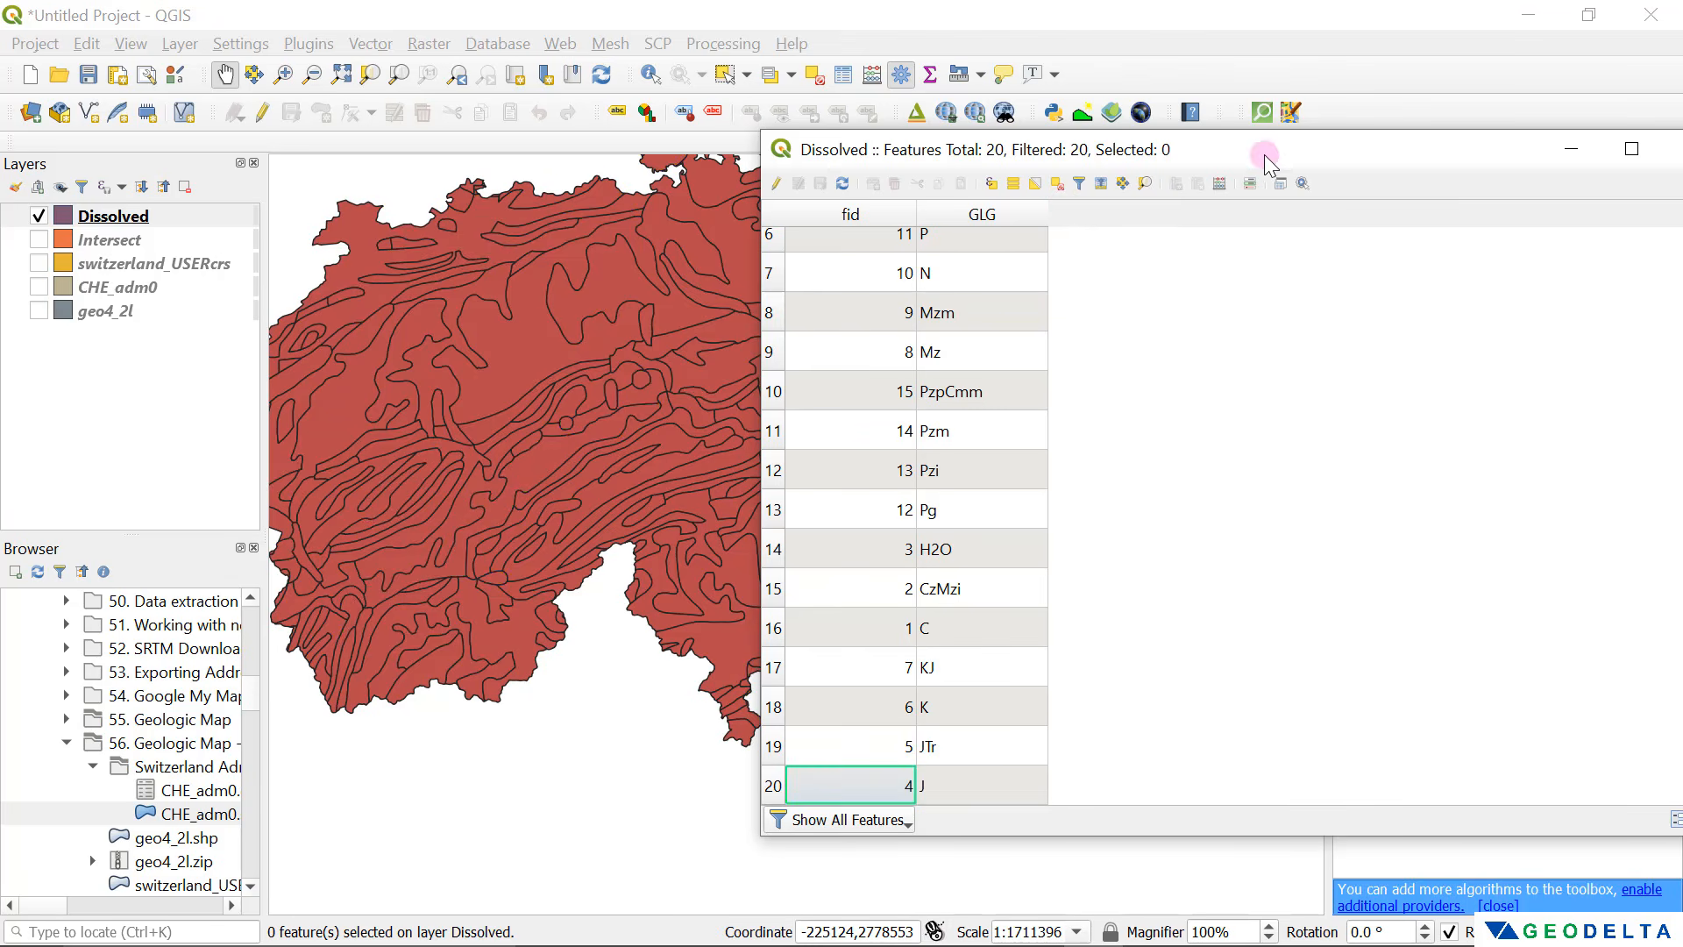
drag(1264, 154, 843, 242)
click(1271, 236)
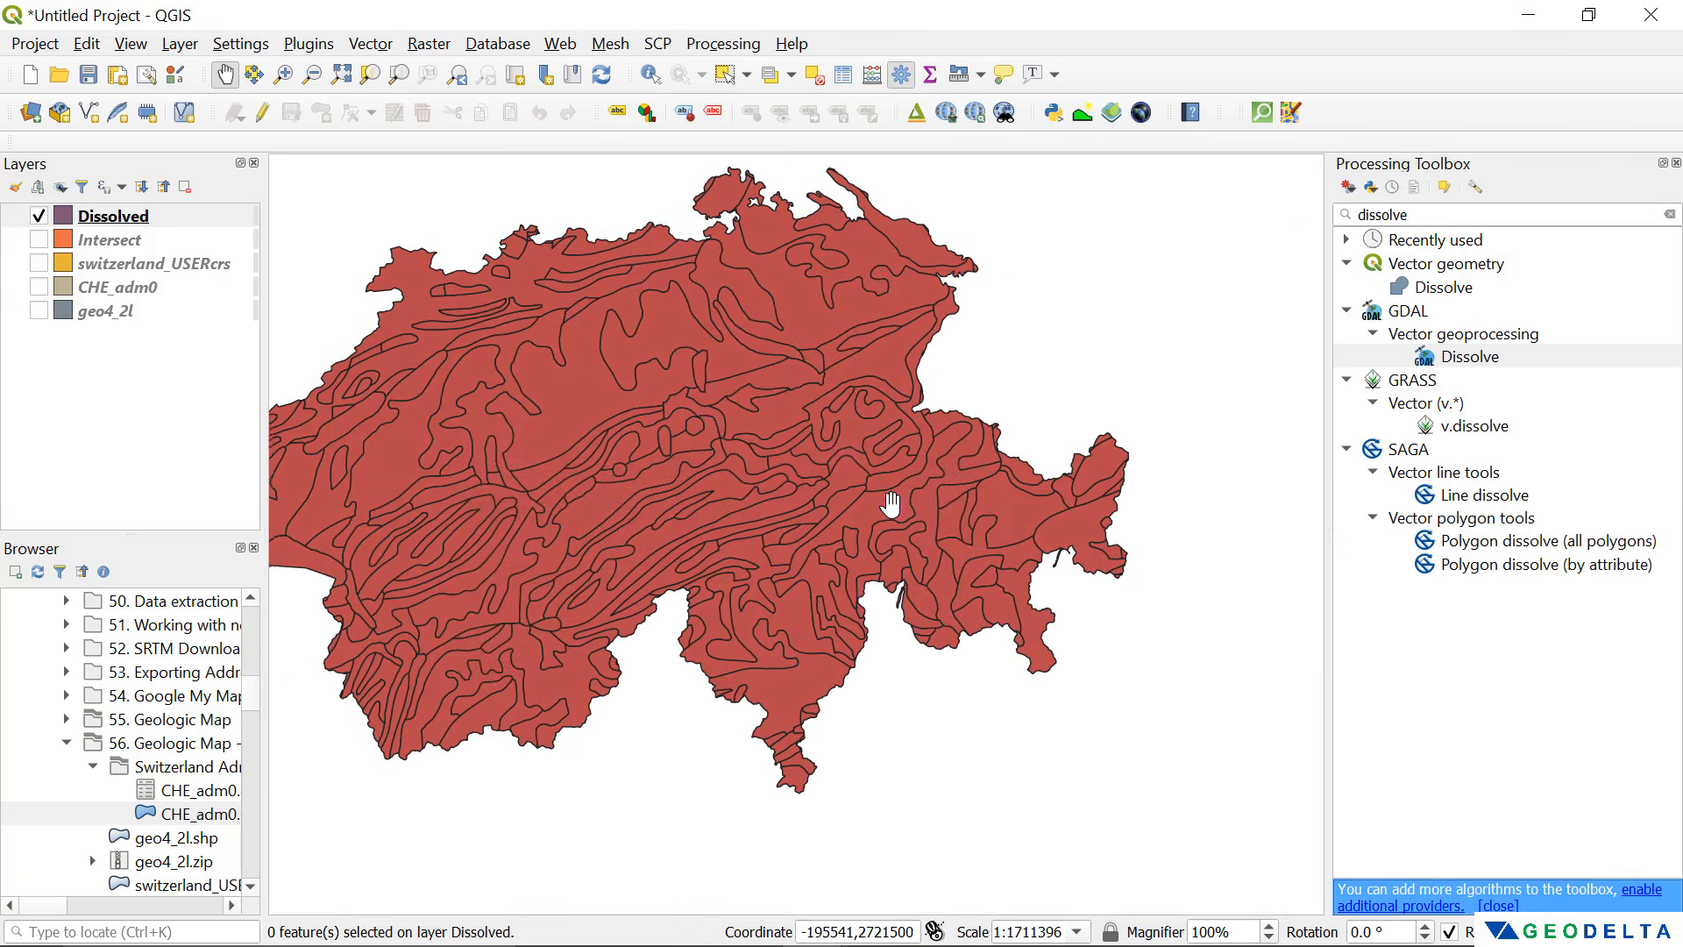
drag(1377, 384, 1414, 377)
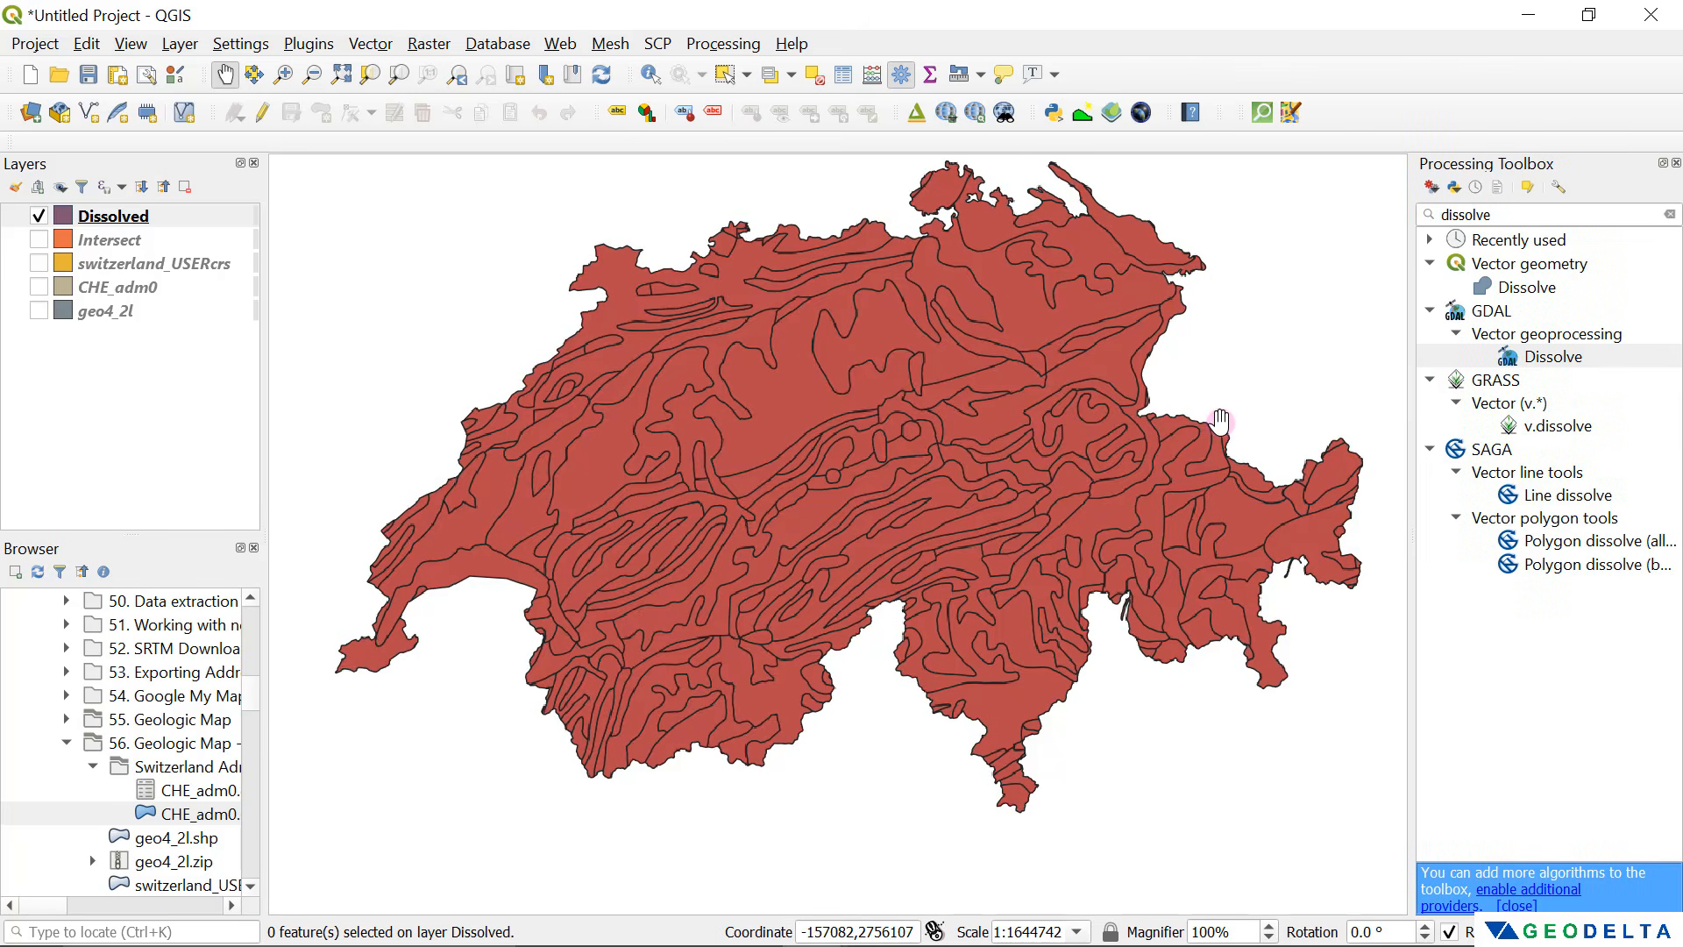
drag(1221, 413, 1210, 469)
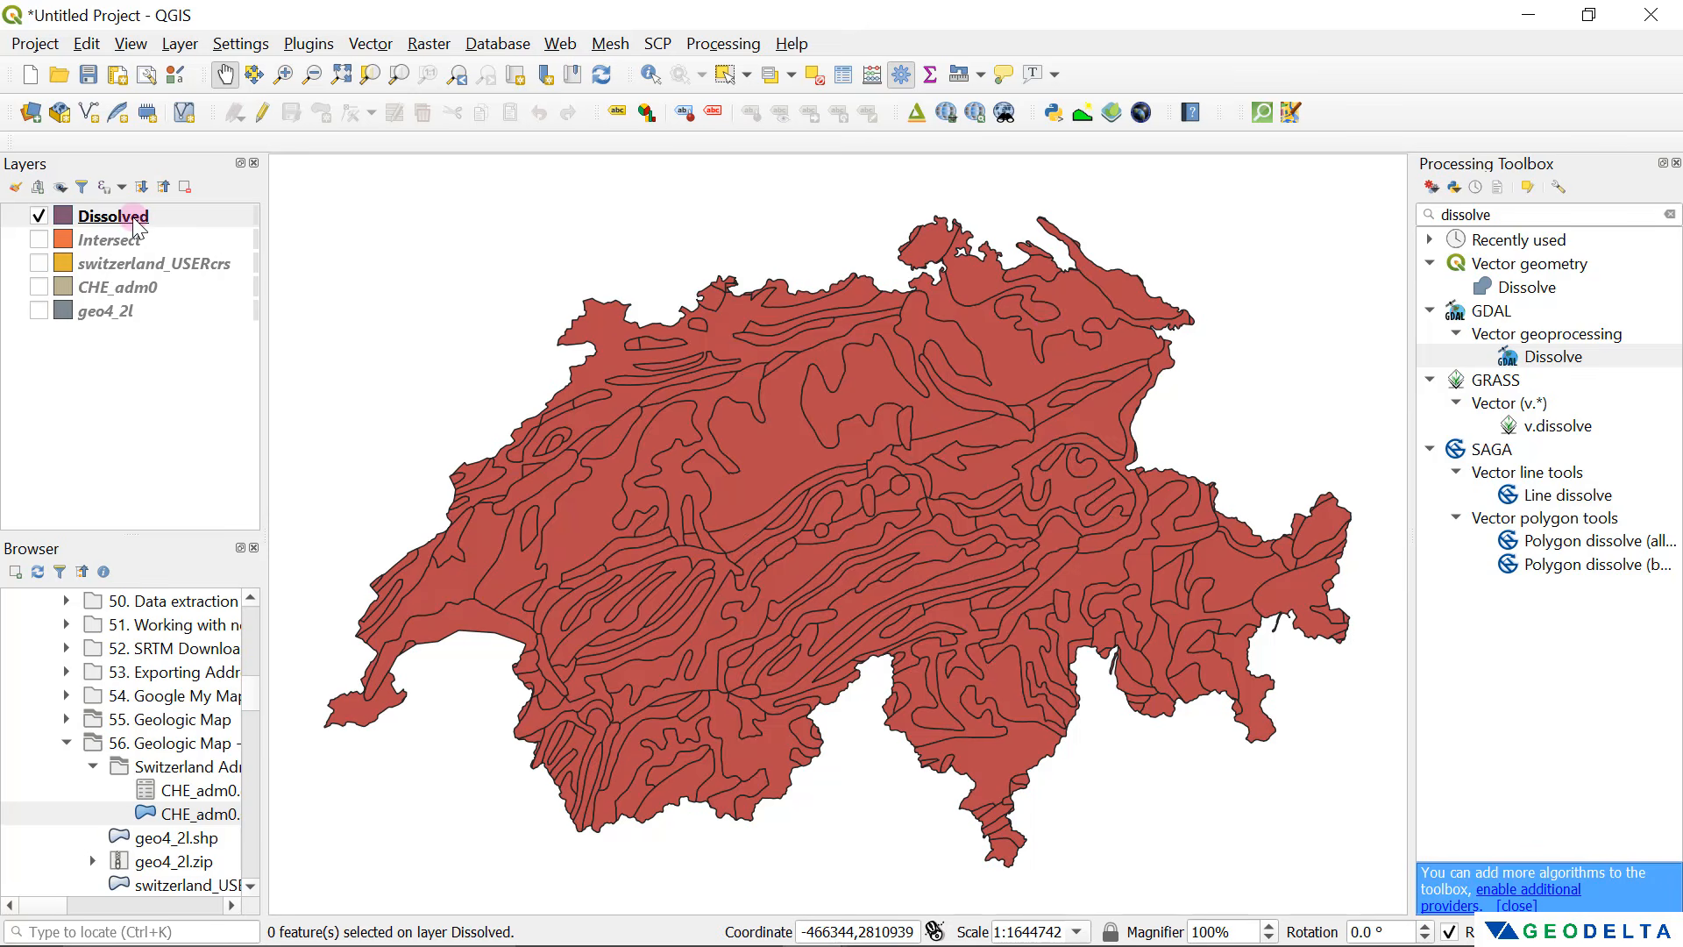
Step: Export the Dissolved layer as an ESRI Shapefile named switzerland_geology in the "56. Geologic Map - QGIS" folder and add it to the map
right_click(136, 227)
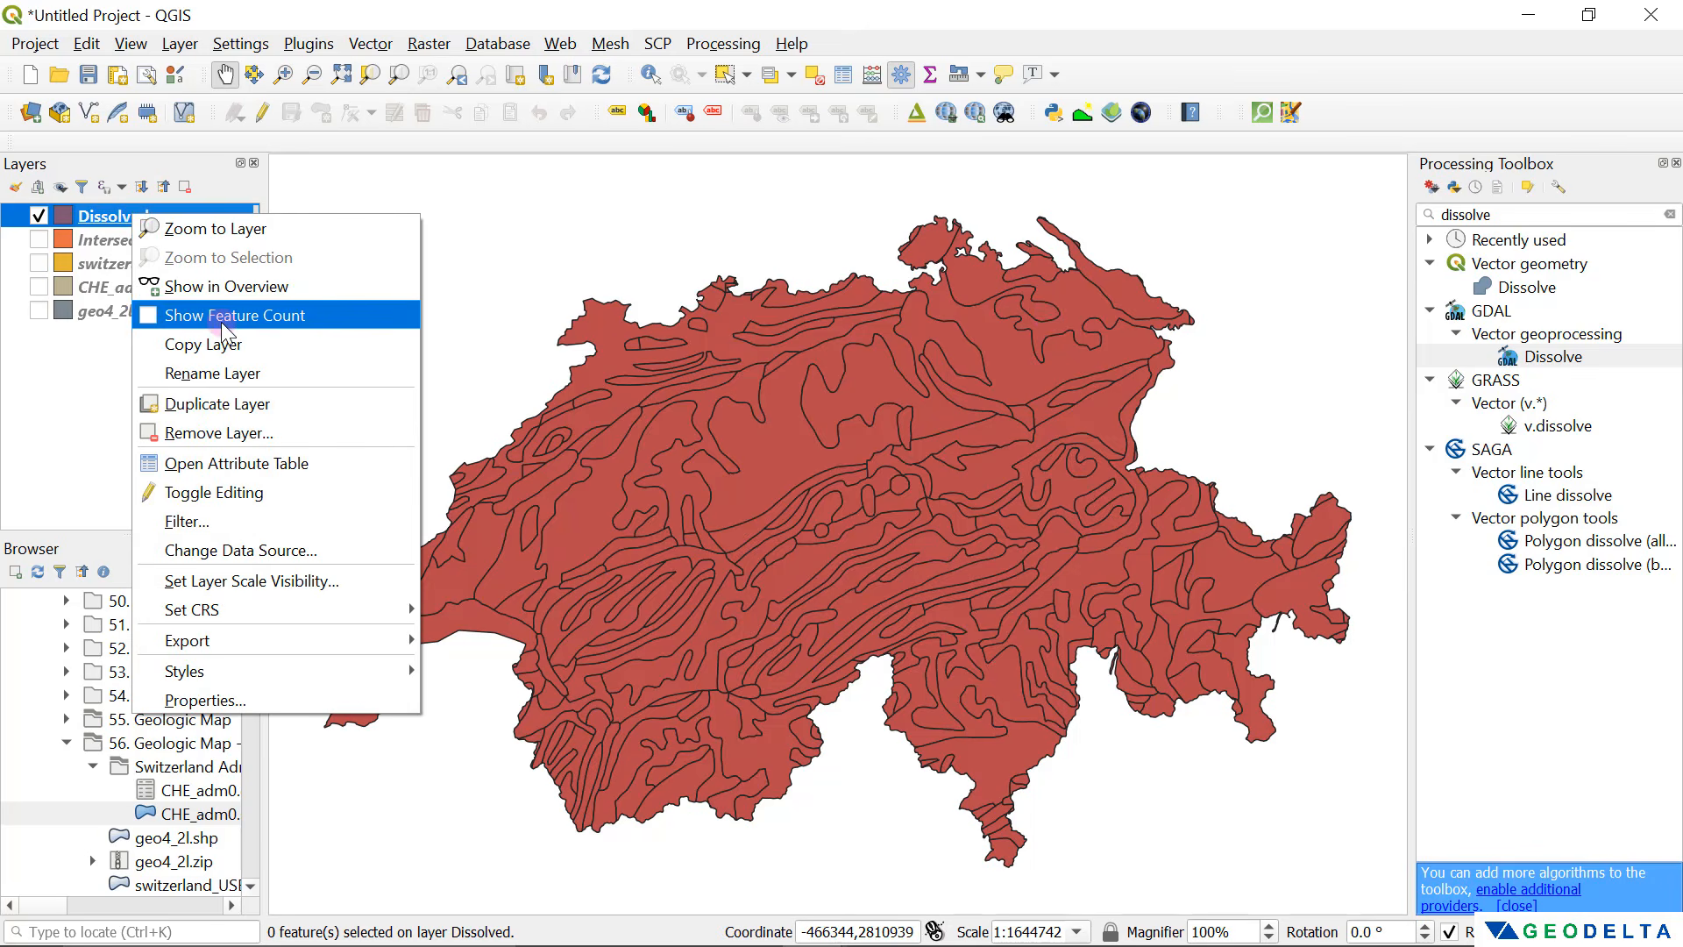
click(93, 377)
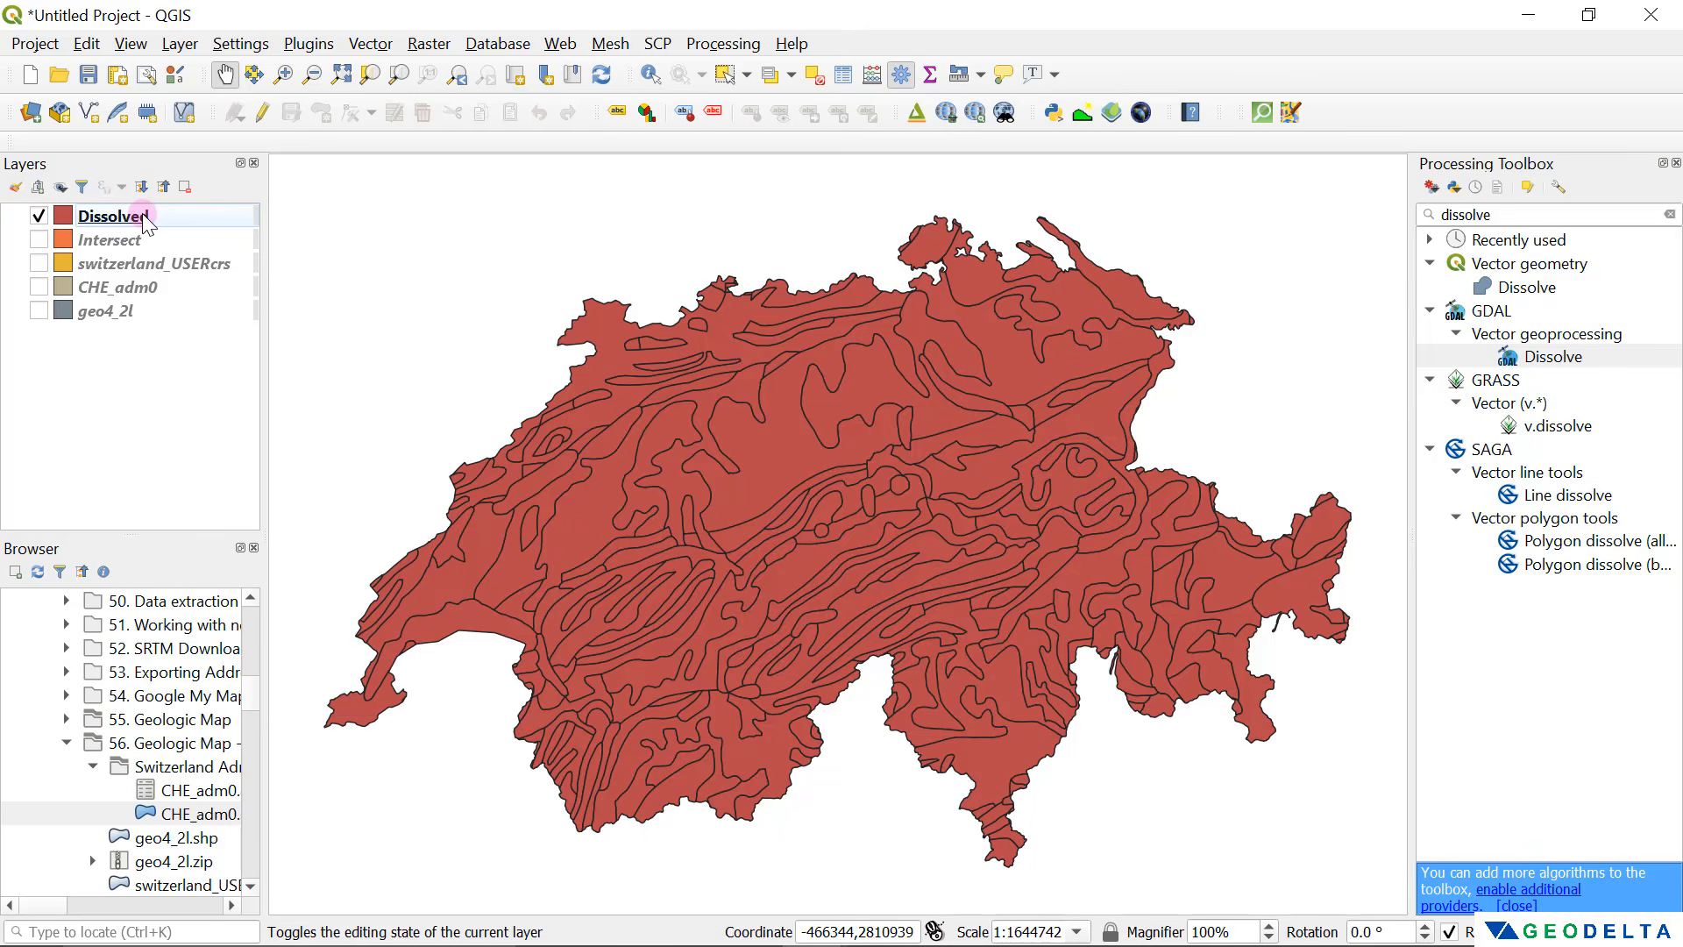
click(145, 219)
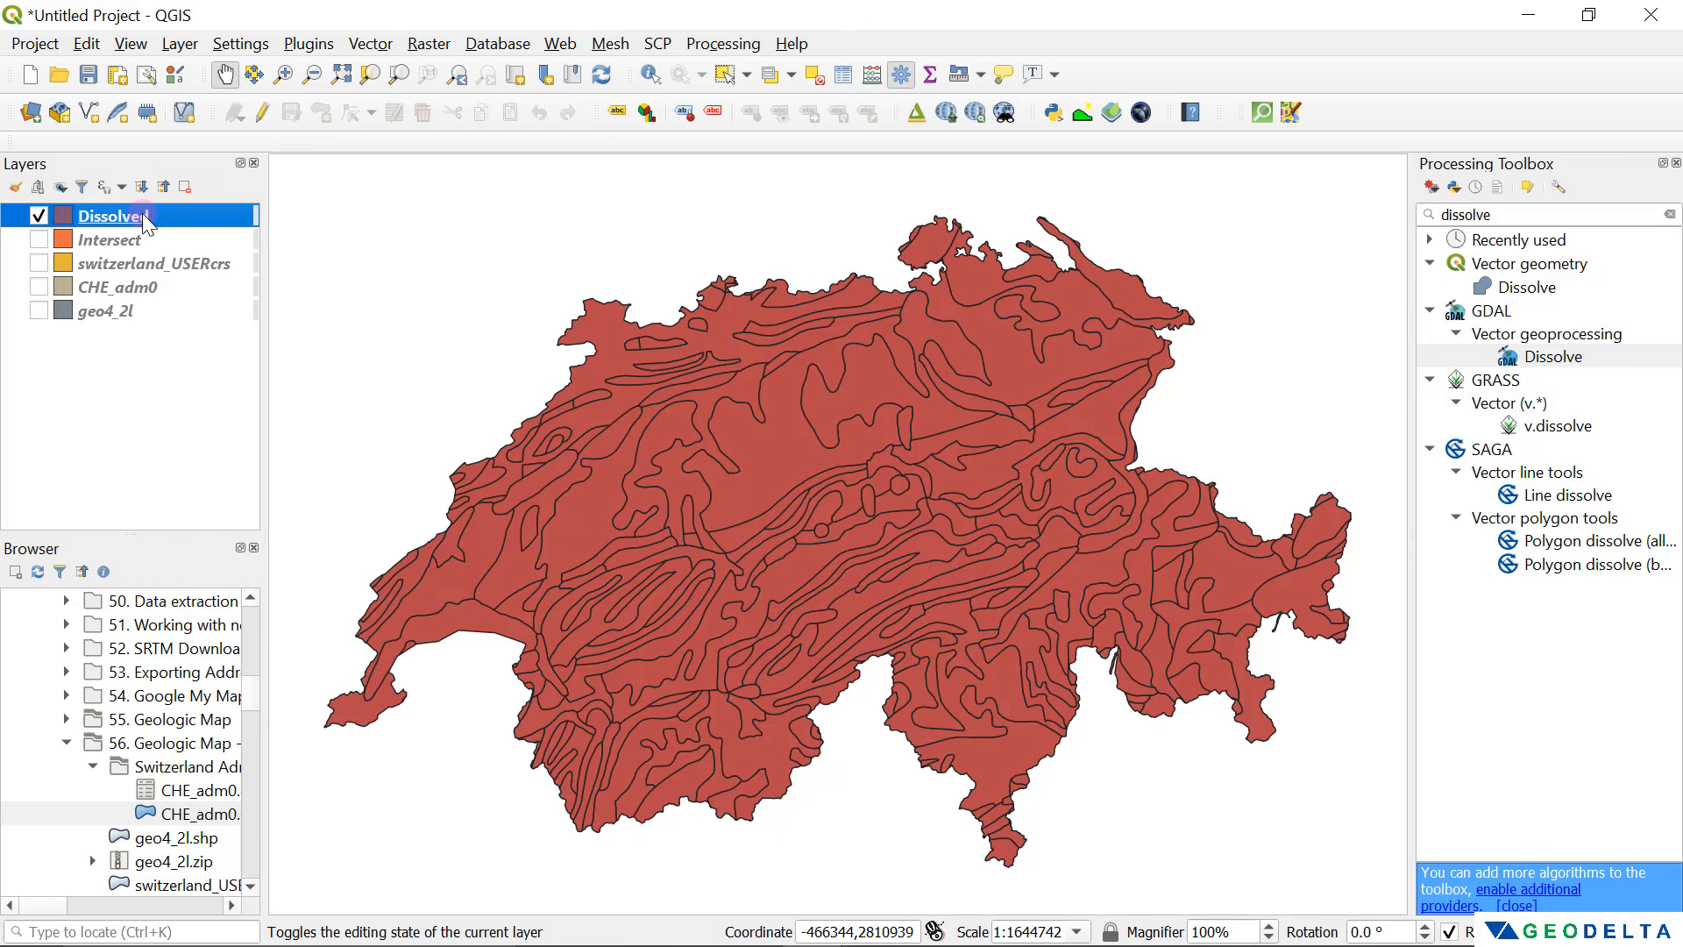
right_click(144, 220)
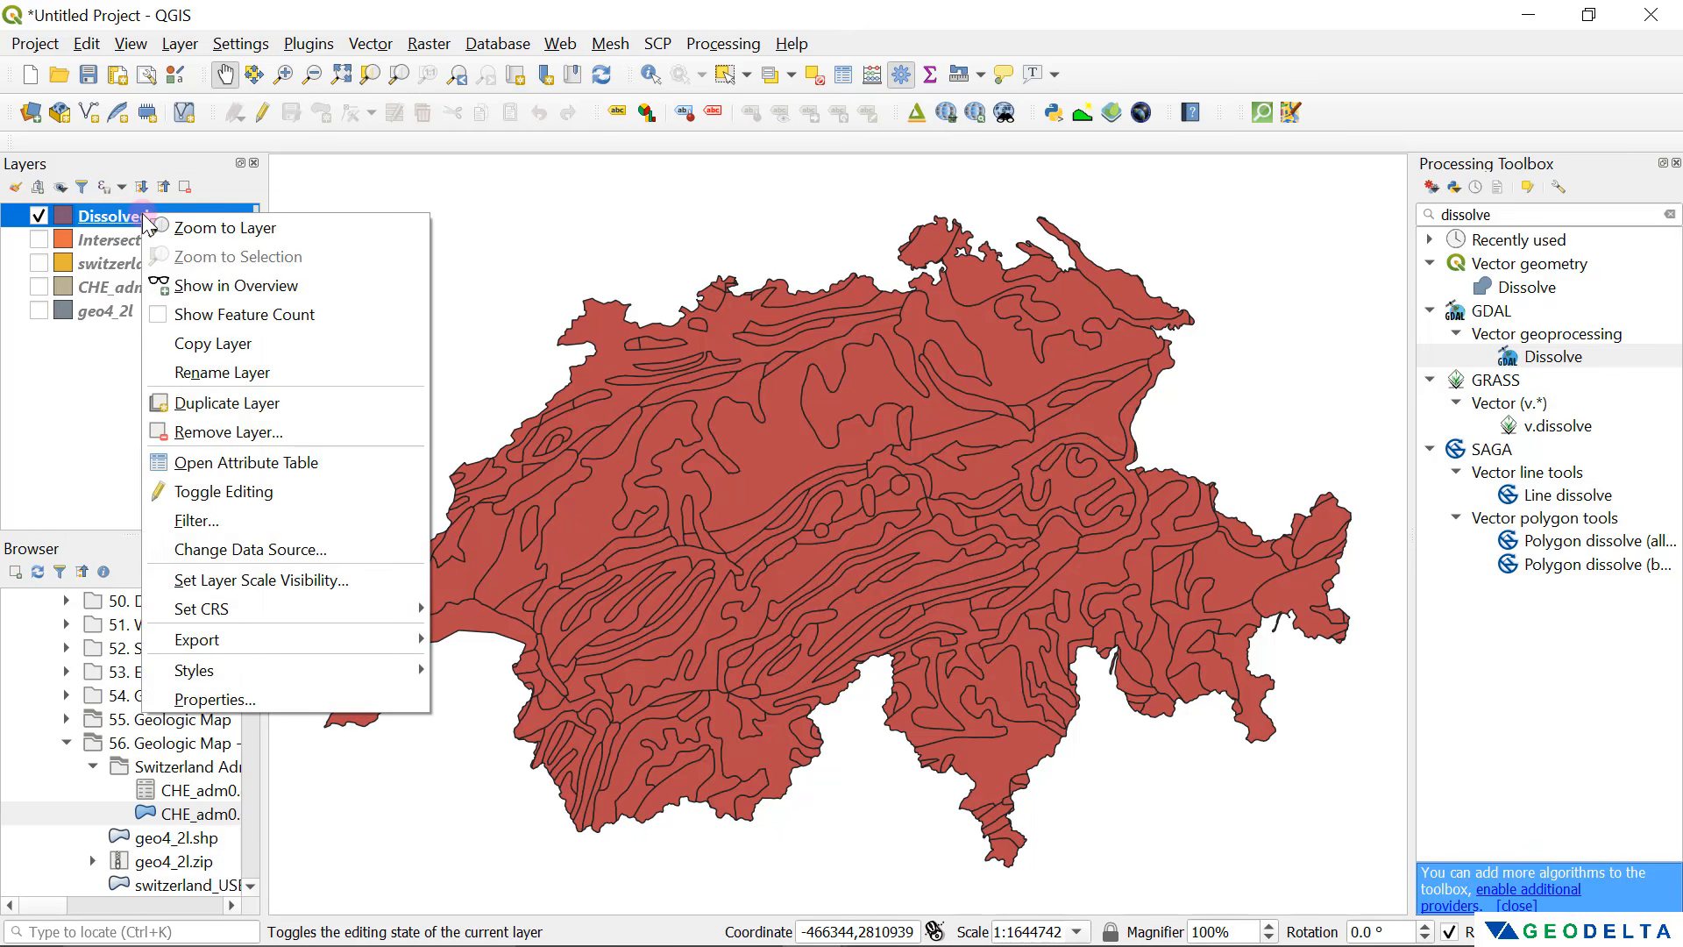
mouse_move(280, 639)
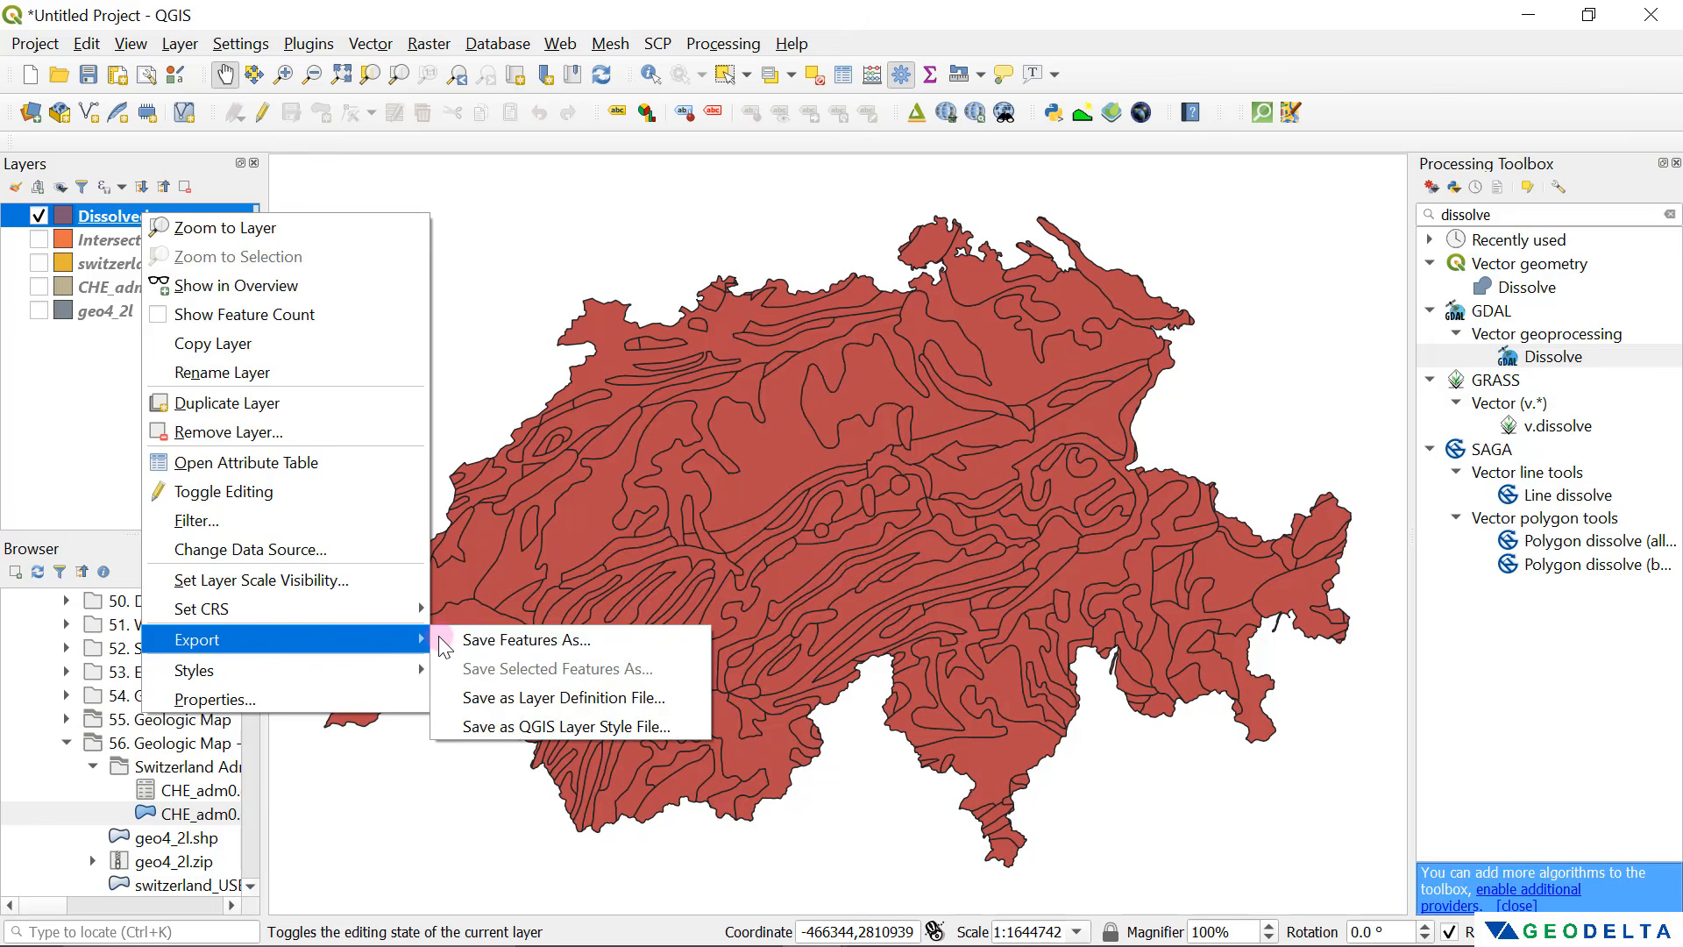
click(494, 646)
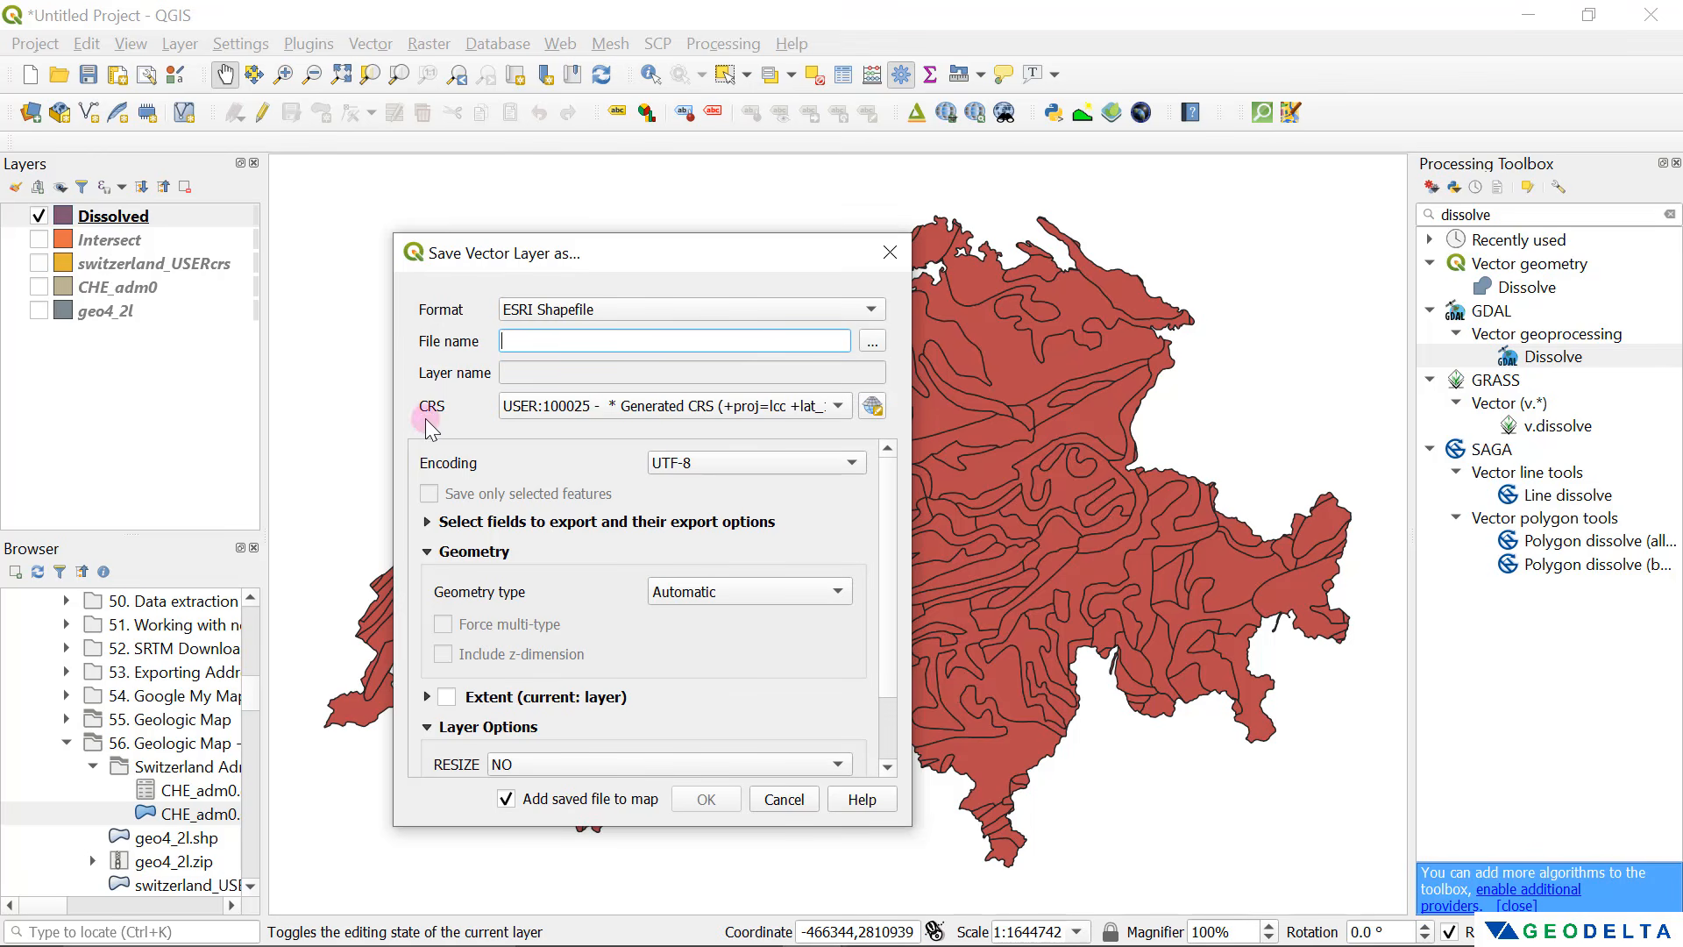
click(870, 346)
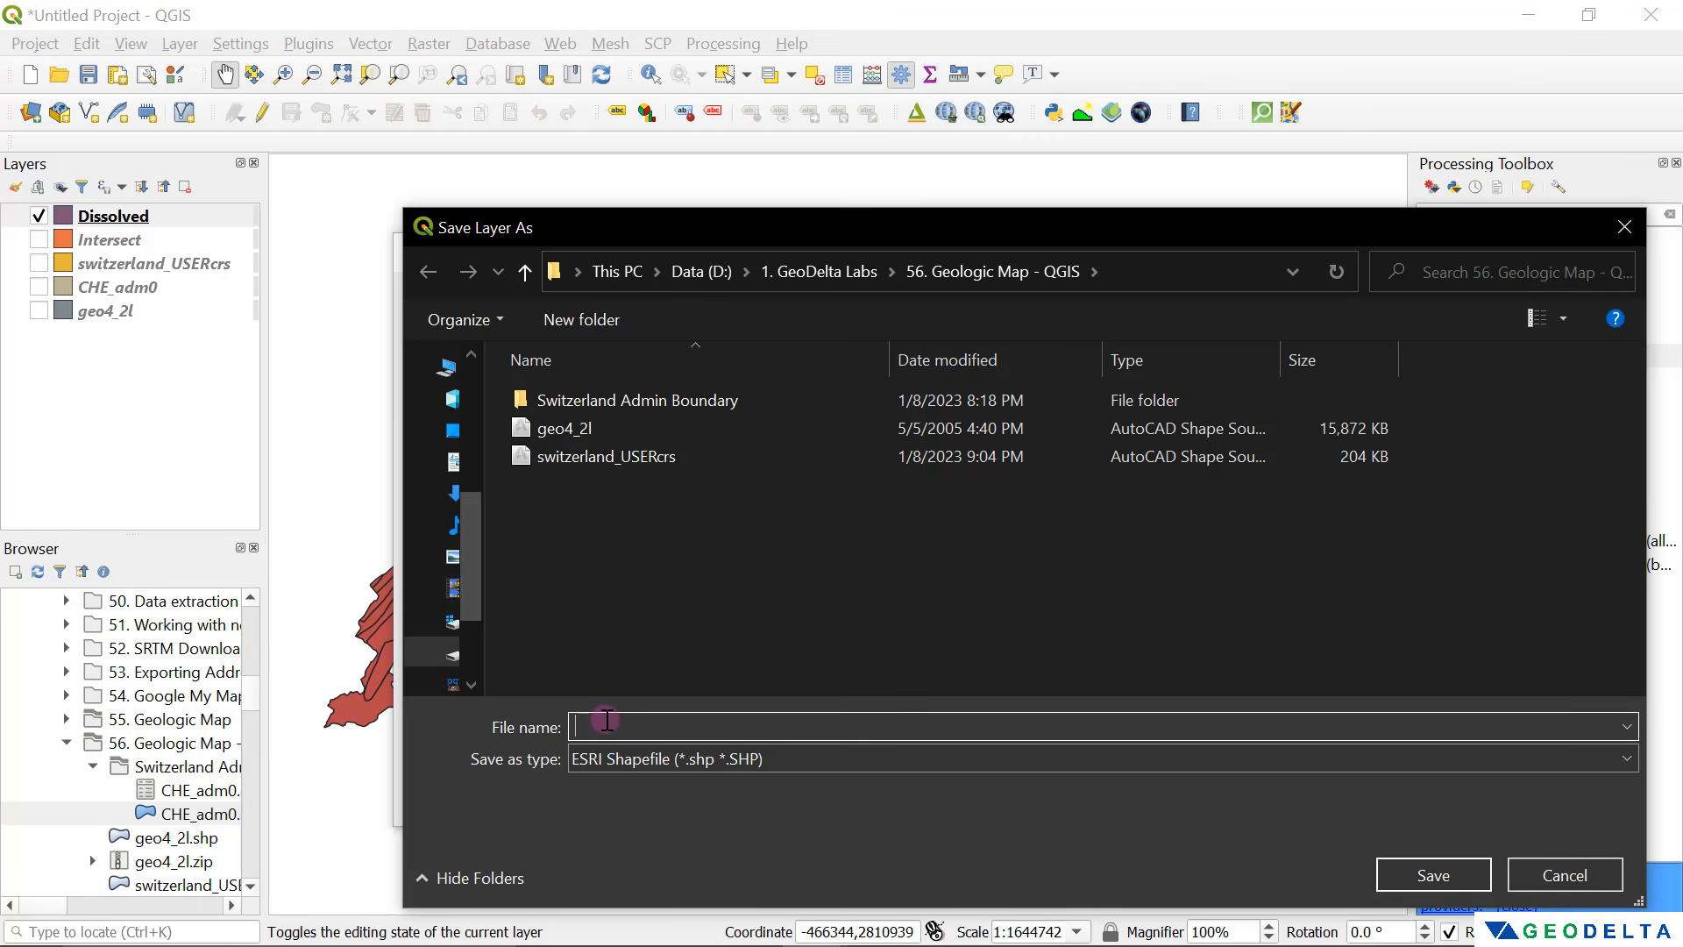
text(sw)
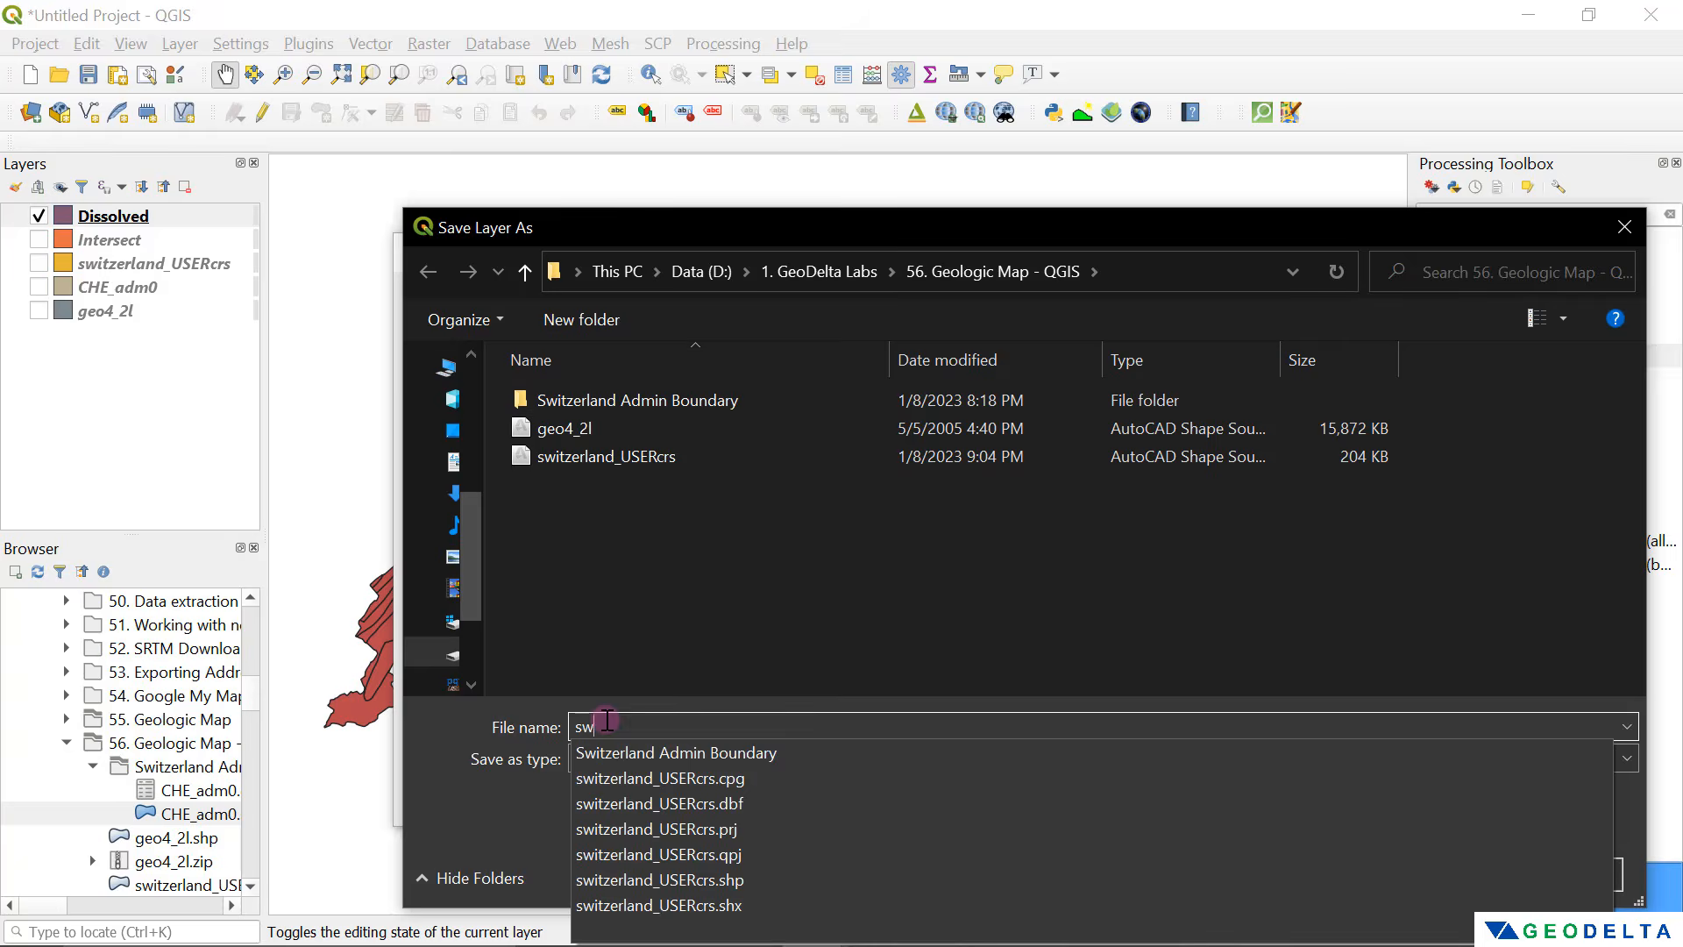
text(itzerland_geology)
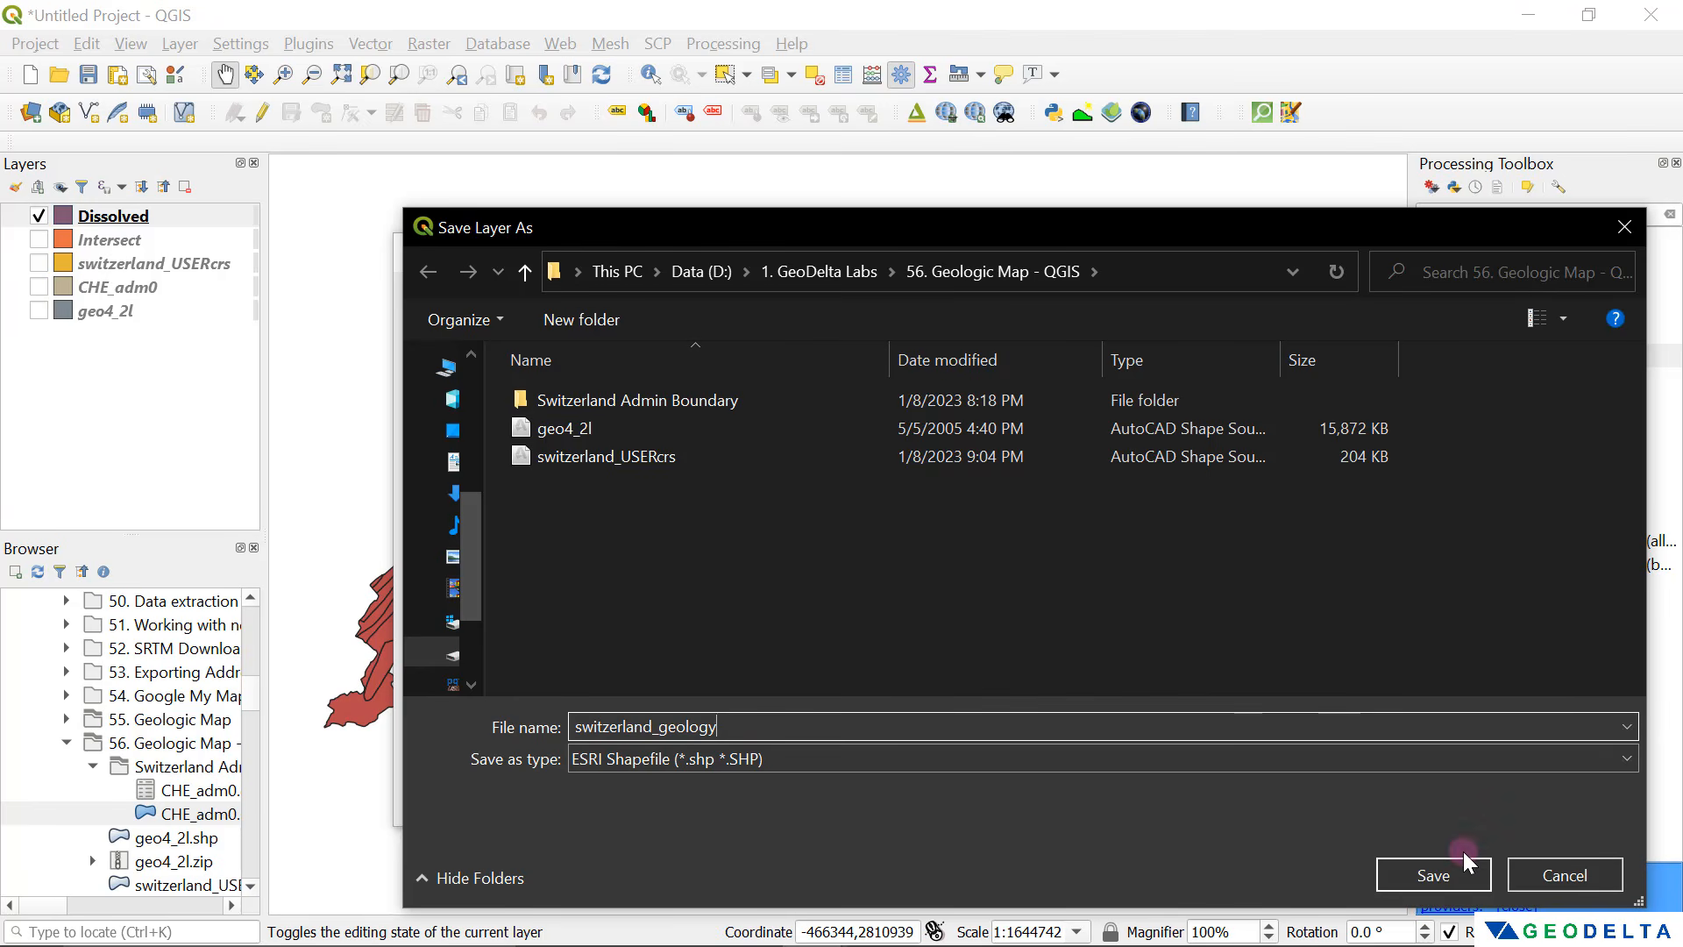
click(1455, 872)
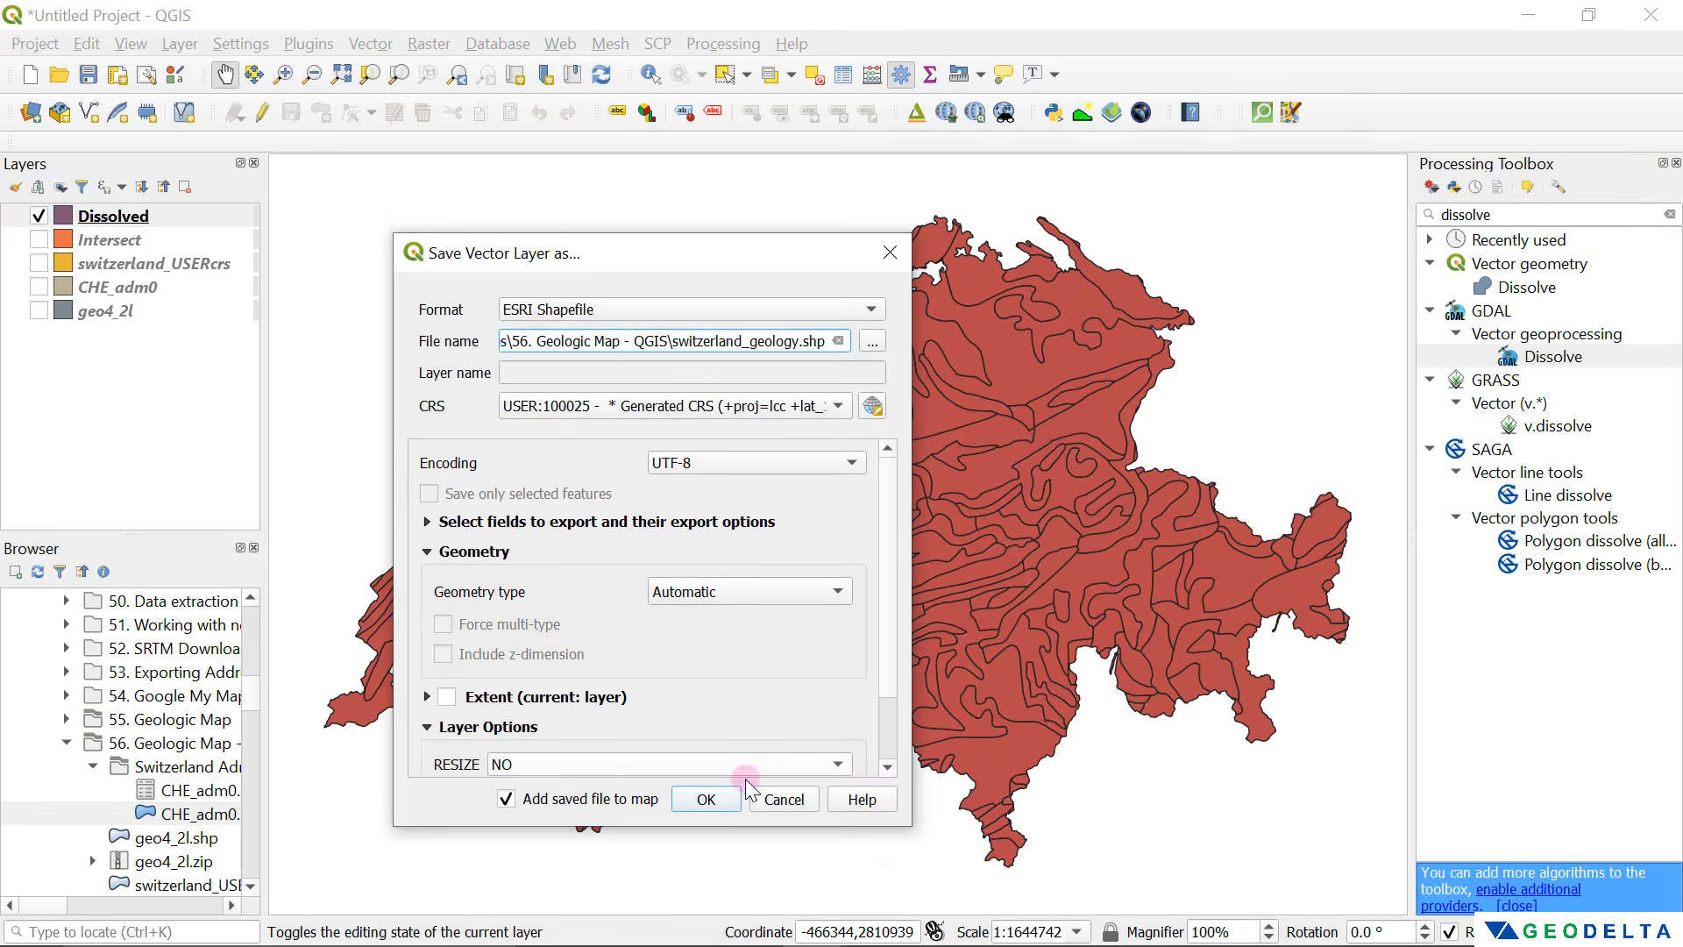
click(711, 797)
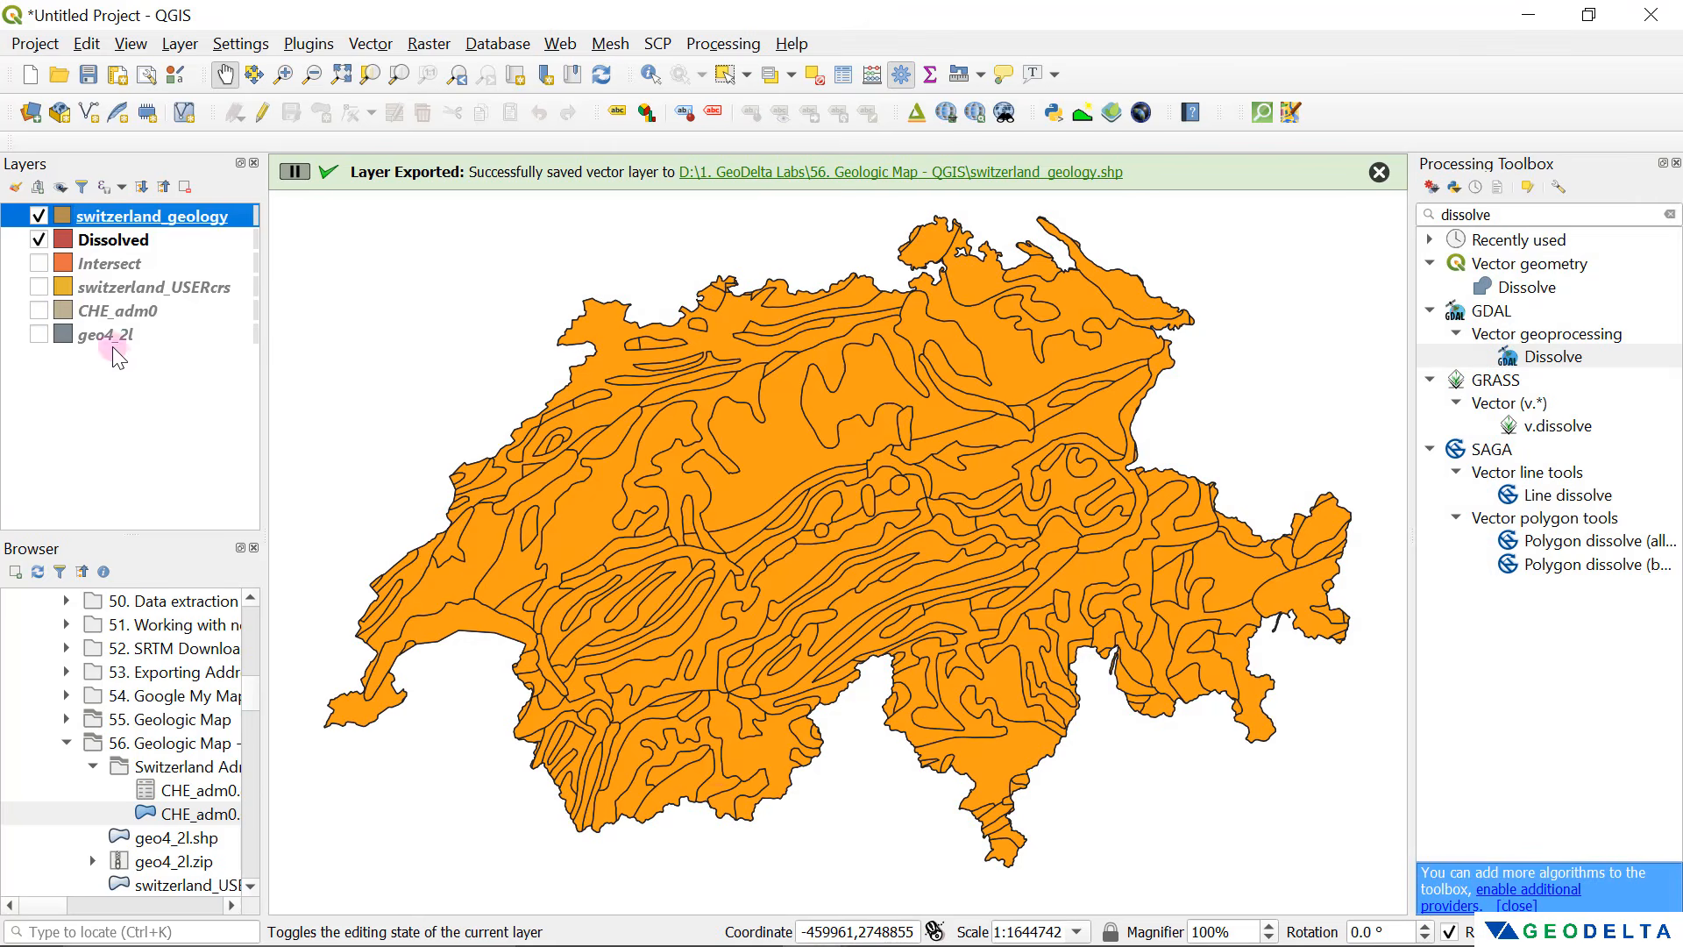
Step: Hide the Dissolved layer and open the symbology settings of the switzerland_geology layer
click(38, 239)
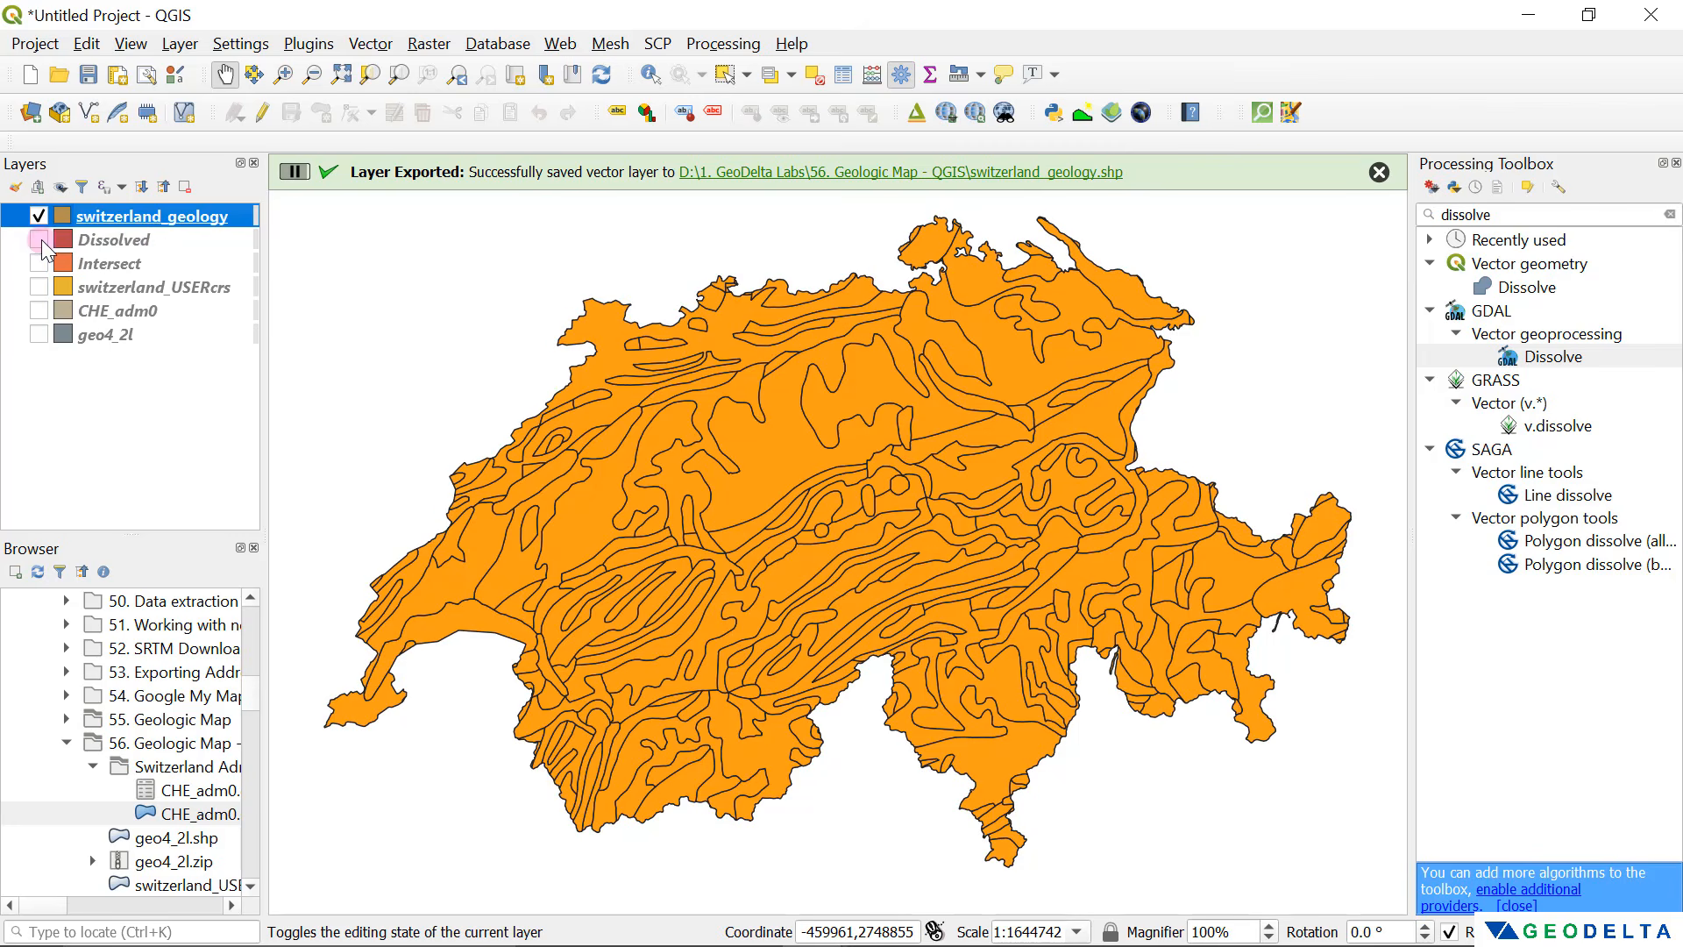
right_click(180, 222)
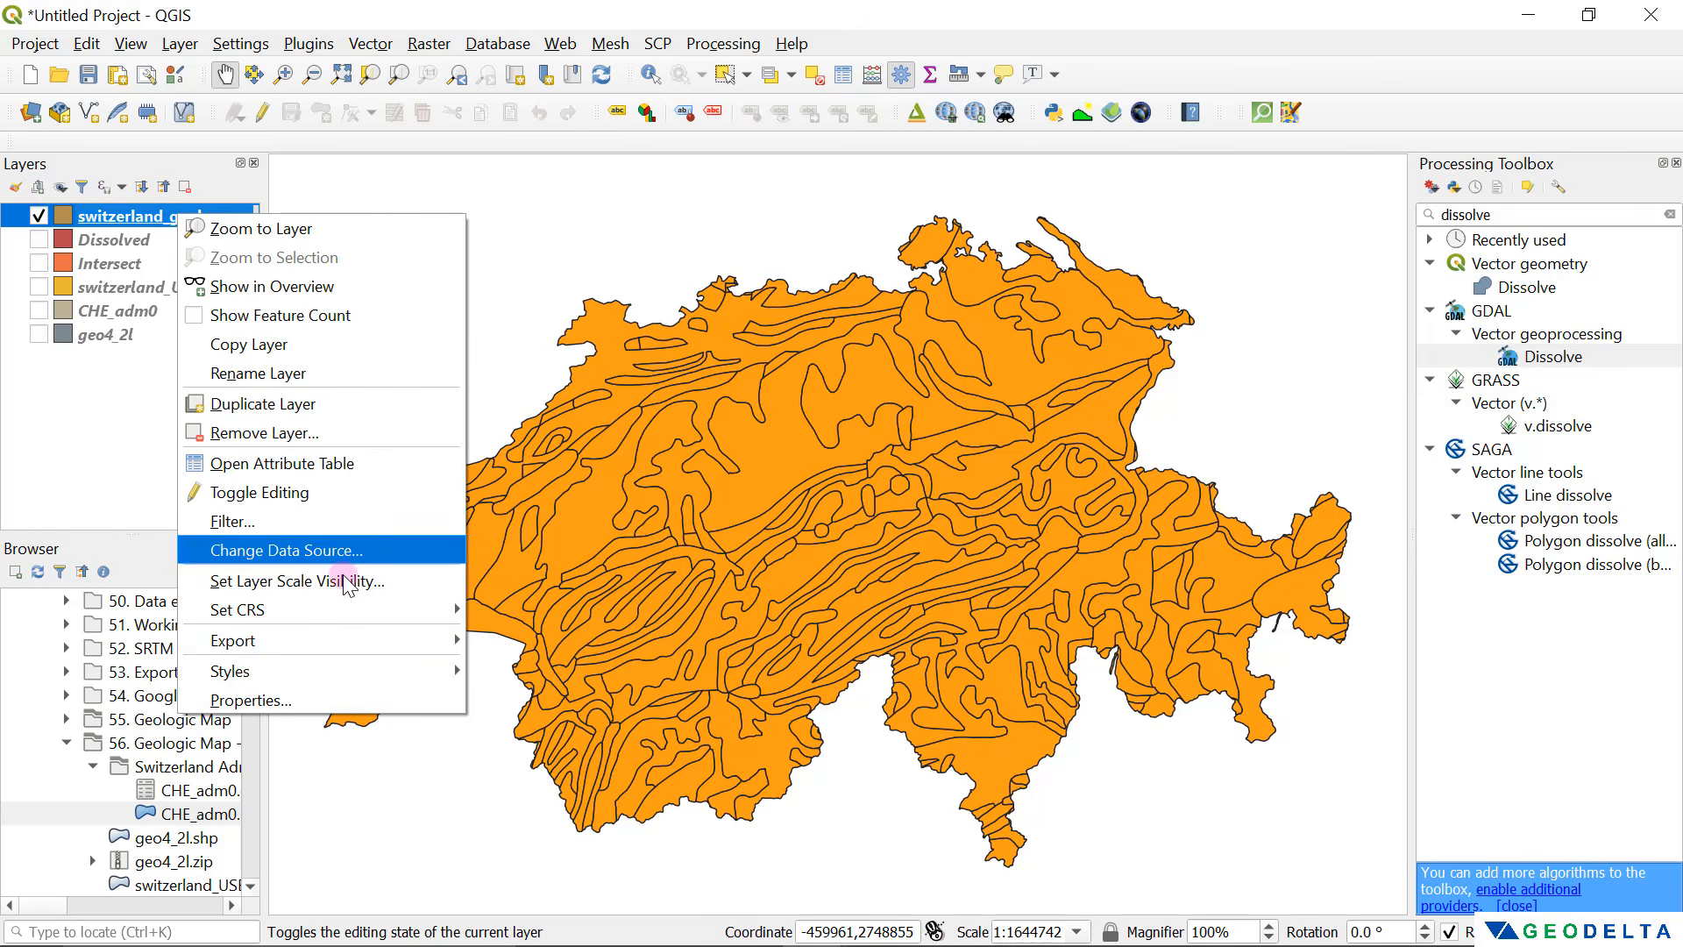
click(335, 699)
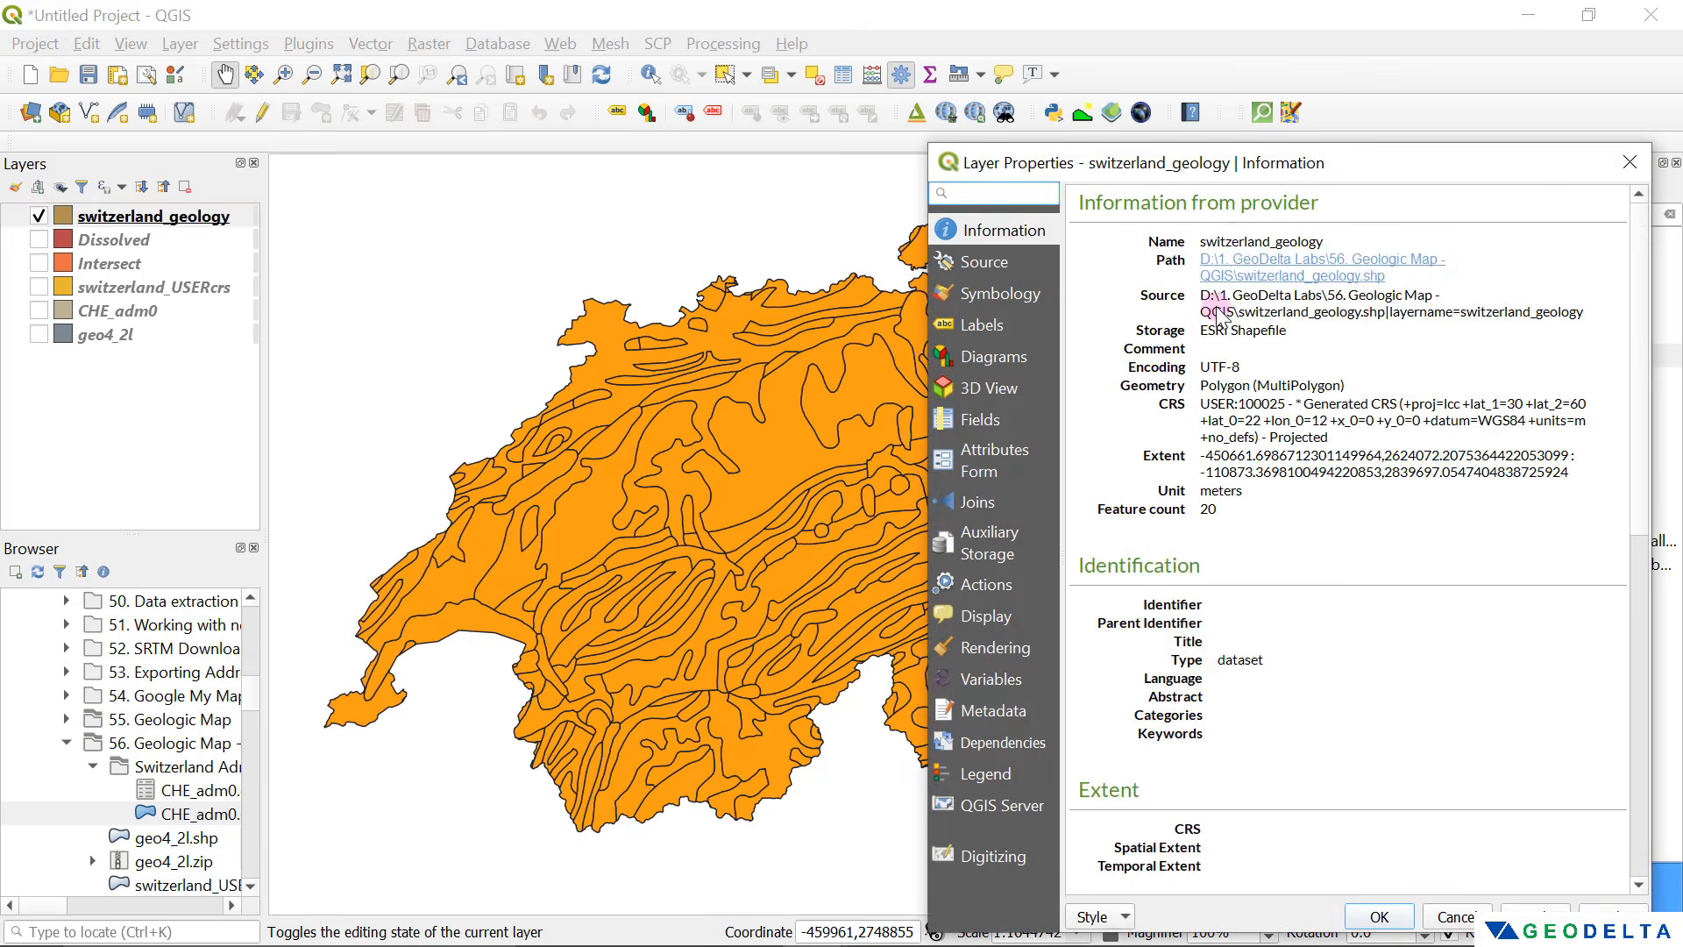
drag(1250, 171, 538, 110)
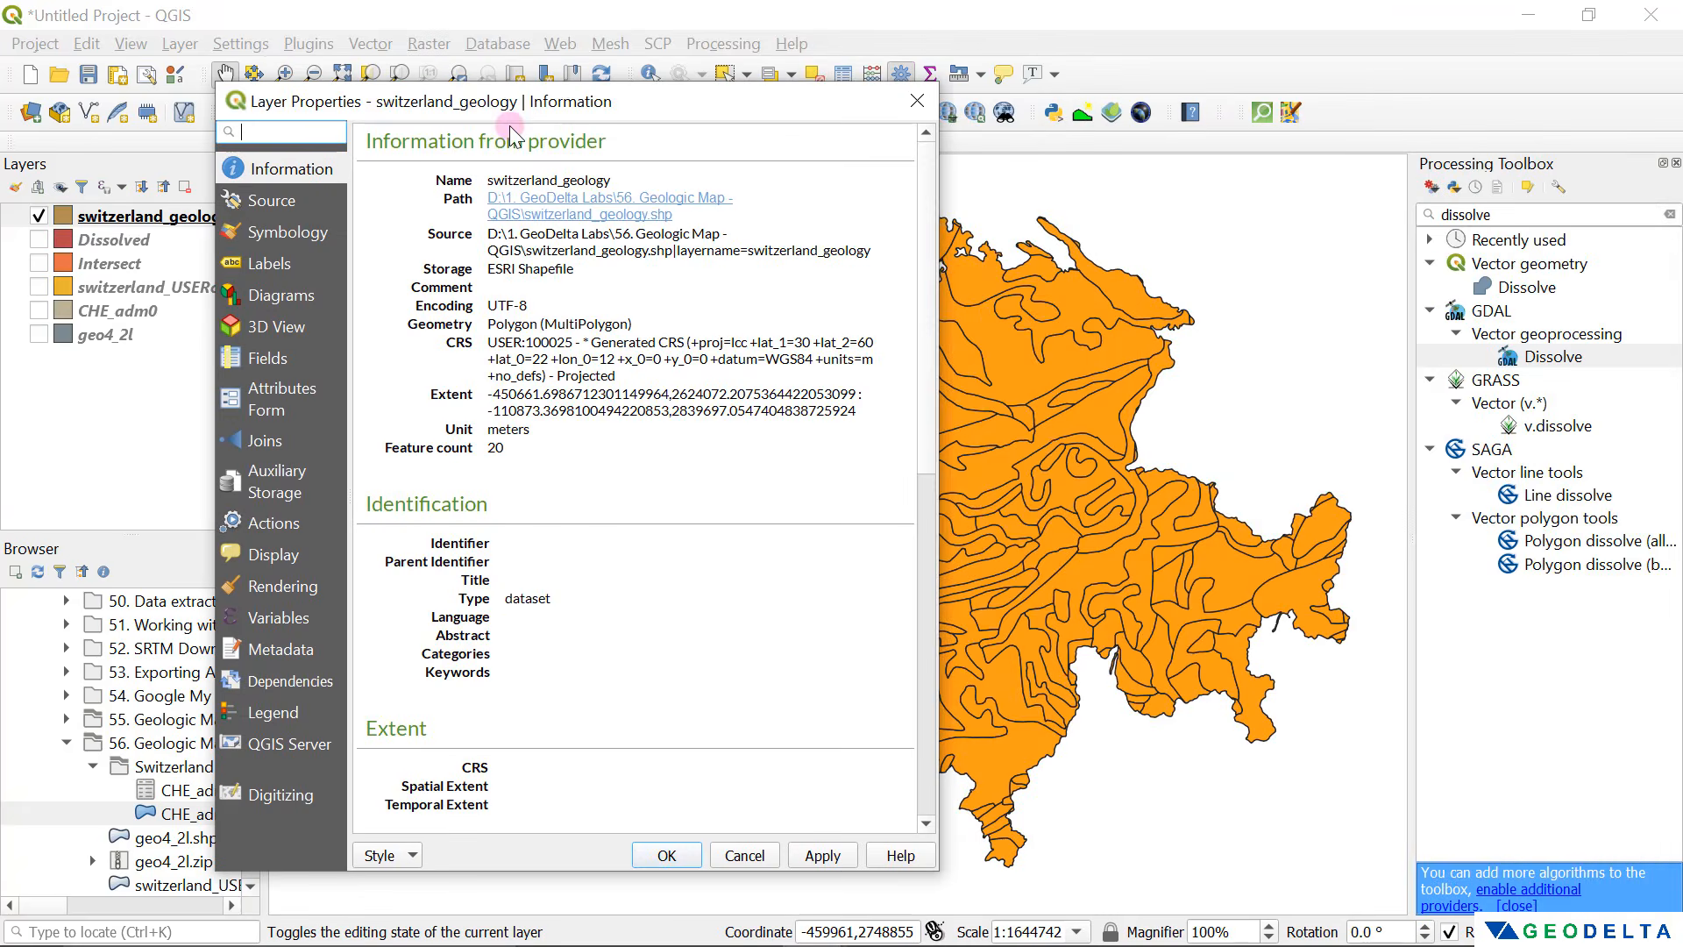
click(263, 233)
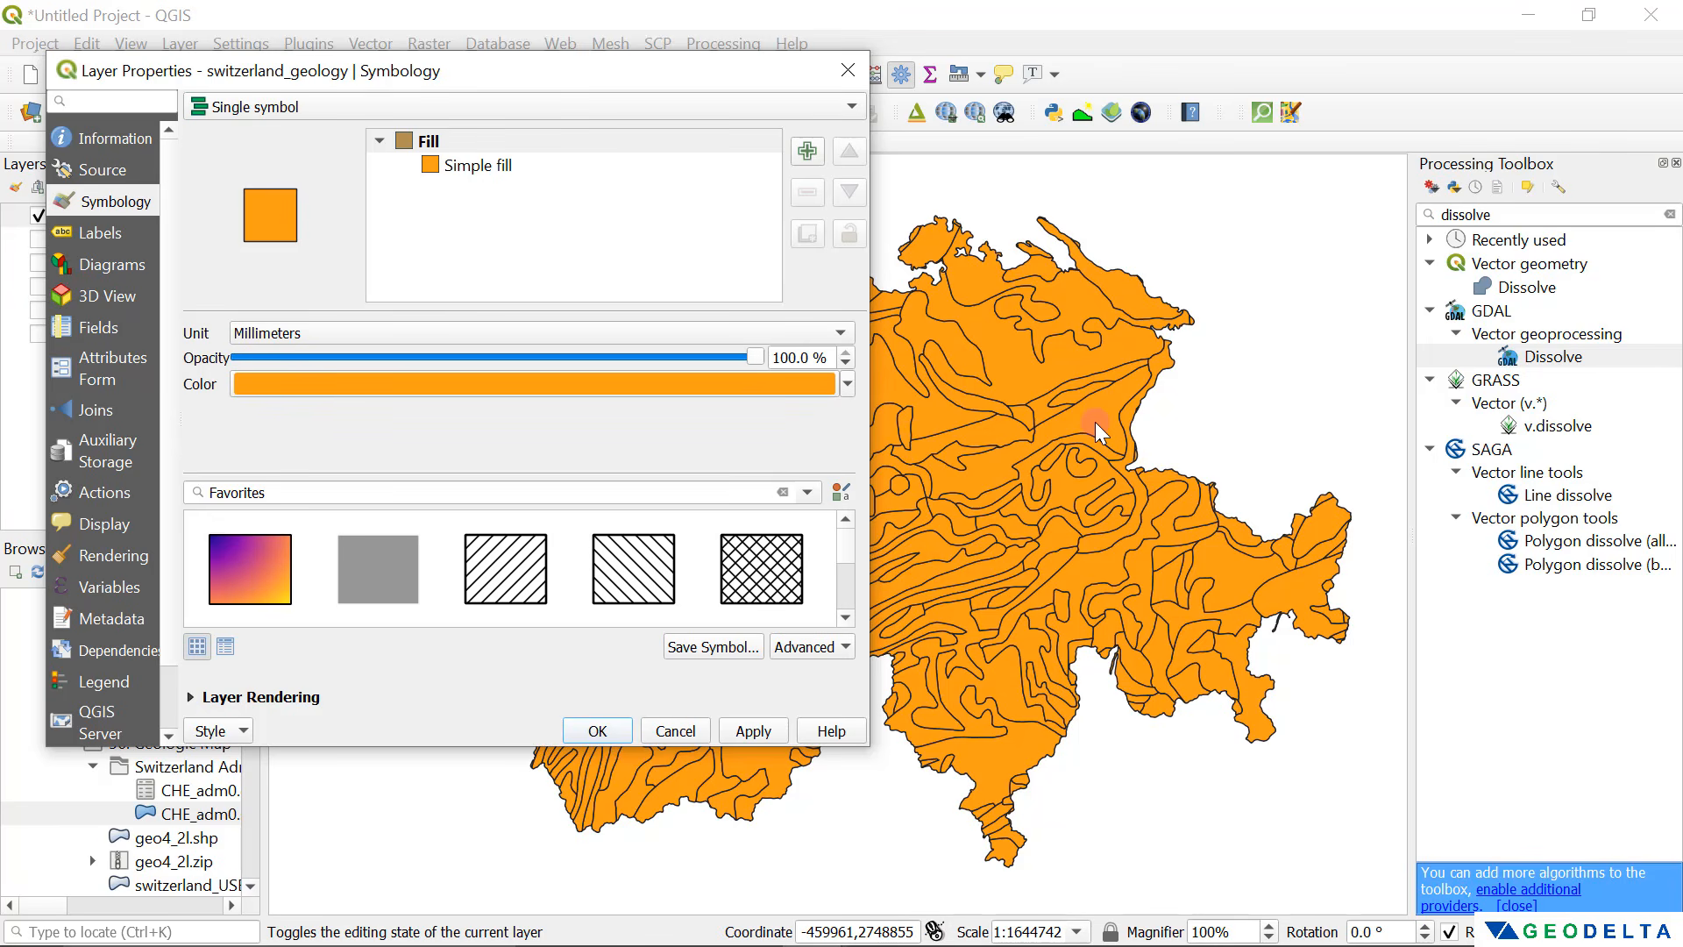
Step: Switch the switzerland_geology symbology to Categorized, using the GLG field as the value
click(363, 106)
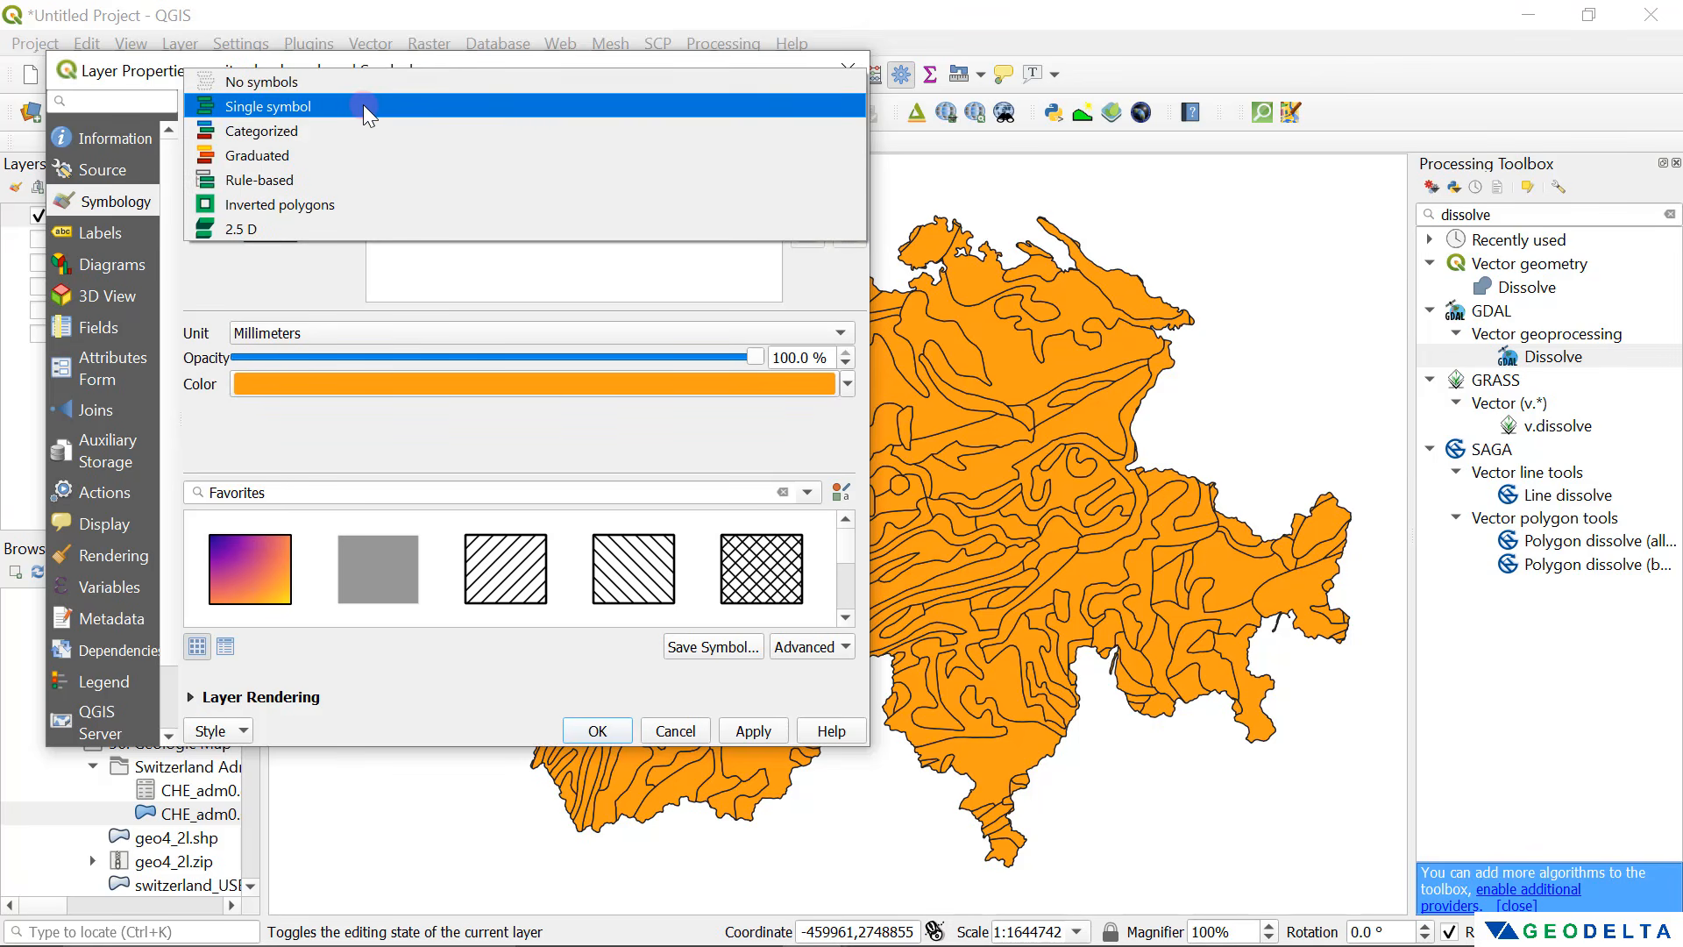
click(316, 134)
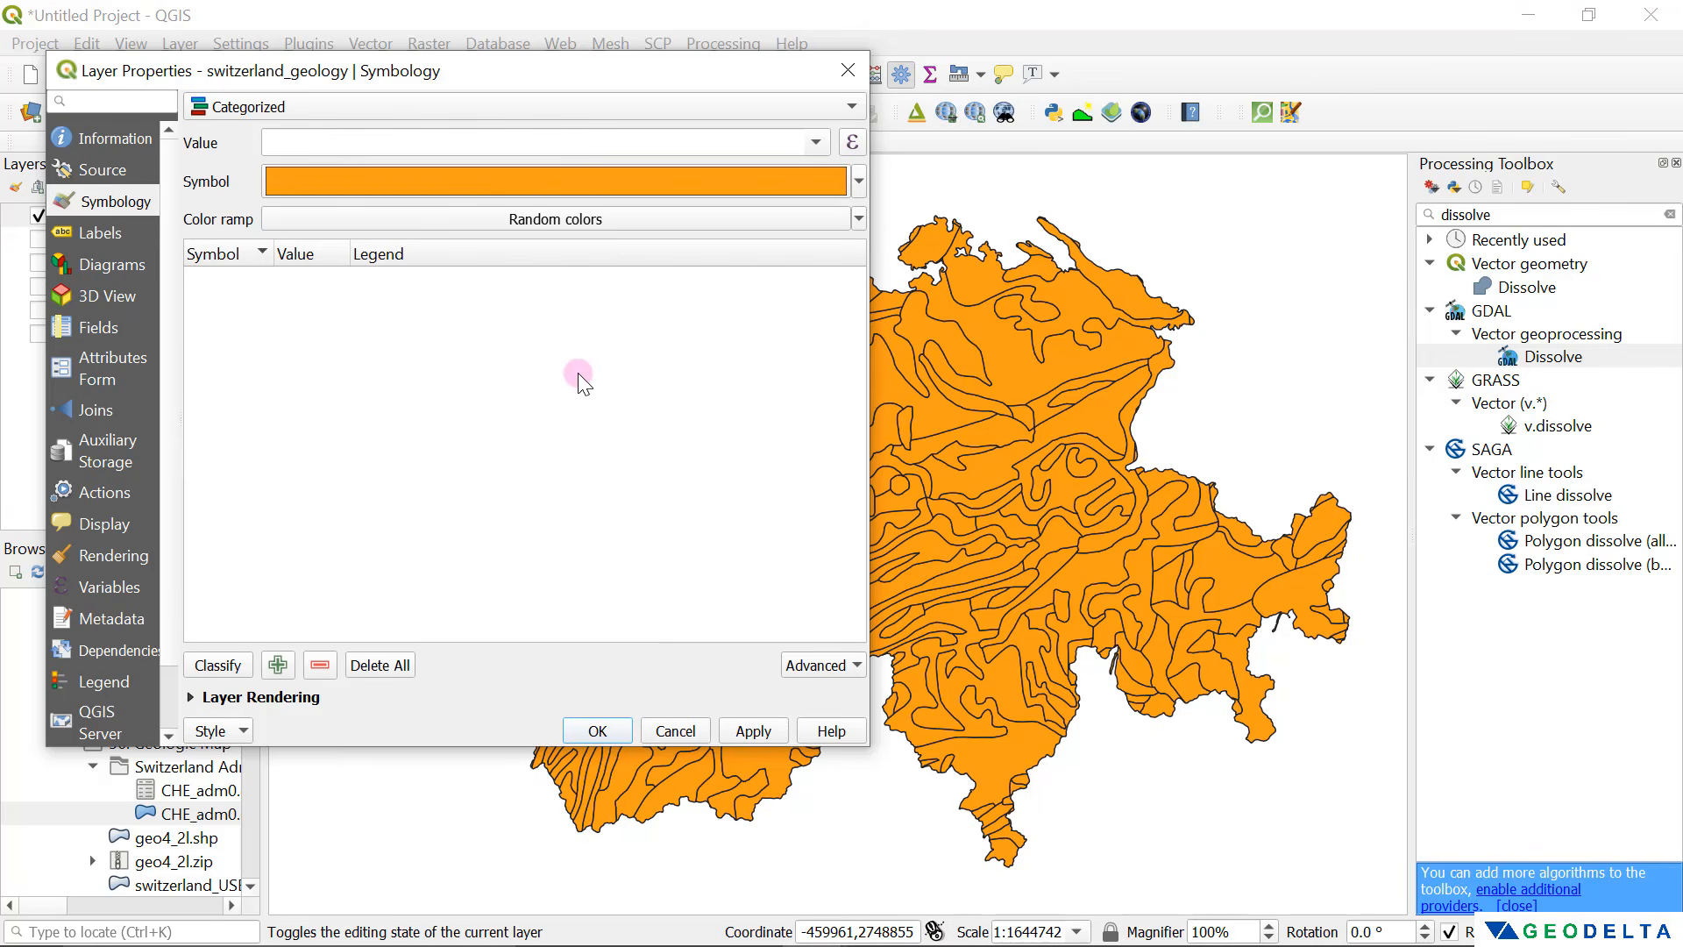
click(815, 142)
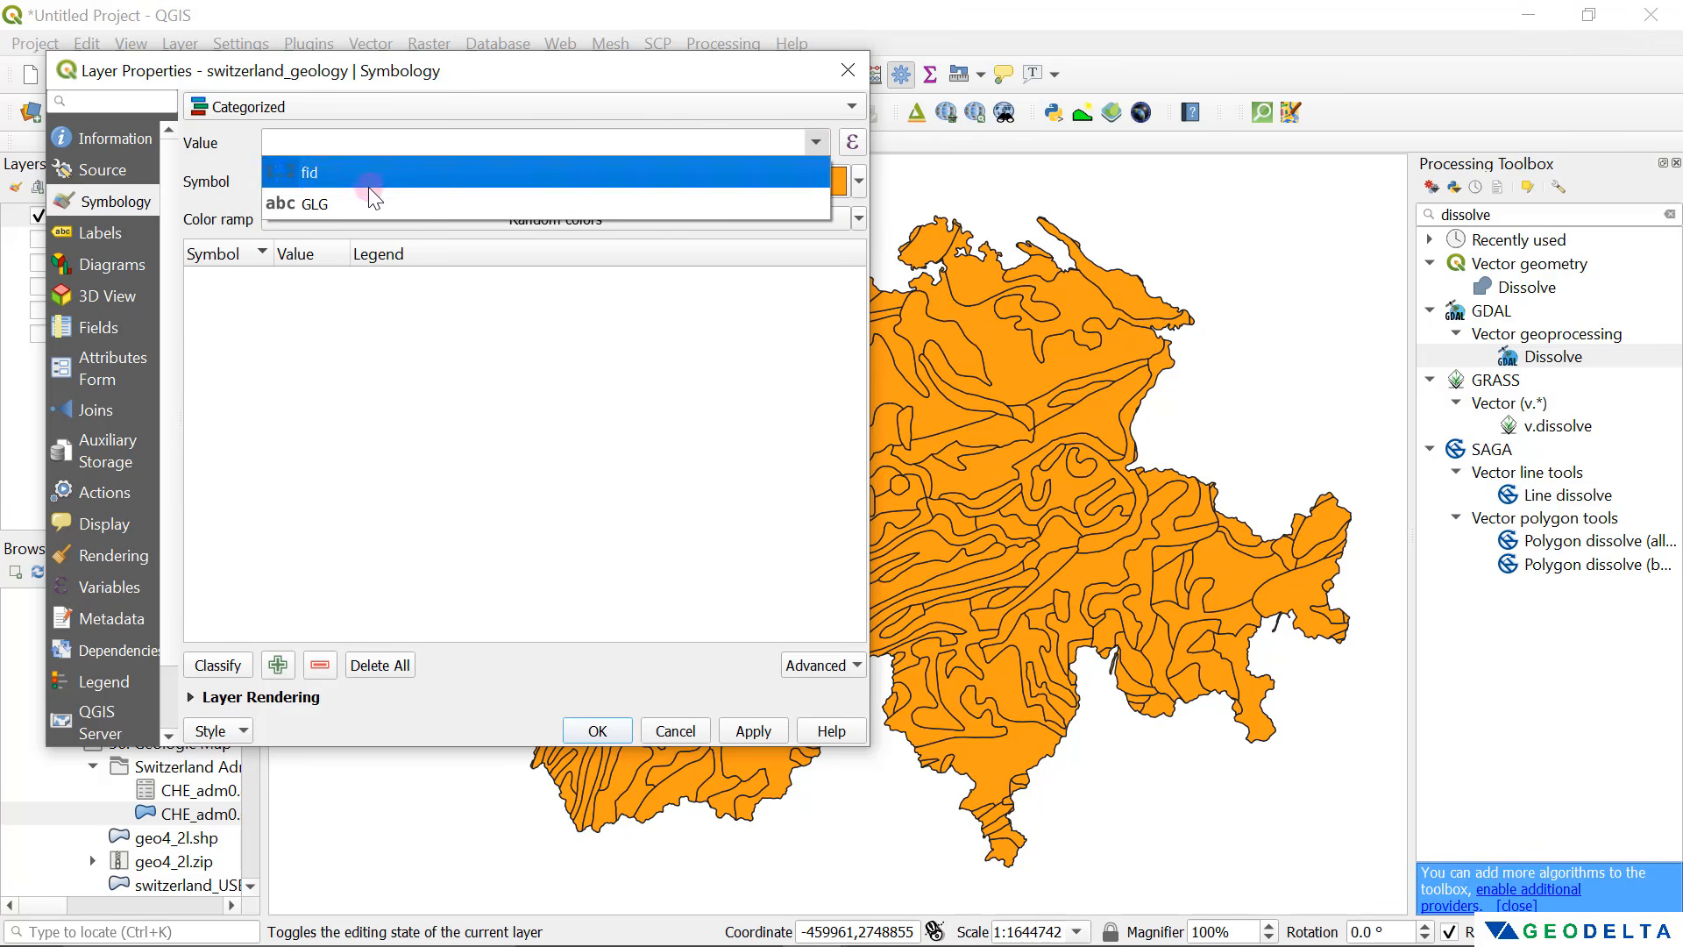
click(349, 200)
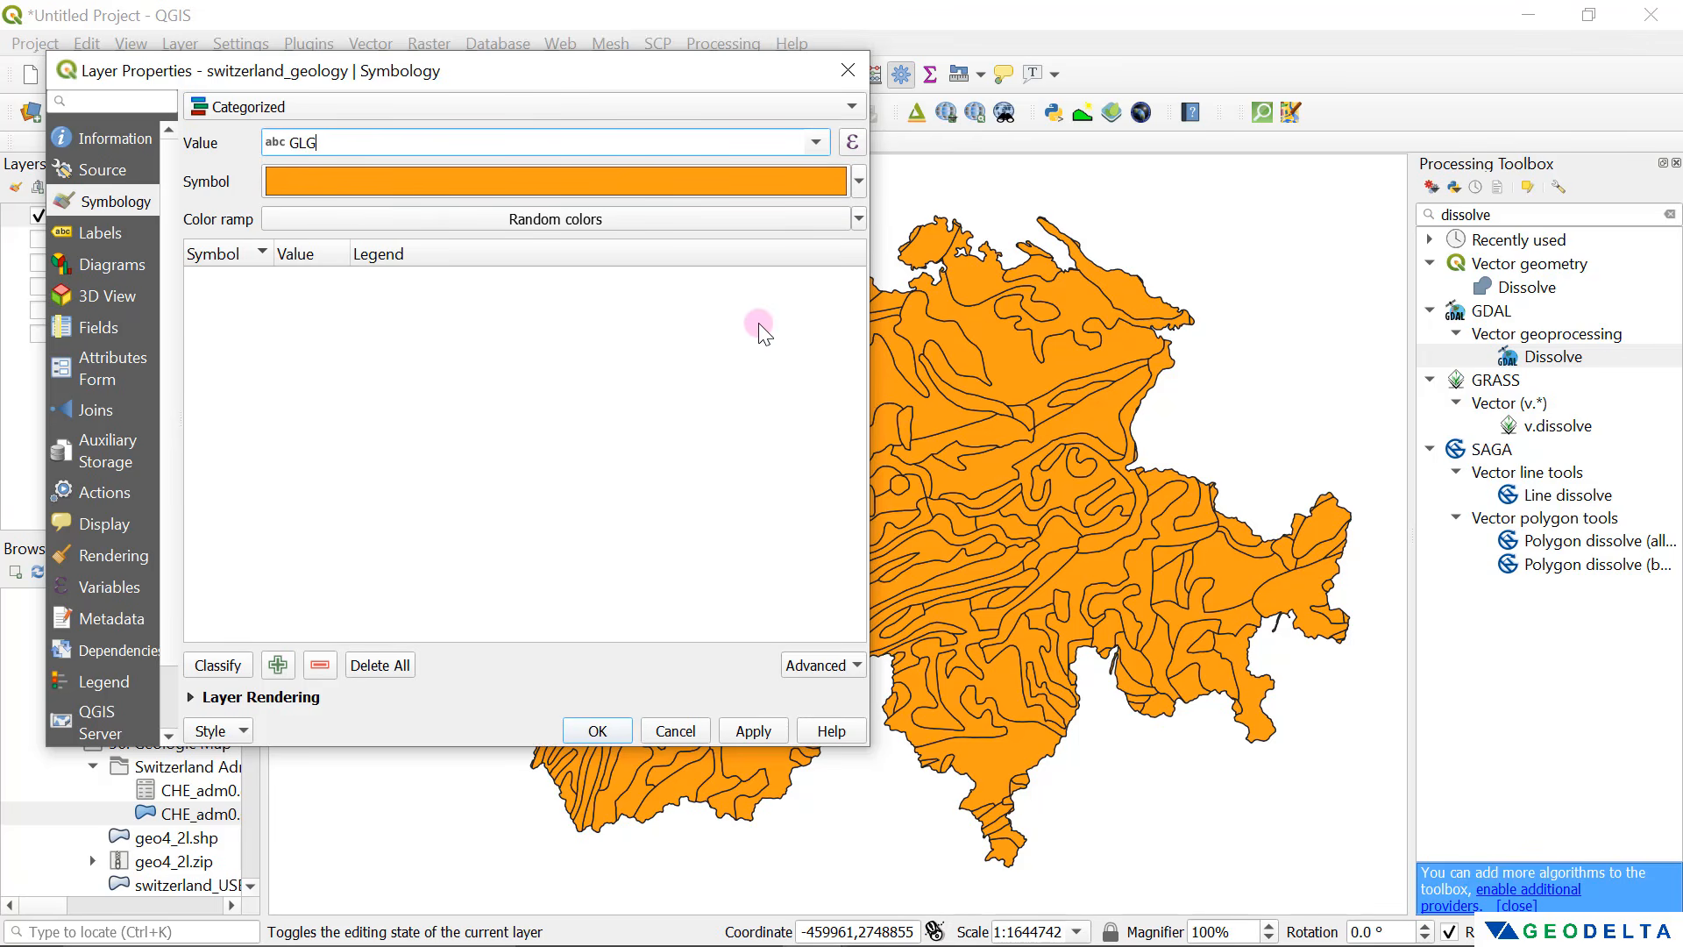
Step: Keep the Random Color Ramp for the categories and classify all GLG values
click(859, 219)
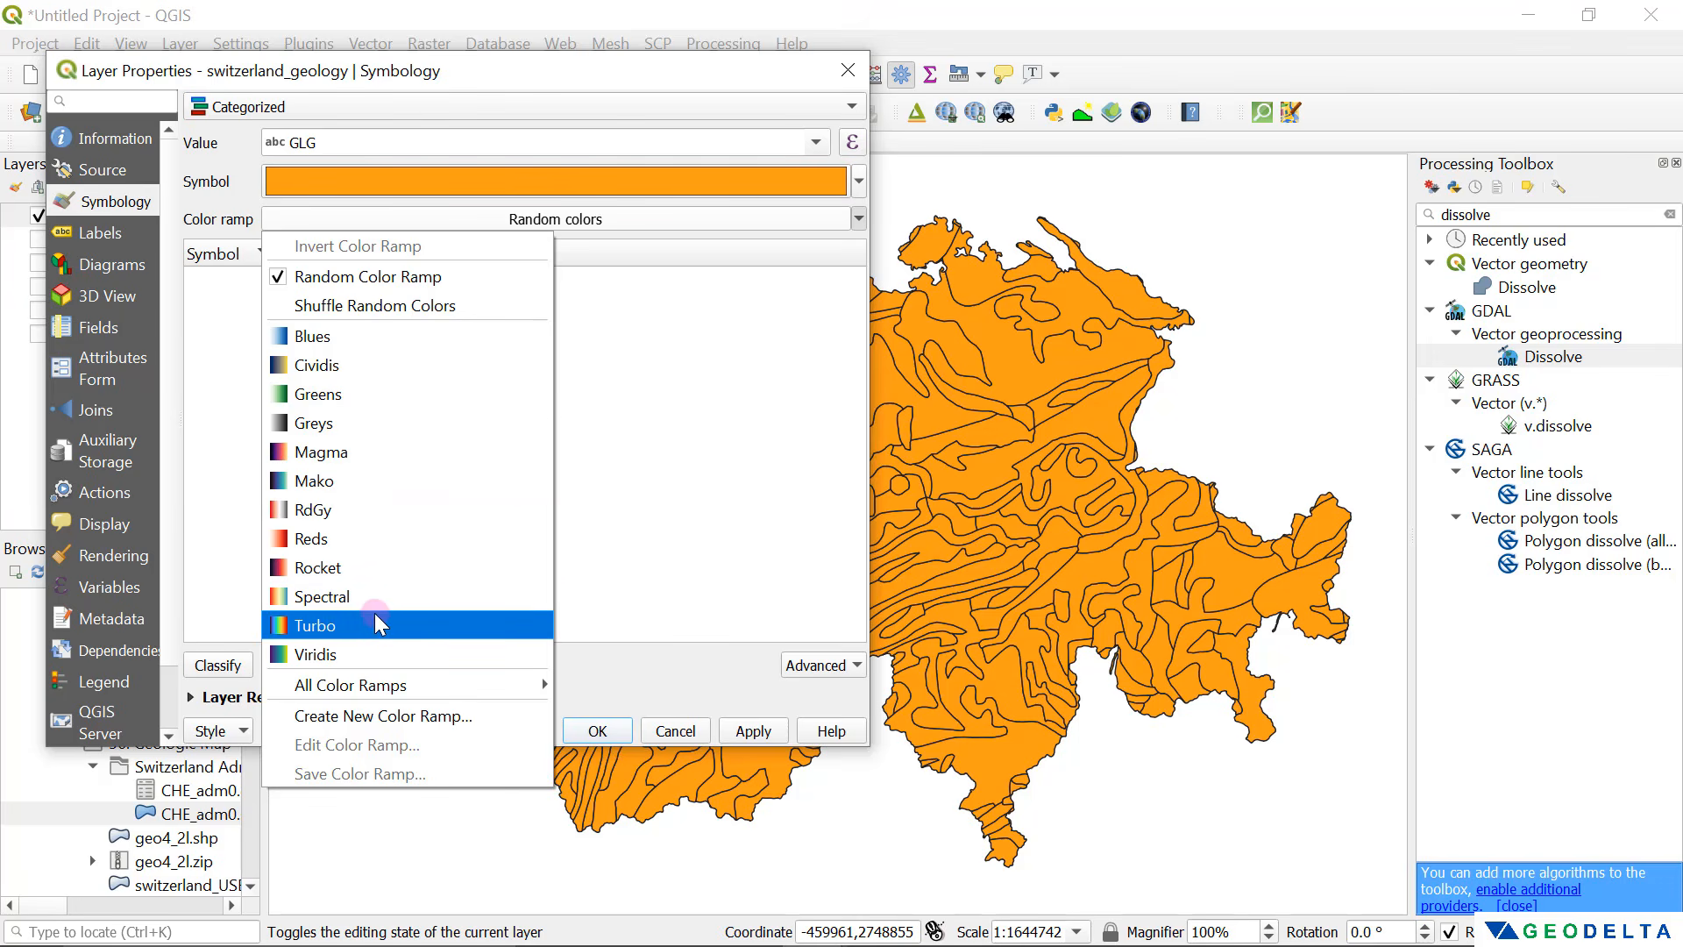
click(717, 70)
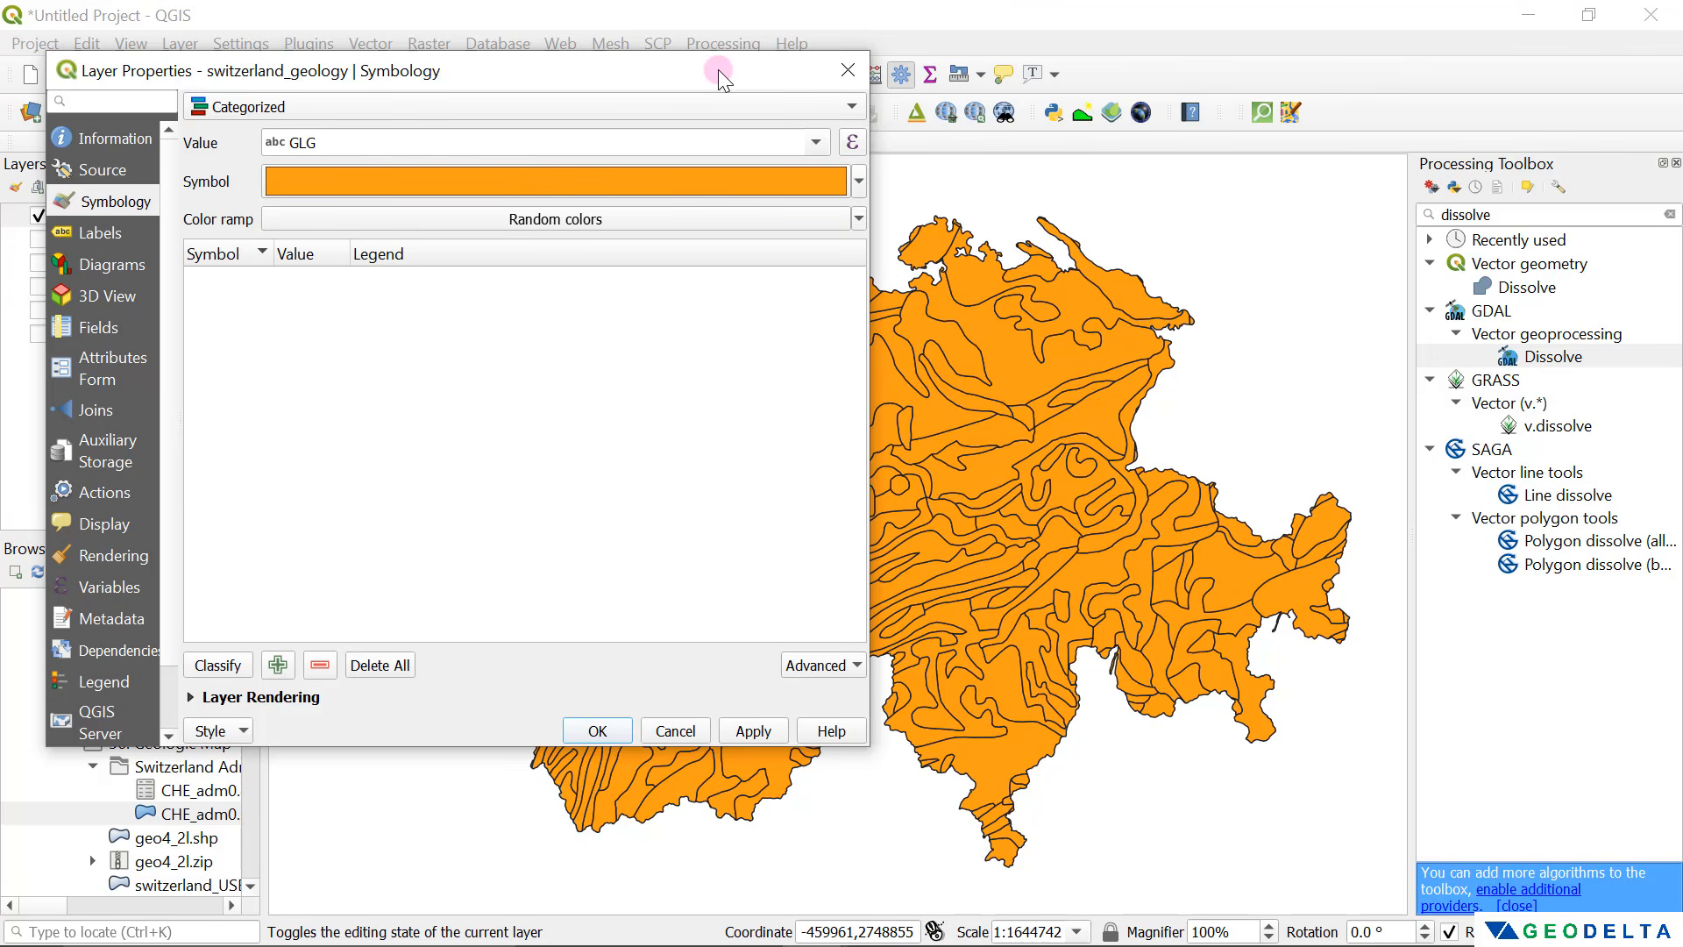
click(857, 221)
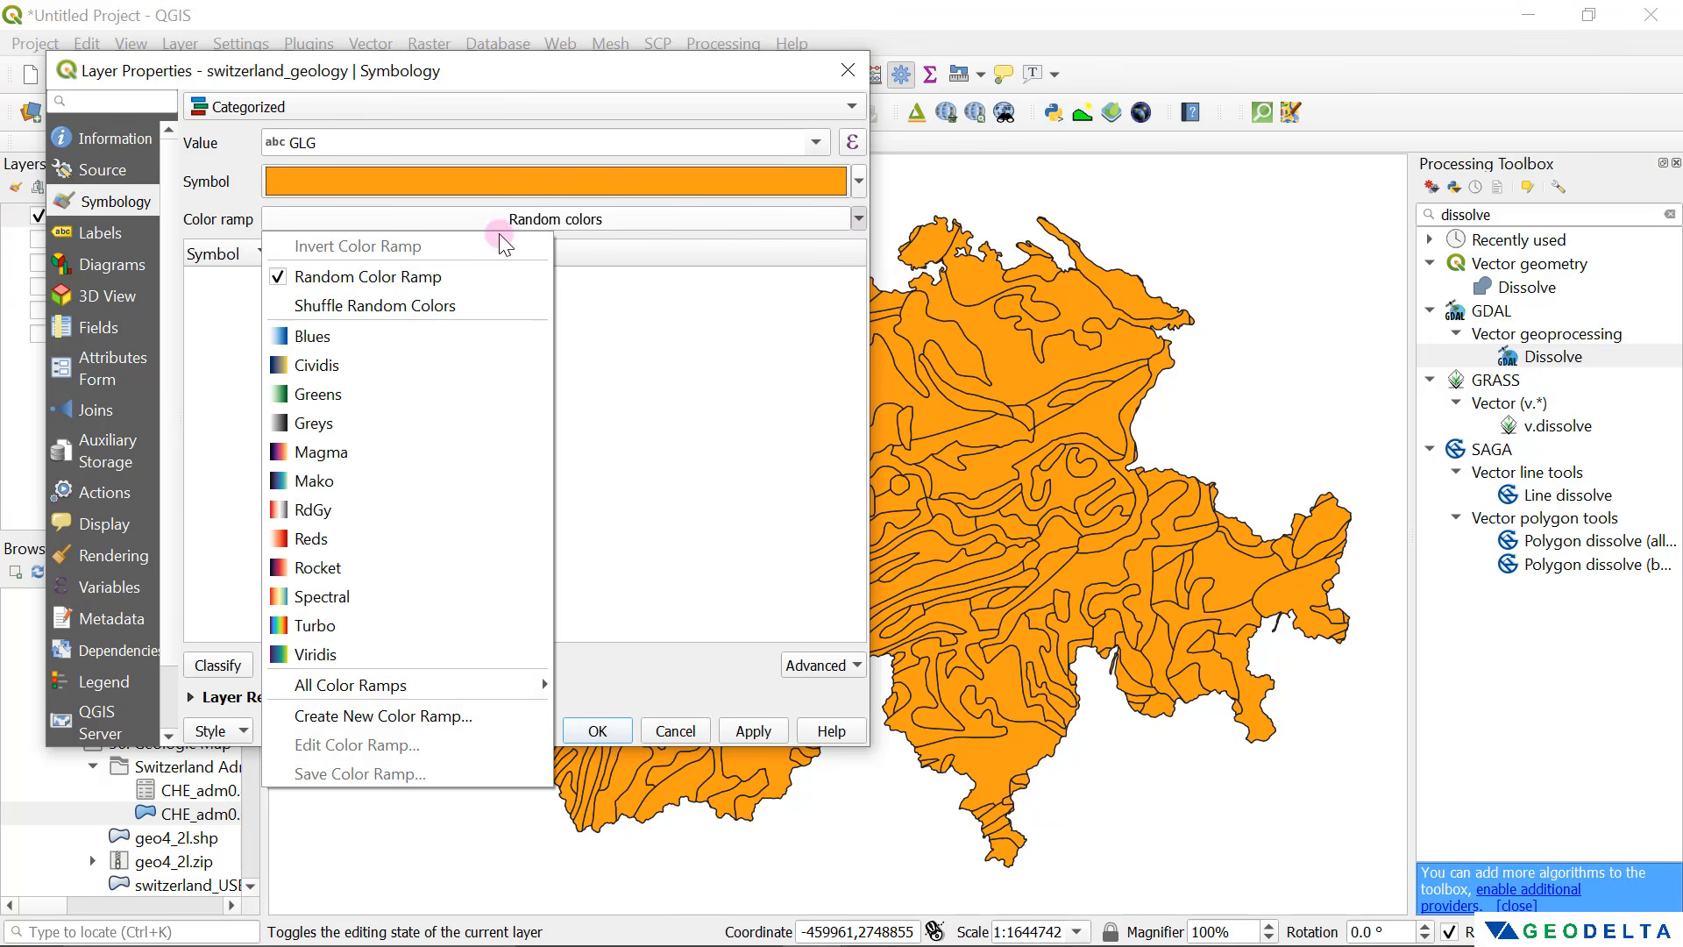
click(364, 279)
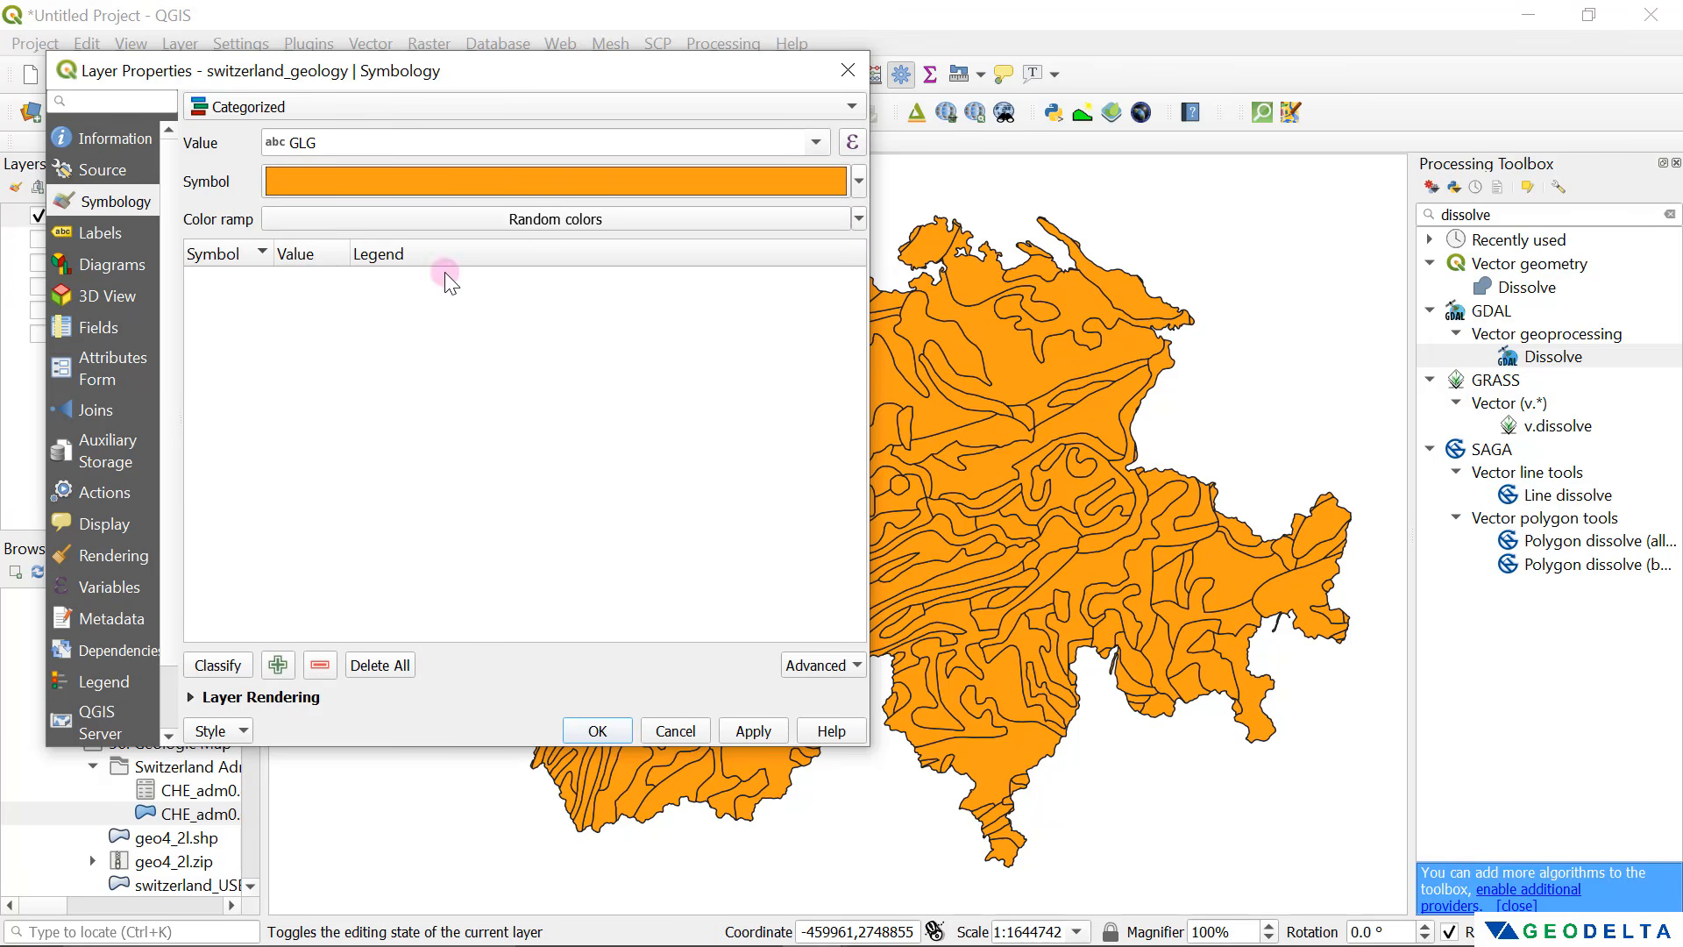
click(676, 227)
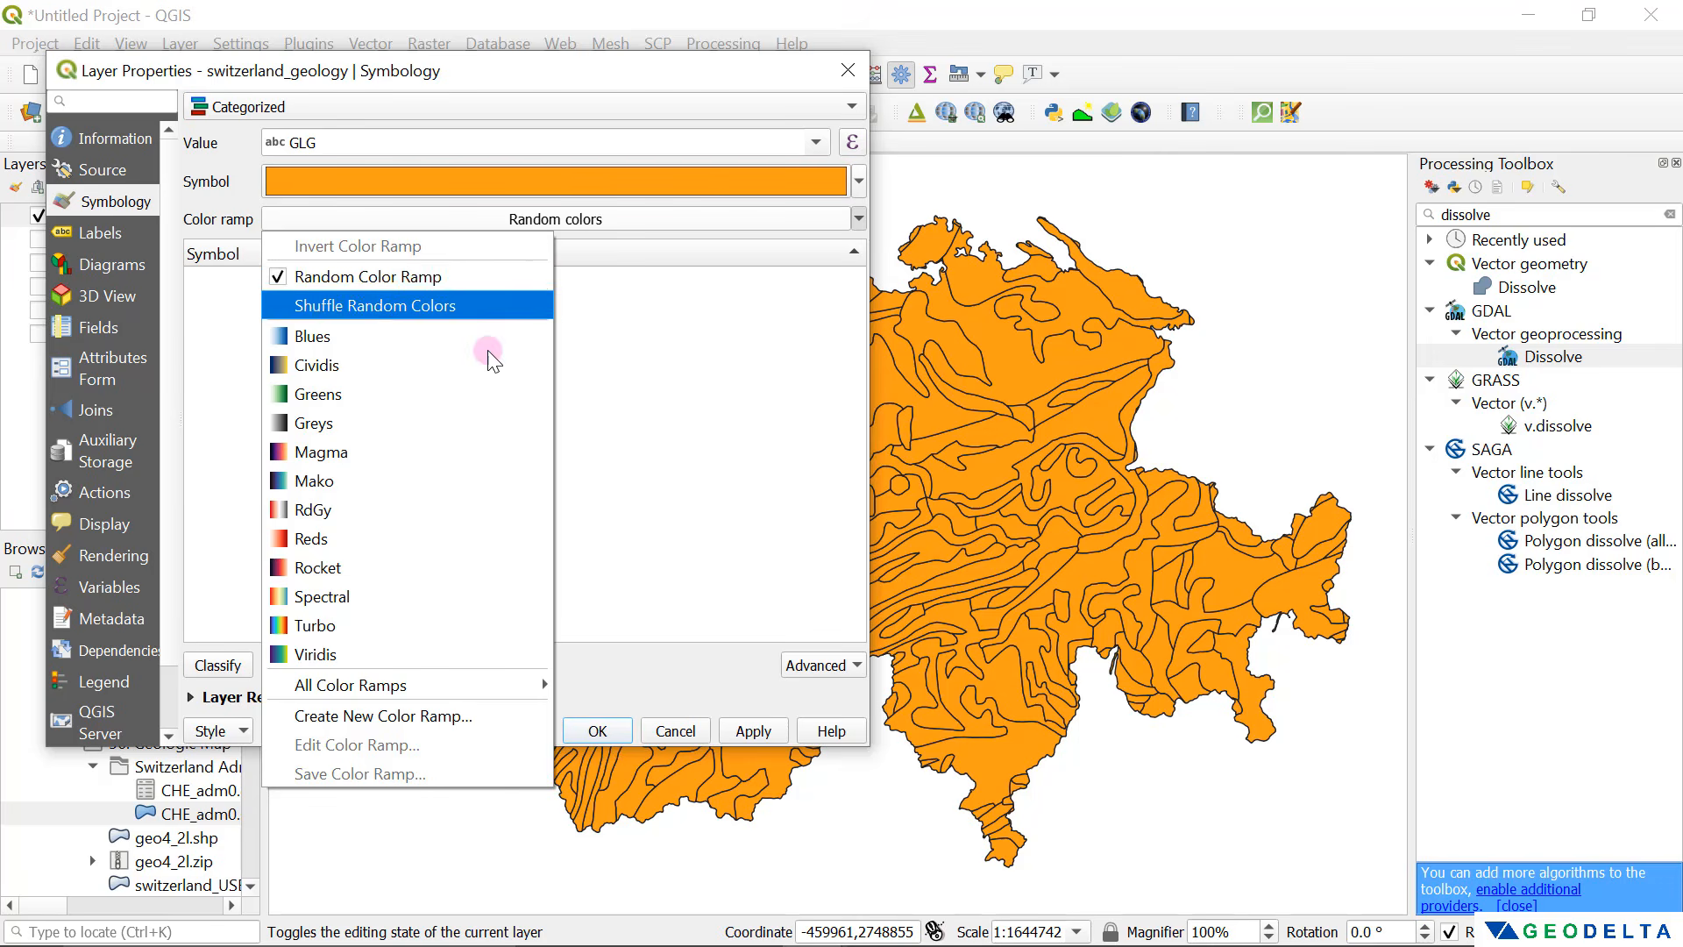
click(307, 305)
click(232, 667)
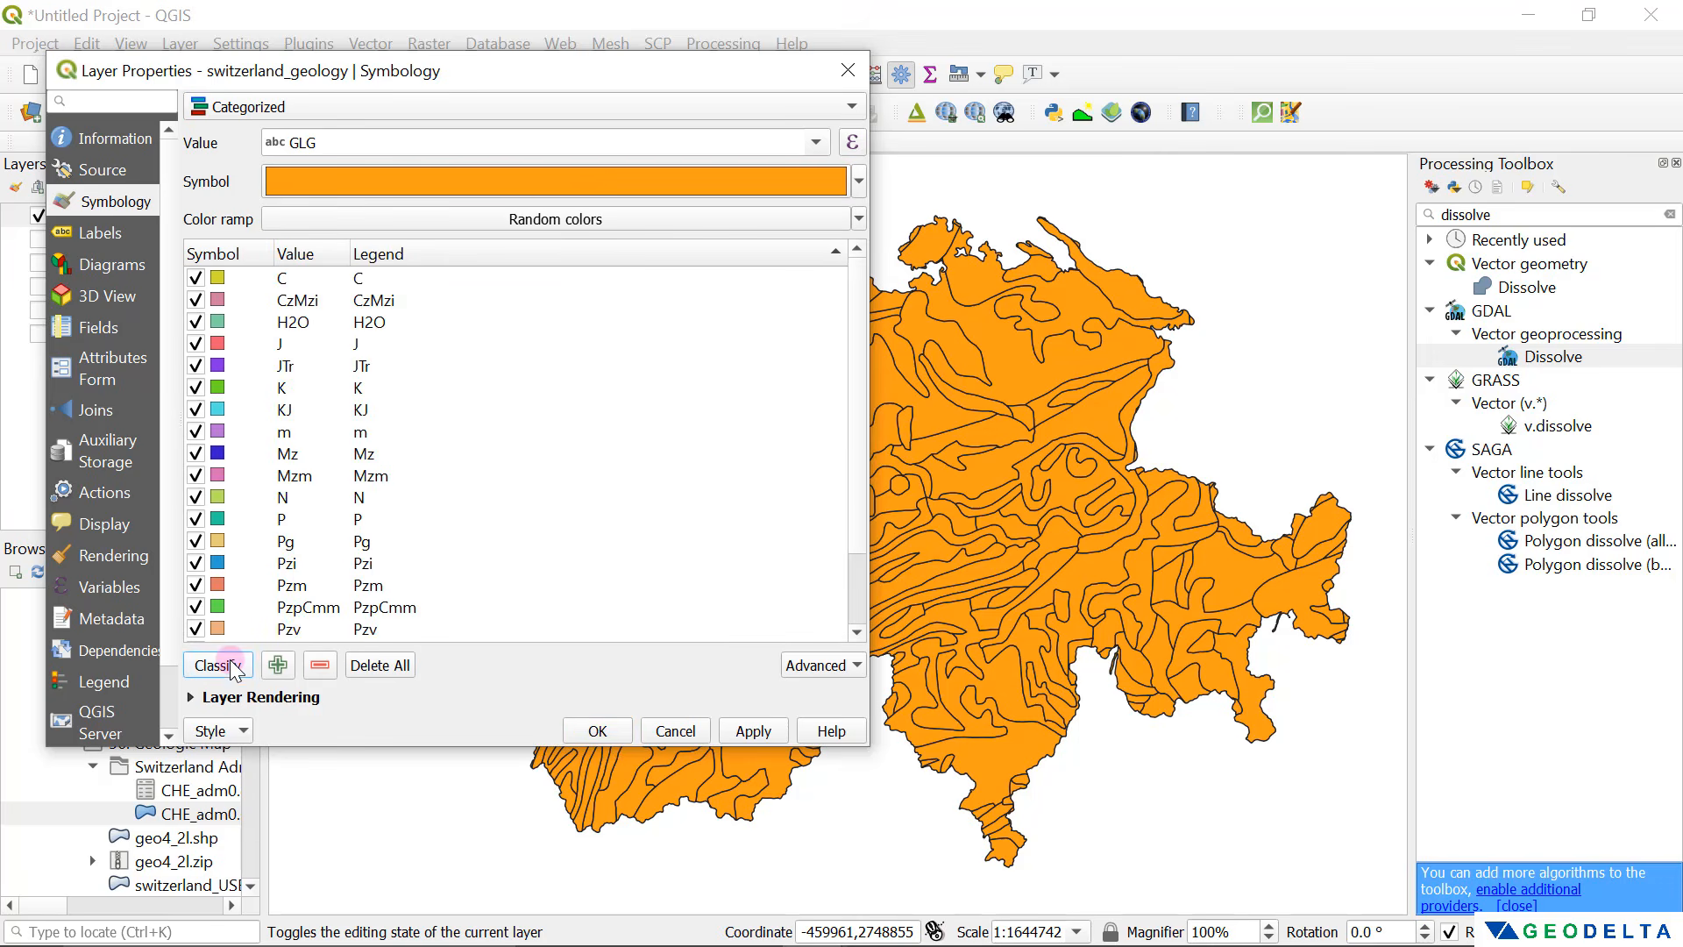
Step: Enlarge the layer properties dialog to show every category and shuffle the random colors twice
drag(476, 747, 526, 899)
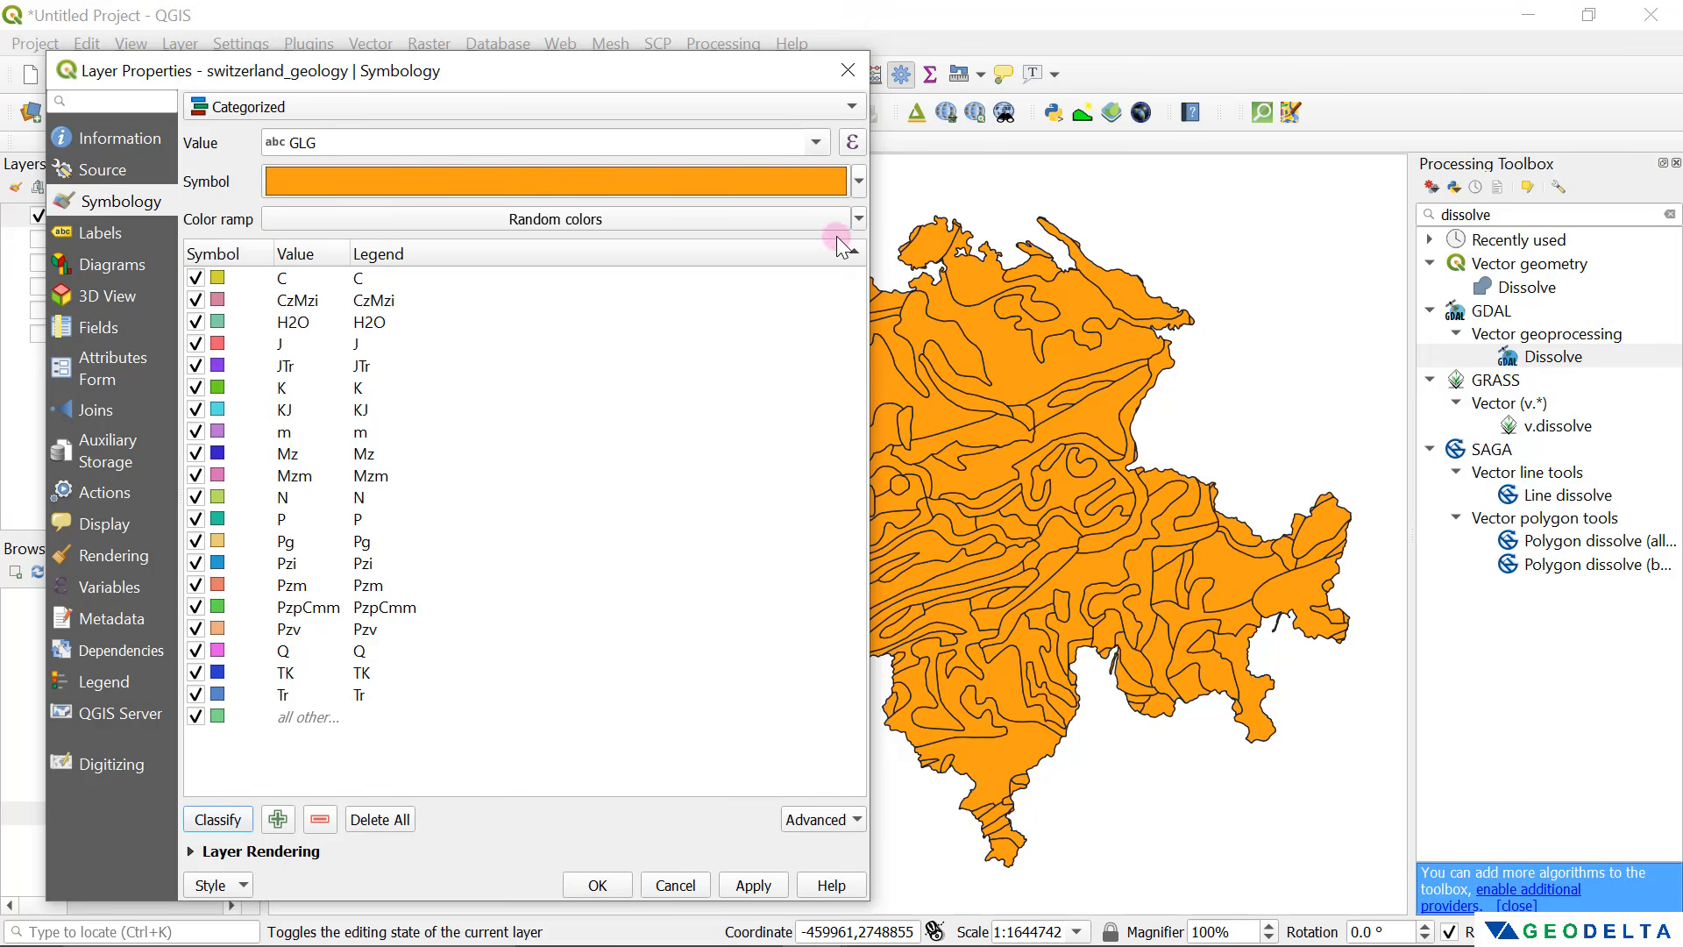
click(859, 219)
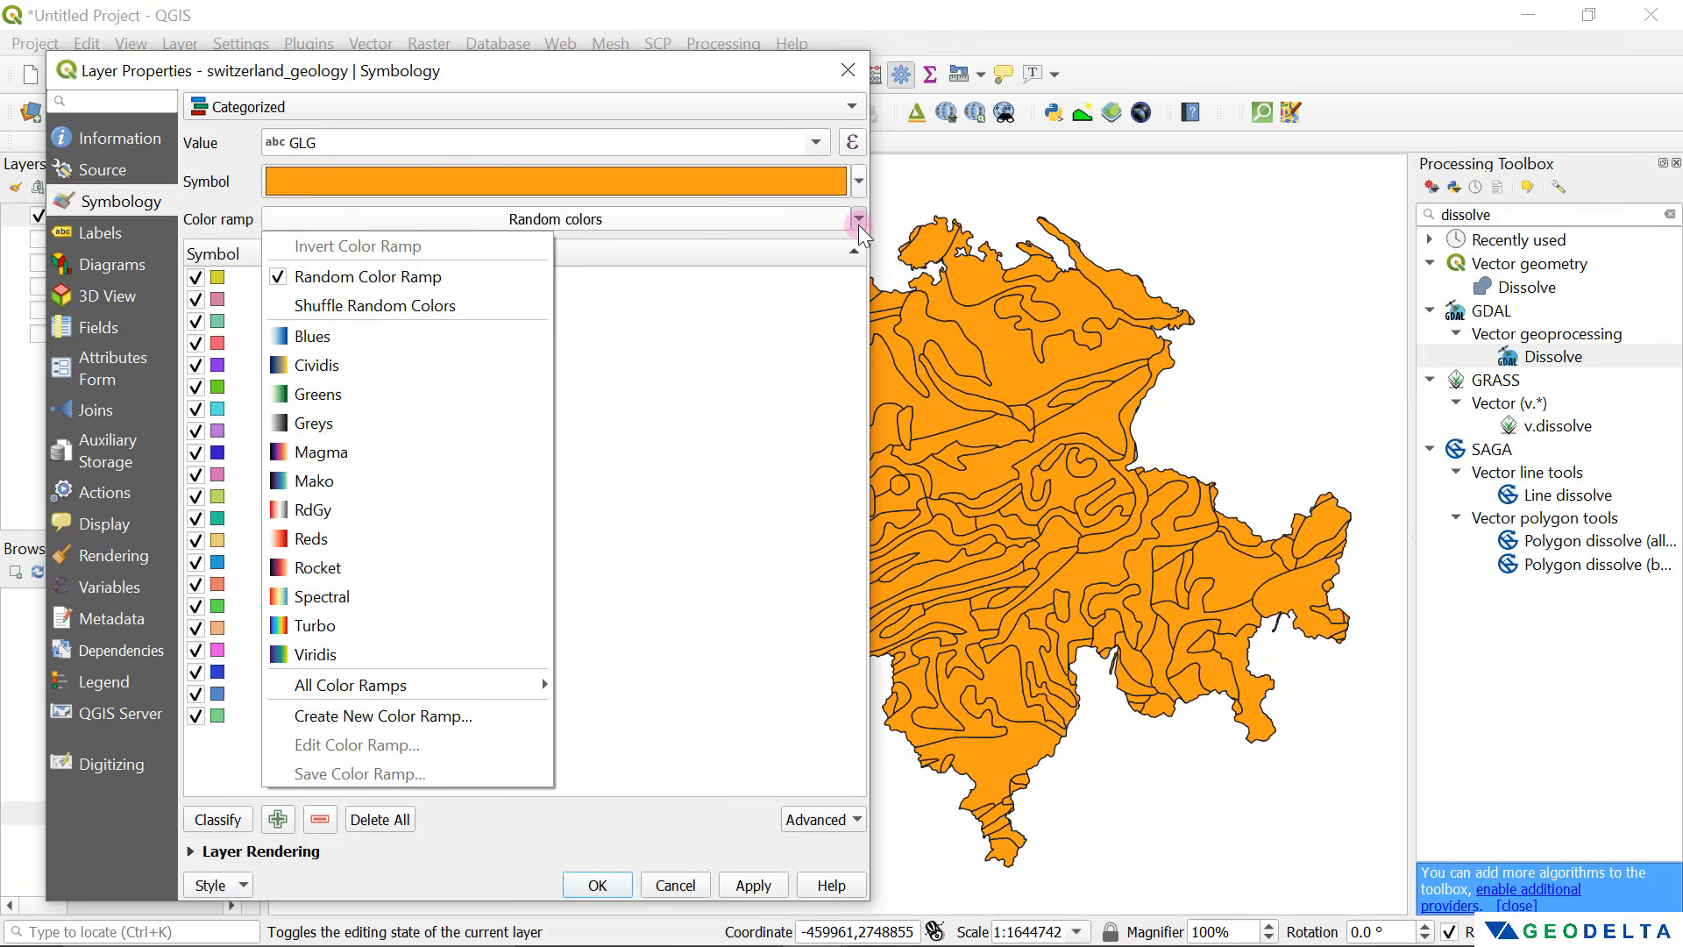
click(408, 307)
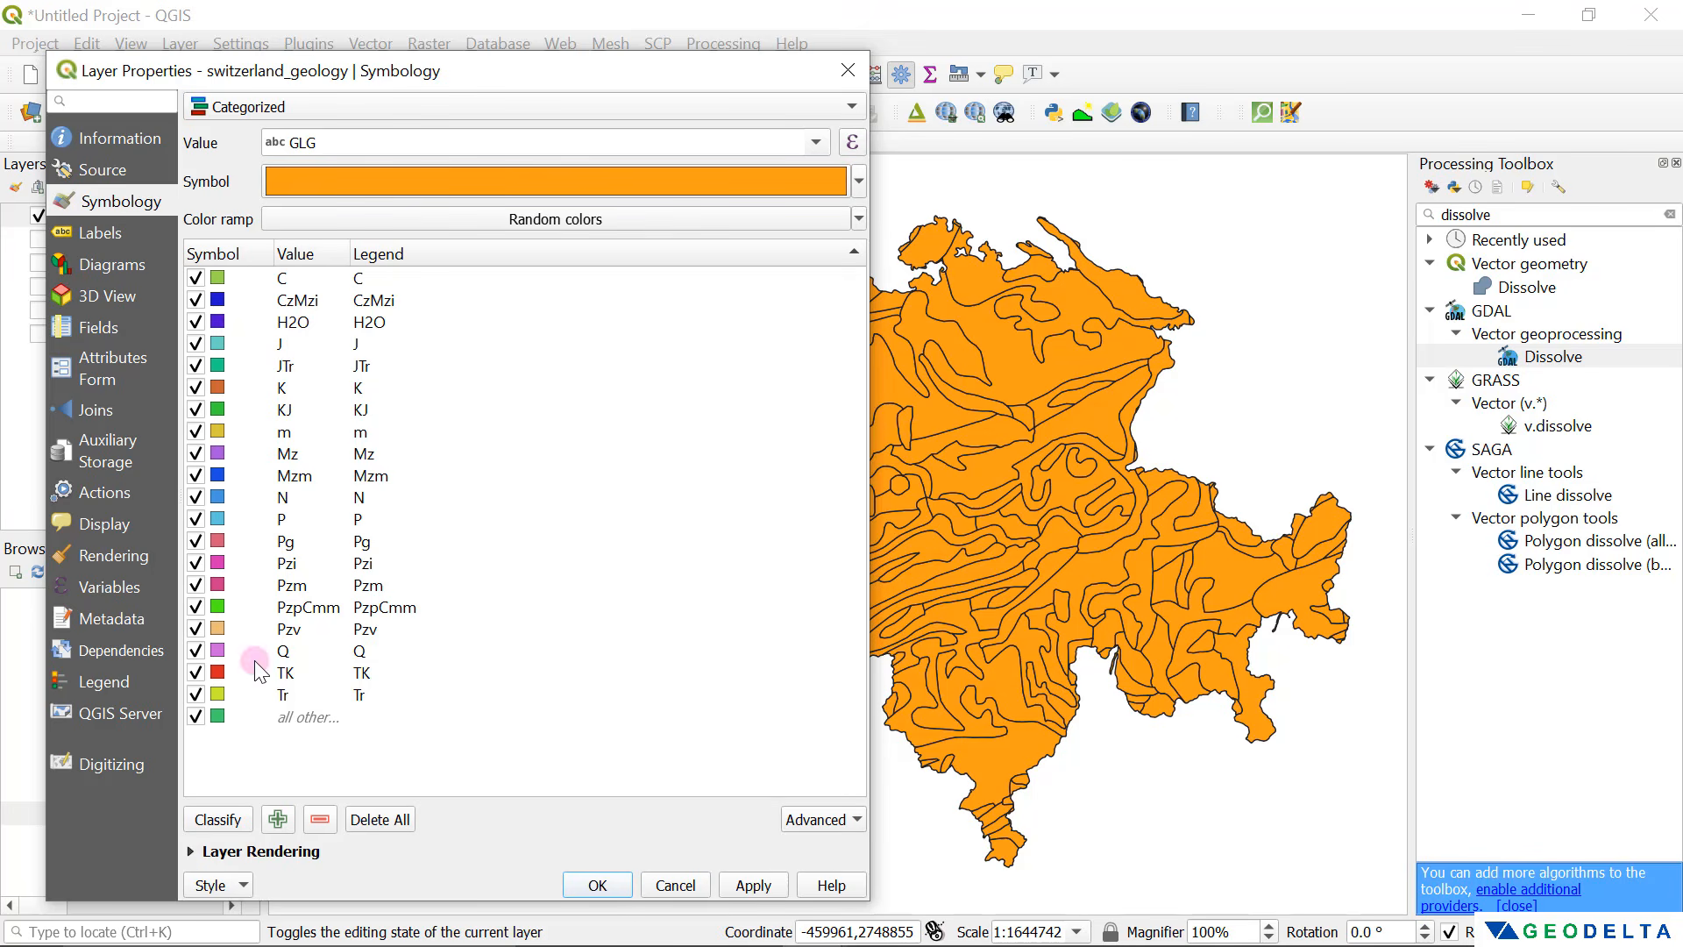
click(859, 219)
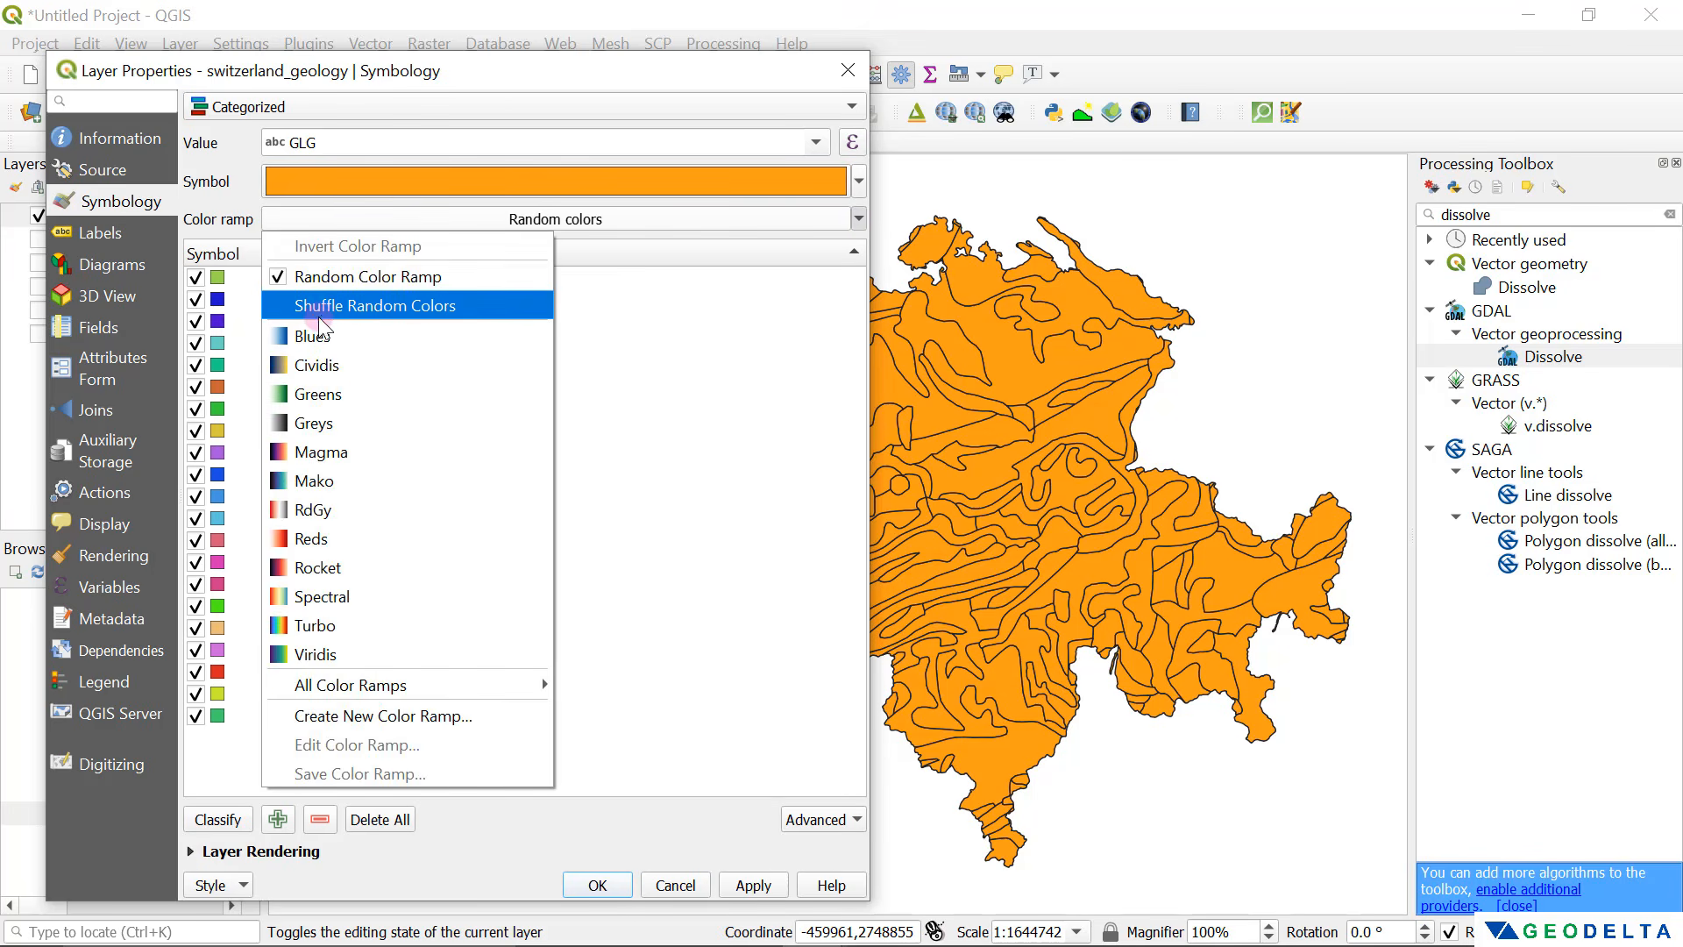
click(412, 312)
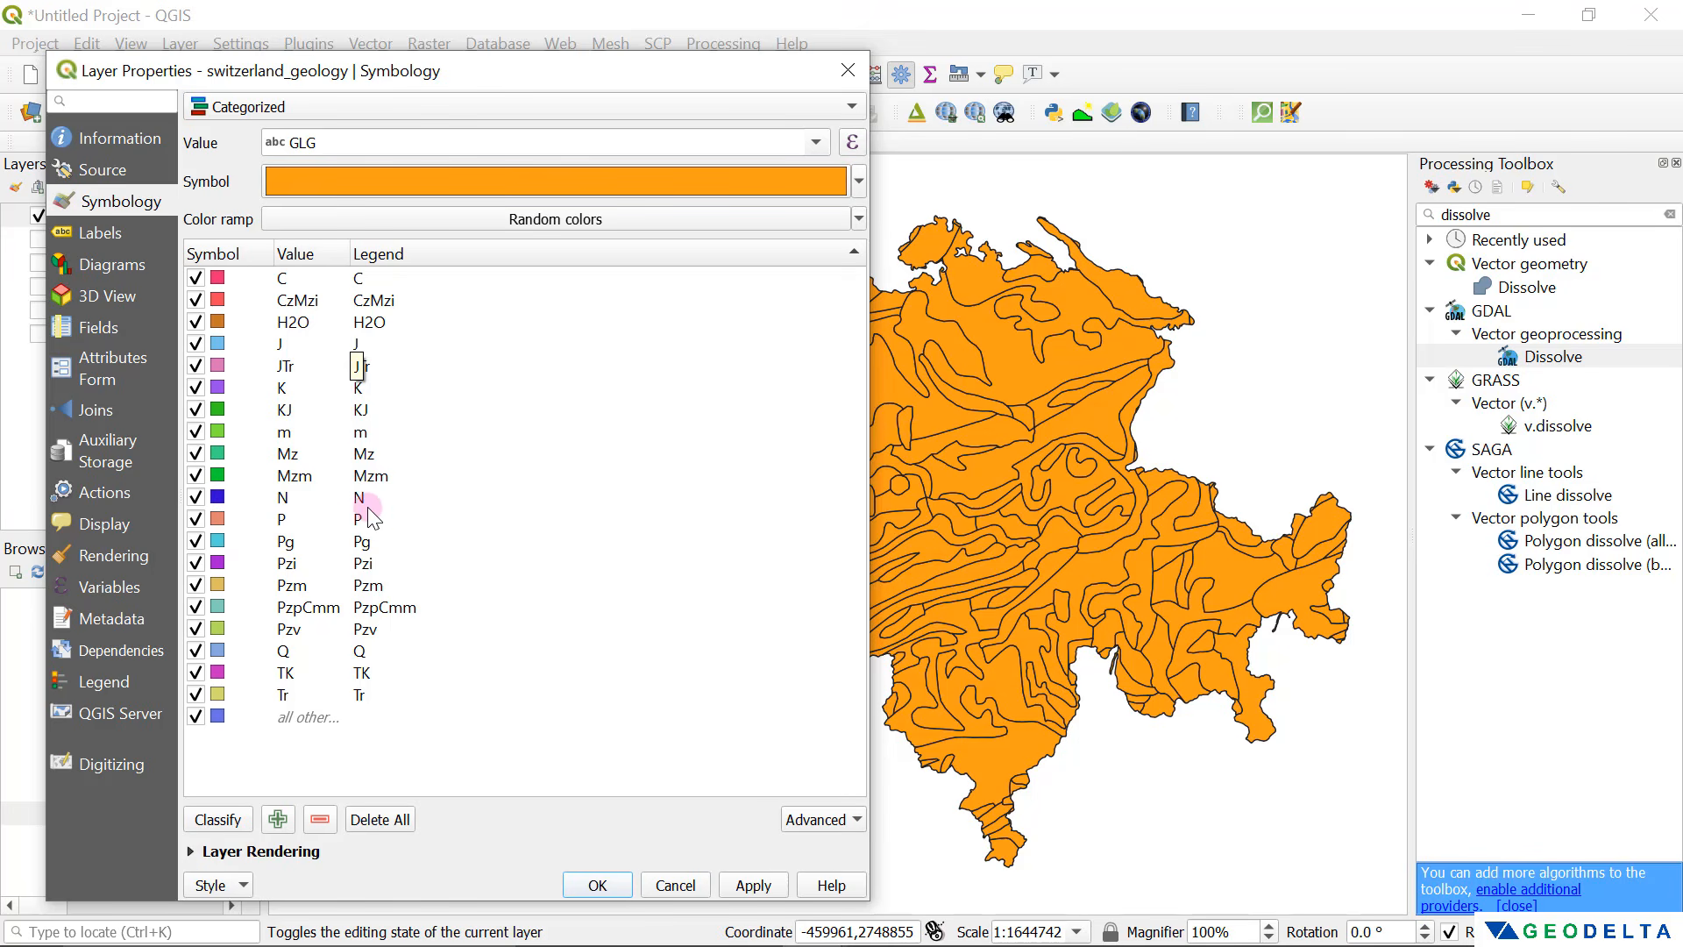
Step: Change the simple fill color of the N category to red, #f81e0a
double_click(217, 497)
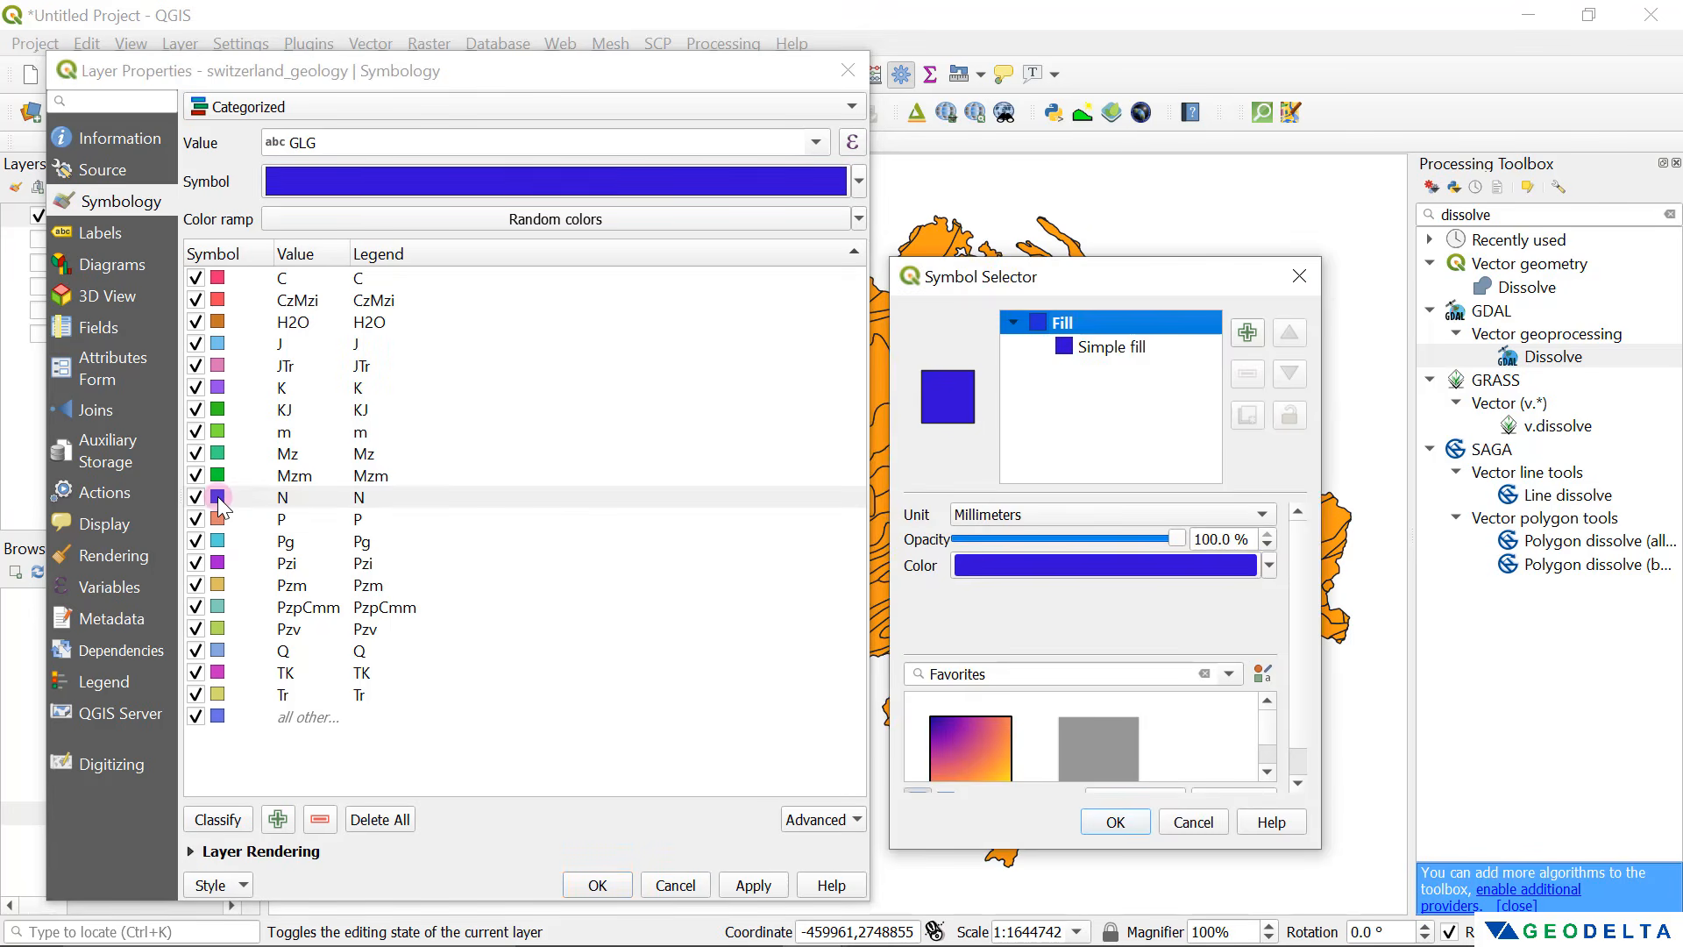
click(1111, 346)
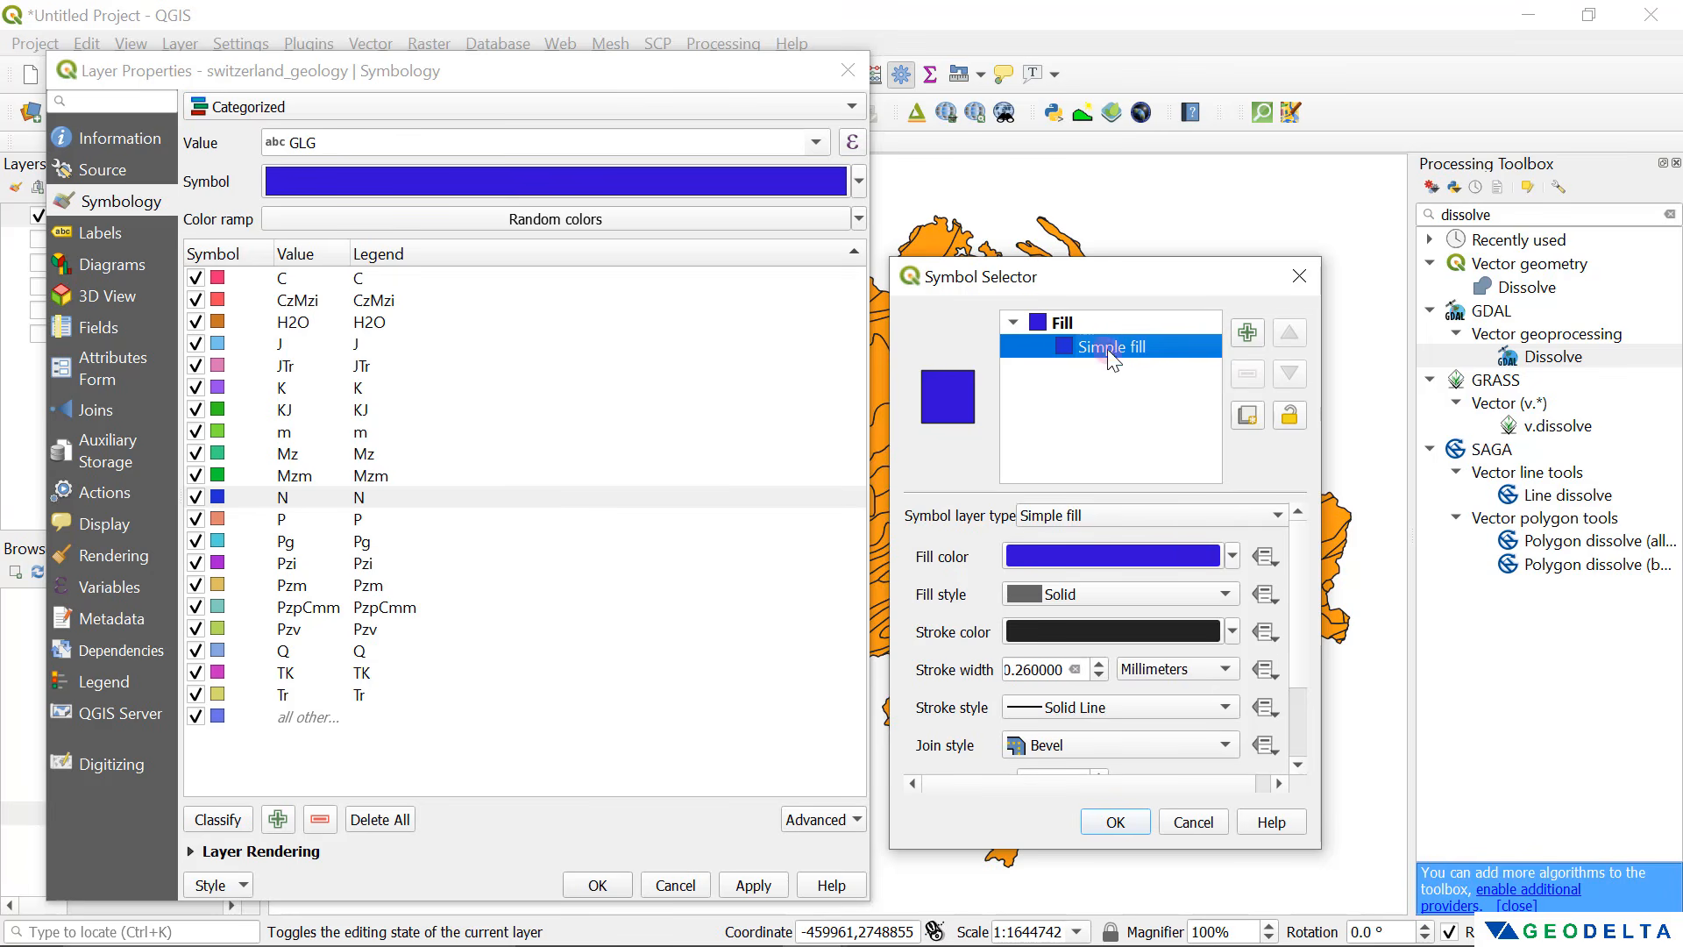
click(1113, 545)
drag(896, 542, 871, 538)
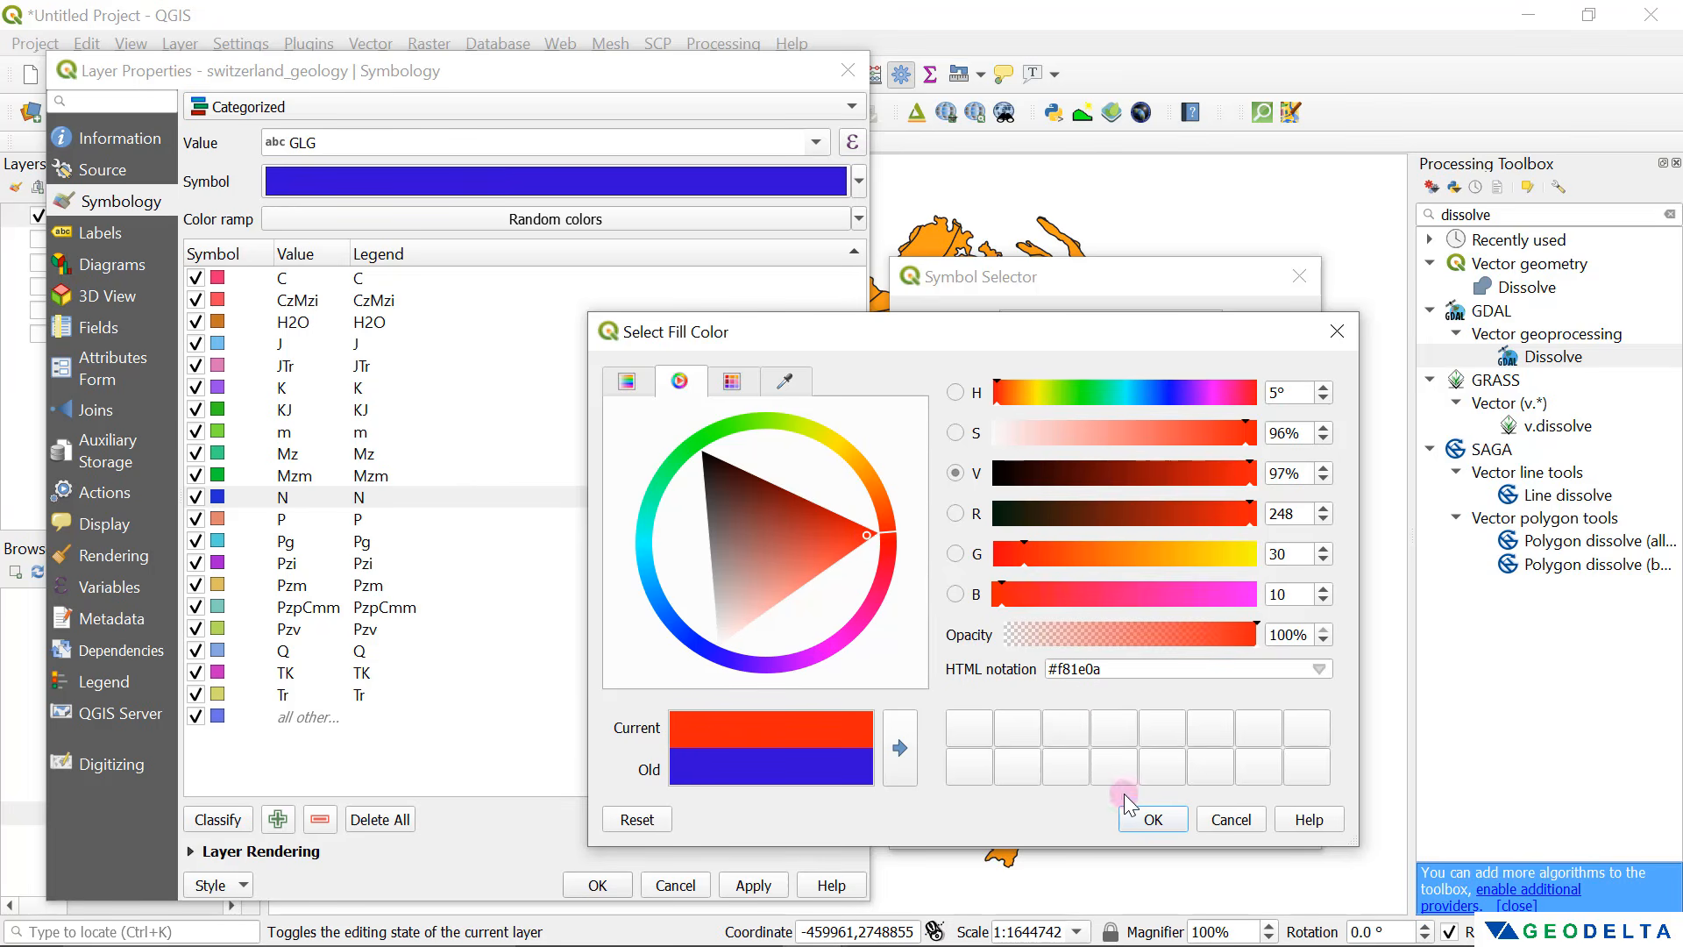
click(1139, 815)
click(1120, 820)
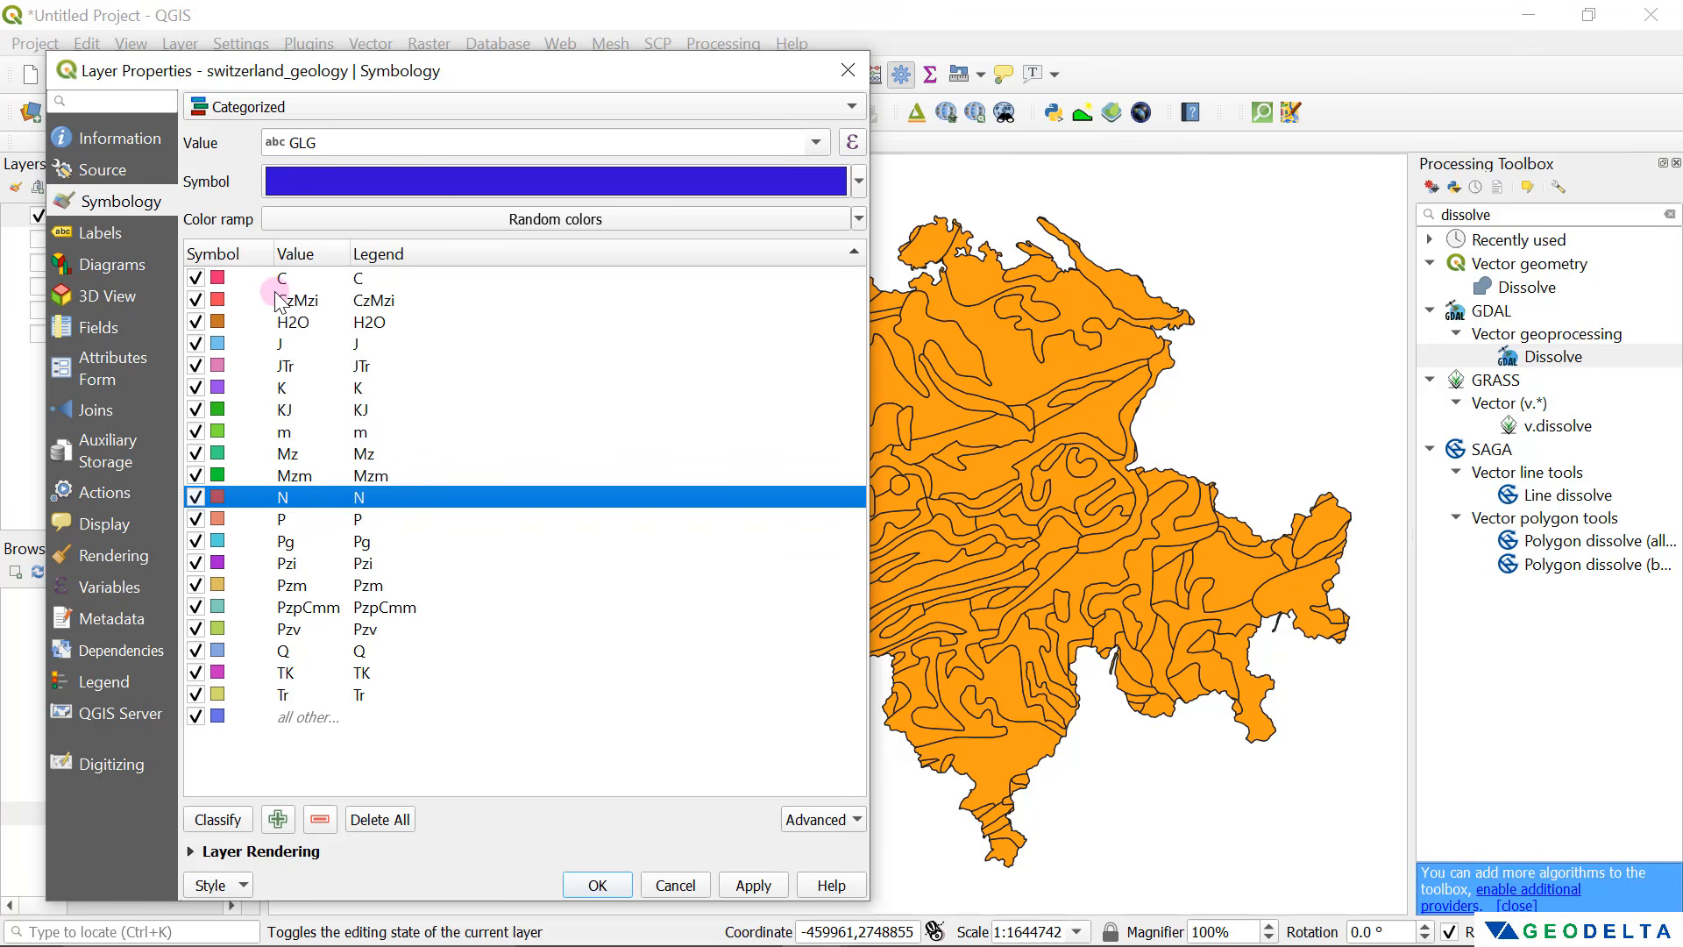
Step: Change the simple fill color of the H2O category to a strong blue
click(317, 323)
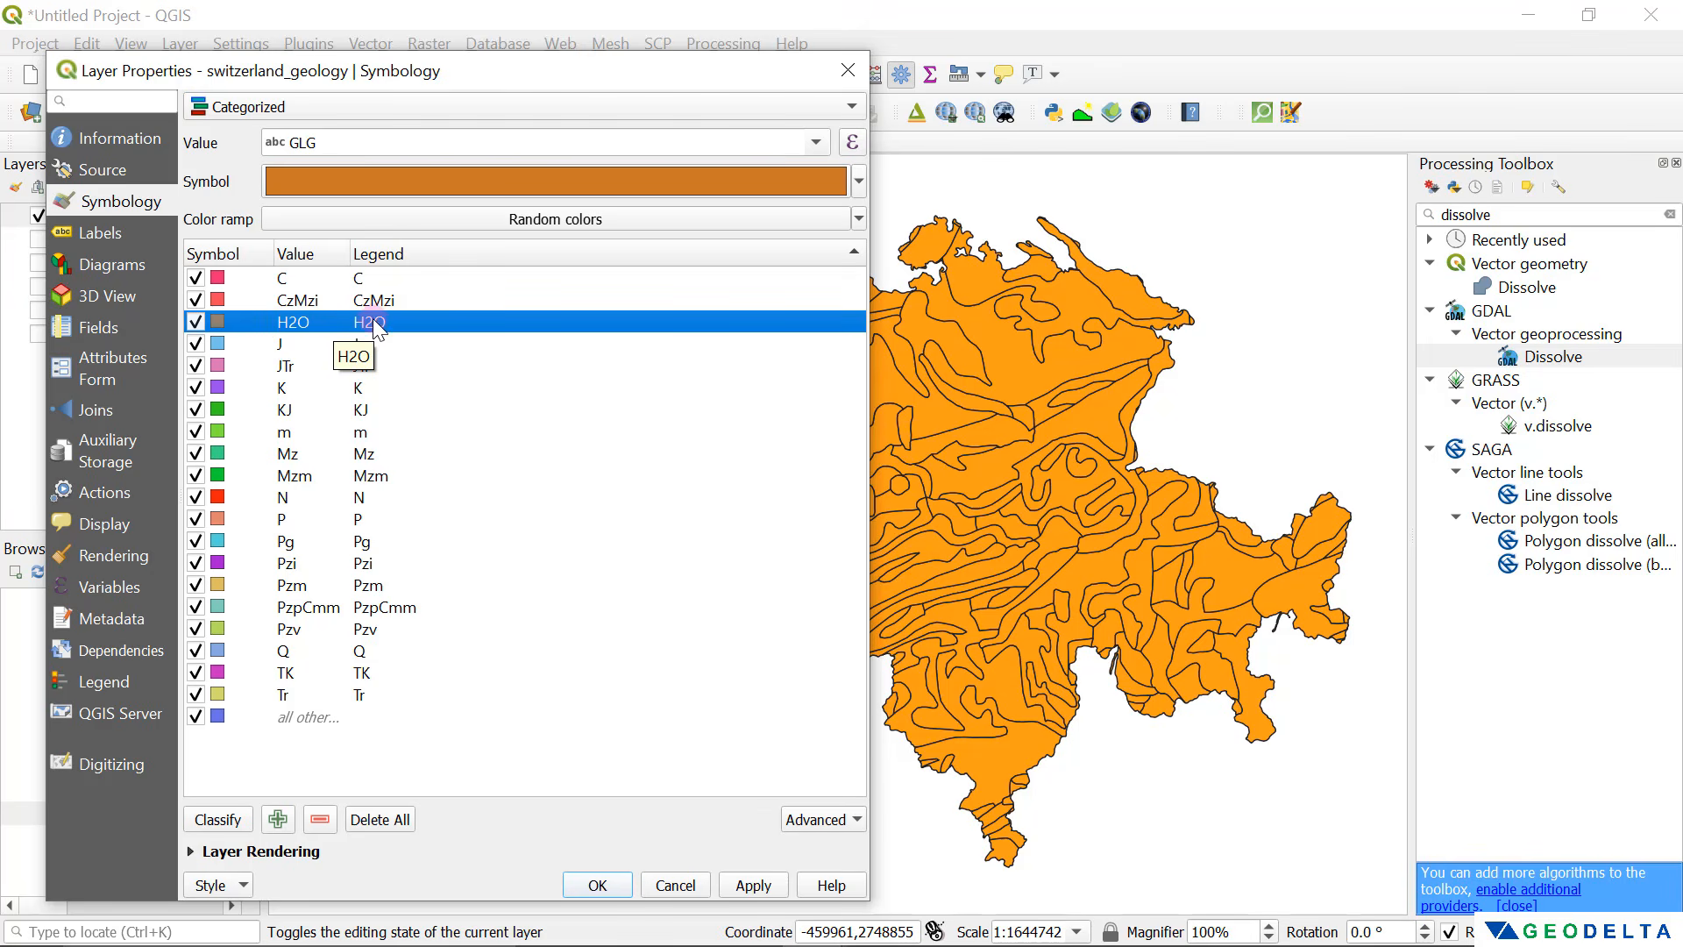
double_click(217, 321)
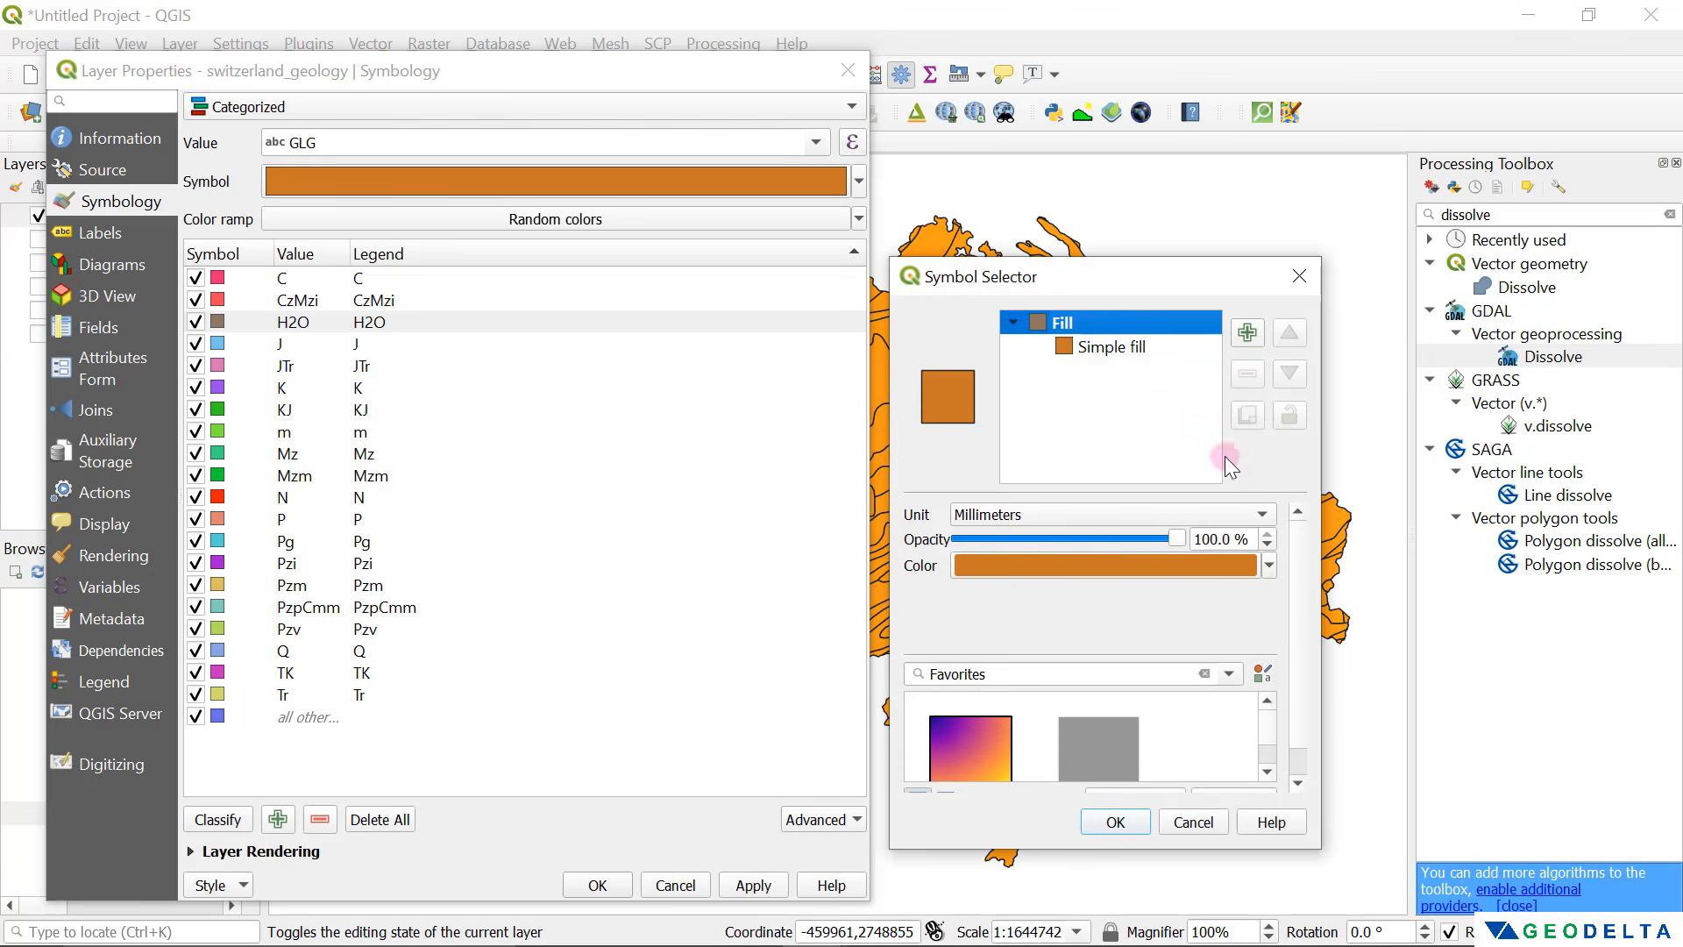
click(1104, 349)
click(1132, 550)
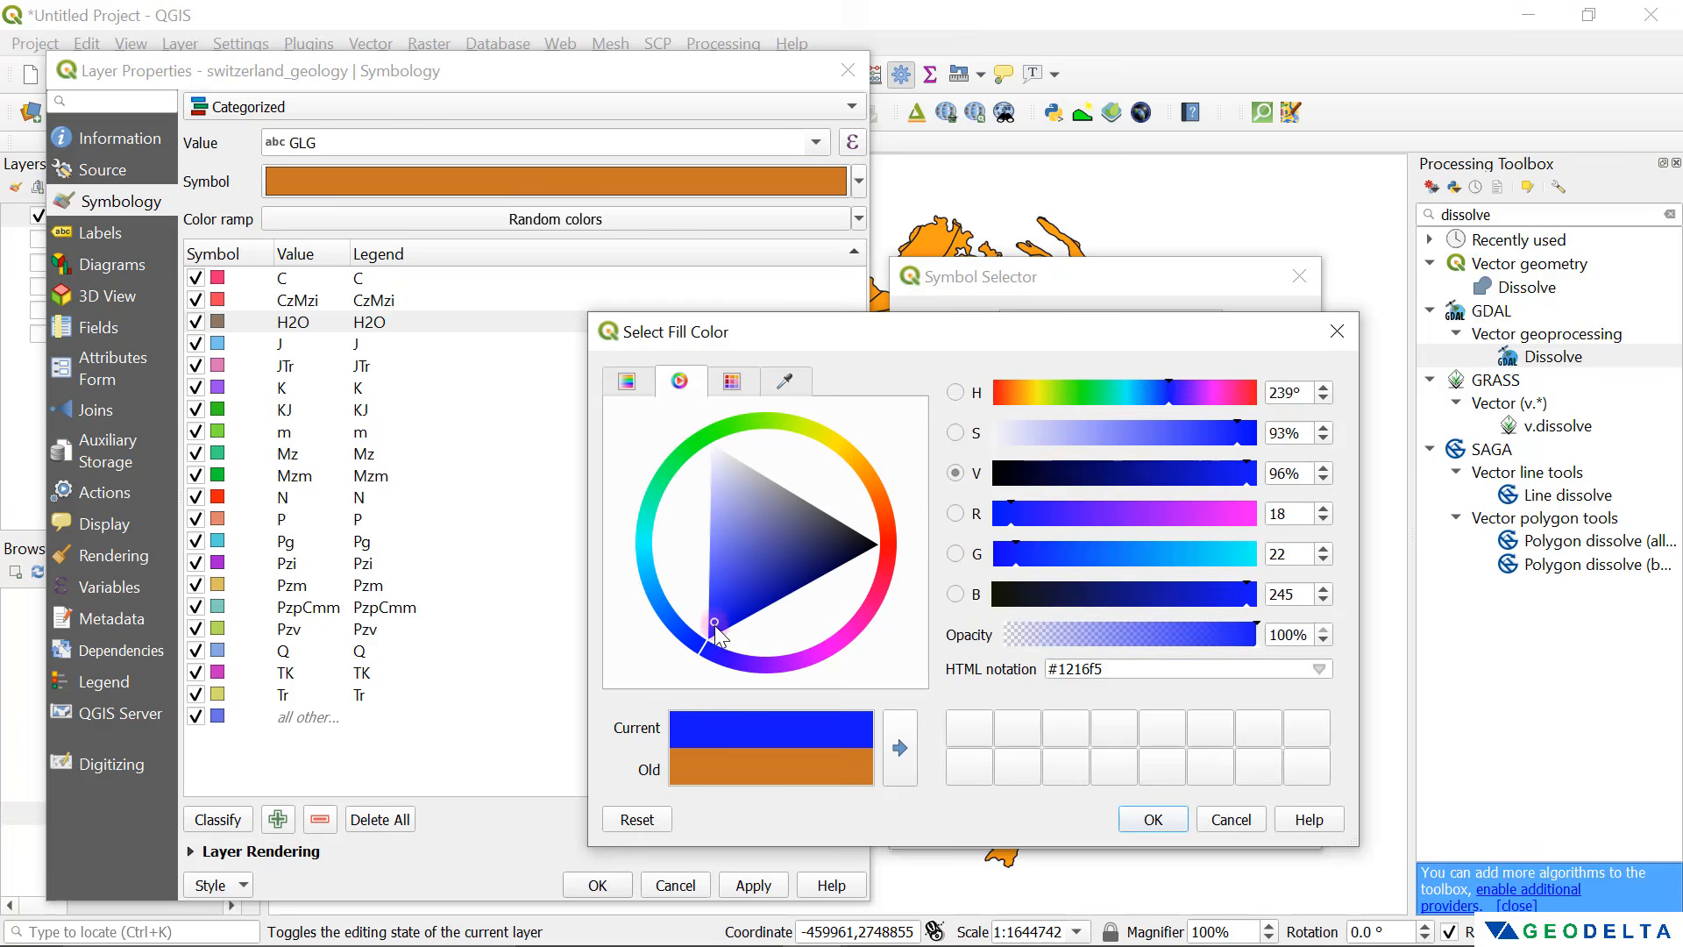
click(716, 638)
click(1153, 819)
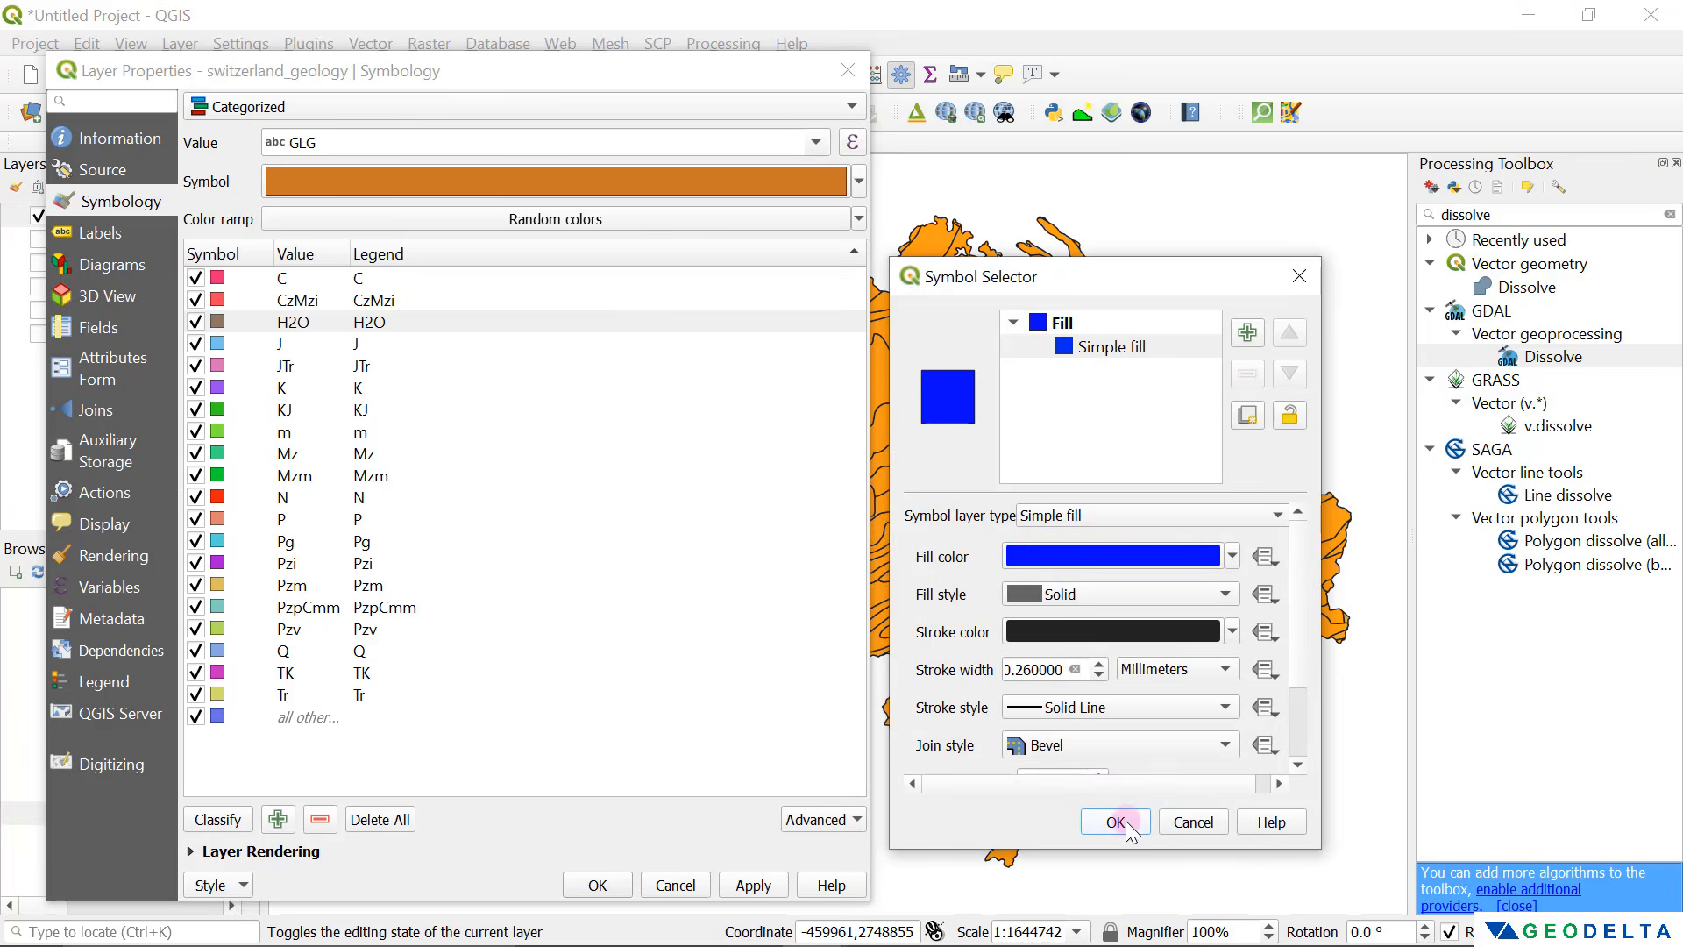
click(1116, 821)
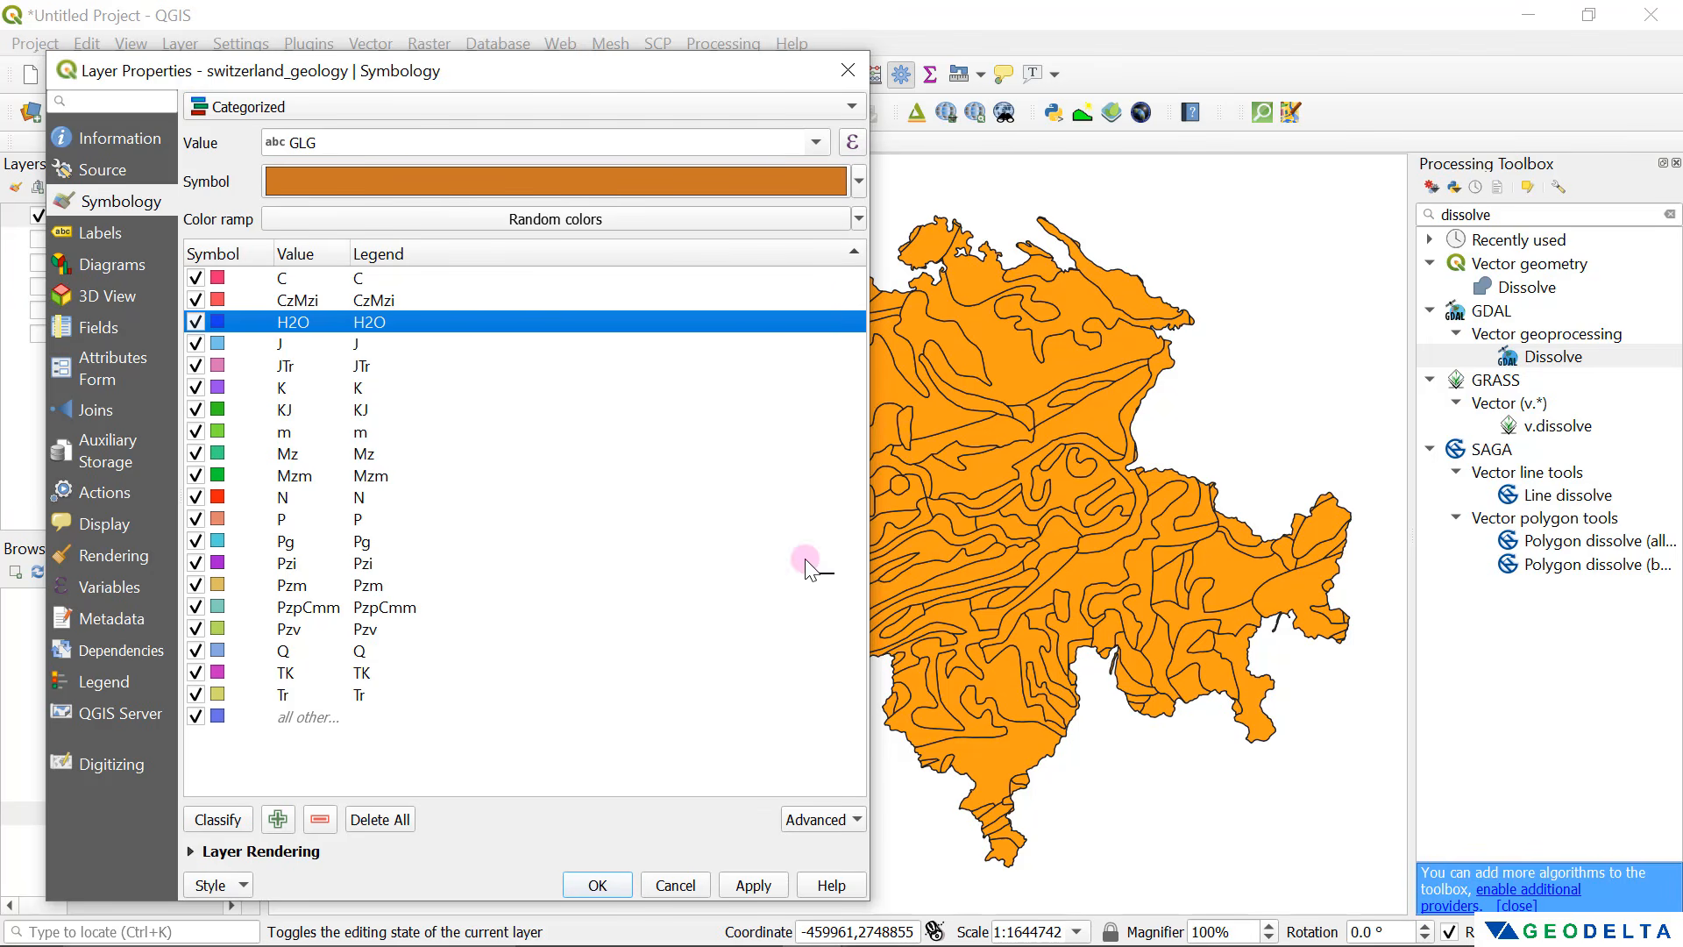
Step: Disable the all other values category and apply the categorized symbology to the map
click(298, 716)
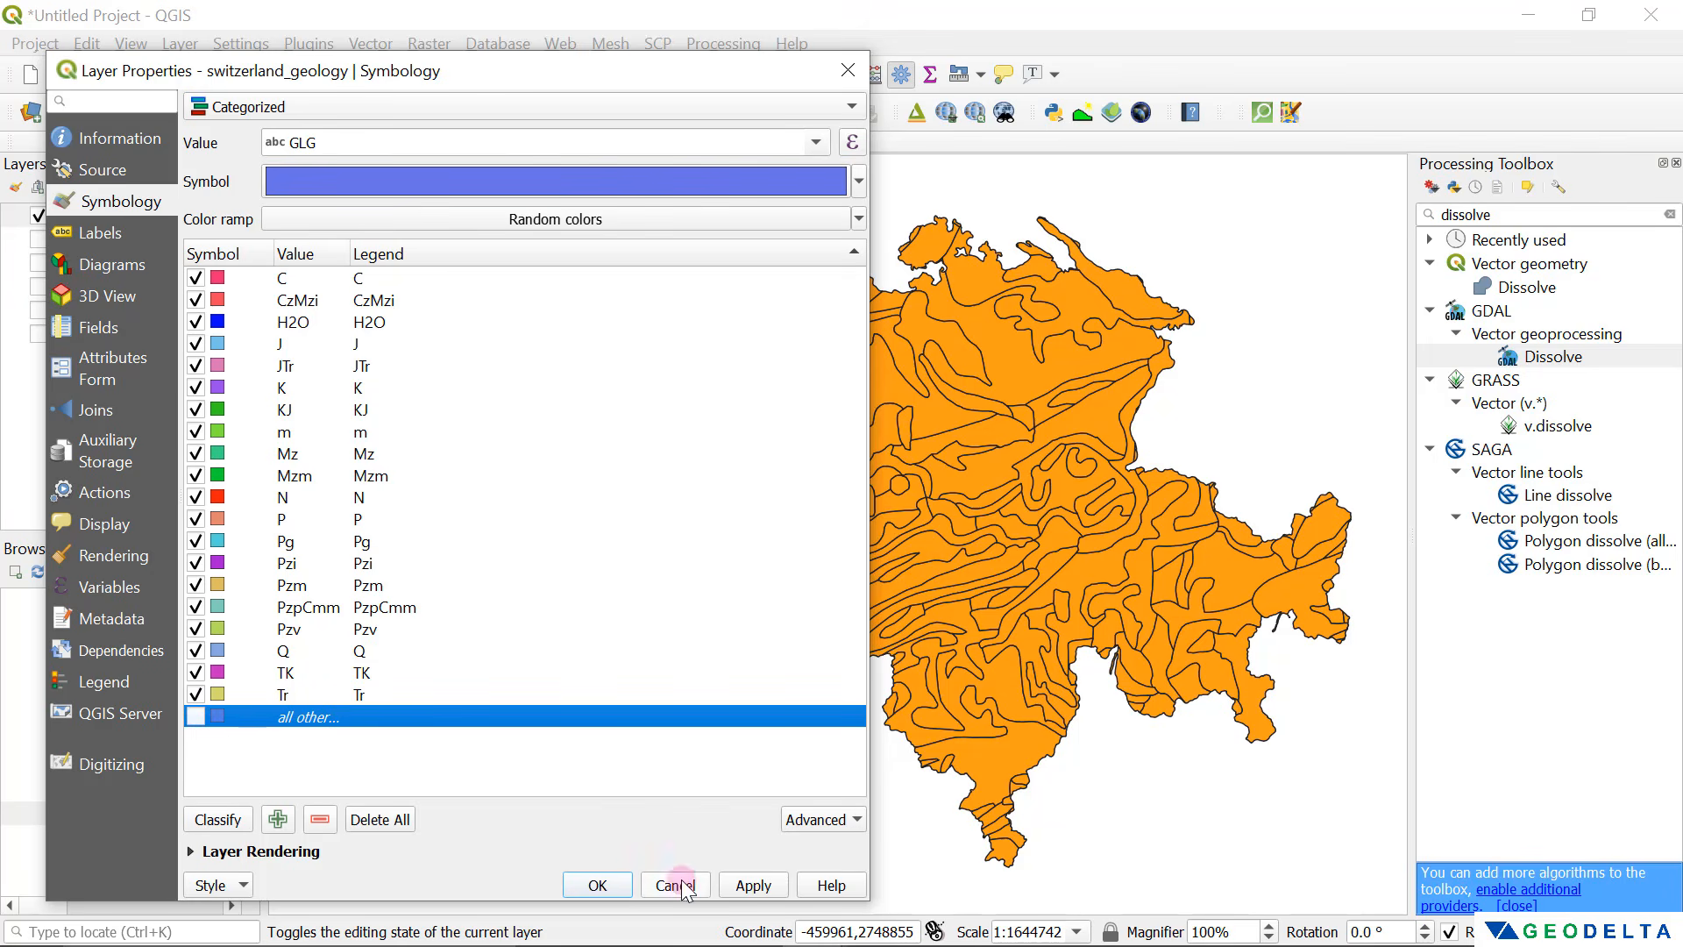
click(754, 886)
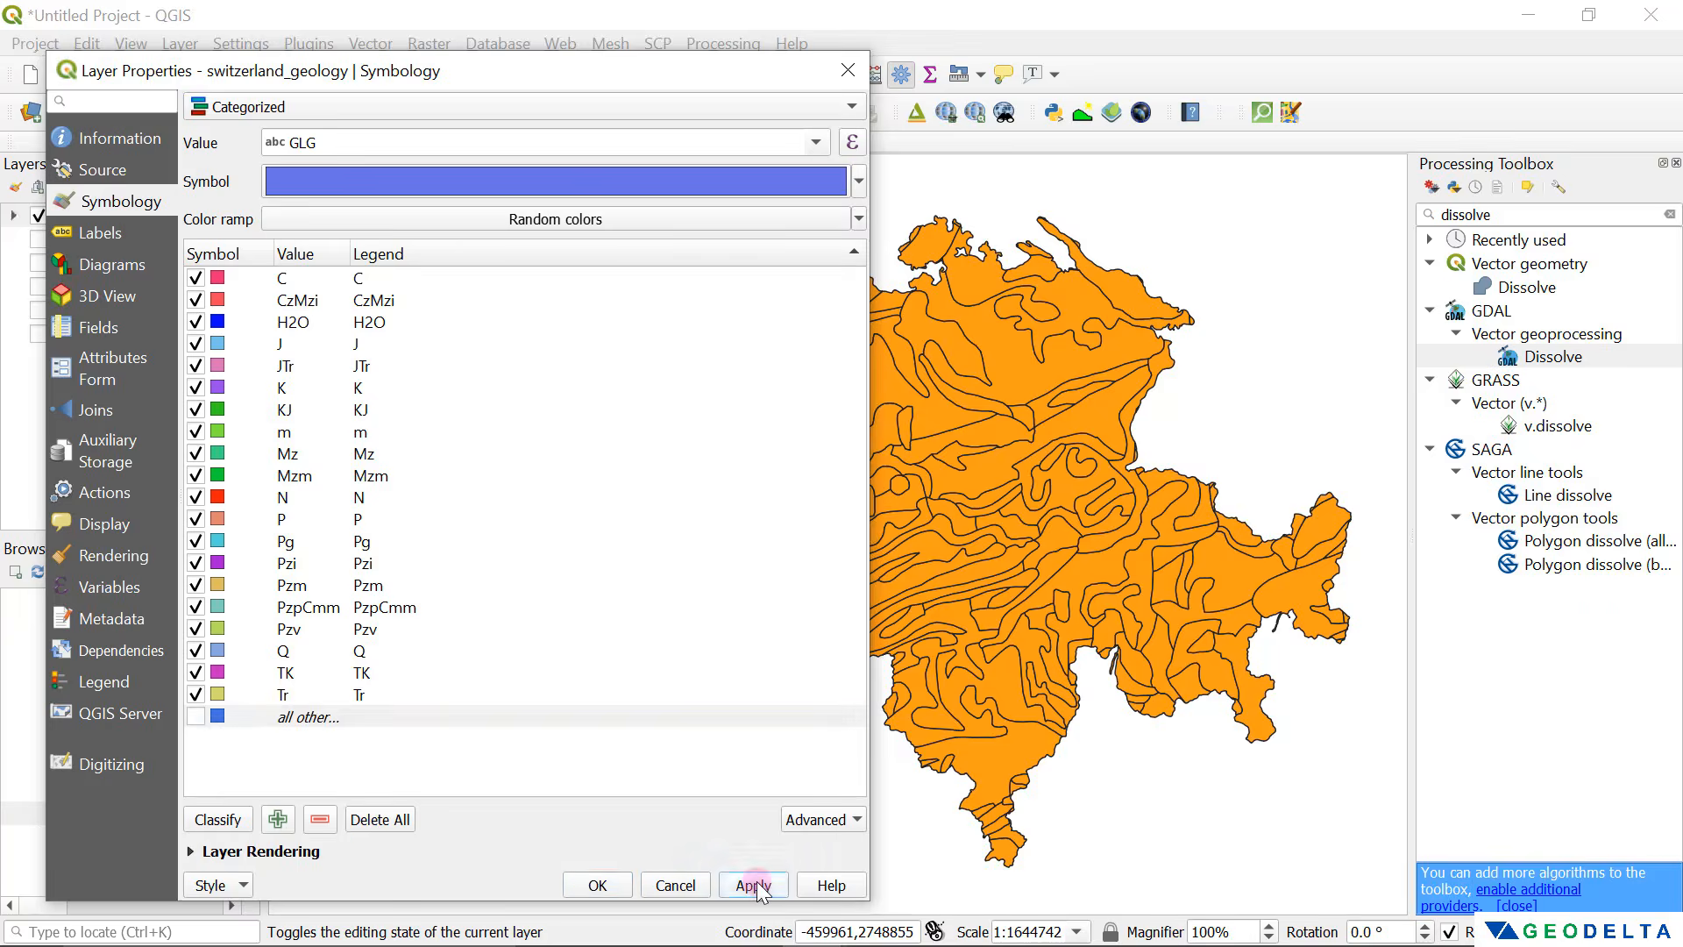
click(596, 886)
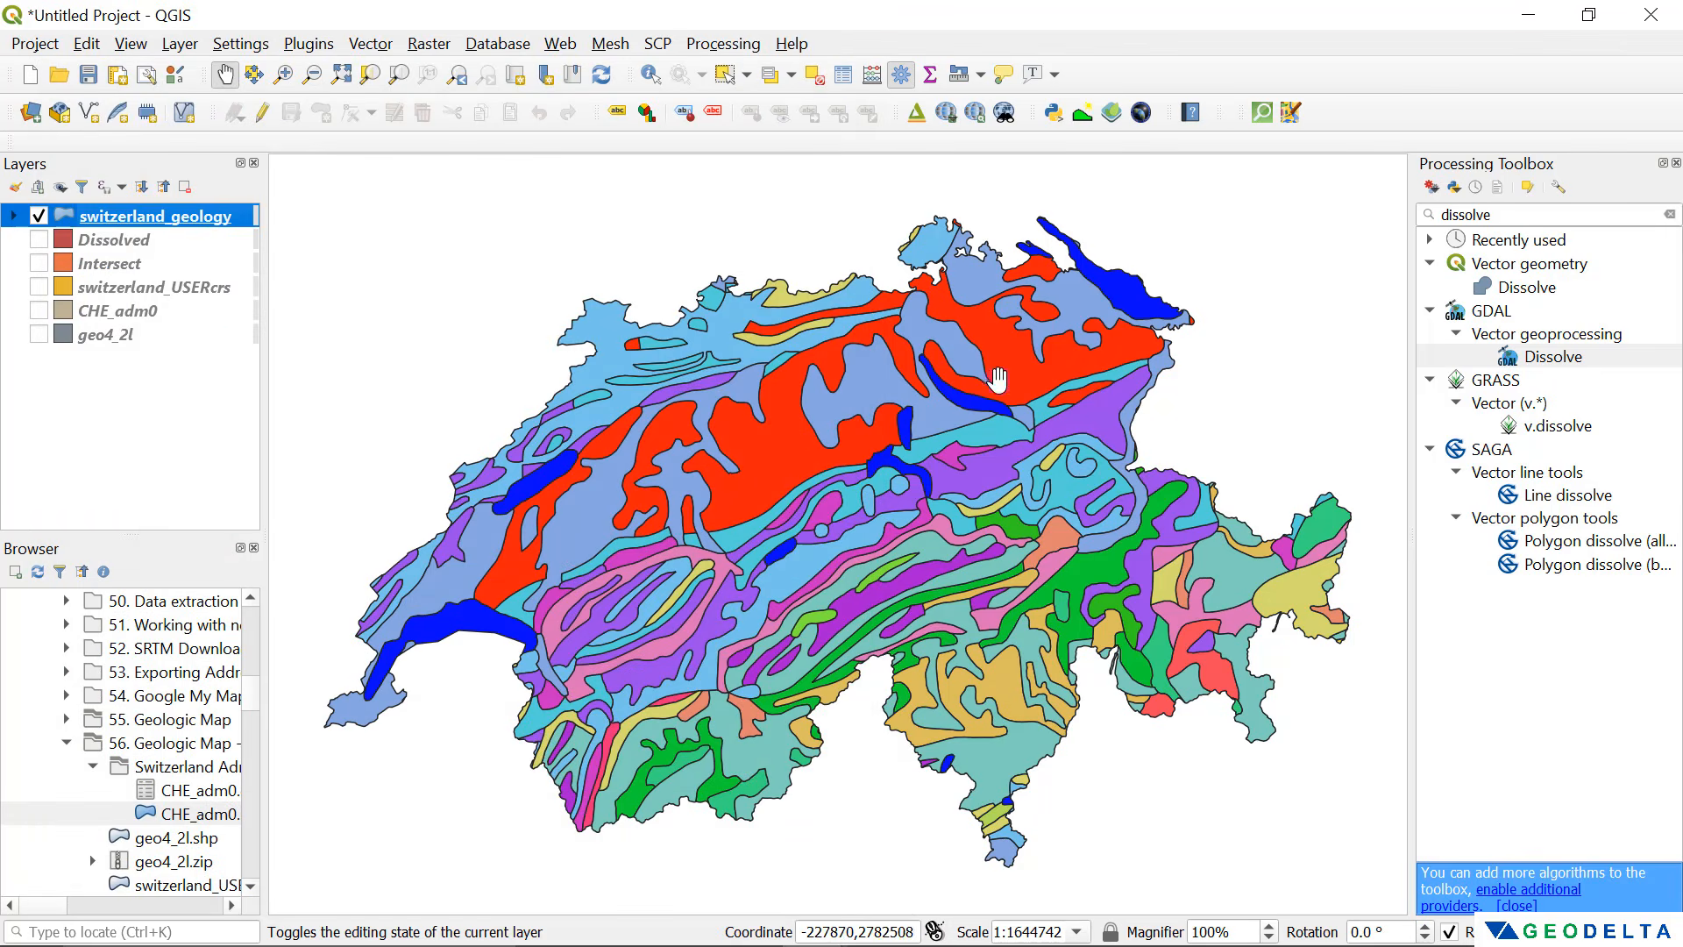
Step: Expand the switzerland_geology legend to review its GLG classes, and close the Processing Toolbox to enlarge the map area
click(13, 216)
scroll(166, 282, down, 3)
scroll(166, 282, down, 3)
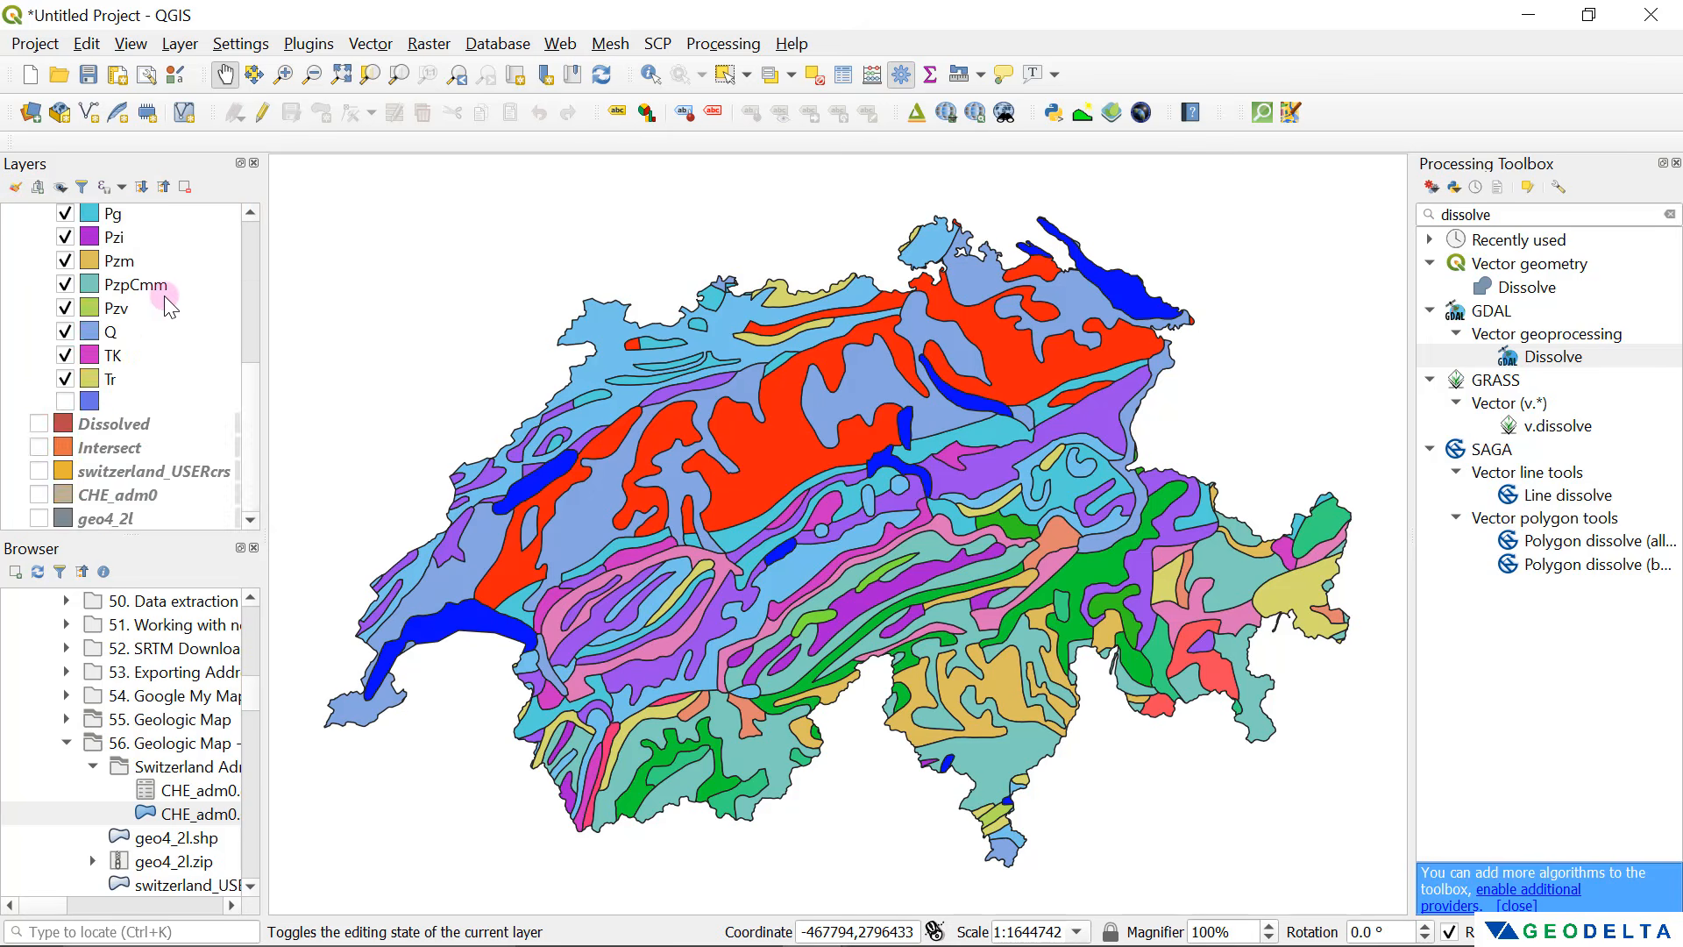
scroll(162, 298, up, 3)
scroll(154, 323, up, 2)
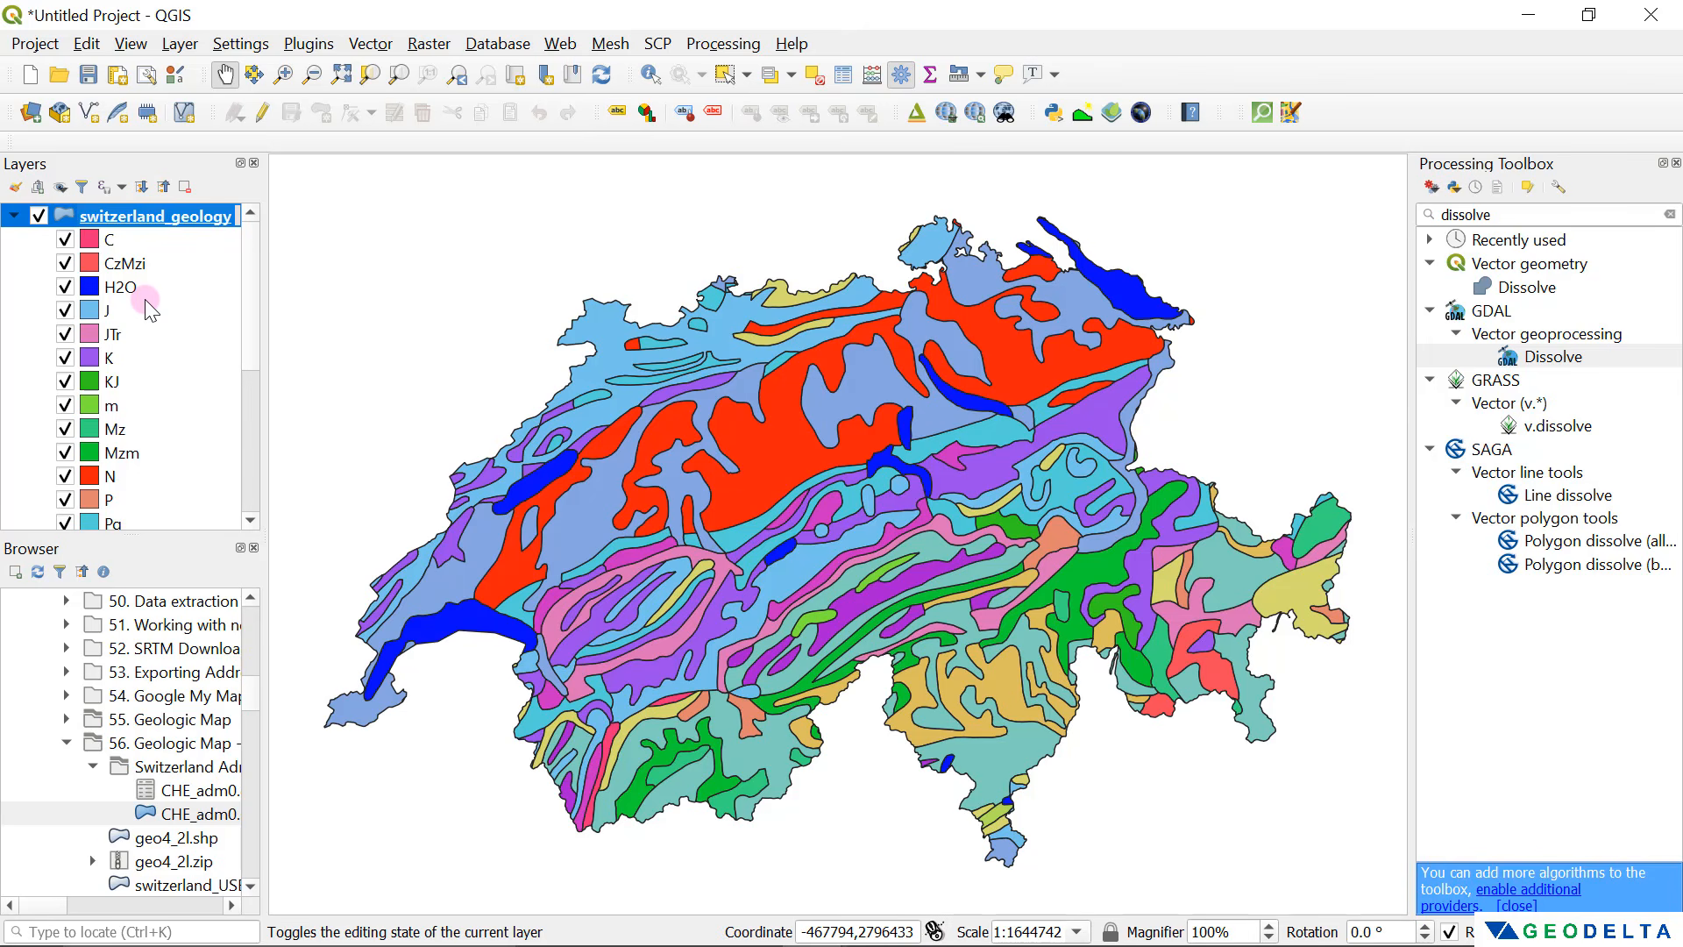
click(1676, 163)
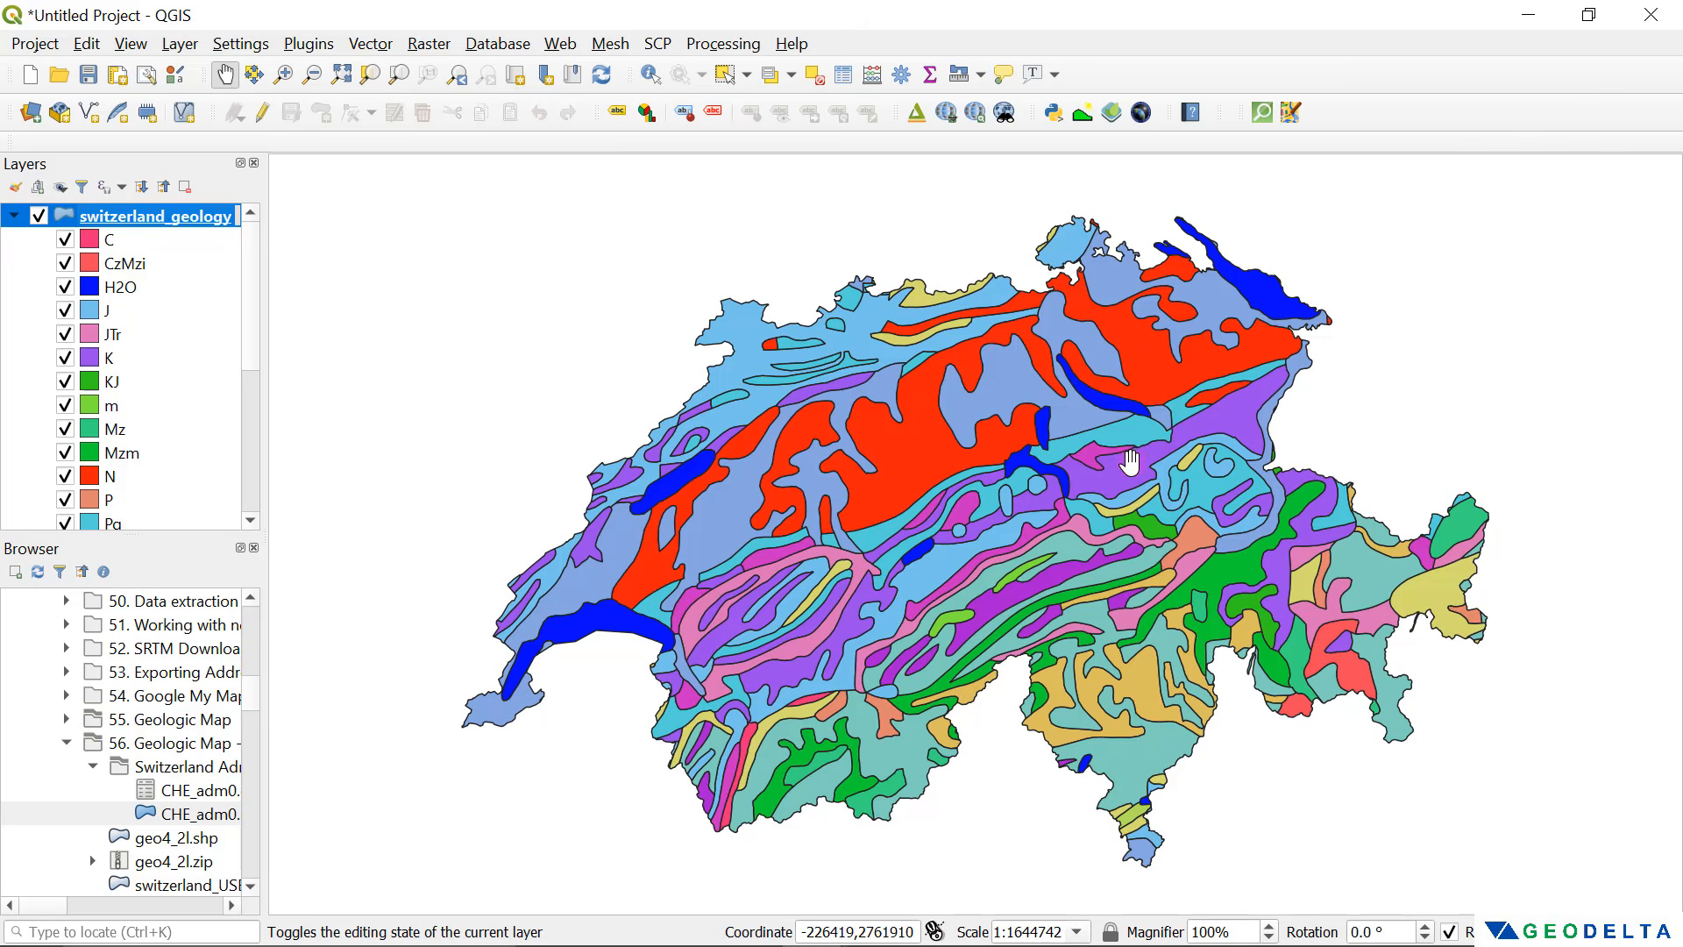
drag(1098, 451, 1071, 436)
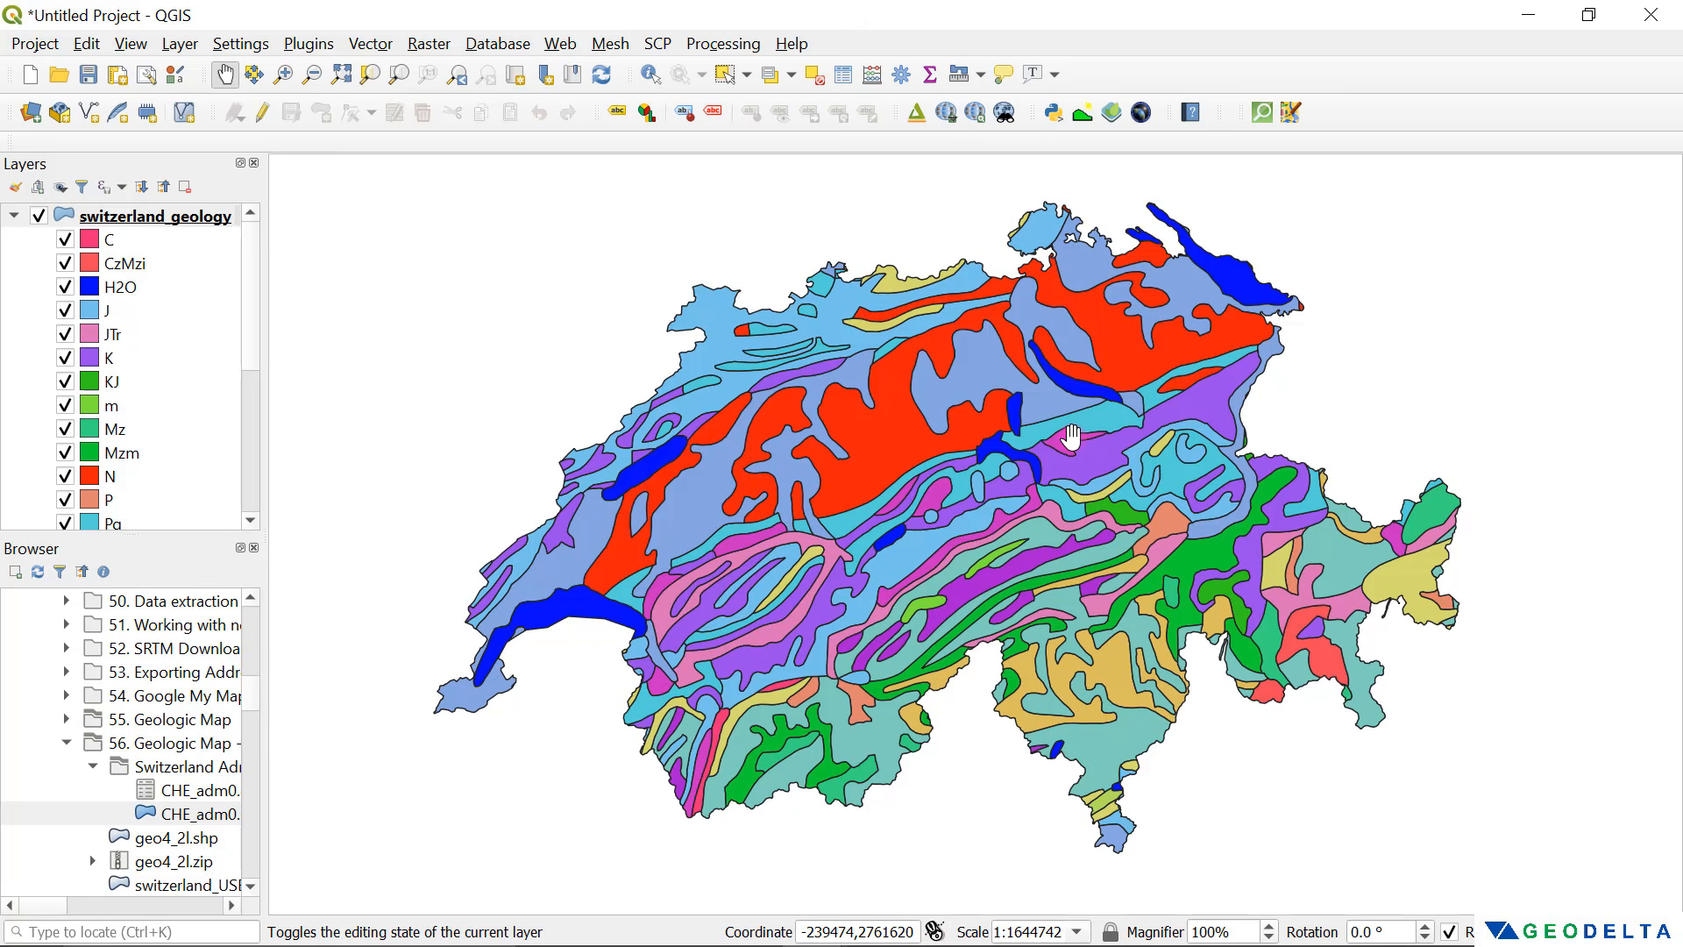
Step: Create a new print layout titled Geological Map Switzerland and maximize its window
click(35, 44)
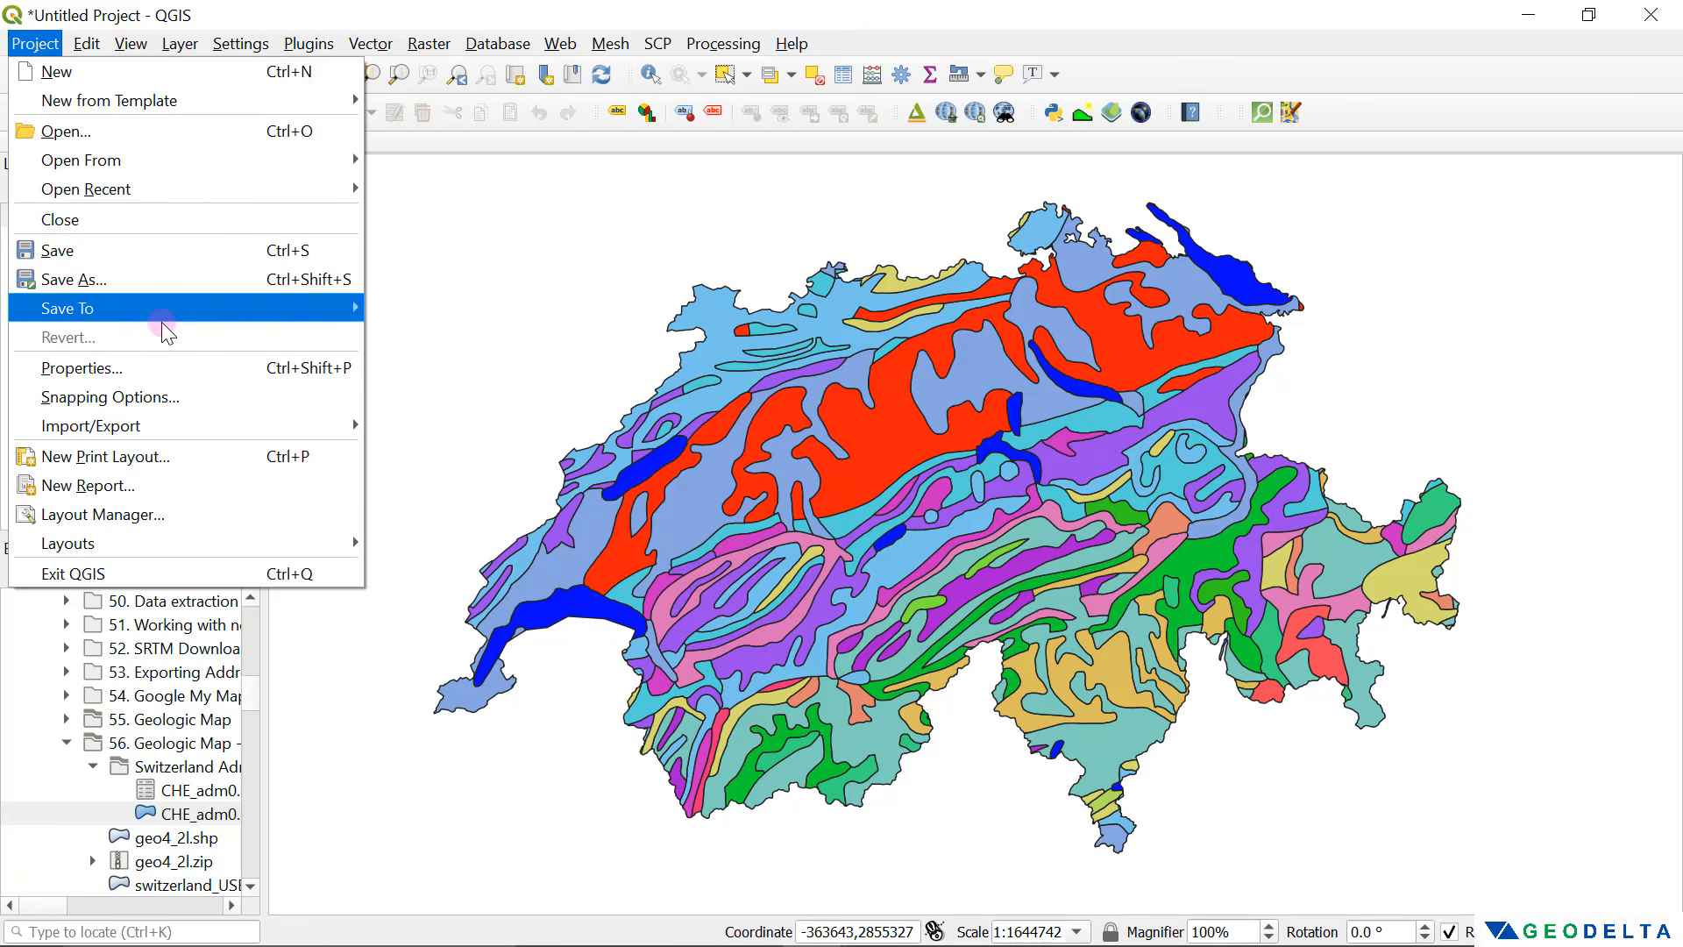
click(175, 453)
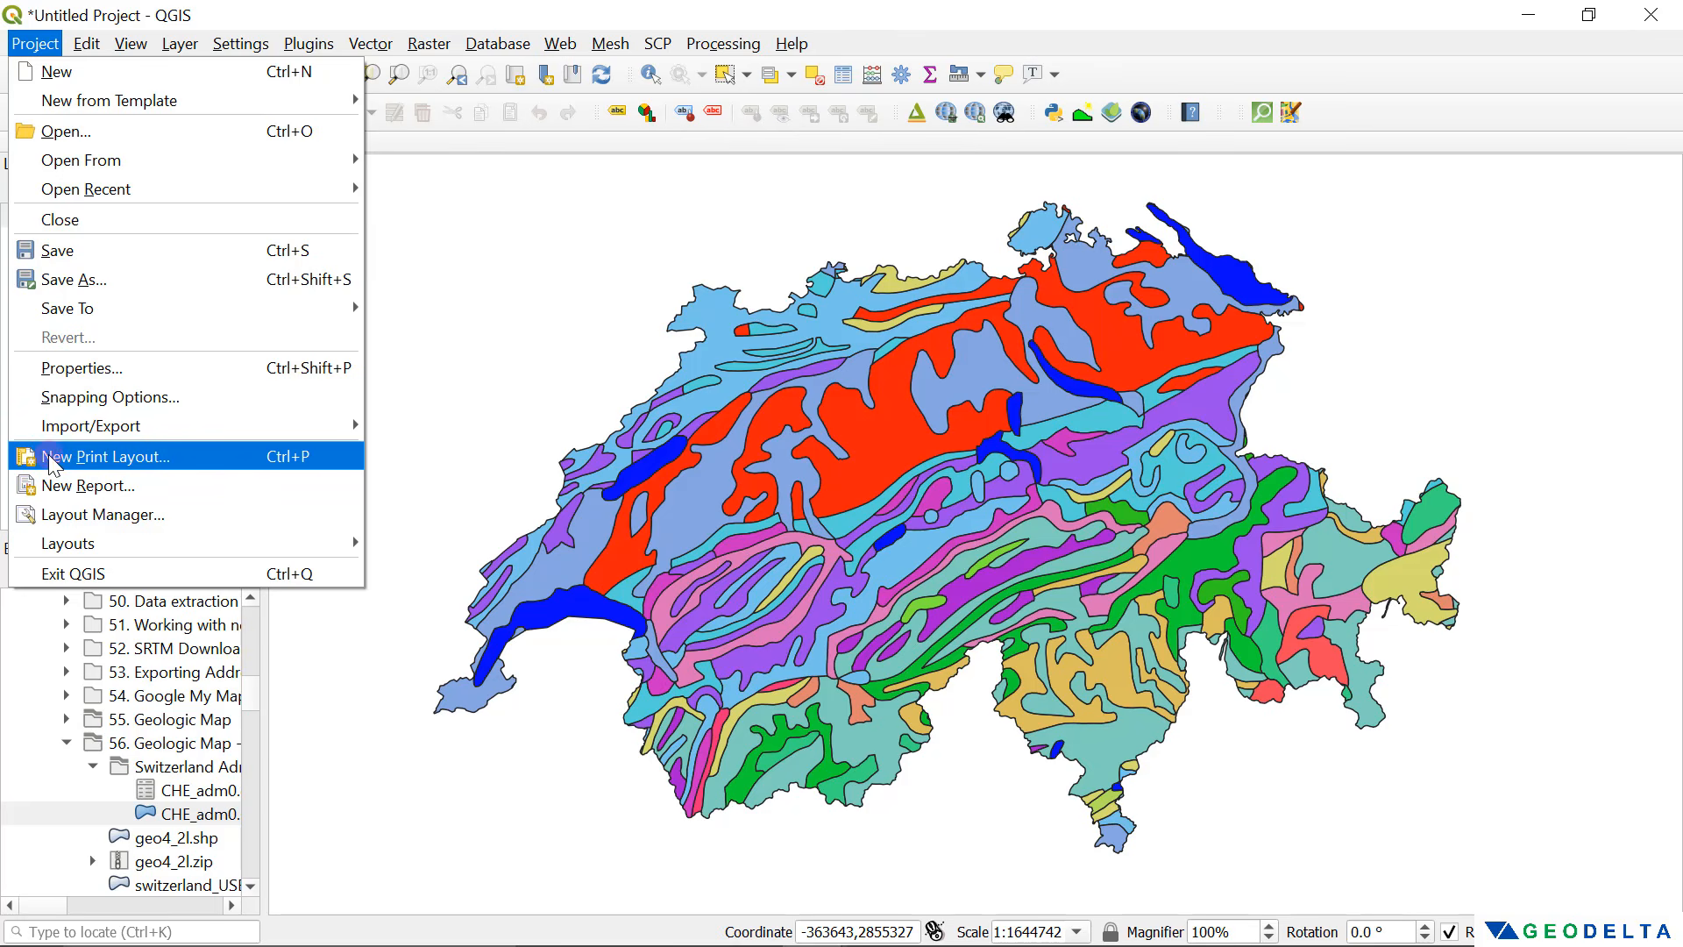
click(192, 466)
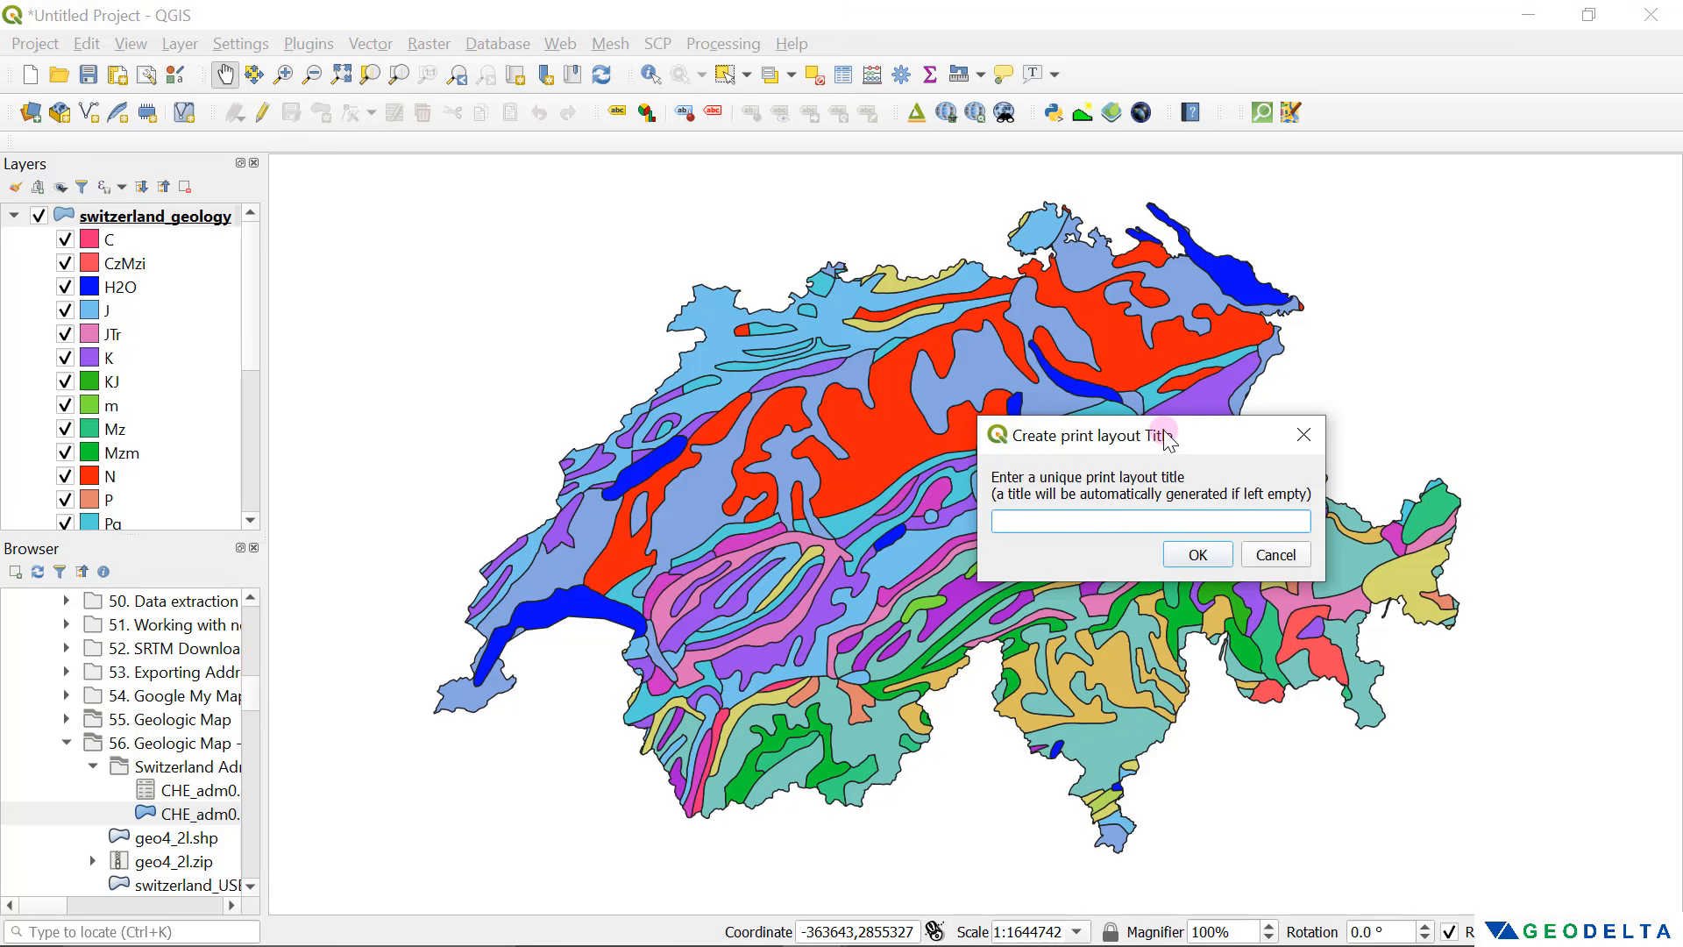
text(Geological Map Switzerland)
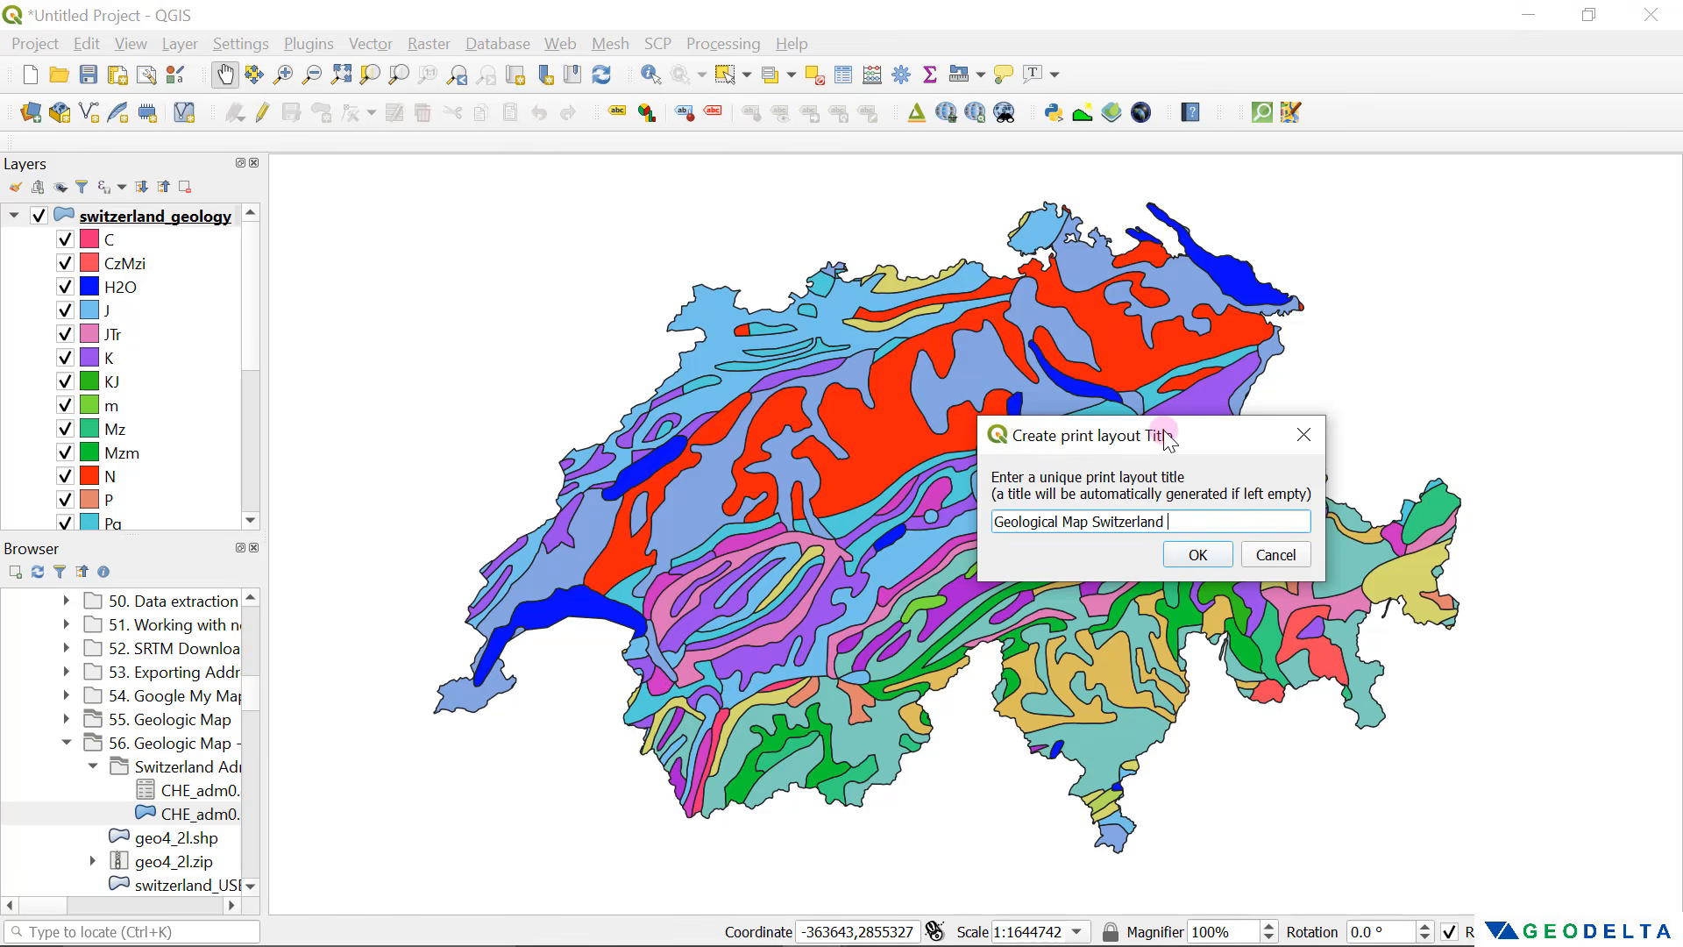
click(1196, 554)
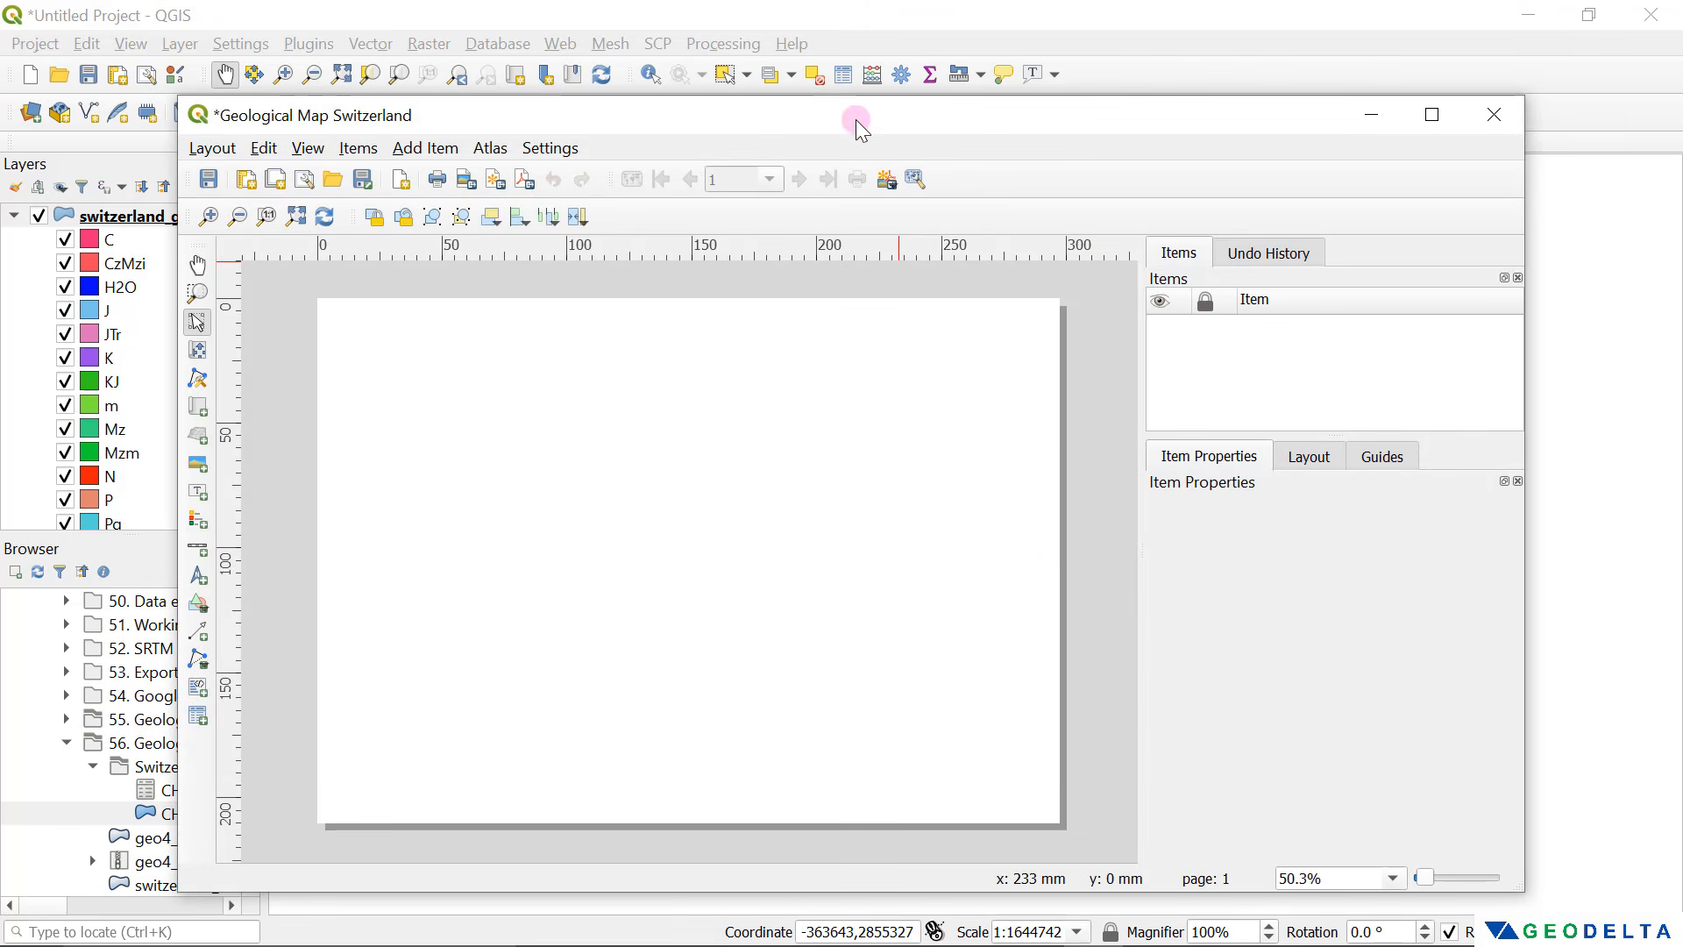
double_click(866, 132)
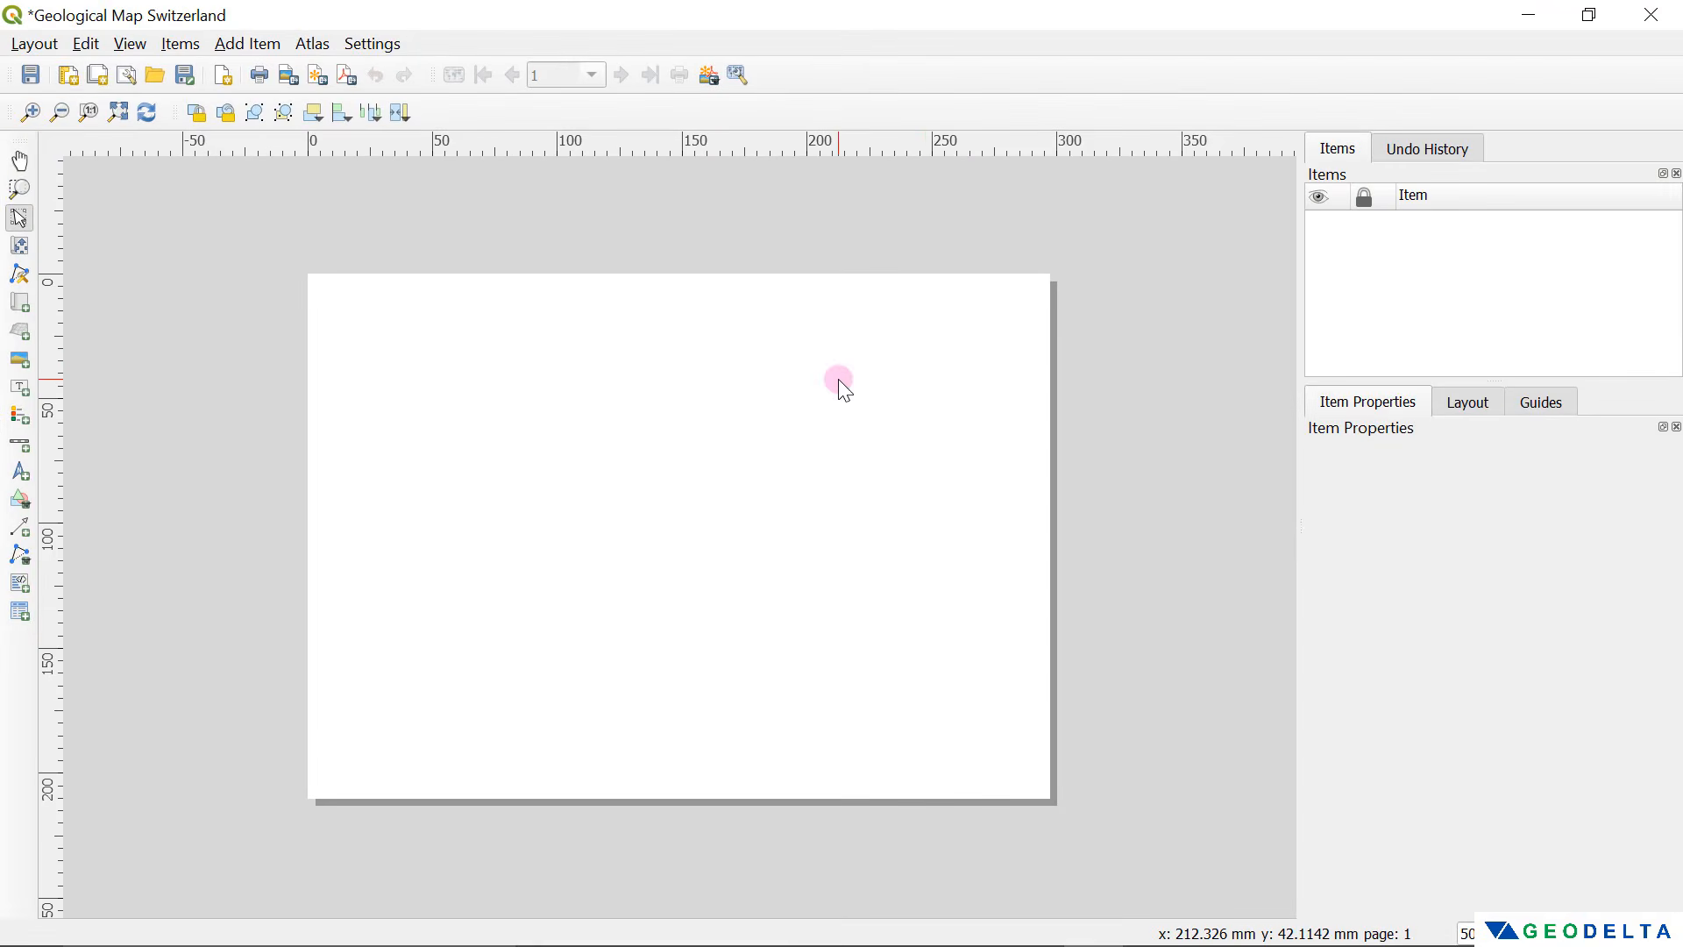
scroll(838, 378, up, 1)
scroll(839, 382, down, 1)
click(1589, 14)
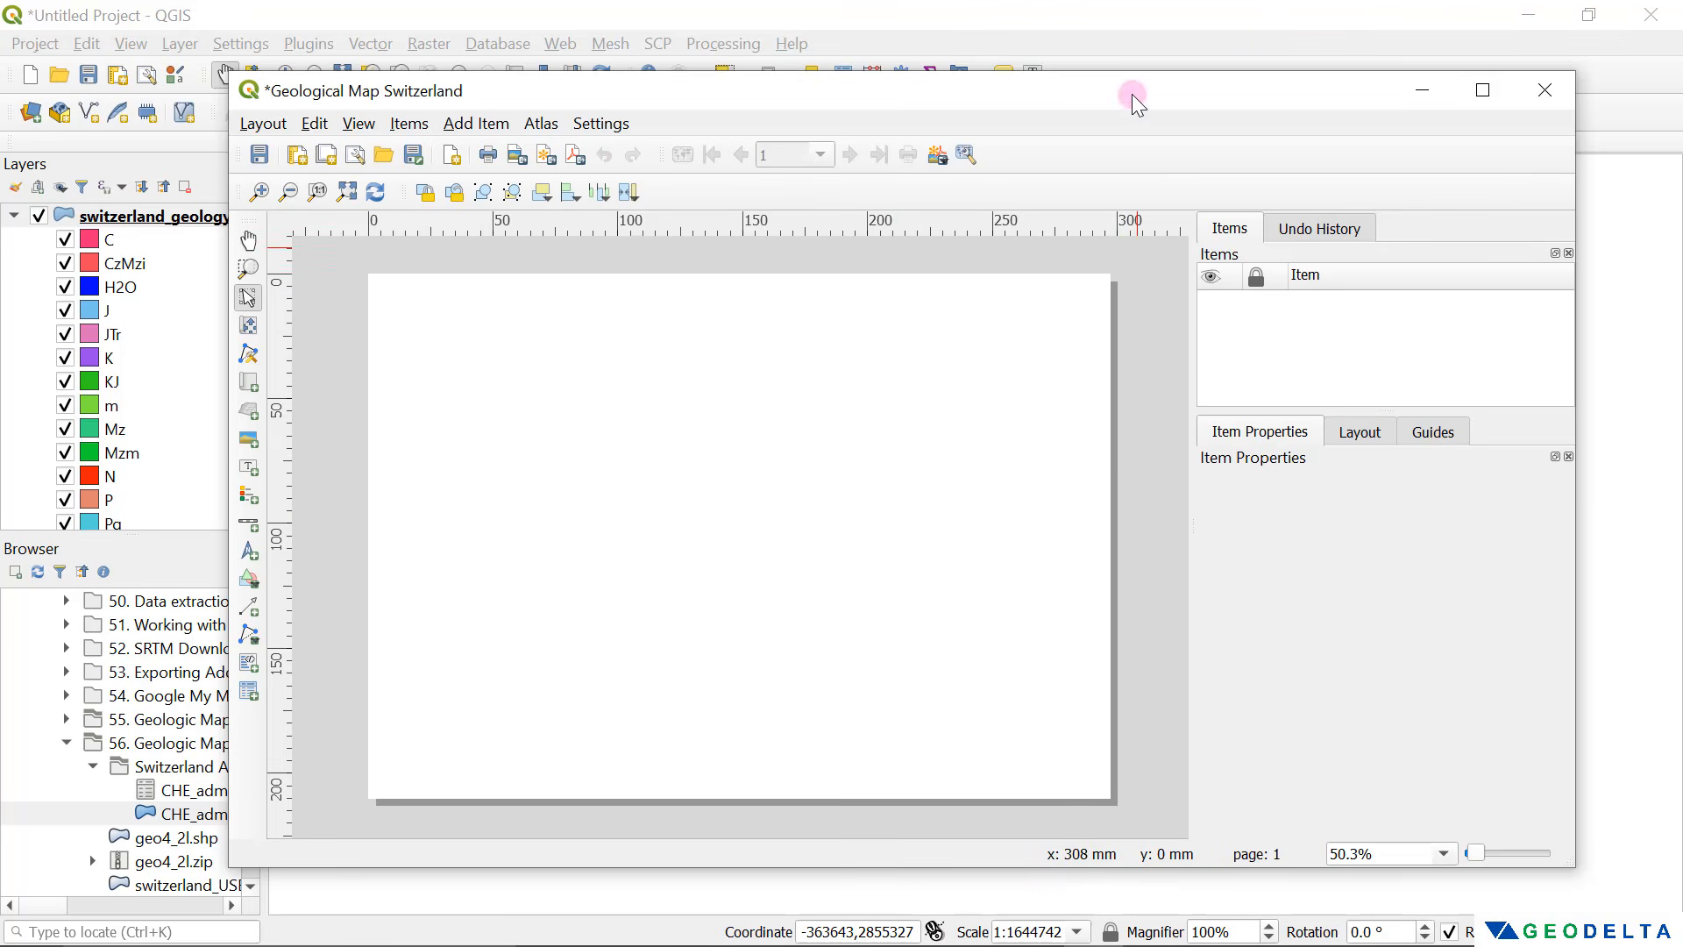
drag(1132, 93, 1222, 119)
drag(975, 112, 929, 589)
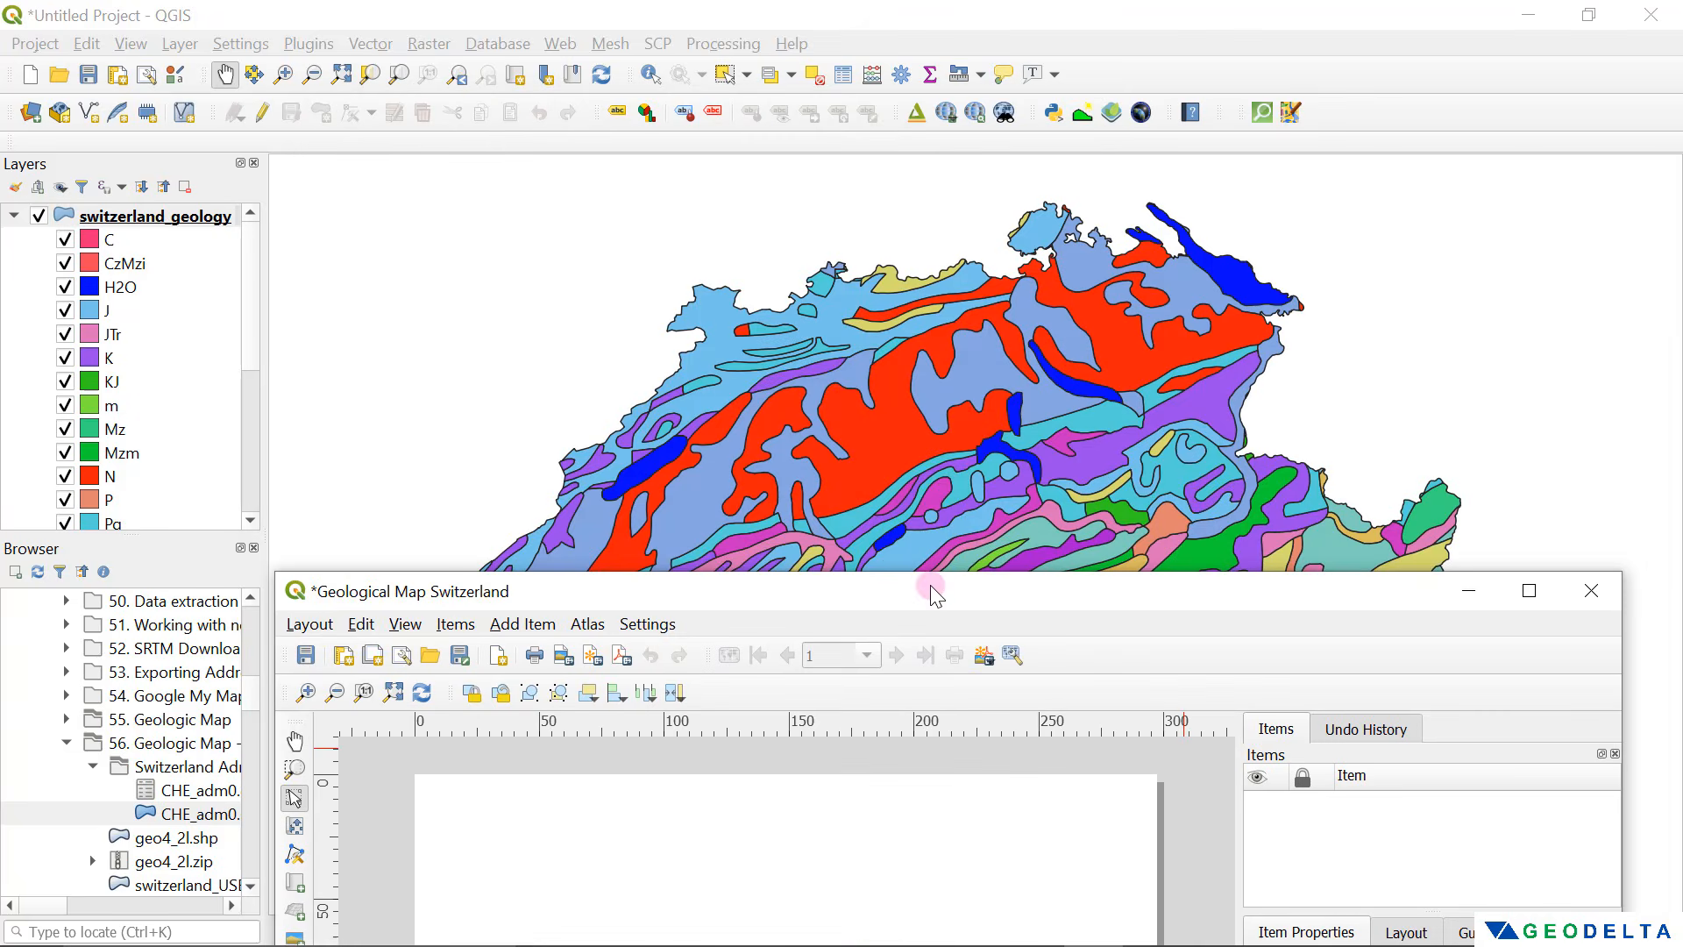
drag(1095, 631, 1085, 195)
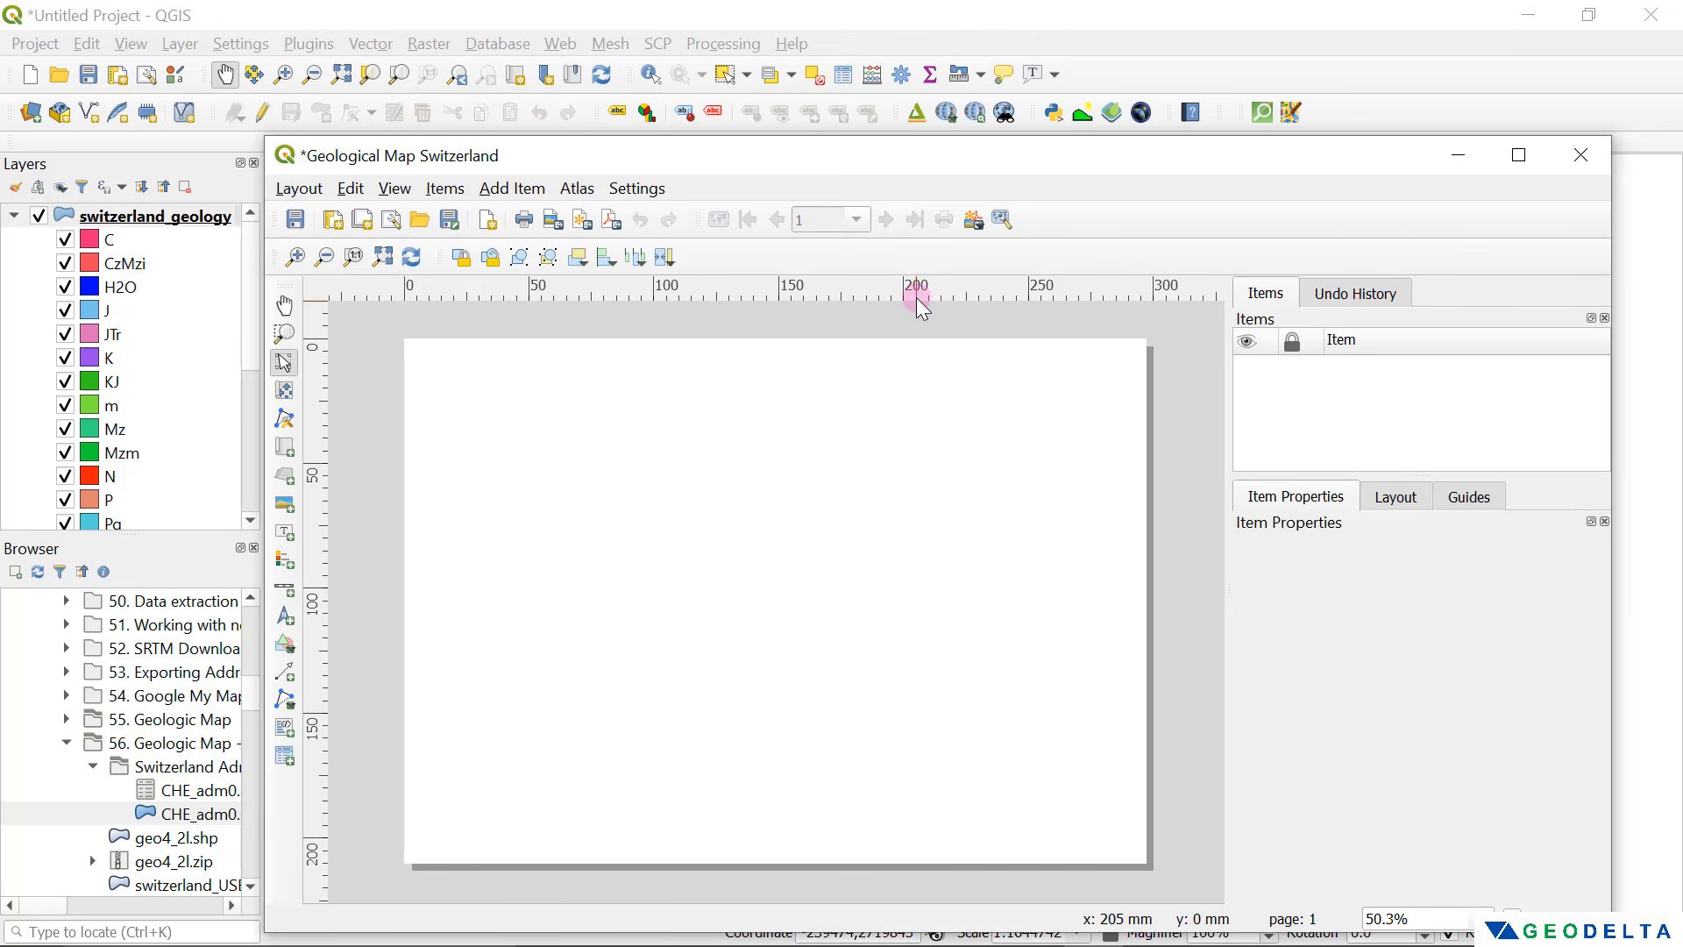
drag(924, 163, 906, 71)
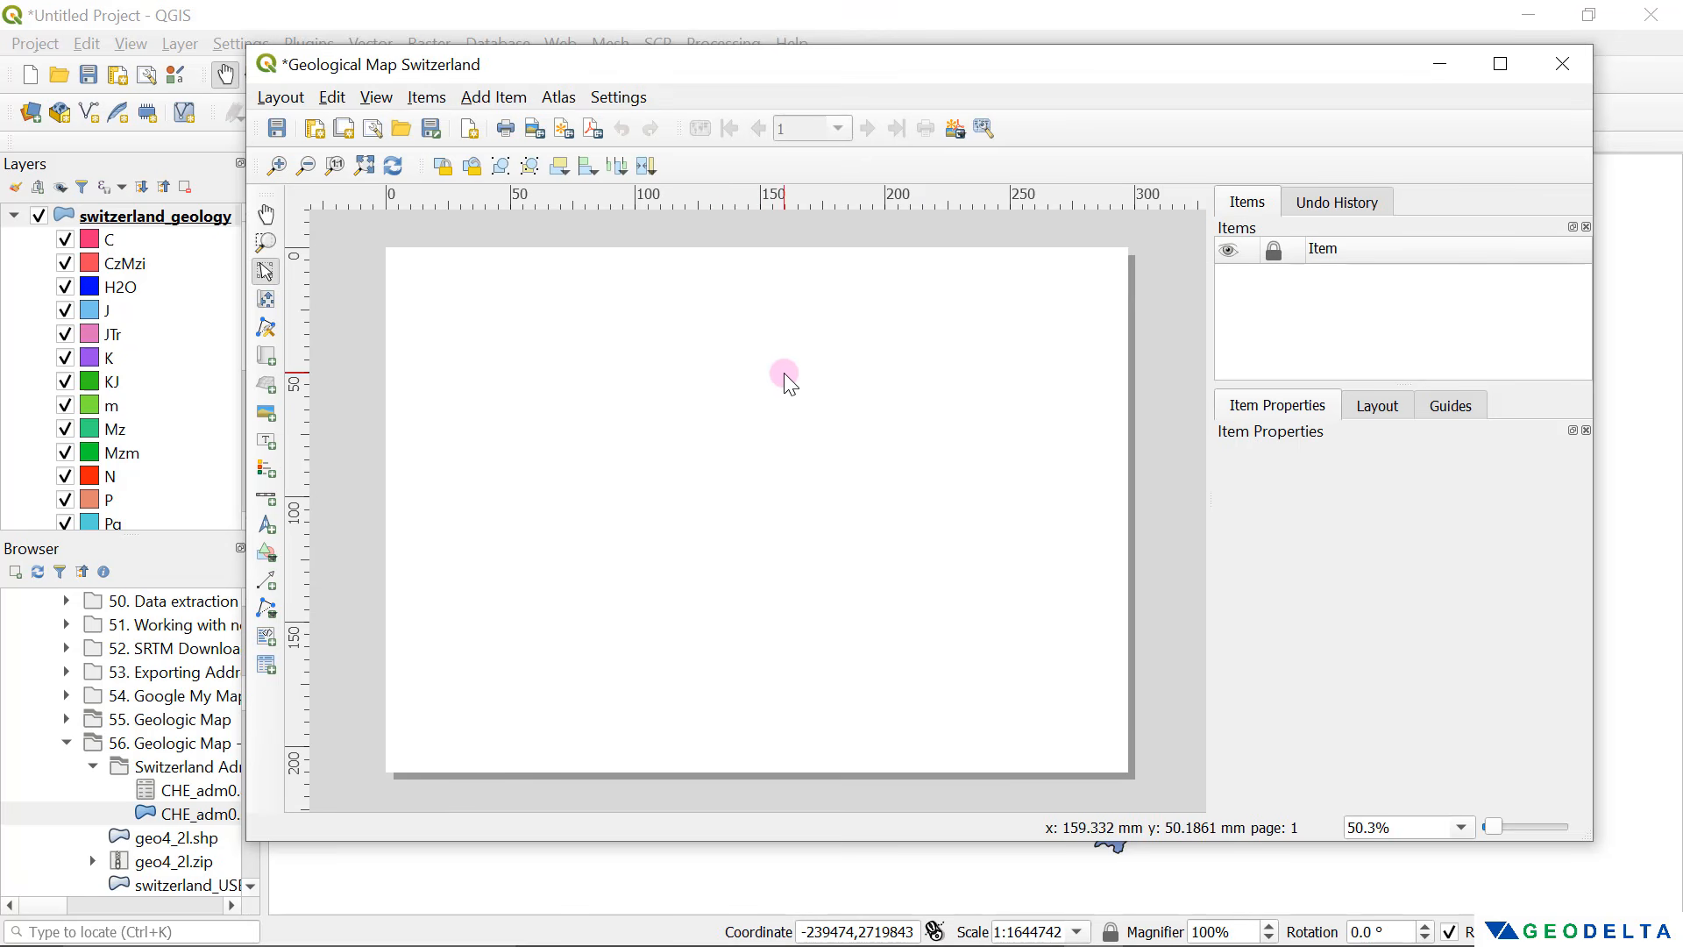
Step: Set the layout's page size to A3 in its page properties, and maximize the layout window
right_click(763, 365)
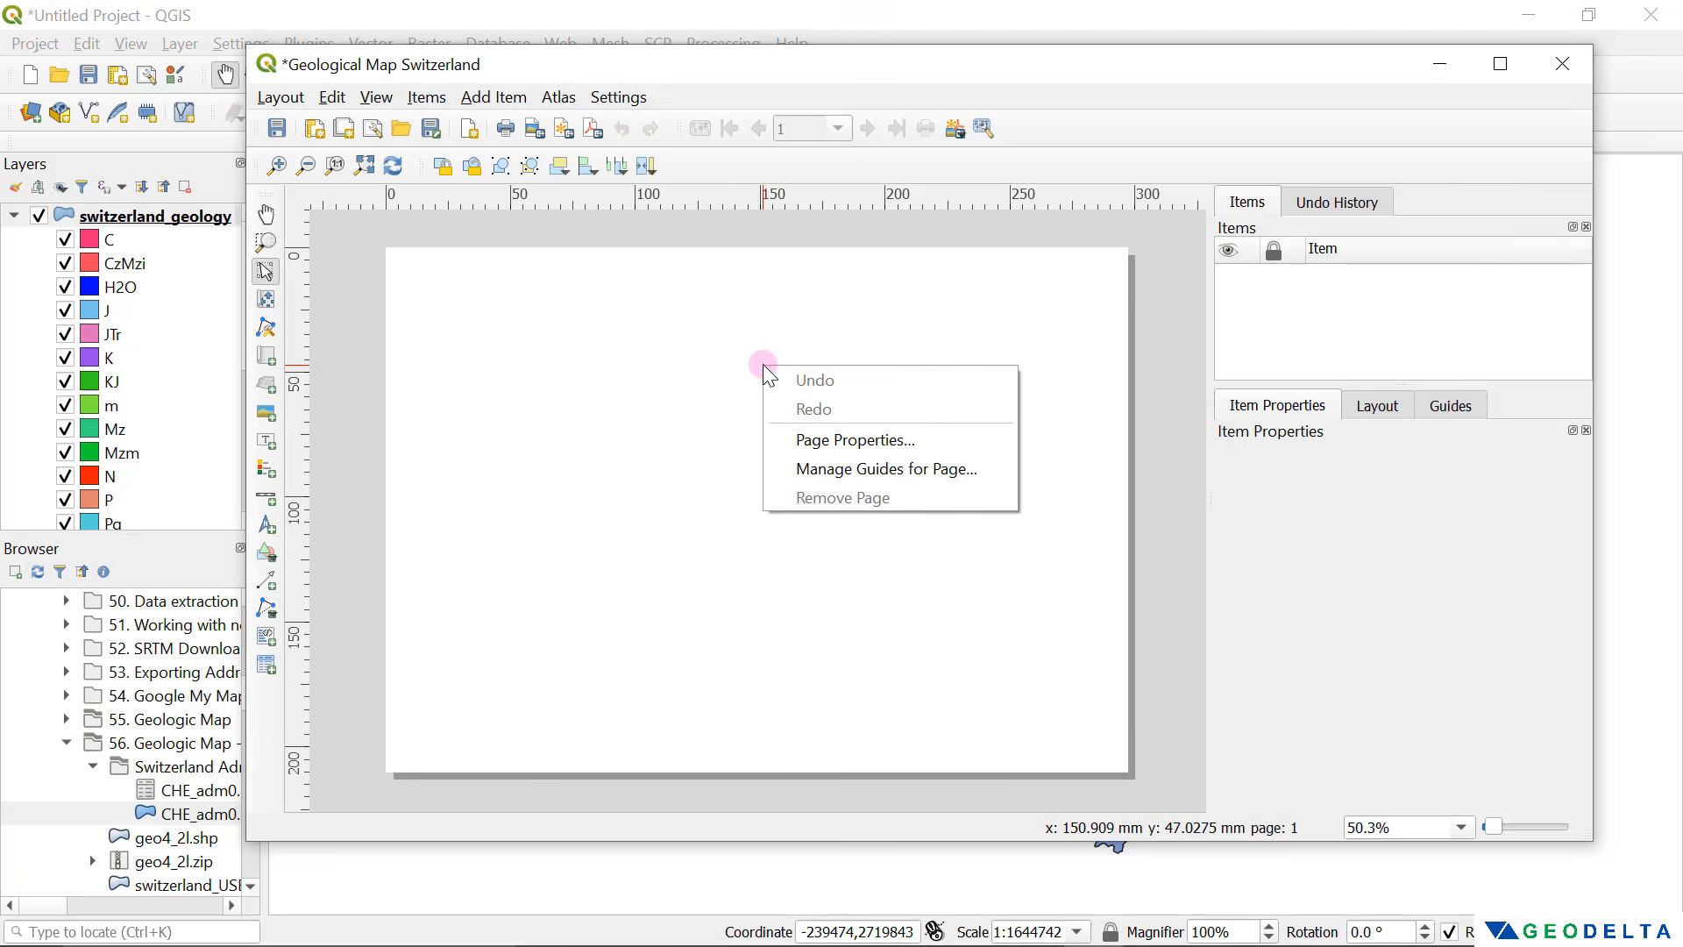
click(849, 433)
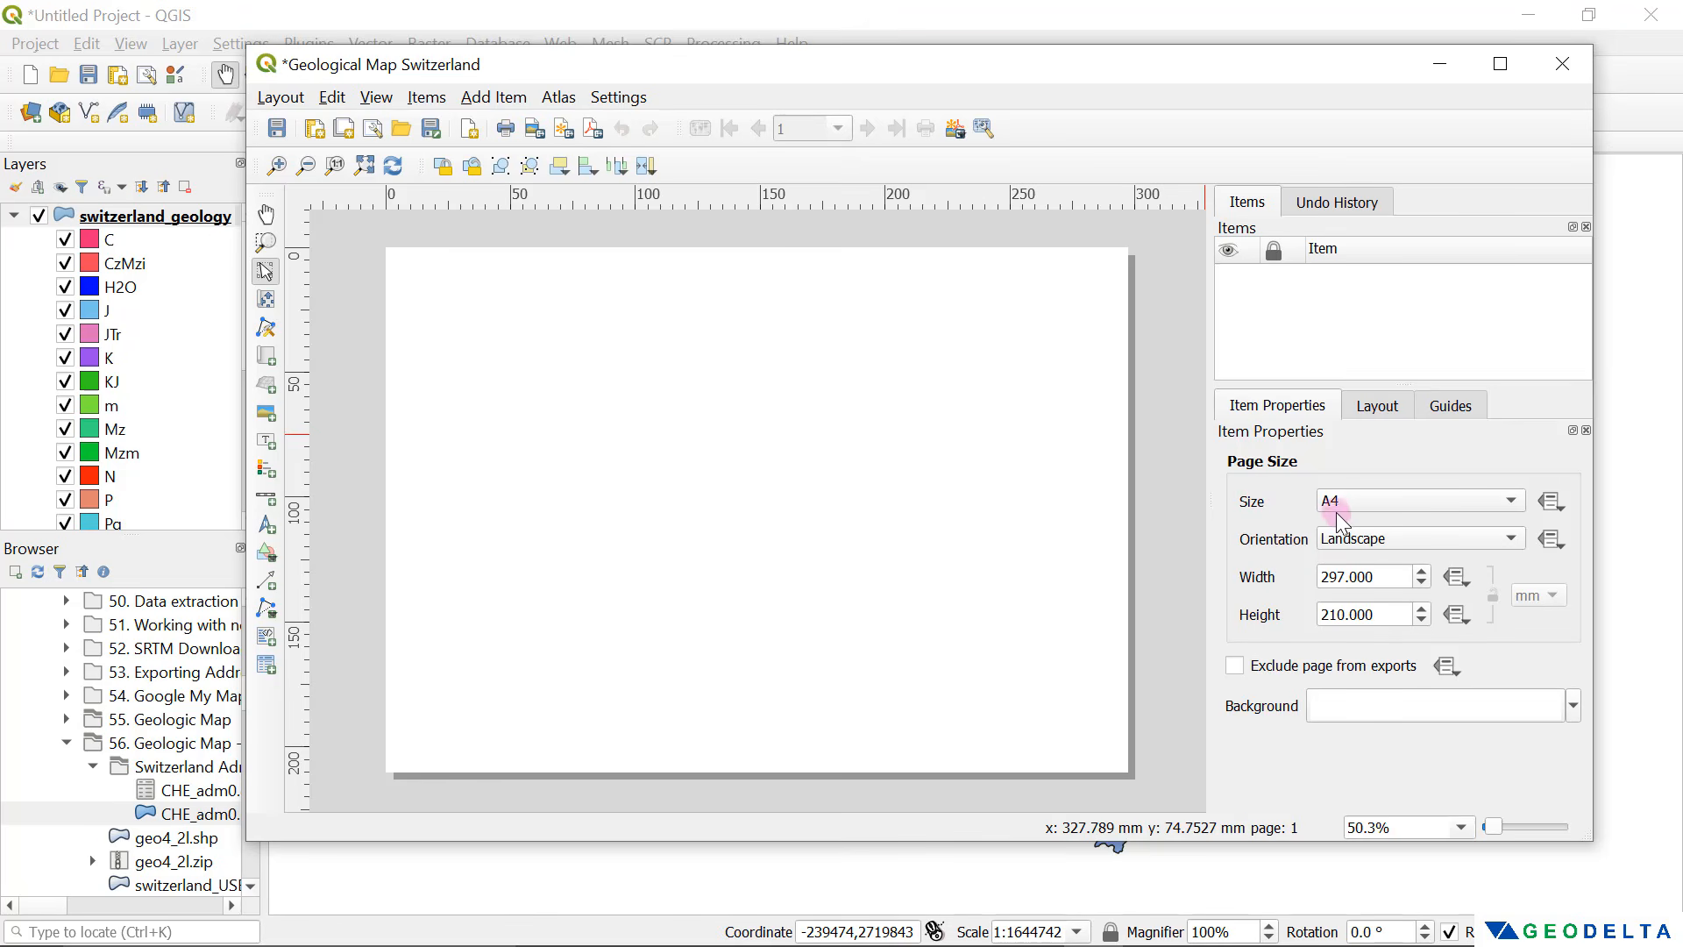
click(1375, 509)
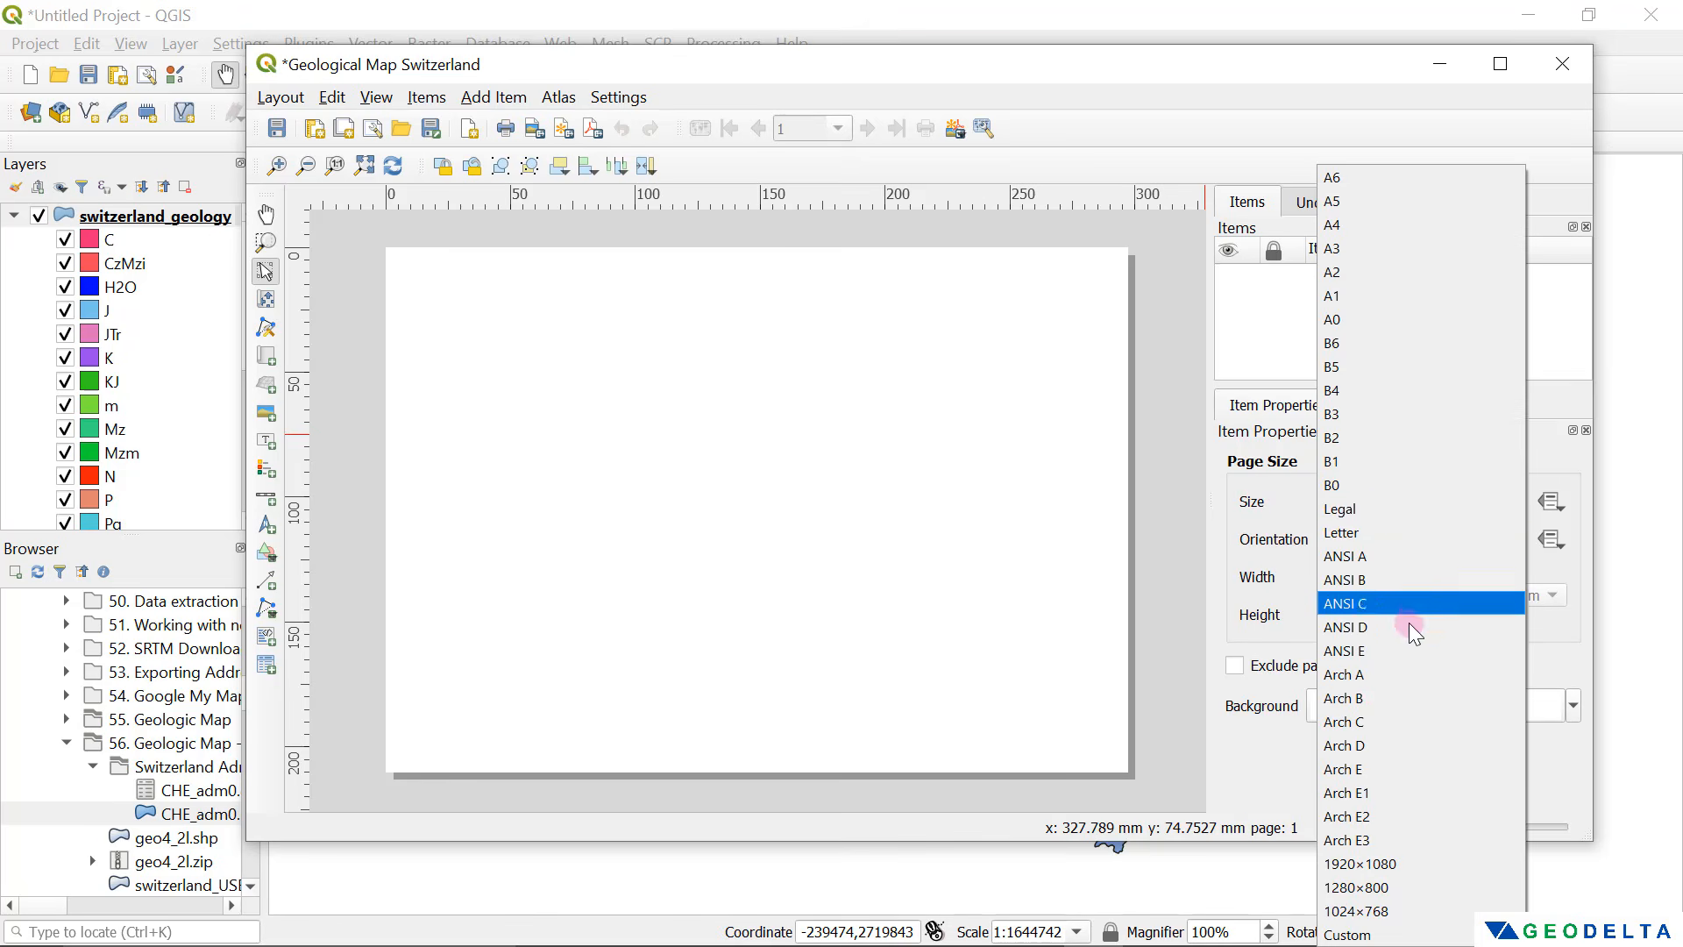
click(1423, 247)
scroll(1022, 459, down, 1)
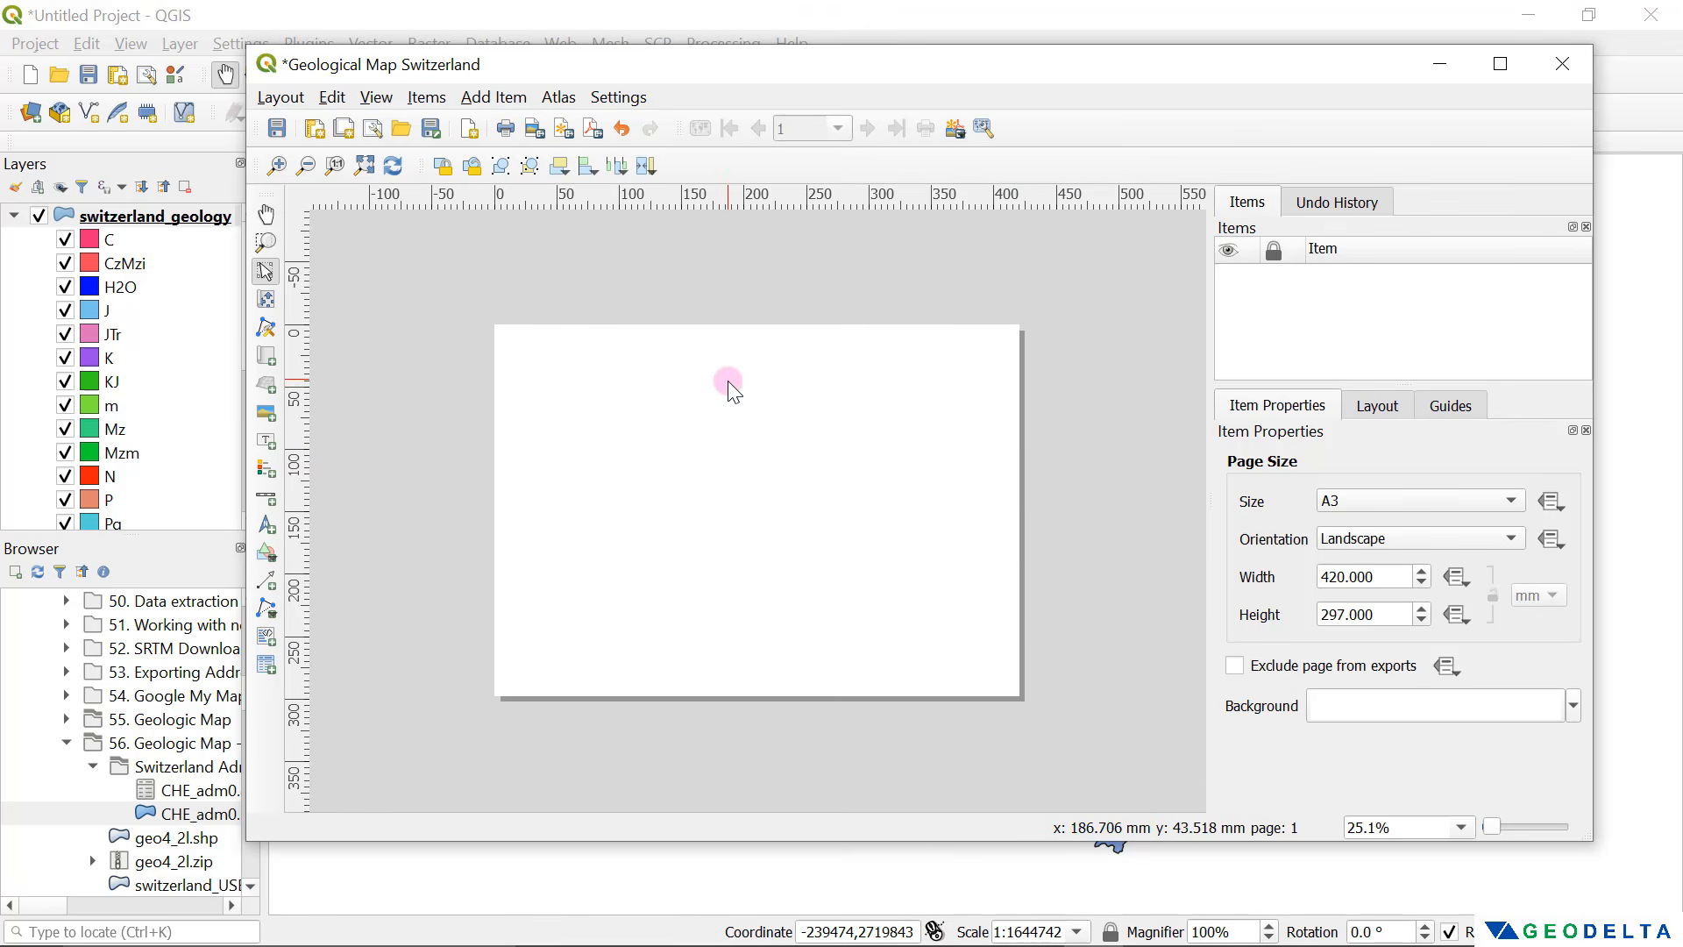
double_click(776, 67)
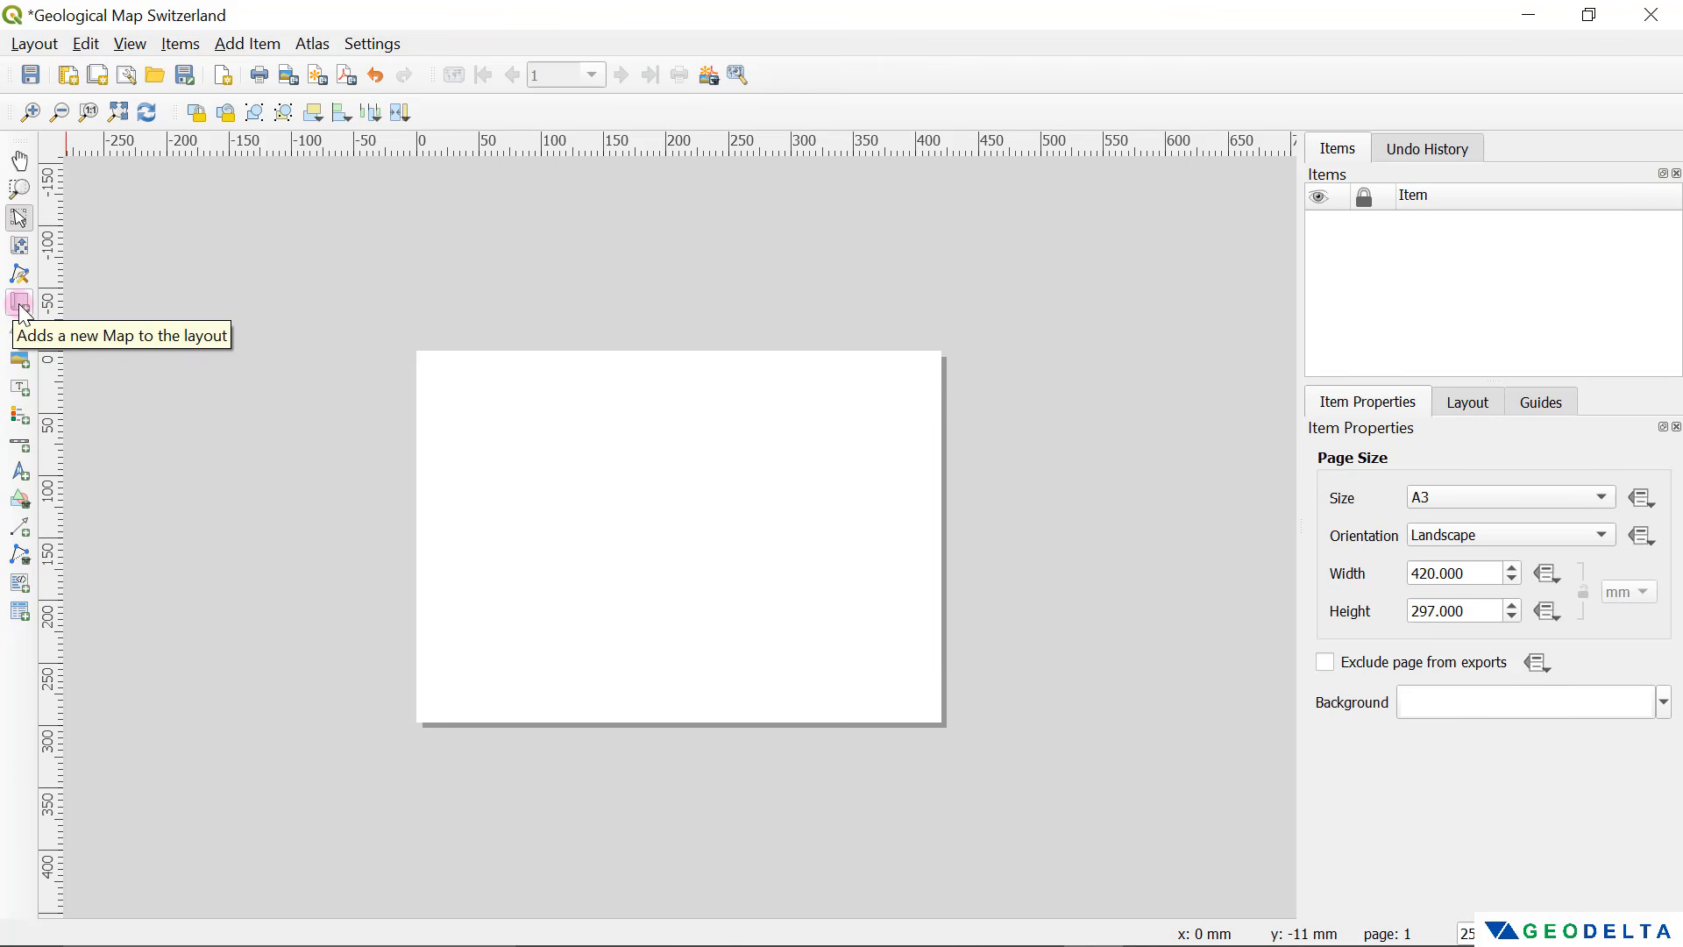
Step: Add a map to the A3 page, nearly filling it, and adjust its frame to leave a small margin on every side
click(20, 309)
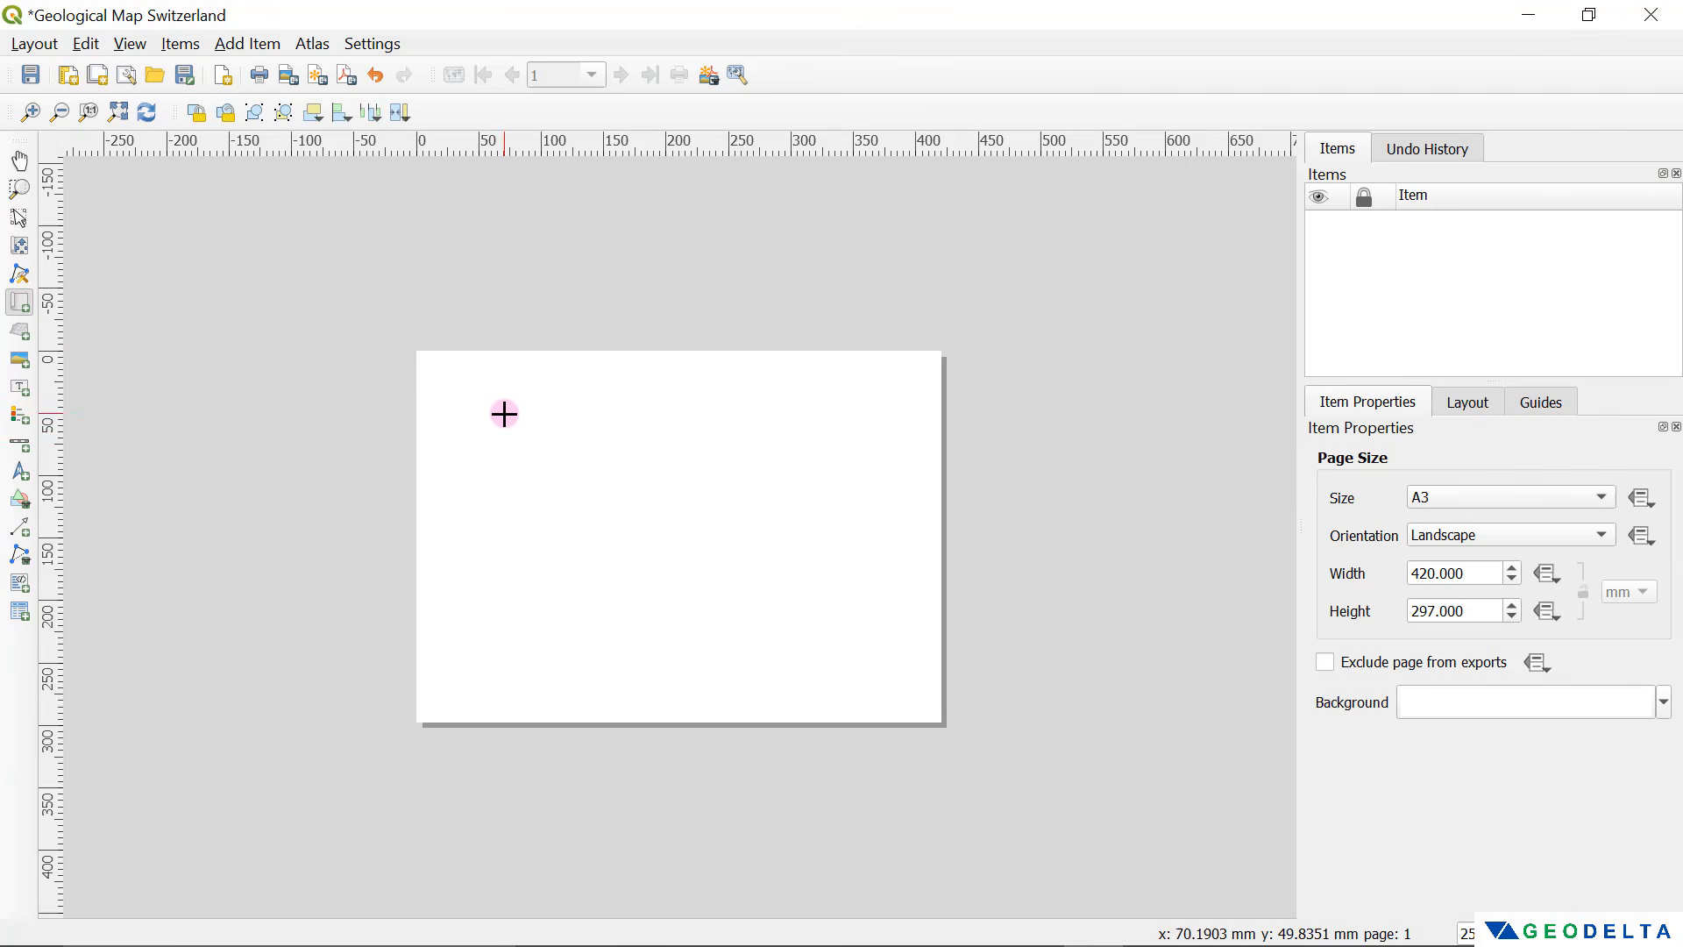
scroll(451, 380, up, 1)
drag(202, 227, 1128, 864)
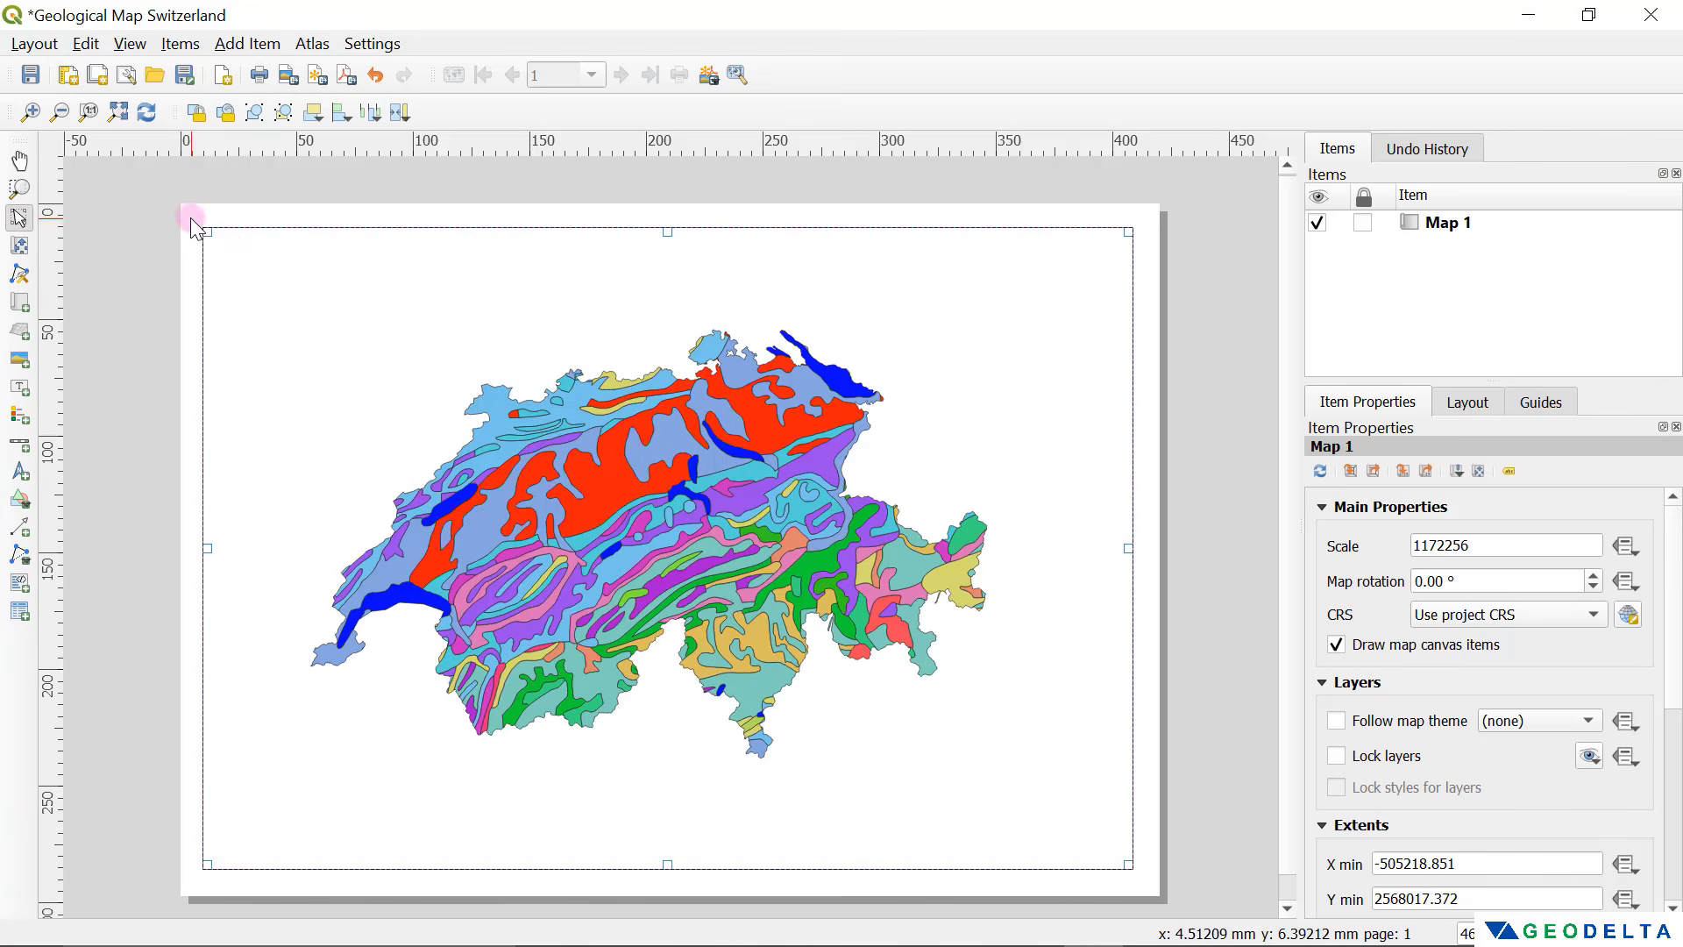
drag(205, 233, 213, 232)
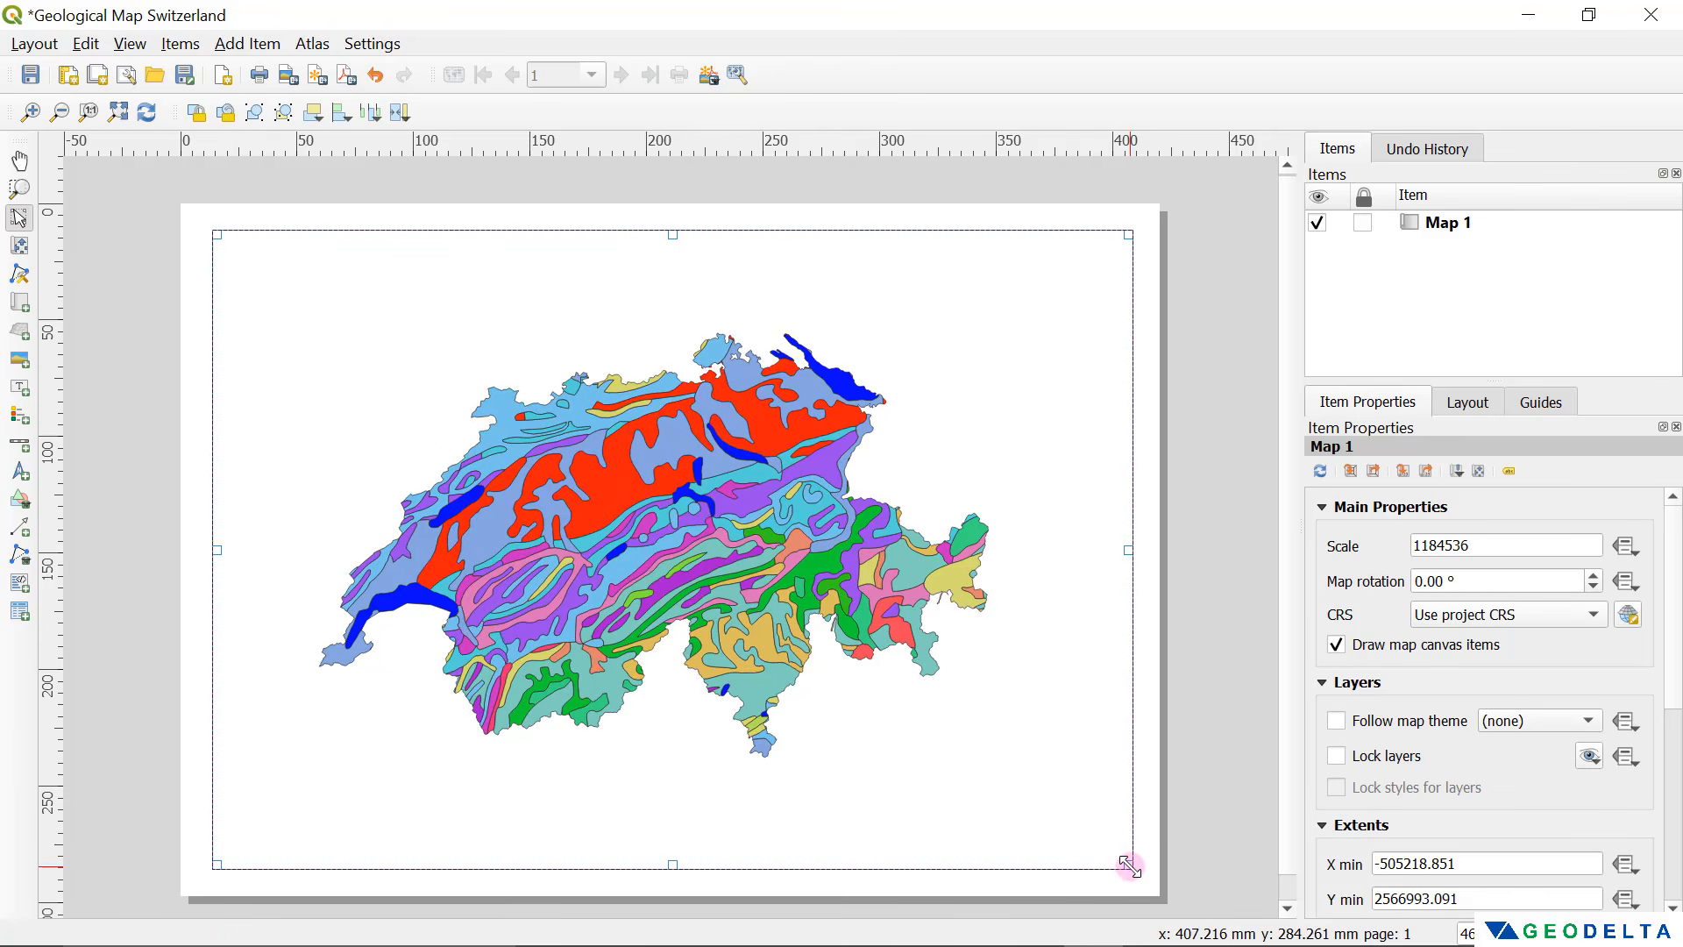
drag(1129, 866, 1123, 864)
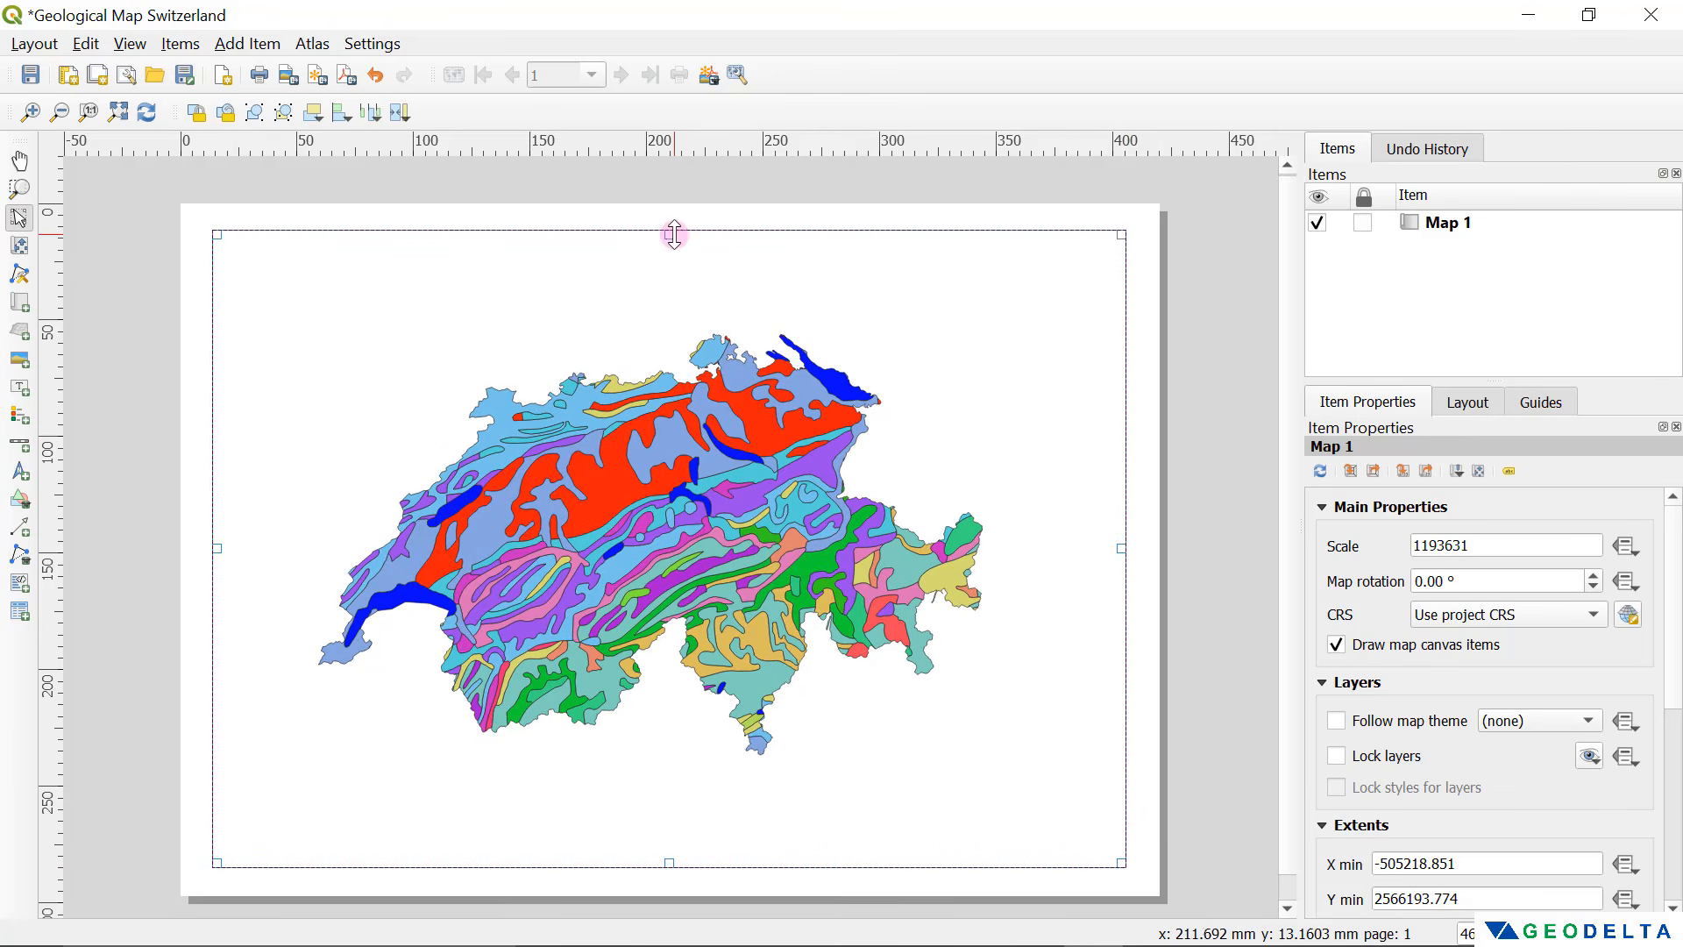
drag(673, 234, 673, 238)
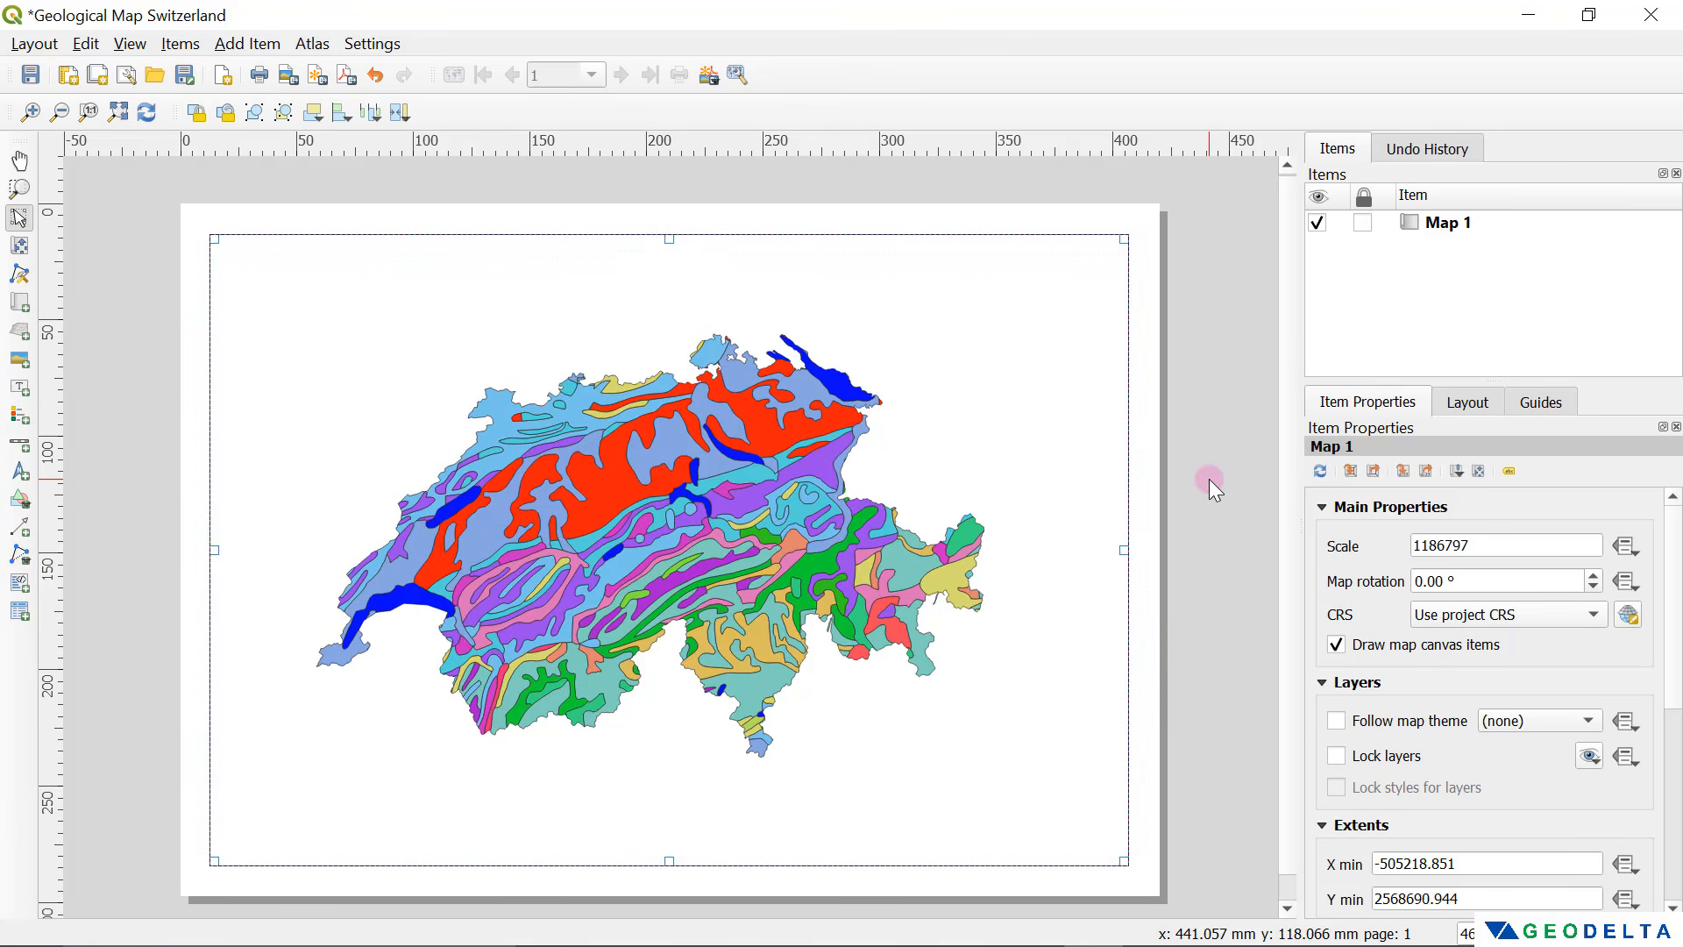
drag(1008, 8, 876, 548)
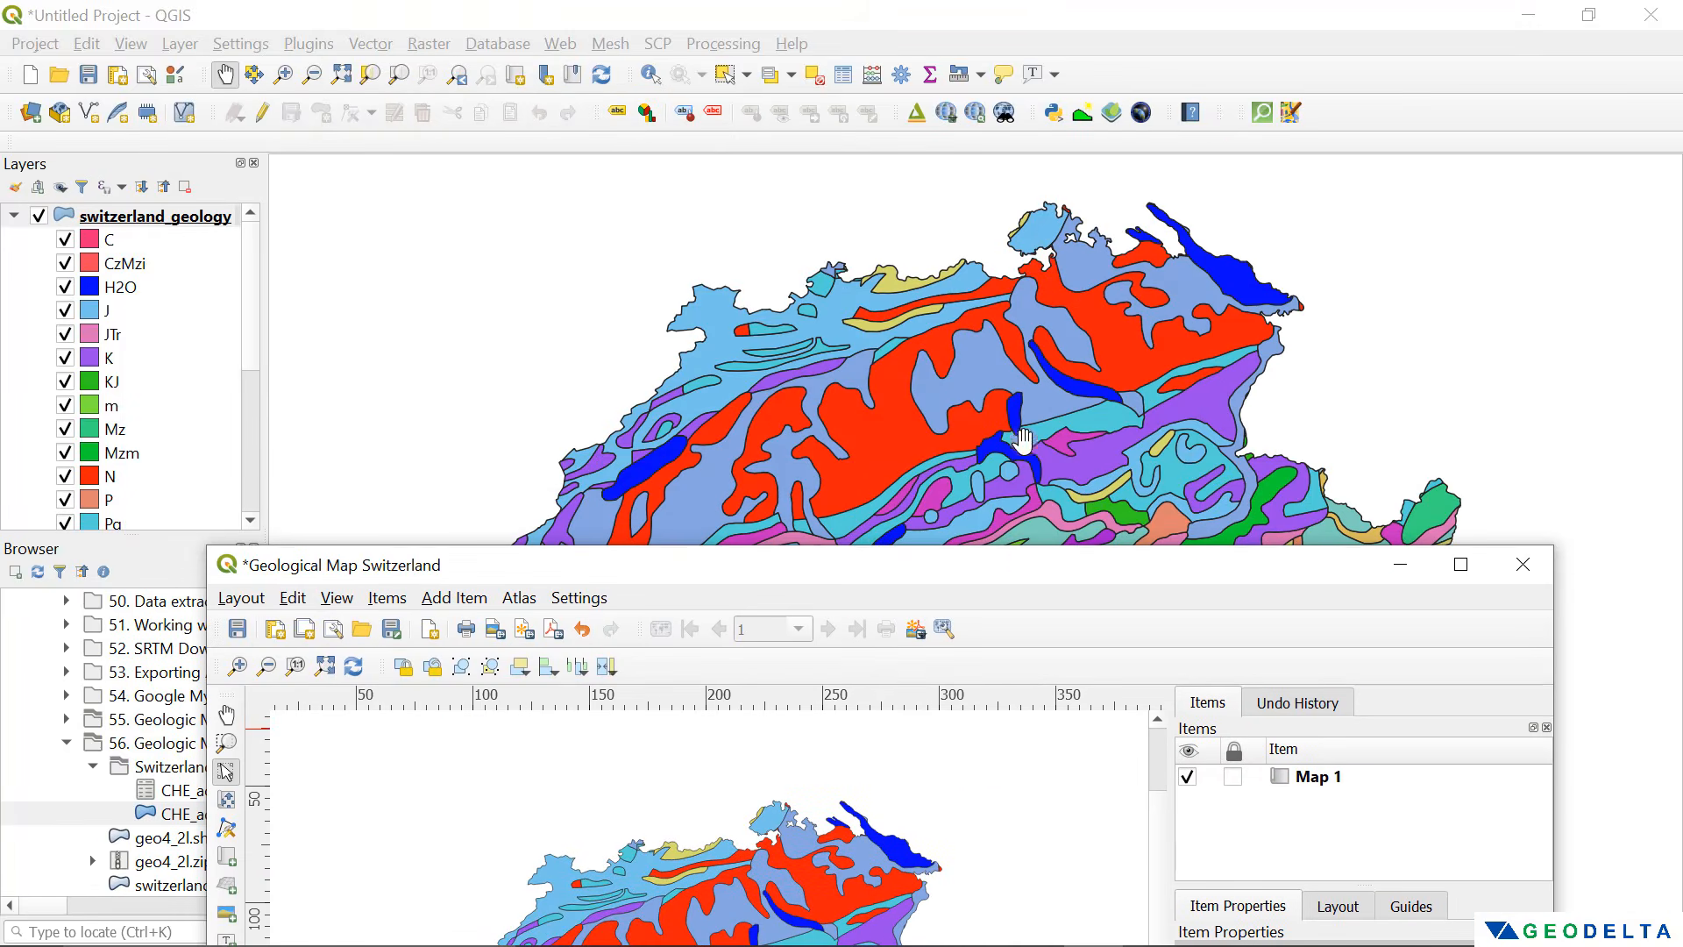
drag(1017, 551, 1091, 10)
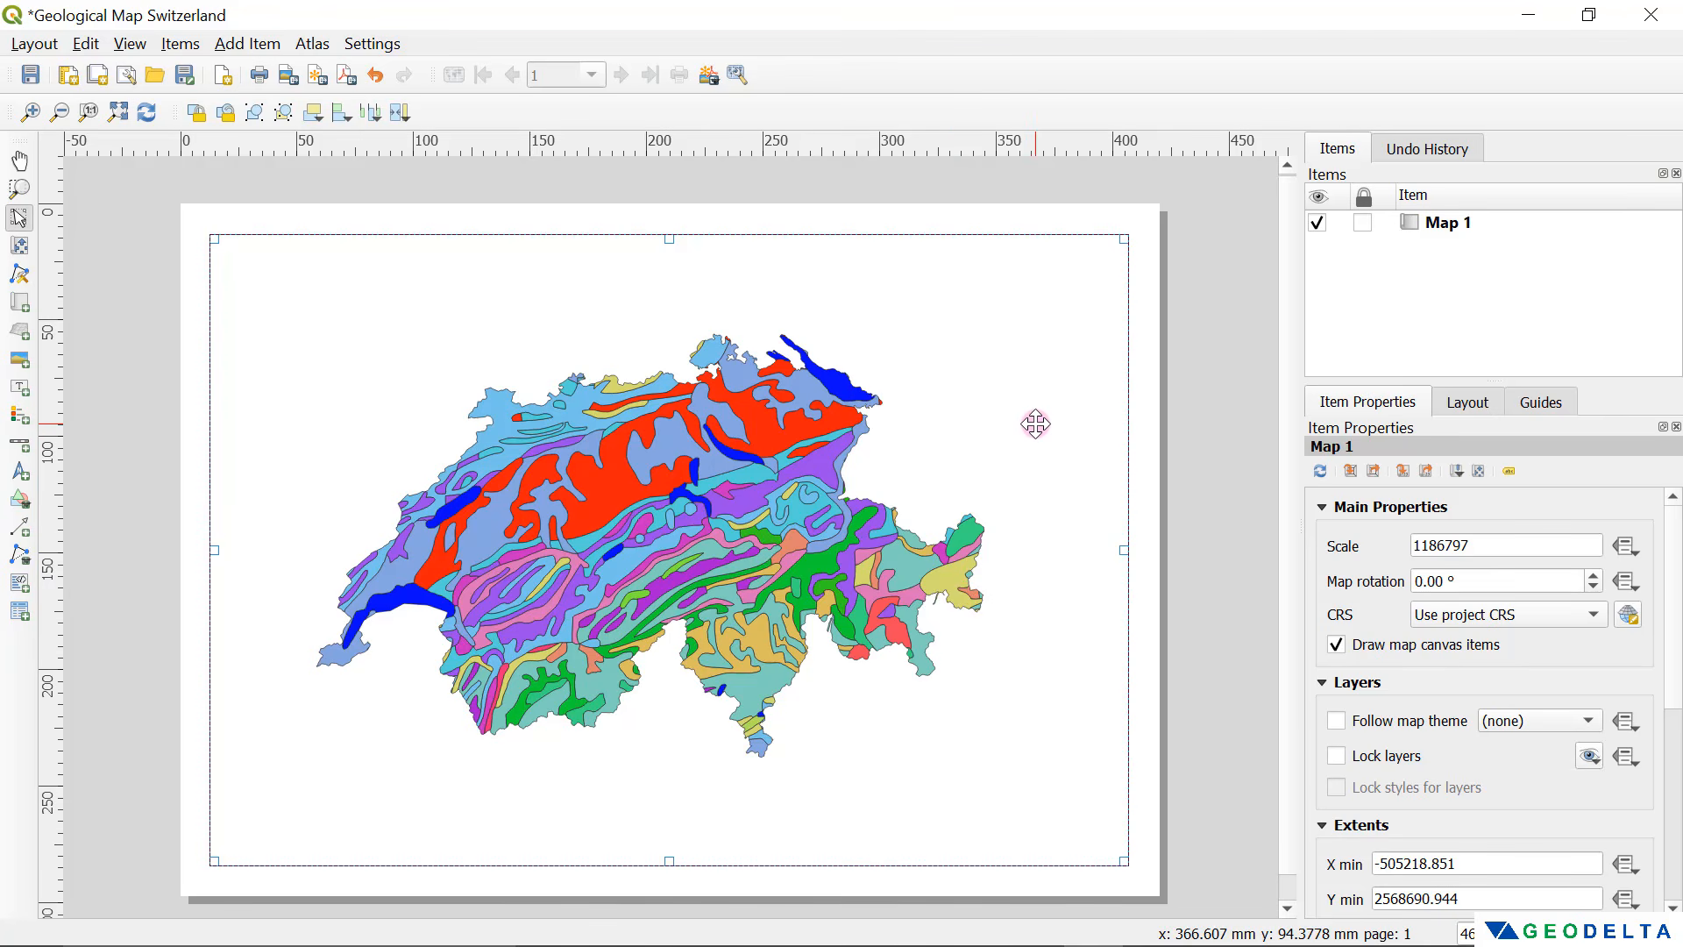
Step: Move the whole Map 1 item sideways so that it extends past the page's right edge
drag(964, 465, 1253, 483)
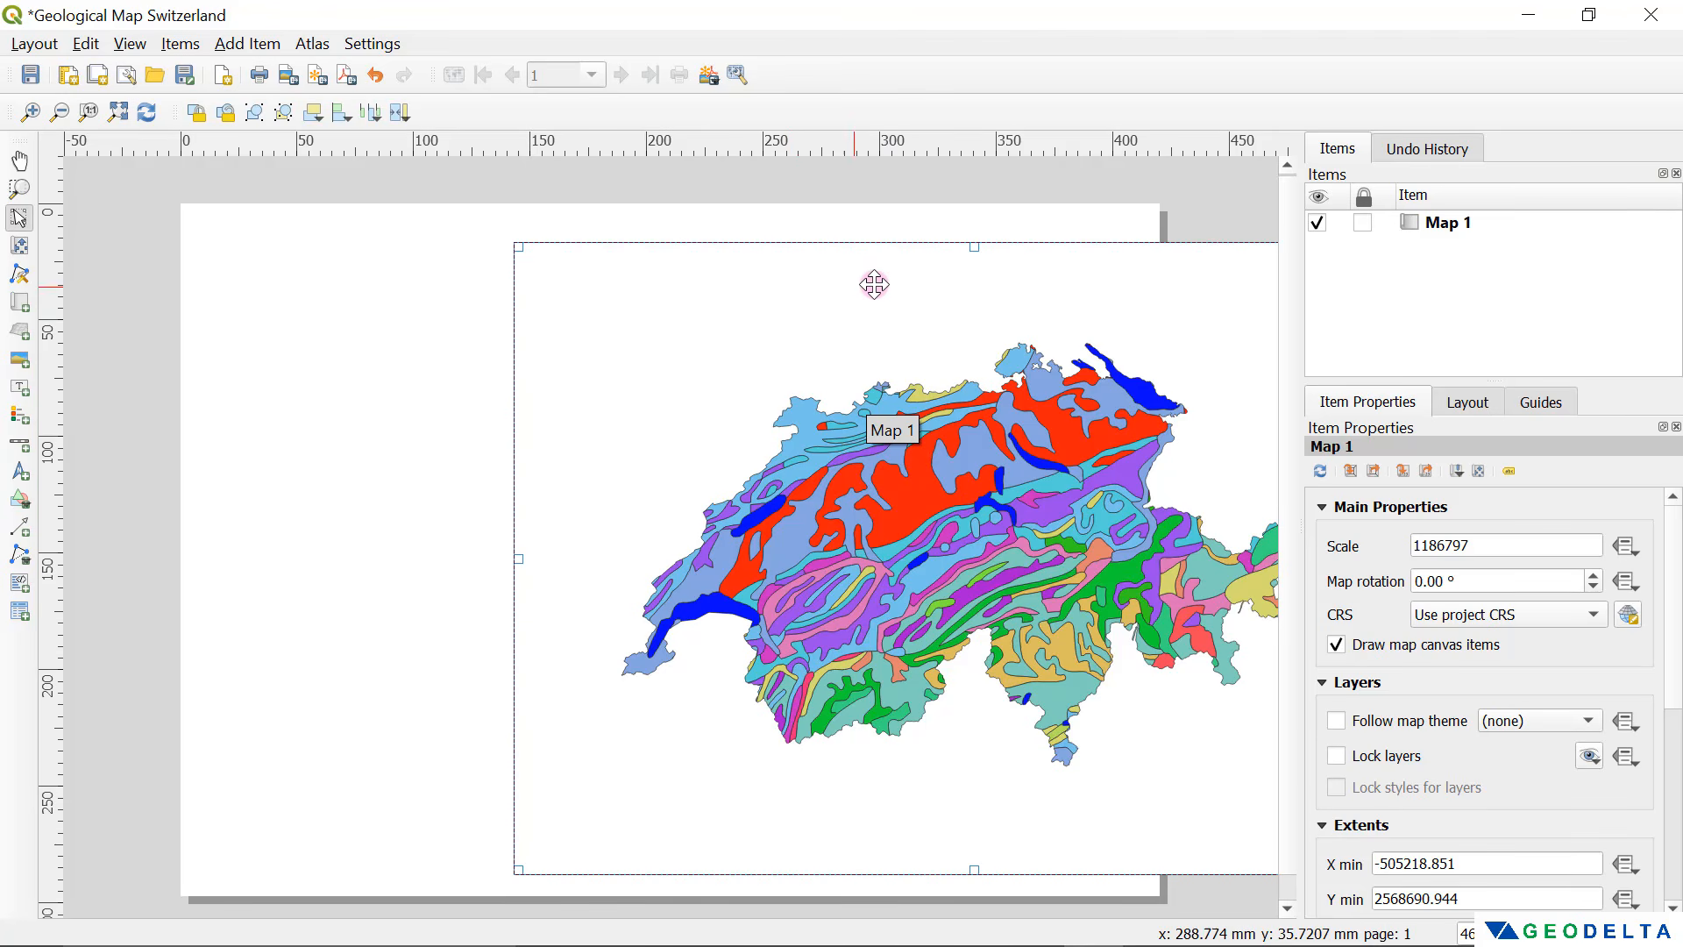
Step: Undo the last moves of the map frame and shift Switzerland to a new position inside the frame with the Move item content tool
key(ctrl+z)
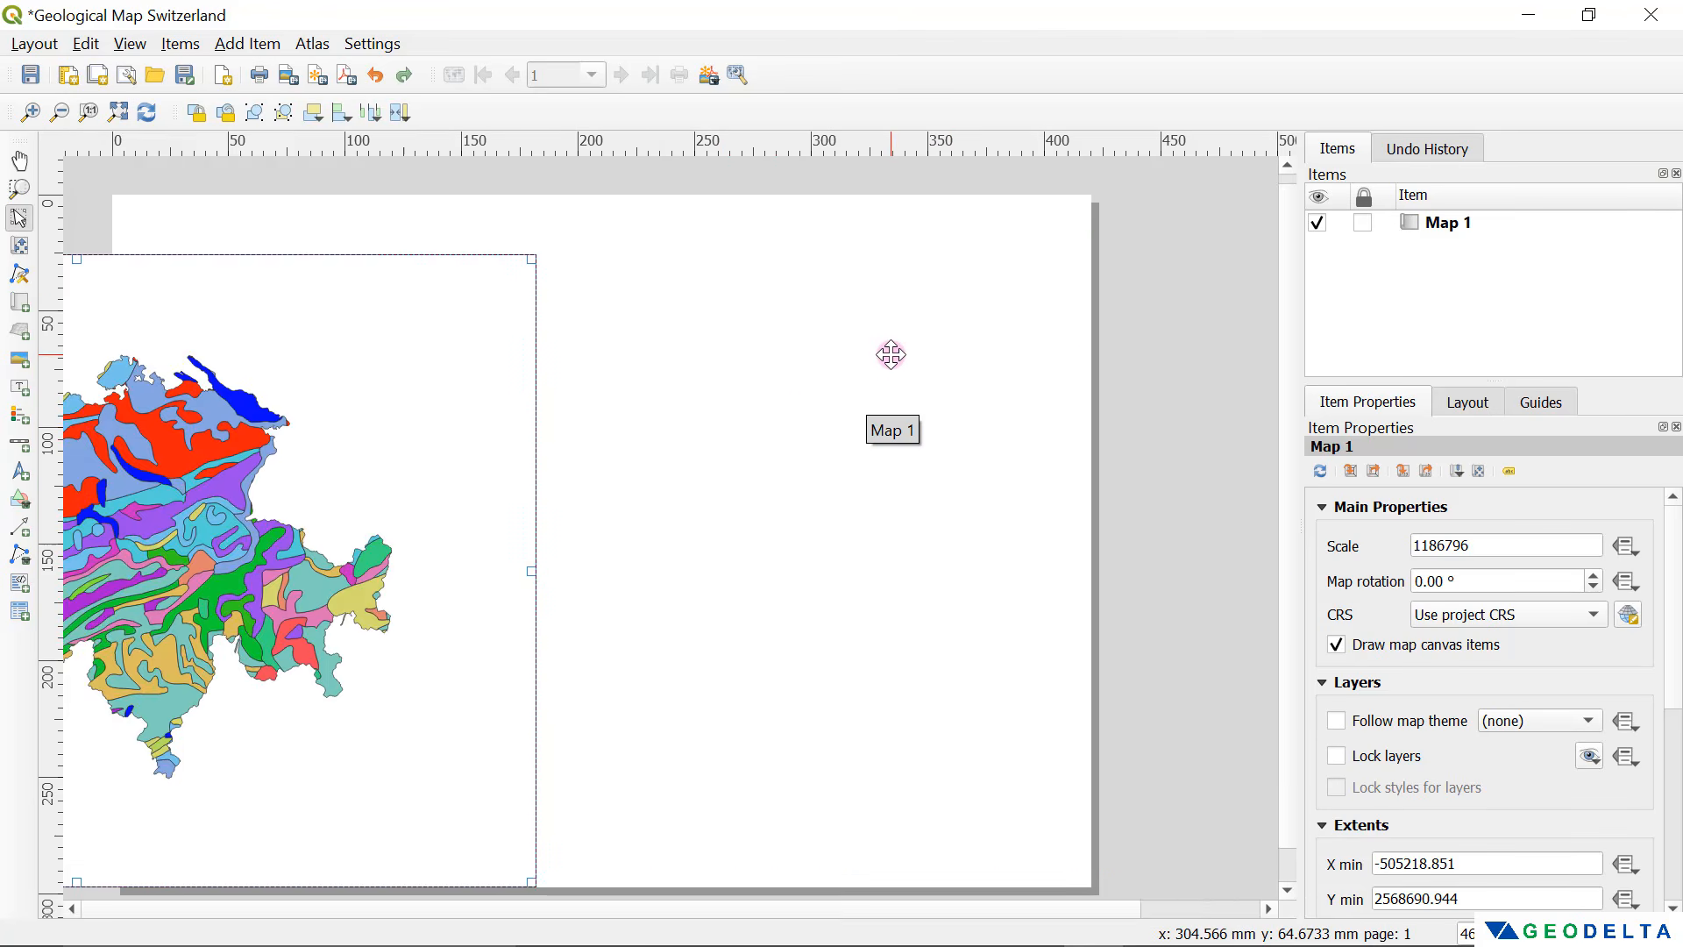
key(ctrl+z)
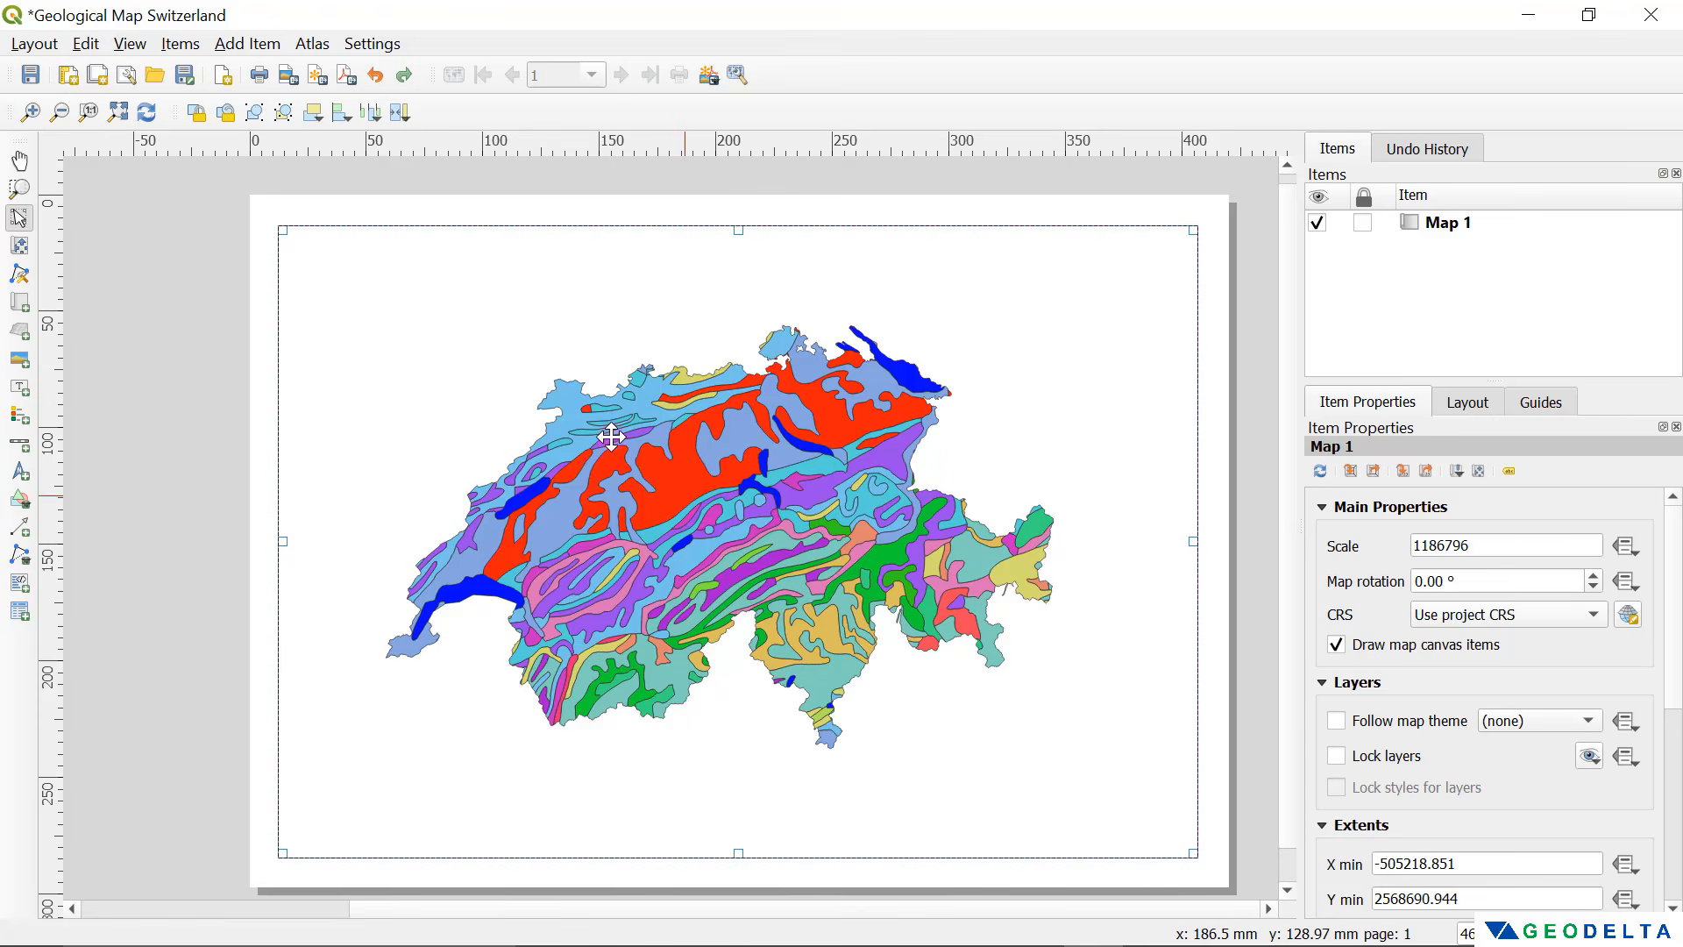
click(19, 250)
drag(644, 583, 526, 590)
drag(857, 610, 900, 554)
drag(809, 574, 841, 553)
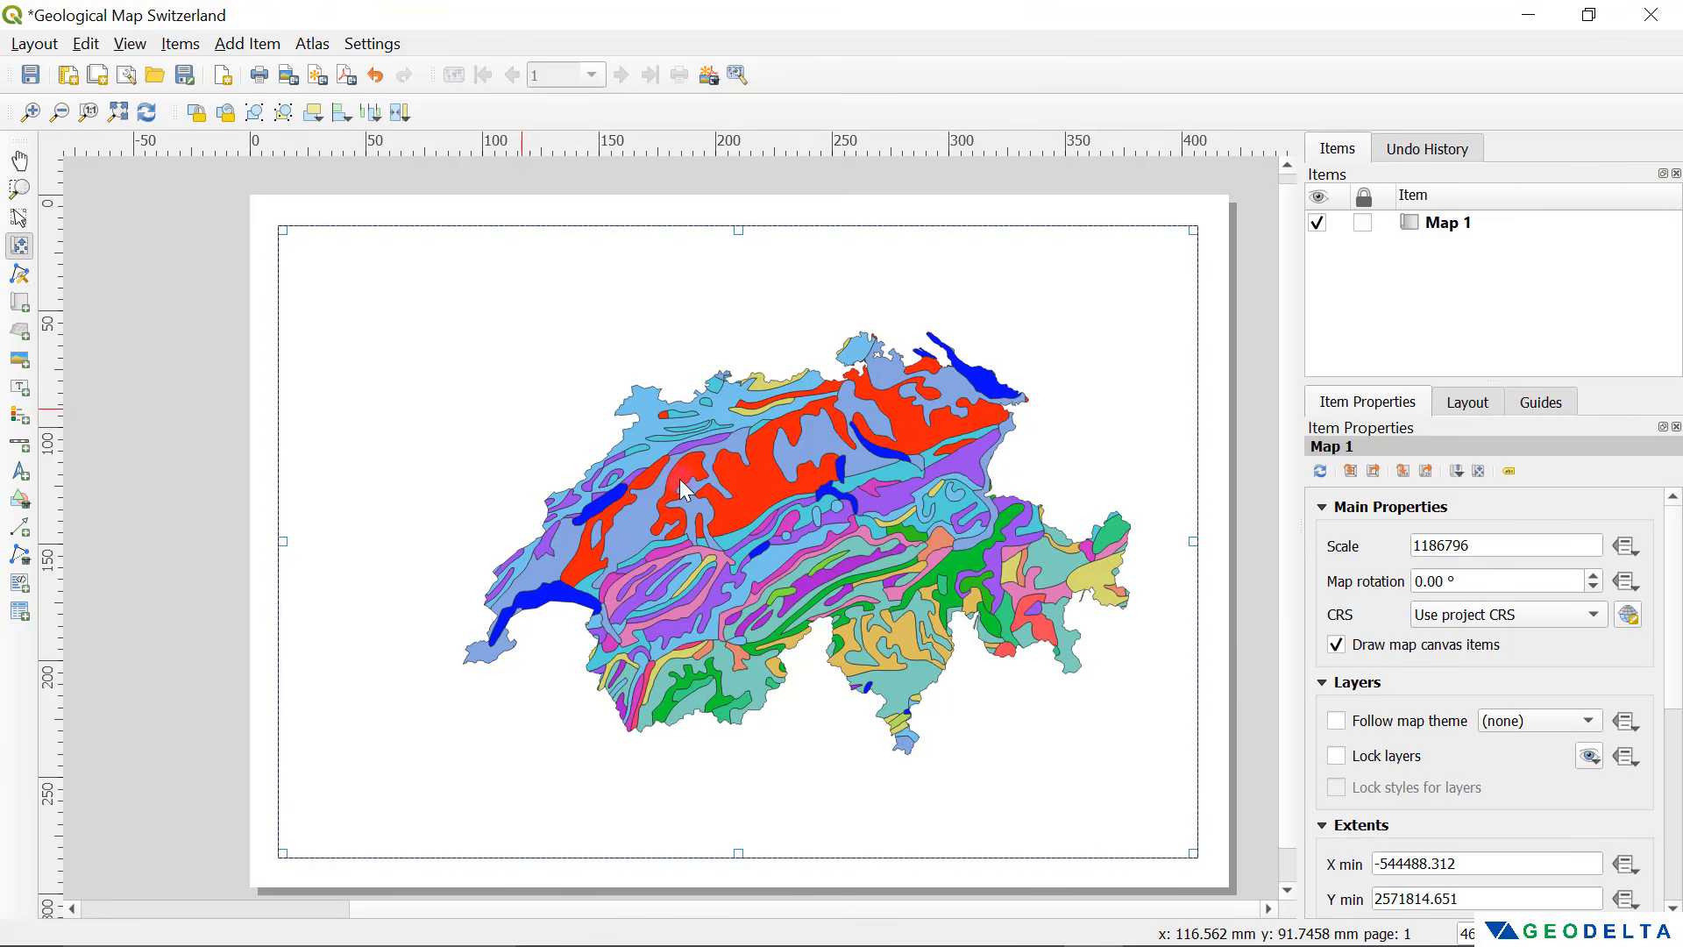
click(17, 218)
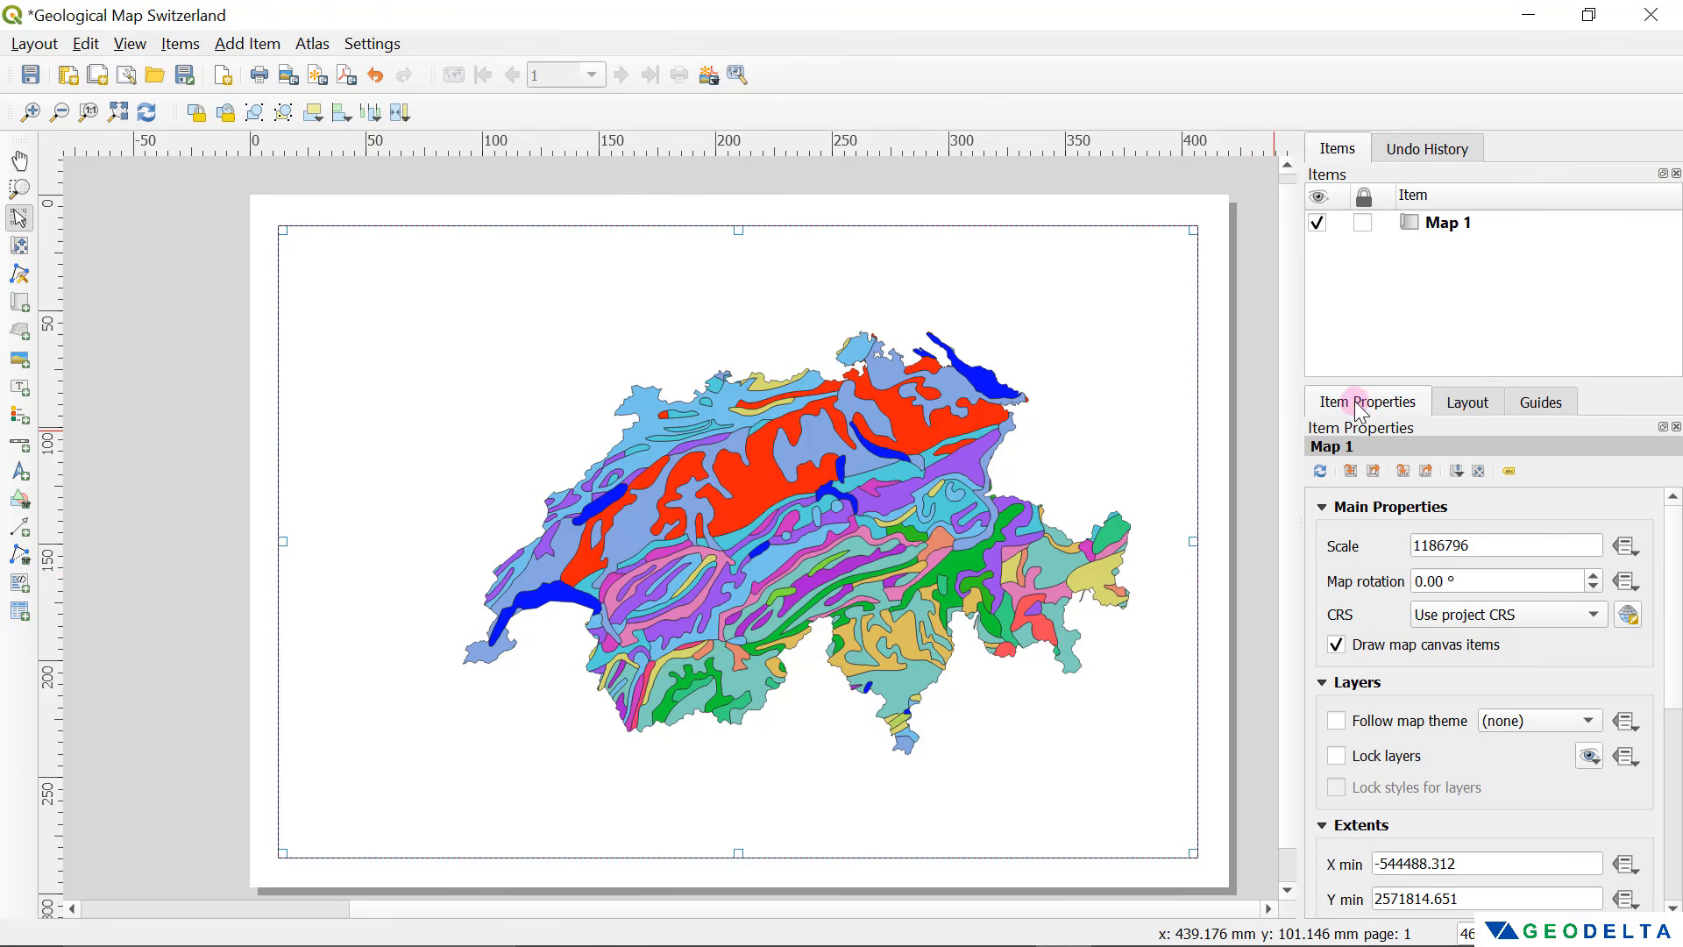
Step: Collapse the Main Properties, Layers and Extents sections of Map 1 and enable its frame with a thickness of 0.30 mm
click(1322, 508)
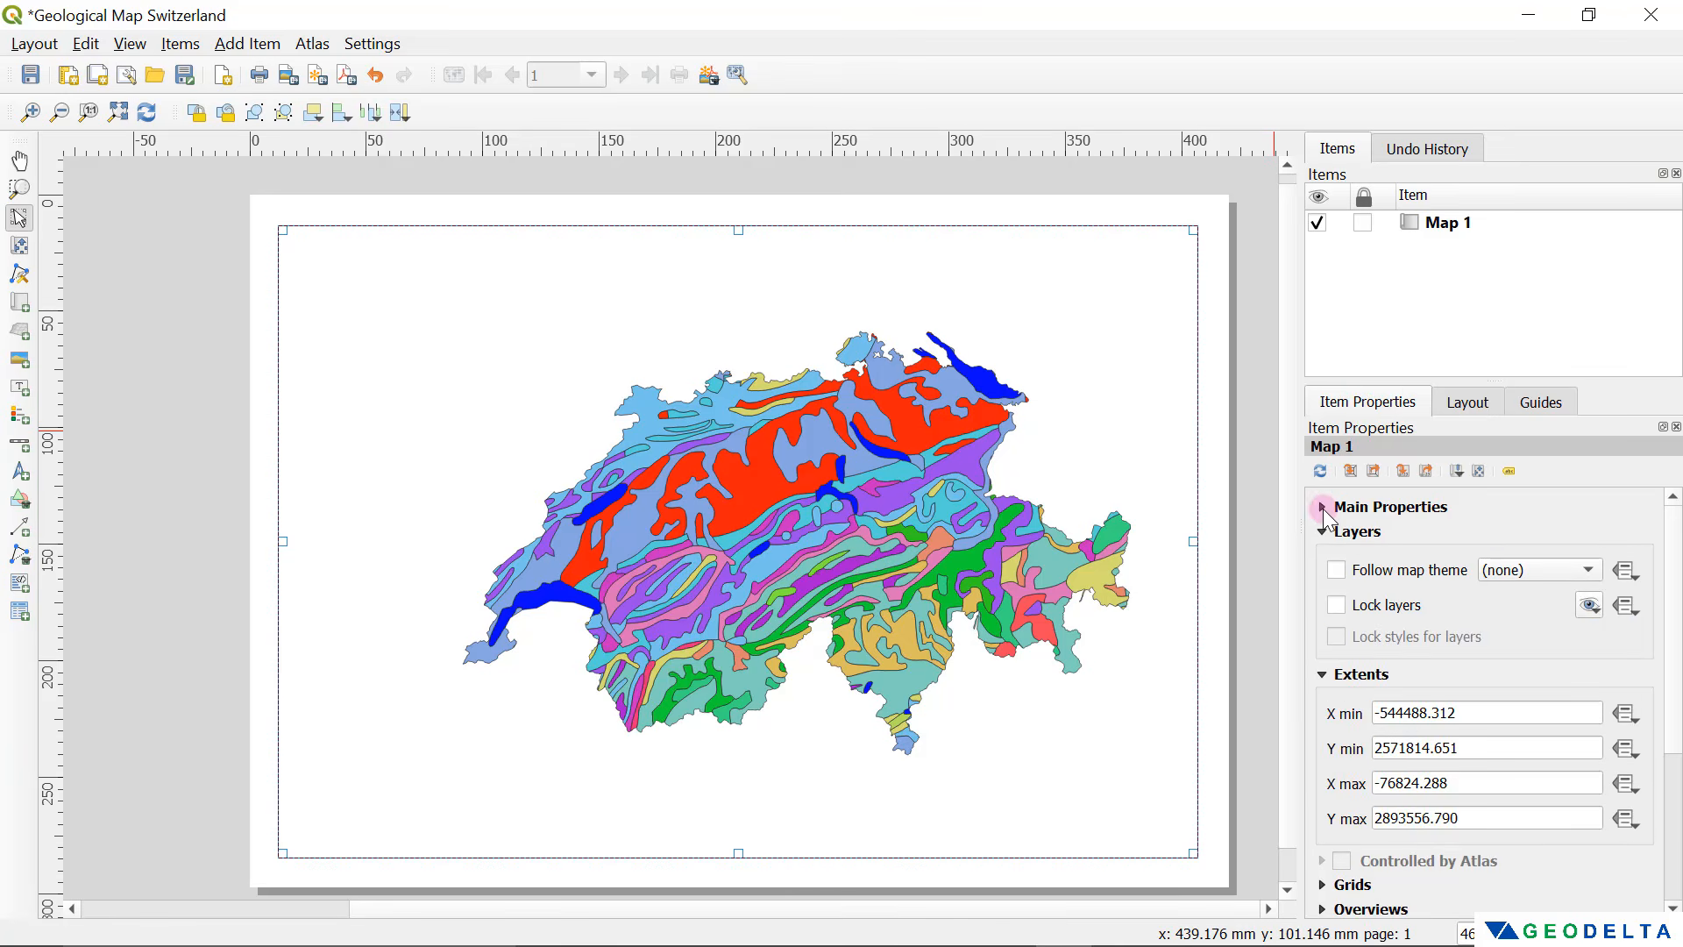
click(1323, 532)
click(1323, 558)
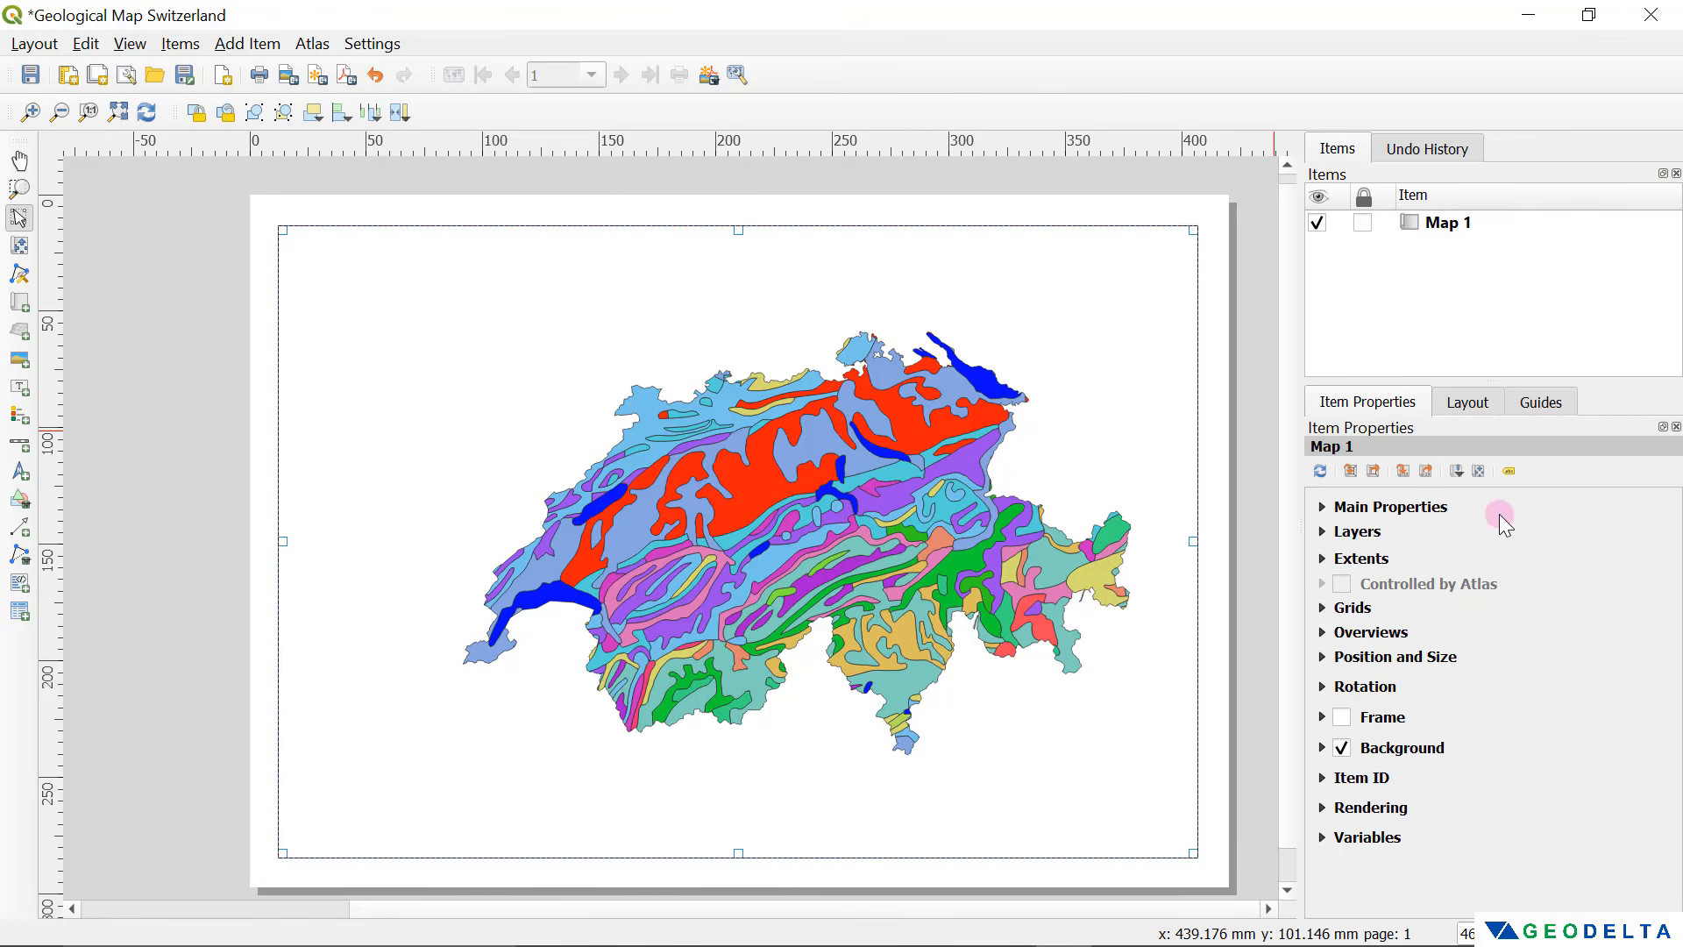
click(1342, 718)
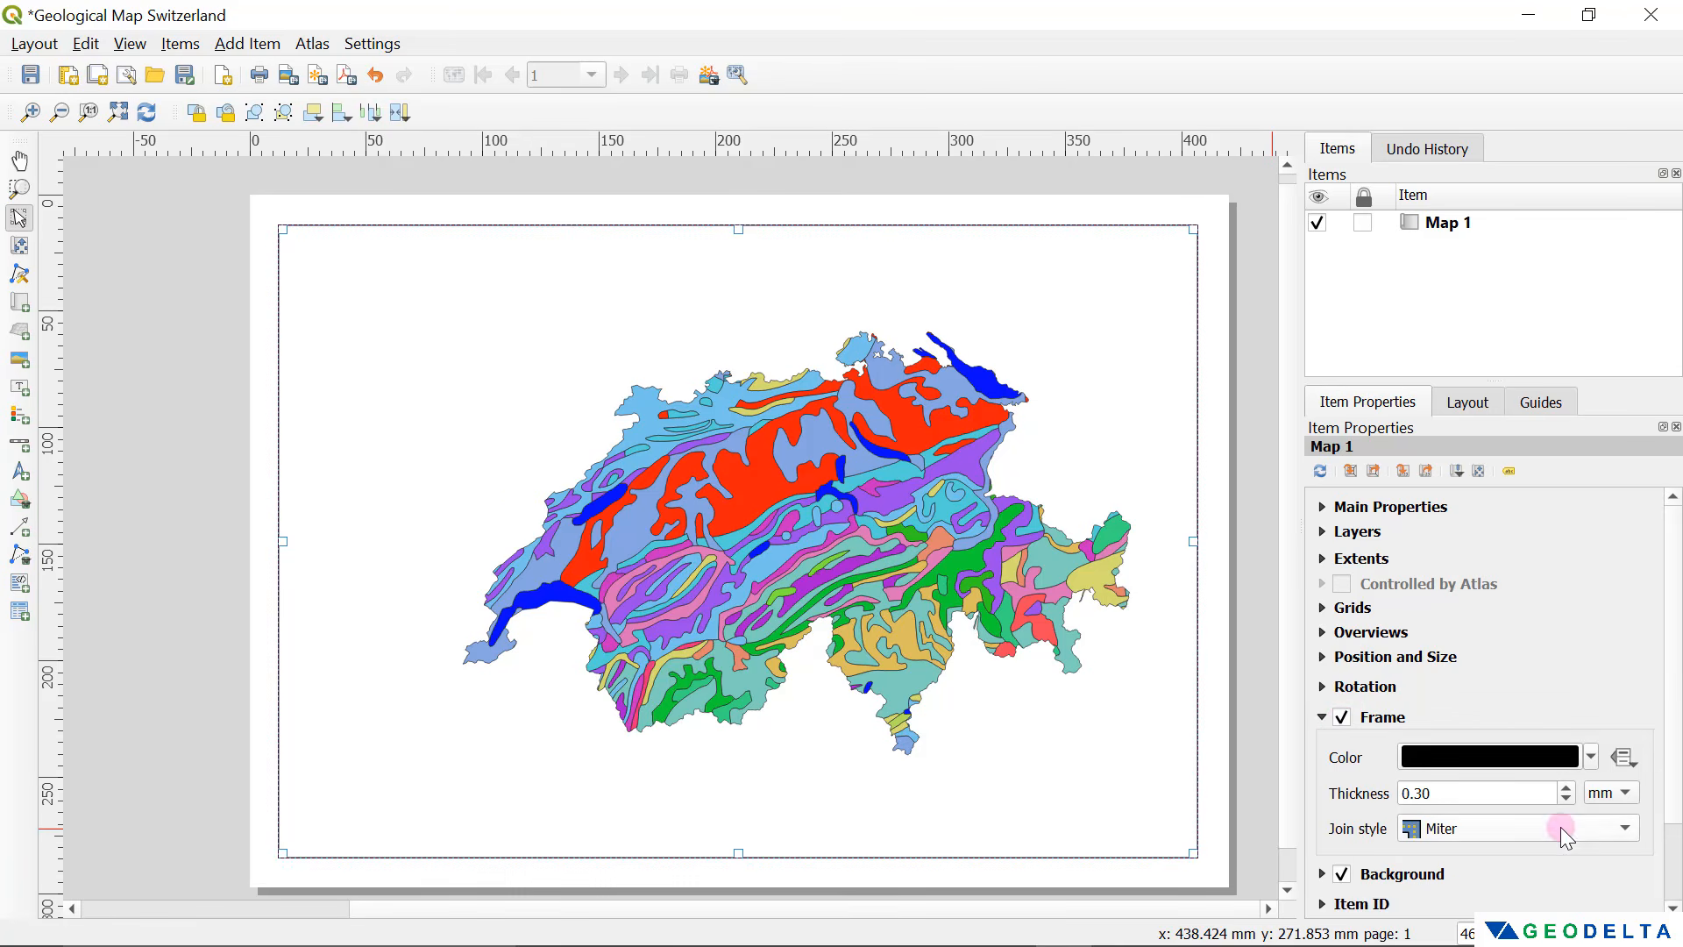
click(1565, 798)
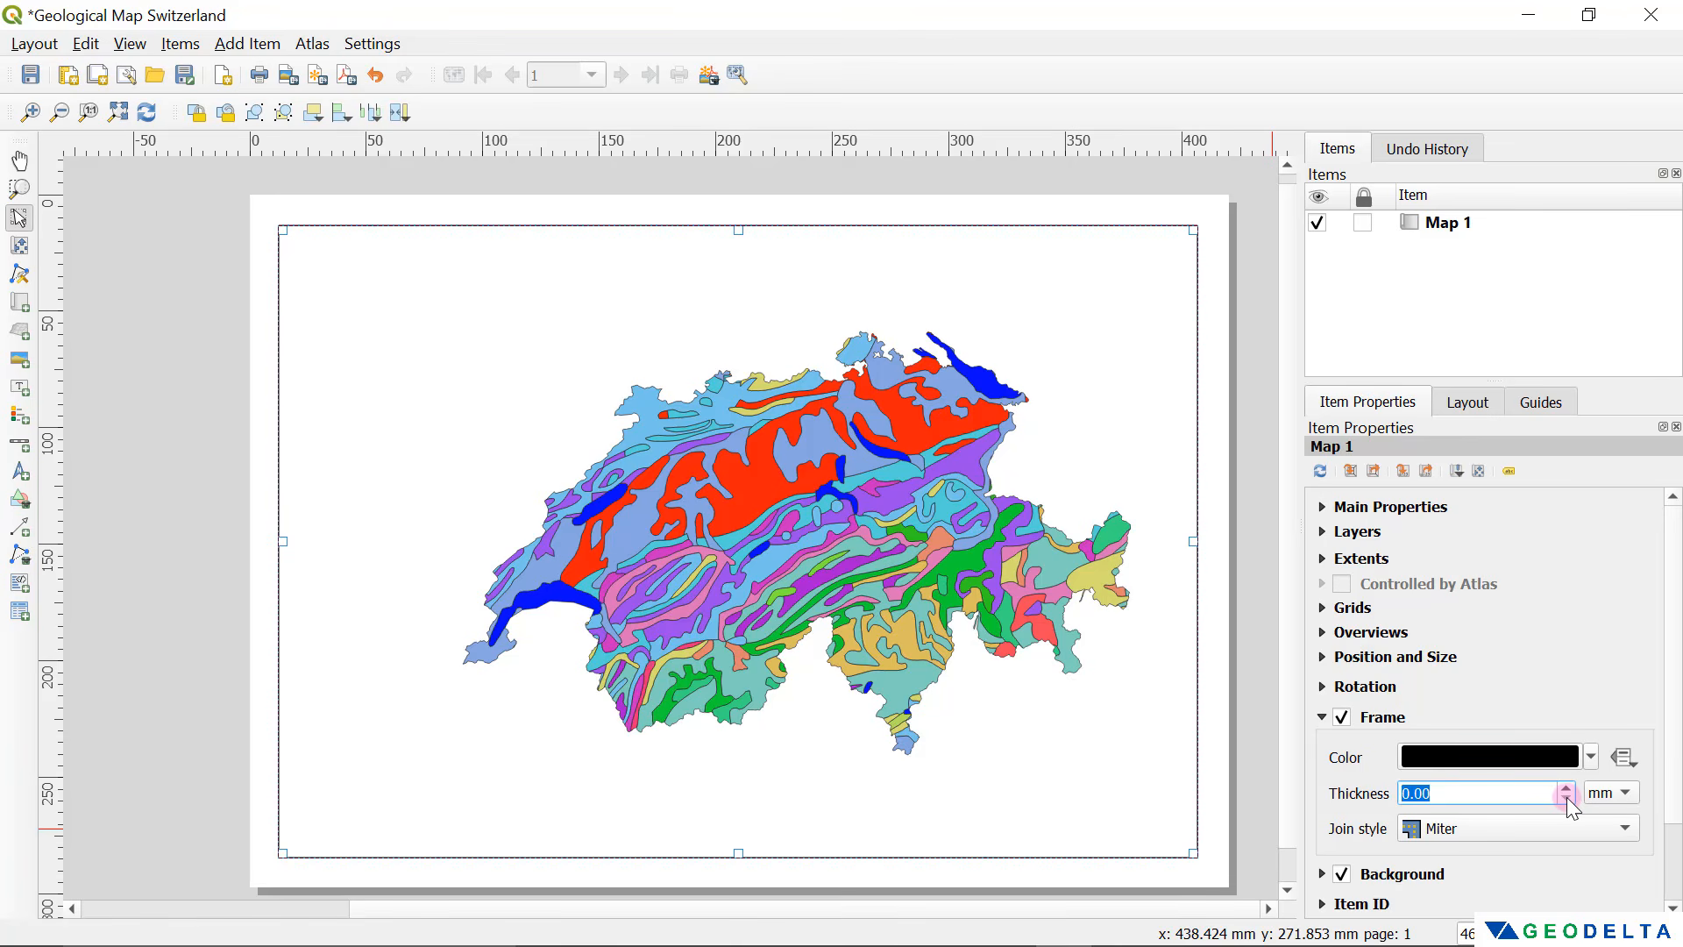
click(1564, 786)
click(1564, 785)
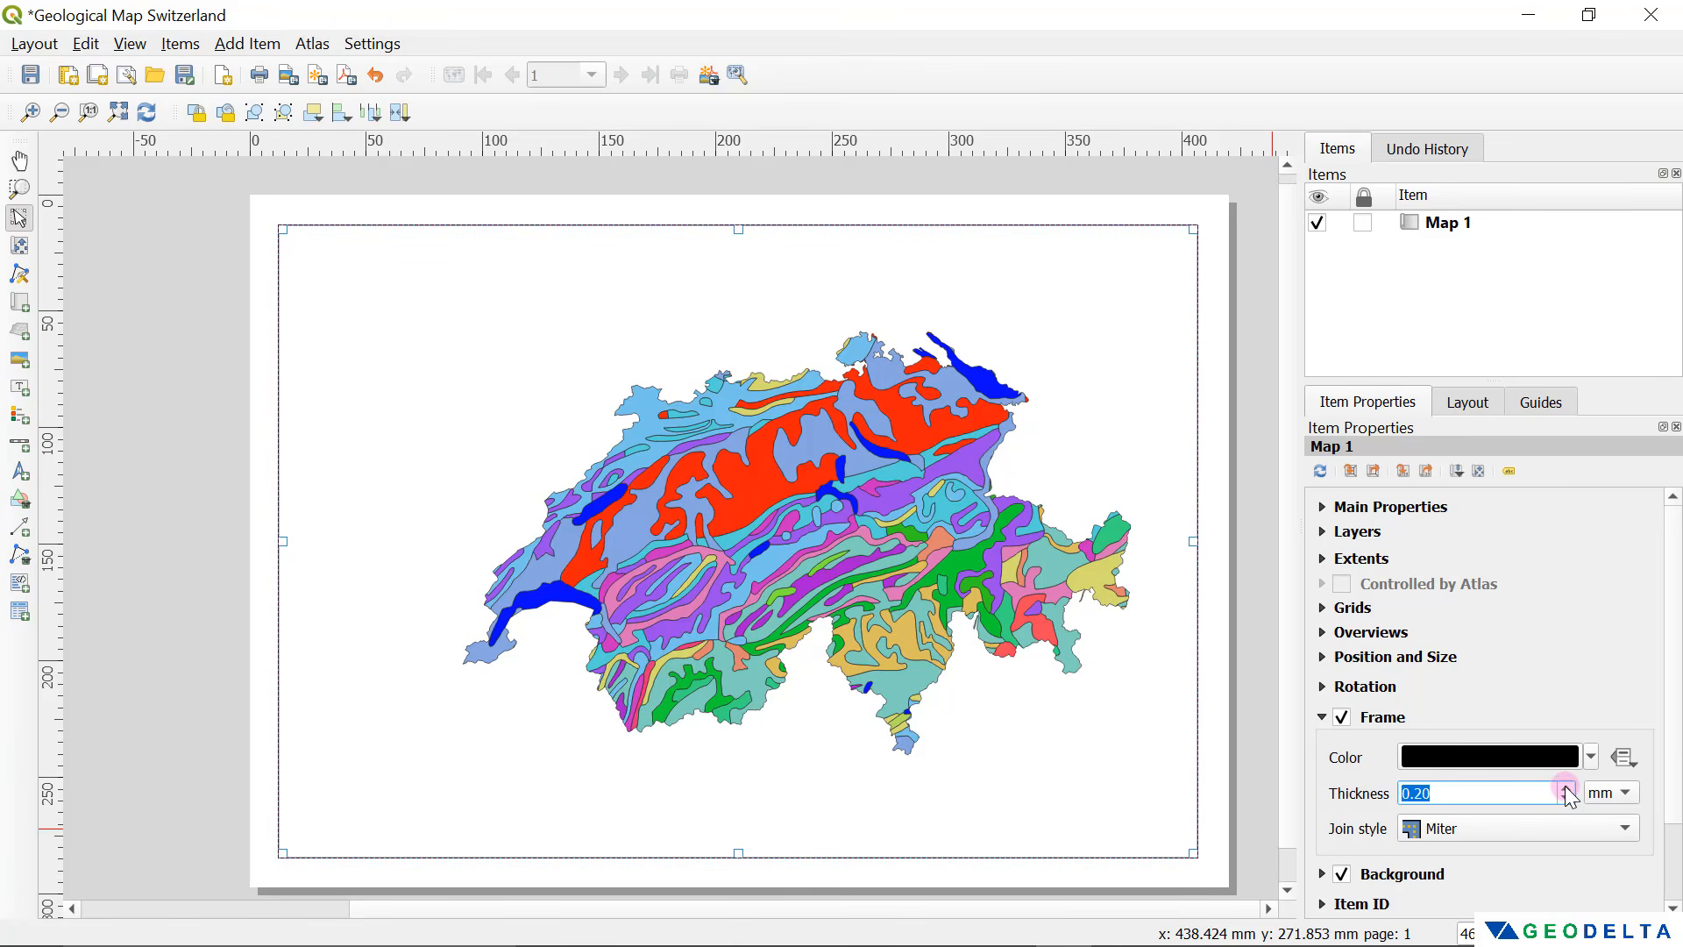
click(1566, 786)
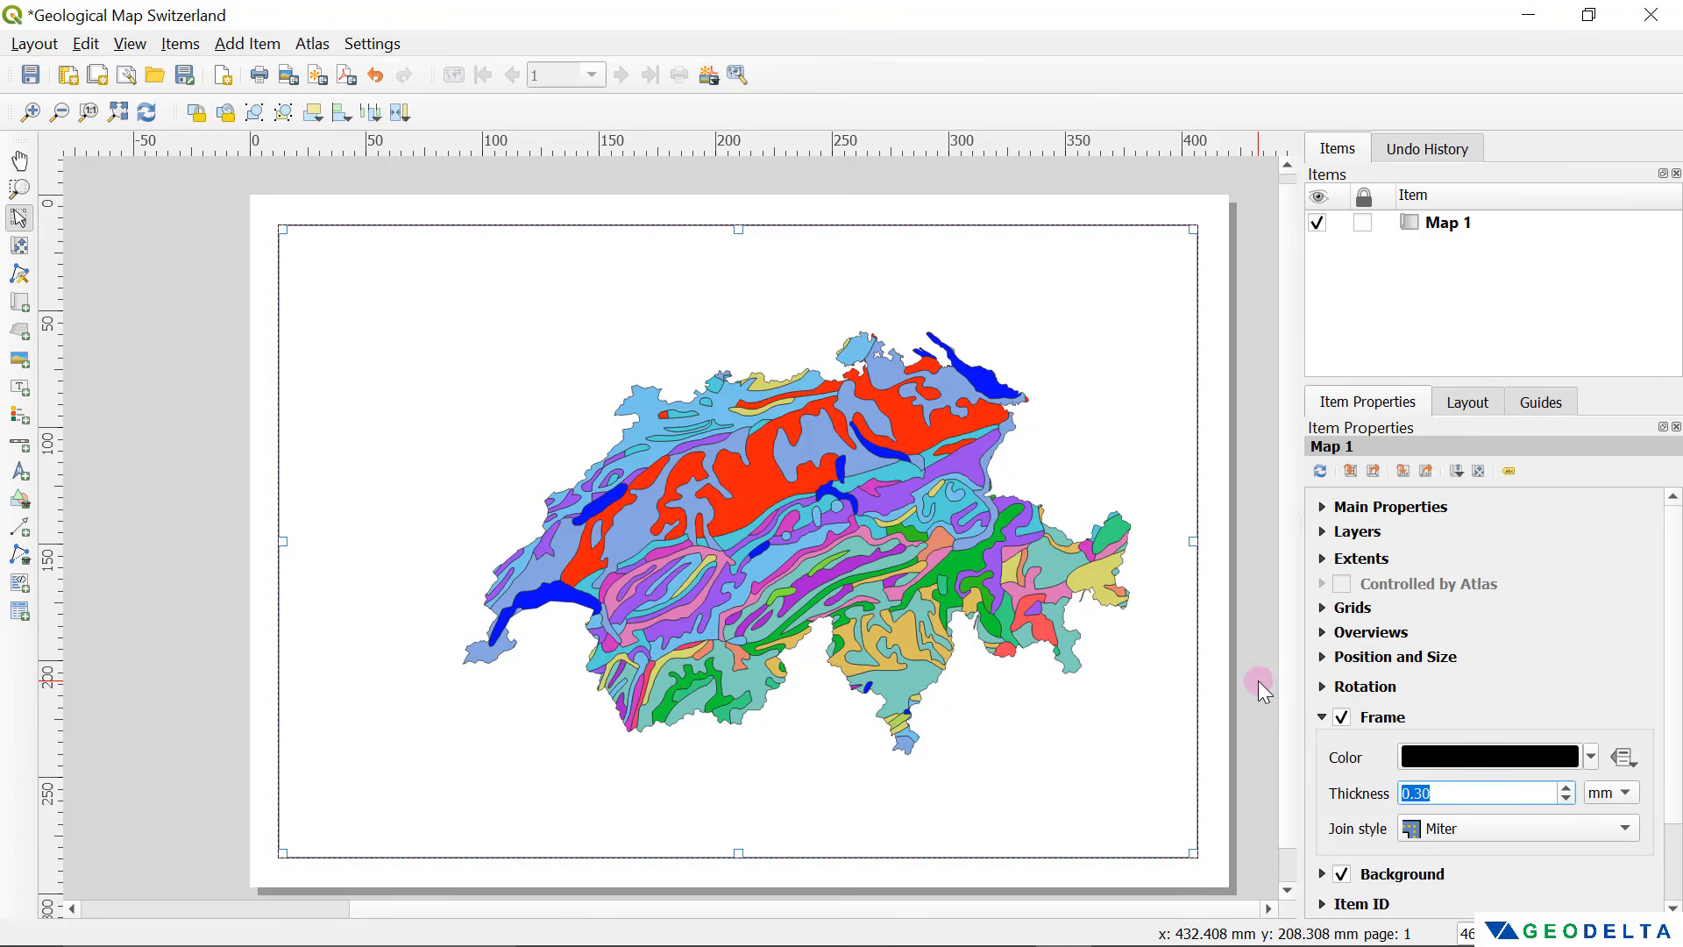
click(1248, 660)
click(702, 488)
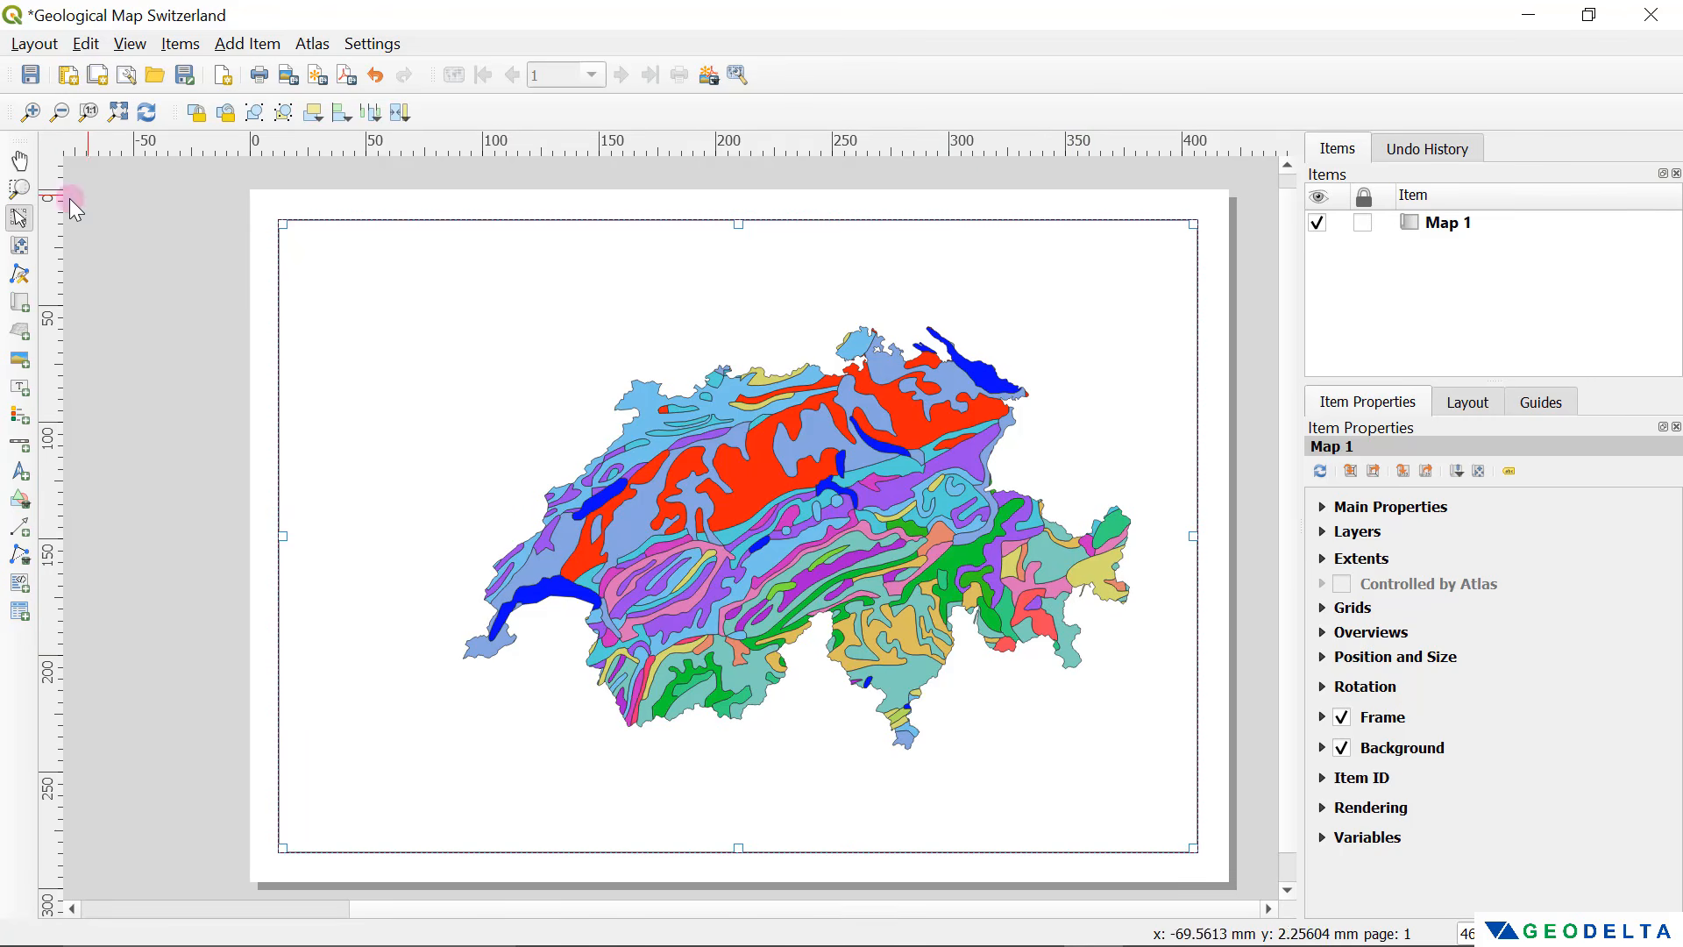
Step: Rescale and reposition the map content with the Move item content tool so Switzerland appears slightly larger inside the frame
click(19, 247)
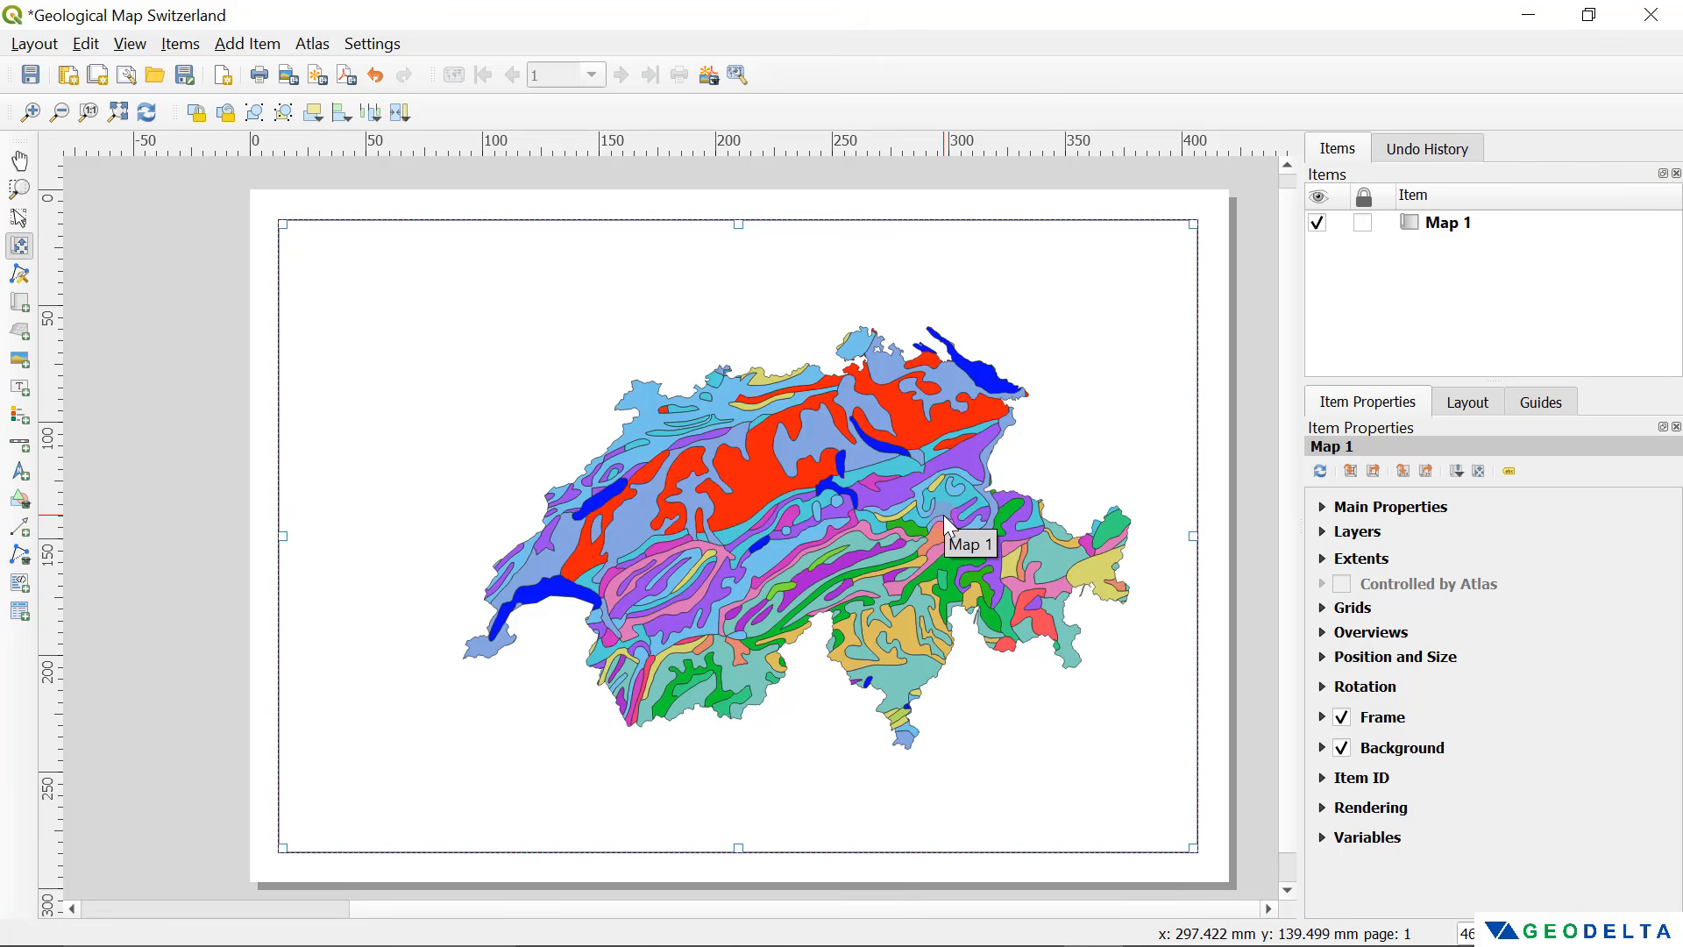
scroll(941, 539, up, 2)
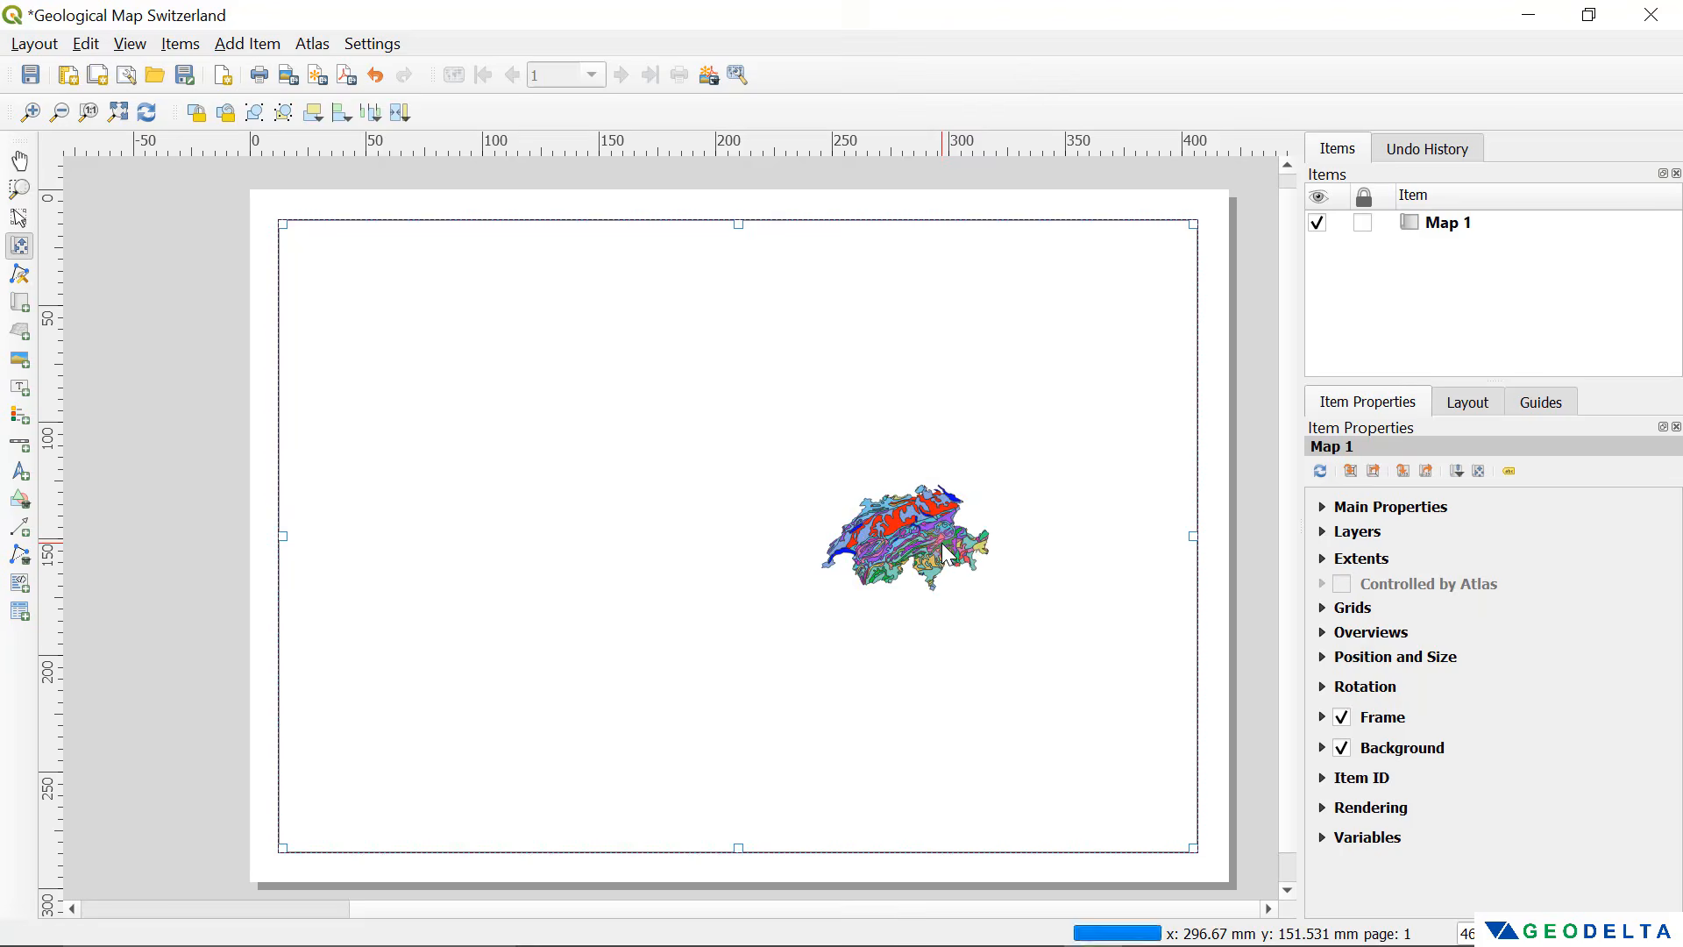
scroll(941, 543, down, 3)
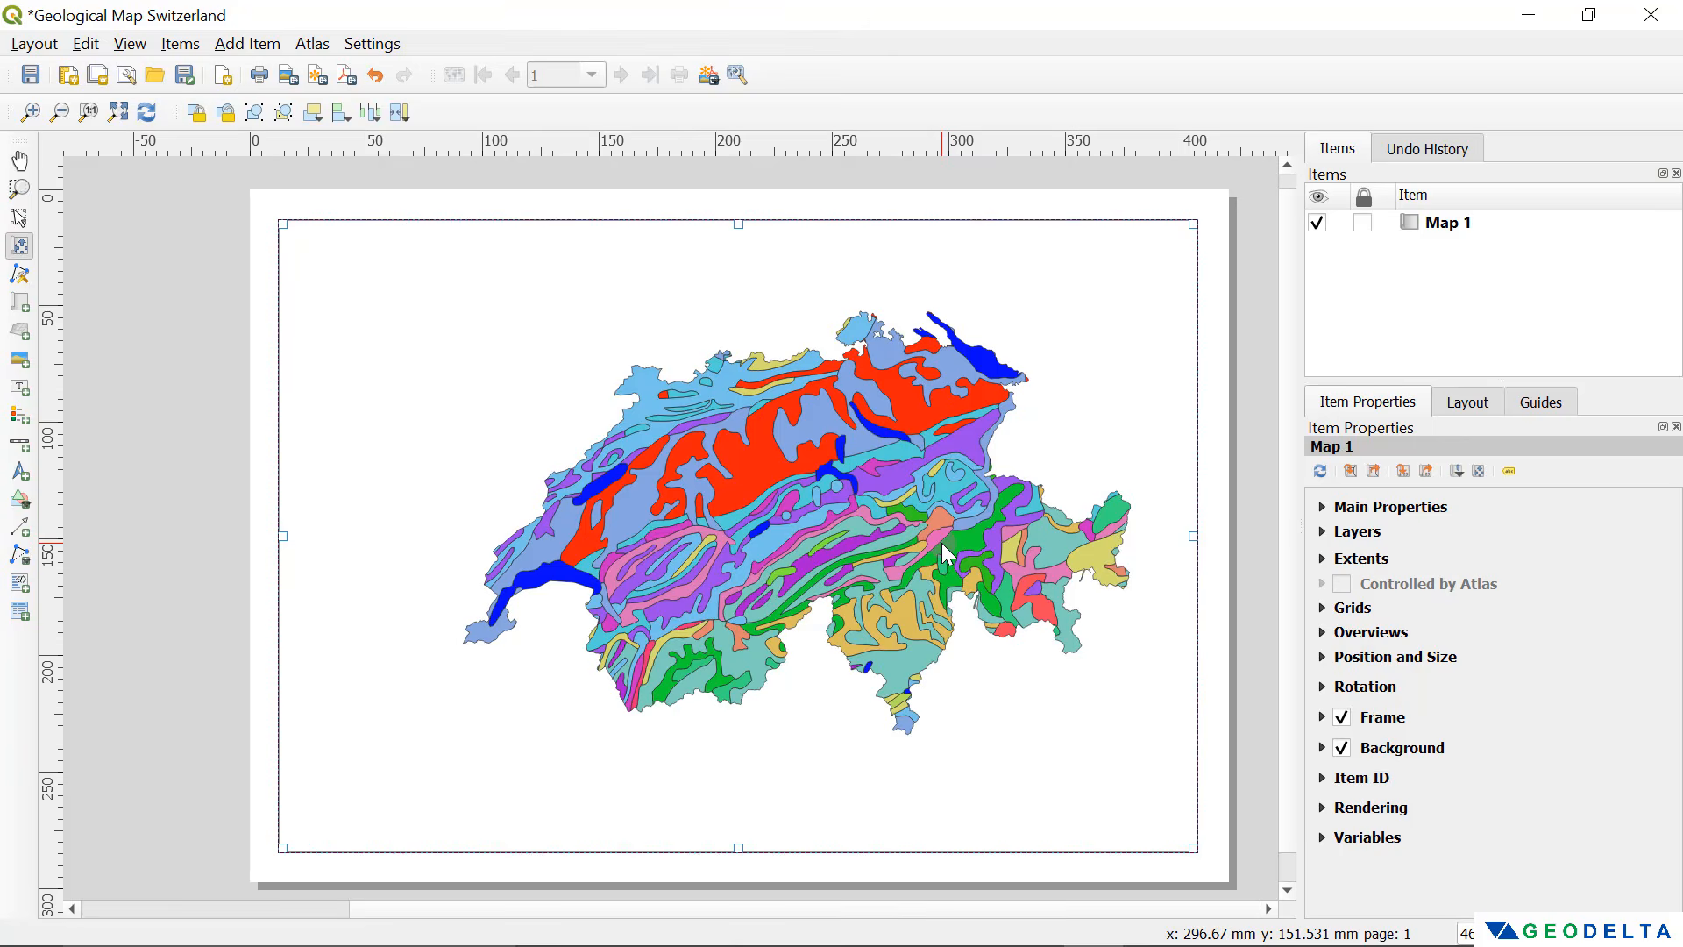
scroll(941, 544, down, 3)
scroll(945, 552, up, 2)
scroll(942, 544, up, 2)
scroll(942, 552, down, 2)
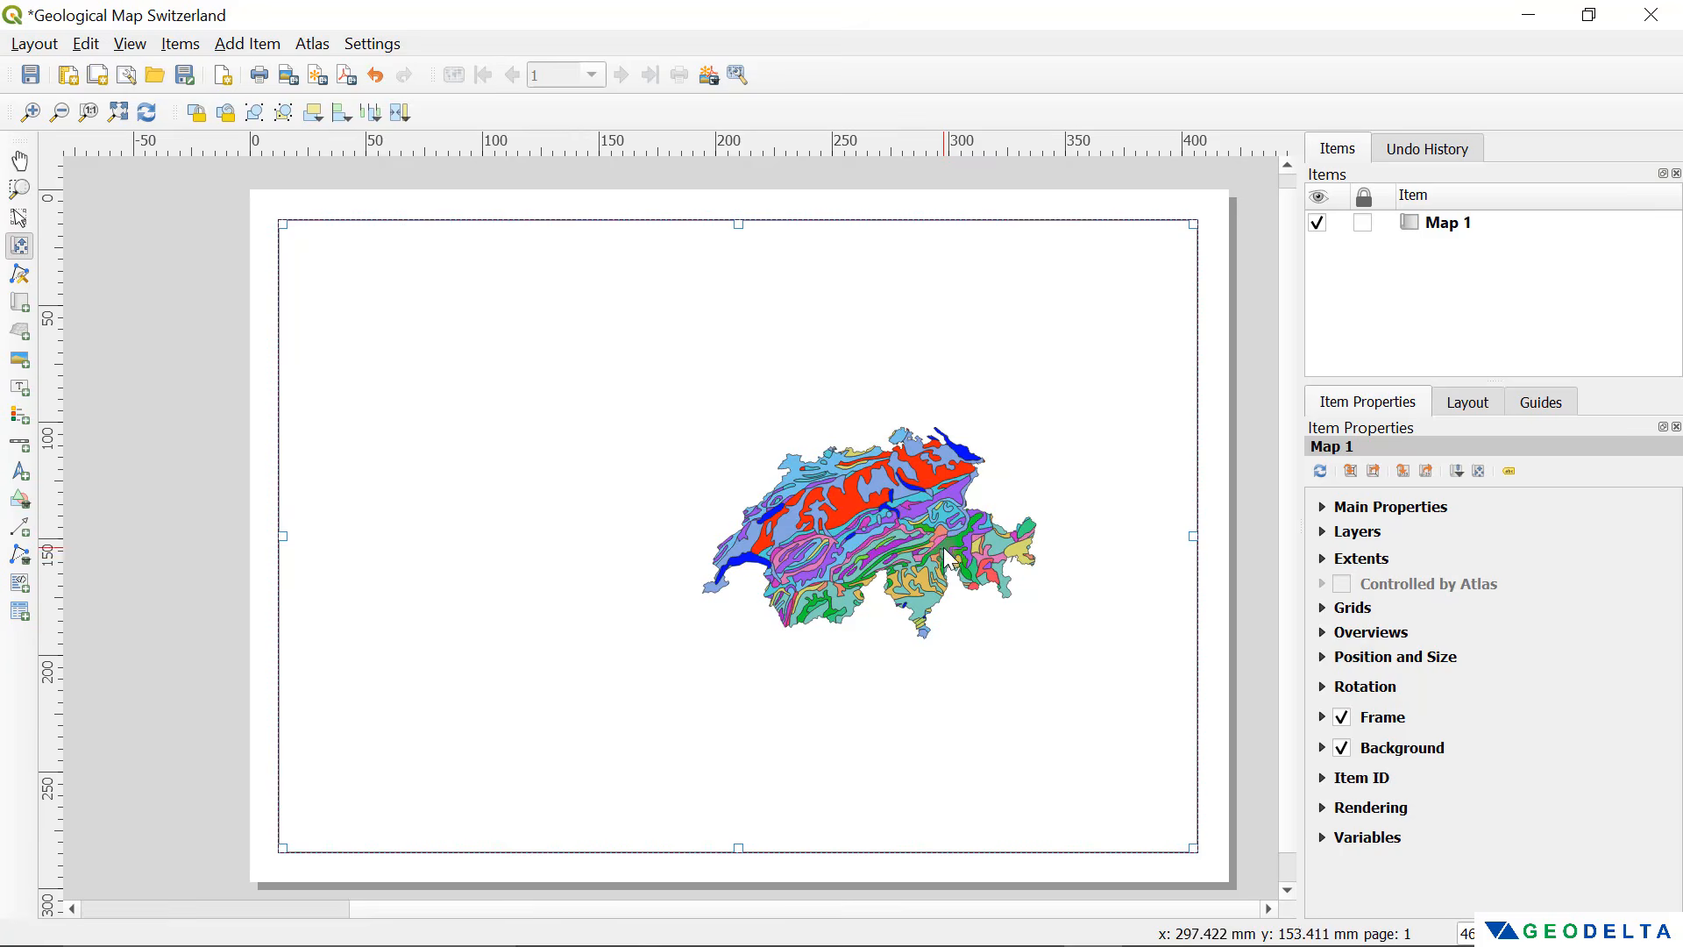
scroll(945, 554, up, 2)
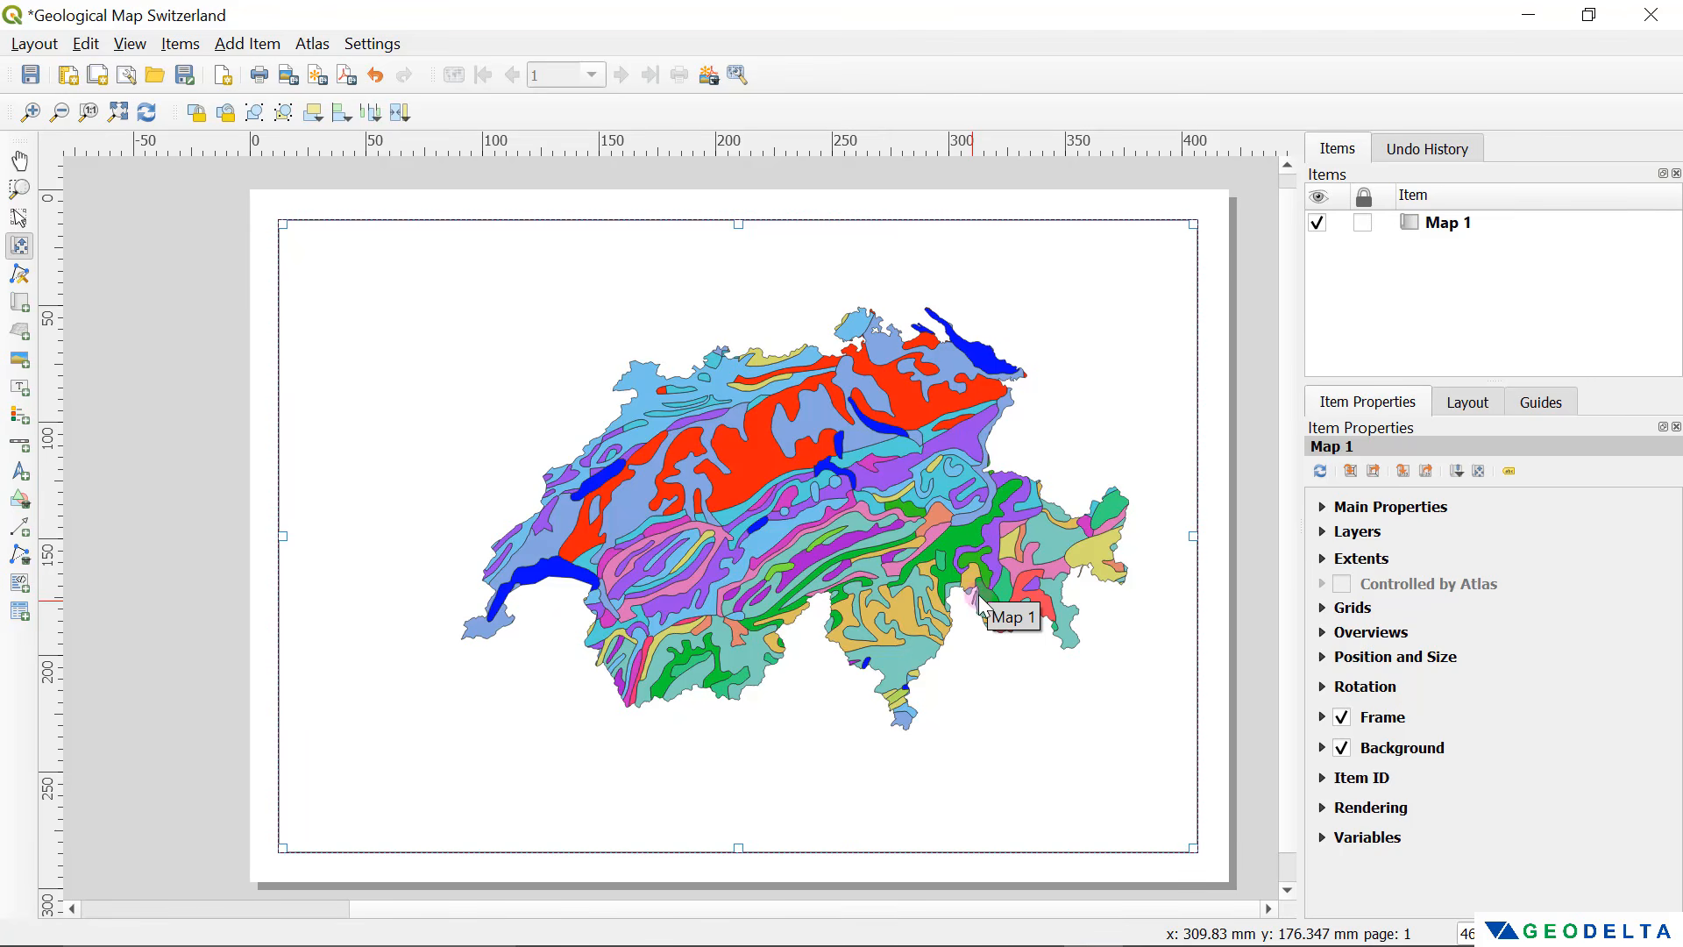
scroll(982, 609, down, 3)
scroll(993, 610, up, 2)
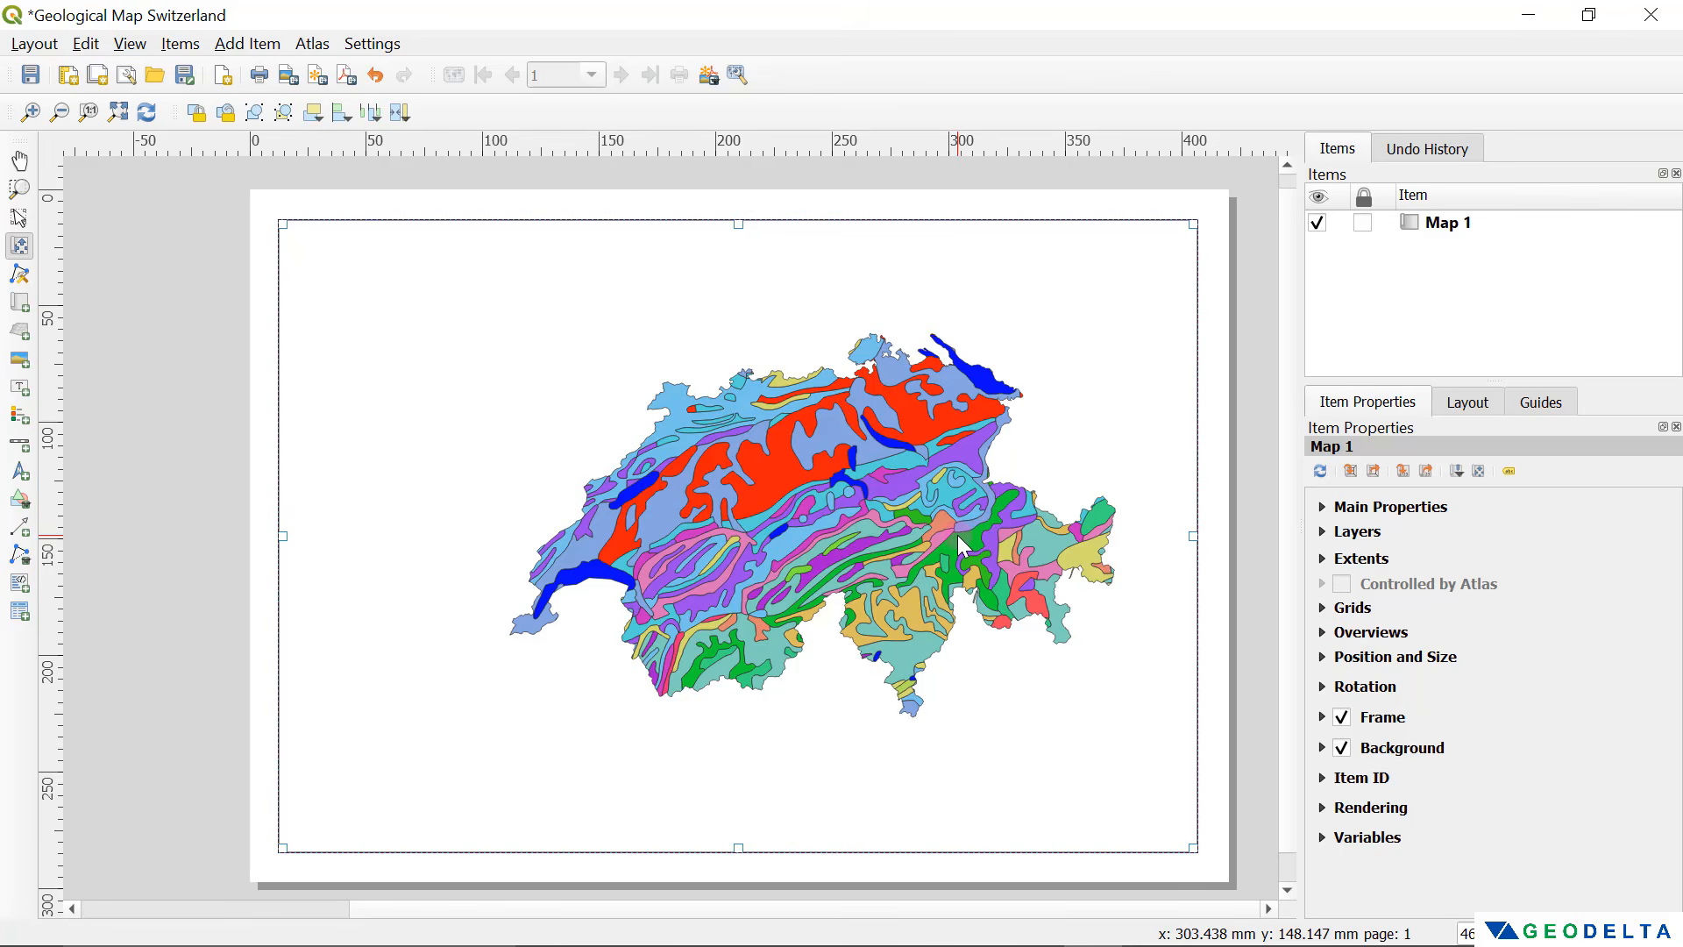
scroll(957, 535, up, 3)
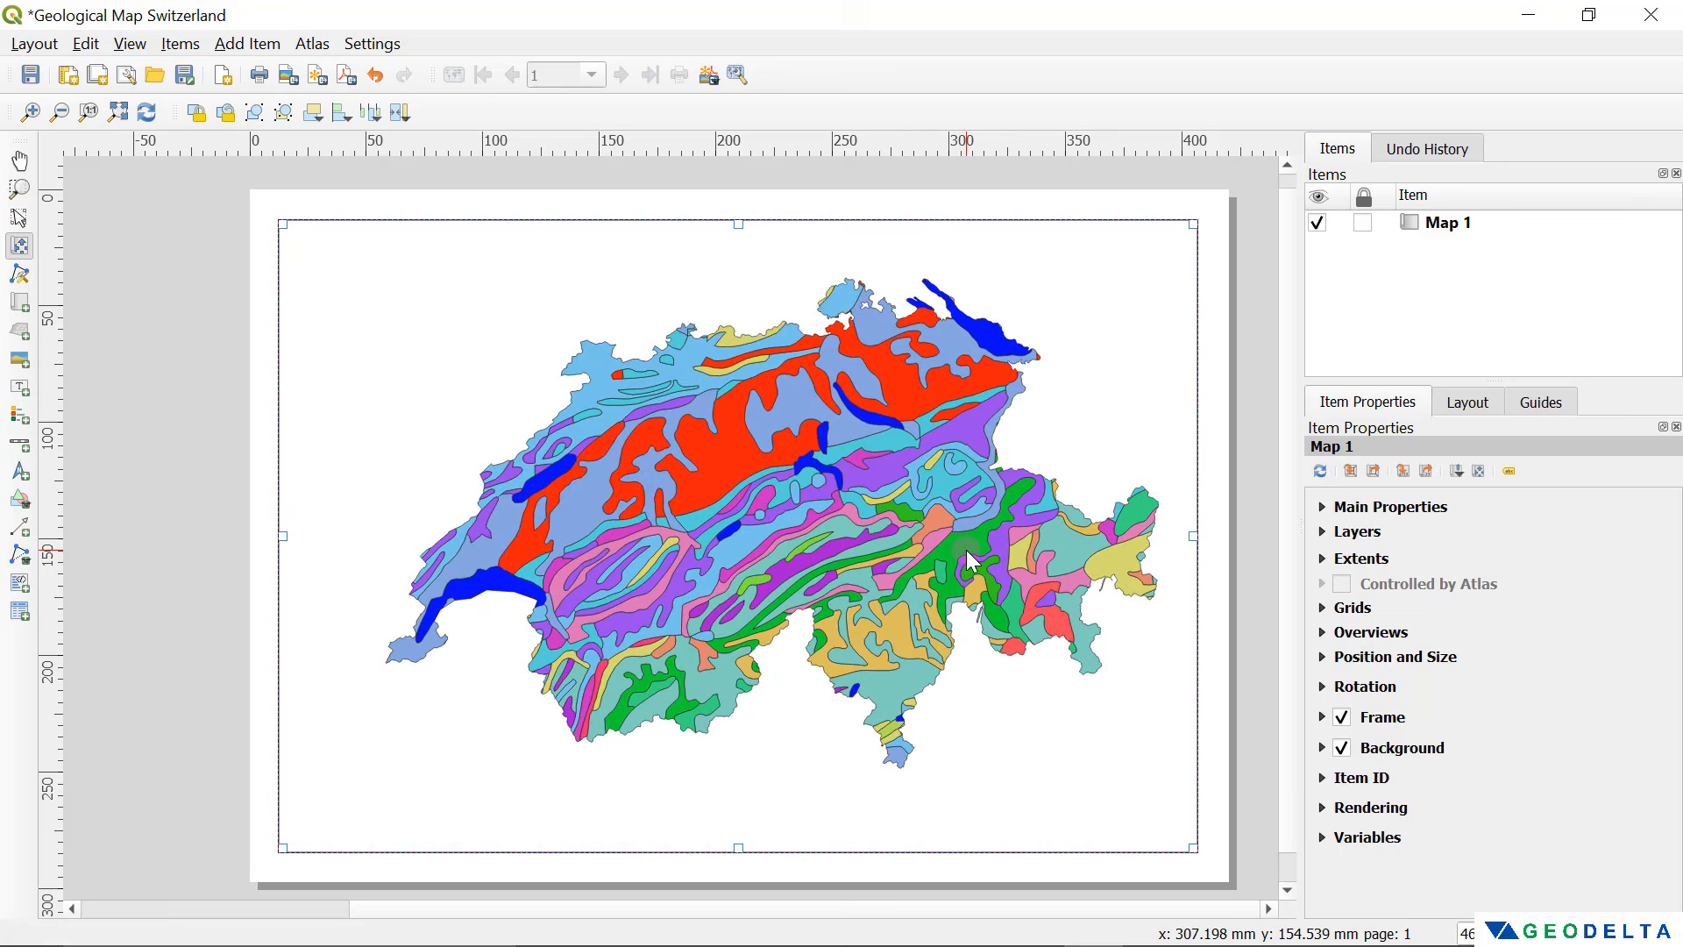
scroll(968, 553, down, 1)
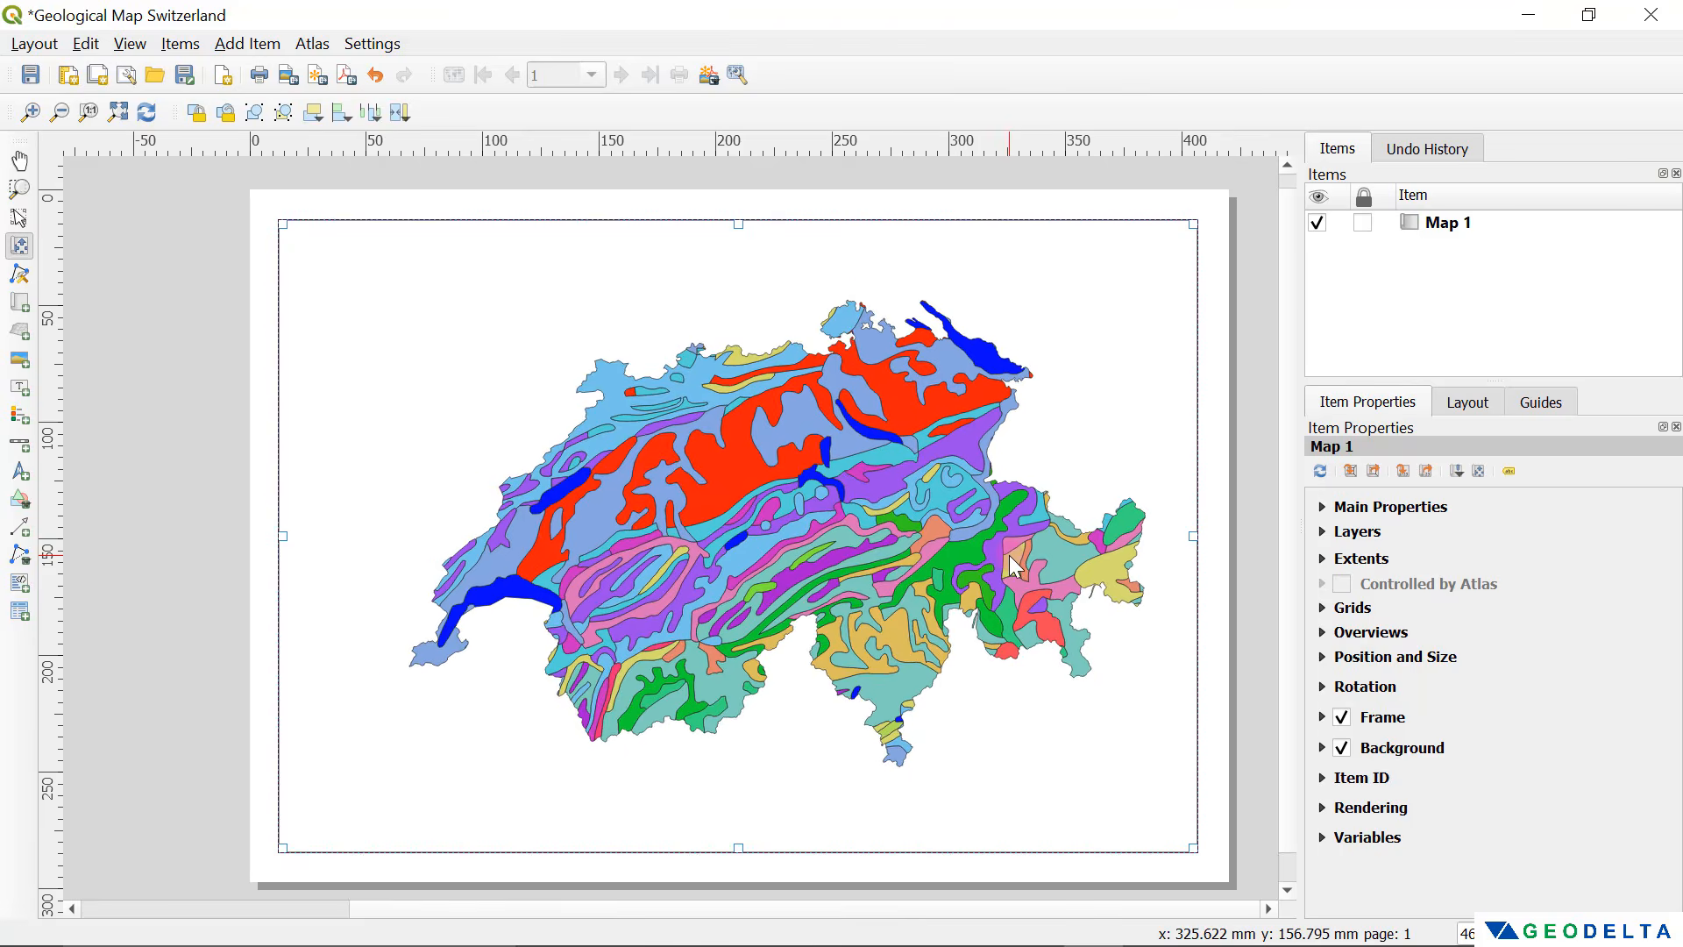
scroll(1010, 543, down, 1)
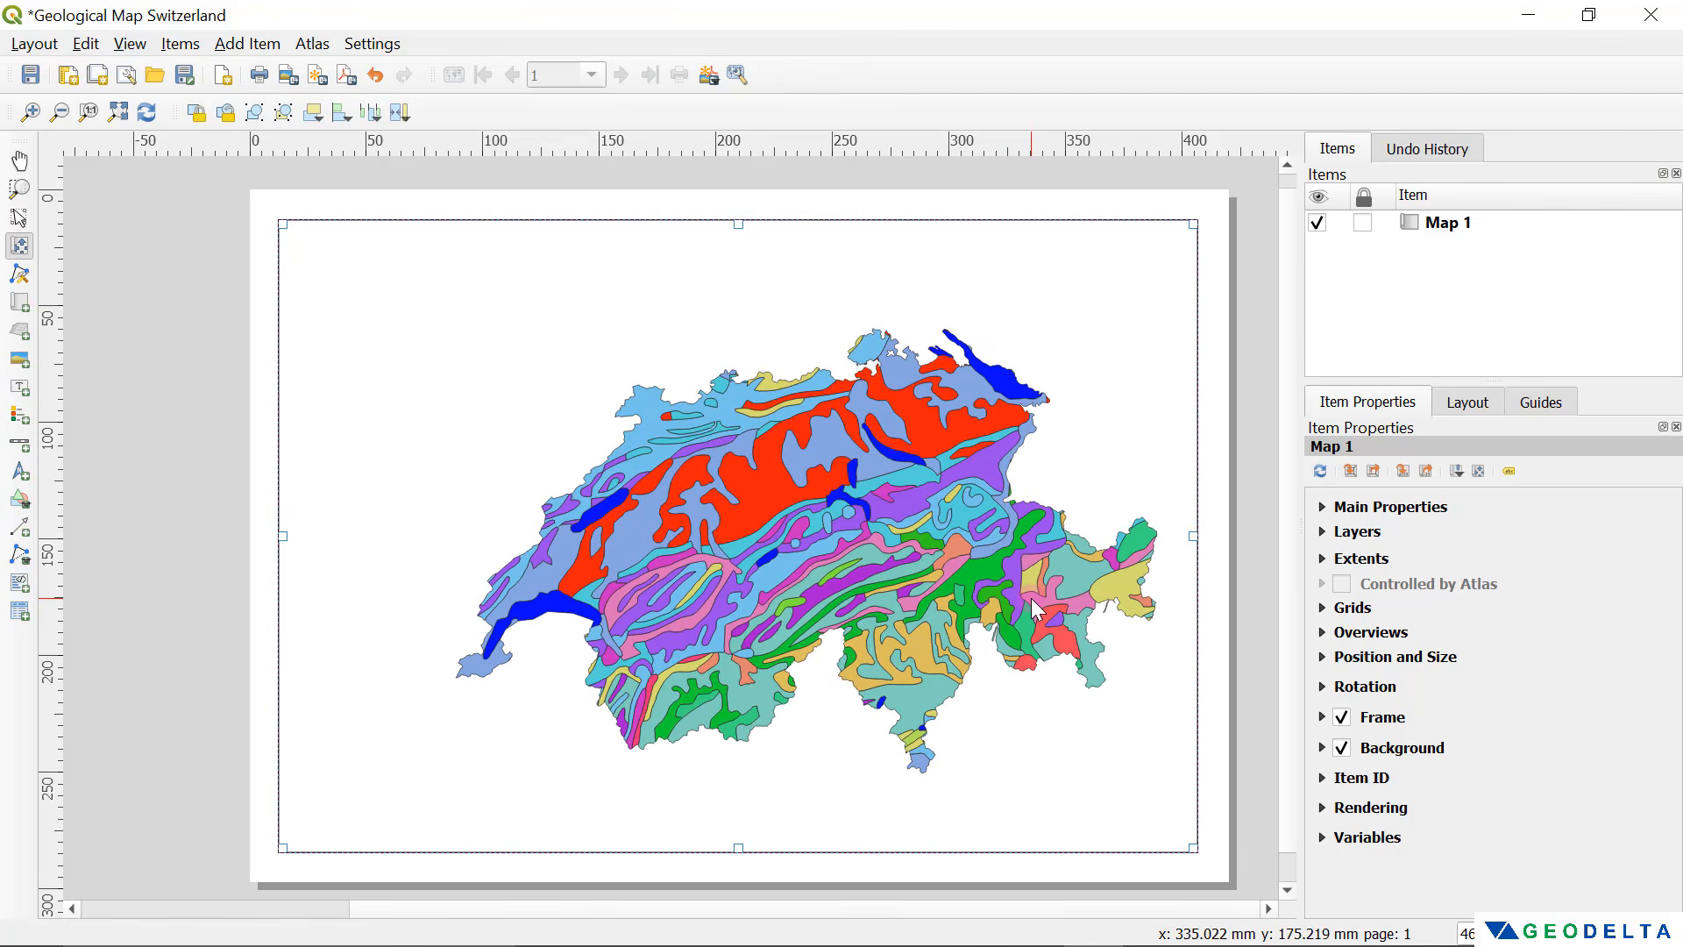
drag(1031, 598, 1030, 587)
scroll(1036, 602, up, 1)
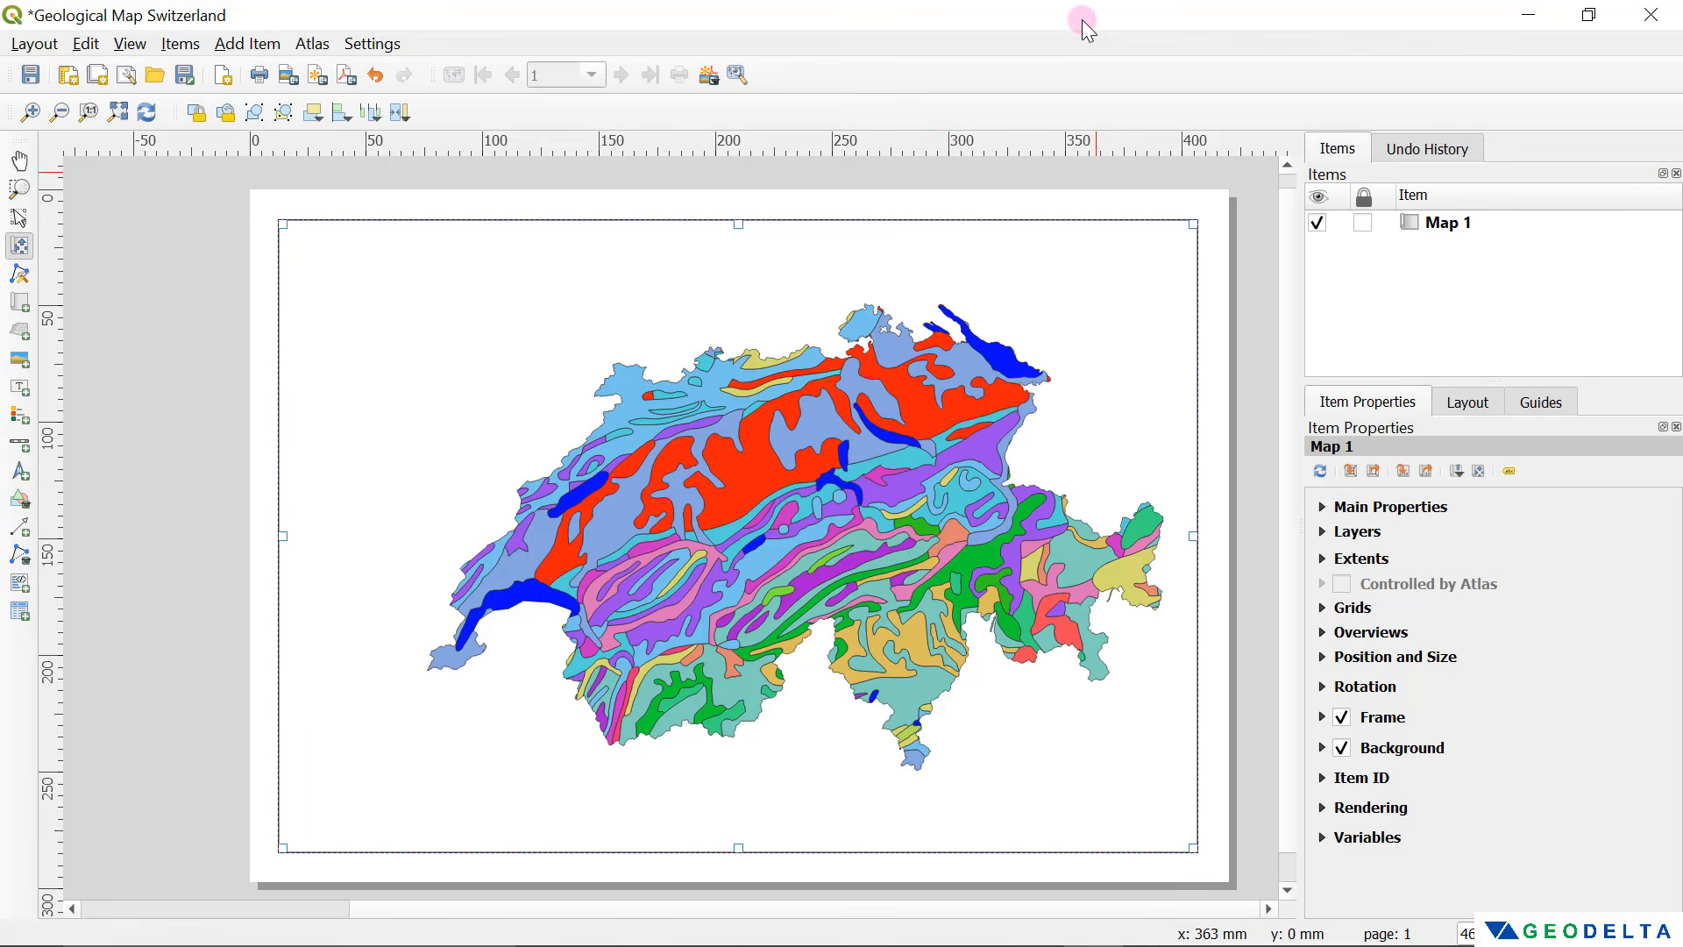
Step: Switch from the layout to the QGIS main window and collapse the switzerland_geology layer's legend
drag(1079, 18, 969, 89)
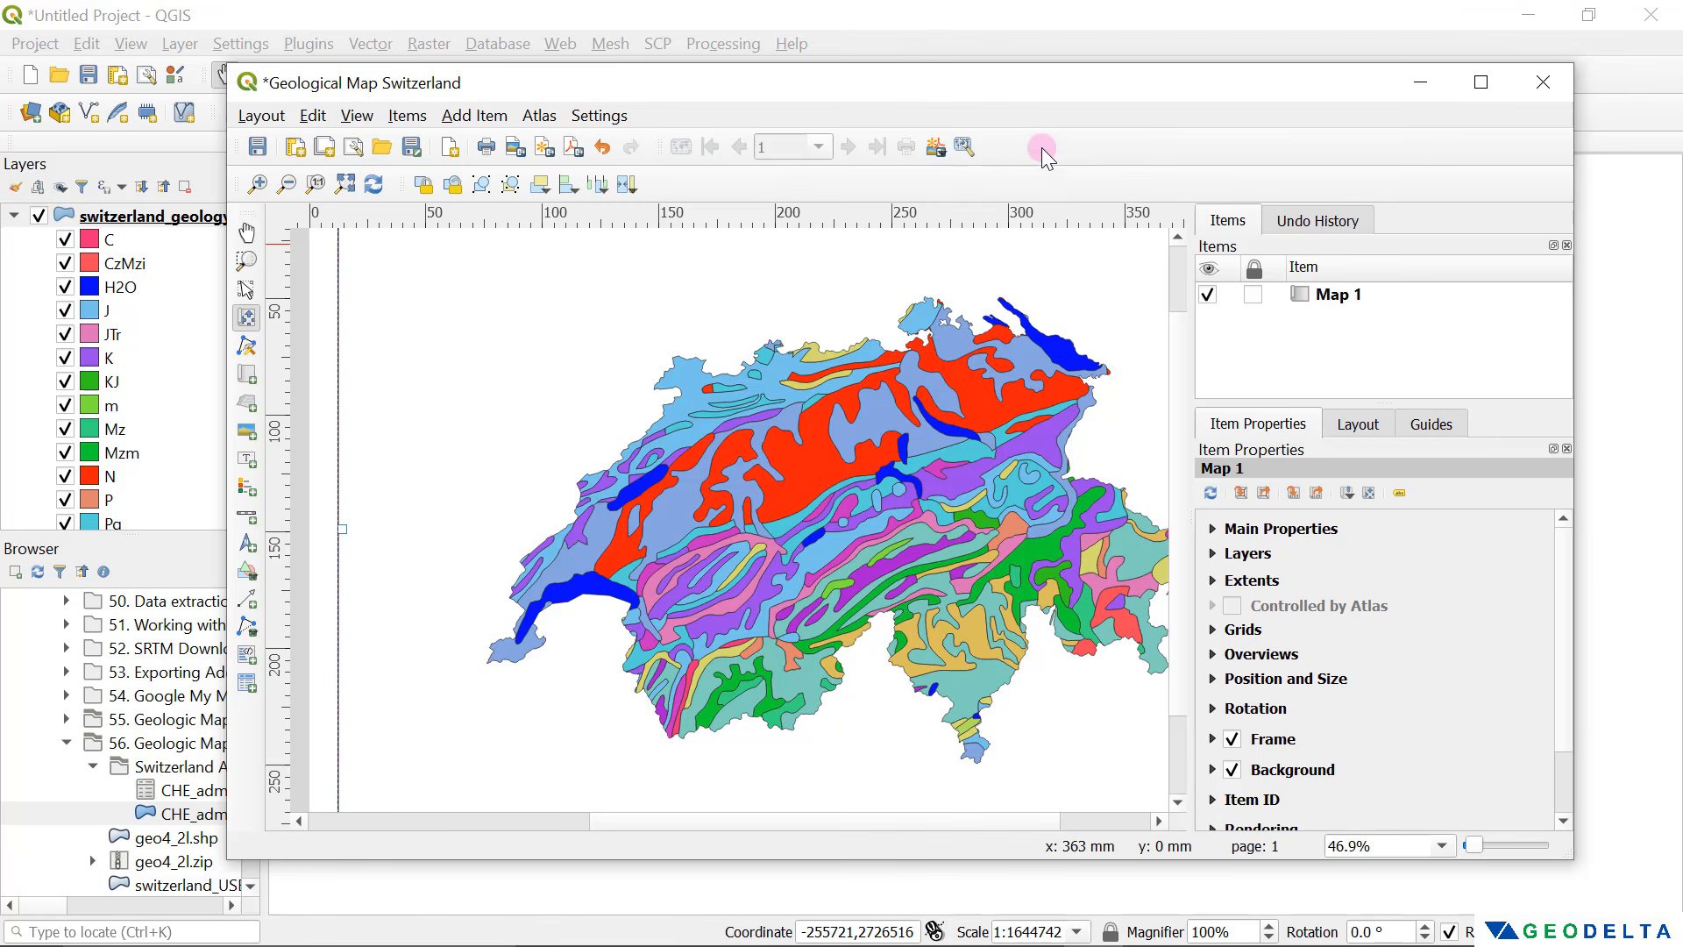
click(977, 24)
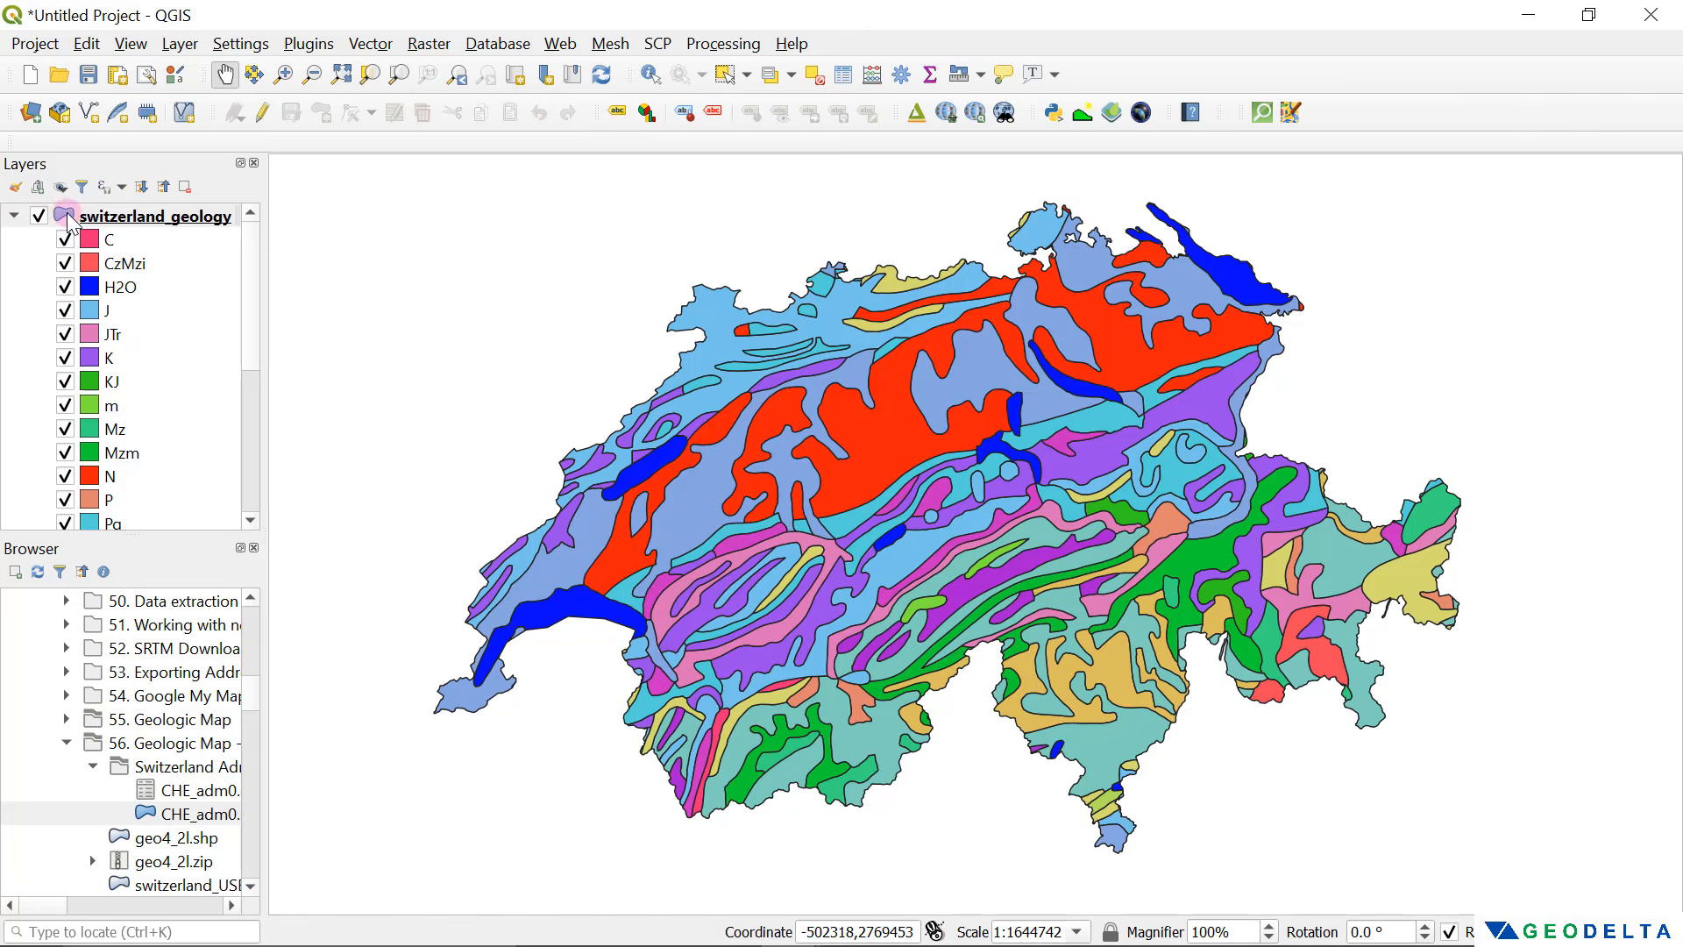
click(14, 216)
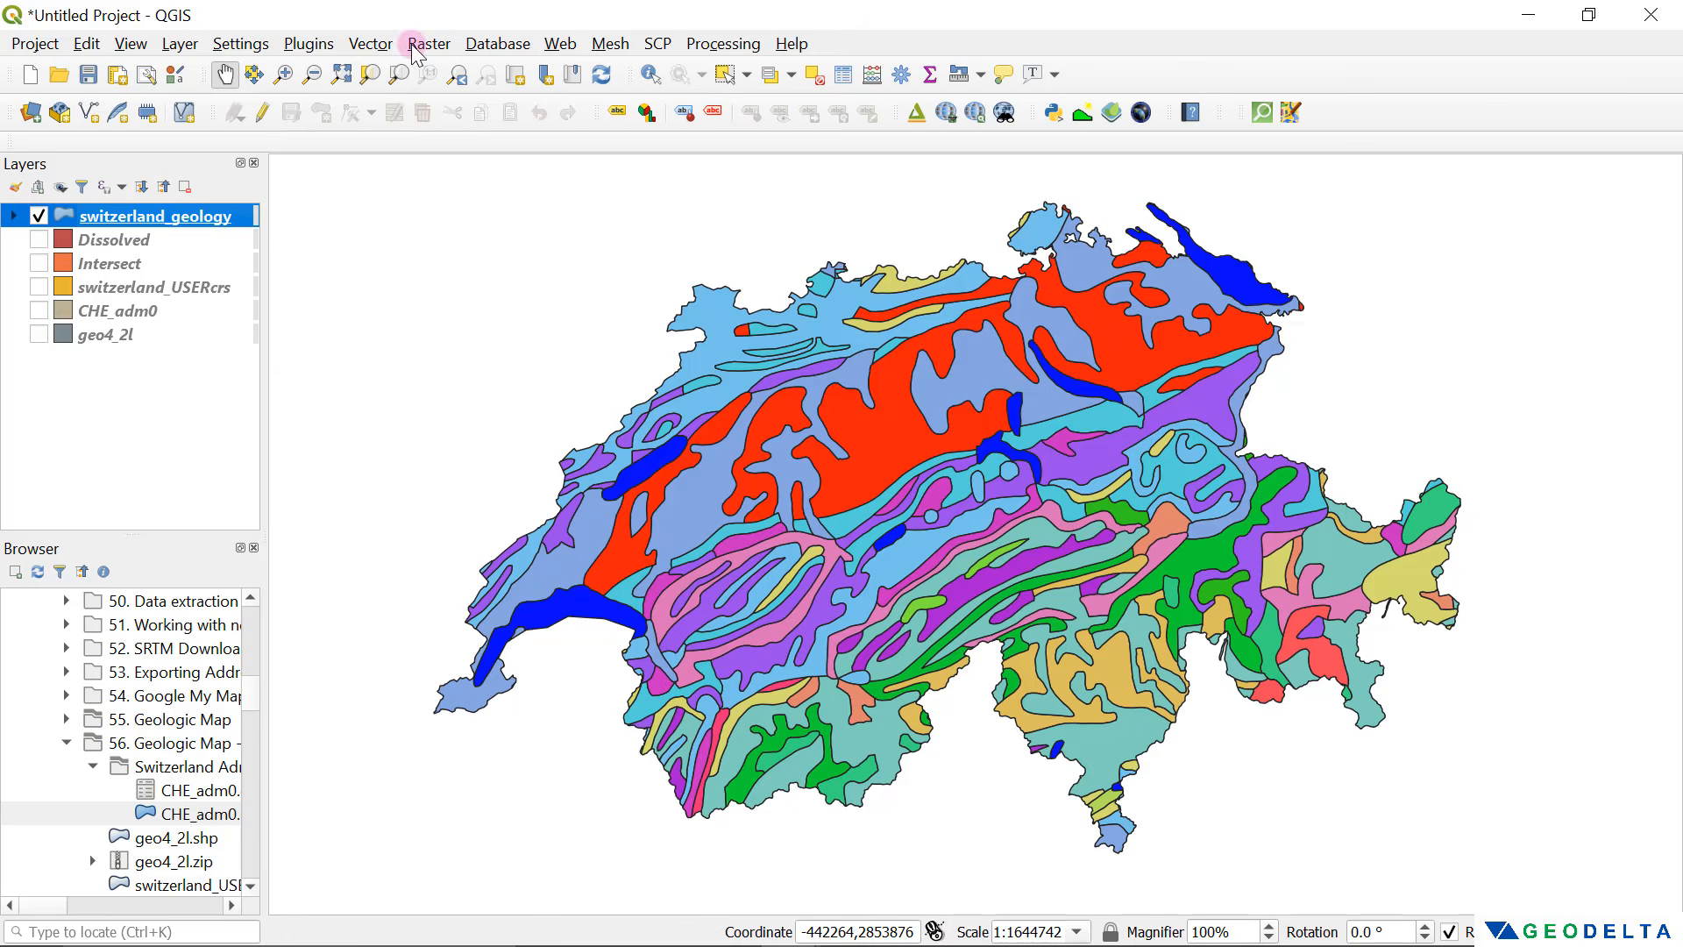
Step: Check which basemap services the QuickMapServices plugin offers
click(370, 45)
mouse_move(566, 44)
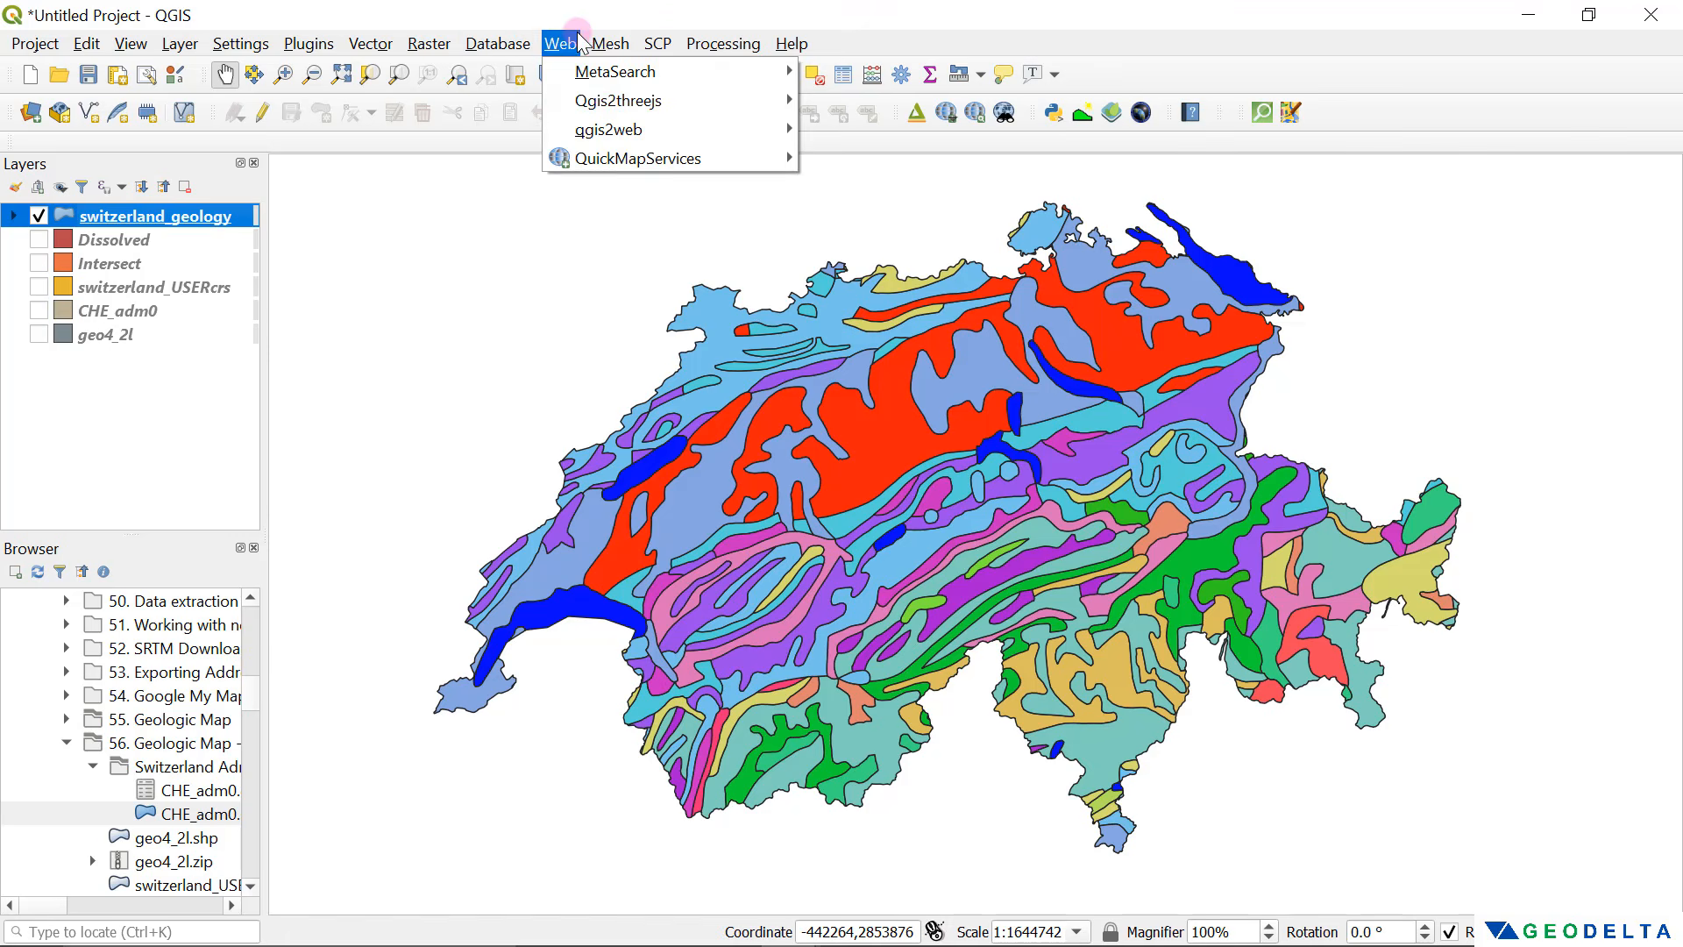
mouse_move(606, 162)
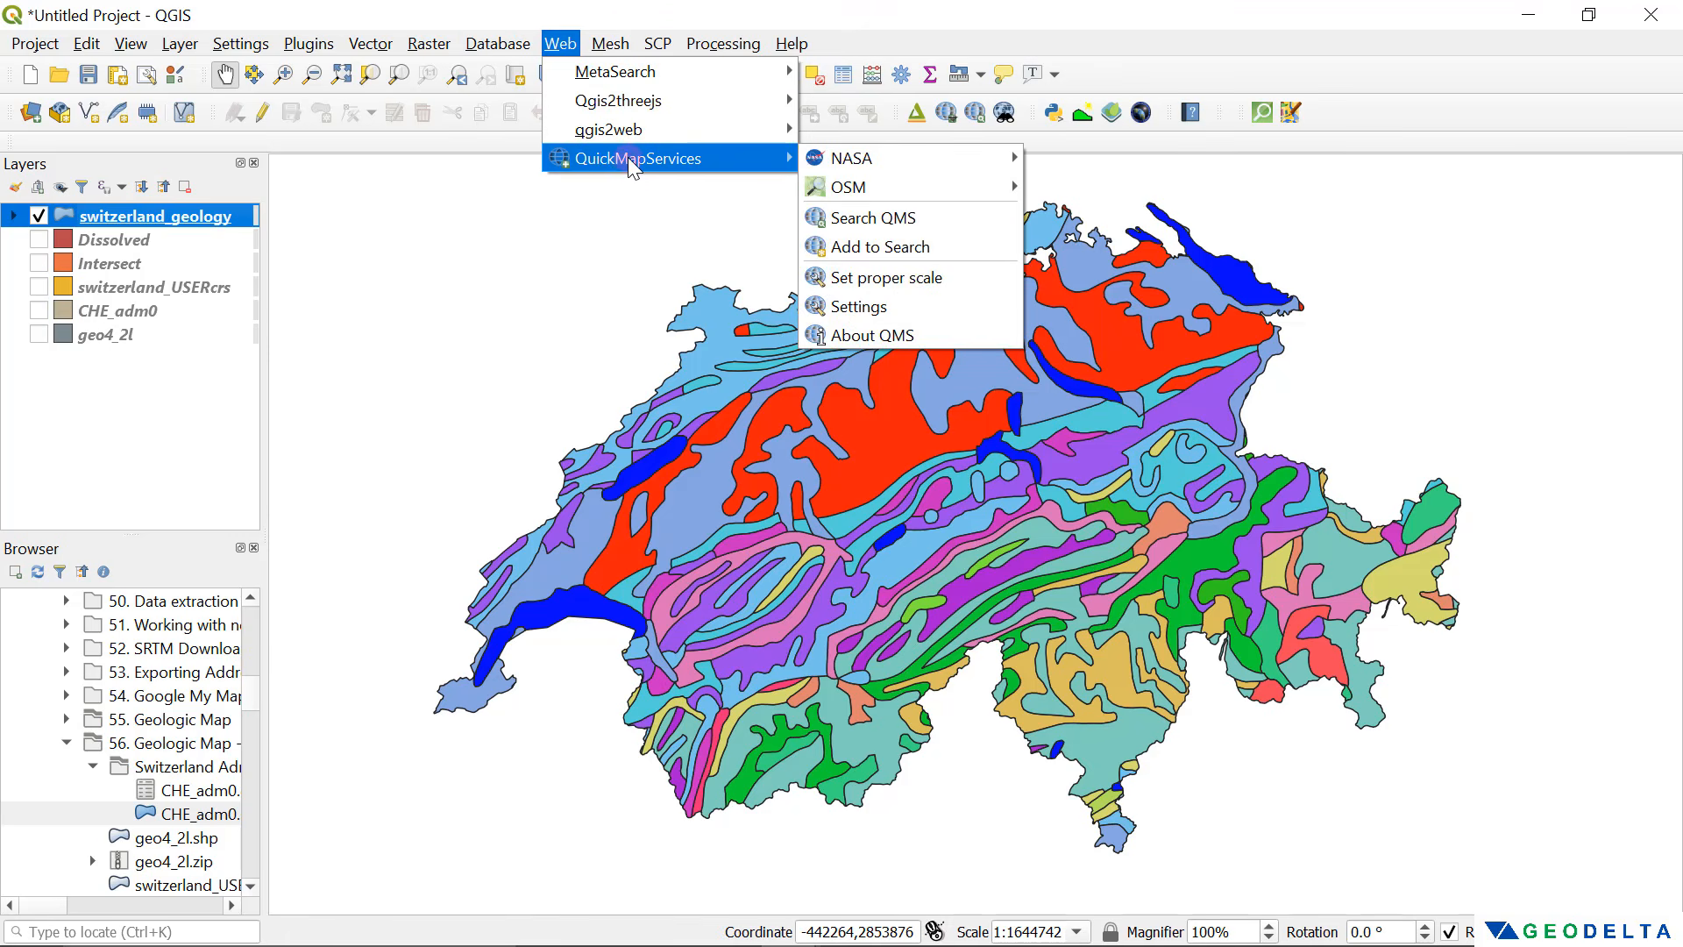
click(898, 175)
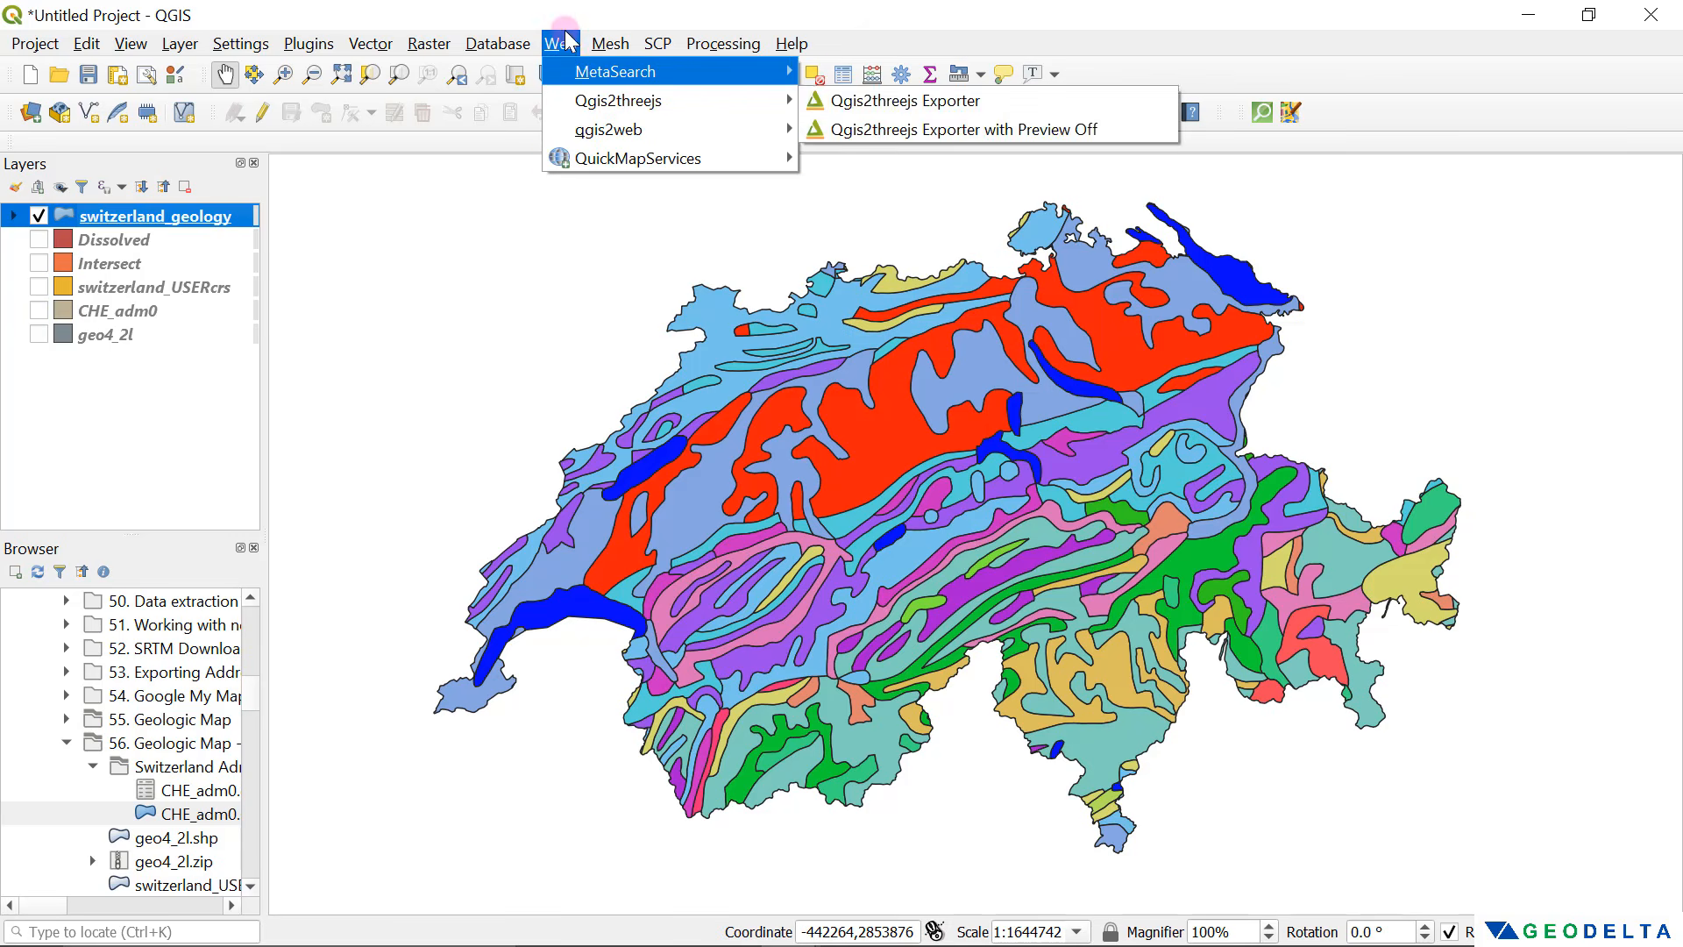
click(464, 35)
Step: Search the plugin manager for "quickmapservices", view the QuickMapServices plugin's details and close the manager
click(309, 46)
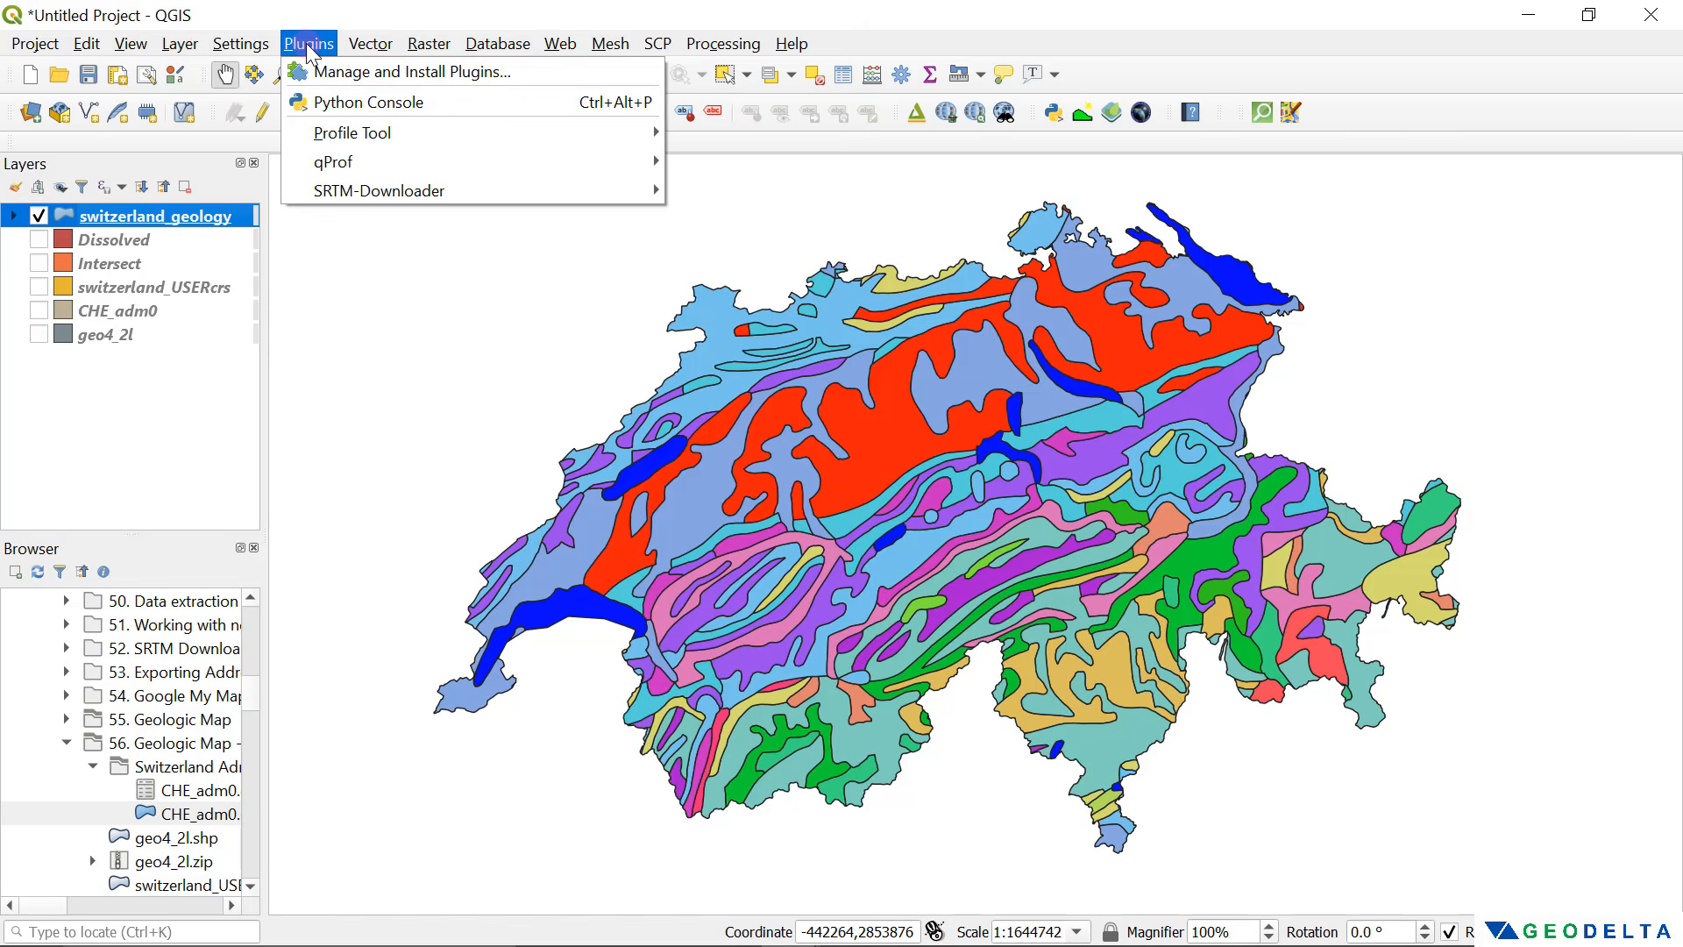
click(348, 74)
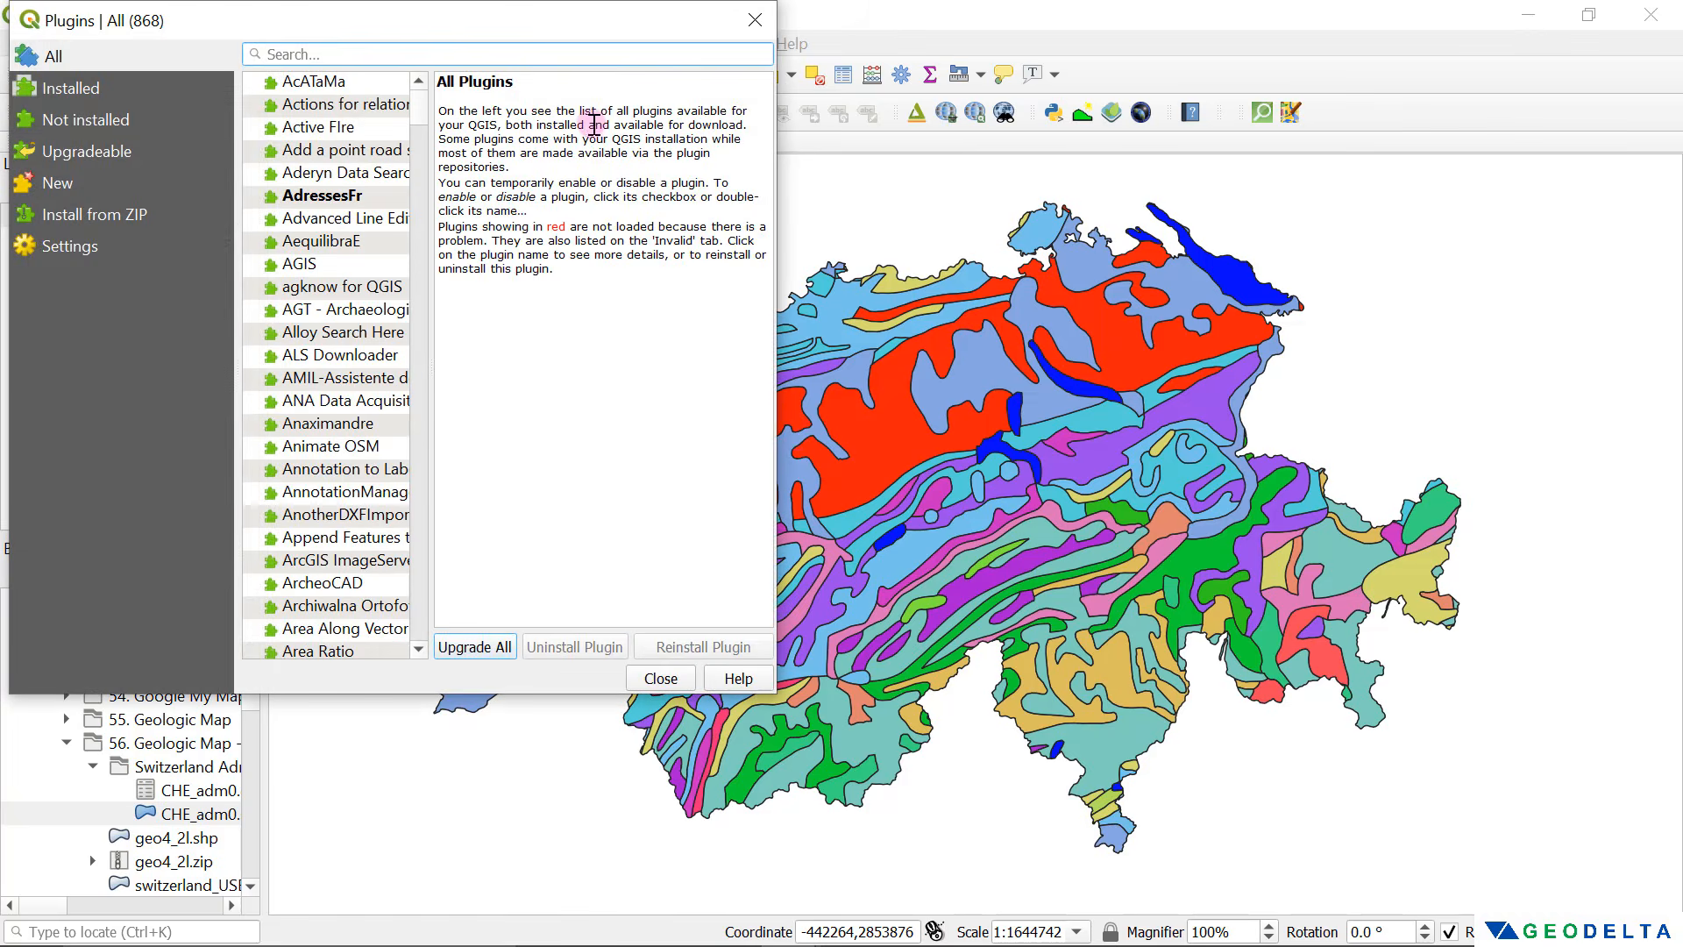
drag(473, 19, 954, 192)
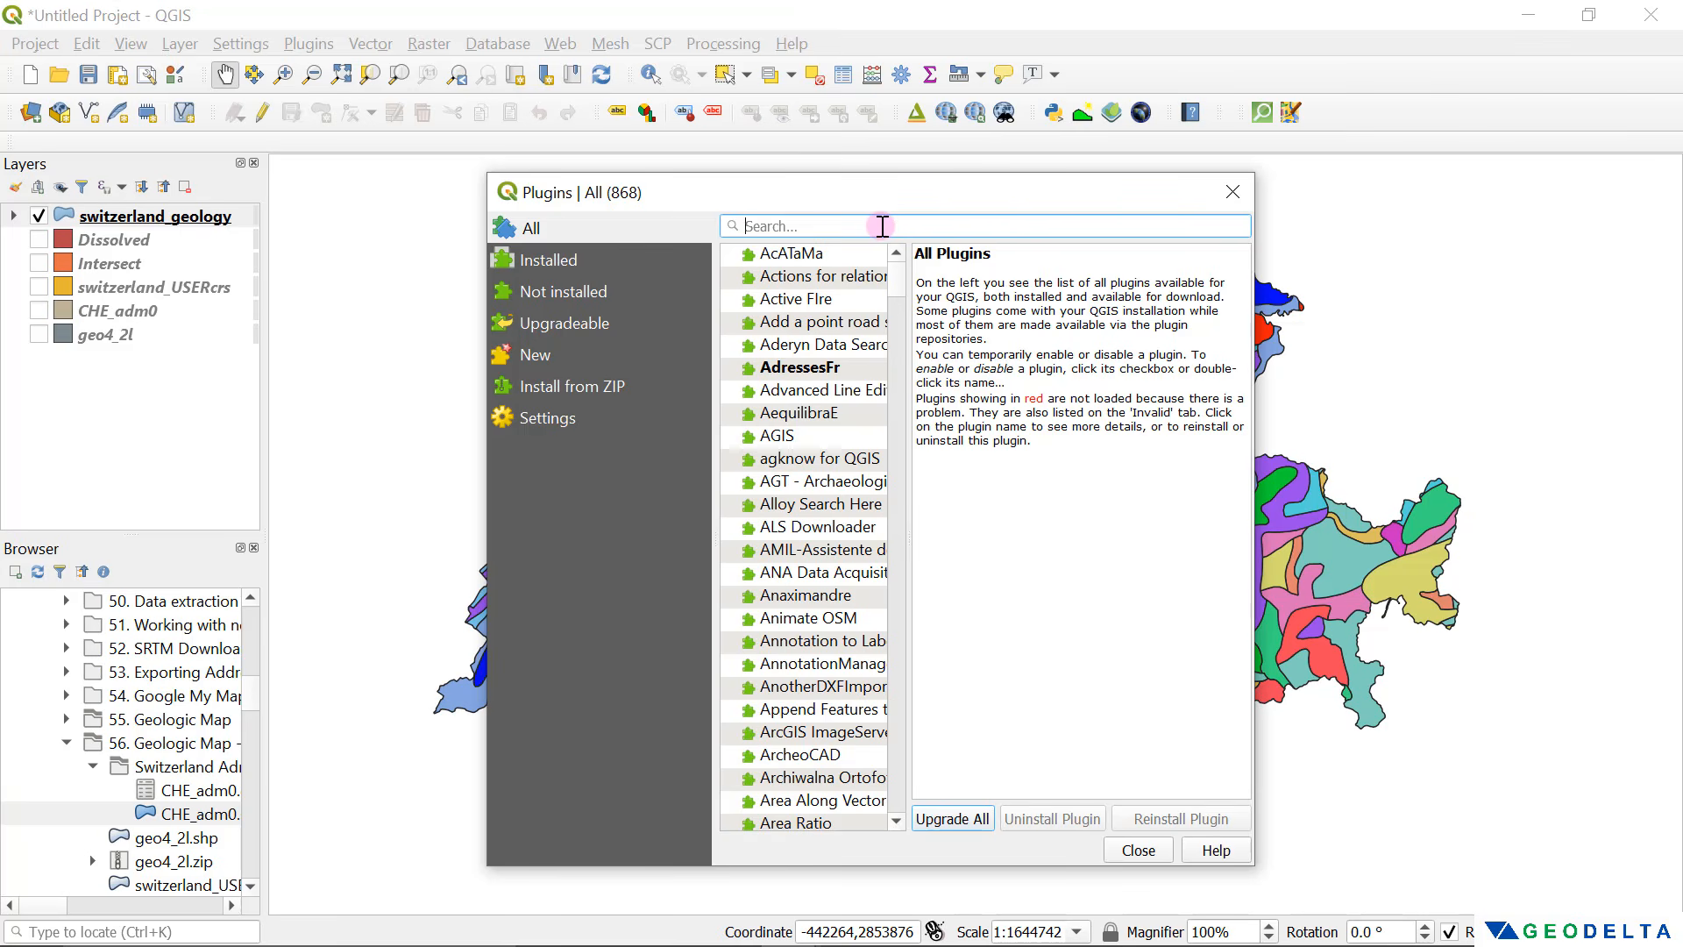
text(quickmapservices)
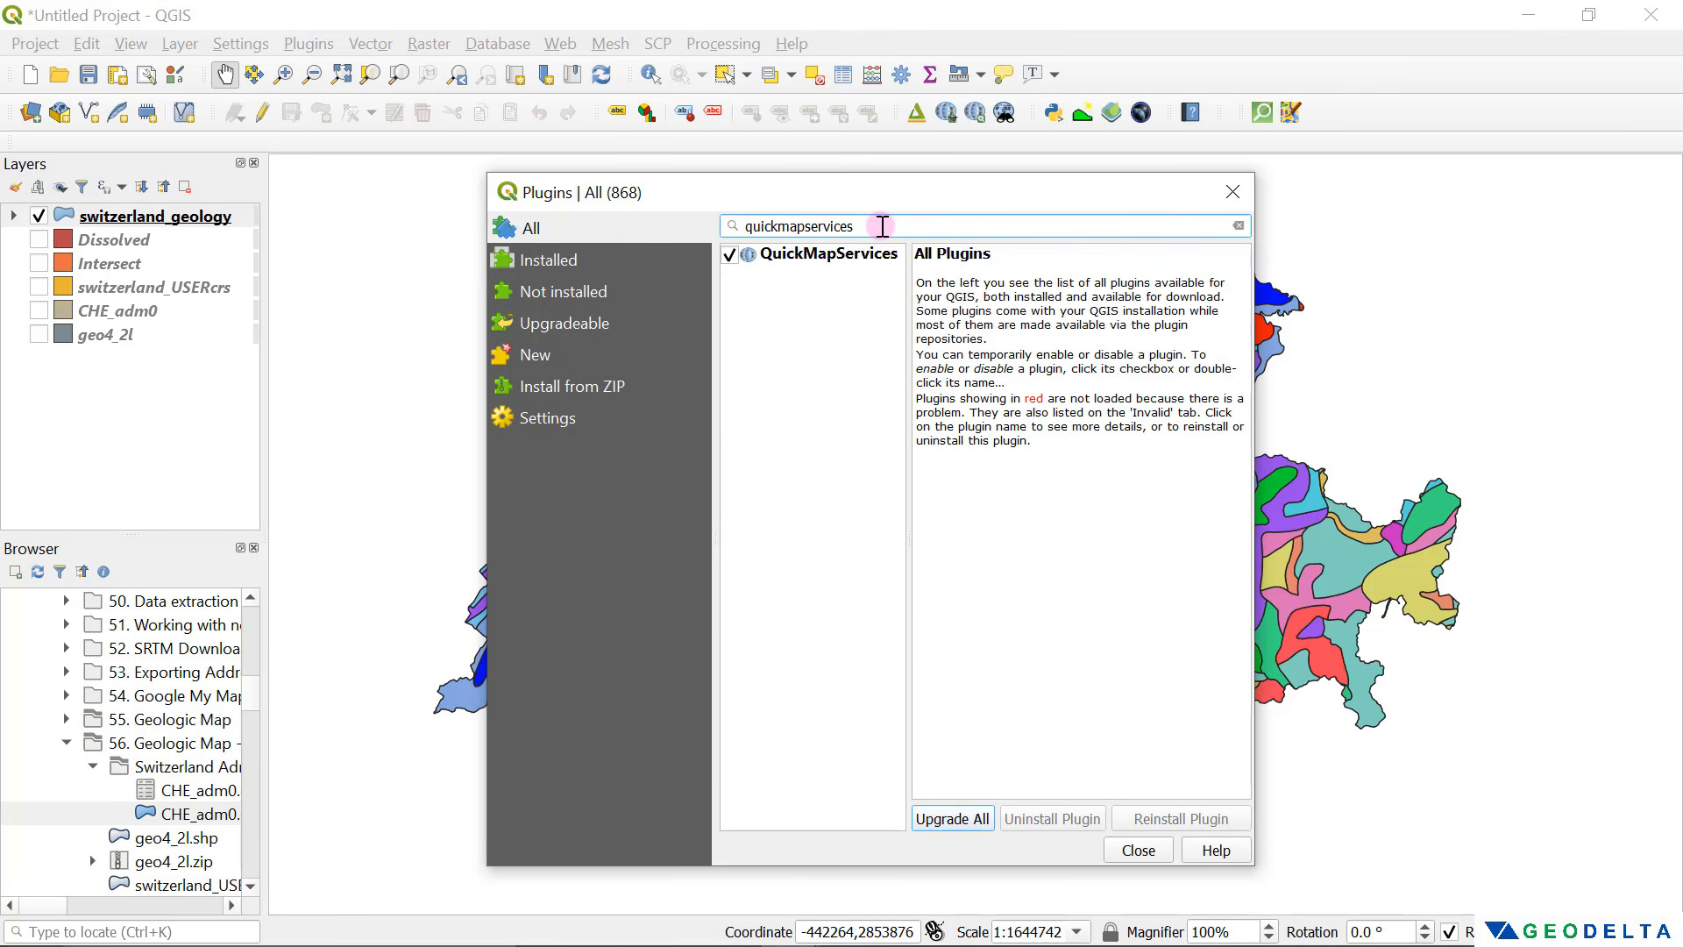
click(840, 256)
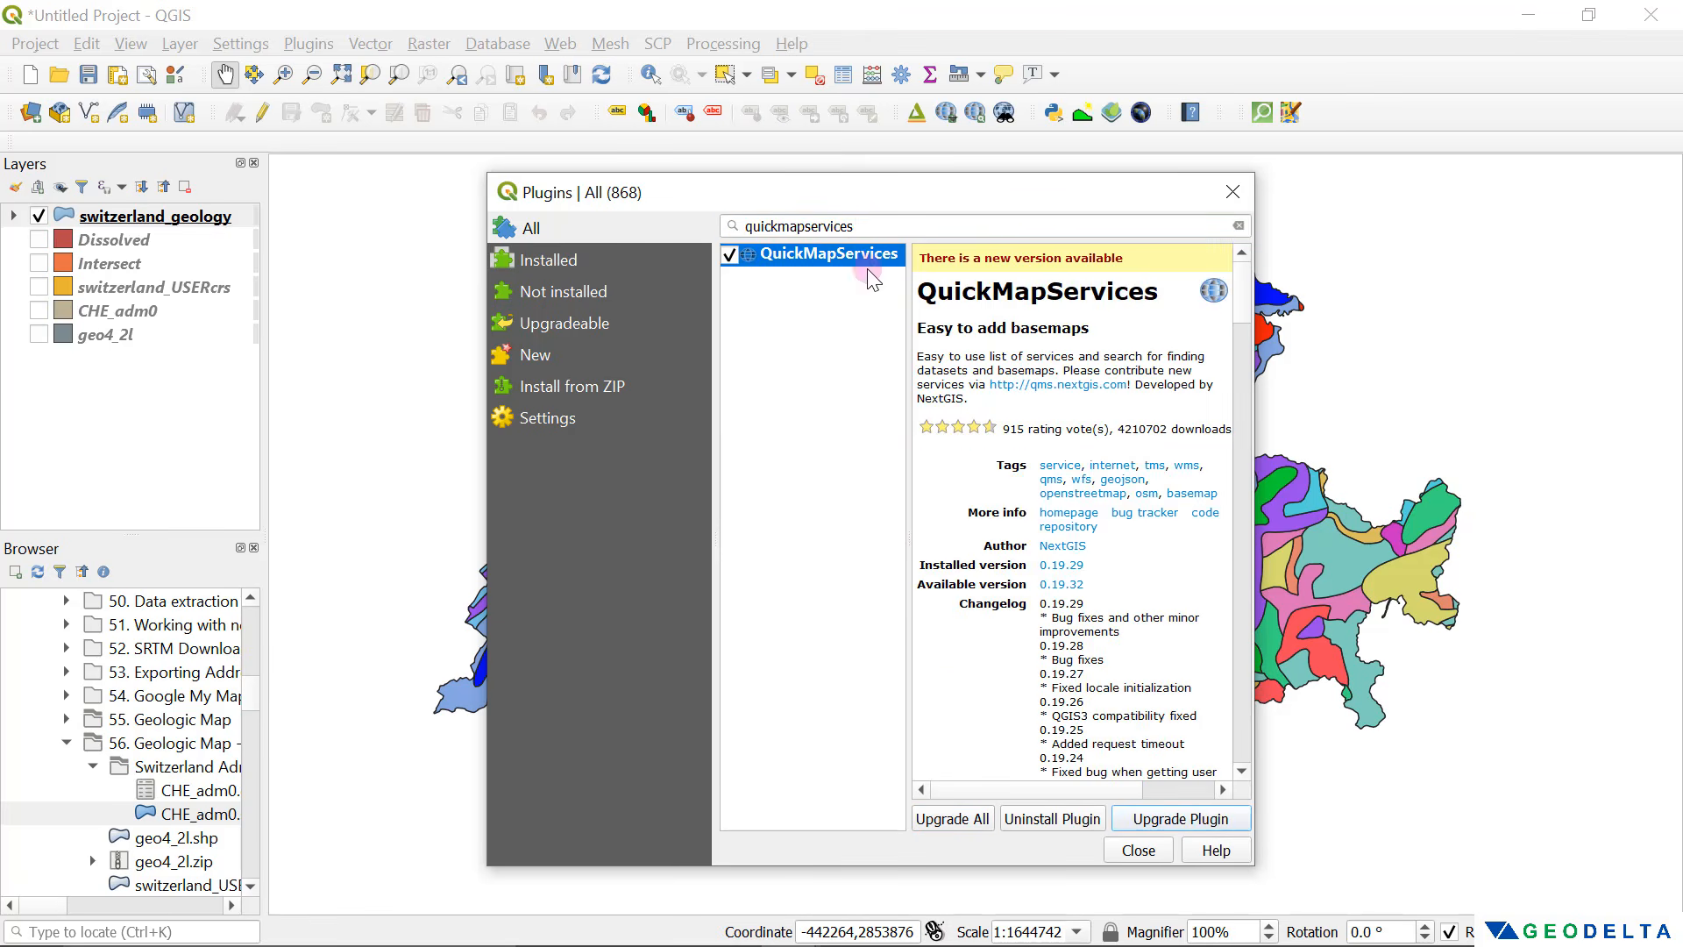
click(1152, 819)
click(1224, 821)
click(1232, 191)
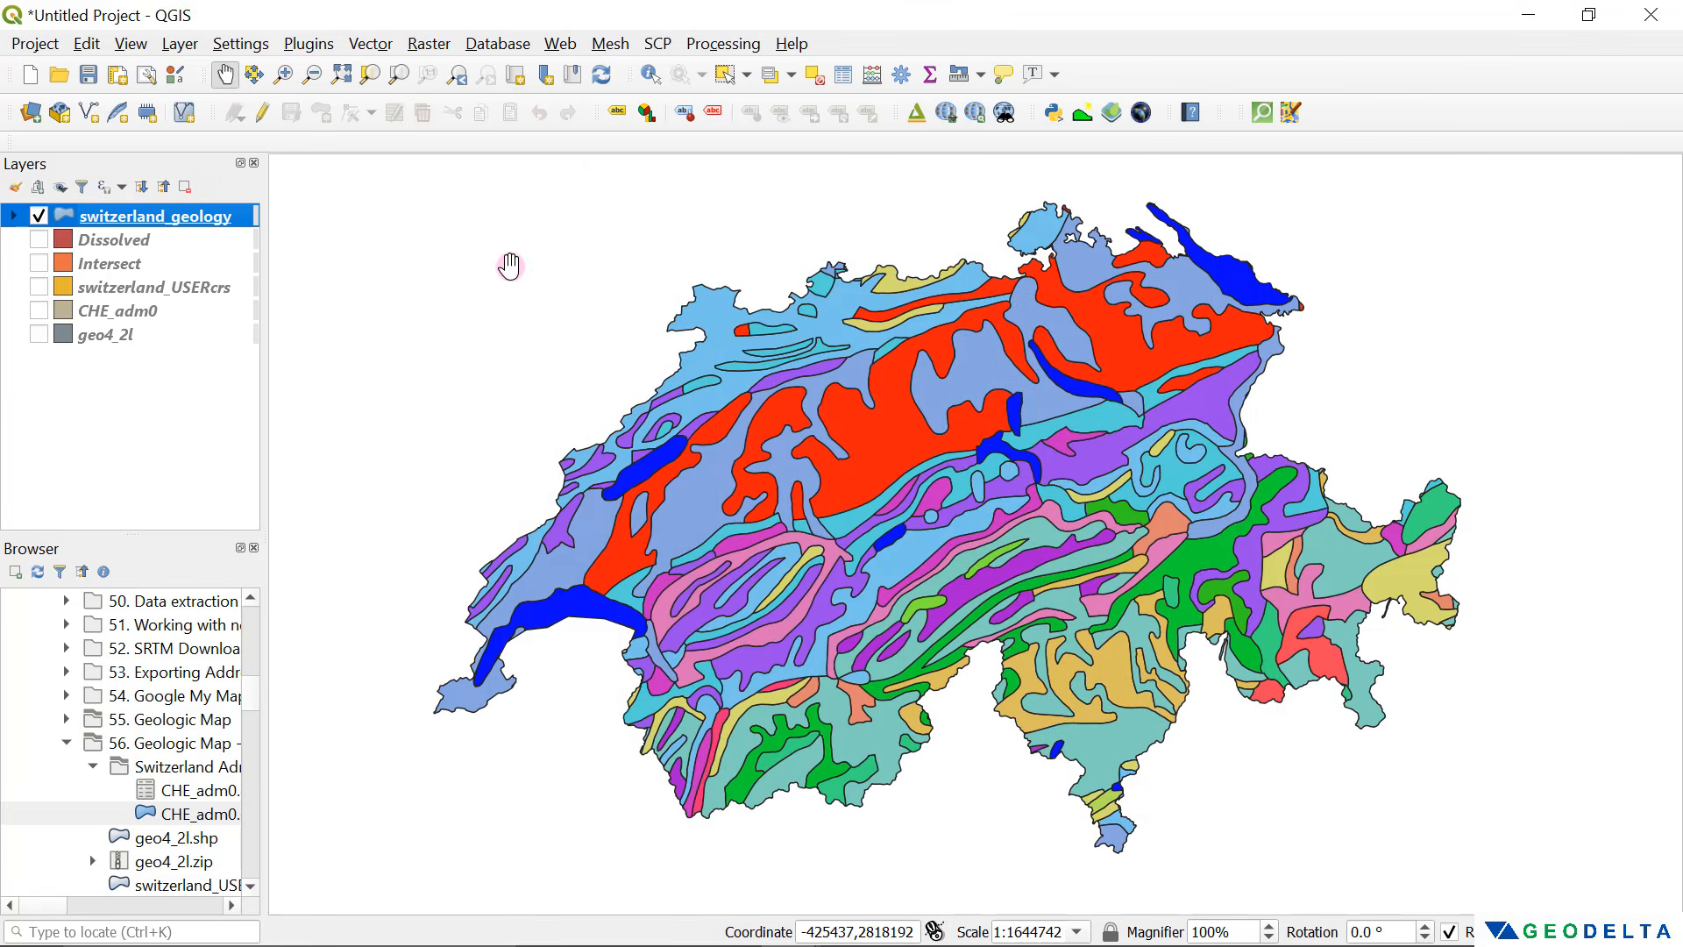
Step: Add the OSM Standard basemap to the project through QuickMapServices
click(385, 44)
mouse_move(457, 48)
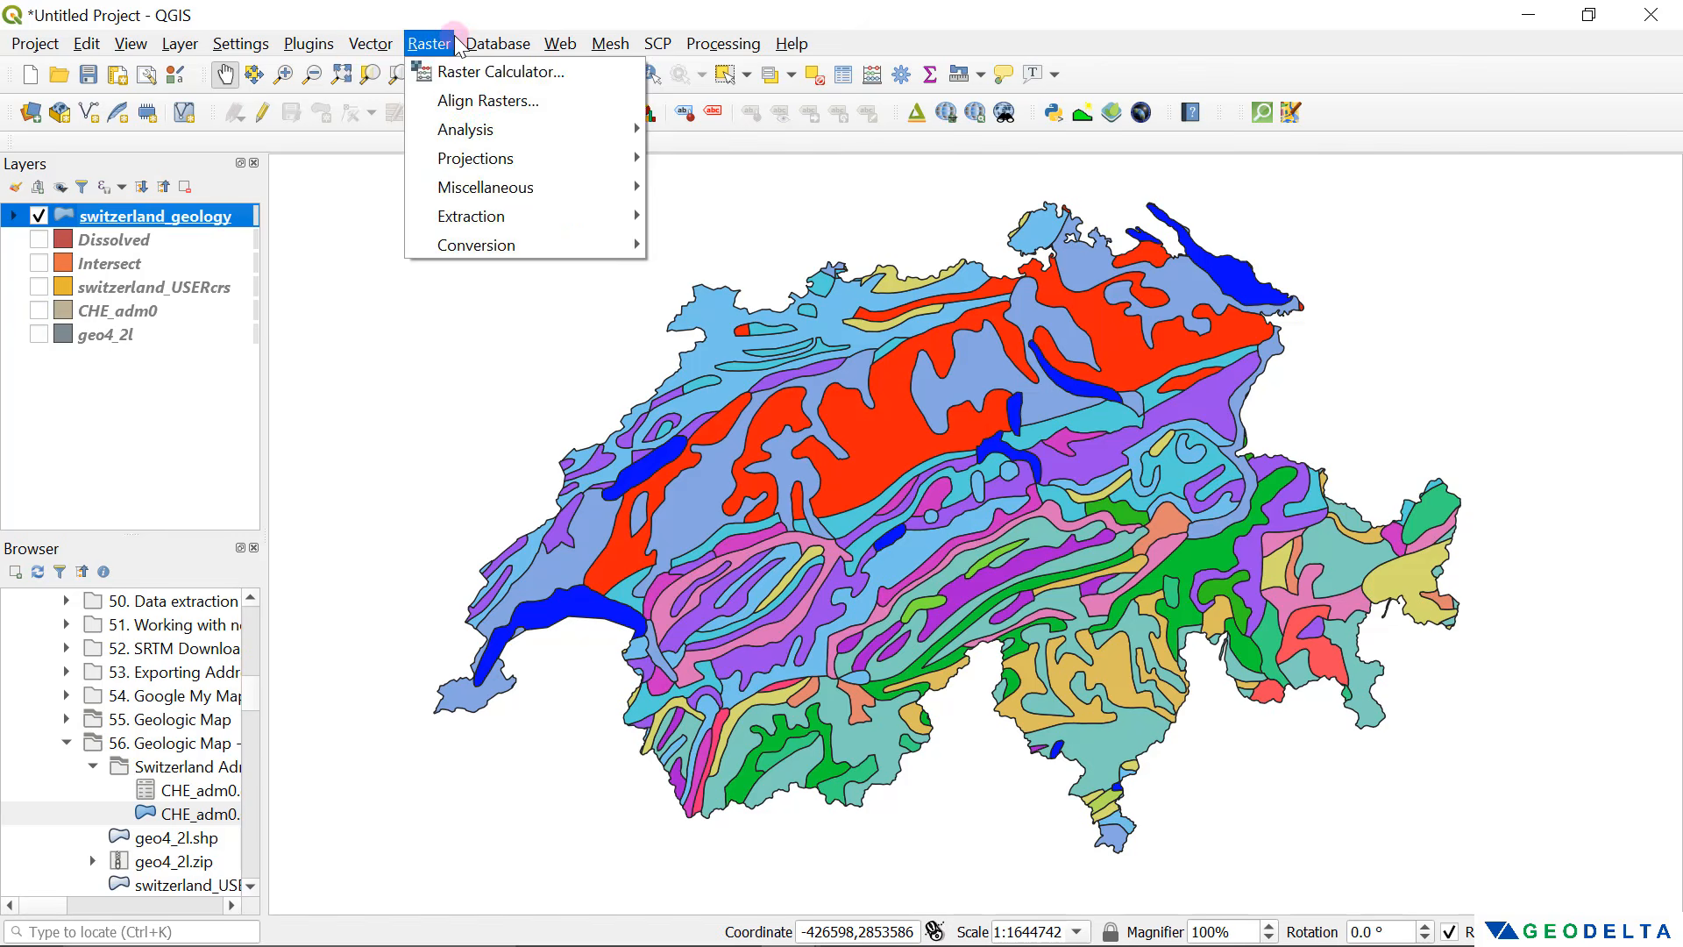
mouse_move(558, 46)
mouse_move(616, 156)
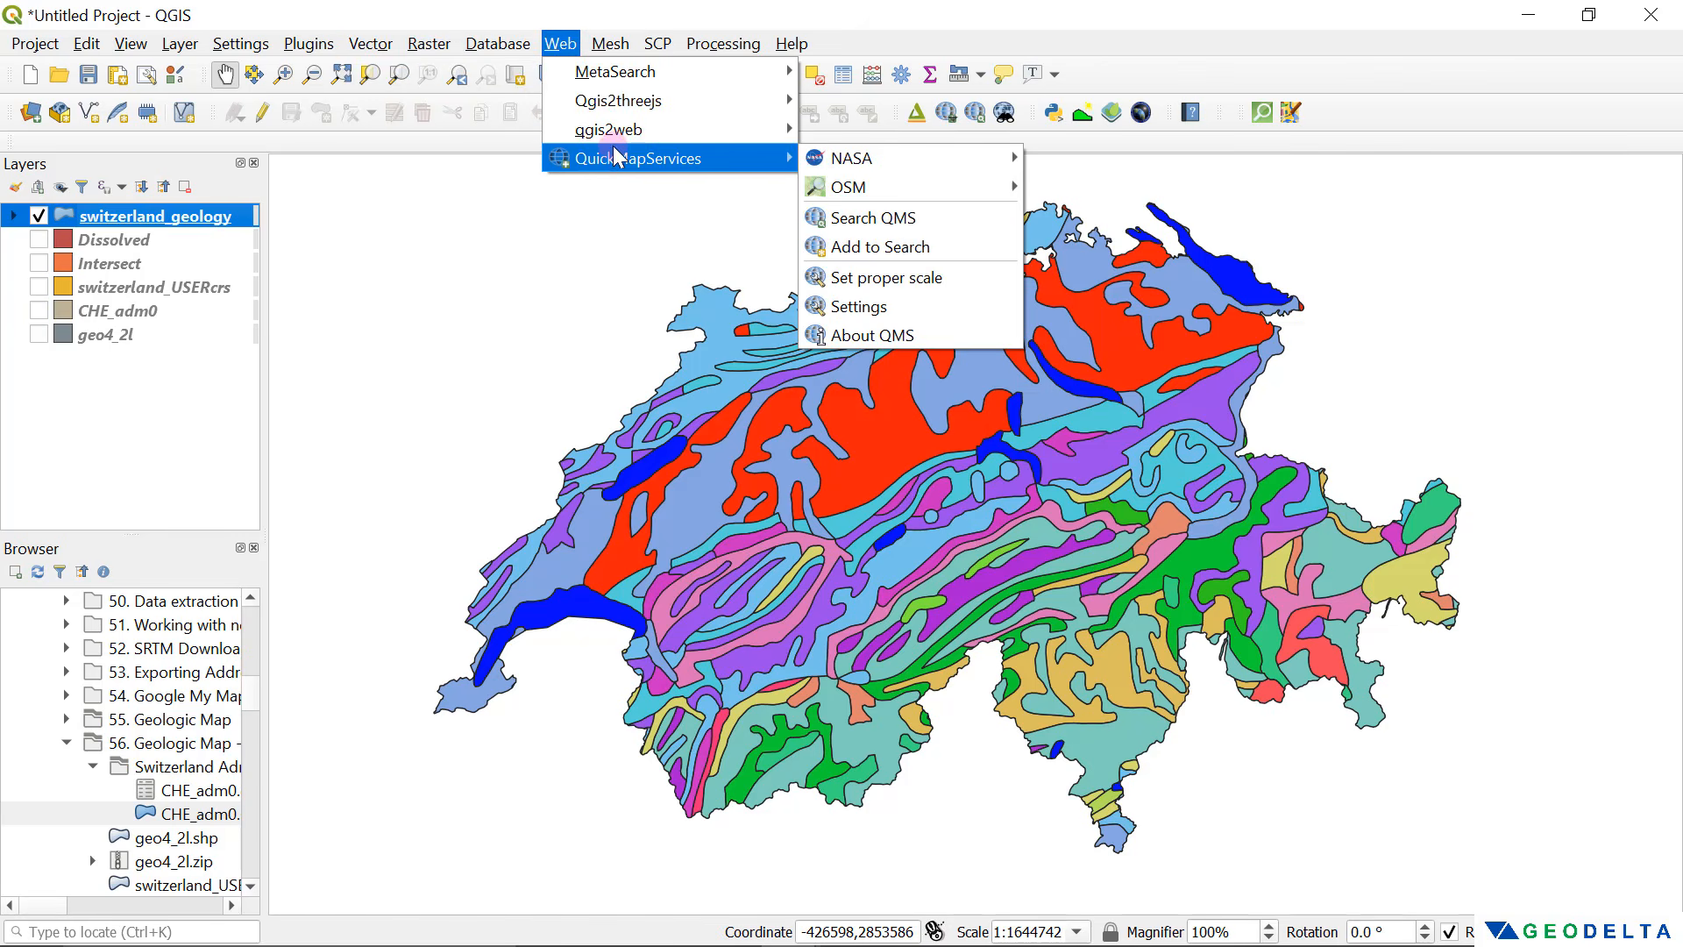
mouse_move(890, 188)
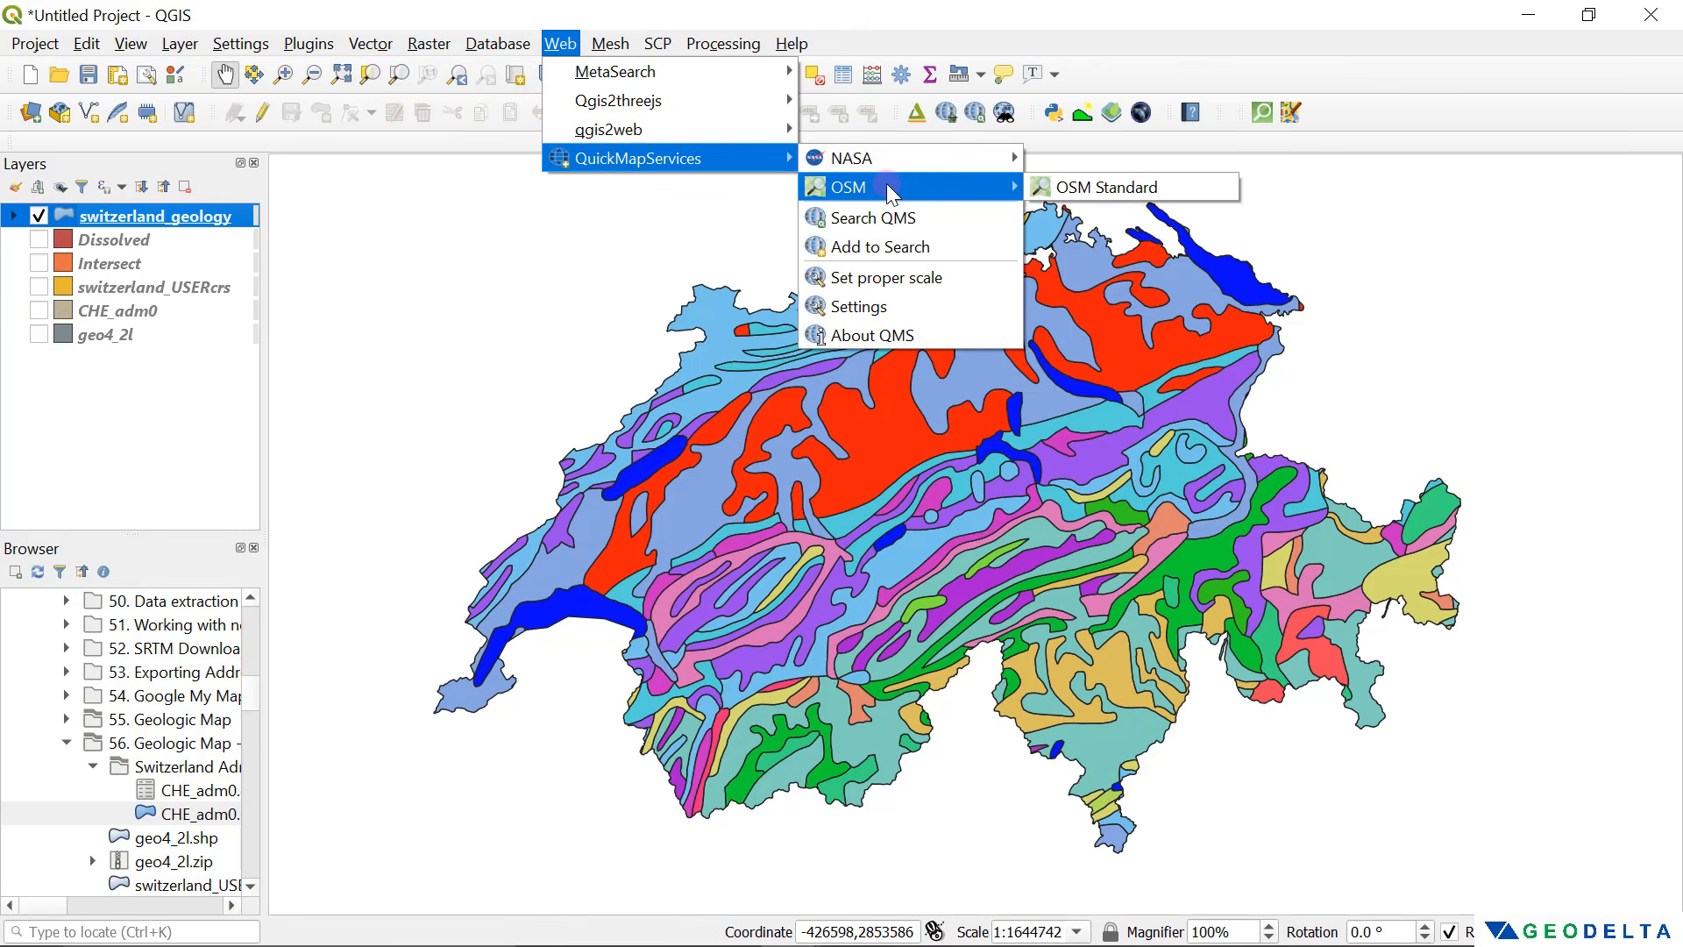
click(1103, 191)
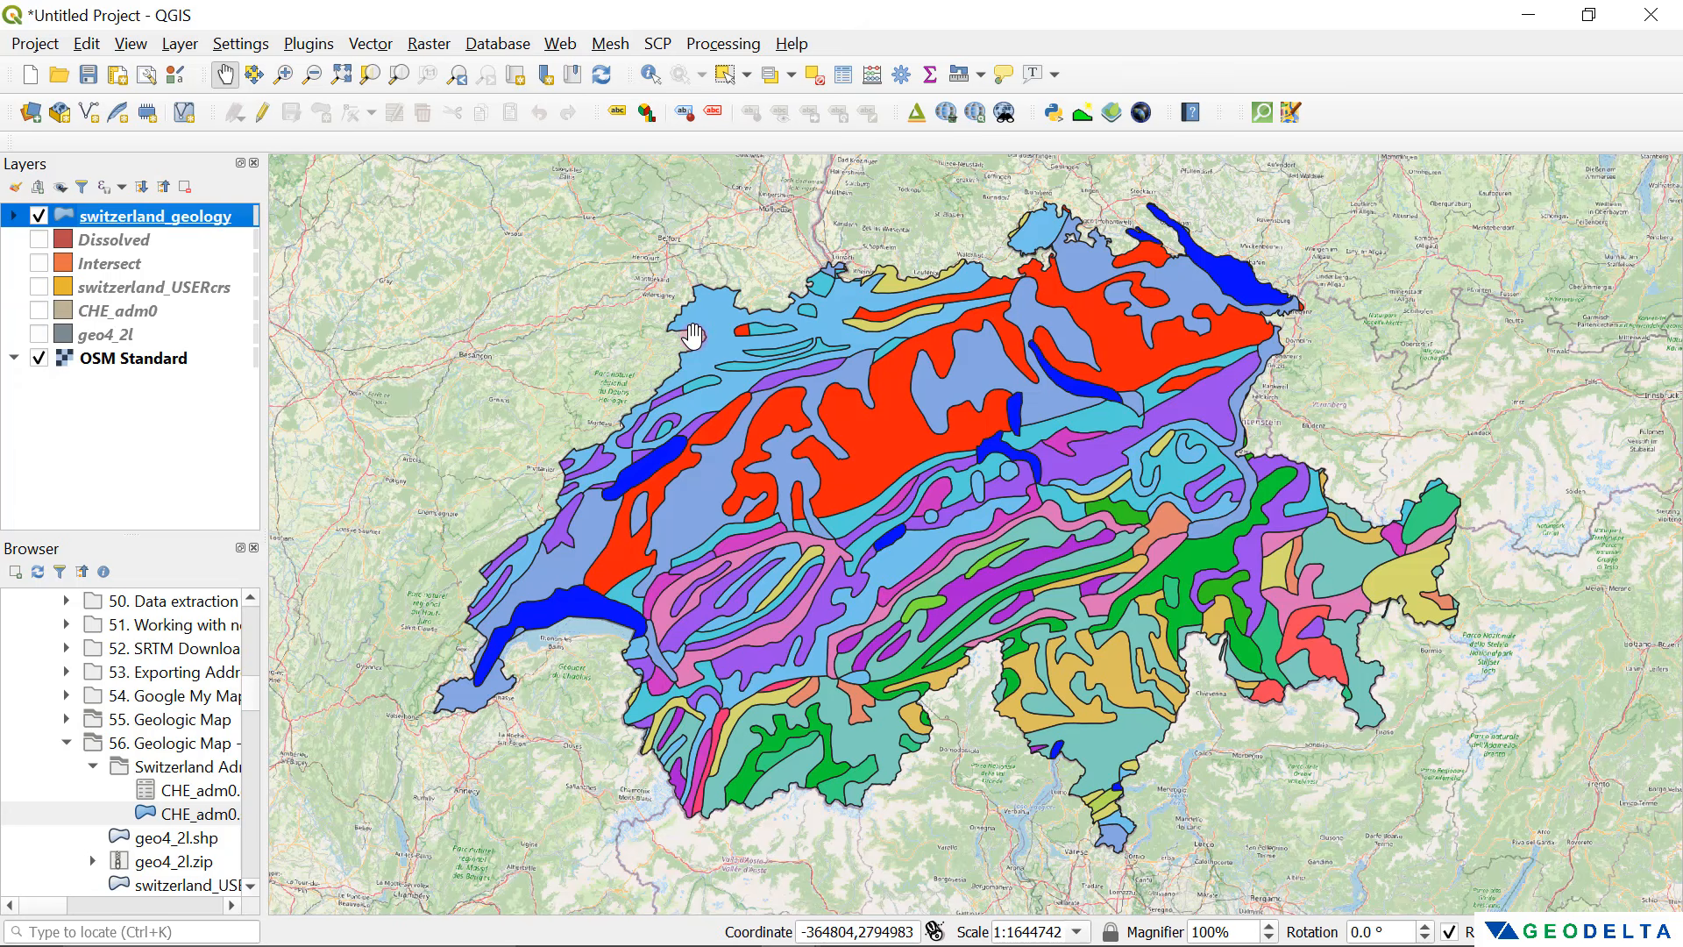
Step: Lower the global opacity of the OSM Standard layer slightly below 100% and apply it
right_click(125, 364)
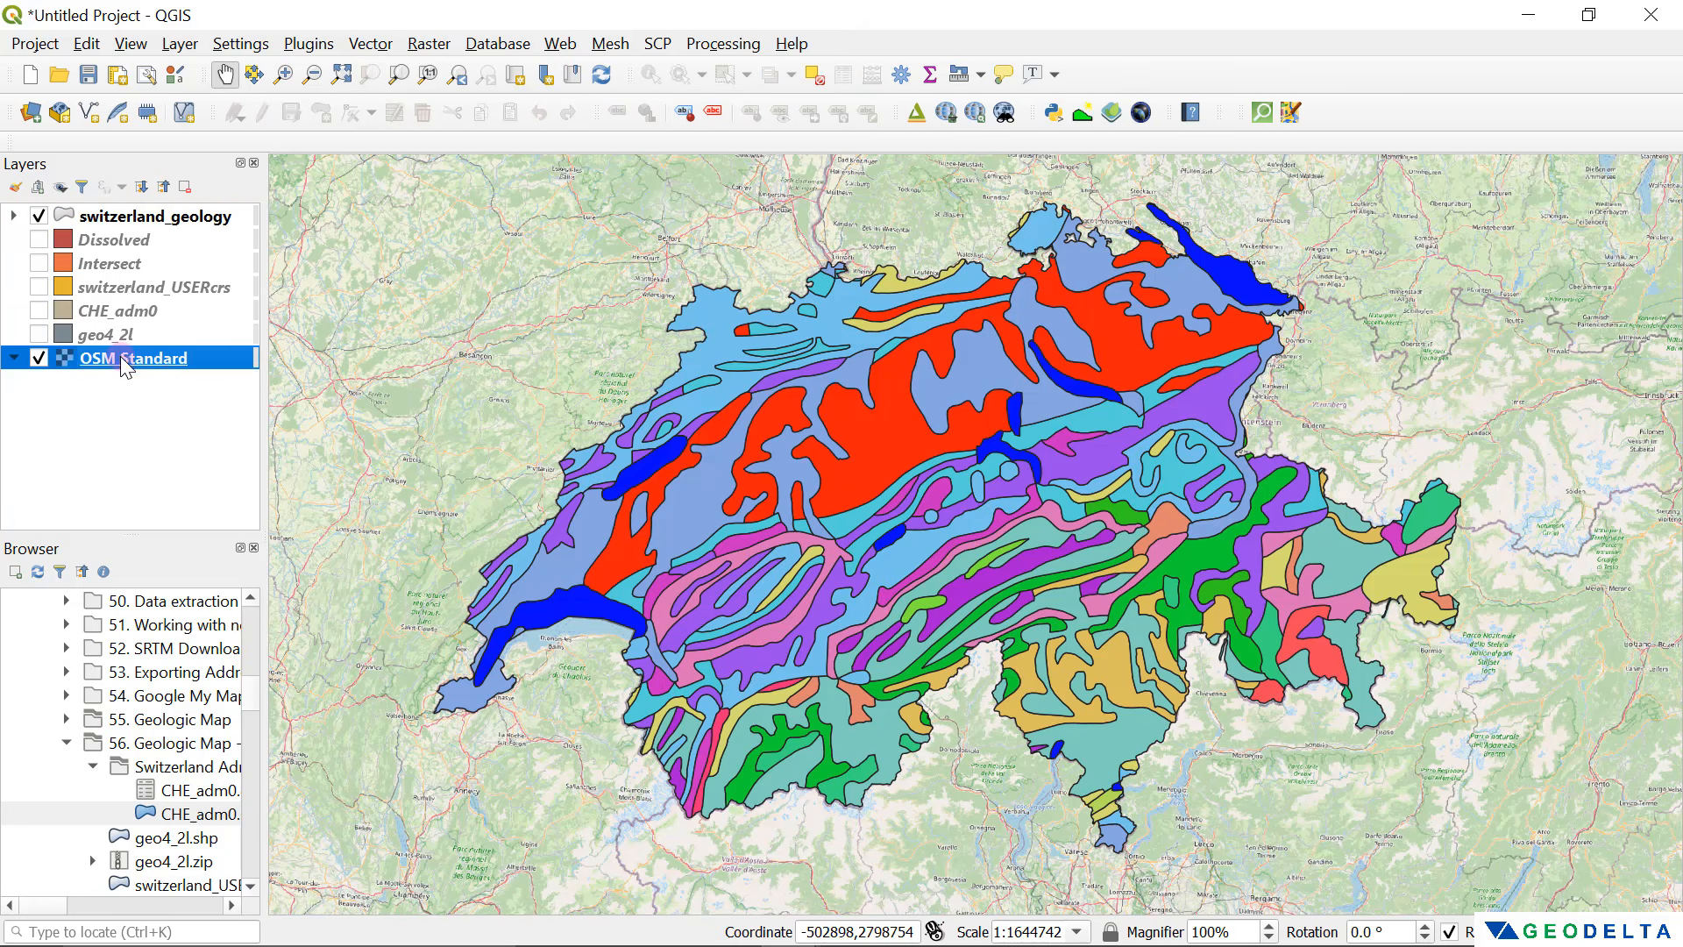
click(299, 783)
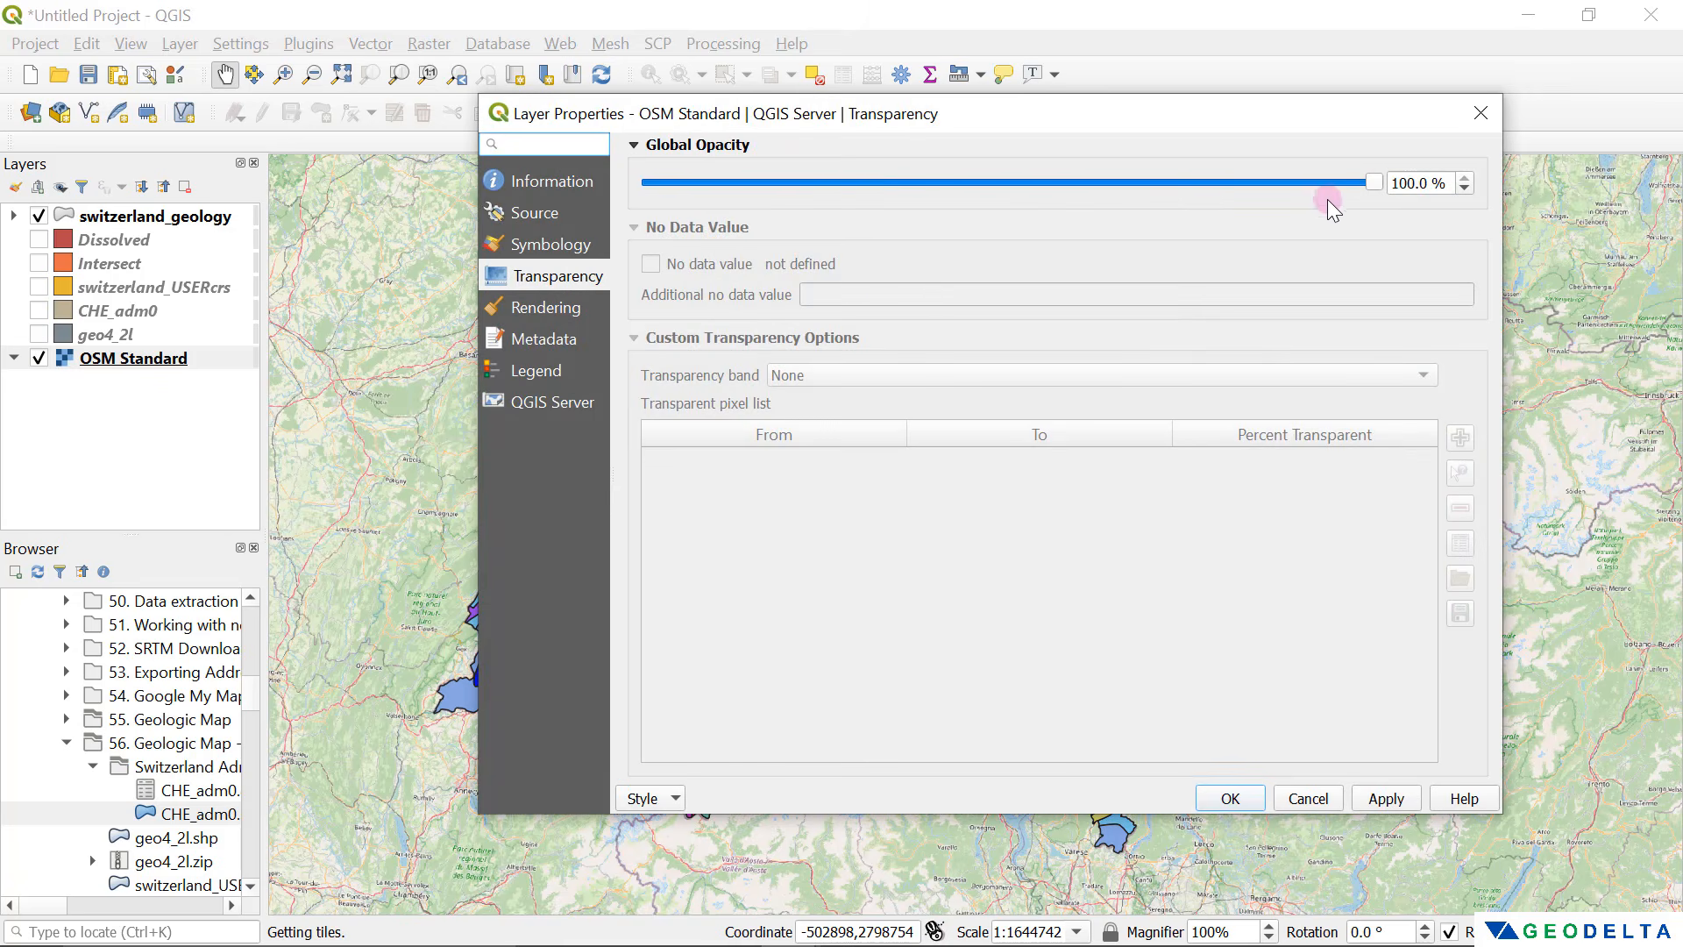
drag(1375, 185, 1301, 175)
click(1231, 799)
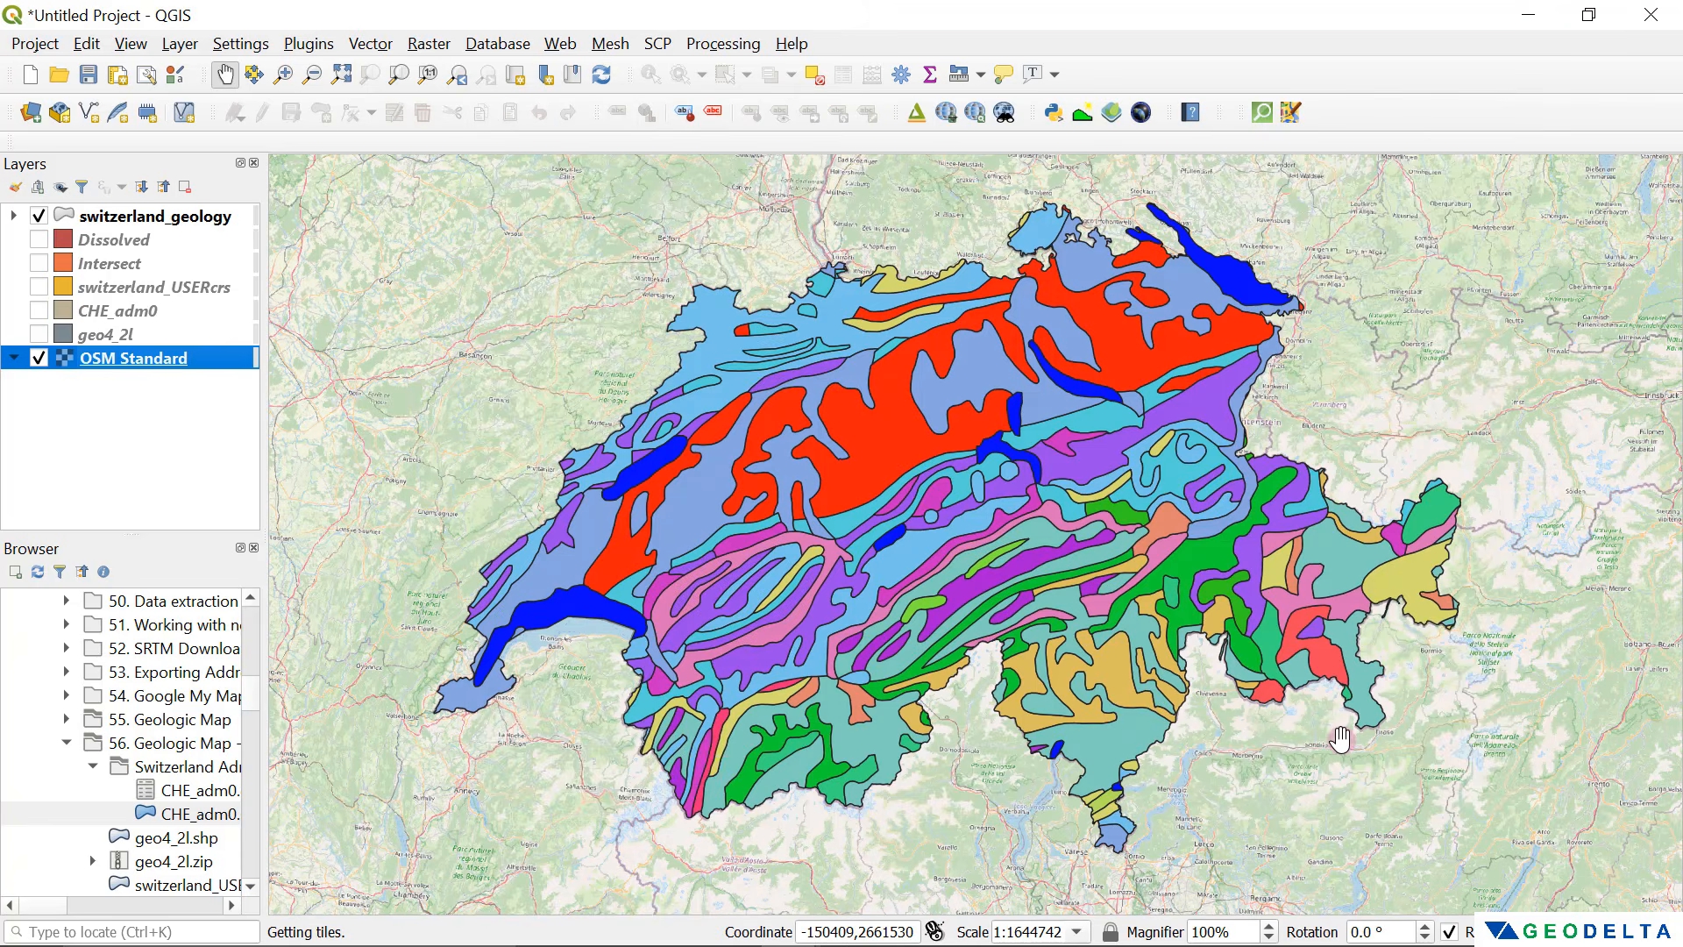
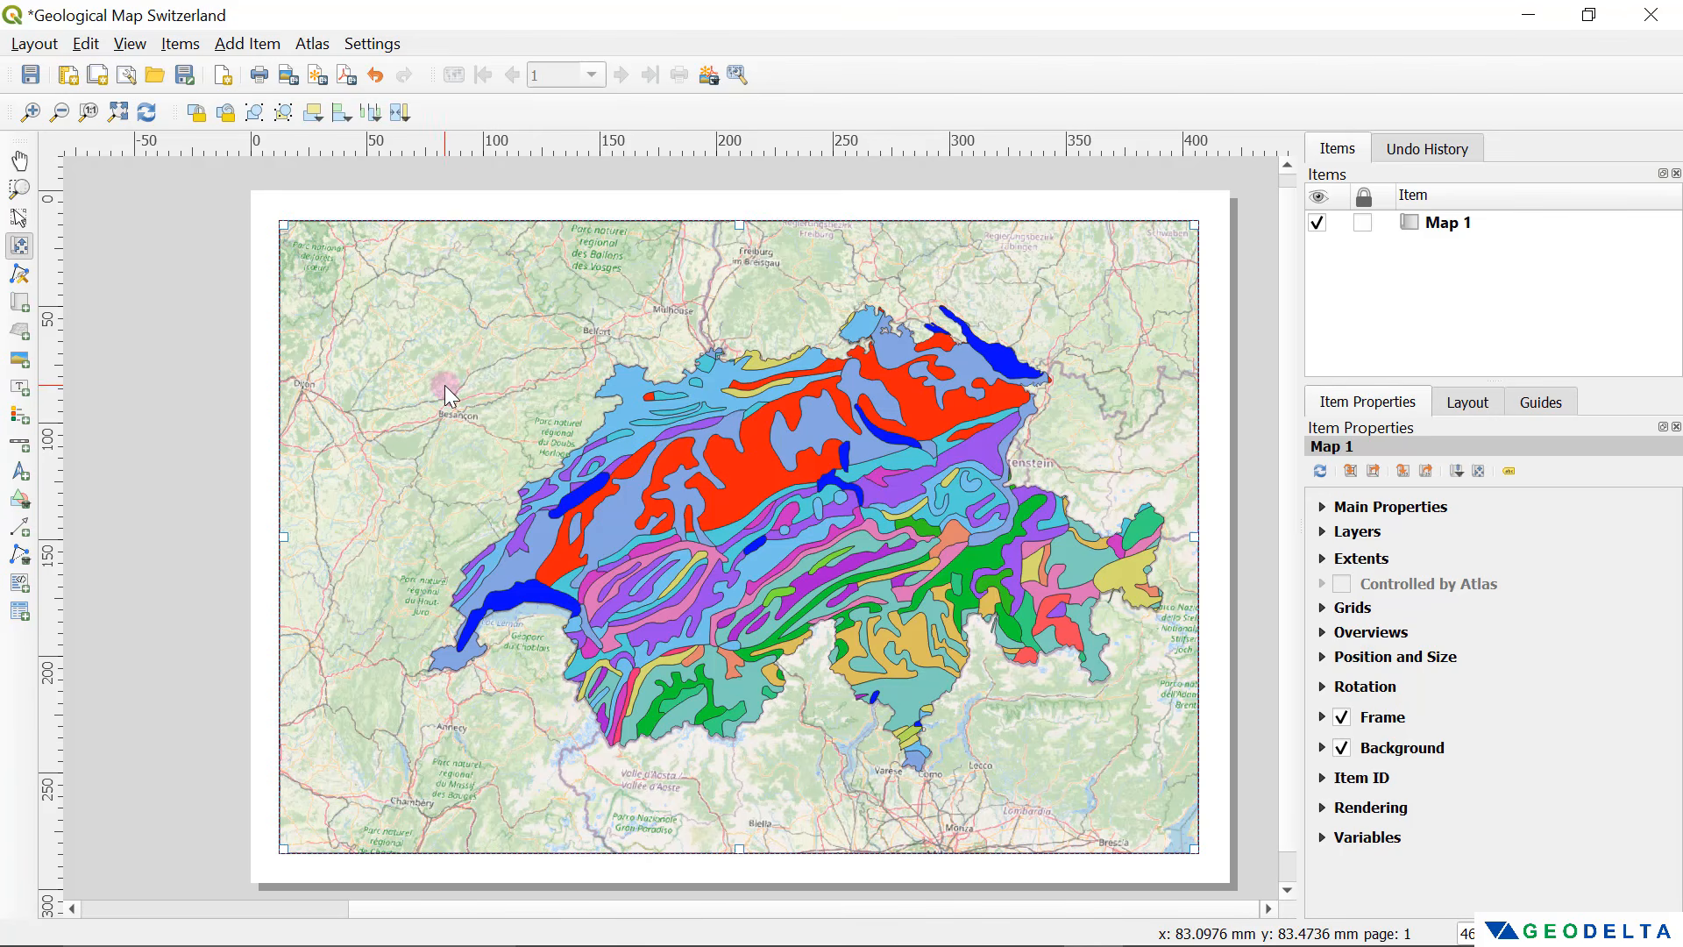
Step: Place a tall, narrow legend on the west side of the map, starting about 20 mm across and 31 mm down the page
click(26, 424)
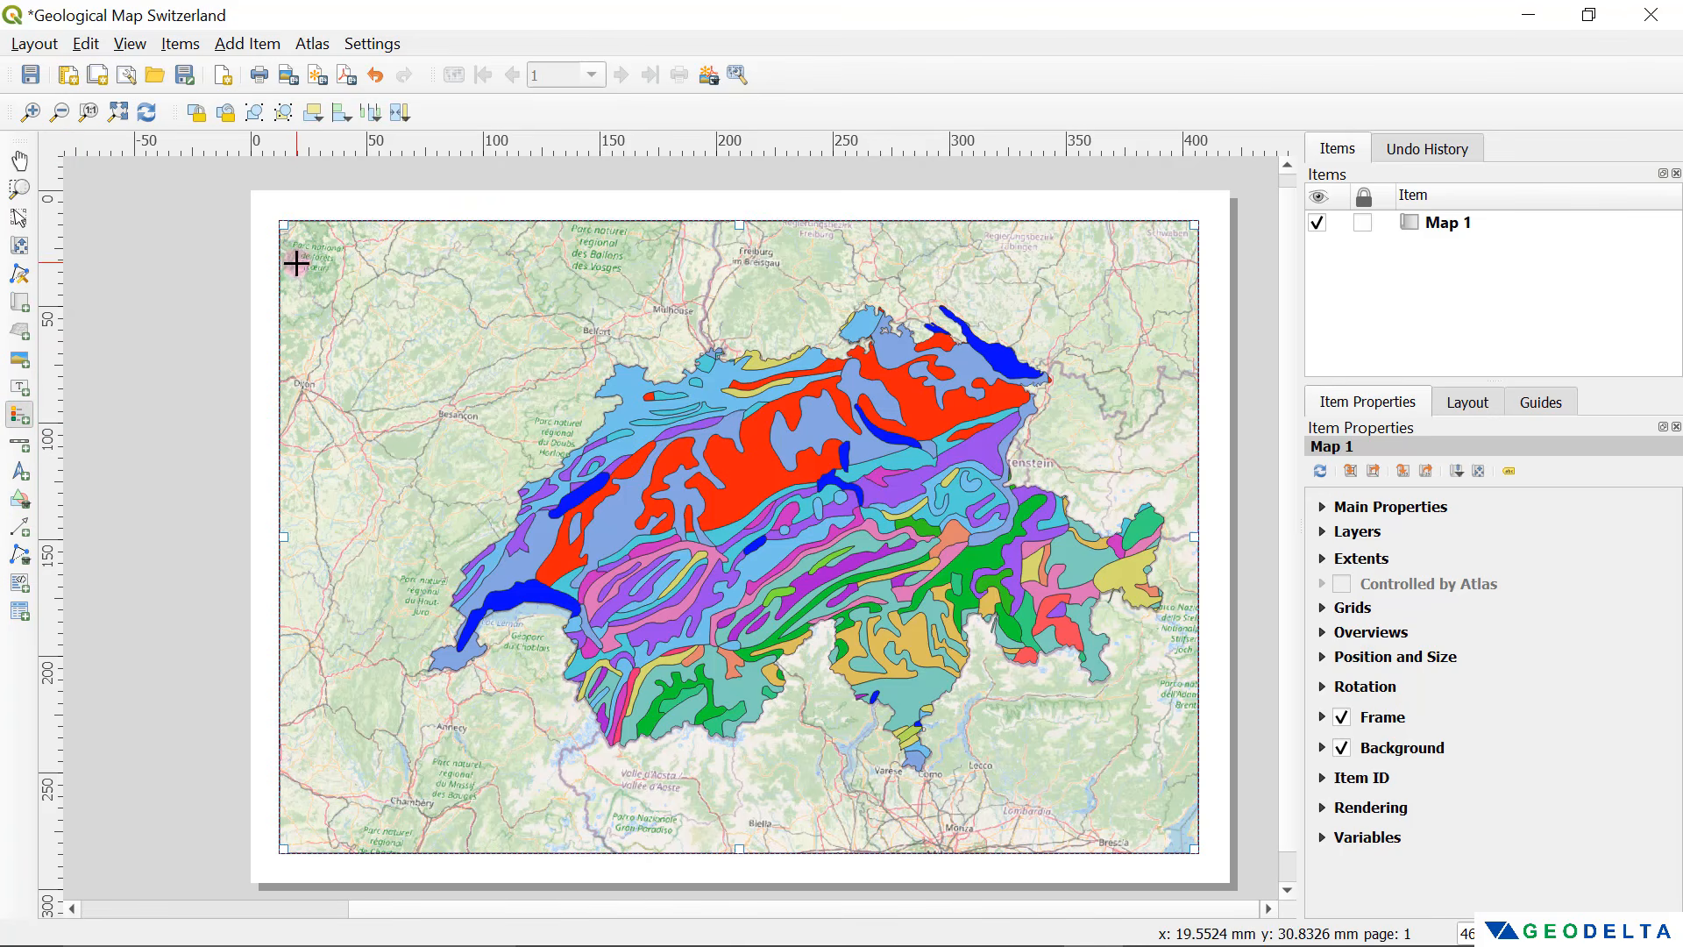
drag(297, 262, 409, 837)
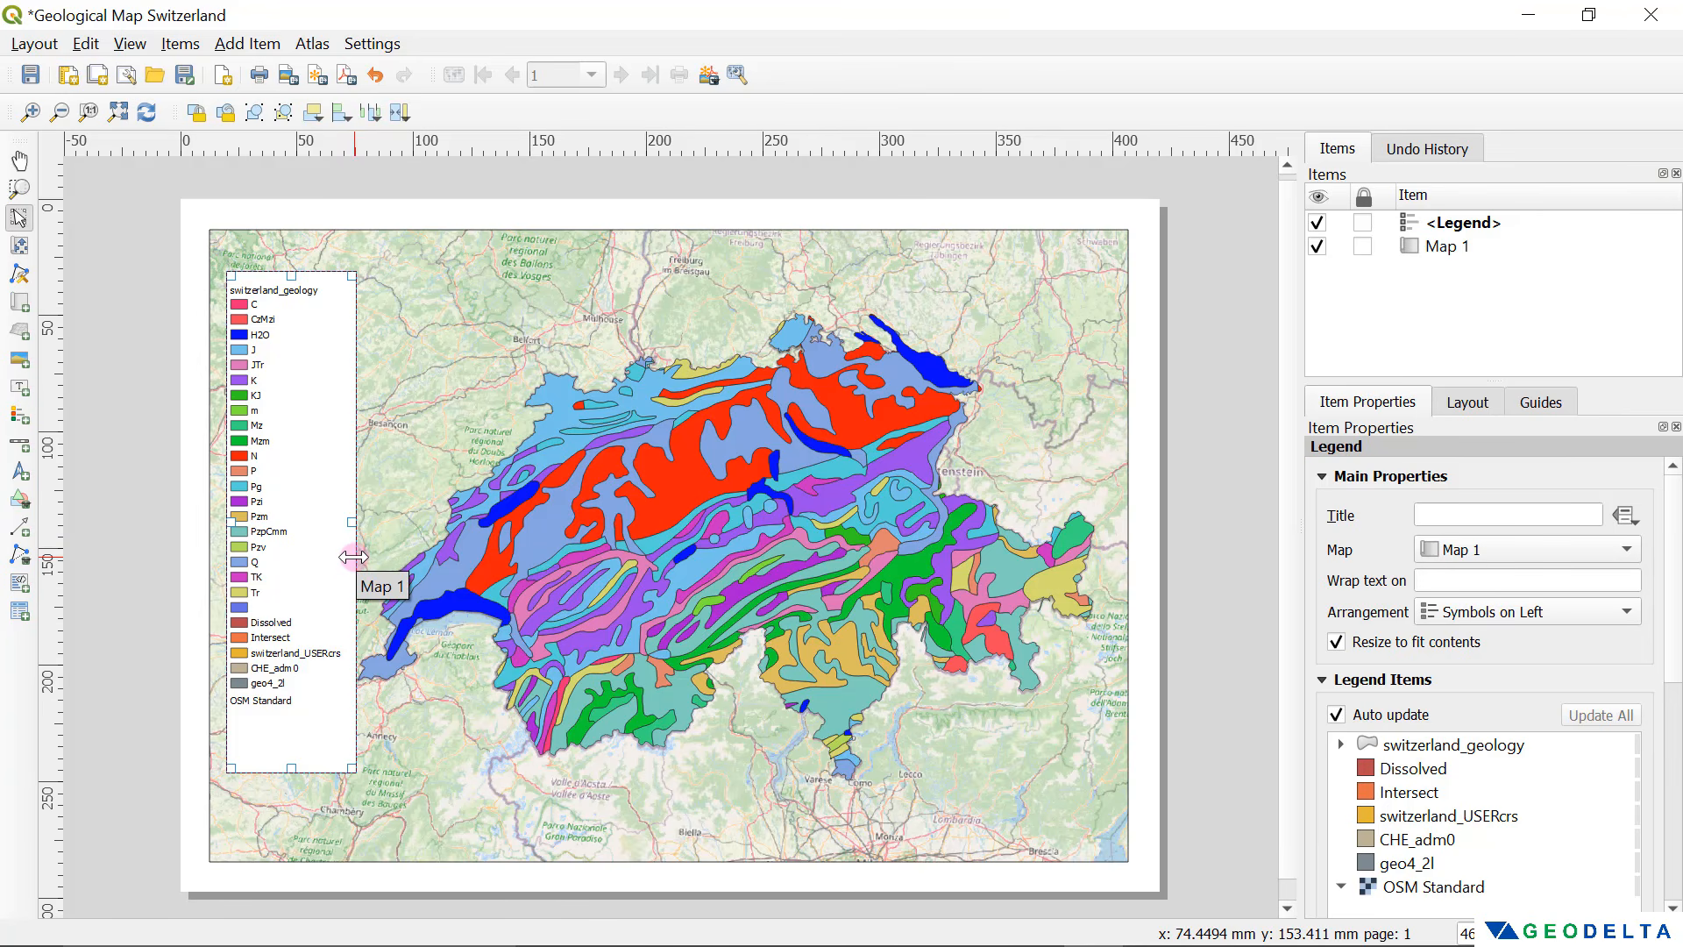
scroll(271, 440, up, 3)
scroll(262, 439, down, 3)
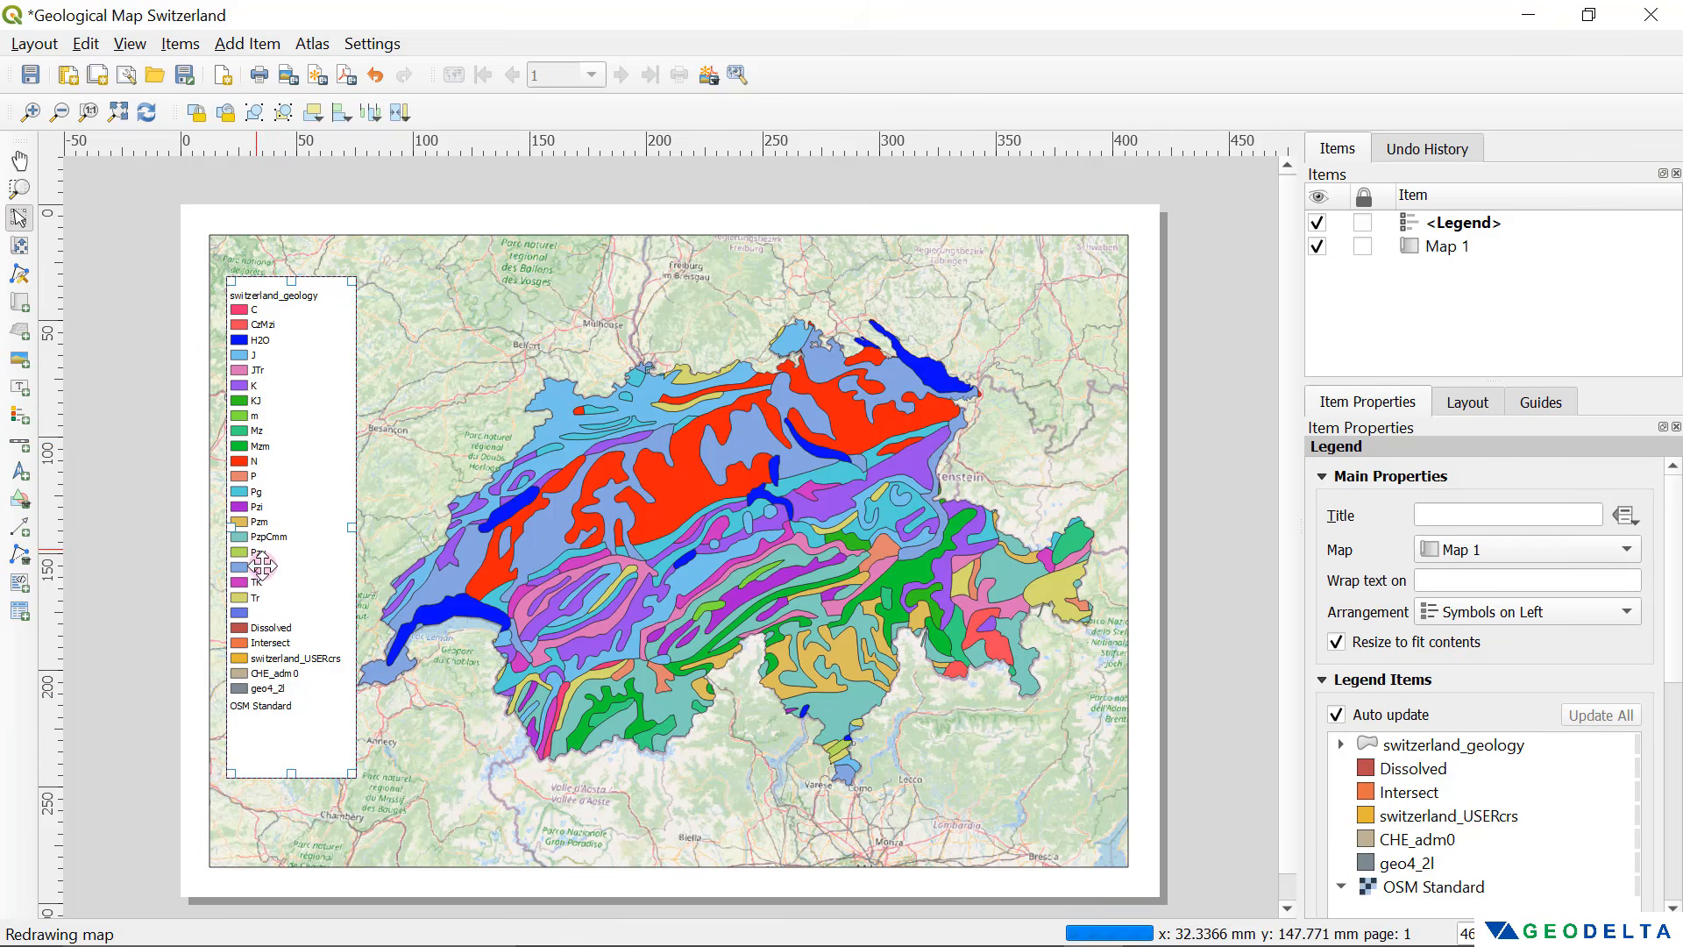
scroll(255, 695, up, 3)
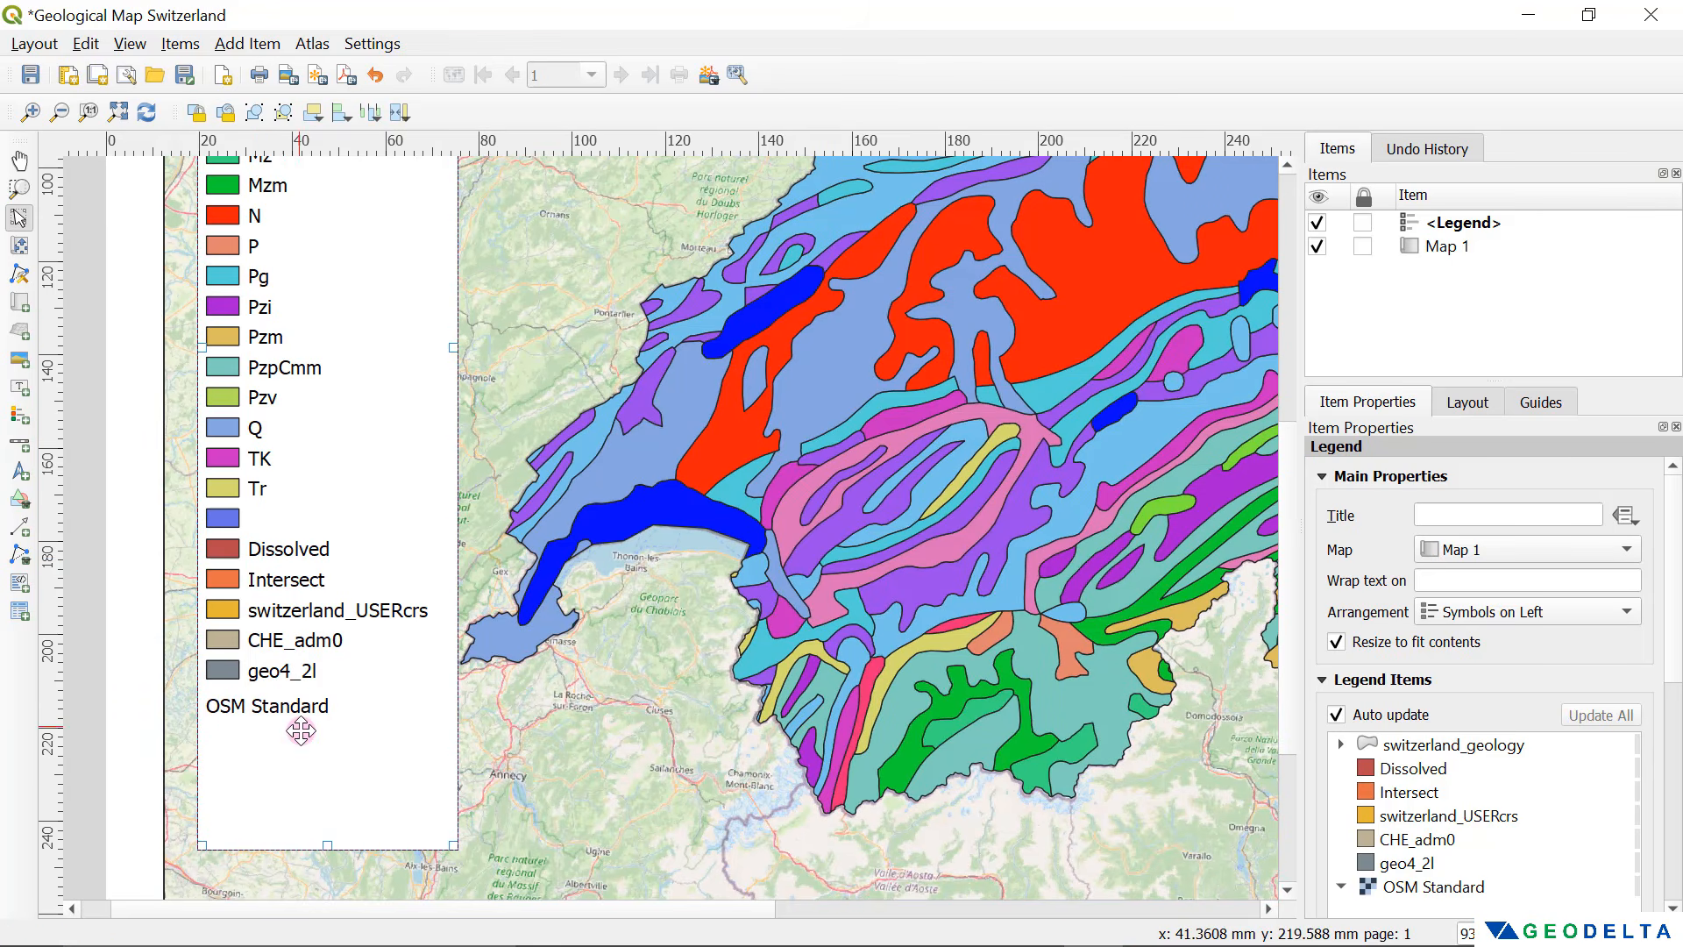
scroll(301, 693, down, 3)
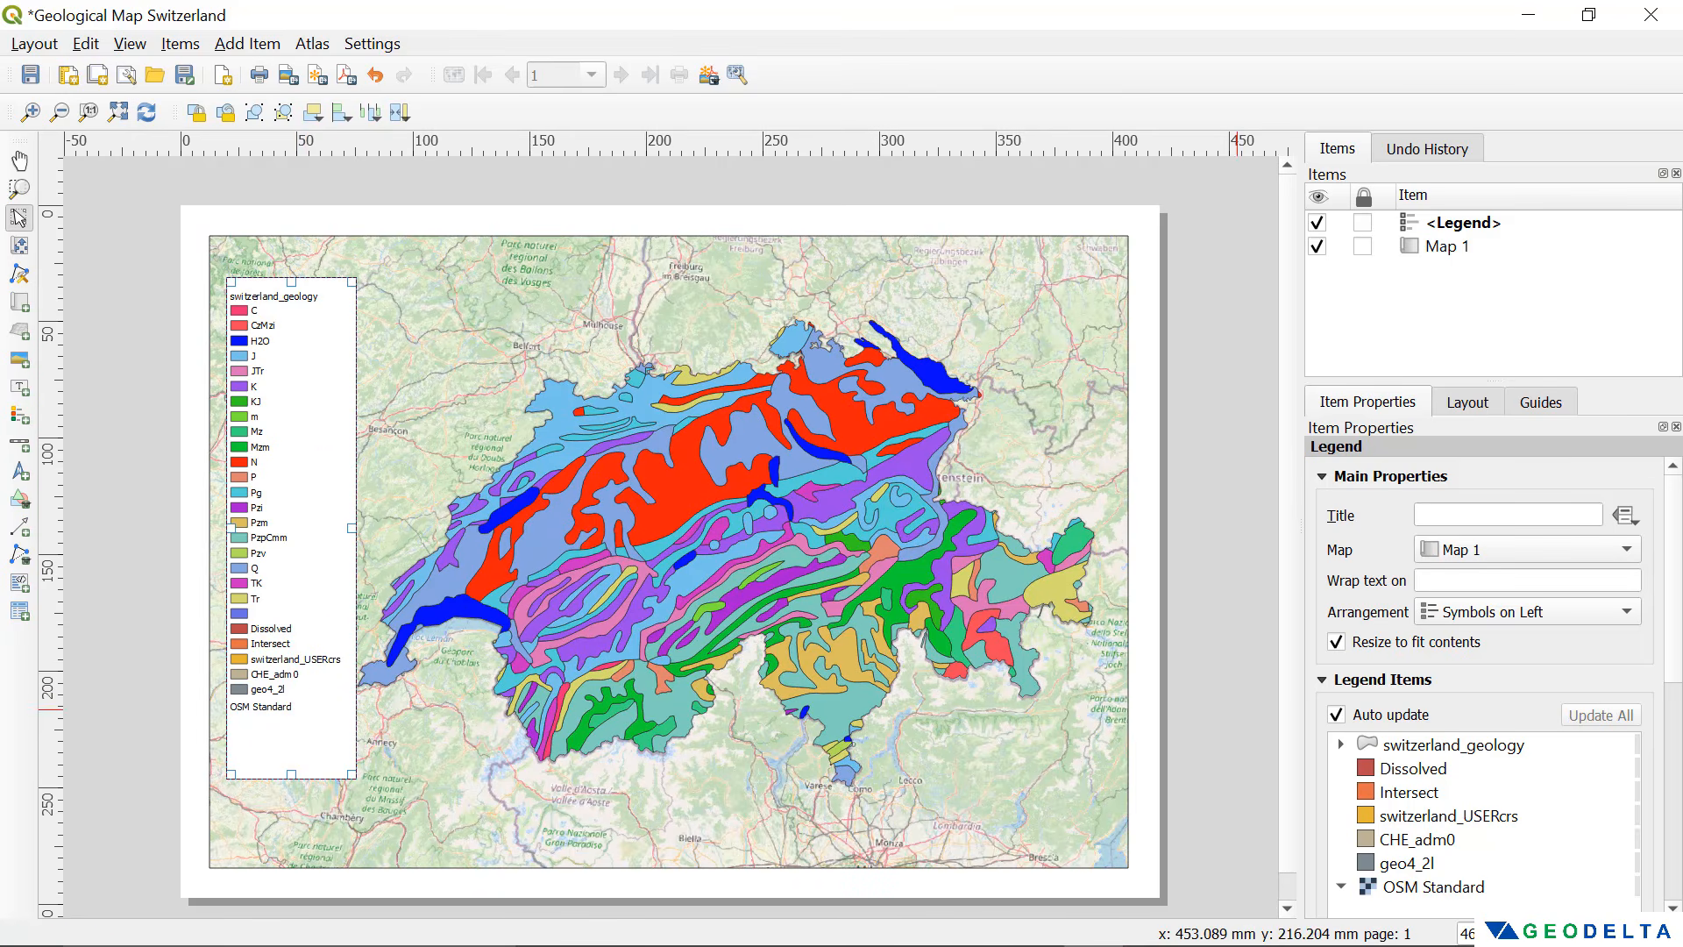
Step: Open the legend's item properties and turn off auto update for its legend items
right_click(308, 455)
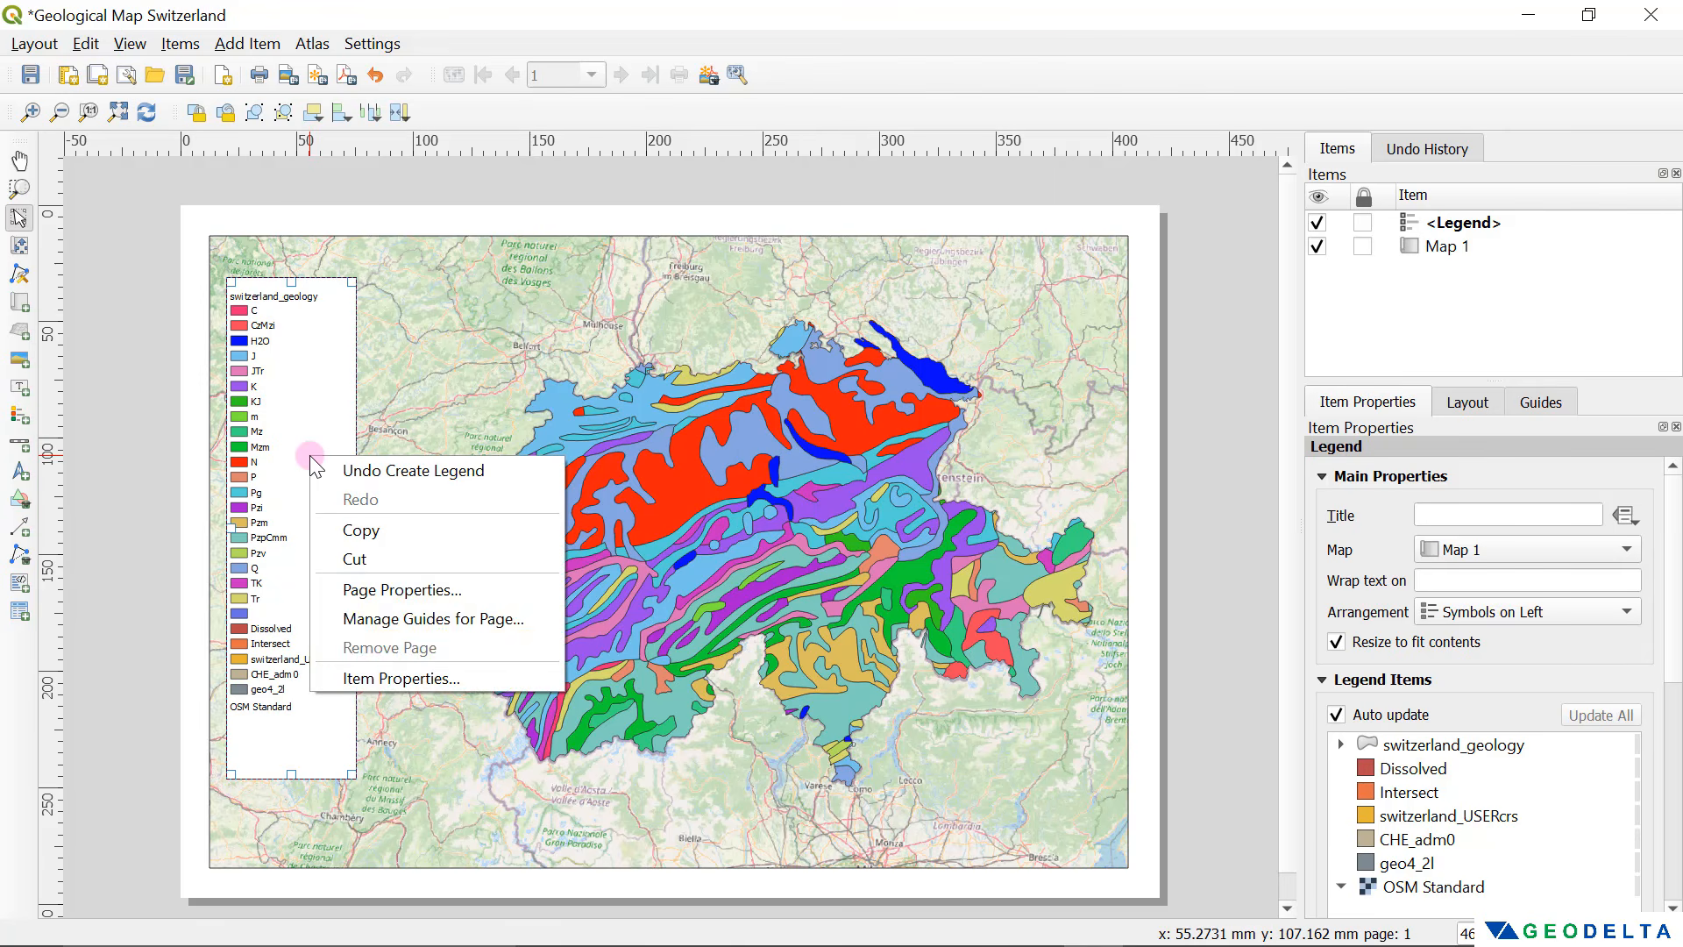
click(376, 677)
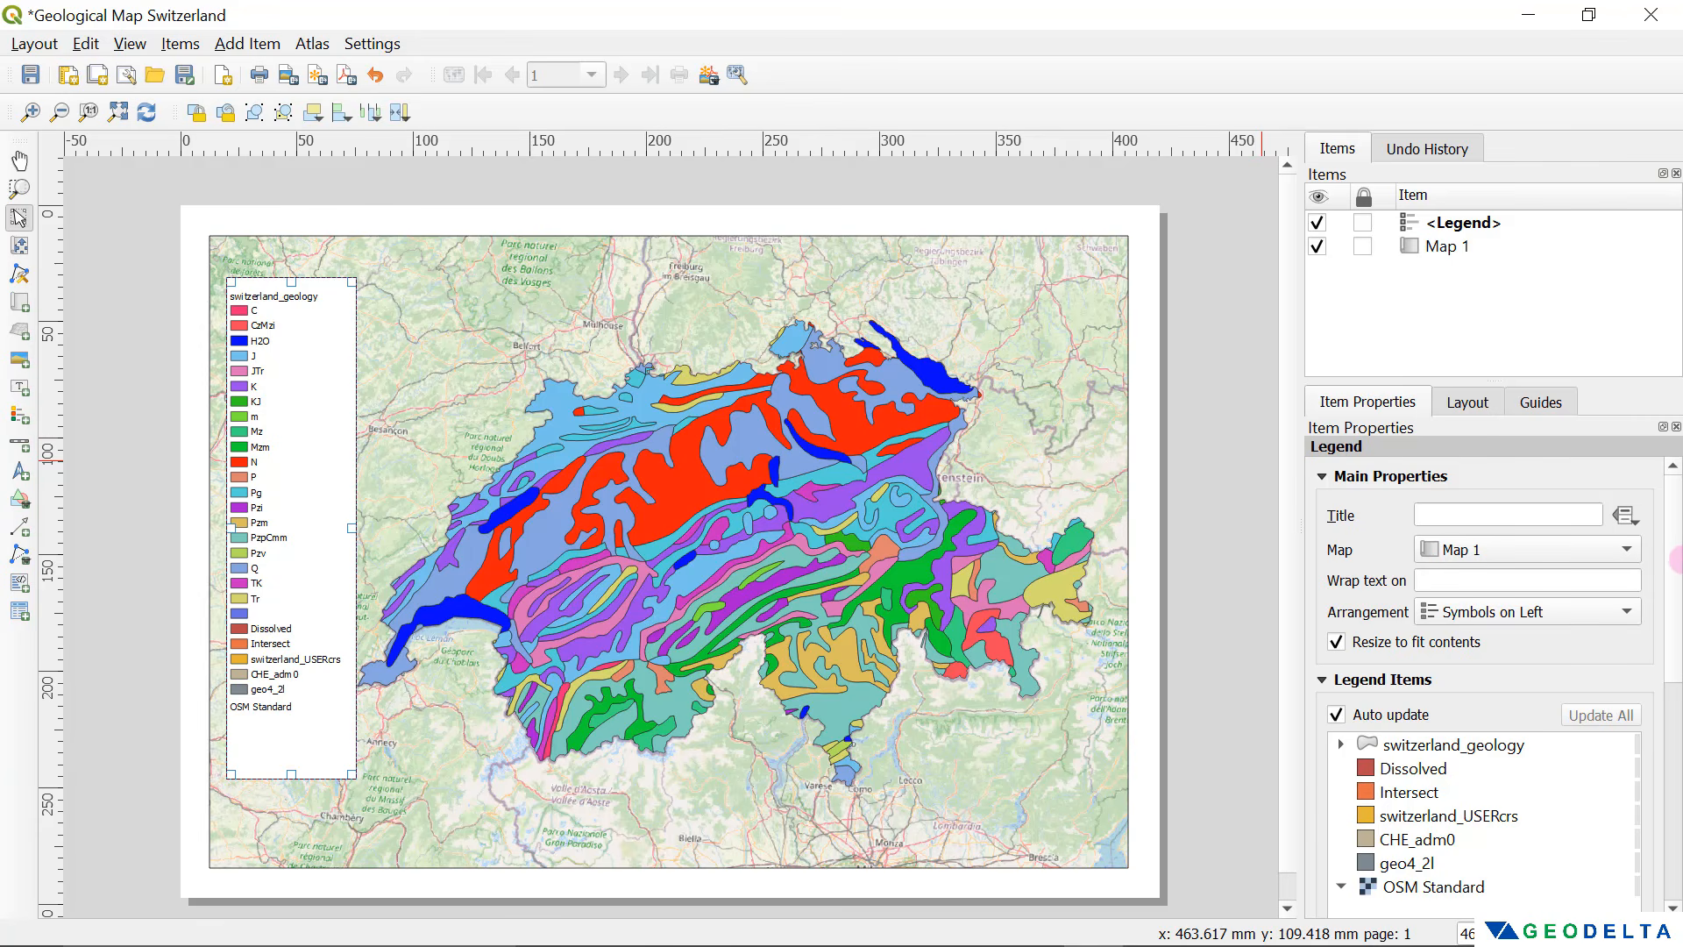
drag(1675, 566, 1676, 638)
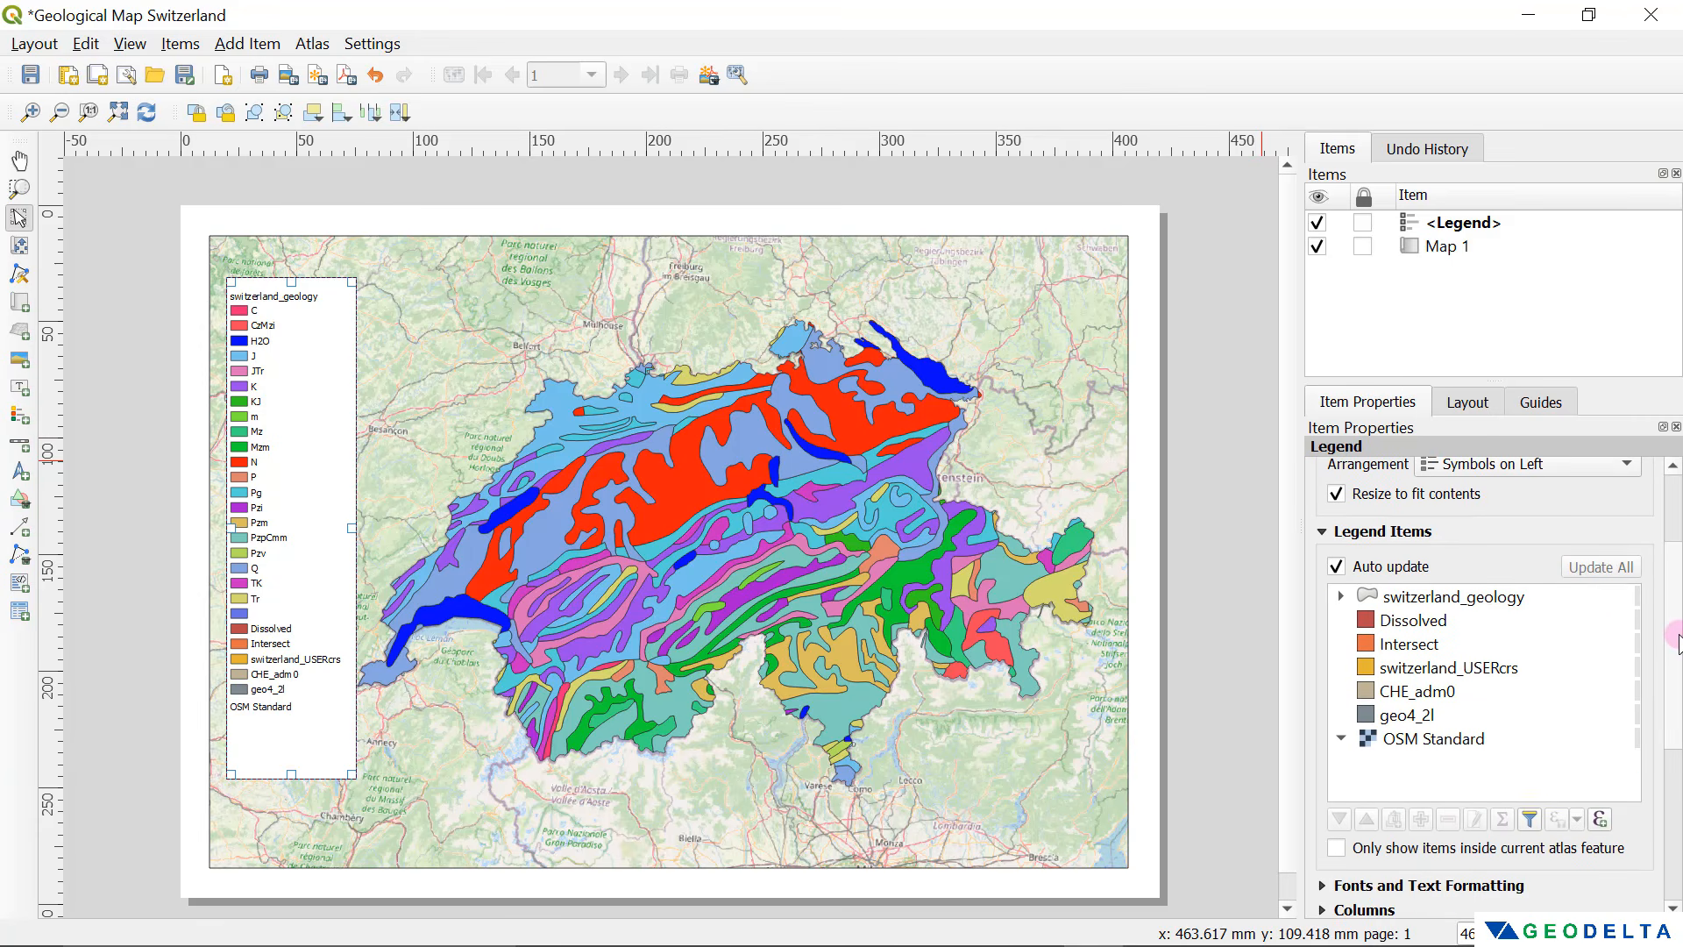
click(1435, 738)
click(1434, 714)
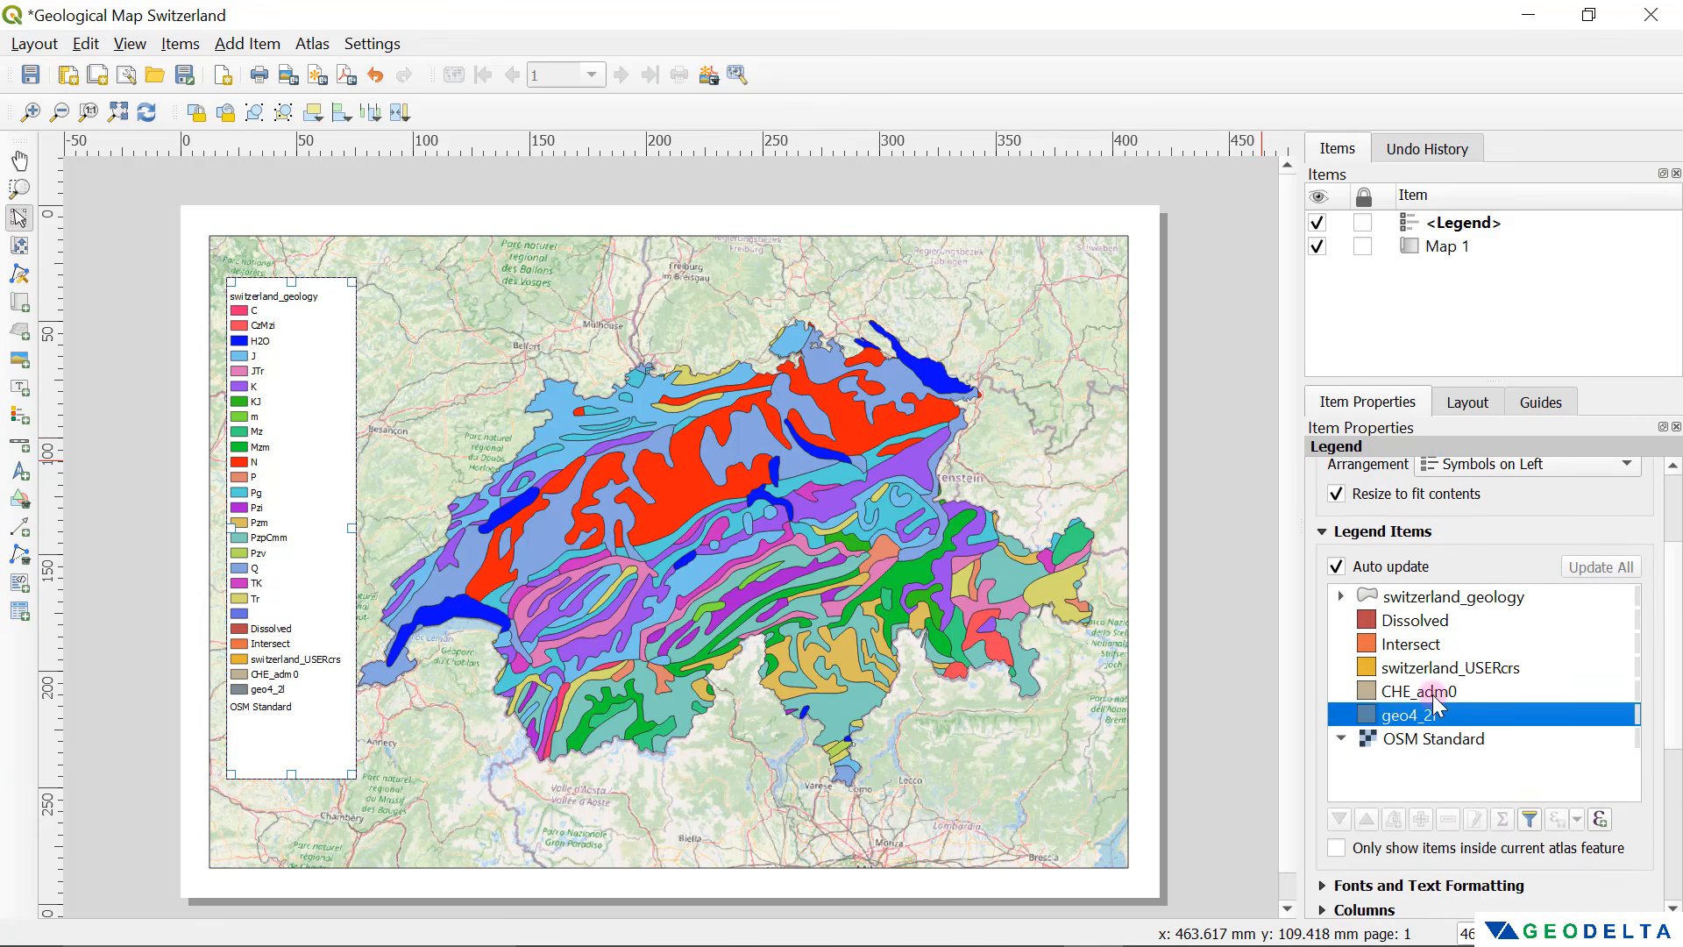
click(1434, 693)
click(1436, 669)
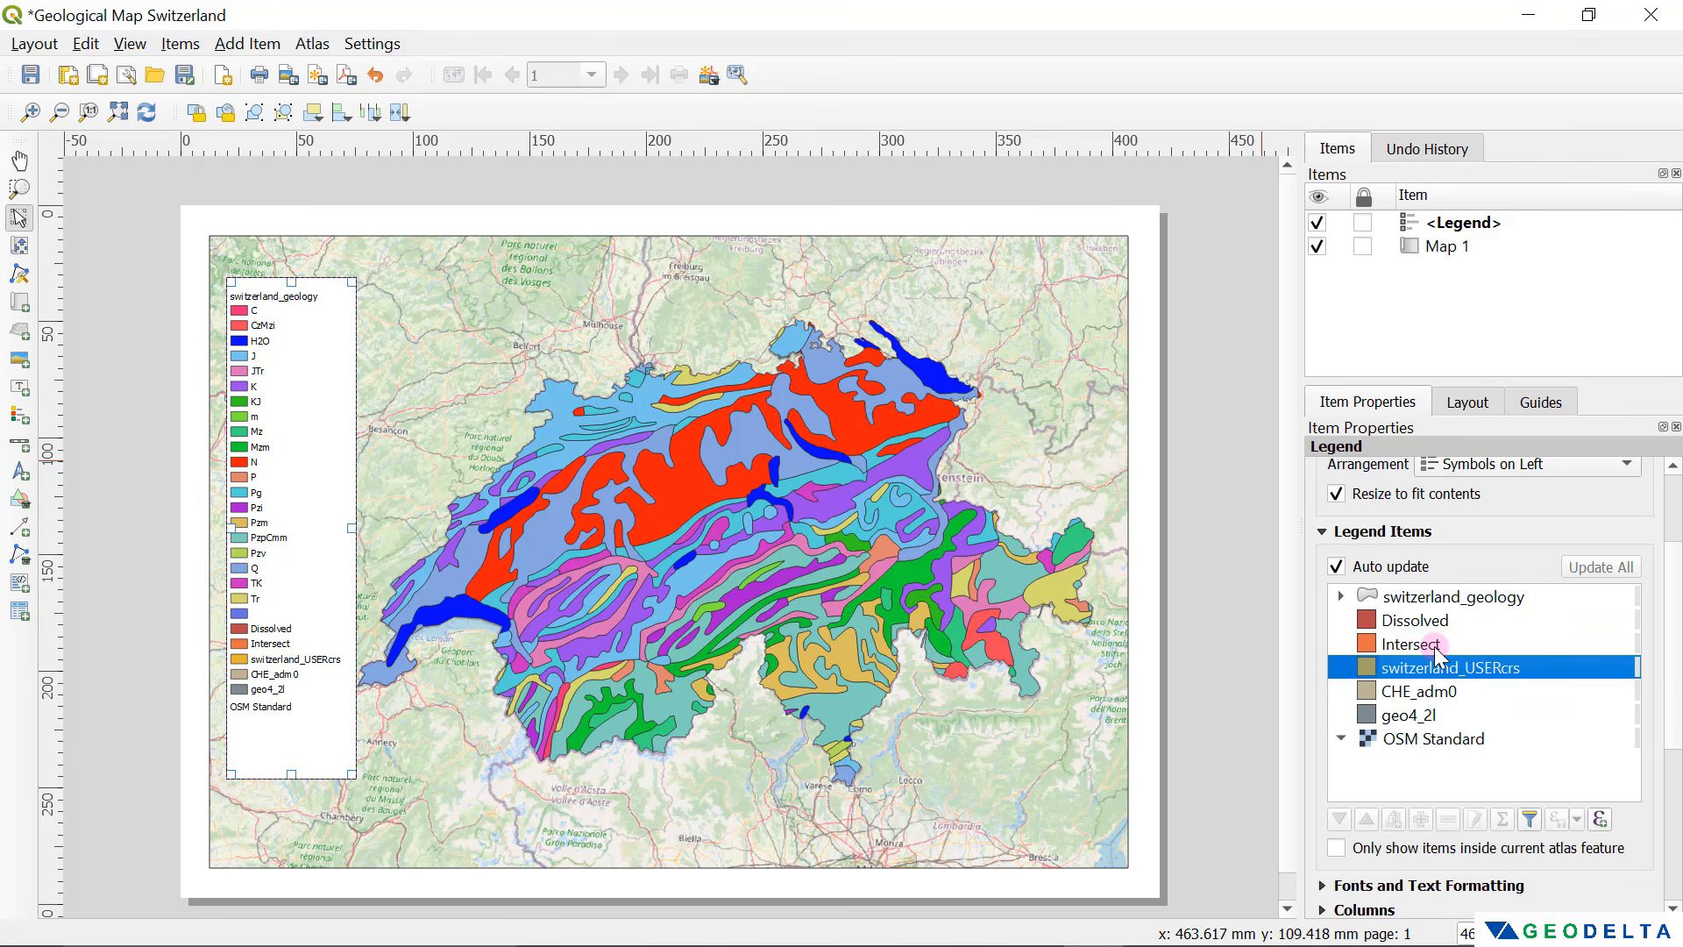
click(1436, 644)
click(1437, 620)
click(1455, 739)
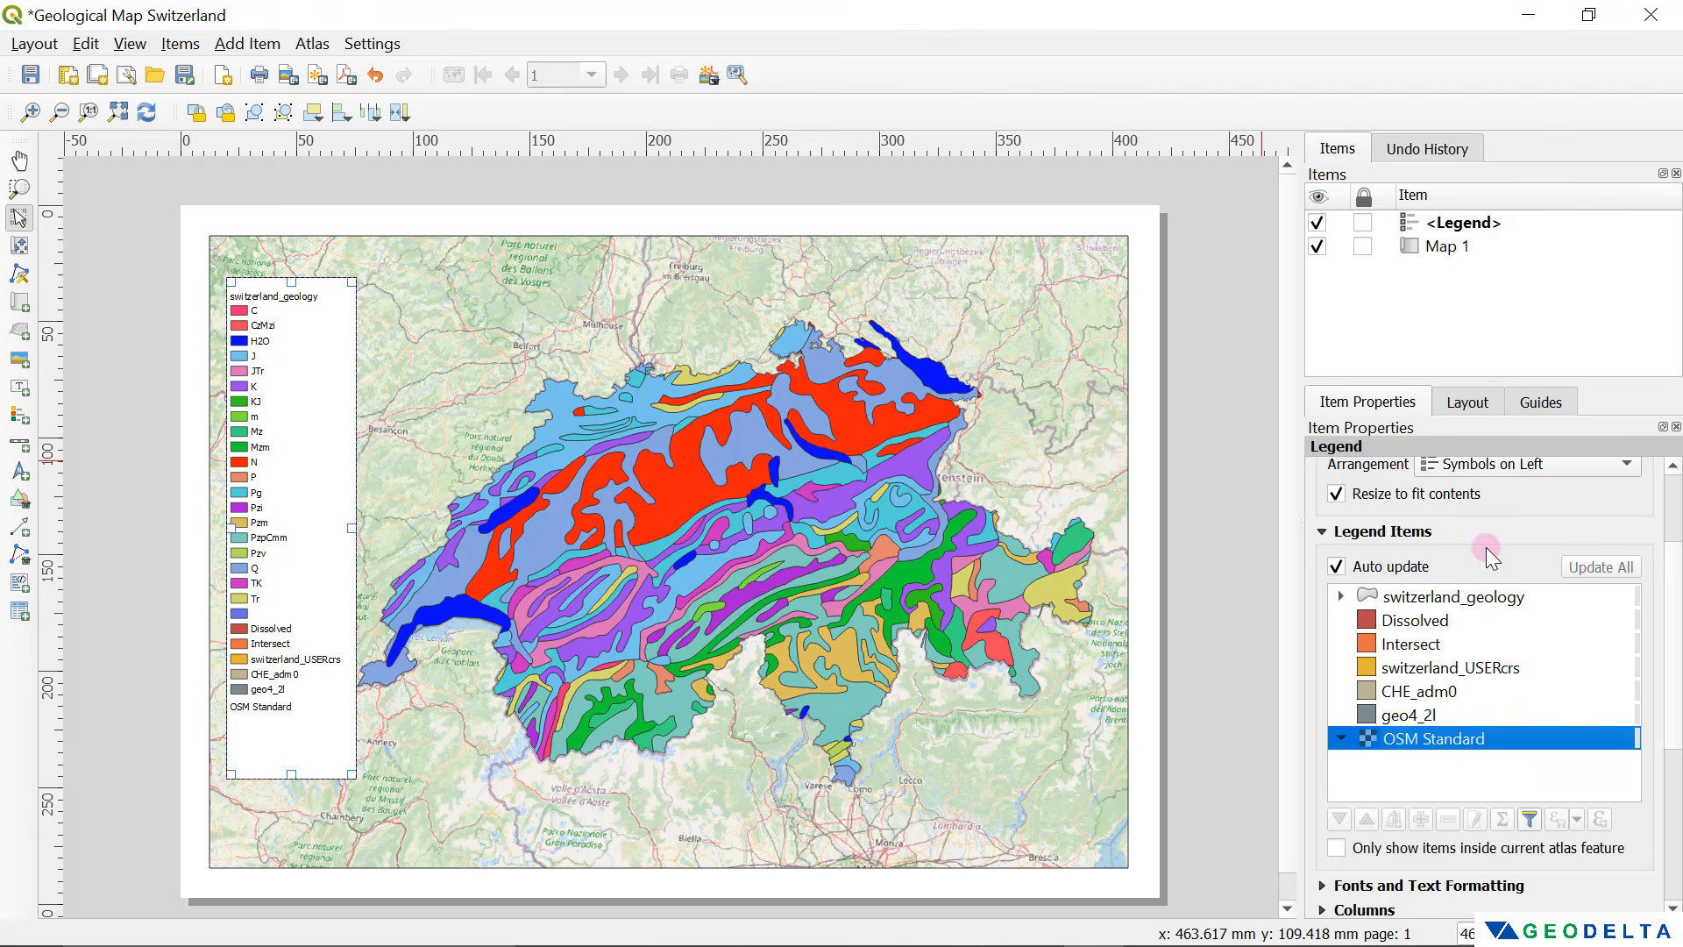
click(1337, 567)
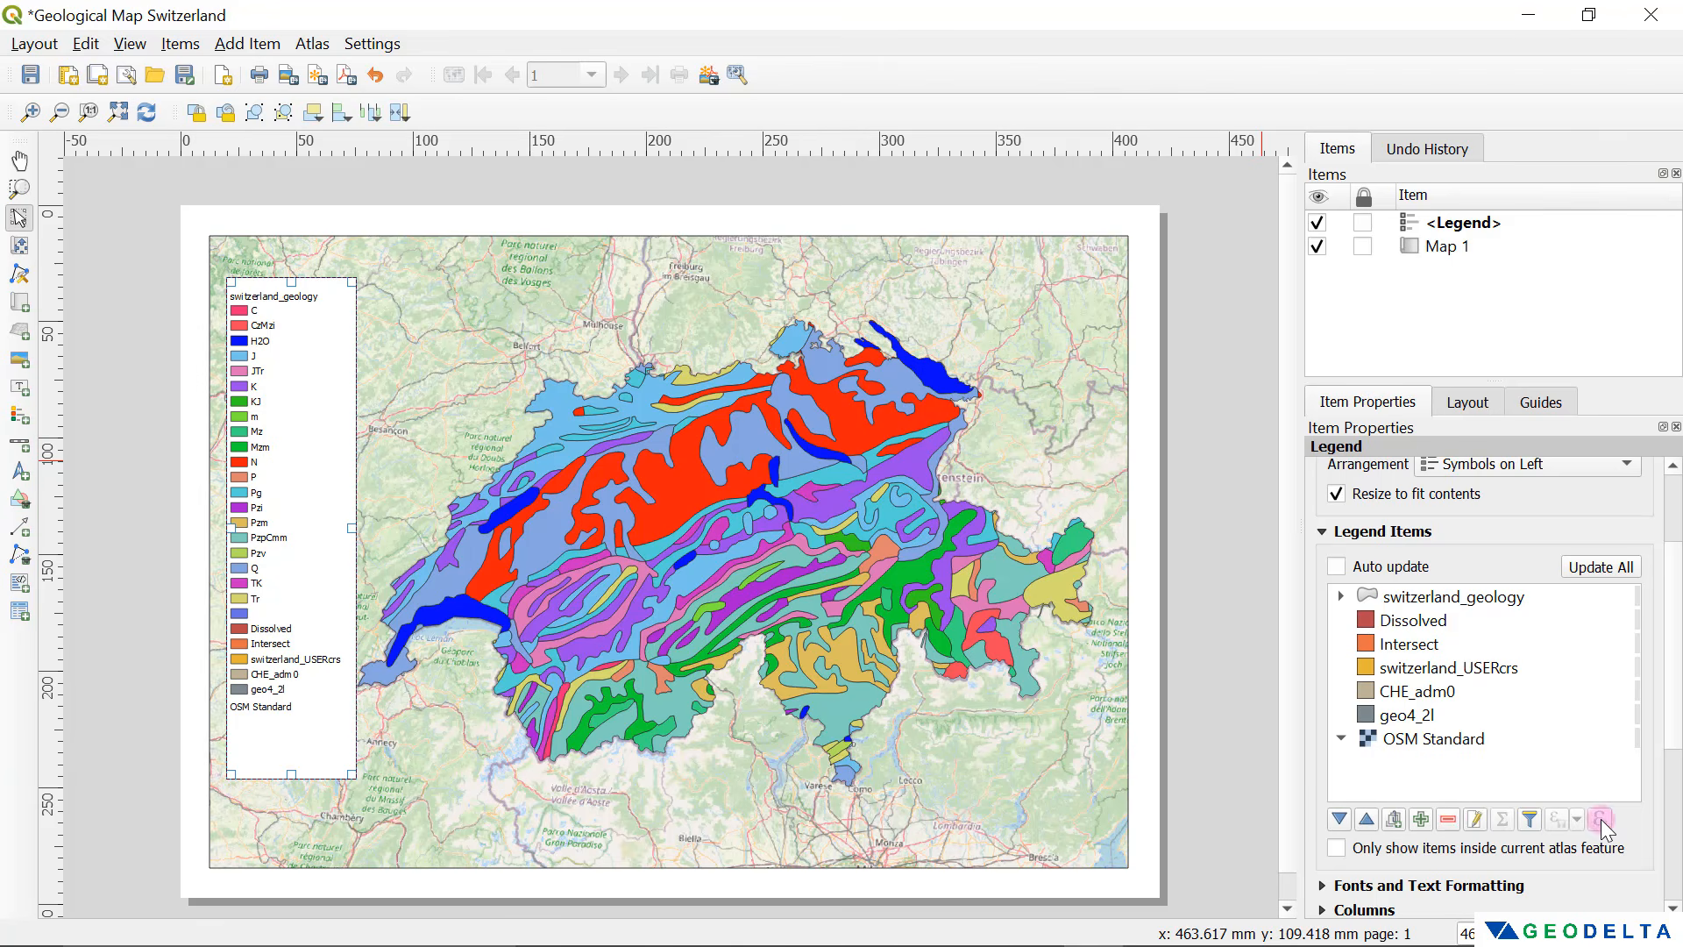
Step: Remove OSM Standard, geo4_2l, CHE_adm0, switzerland_USERcrs, Intersect and Dissolved from the legend items
click(1443, 746)
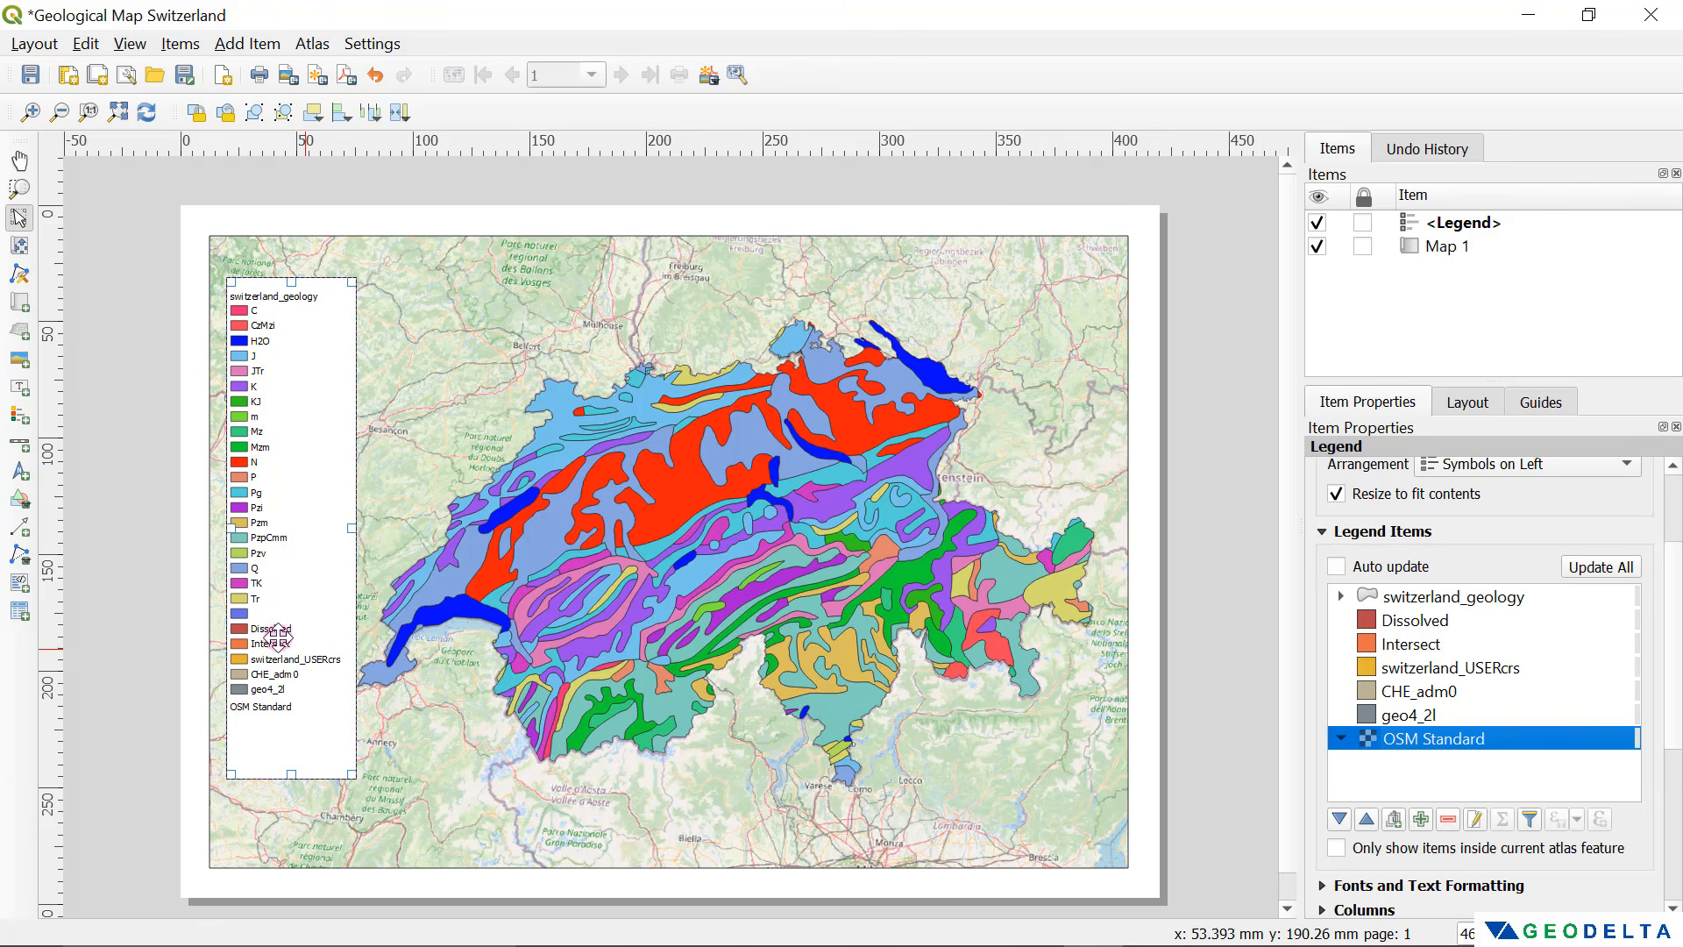
click(1448, 819)
click(1423, 714)
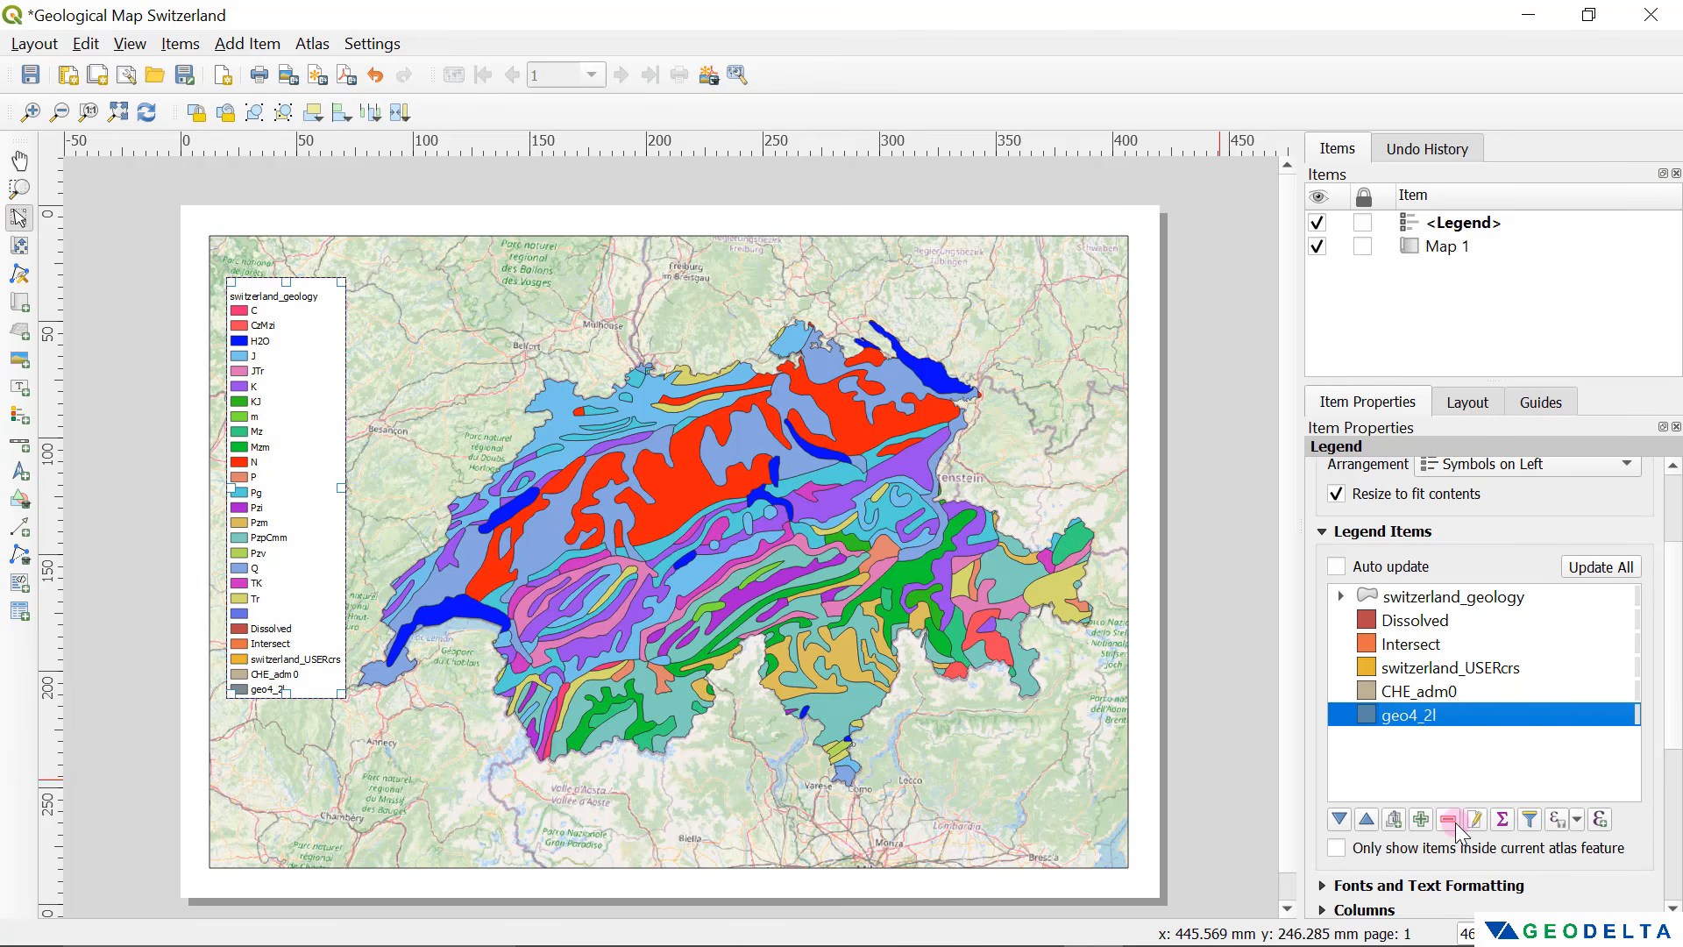
click(1448, 818)
click(1438, 692)
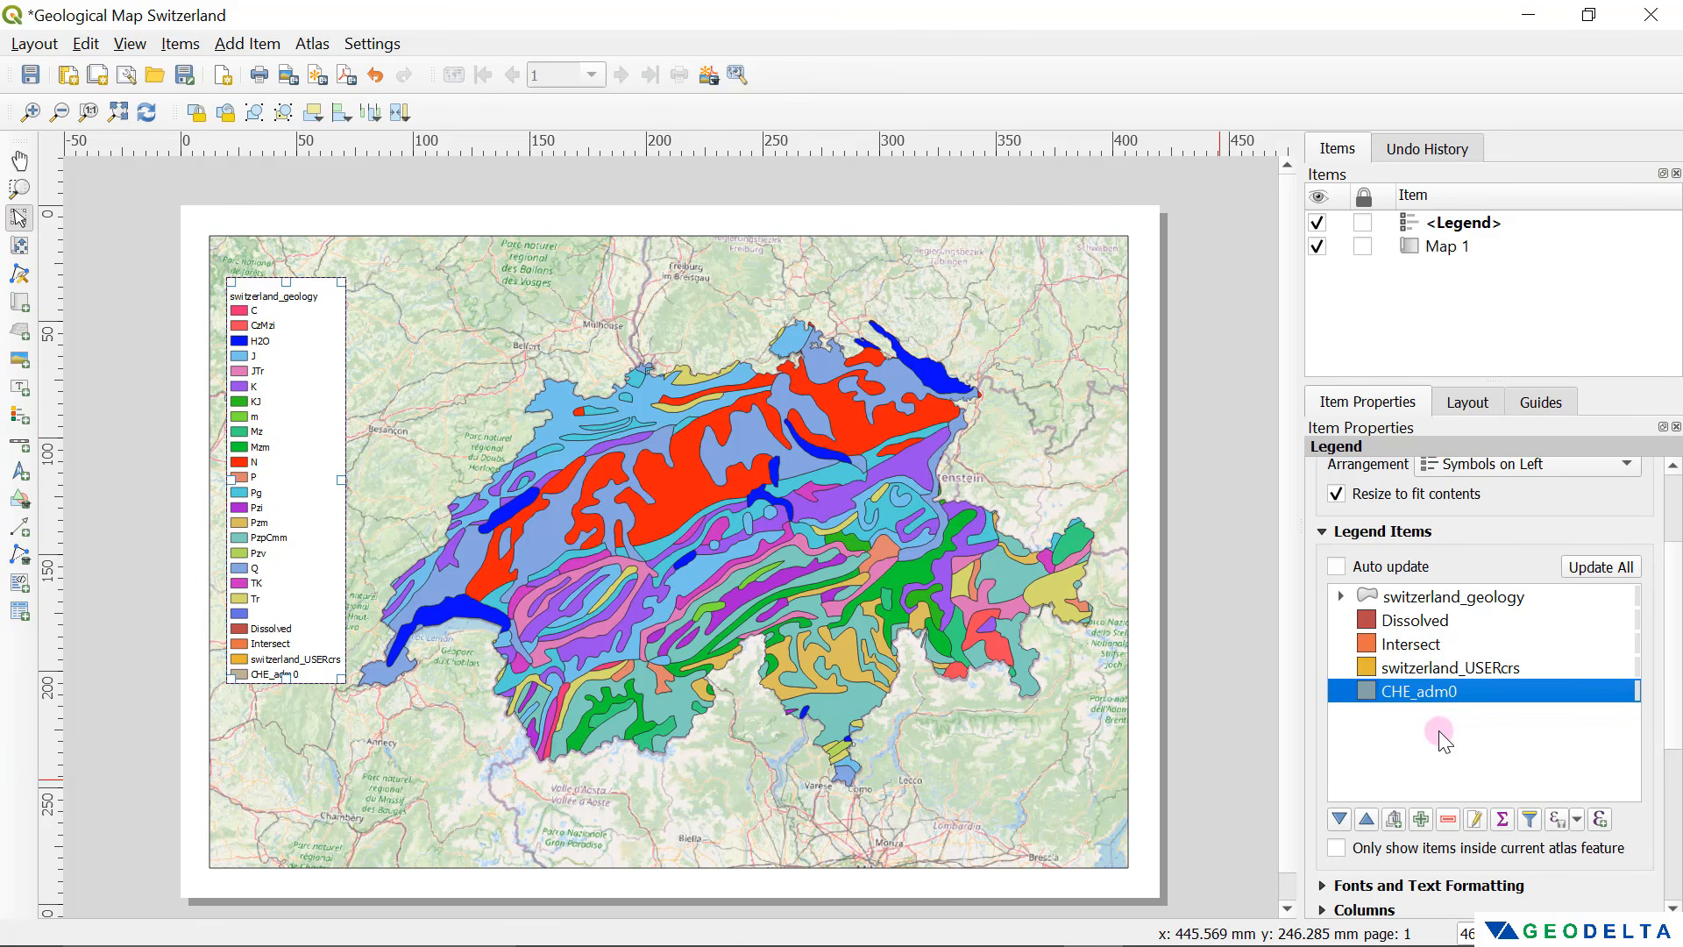
click(1448, 819)
click(1448, 819)
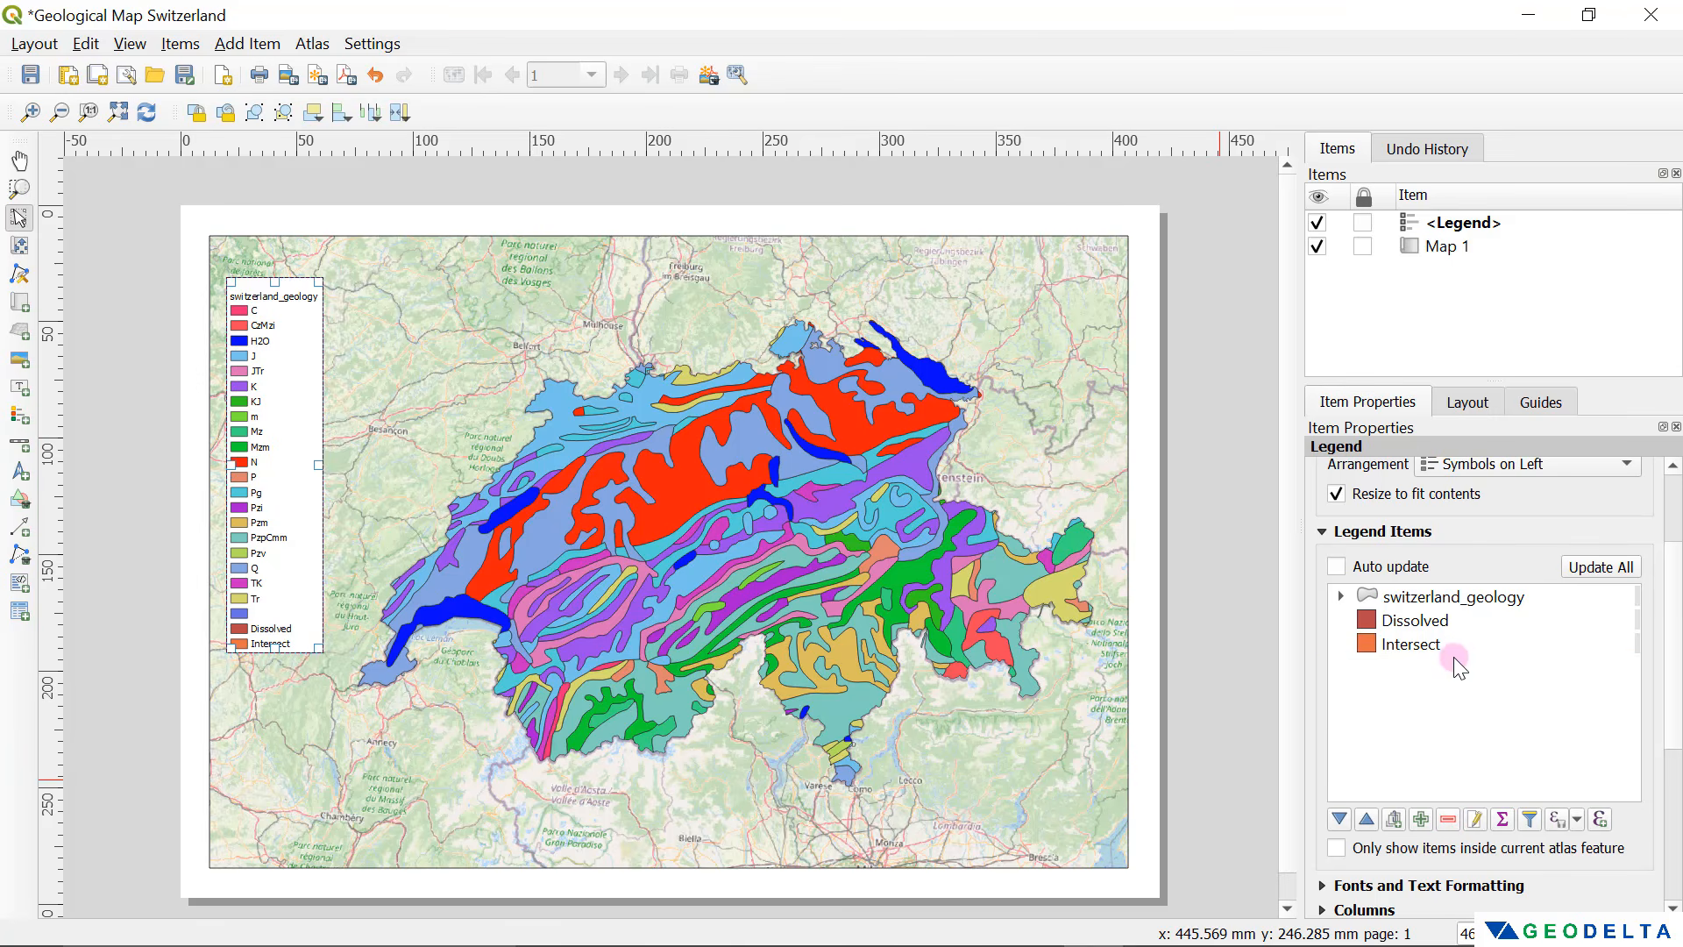
click(1451, 648)
click(1448, 819)
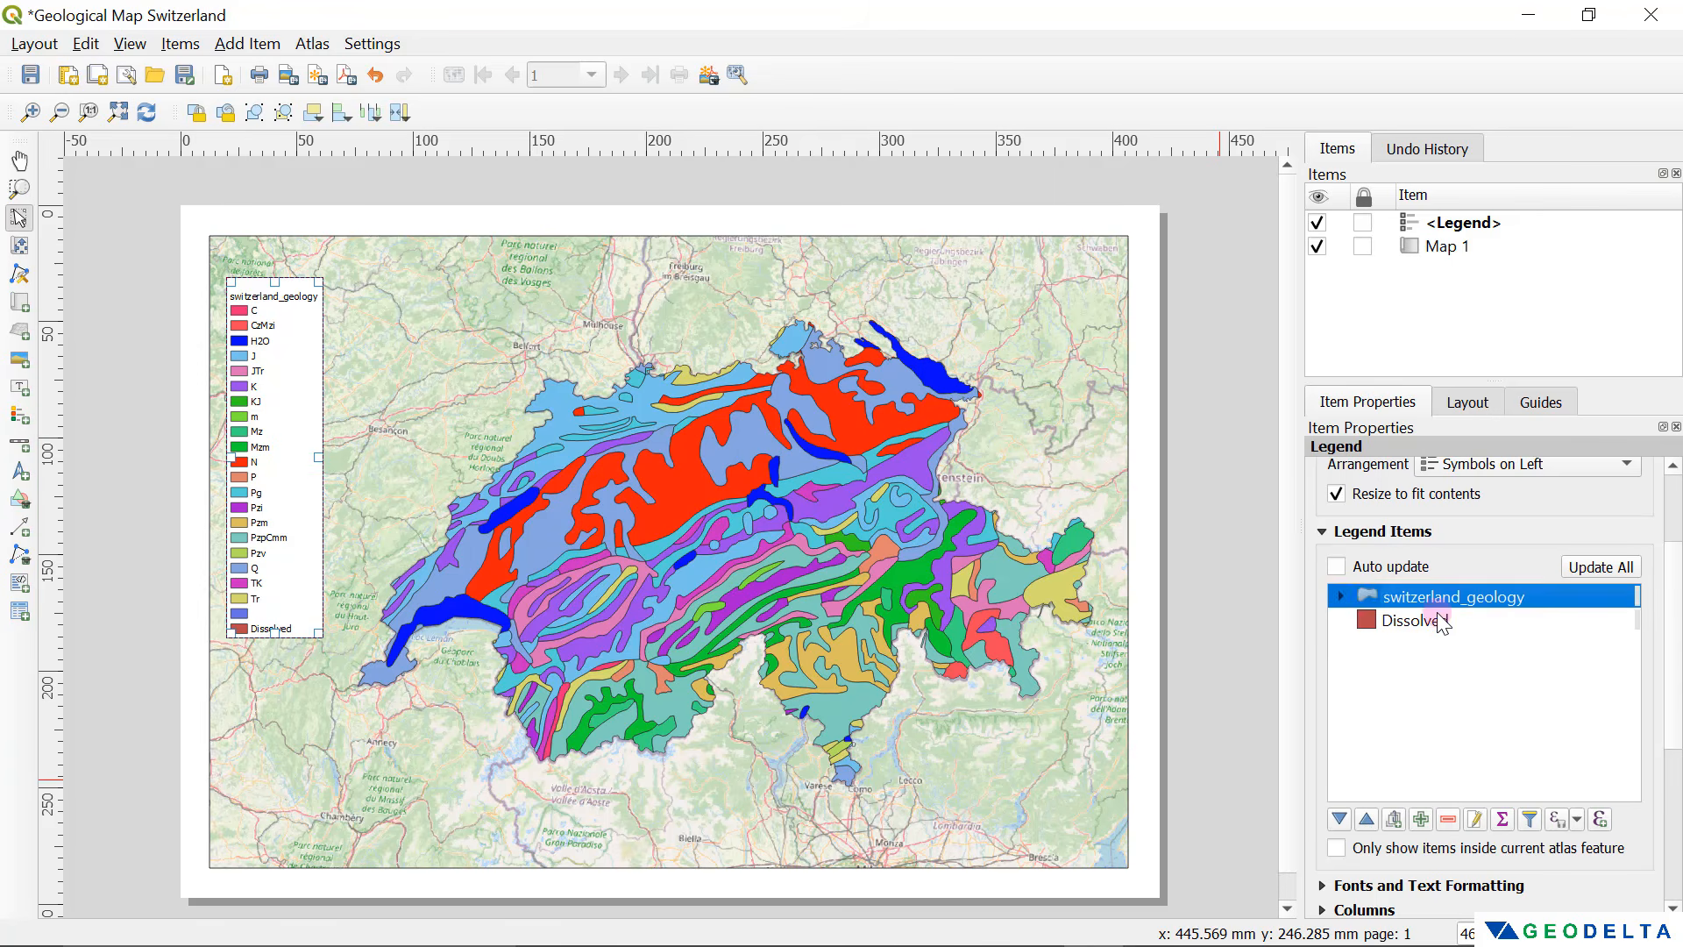
click(1437, 620)
click(1457, 820)
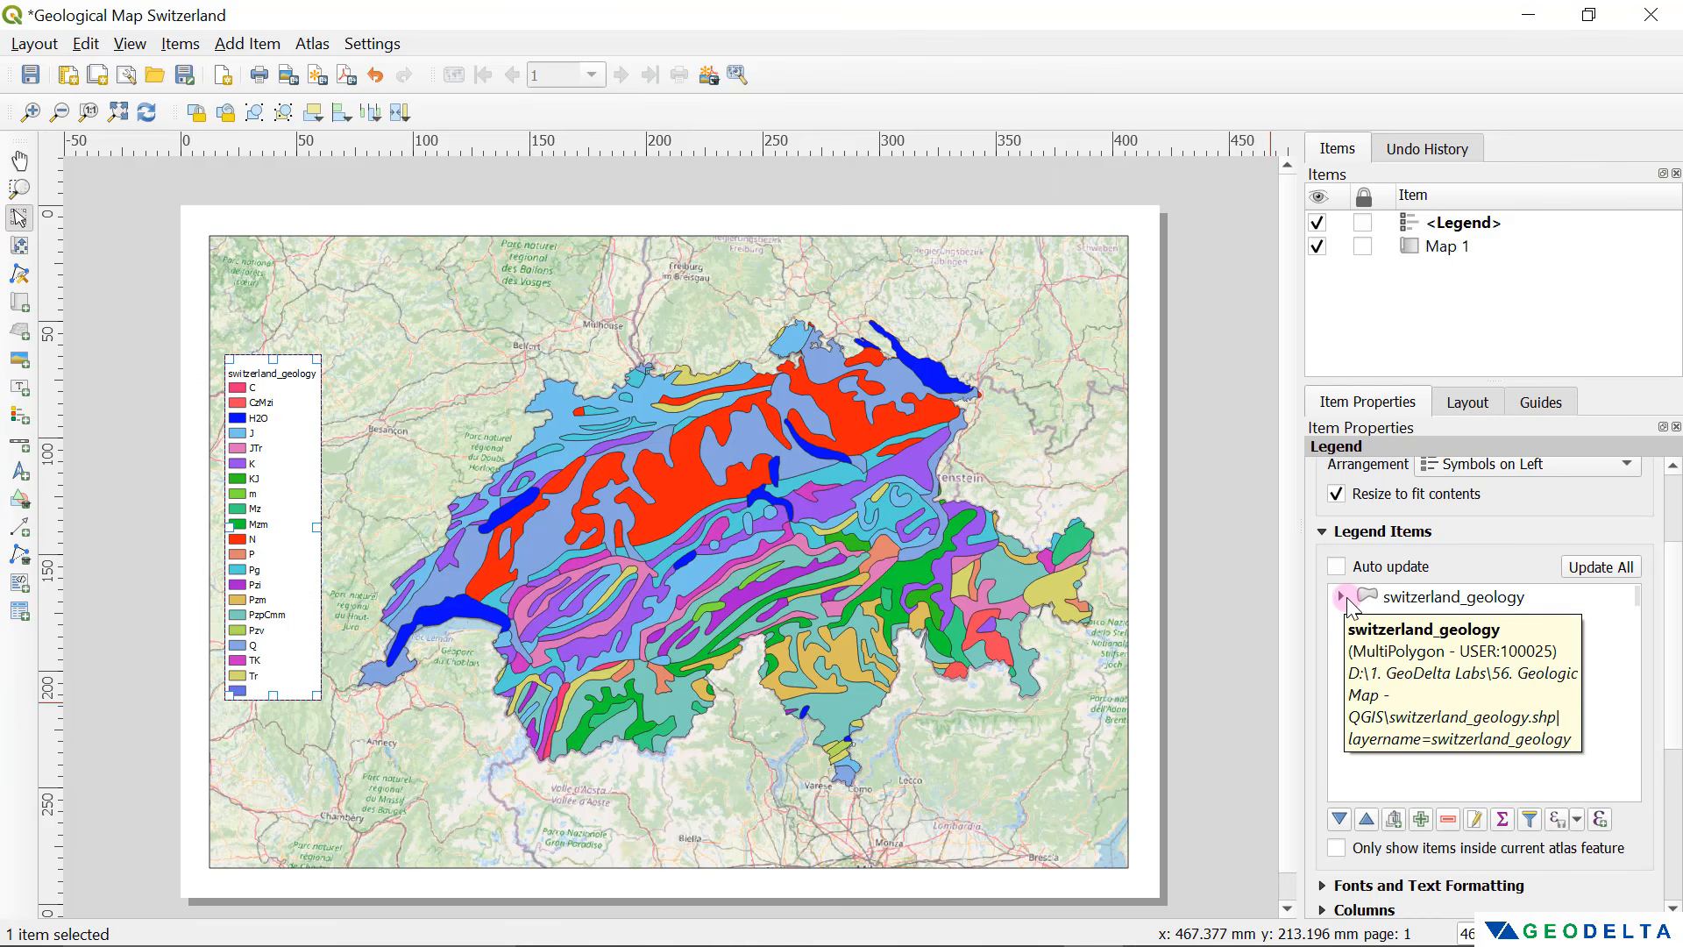
Step: Expand switzerland_geology in the legend items and remove its last, unlabelled symbol class
click(1342, 597)
scroll(1549, 671, down, 6)
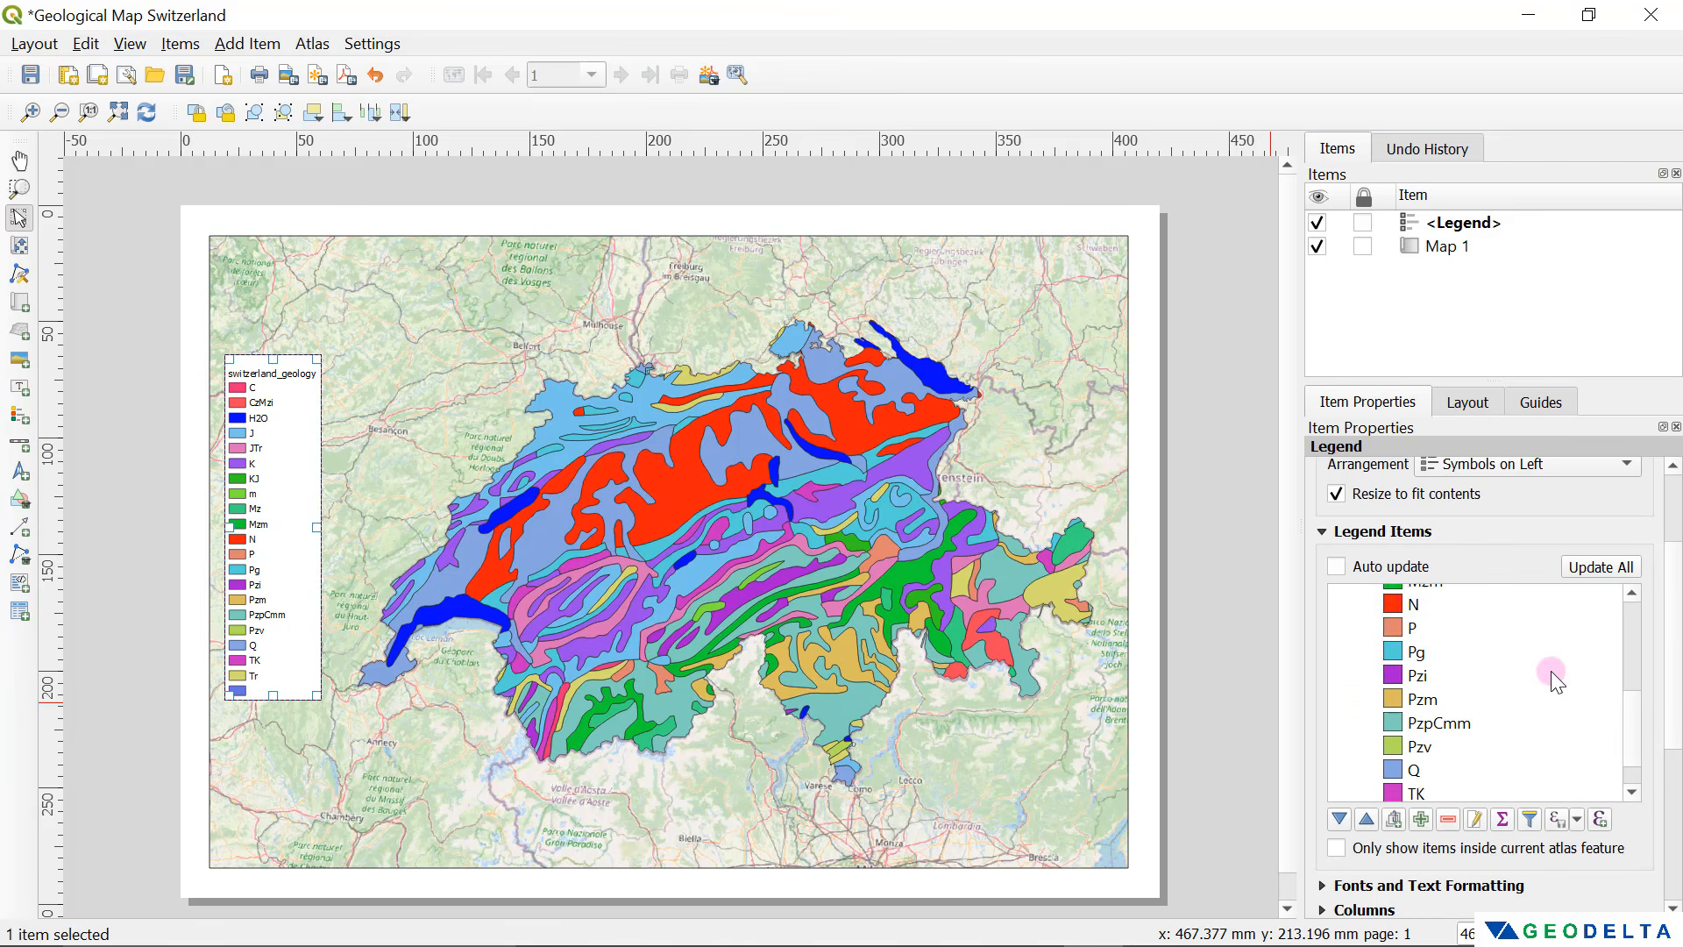
scroll(1532, 650, up, 1)
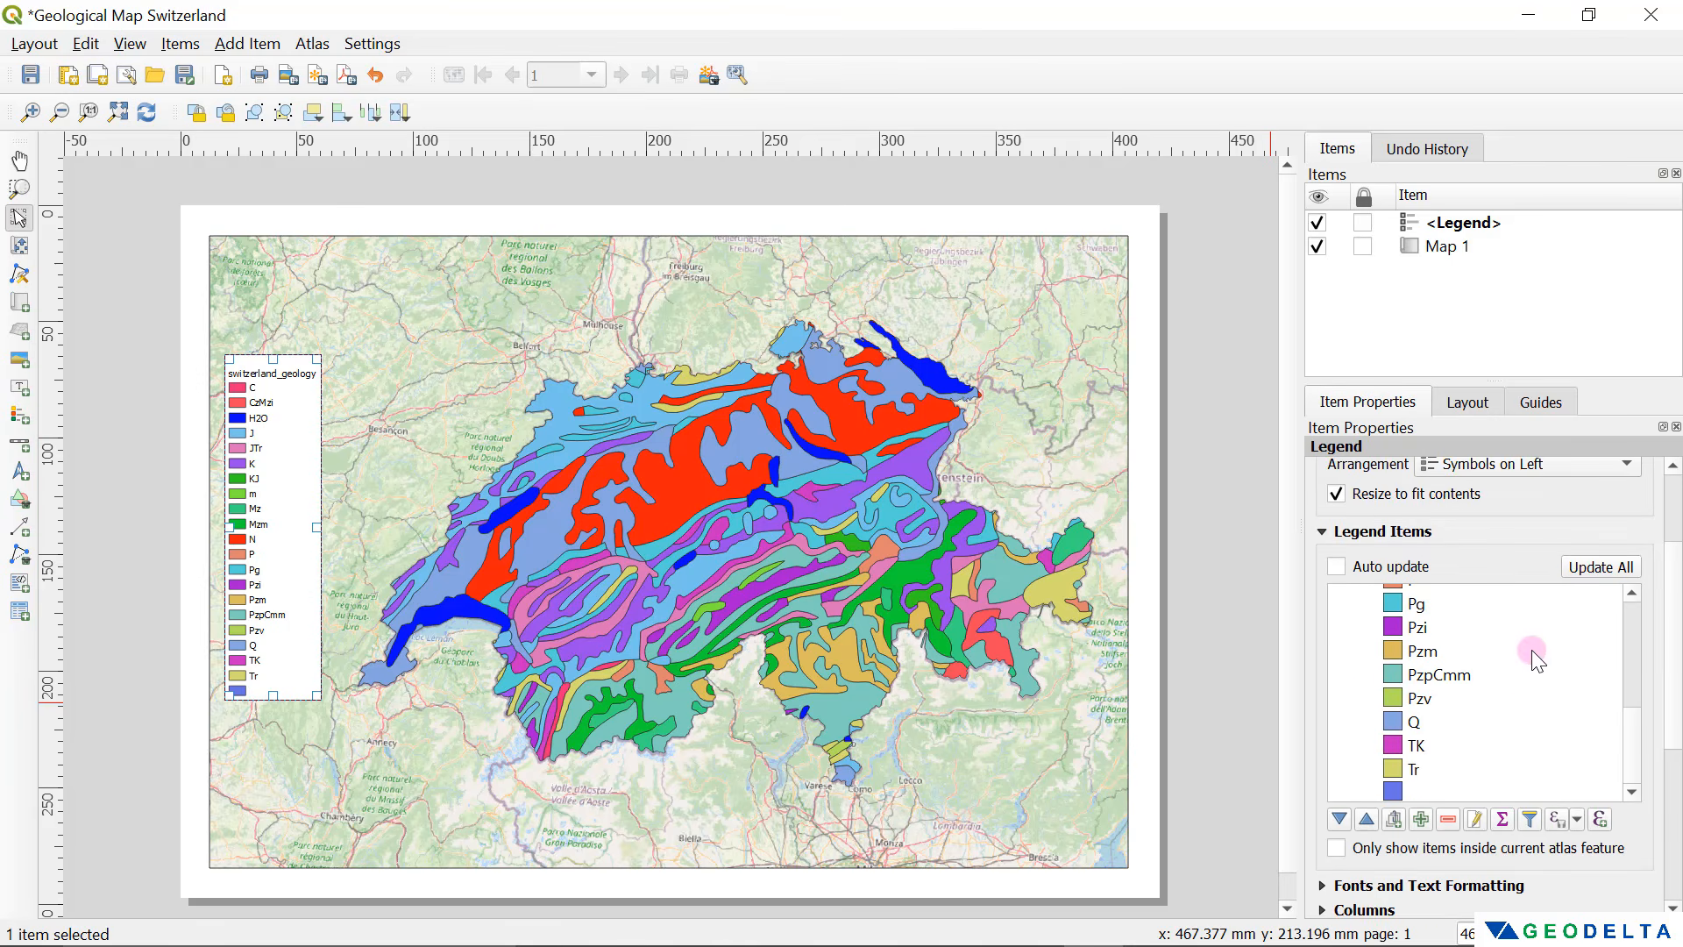
scroll(1631, 670, up, 3)
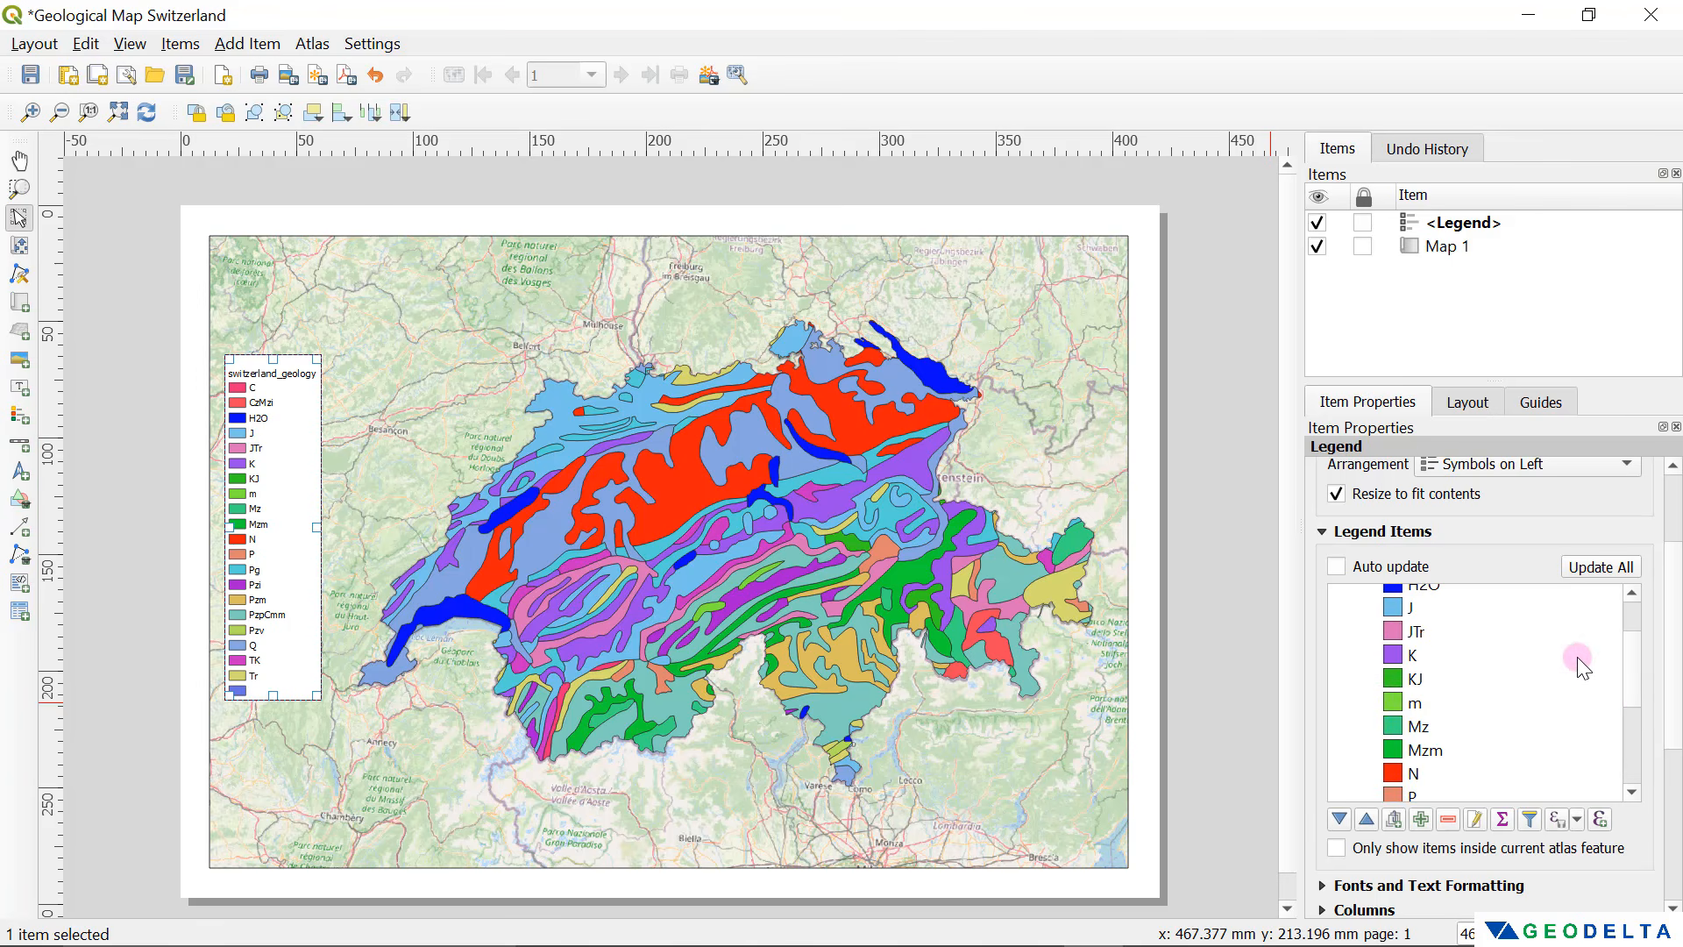
scroll(1569, 666, down, 5)
click(1395, 685)
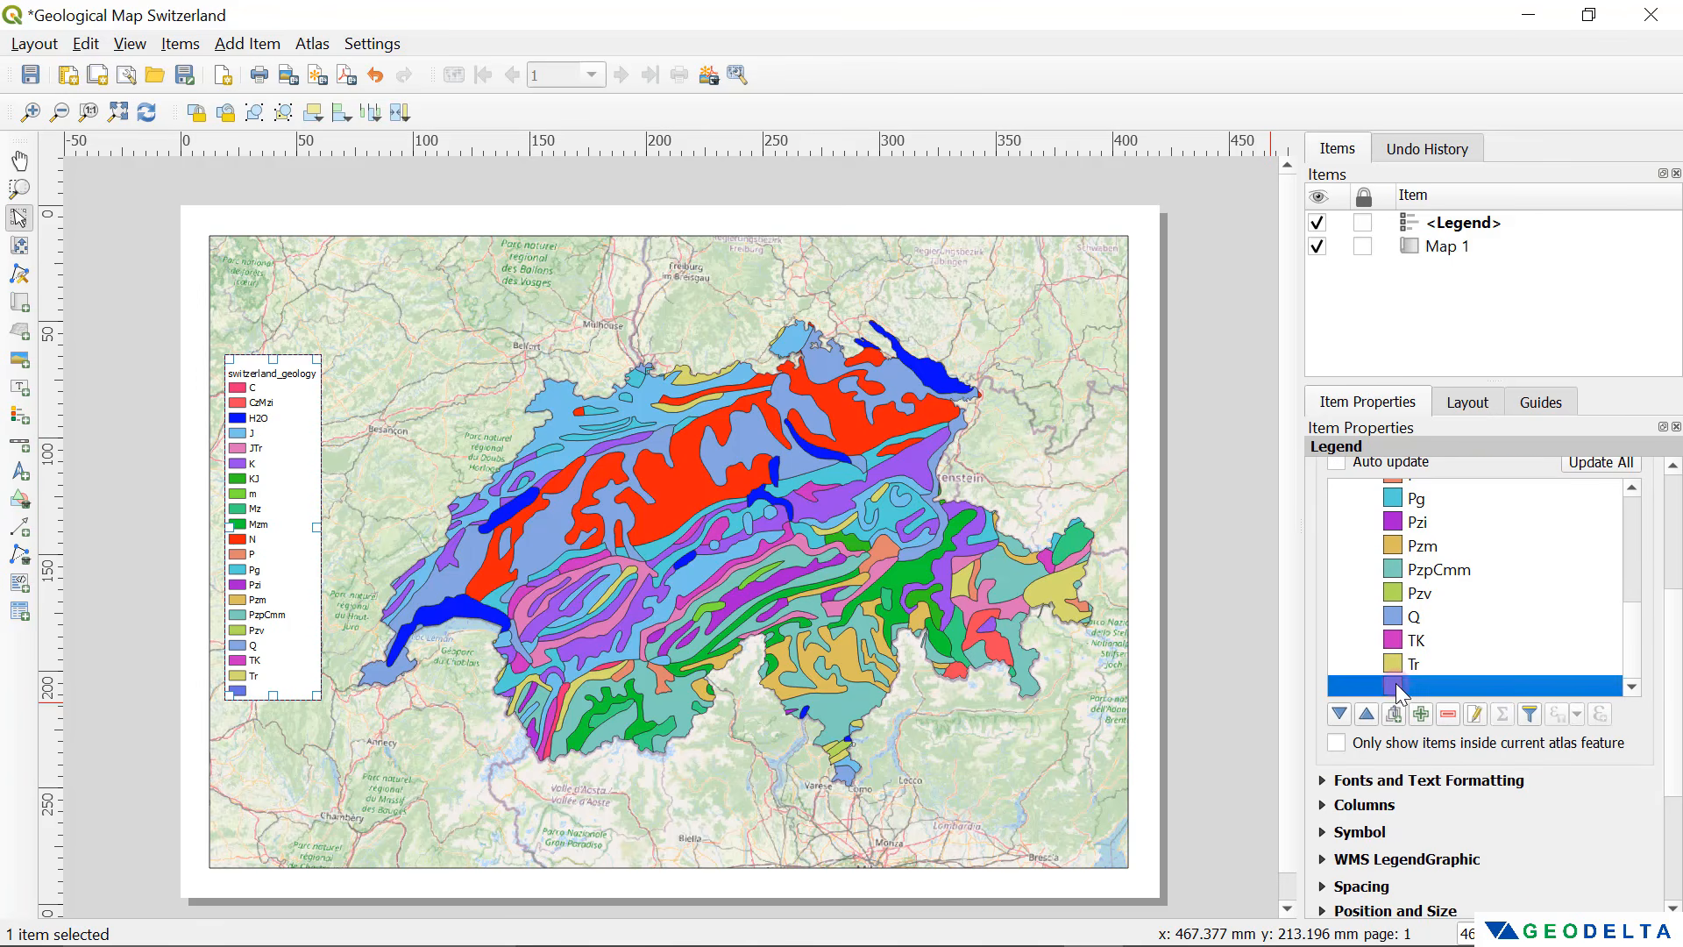
click(1448, 711)
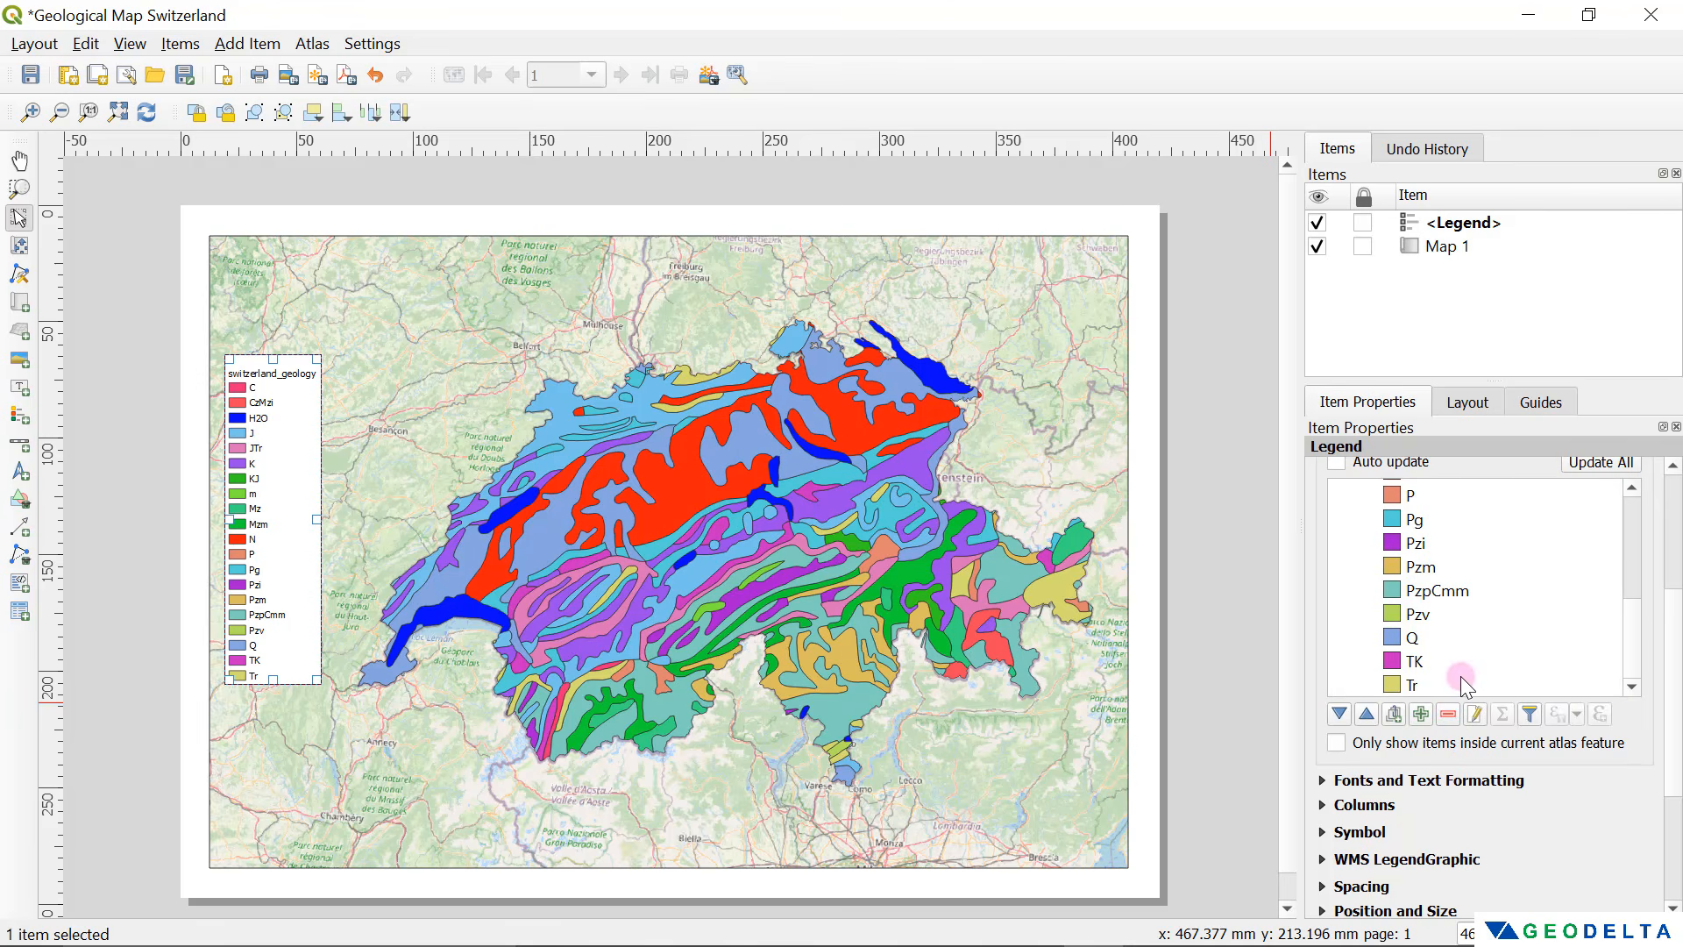
Step: Check the item text of the H2O class under switzerland_geology and close it without changes
scroll(1460, 675, up, 8)
click(1342, 651)
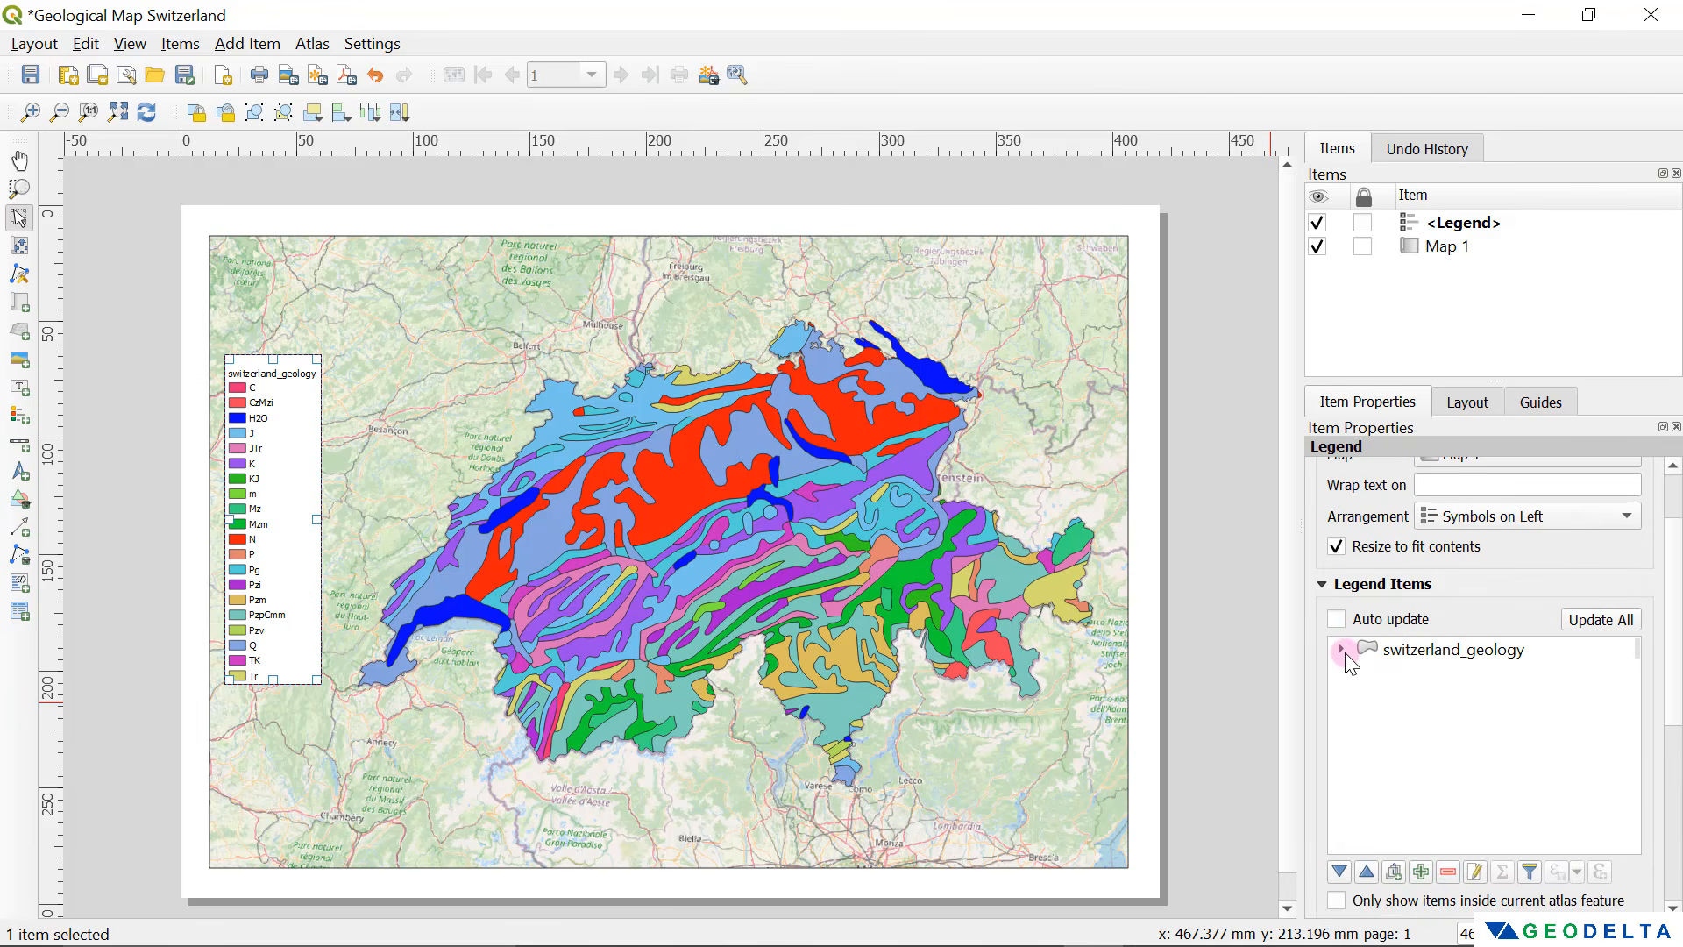
click(1342, 648)
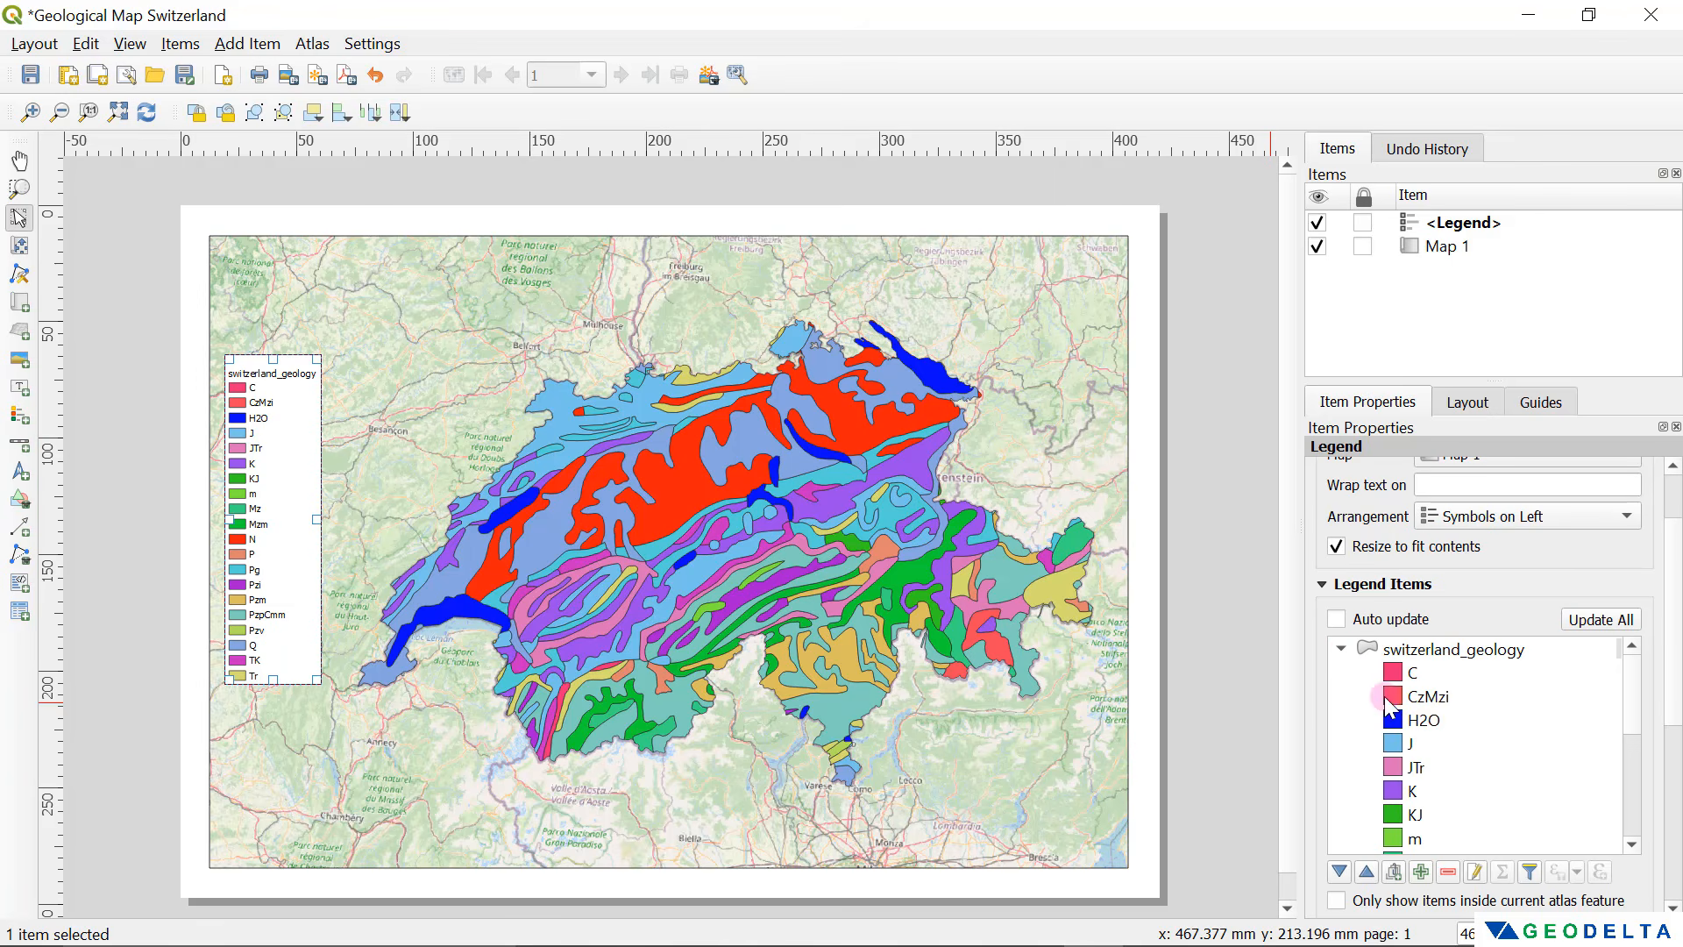
click(1427, 723)
double_click(1427, 722)
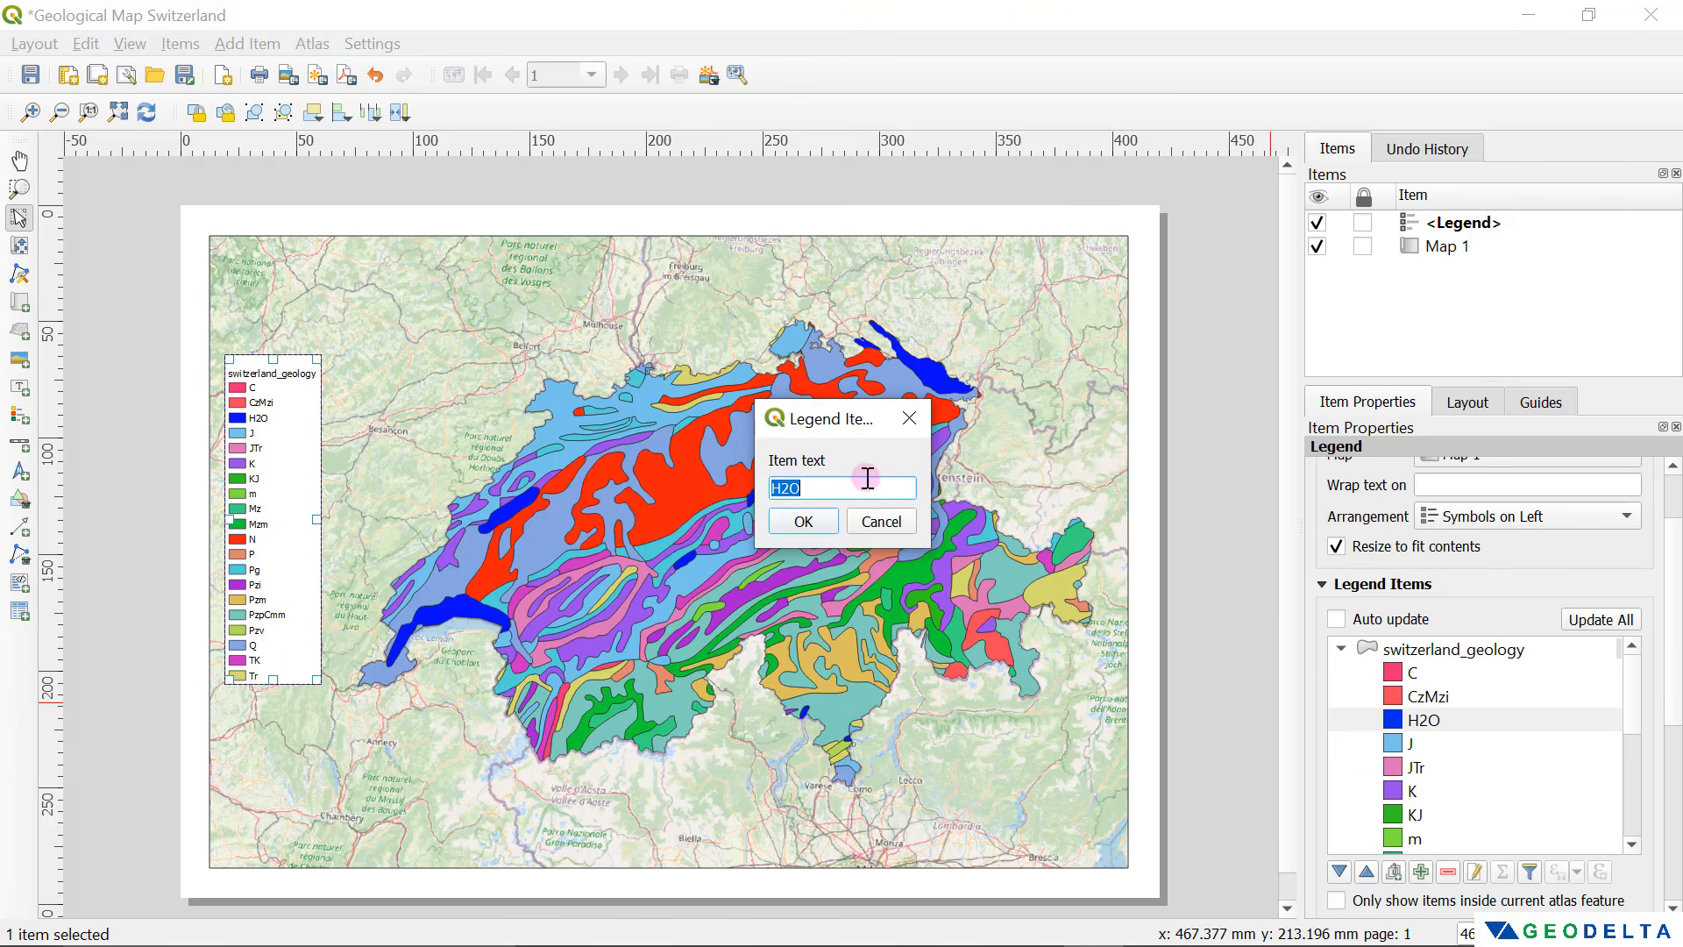
click(910, 417)
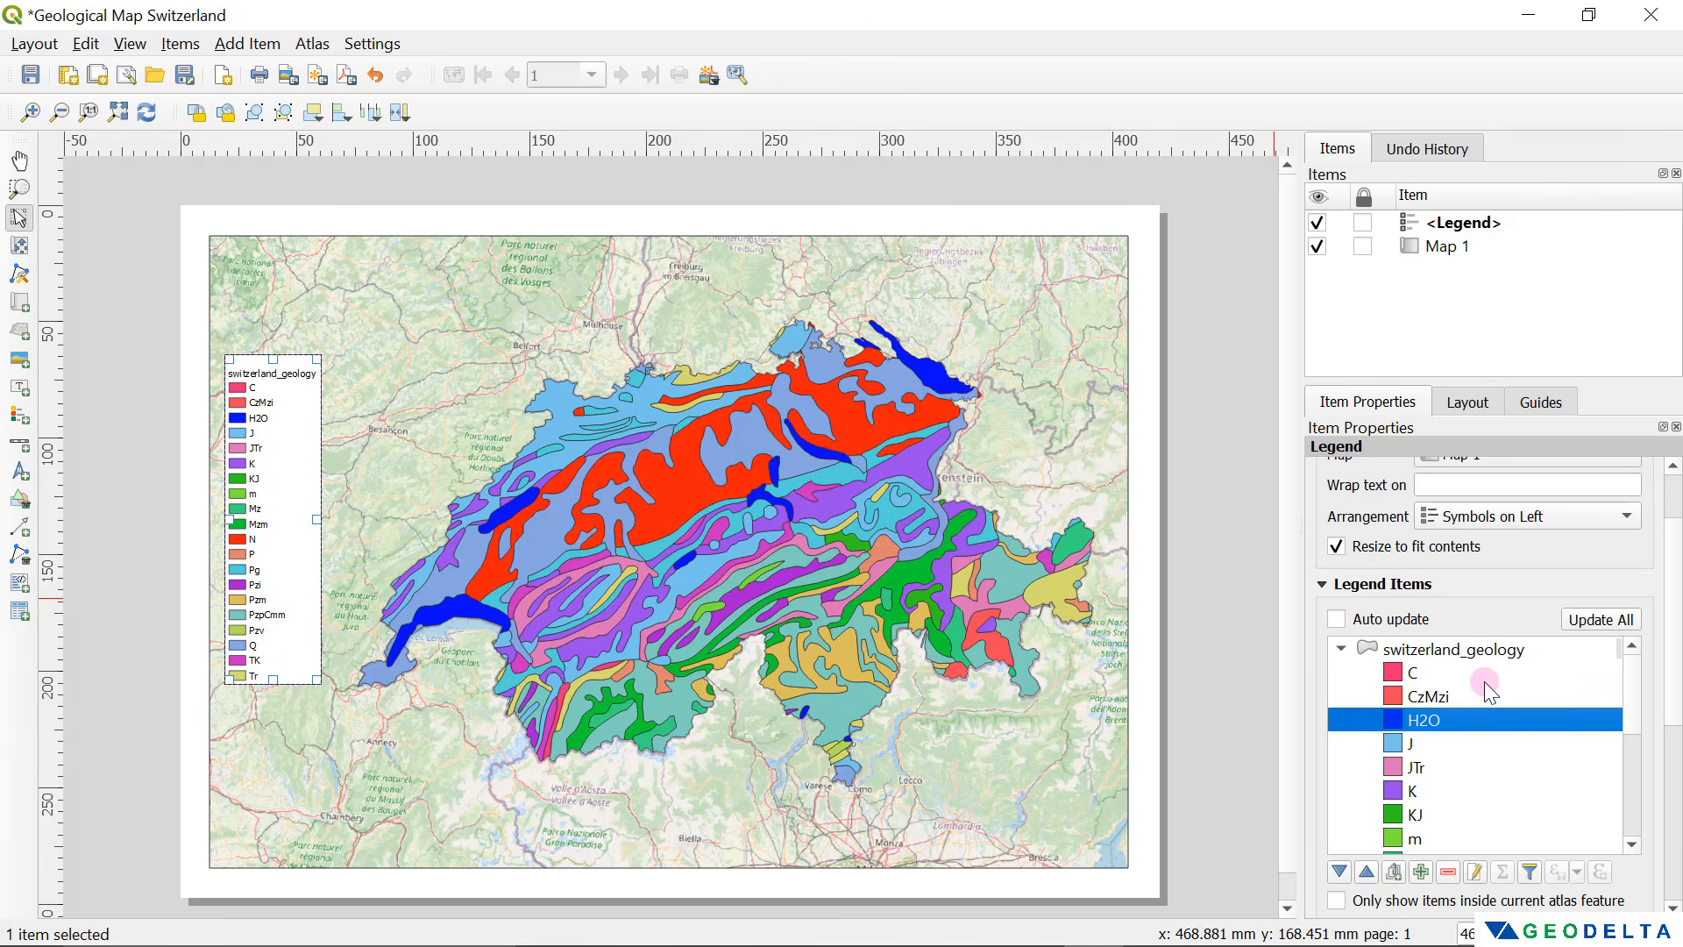
Step: Collapse the switzerland_geology classes in the legend items and rename the layer entry as Geology
scroll(1481, 692, down, 6)
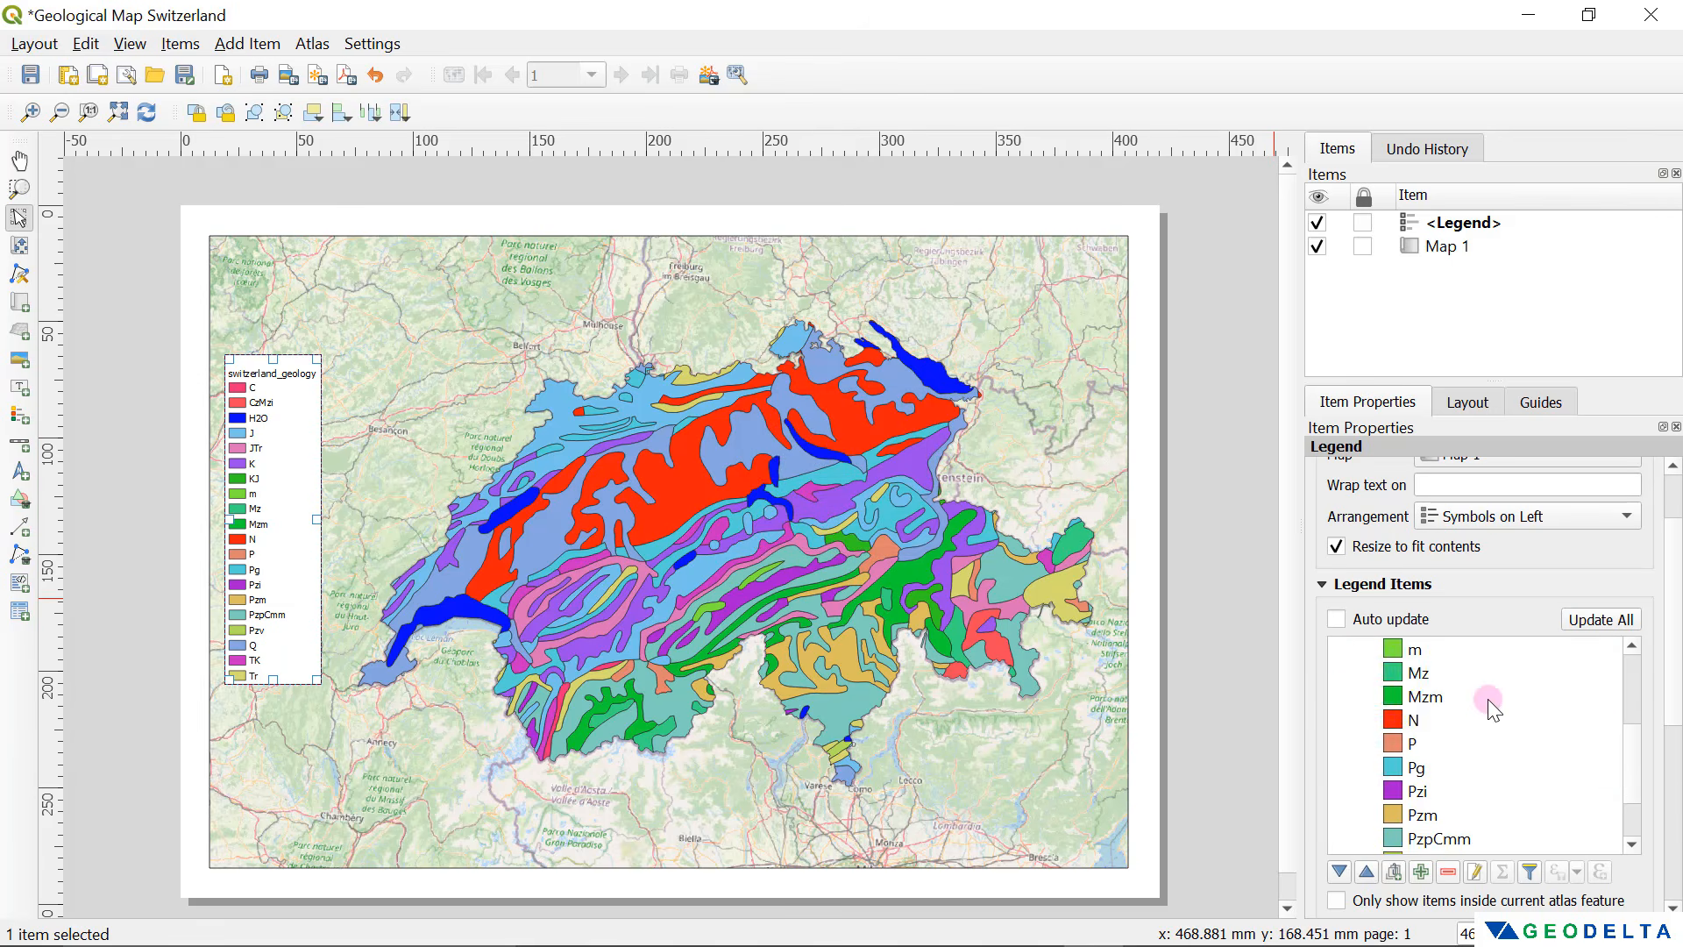
scroll(1450, 660, up, 4)
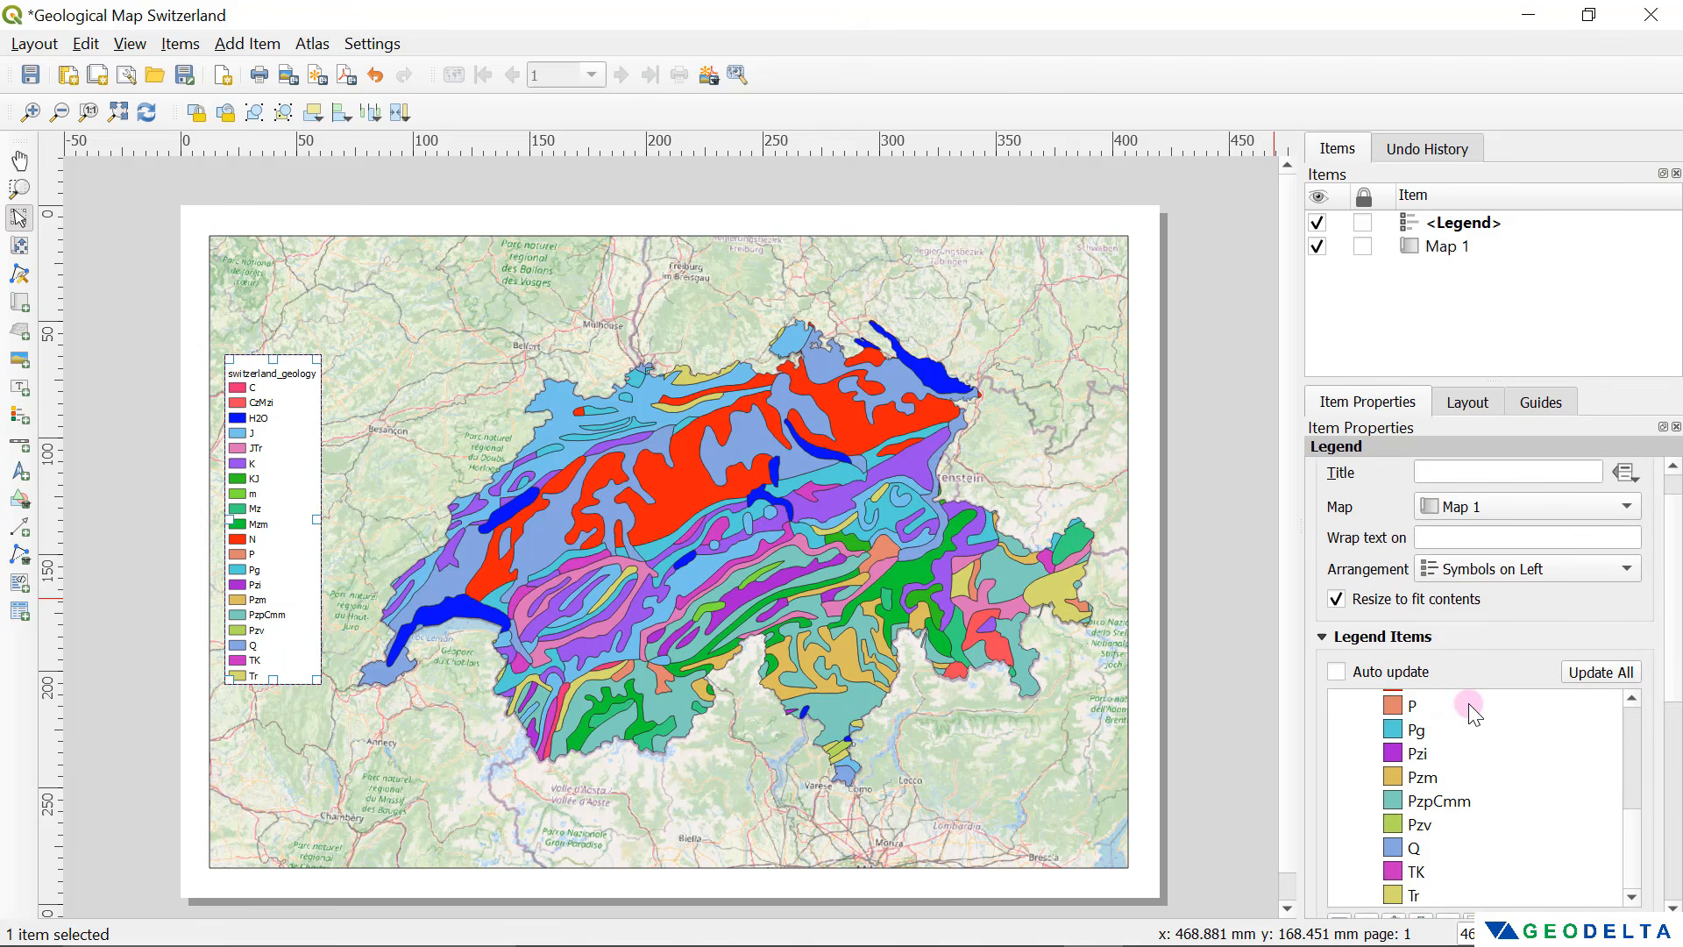
drag(1634, 876, 1620, 768)
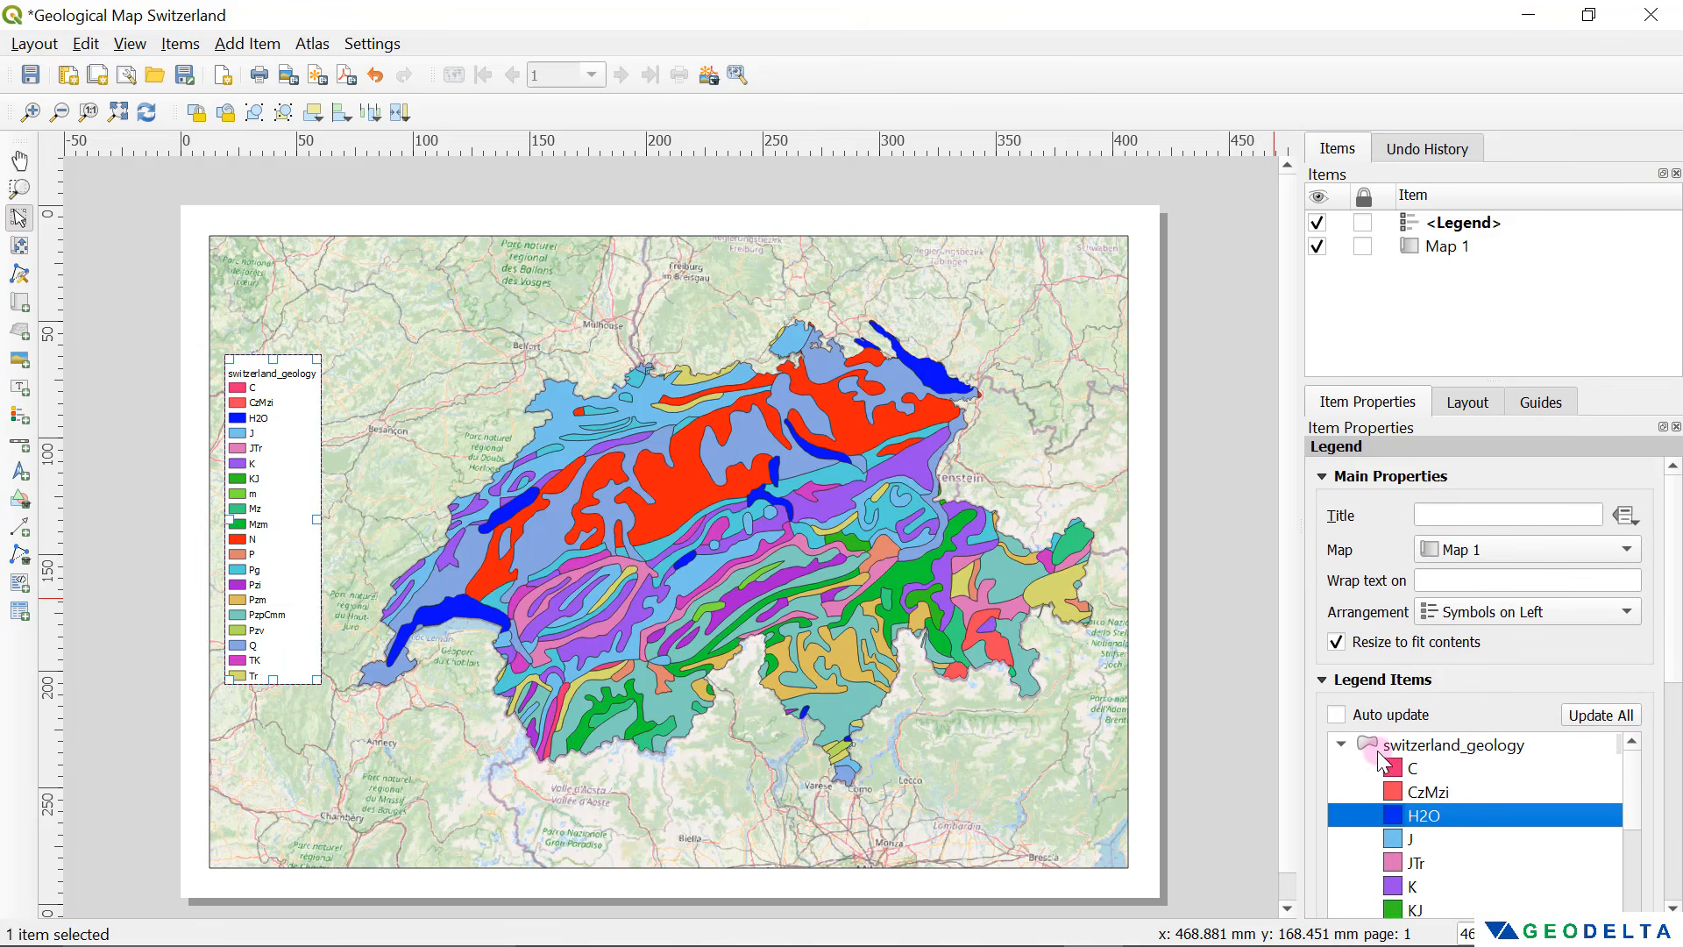
click(1341, 744)
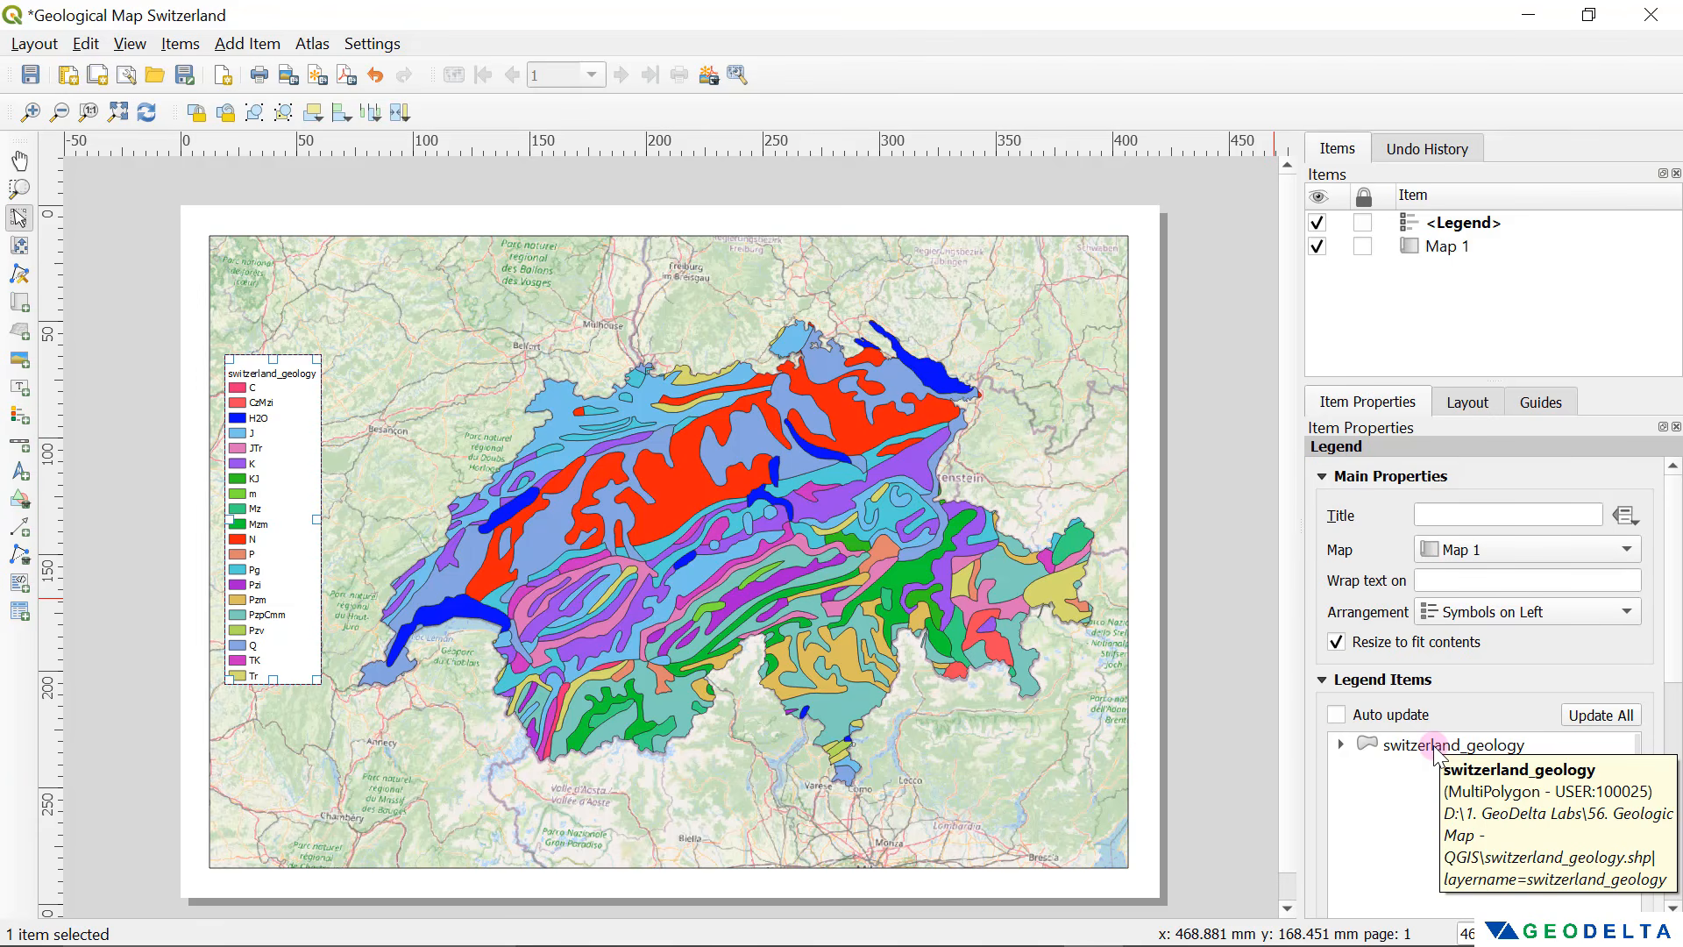
double_click(1434, 747)
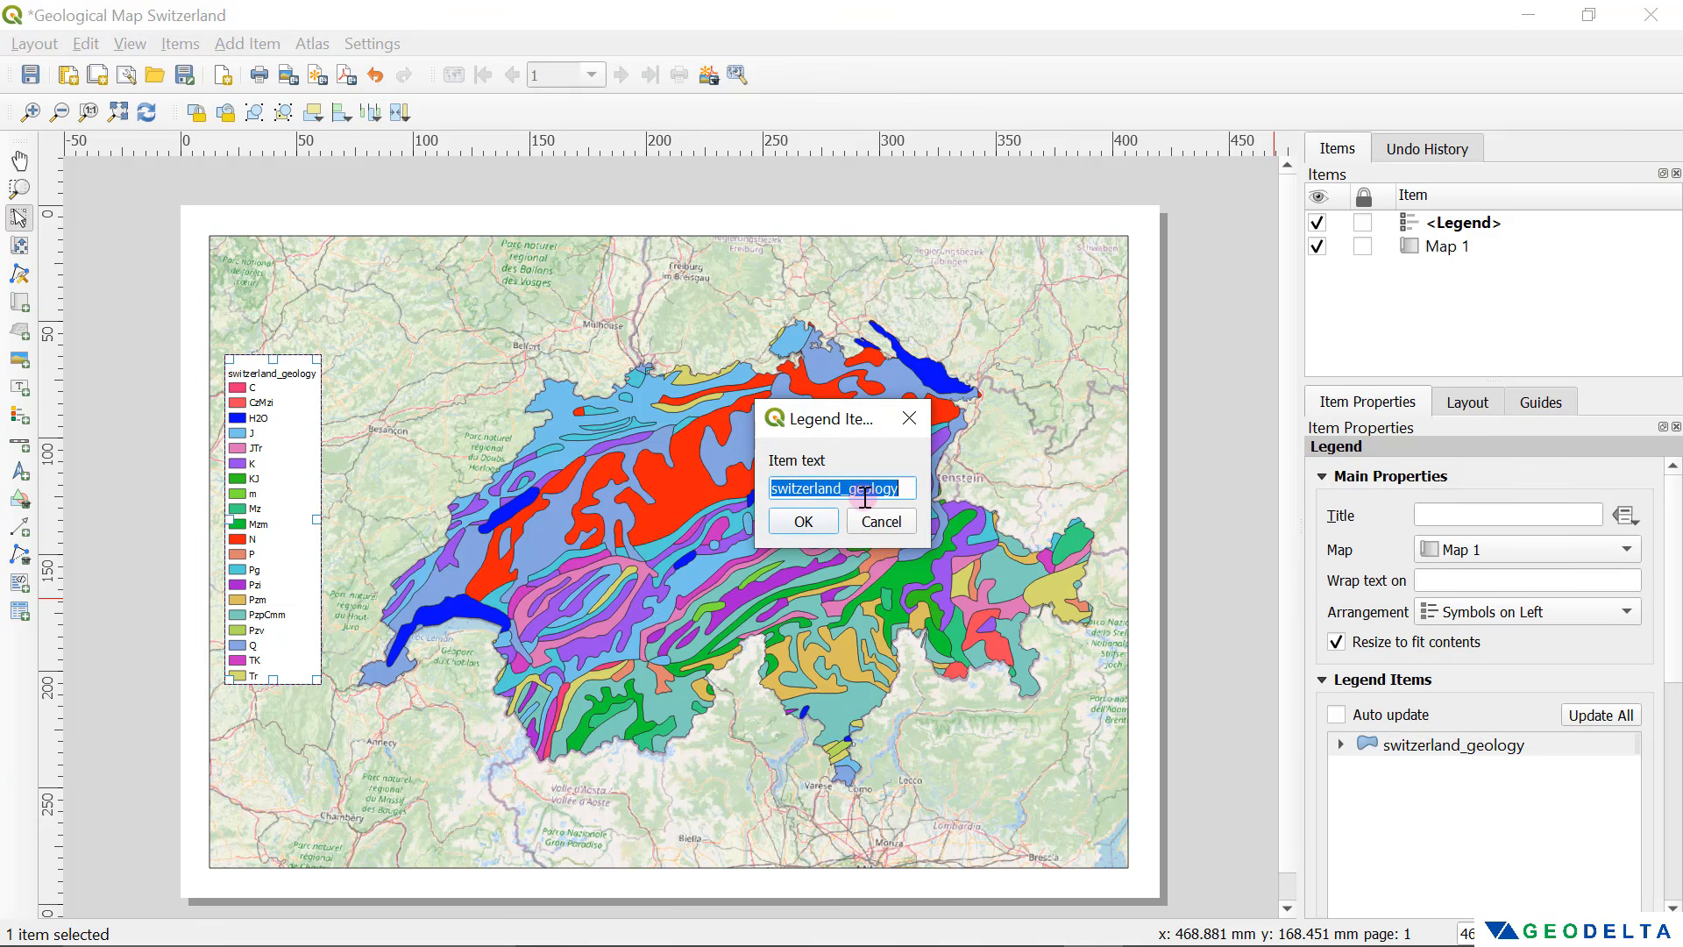
text(Geology)
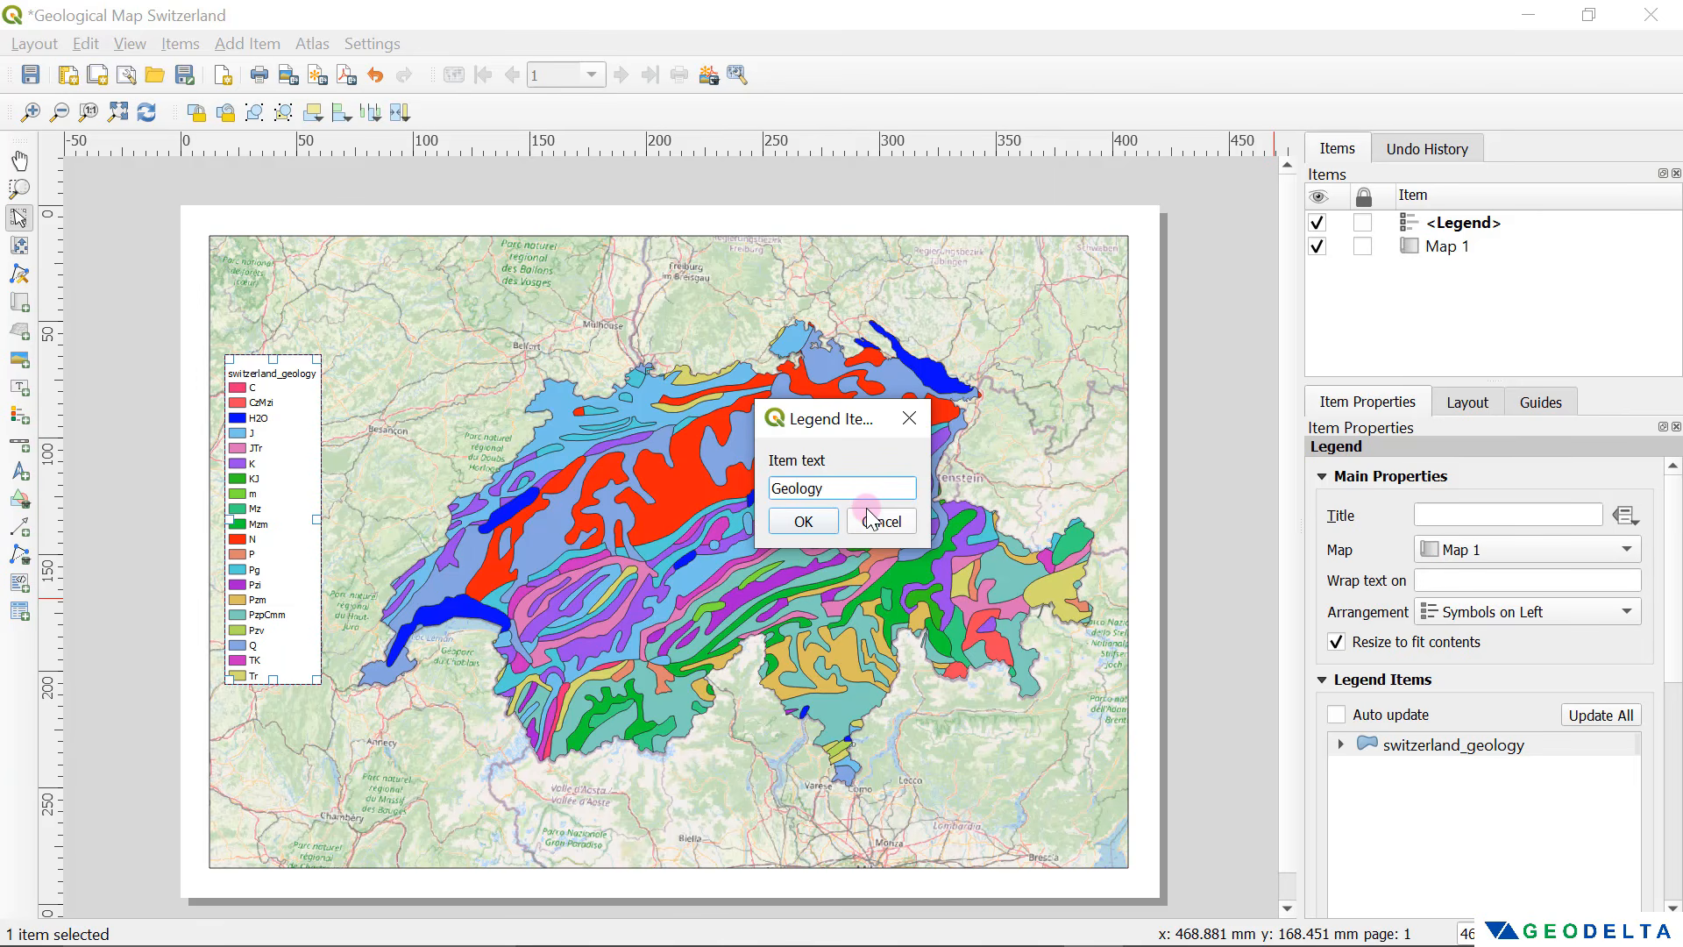
click(817, 523)
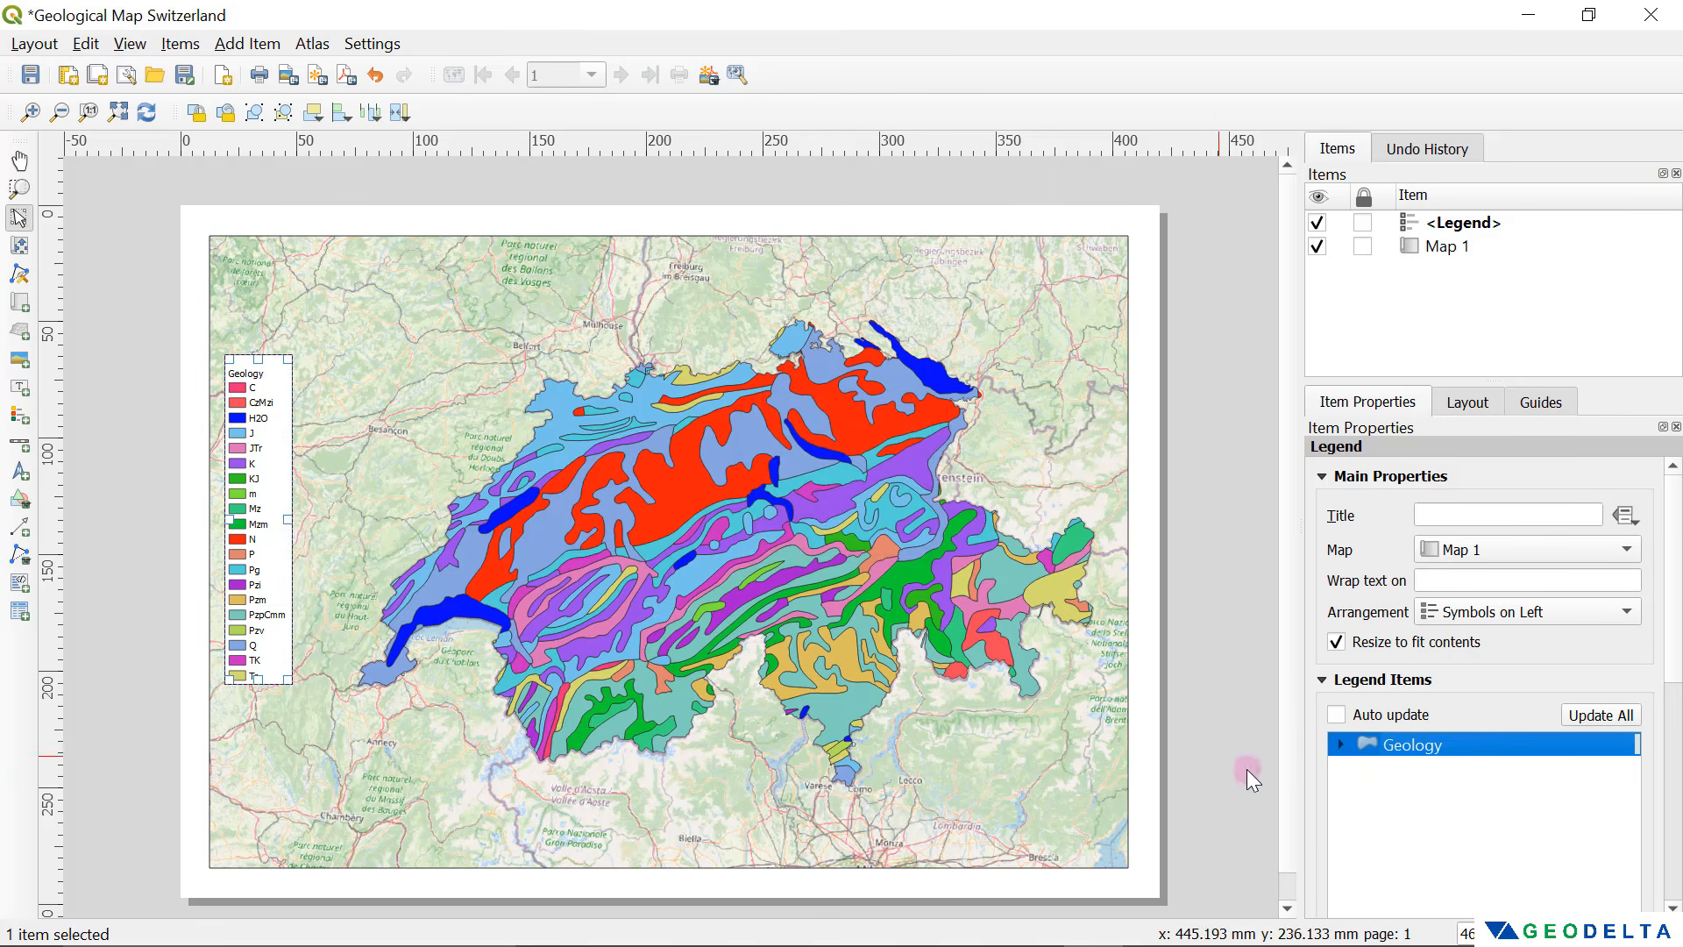
Step: Set the legend's spacing below the subgroup heading to 3.00 mm
click(1321, 478)
click(1321, 501)
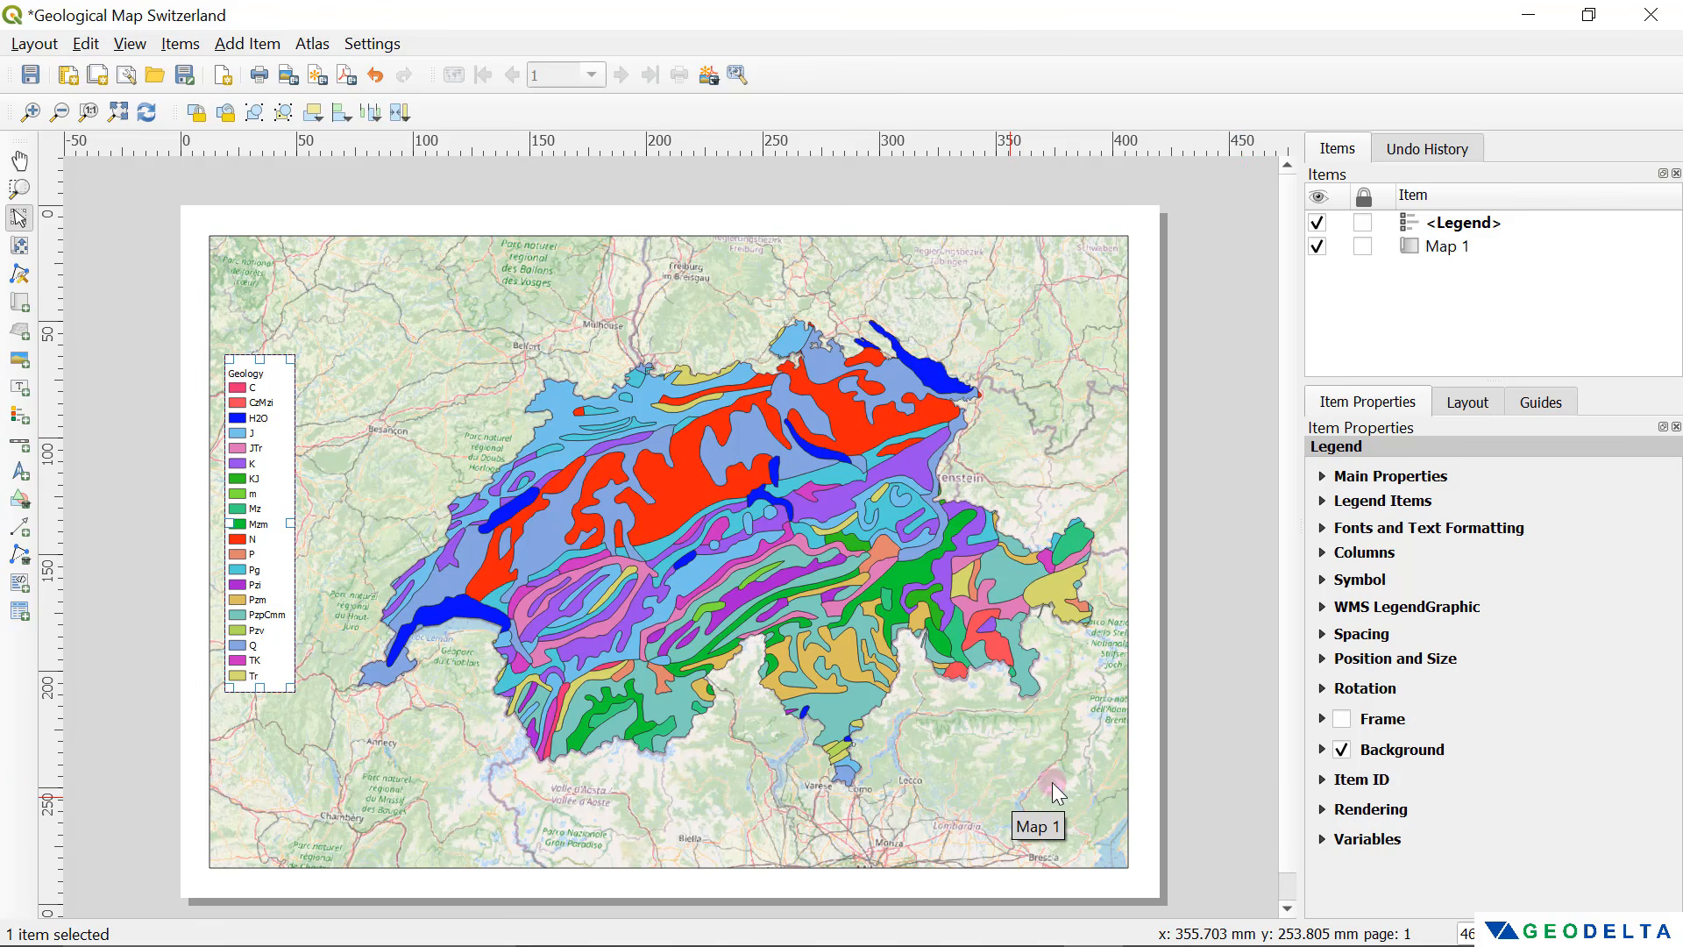
click(1322, 635)
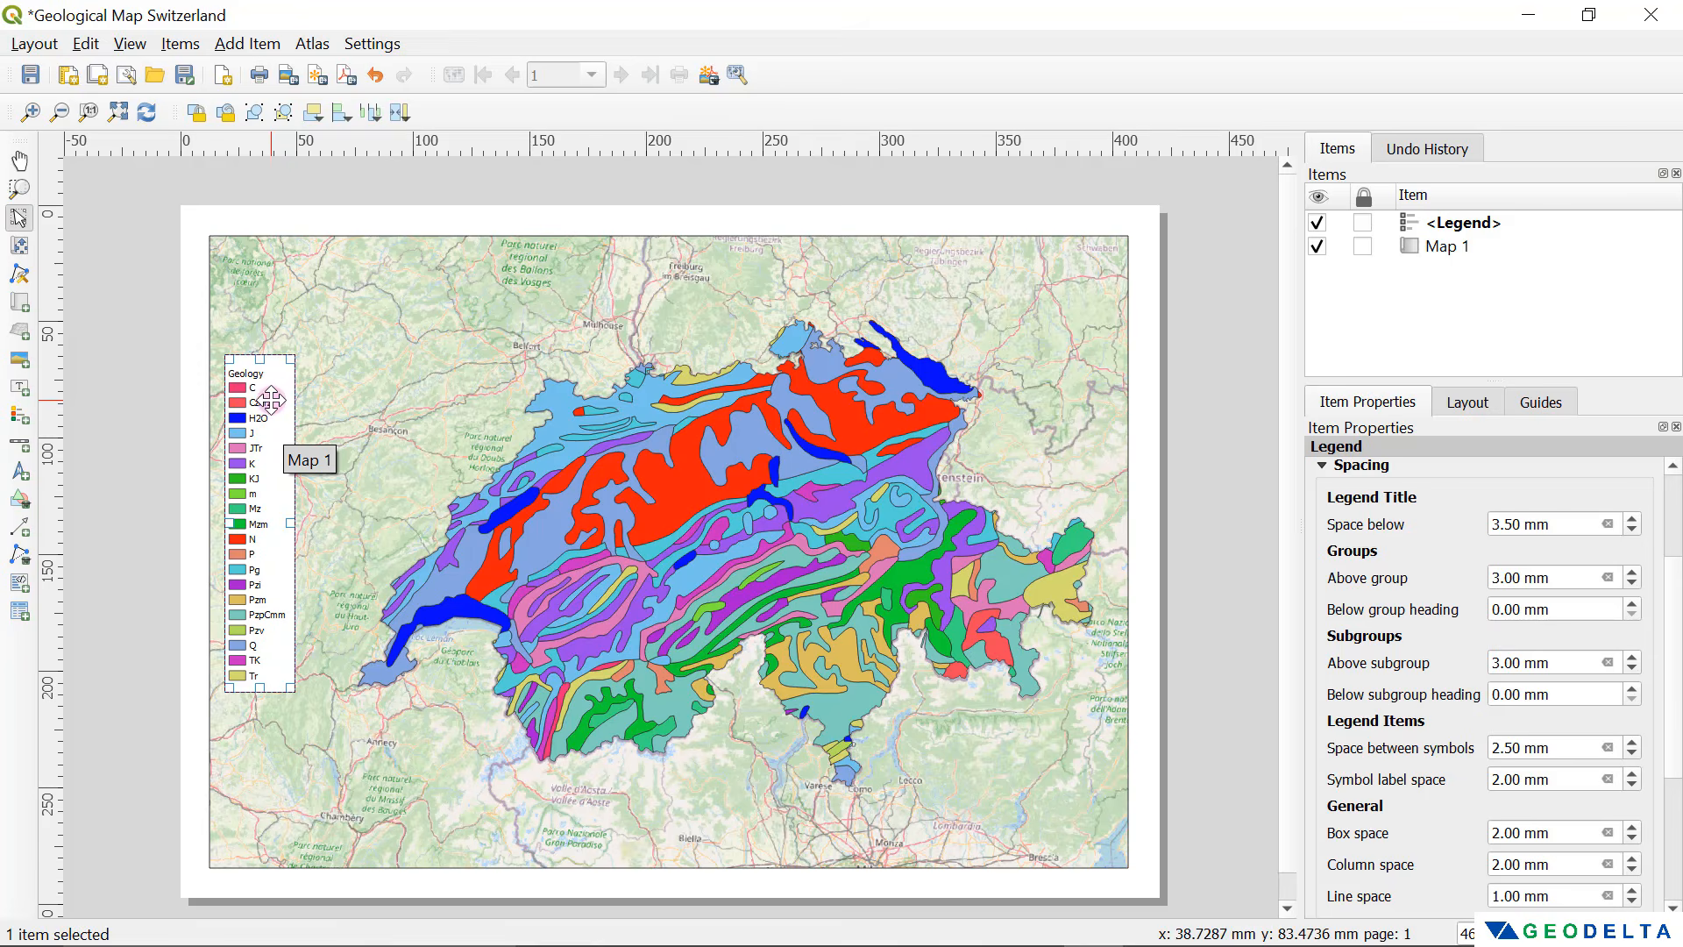
scroll(252, 384, up, 1)
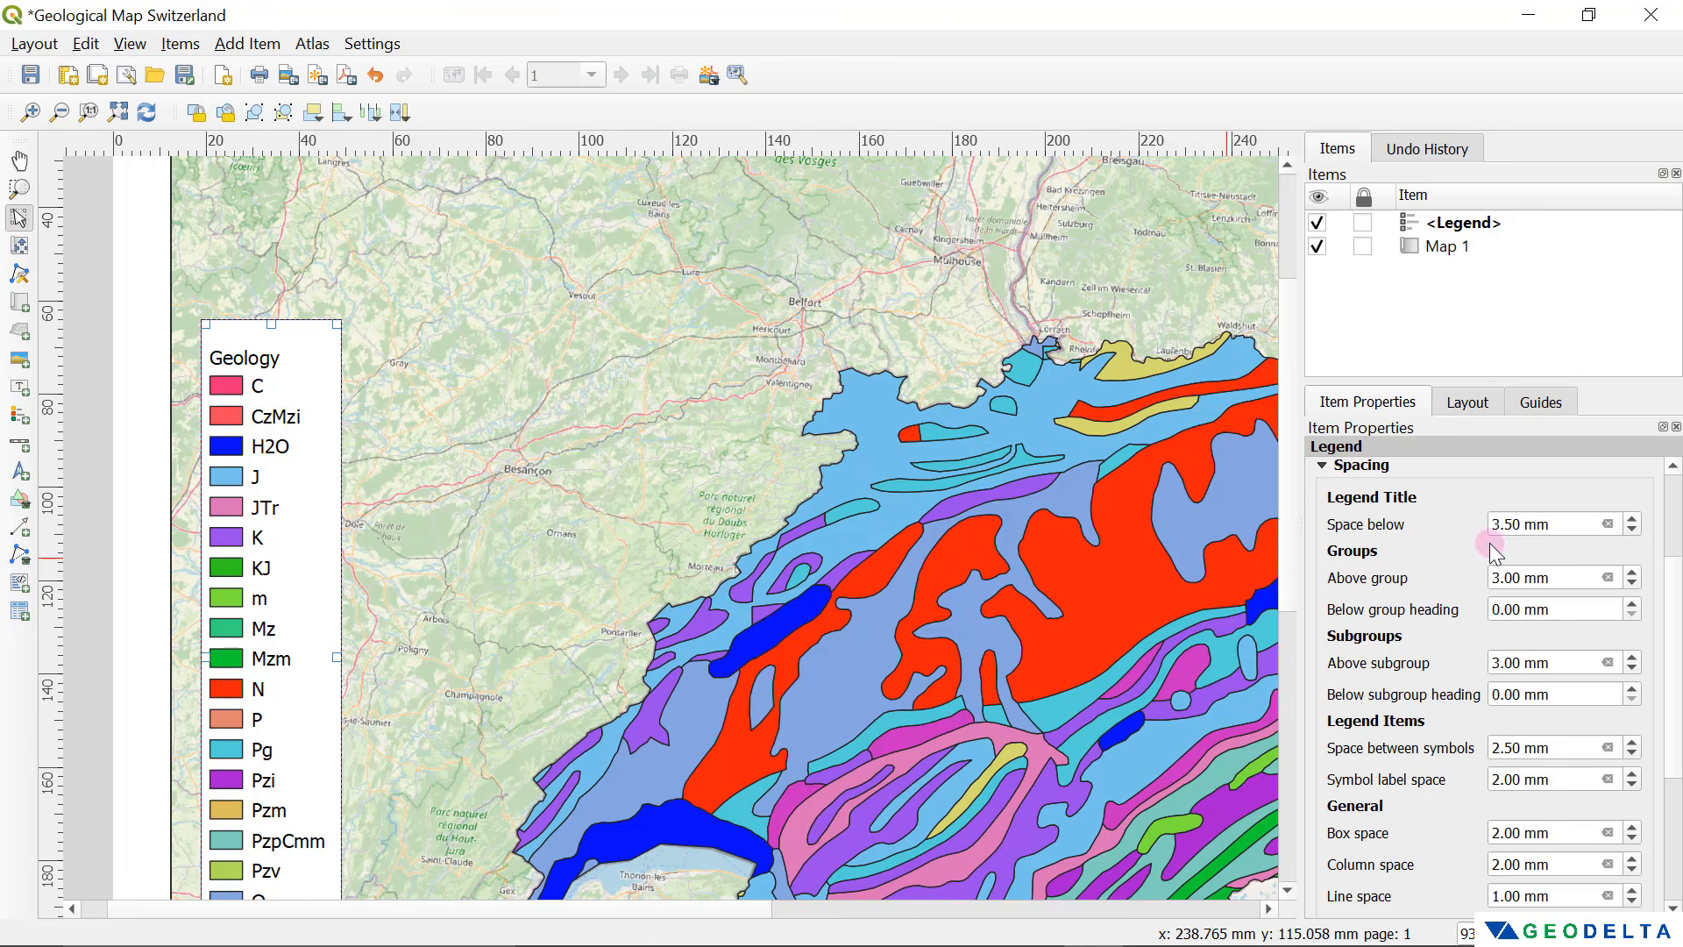
click(1629, 689)
click(1629, 689)
click(1629, 689)
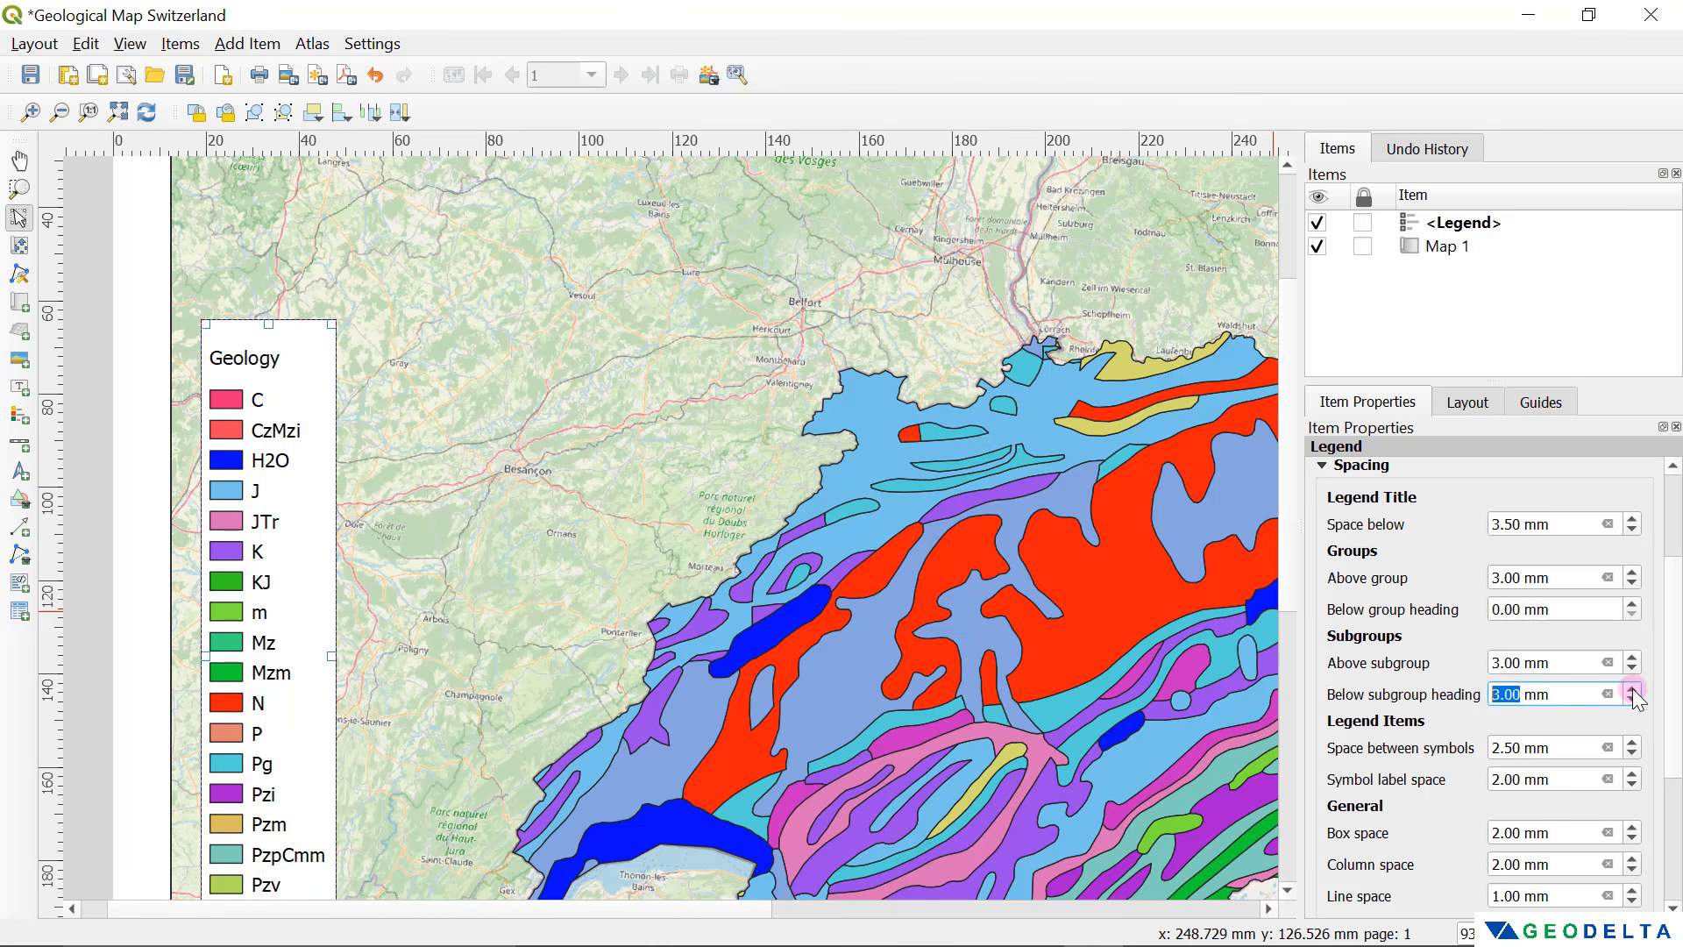
click(1631, 699)
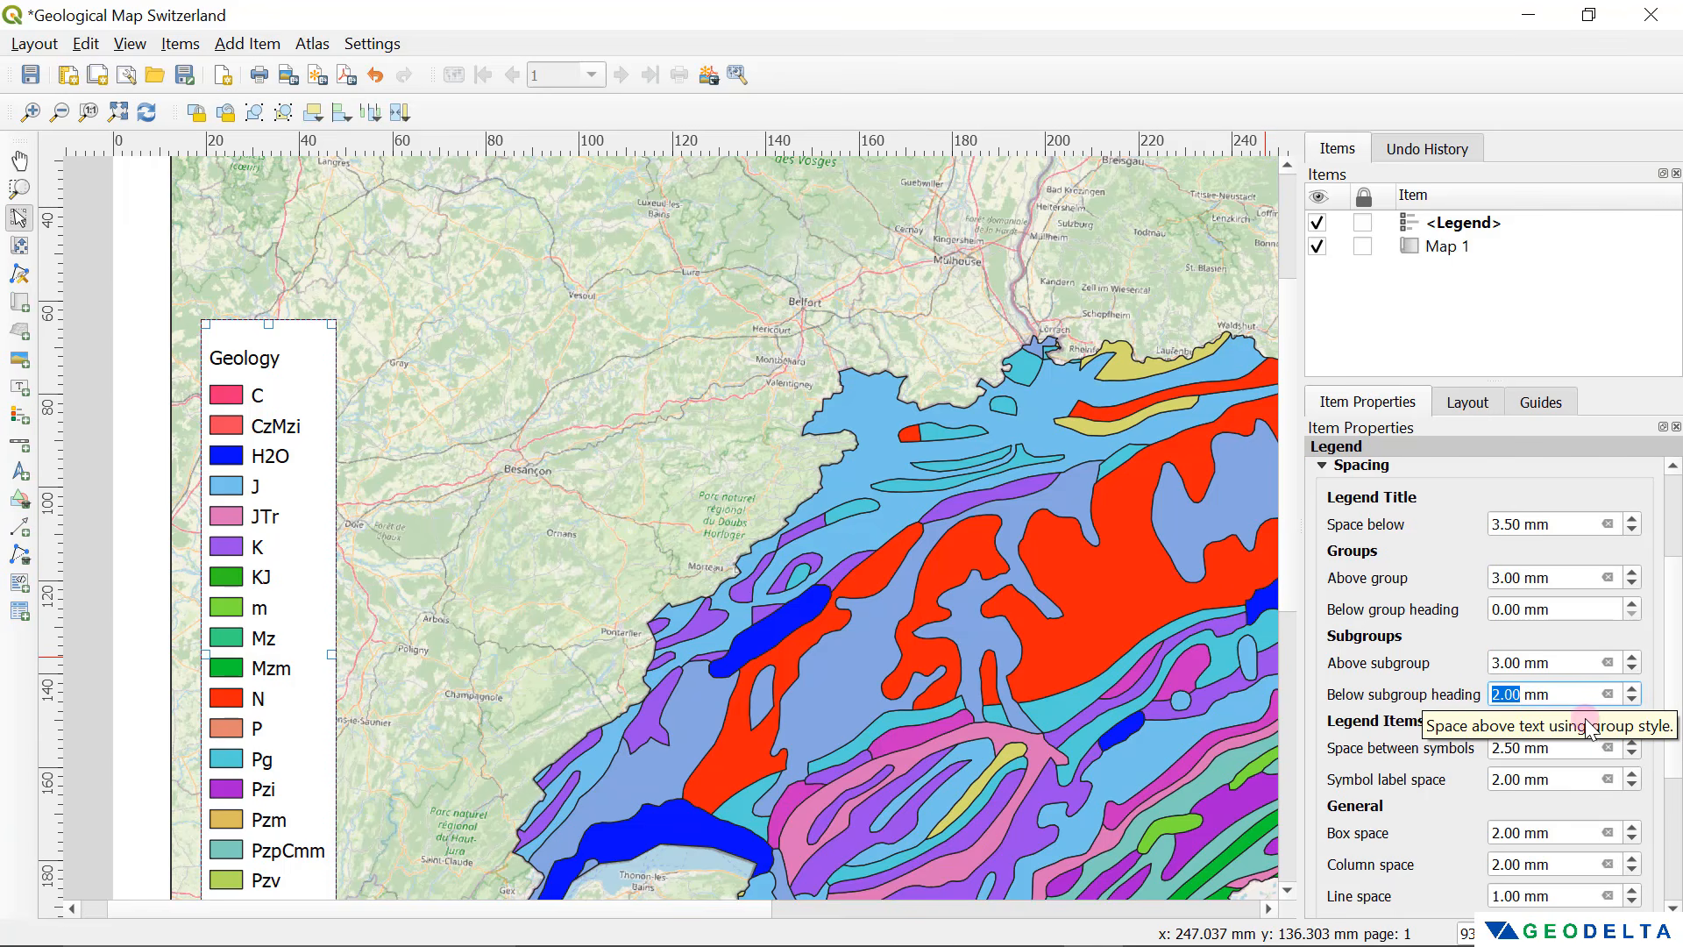
click(1632, 689)
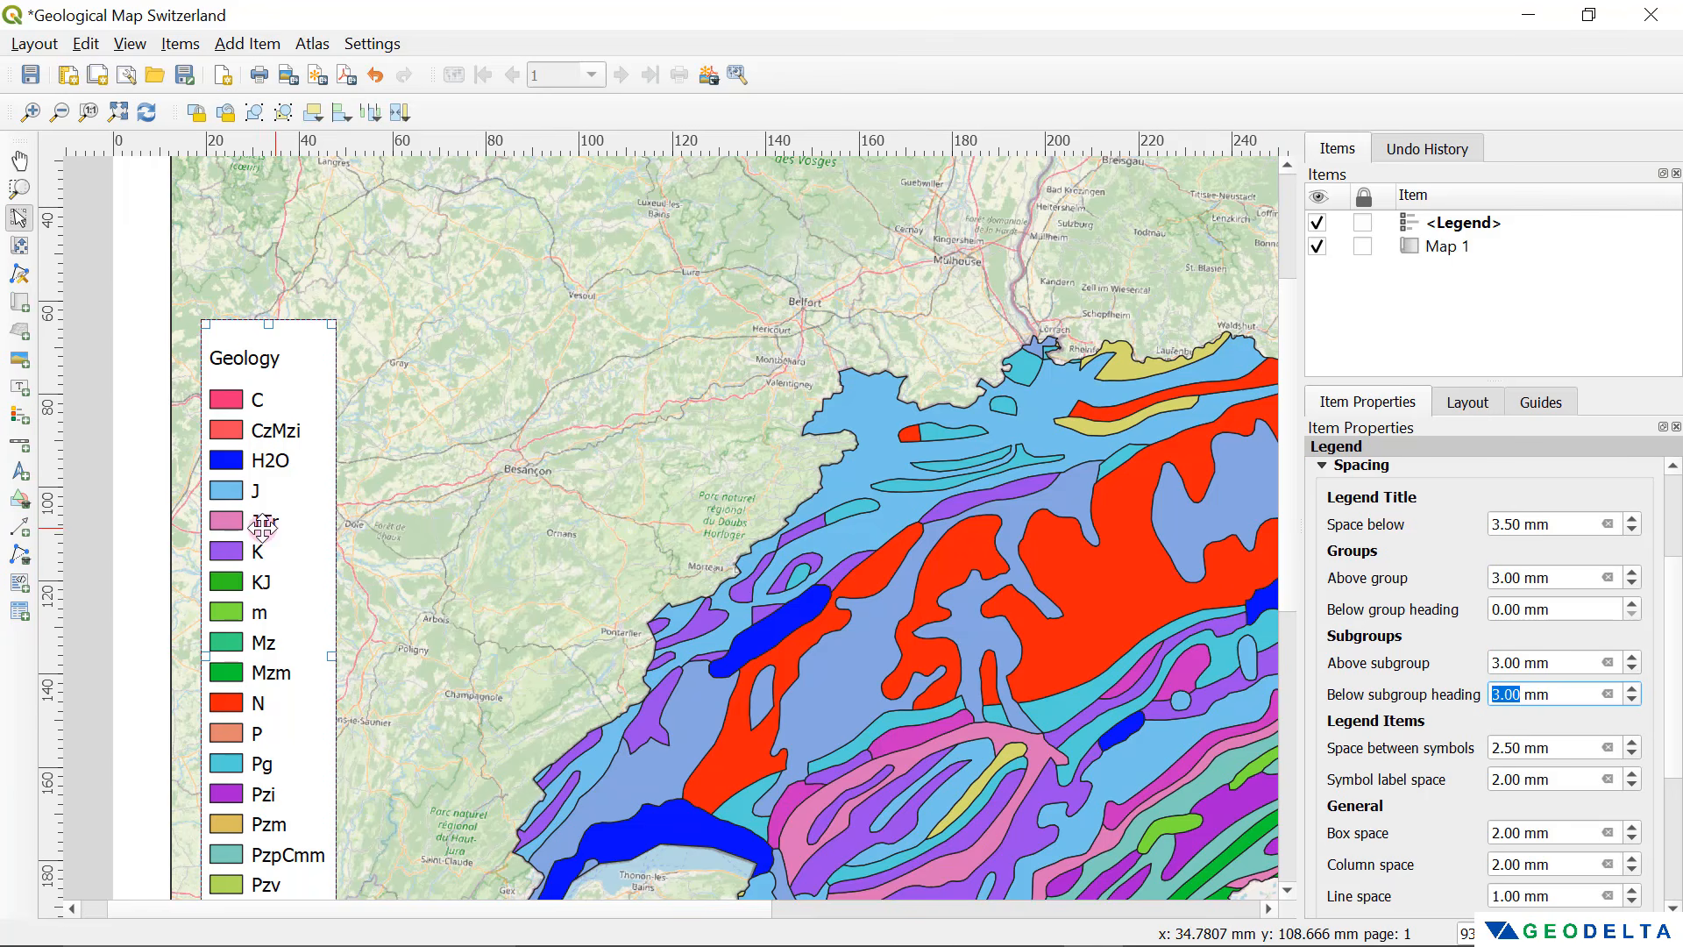
scroll(260, 446, down, 3)
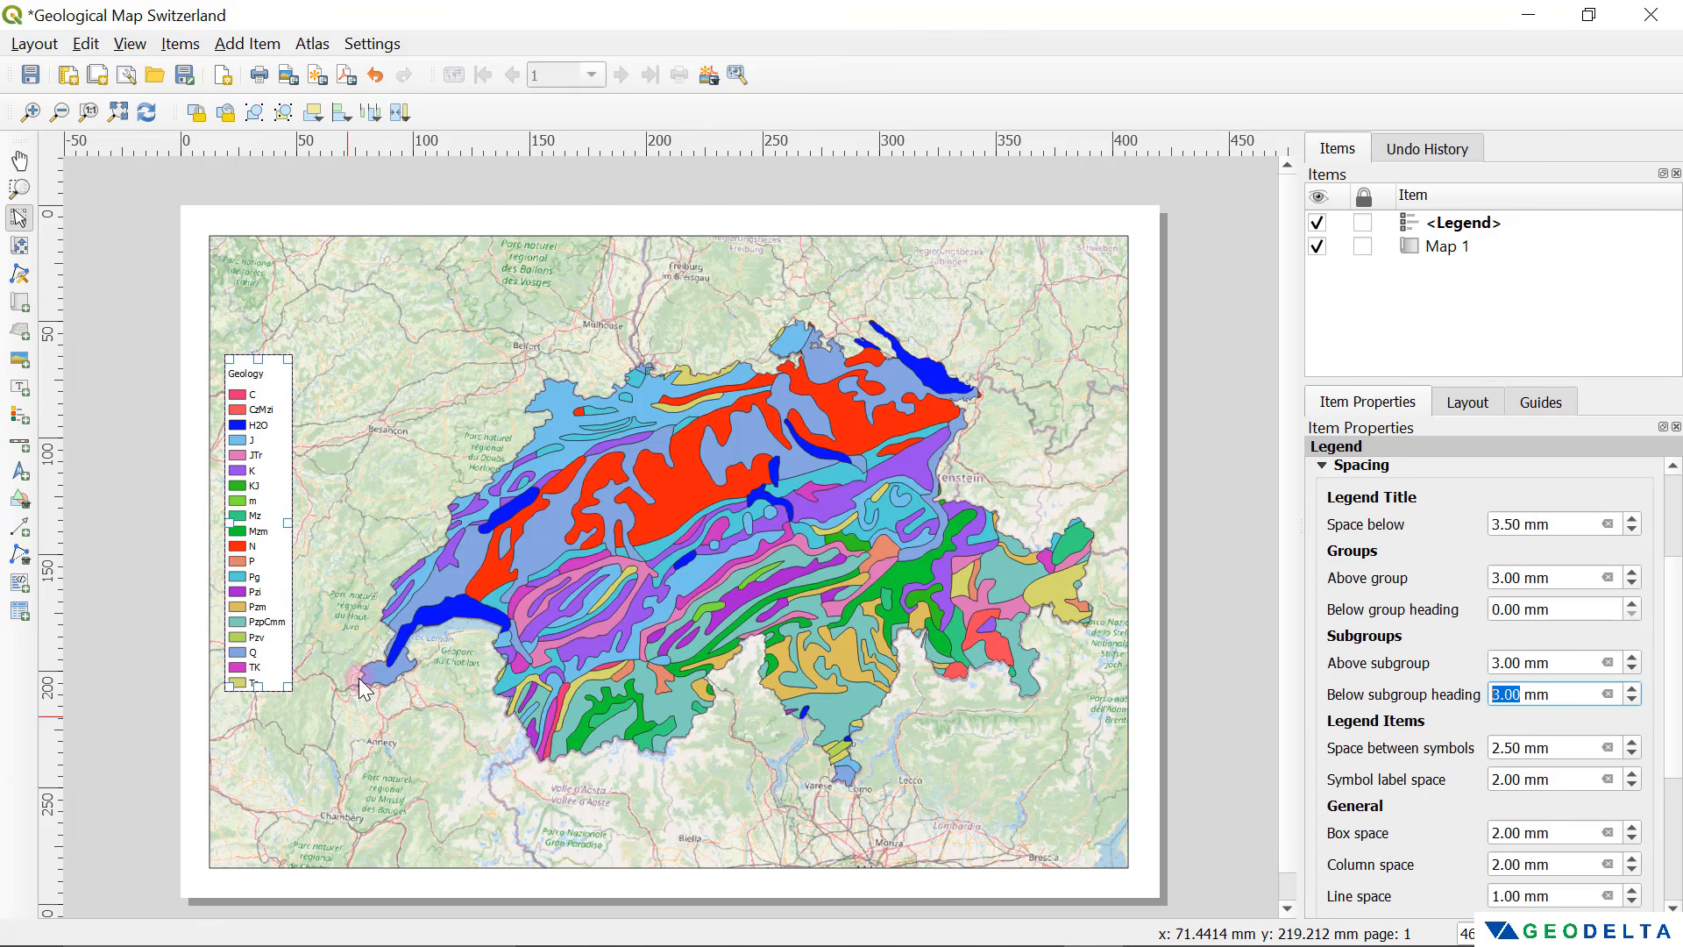
Step: Set the space between symbols of the legend items to 6 mm and collapse the spacing settings
click(1668, 727)
scroll(1668, 732, down, 2)
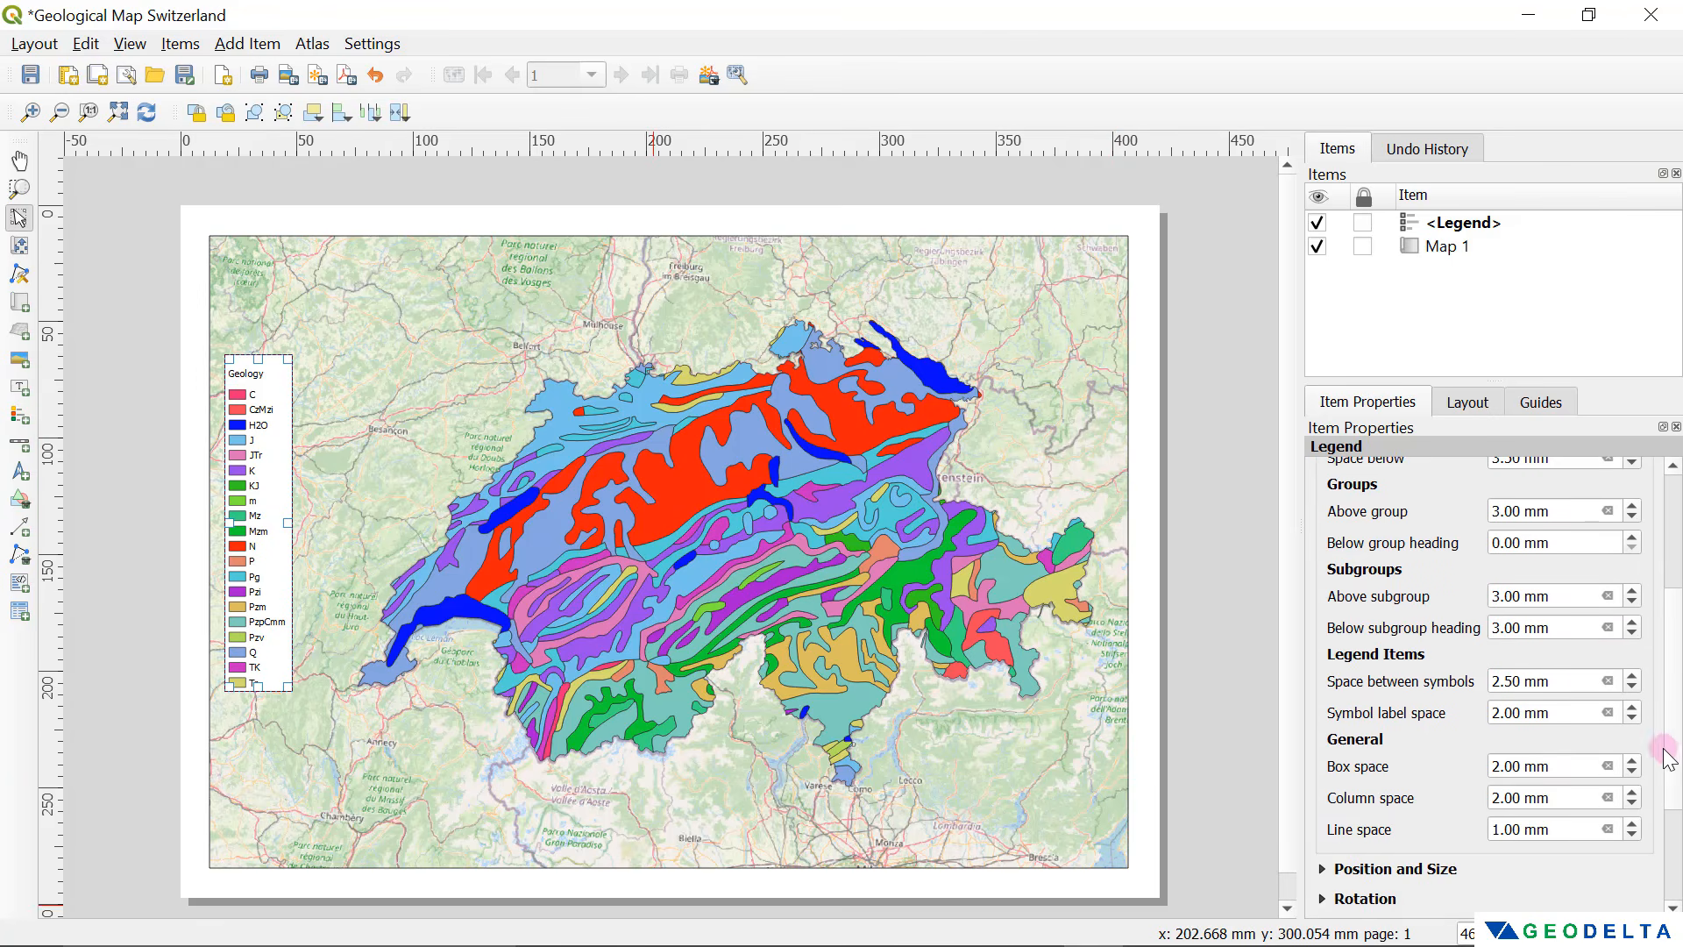
click(1632, 677)
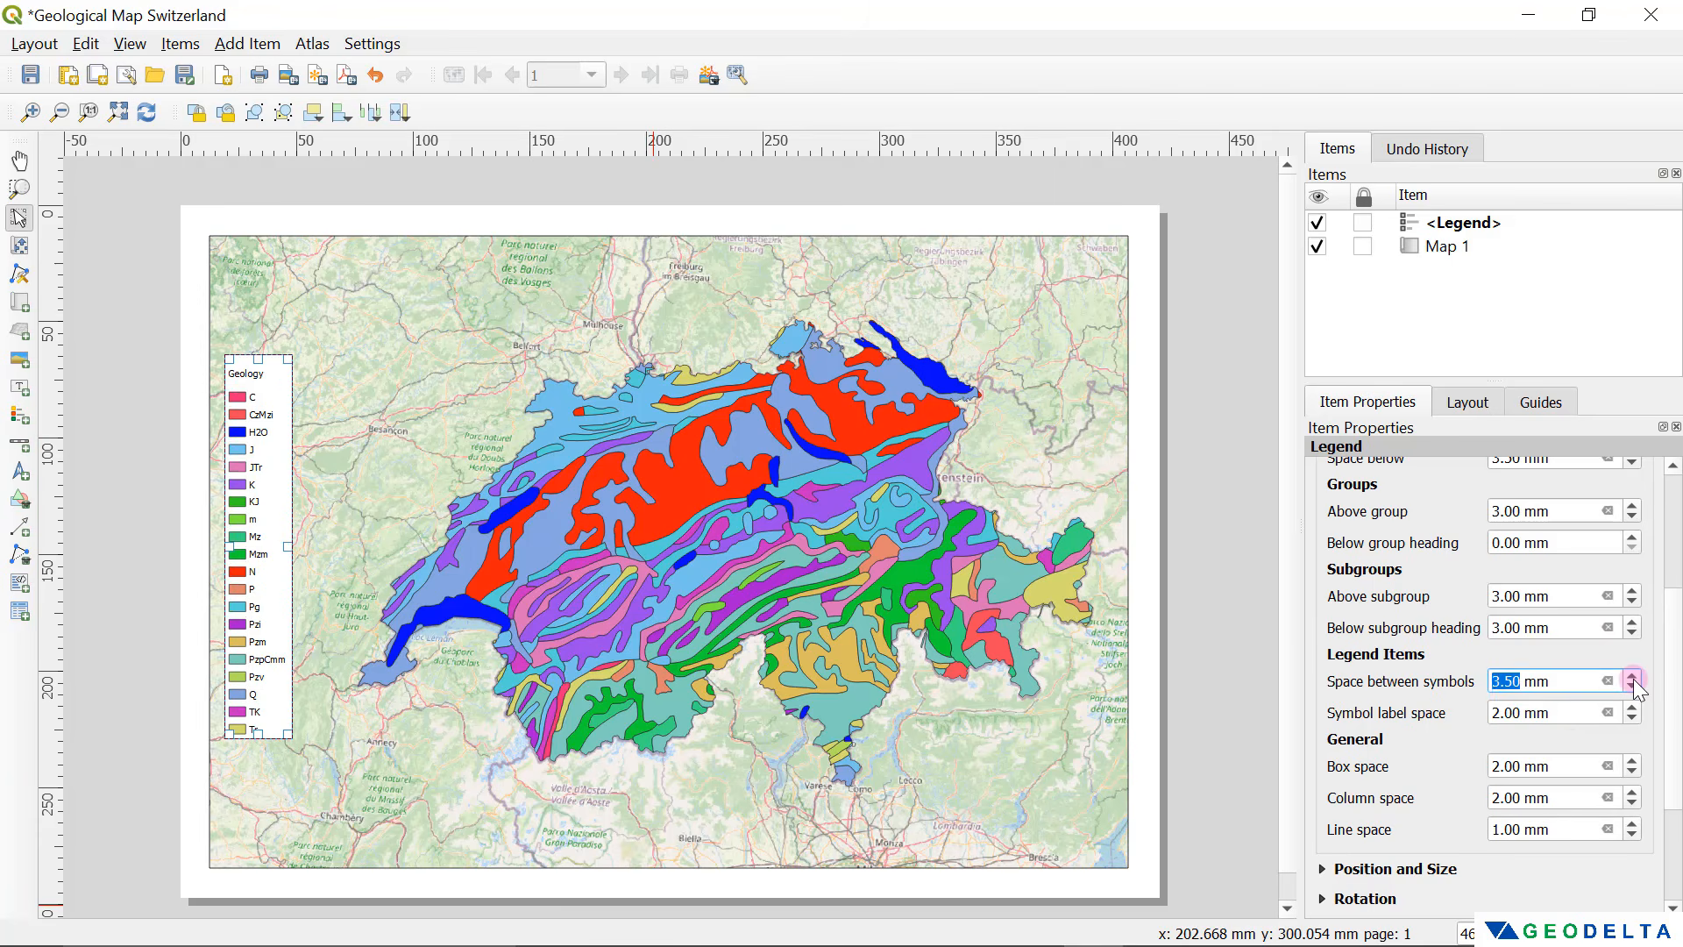
click(1632, 677)
click(1632, 677)
click(1632, 676)
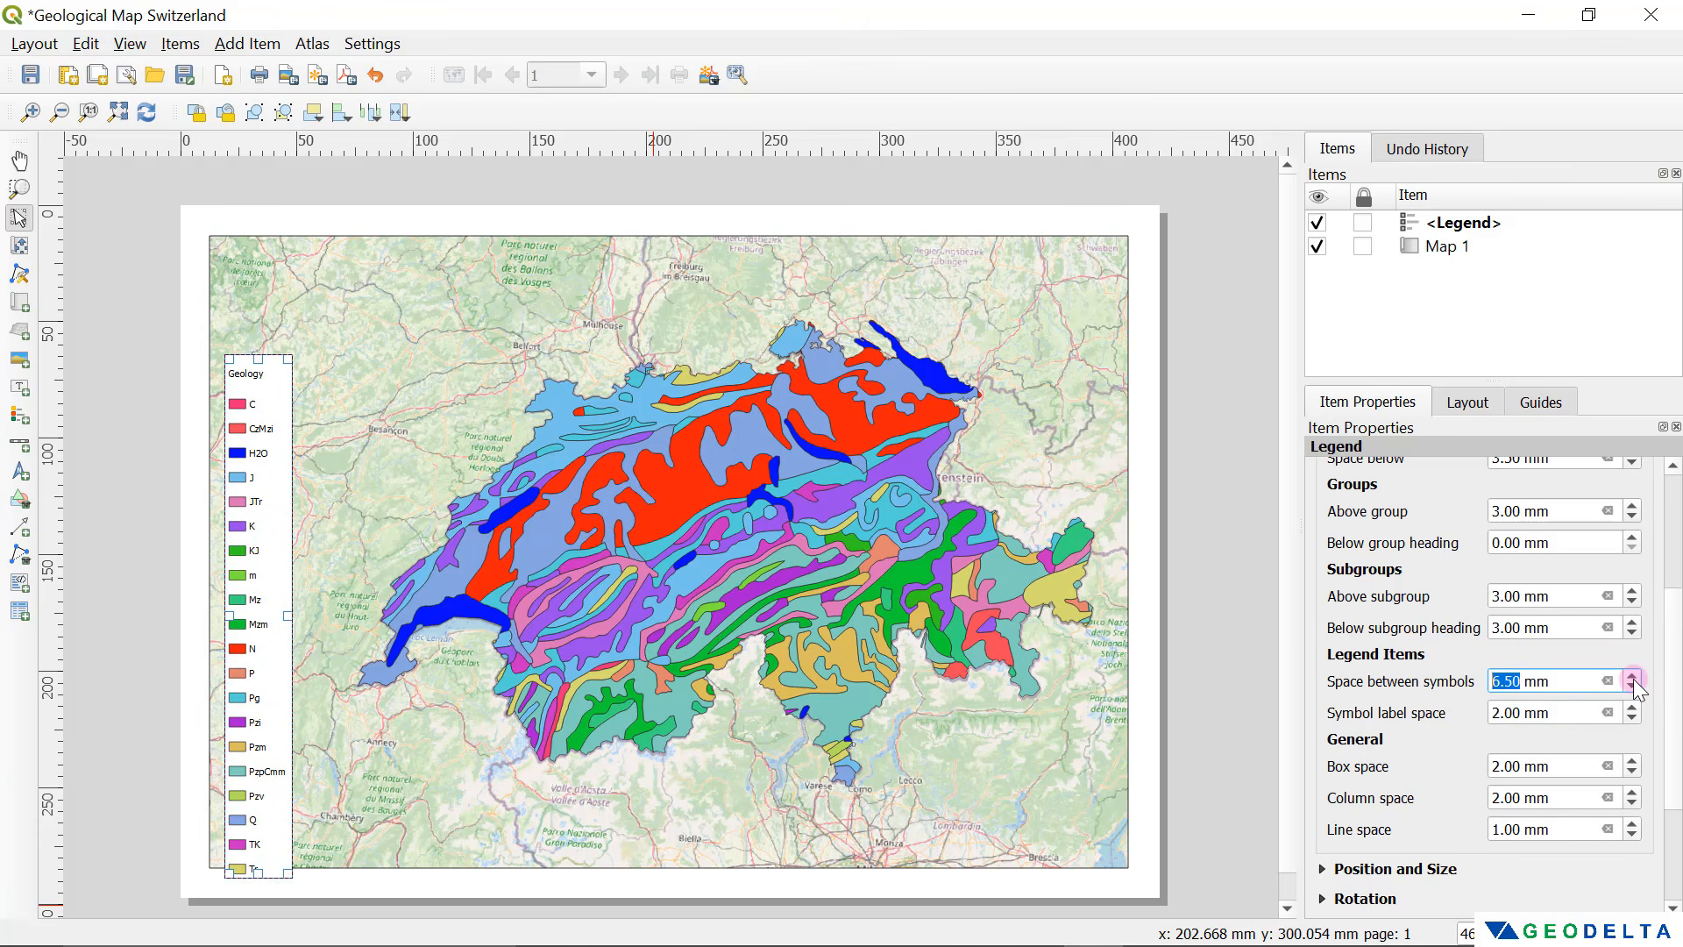
click(1632, 688)
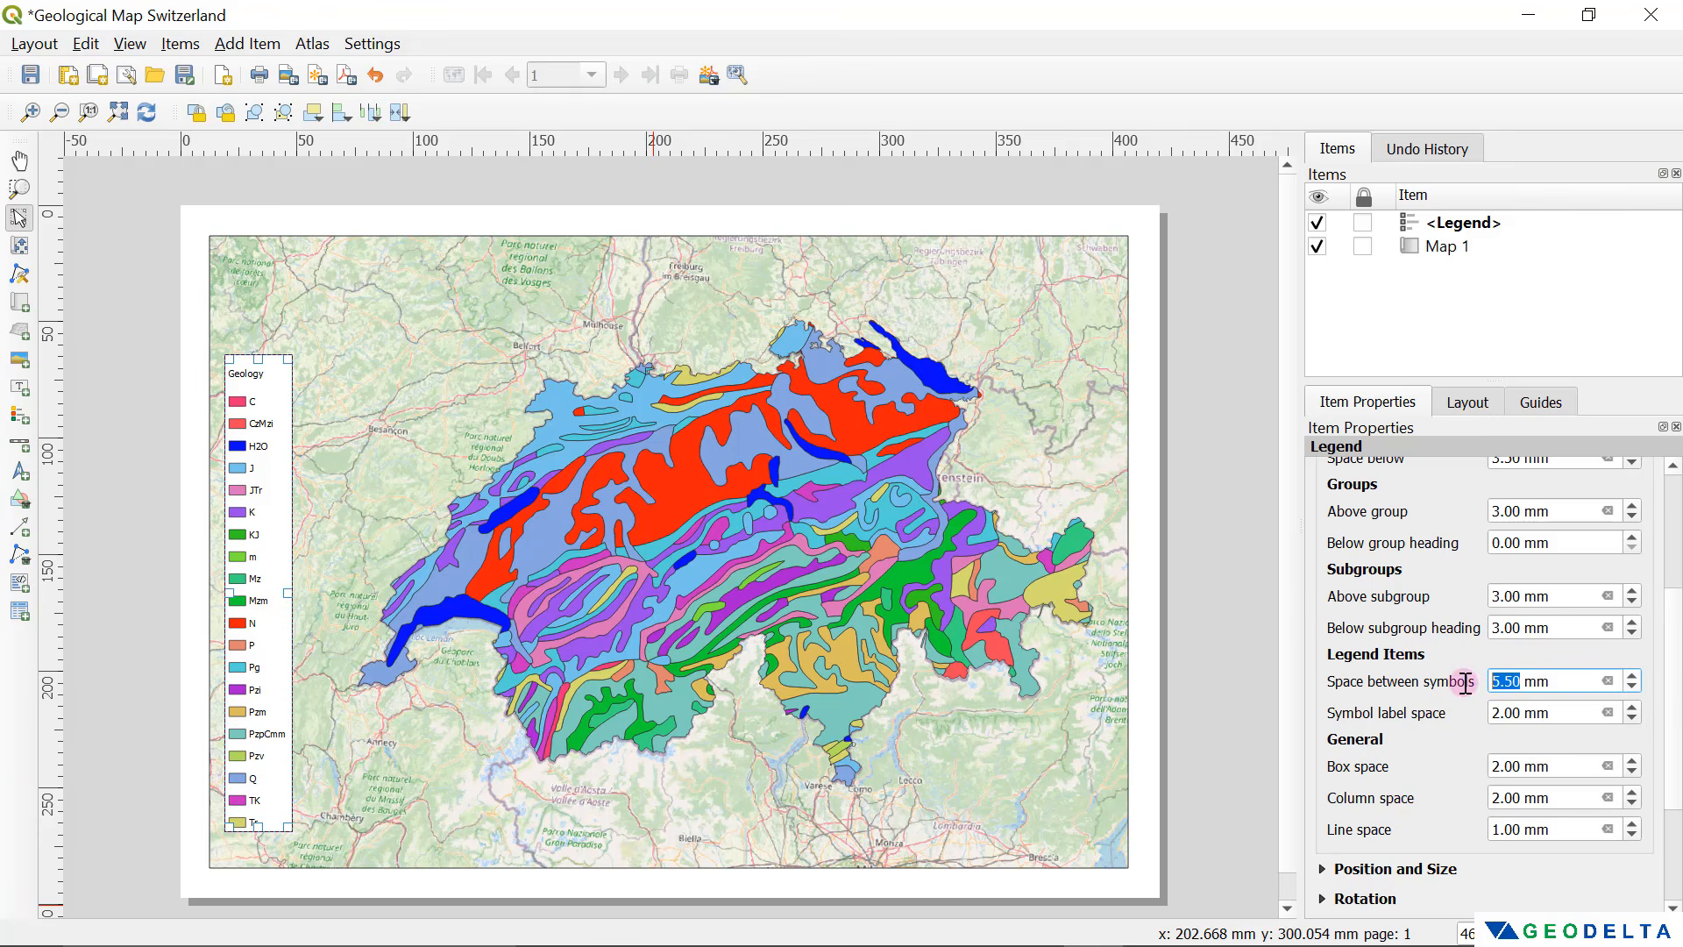
text(6)
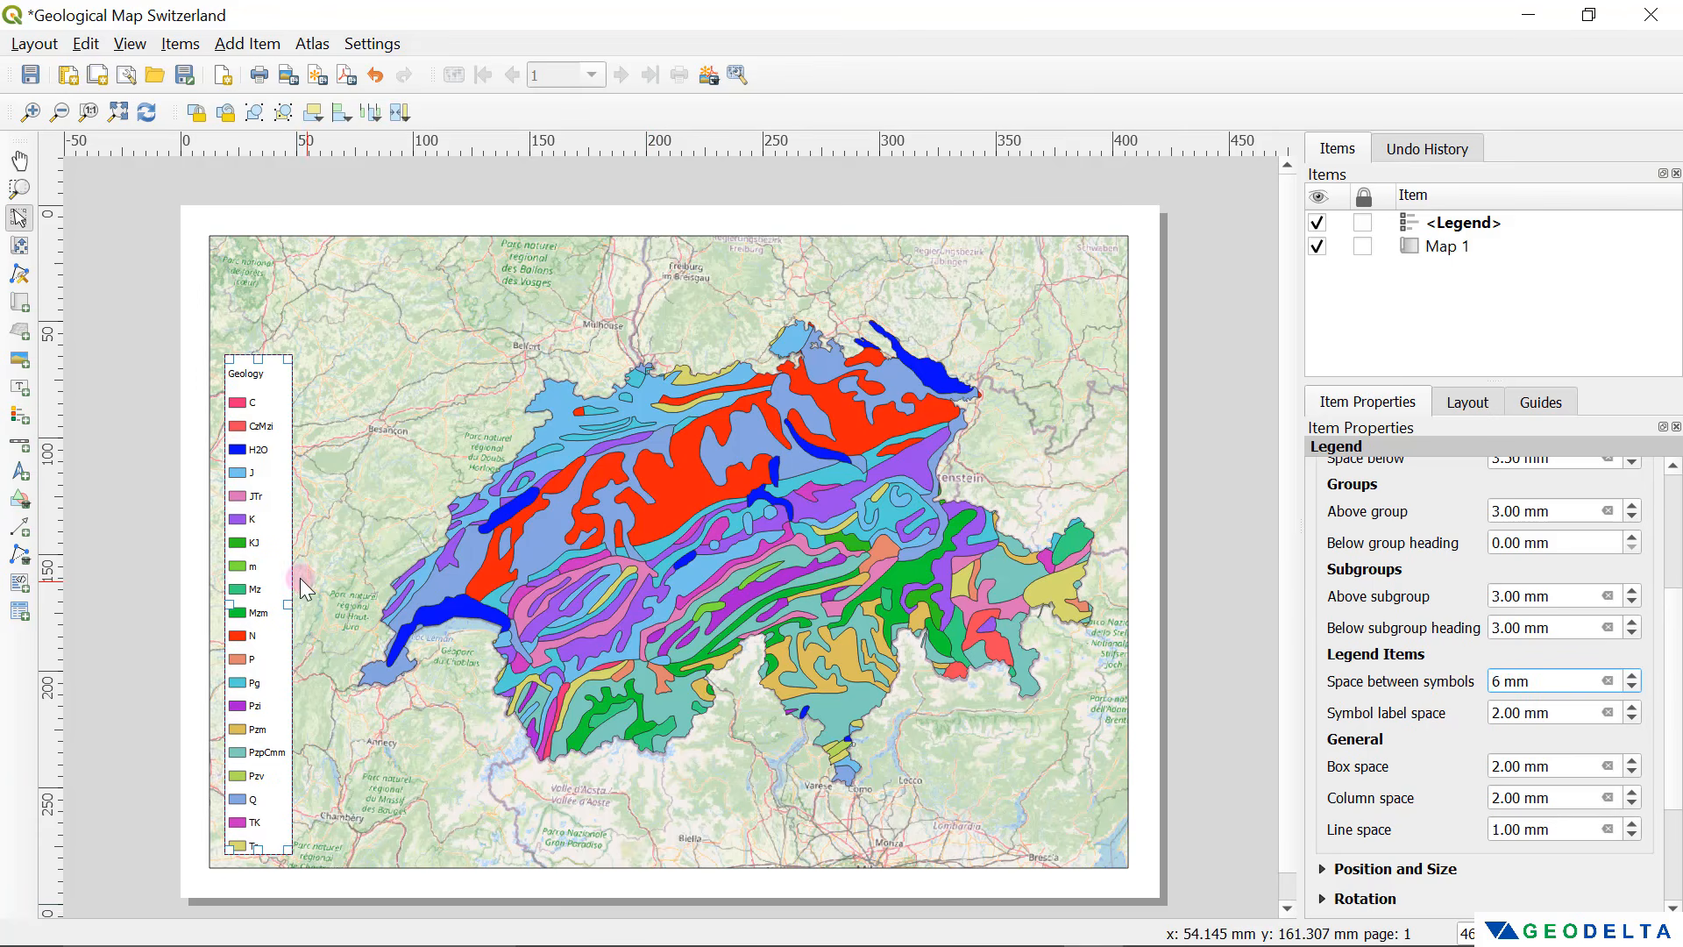
scroll(1316, 573, up, 3)
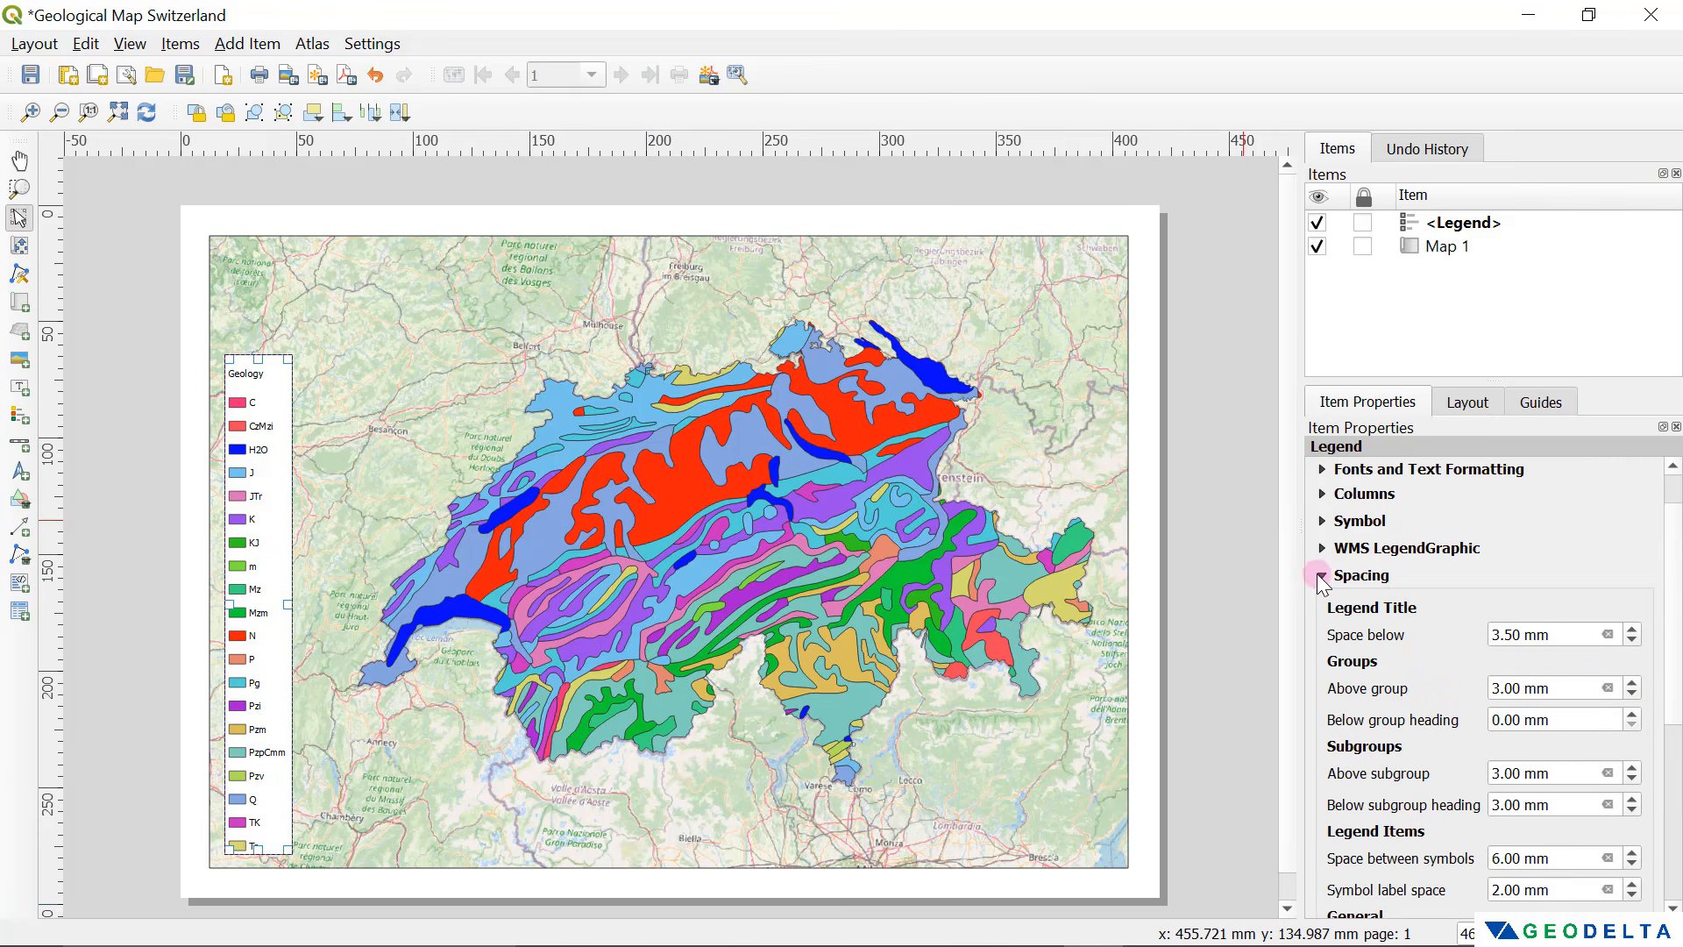
click(1322, 575)
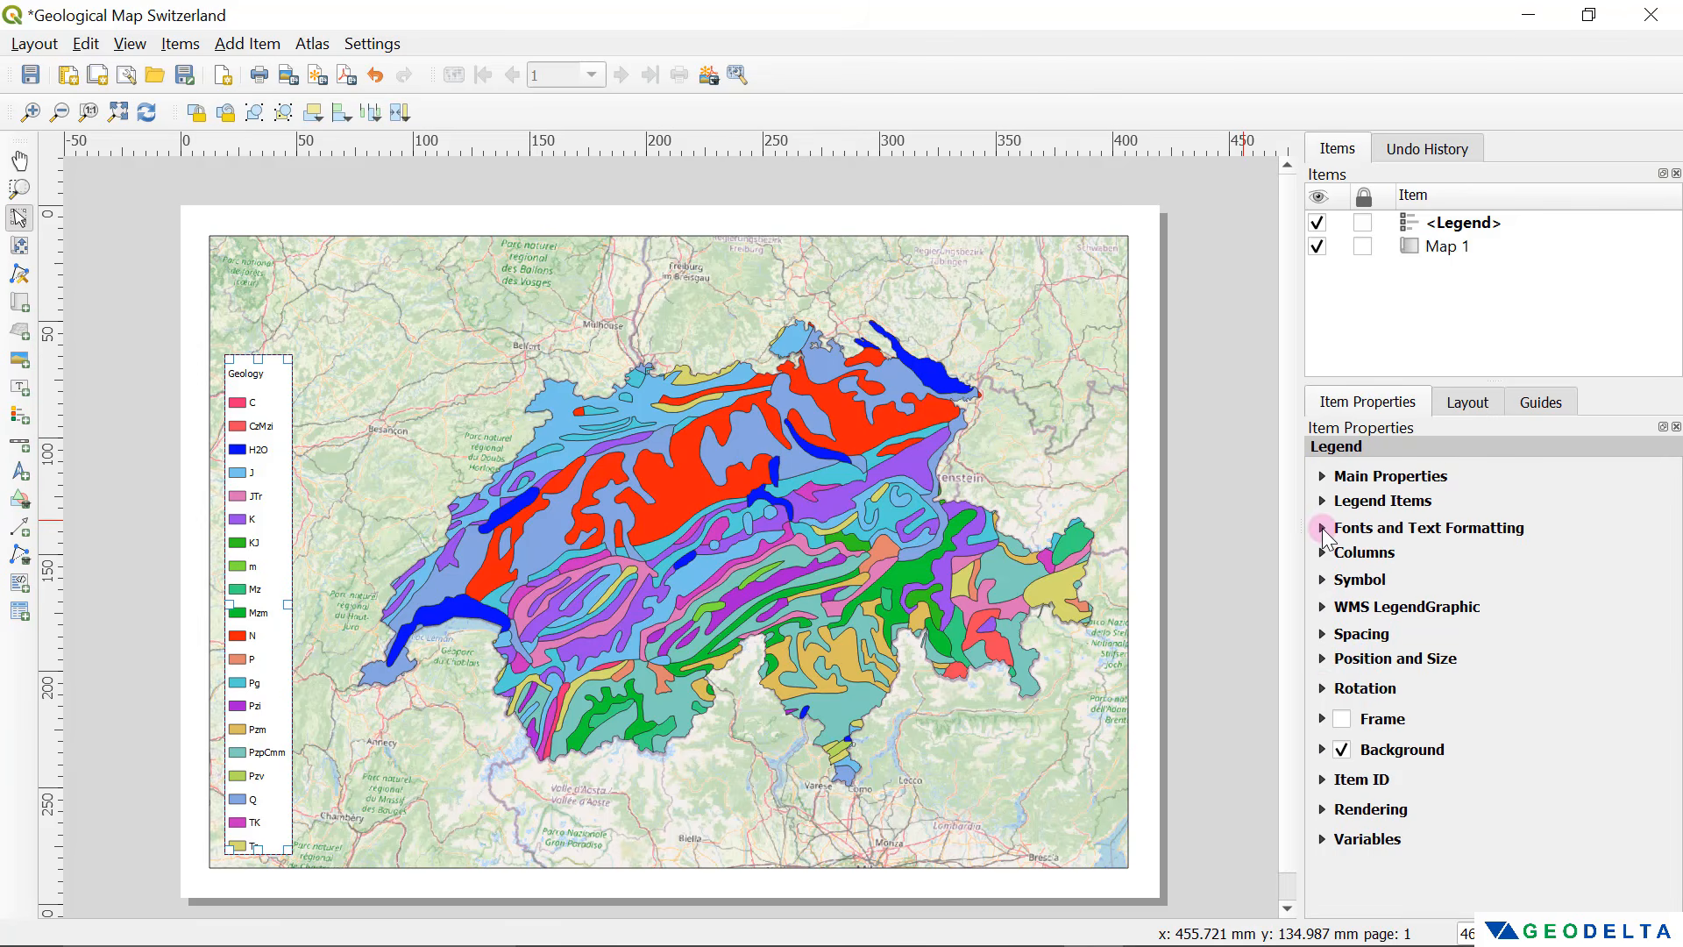
Step: Format the legend's subgroup heading font as bold, size 18
click(1322, 529)
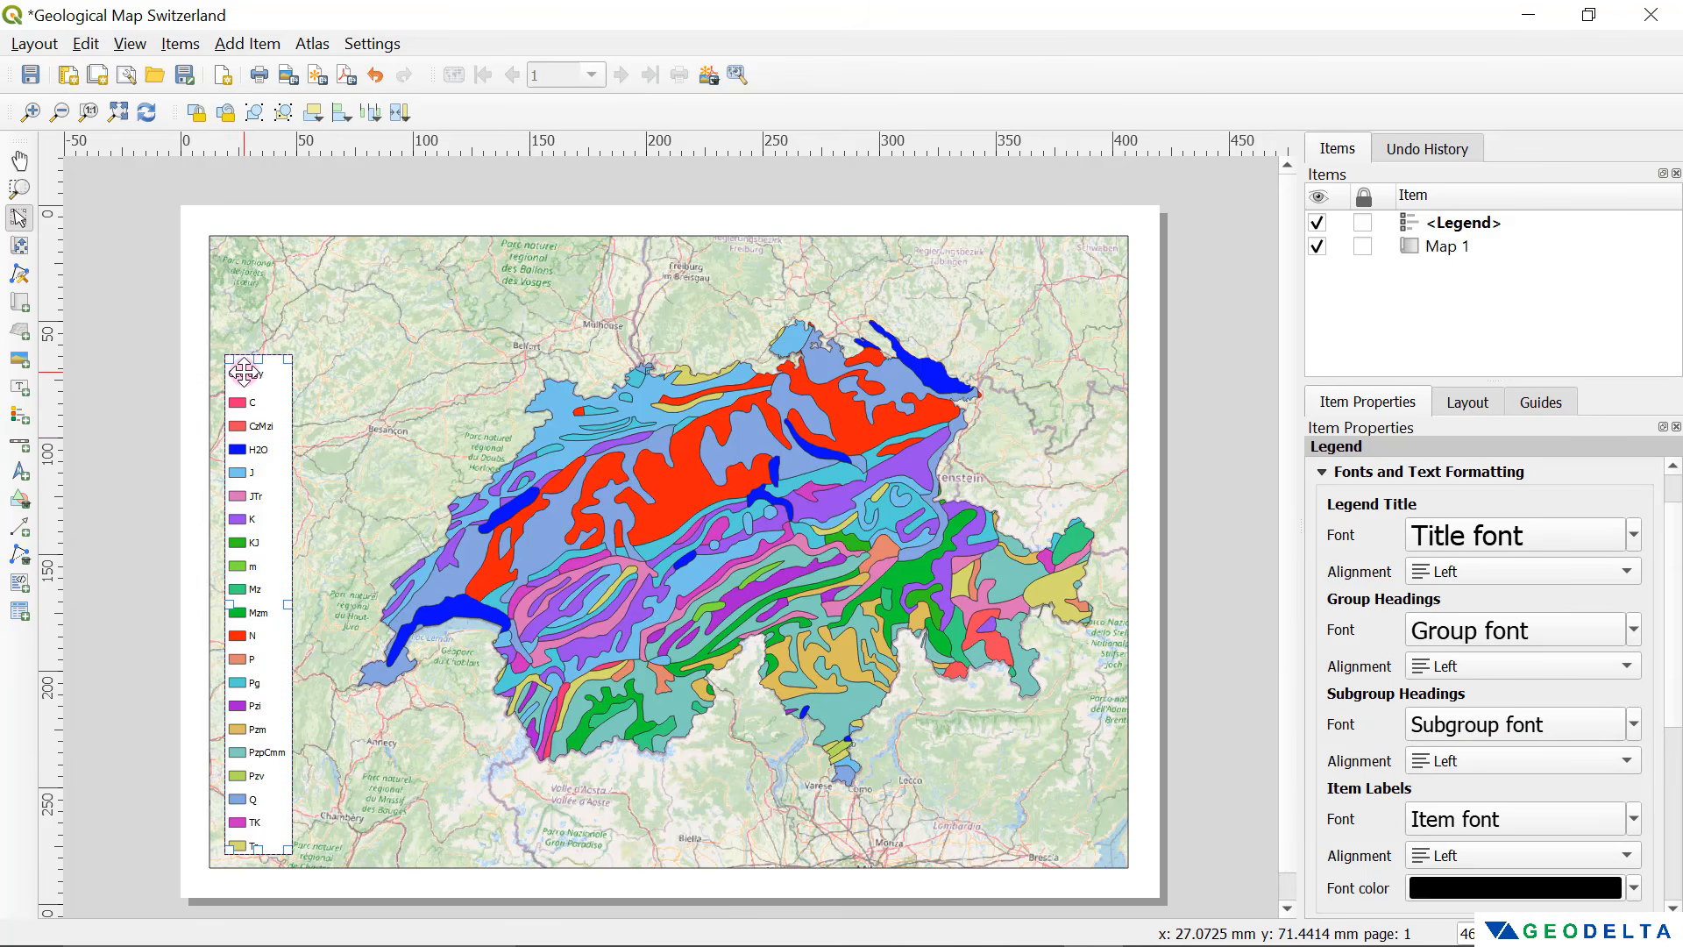
click(1571, 714)
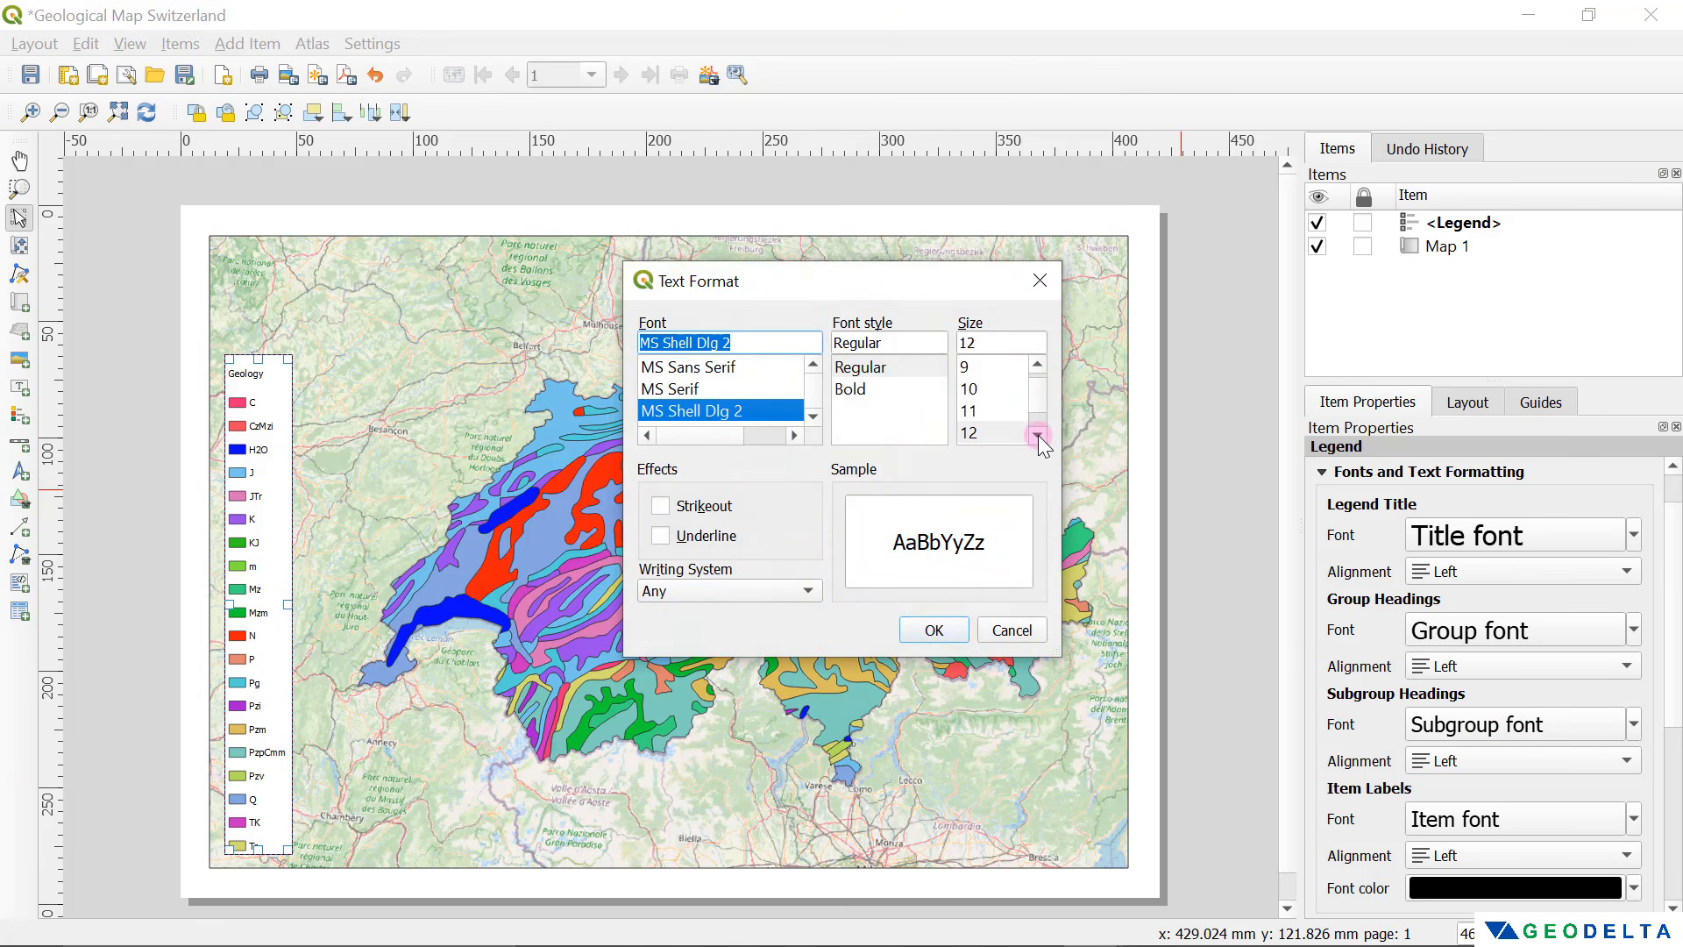
click(1038, 435)
click(995, 433)
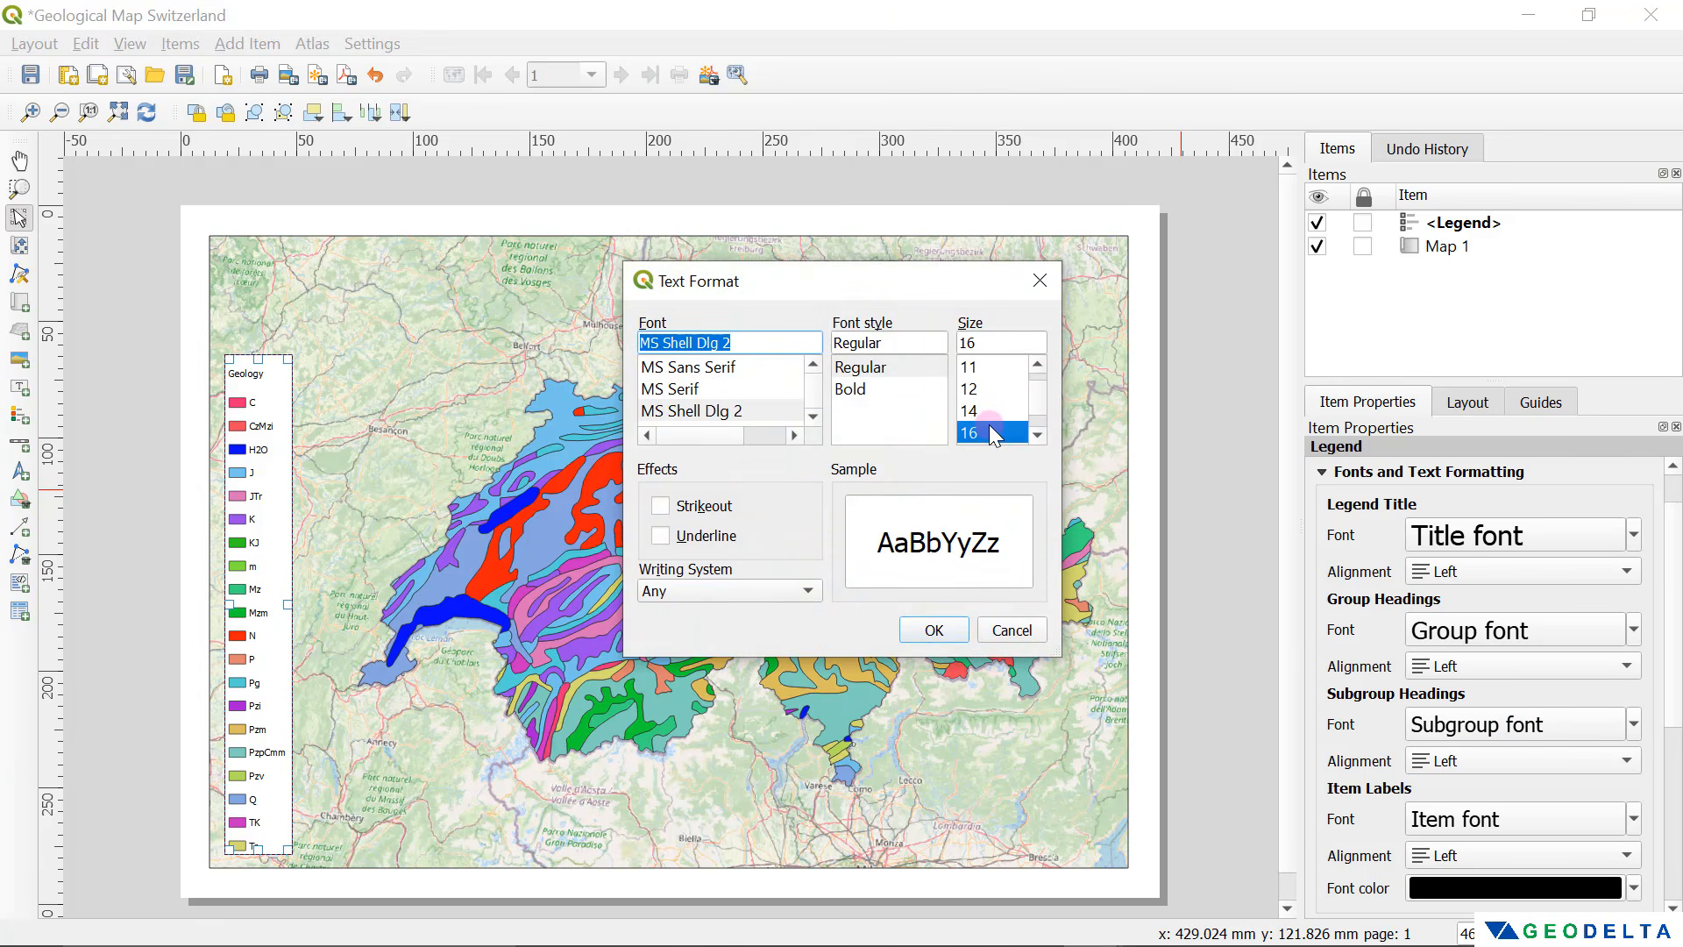
click(1038, 435)
click(994, 433)
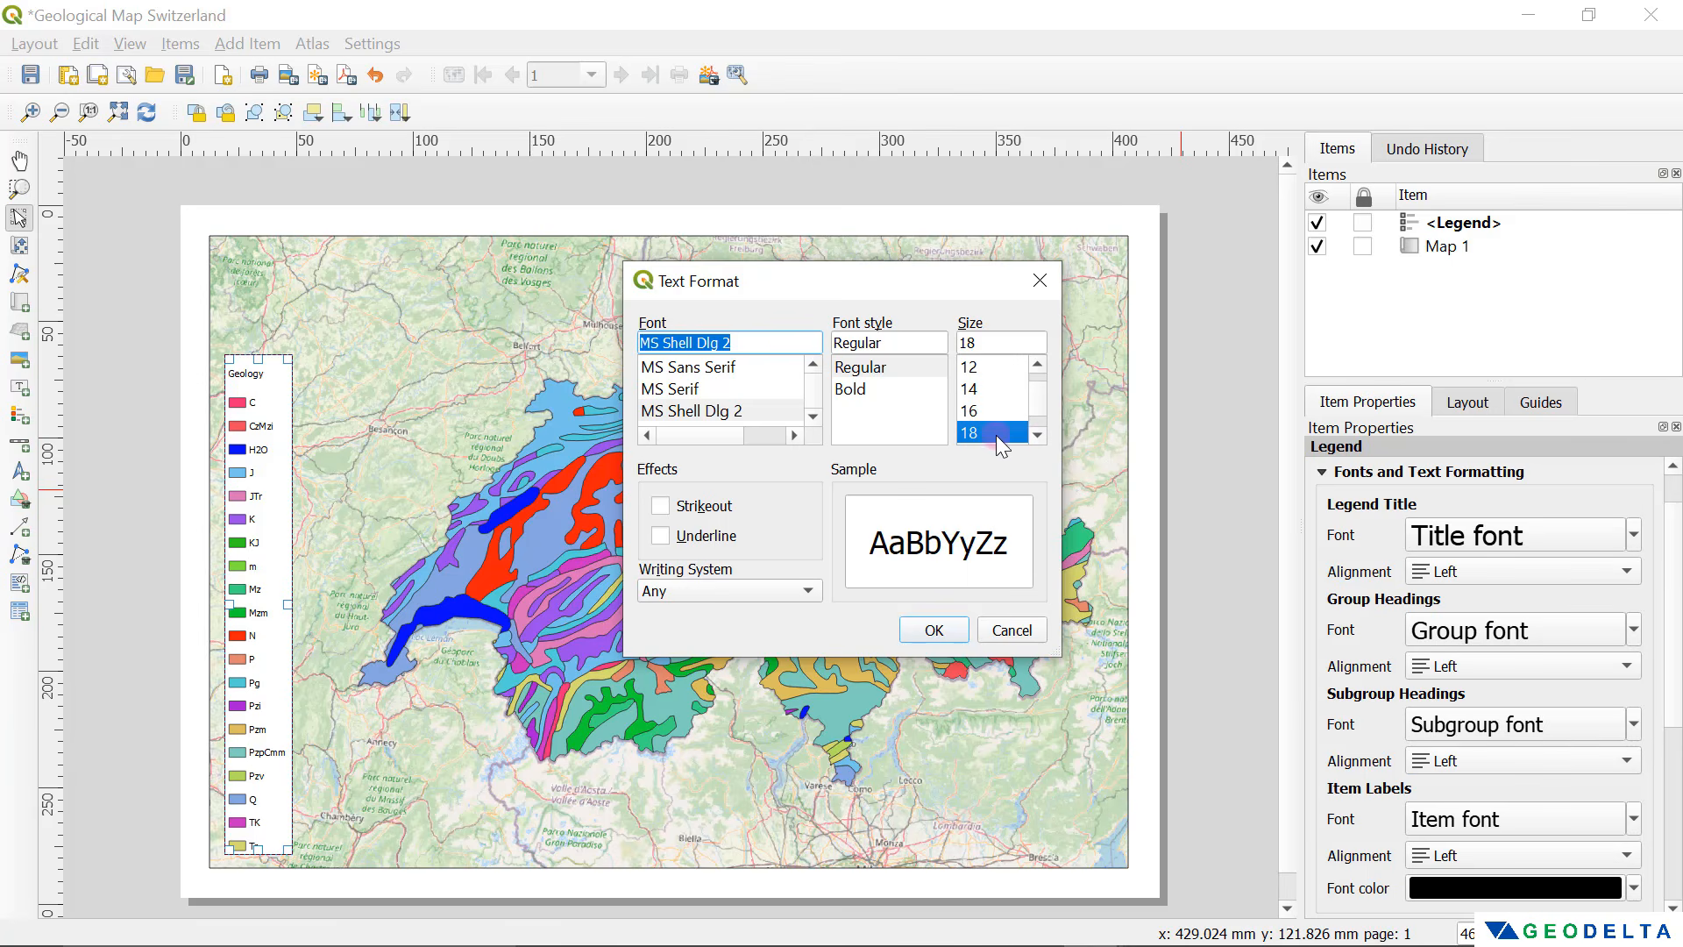
click(848, 390)
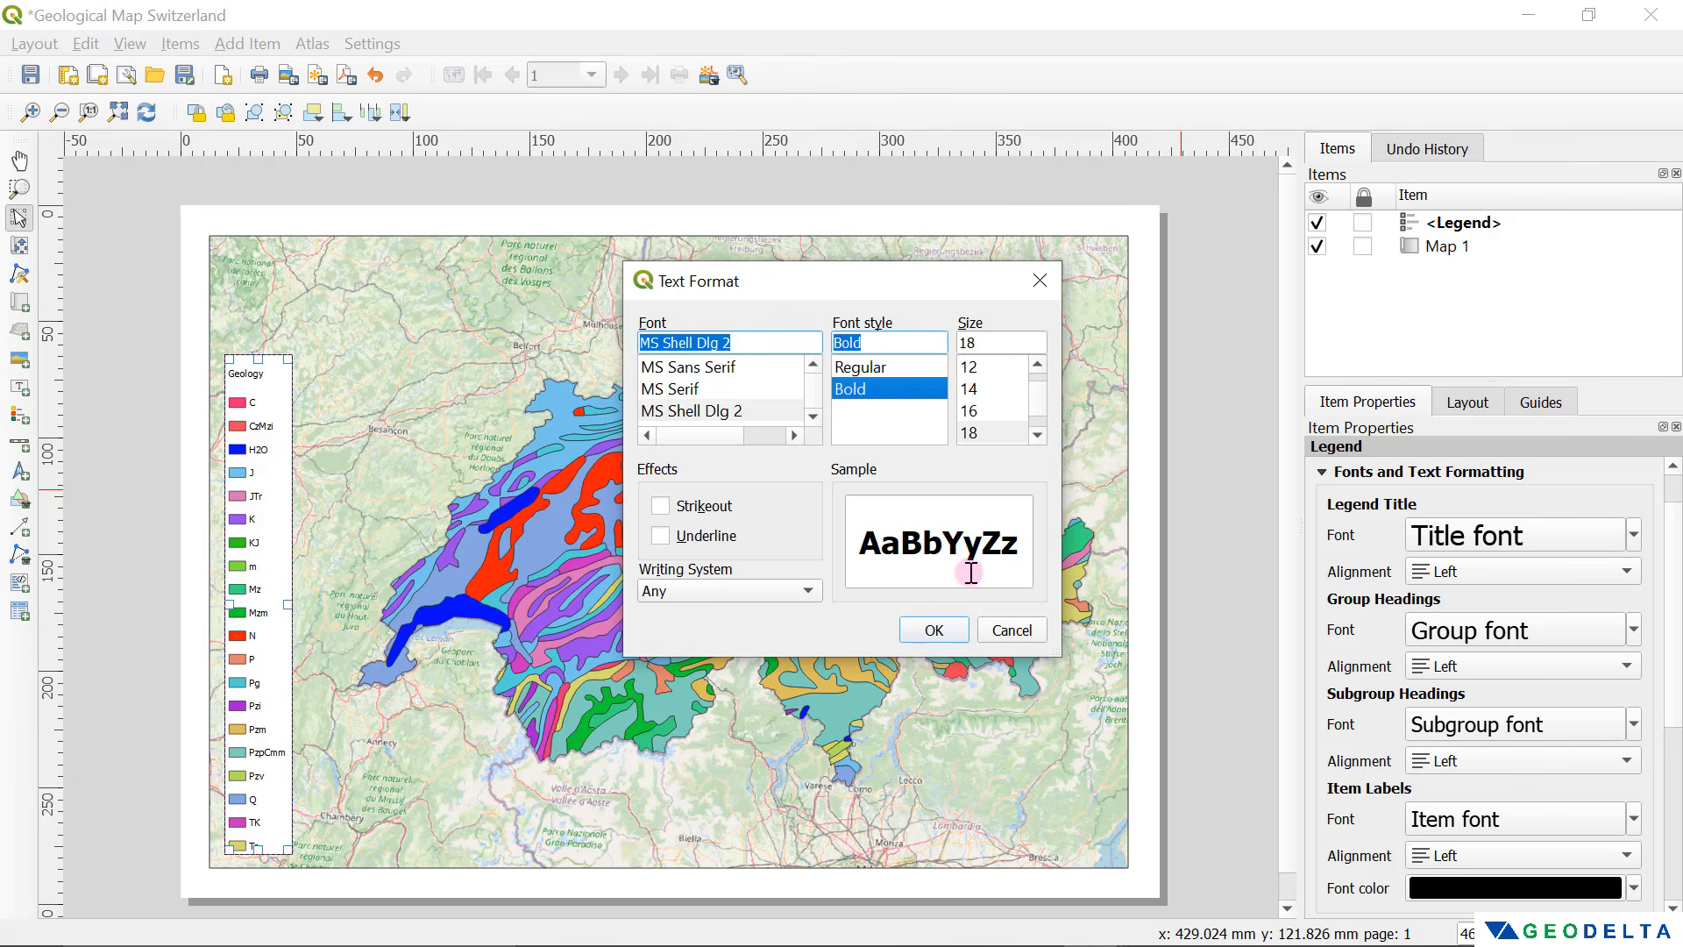
click(942, 629)
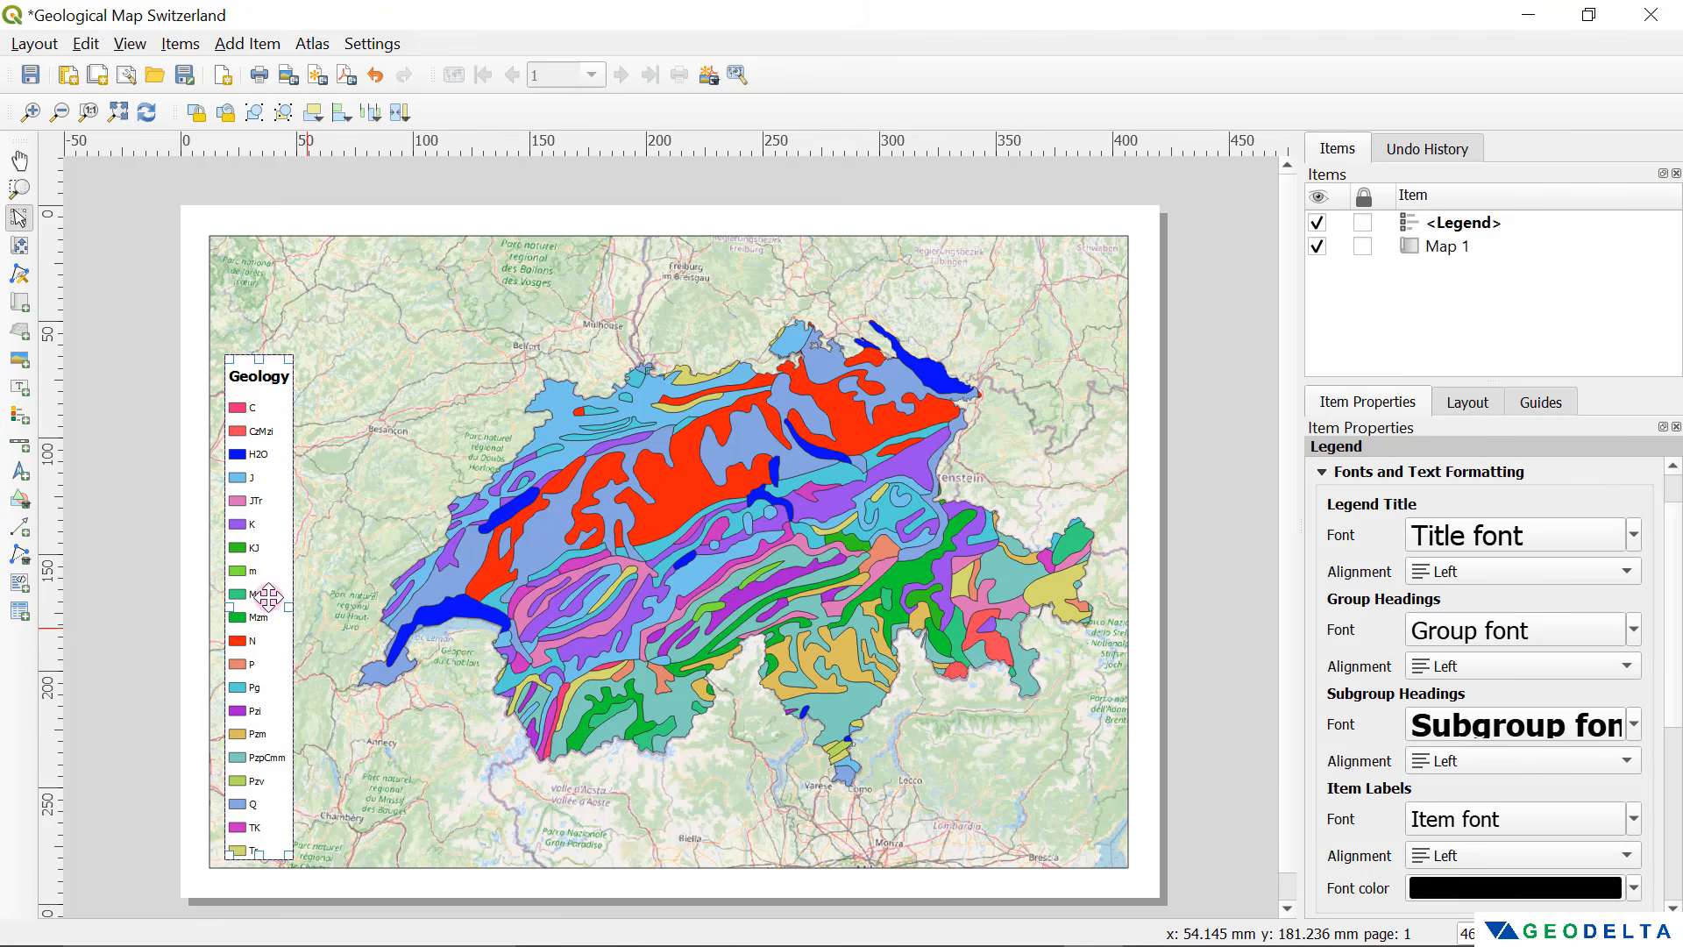
Step: Format the legend's item label font as bold, size 16, and move the legend slightly upward so it fits inside the map frame
scroll(1611, 798, down, 1)
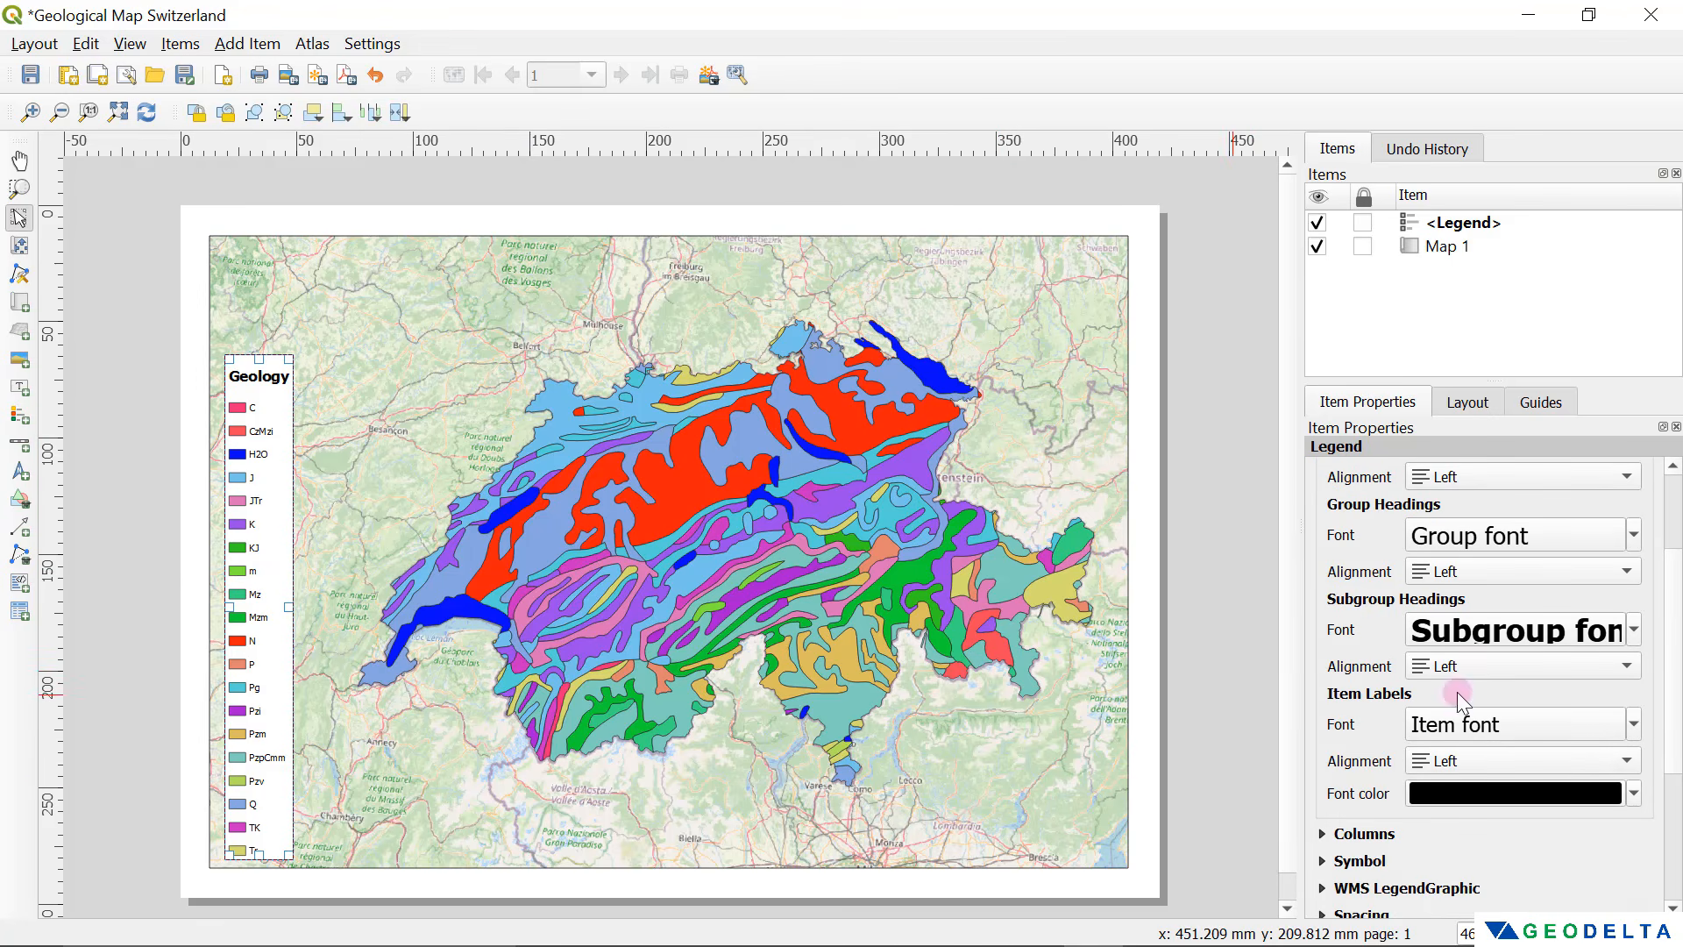
click(1474, 726)
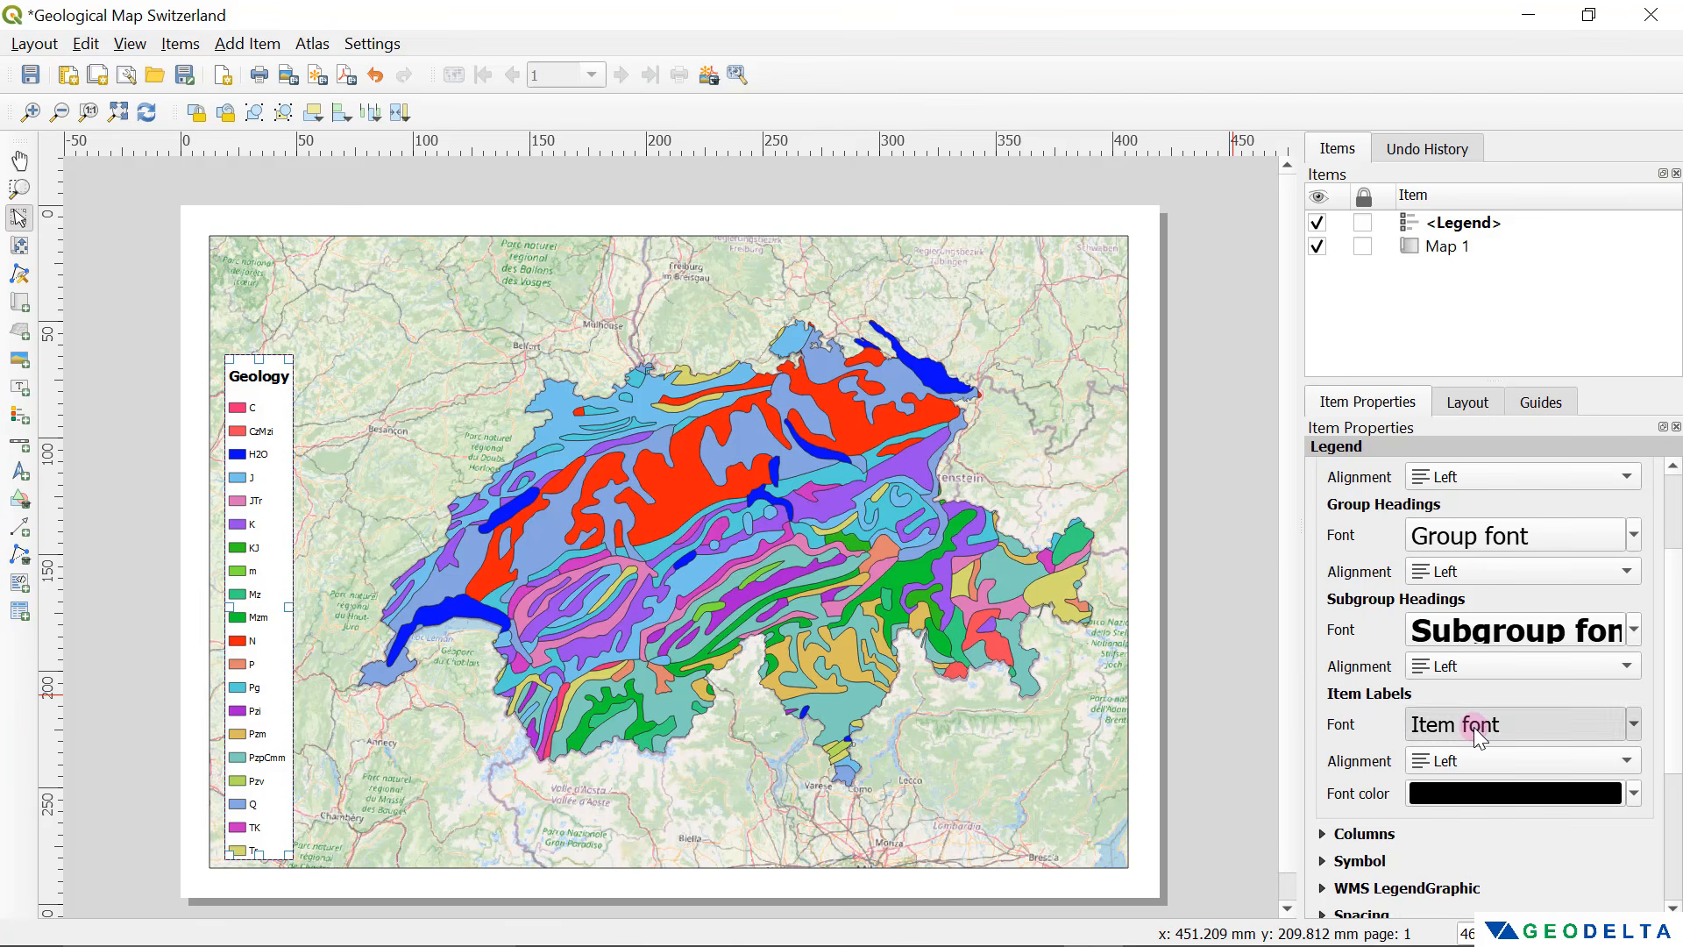
mouse_move(1039, 402)
mouse_down()
mouse_move(1041, 434)
mouse_move(1043, 371)
mouse_up()
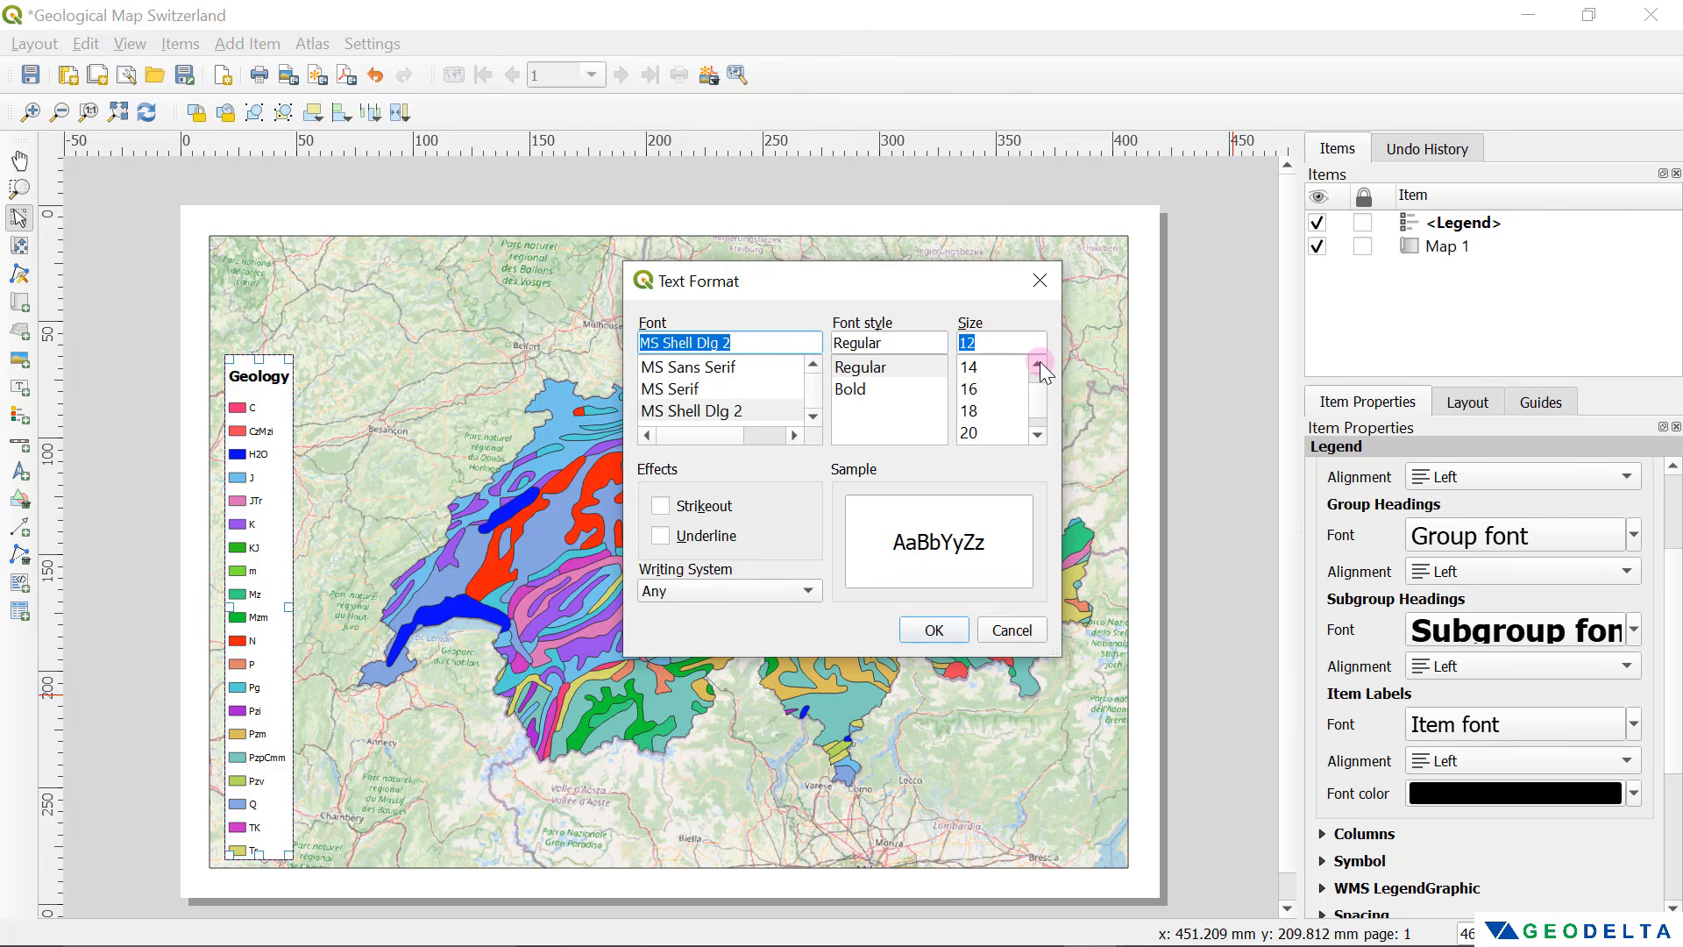
click(972, 406)
click(981, 390)
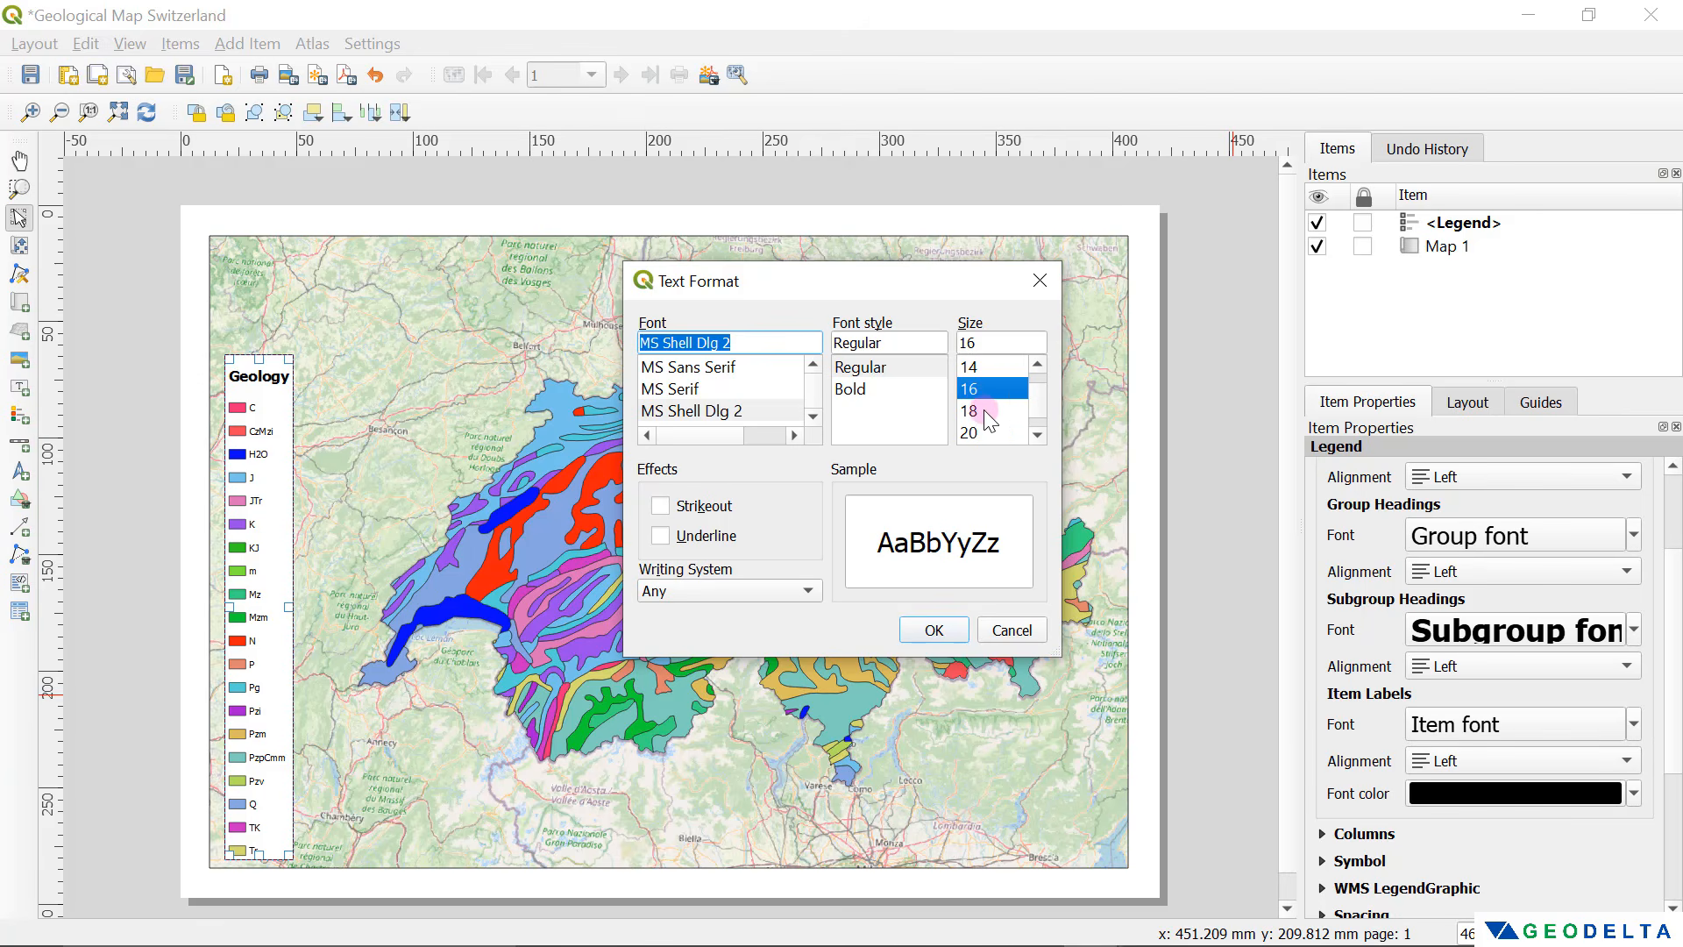
click(868, 387)
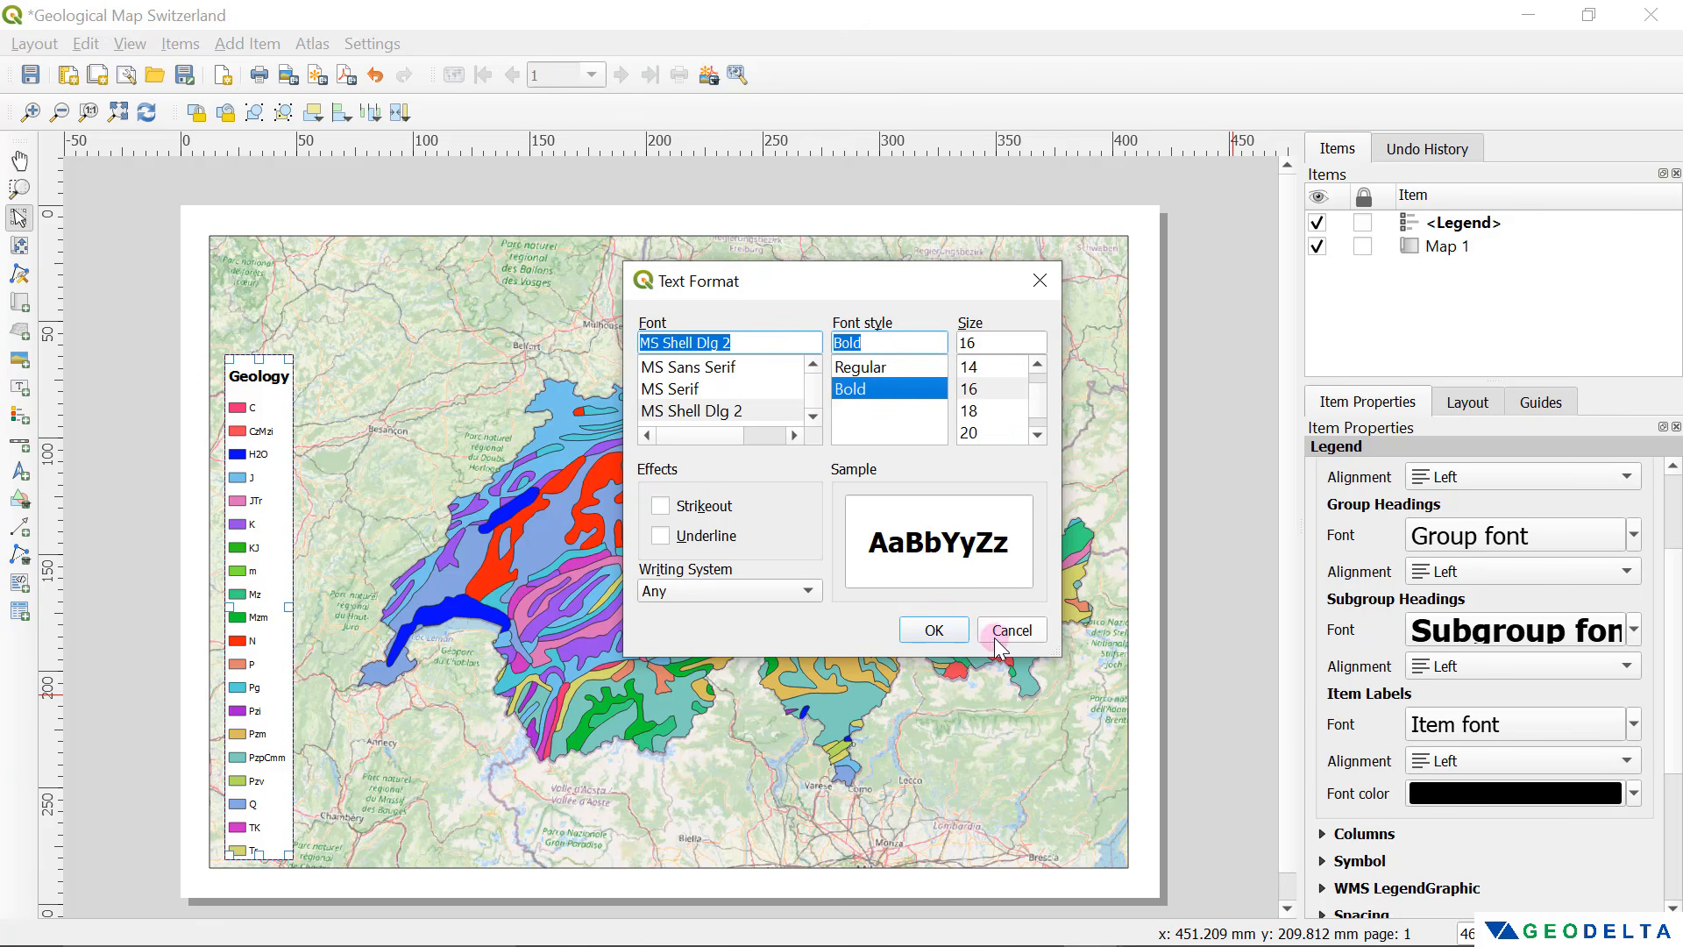
click(929, 628)
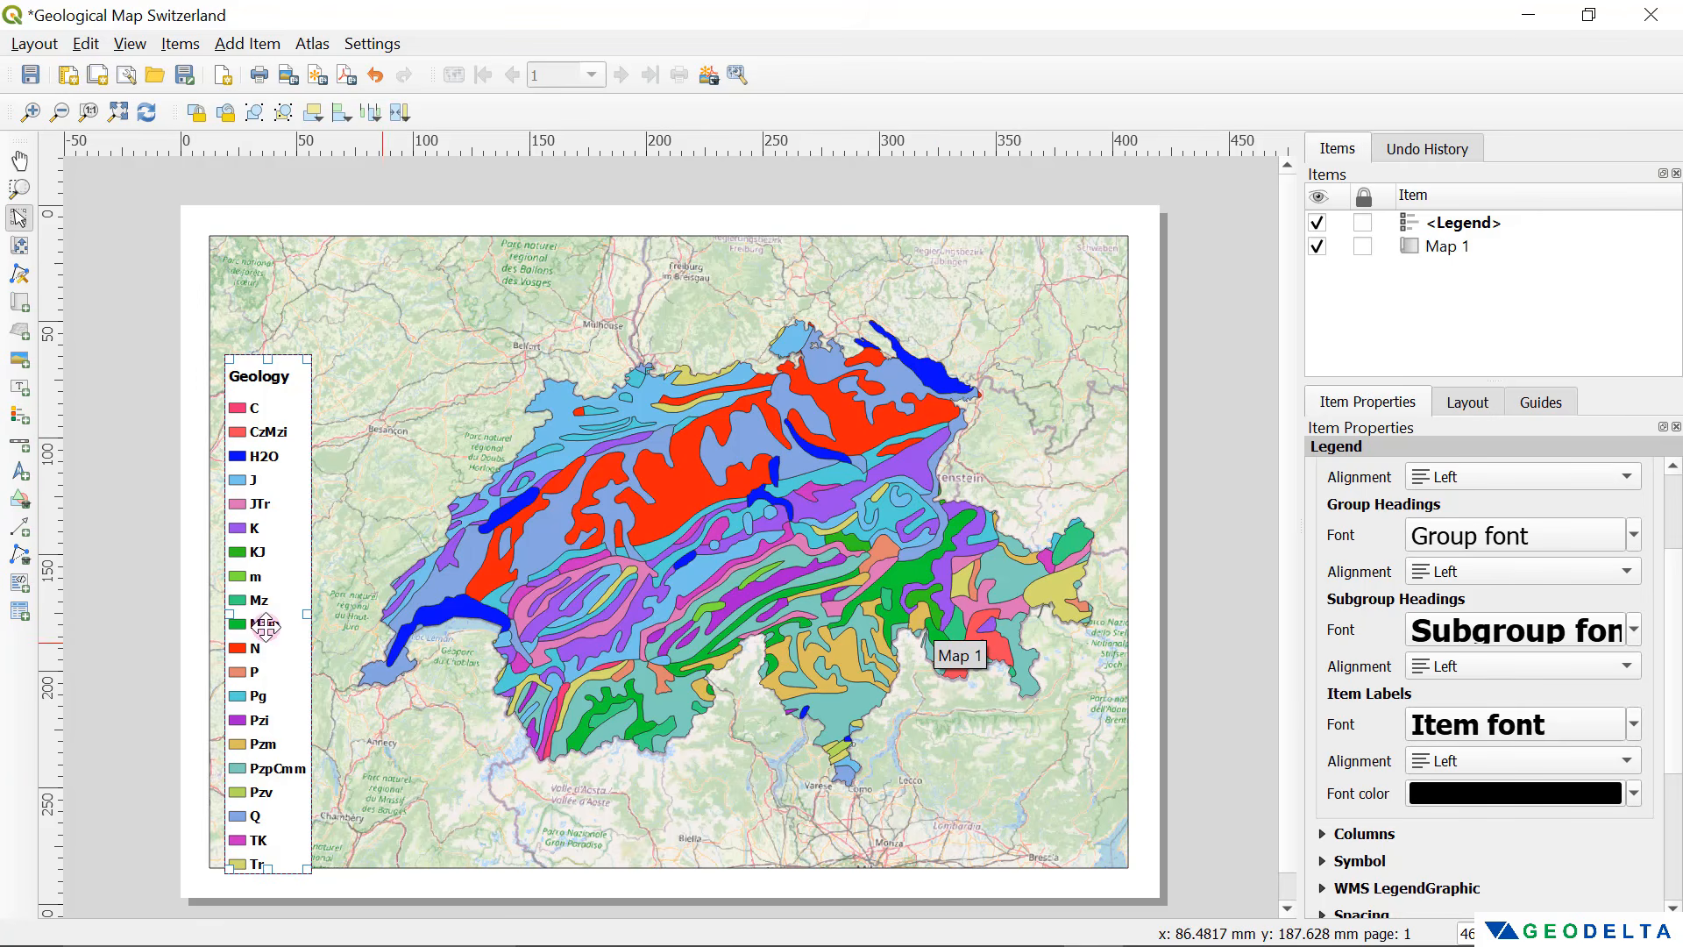
mouse_move(270, 554)
mouse_down()
mouse_move(275, 534)
mouse_move(292, 550)
mouse_up()
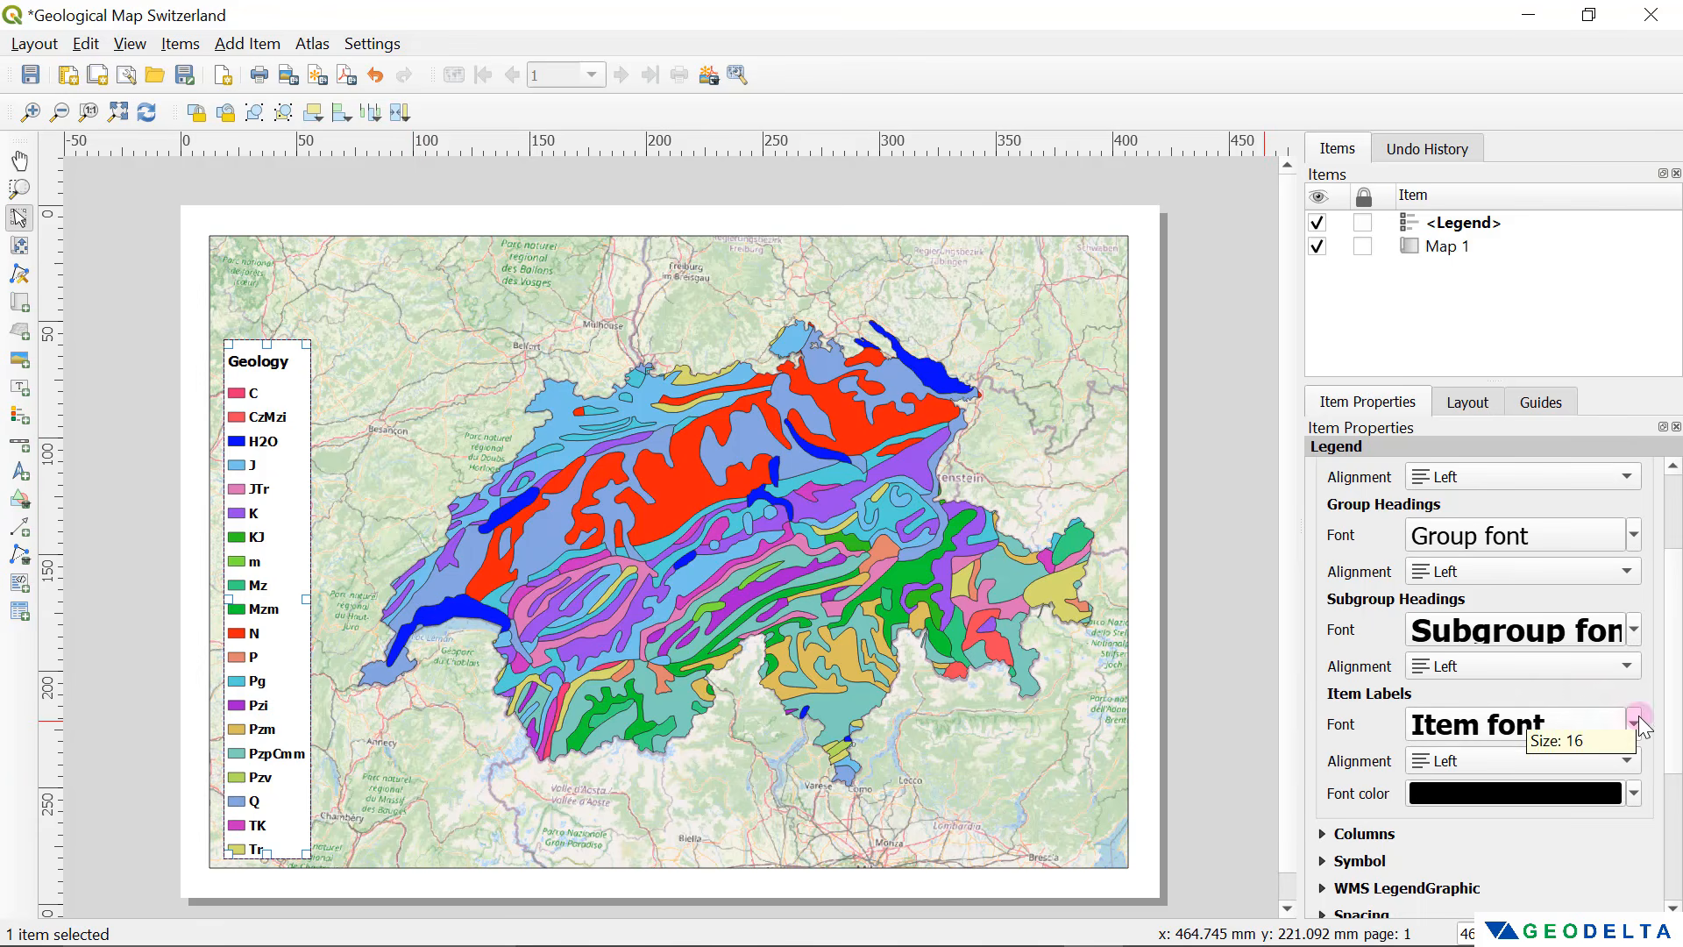
drag(1676, 741, 1669, 653)
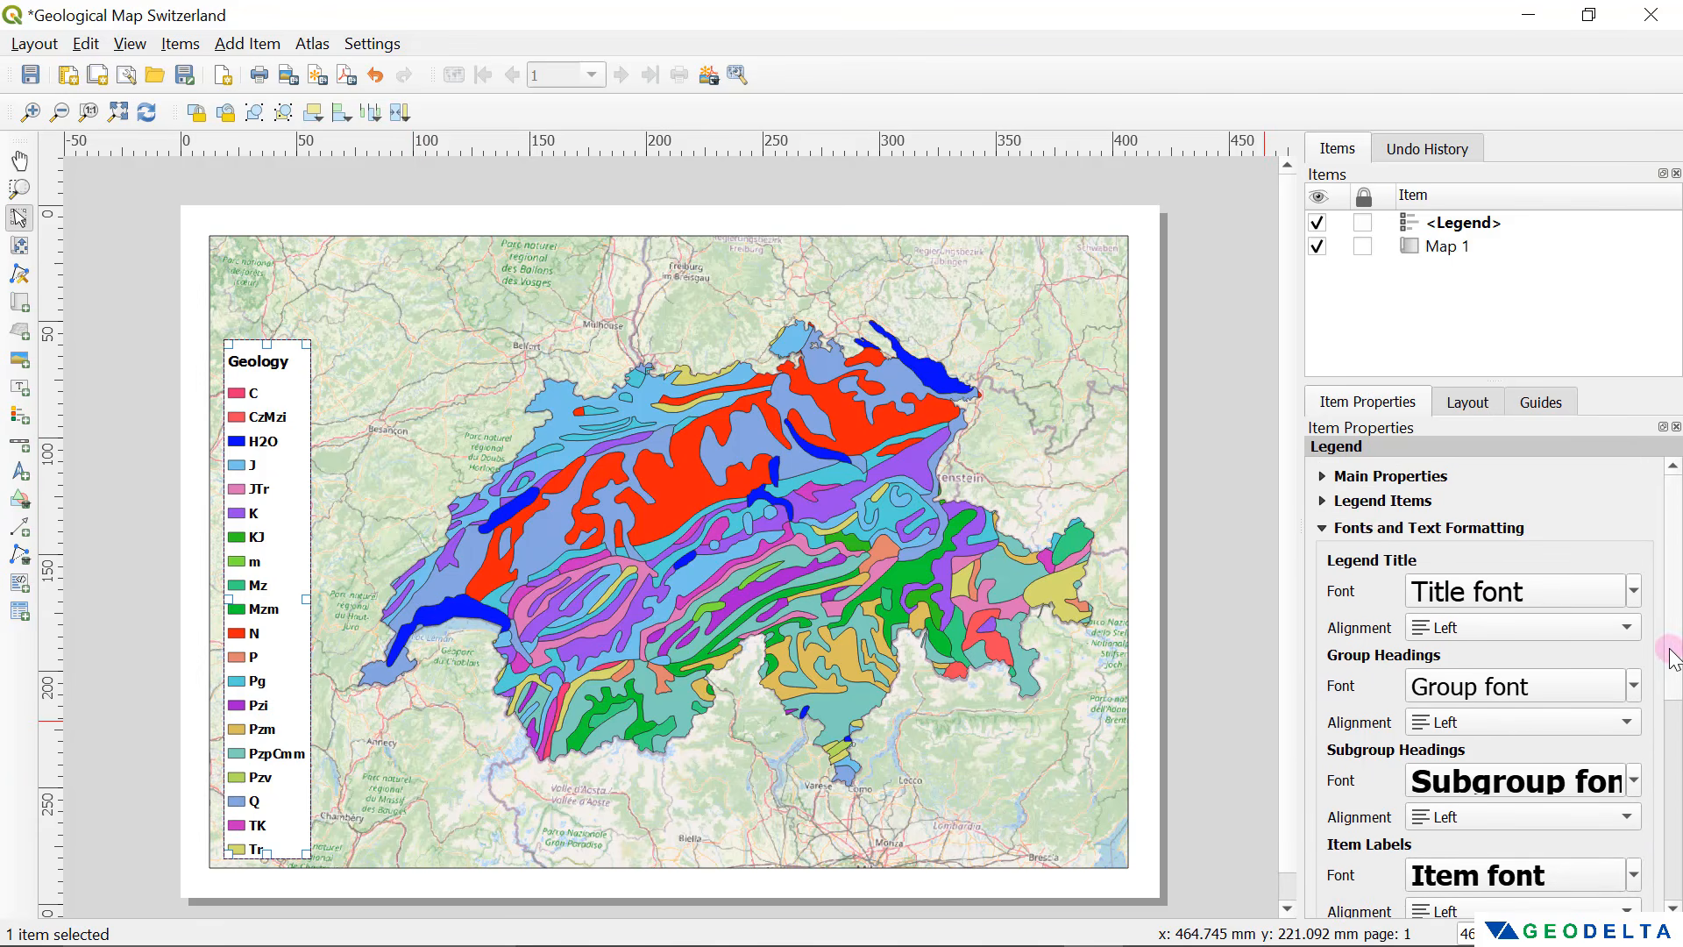
Step: Collapse the legend's font settings and turn off its background
click(1322, 524)
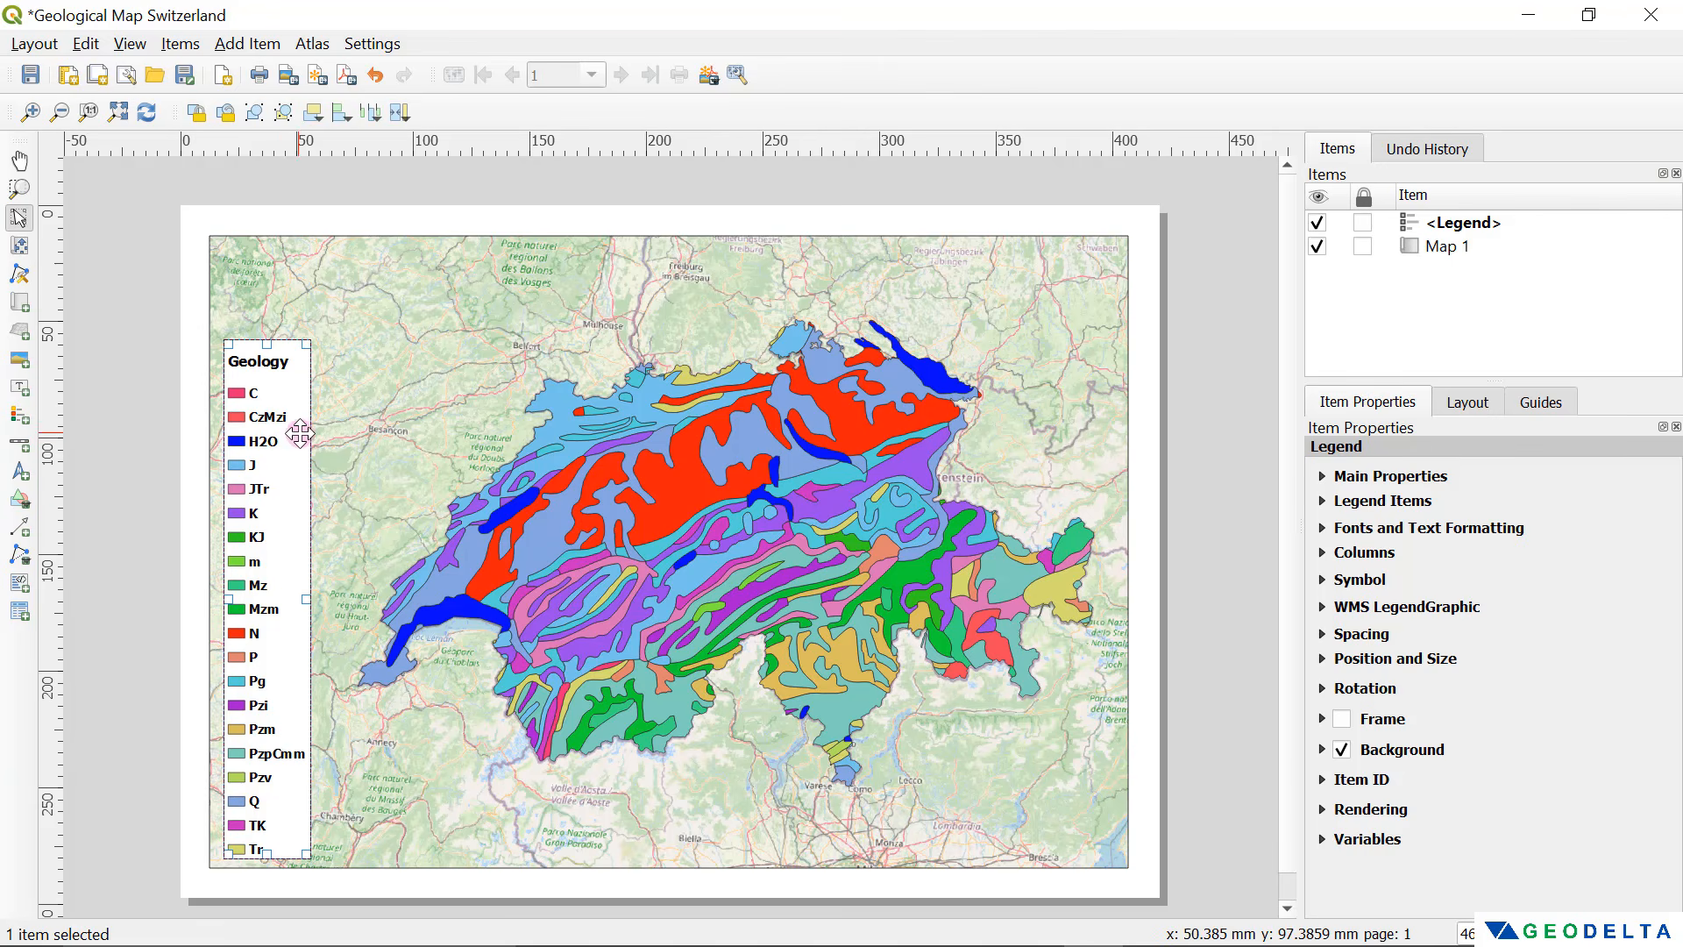
click(1321, 749)
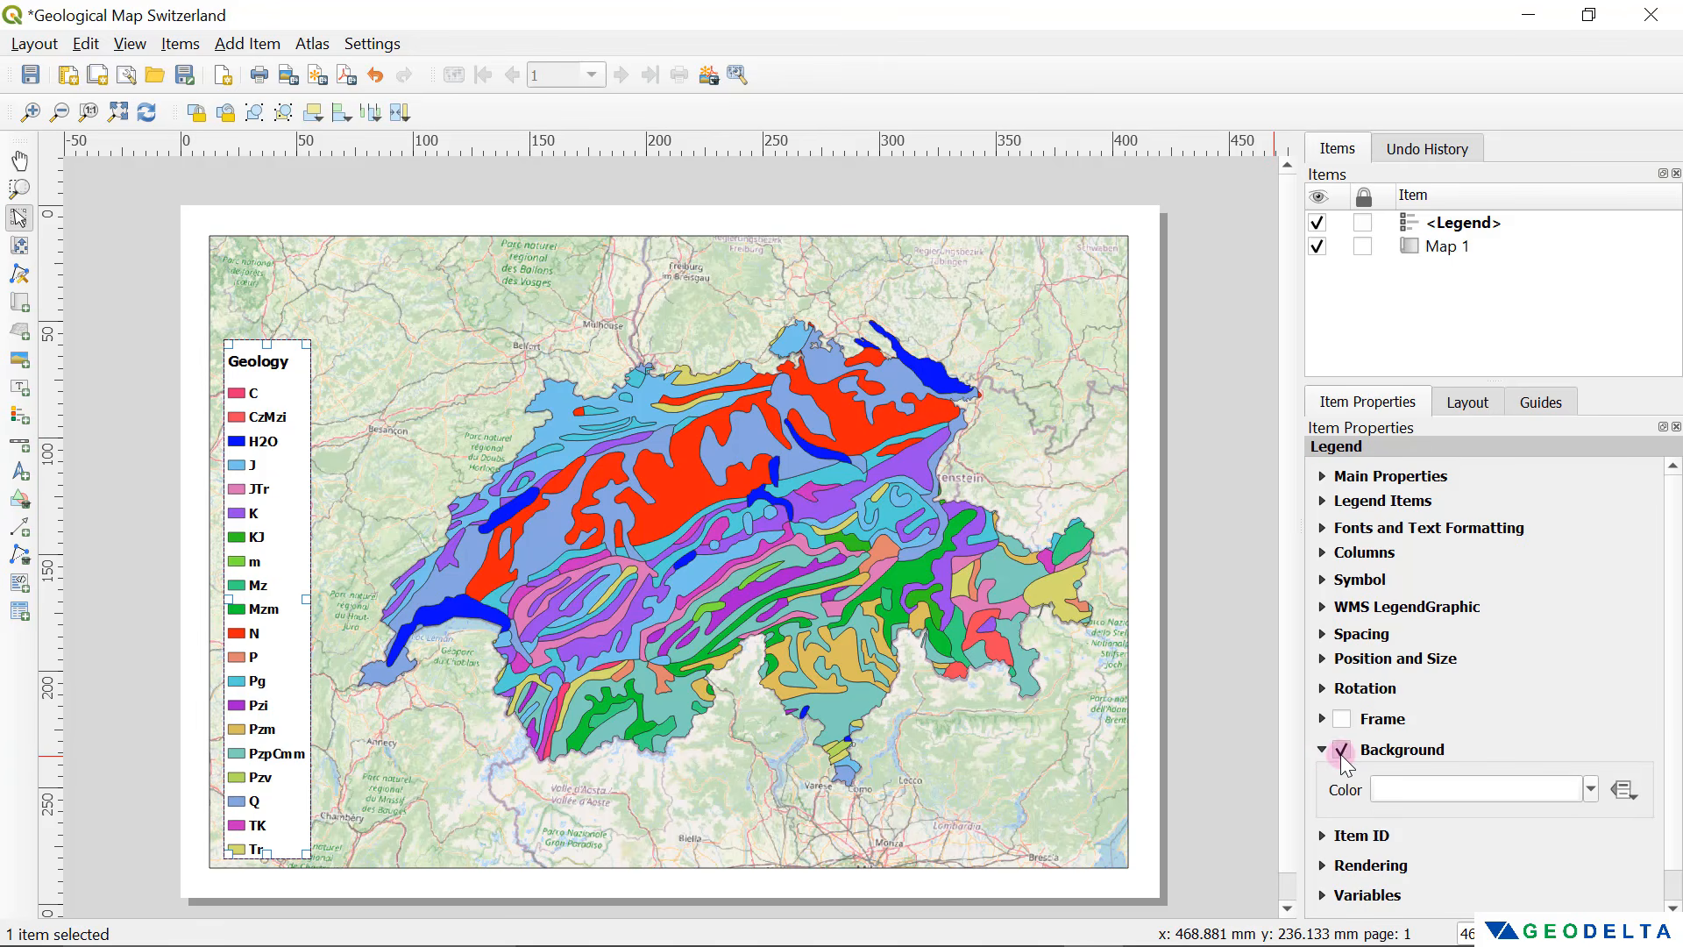
click(1341, 750)
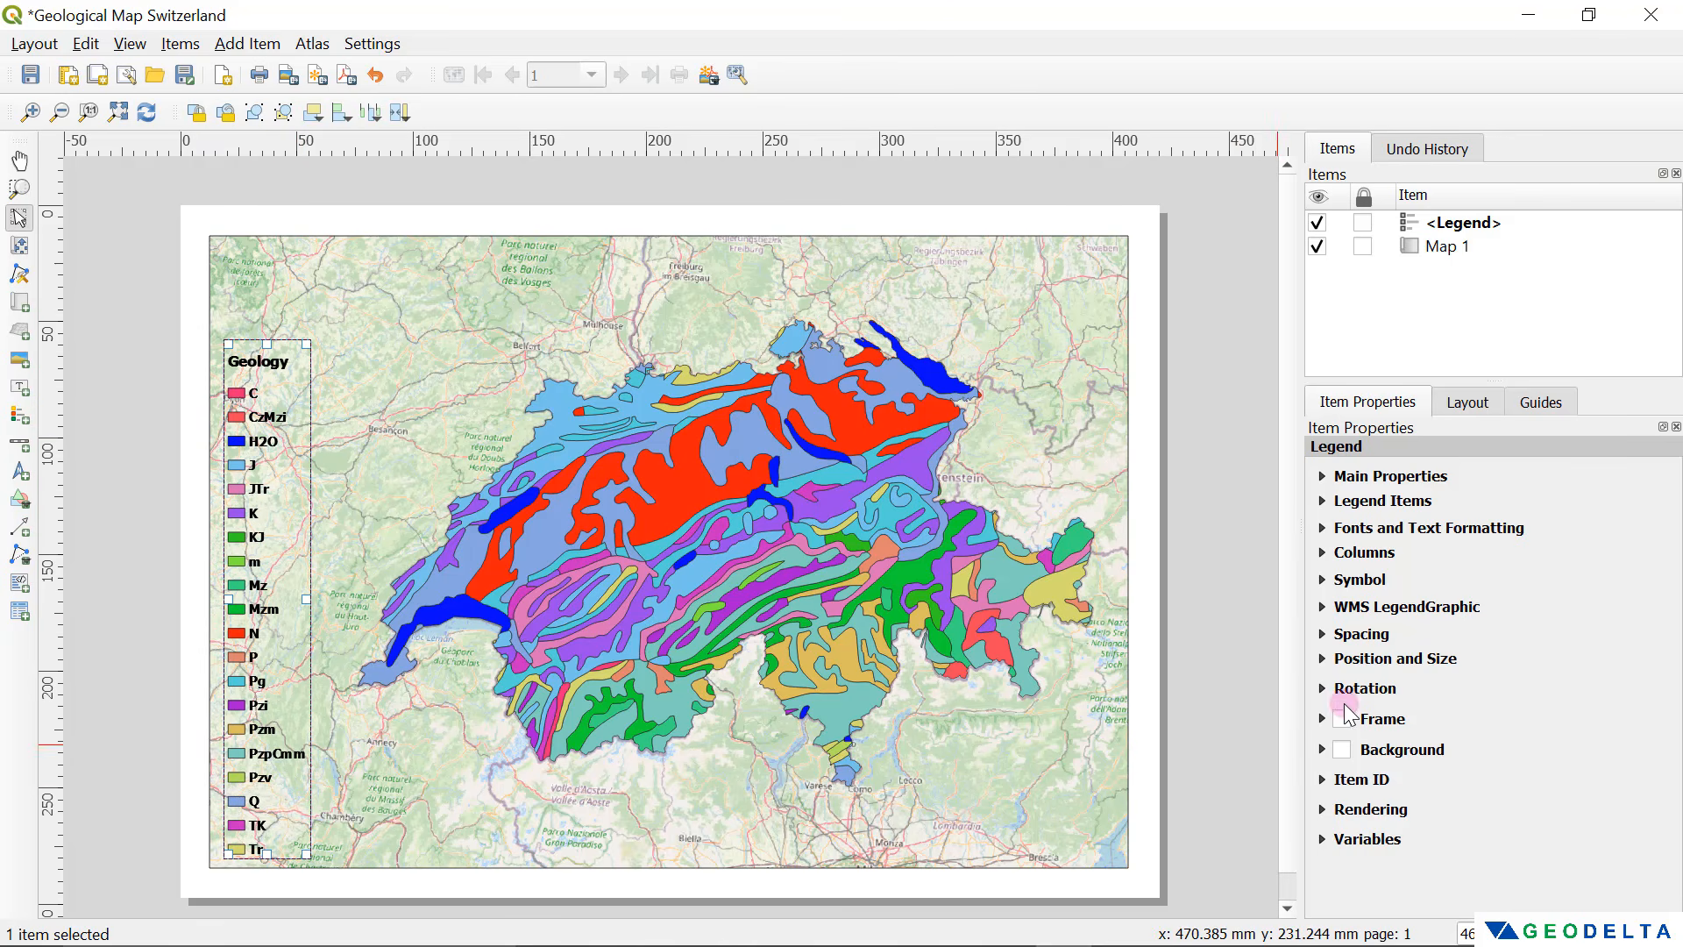
Step: Enable a frame around the legend and nudge the legend slightly to the right
click(1342, 720)
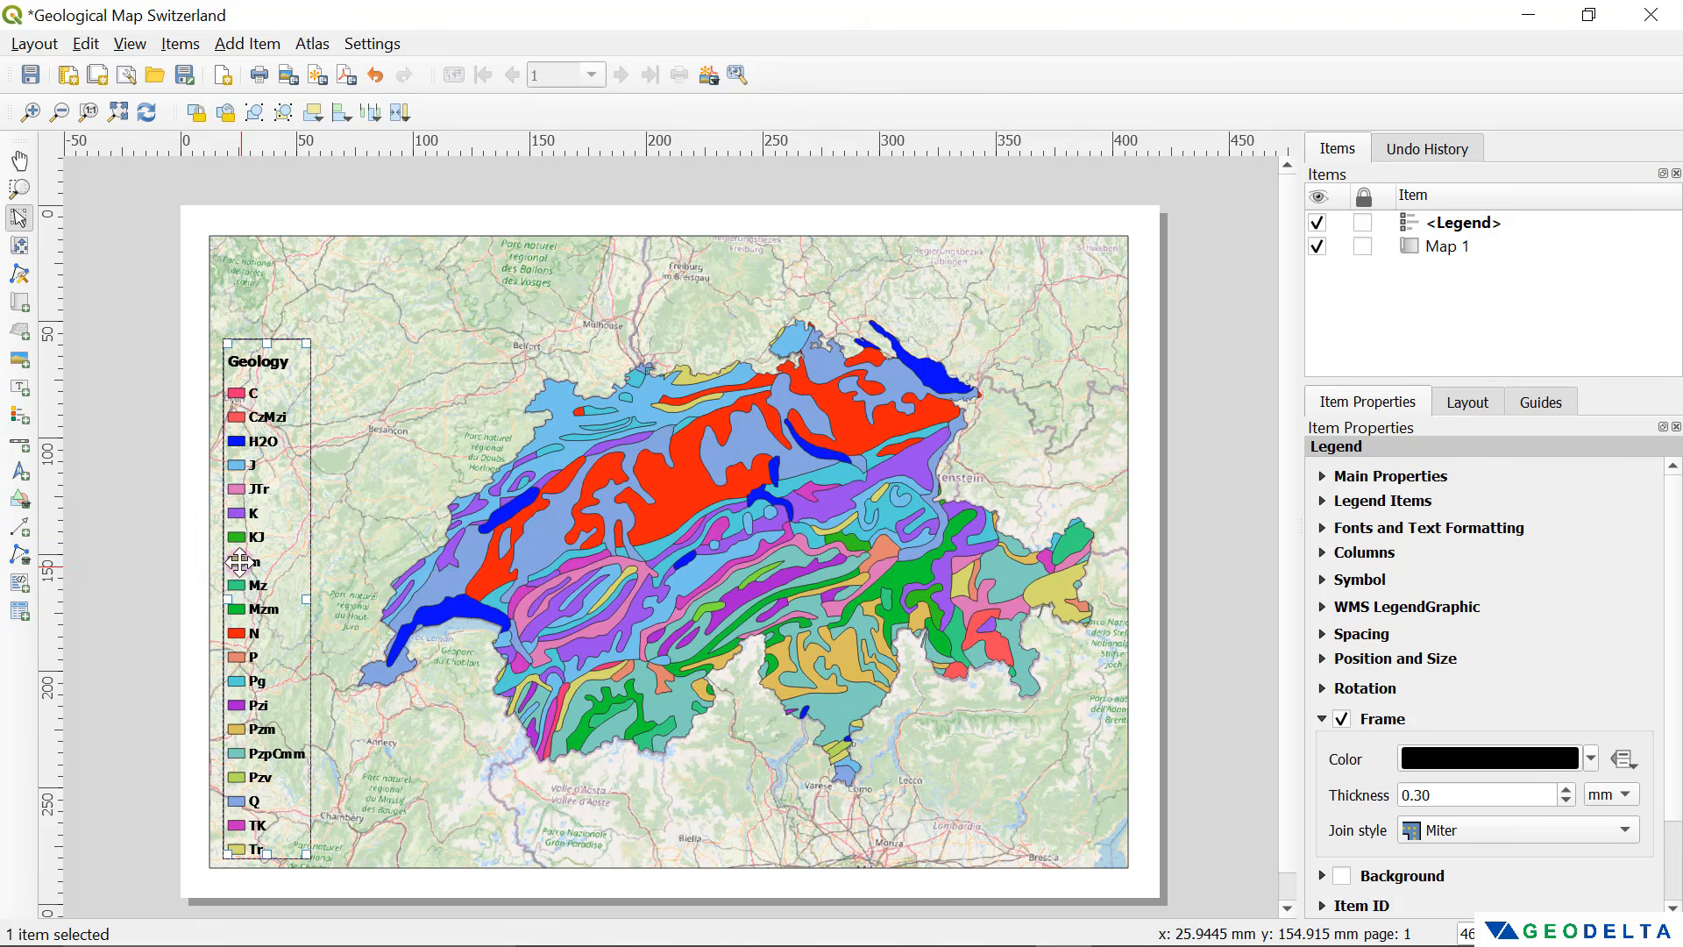
drag(234, 556, 238, 555)
click(142, 502)
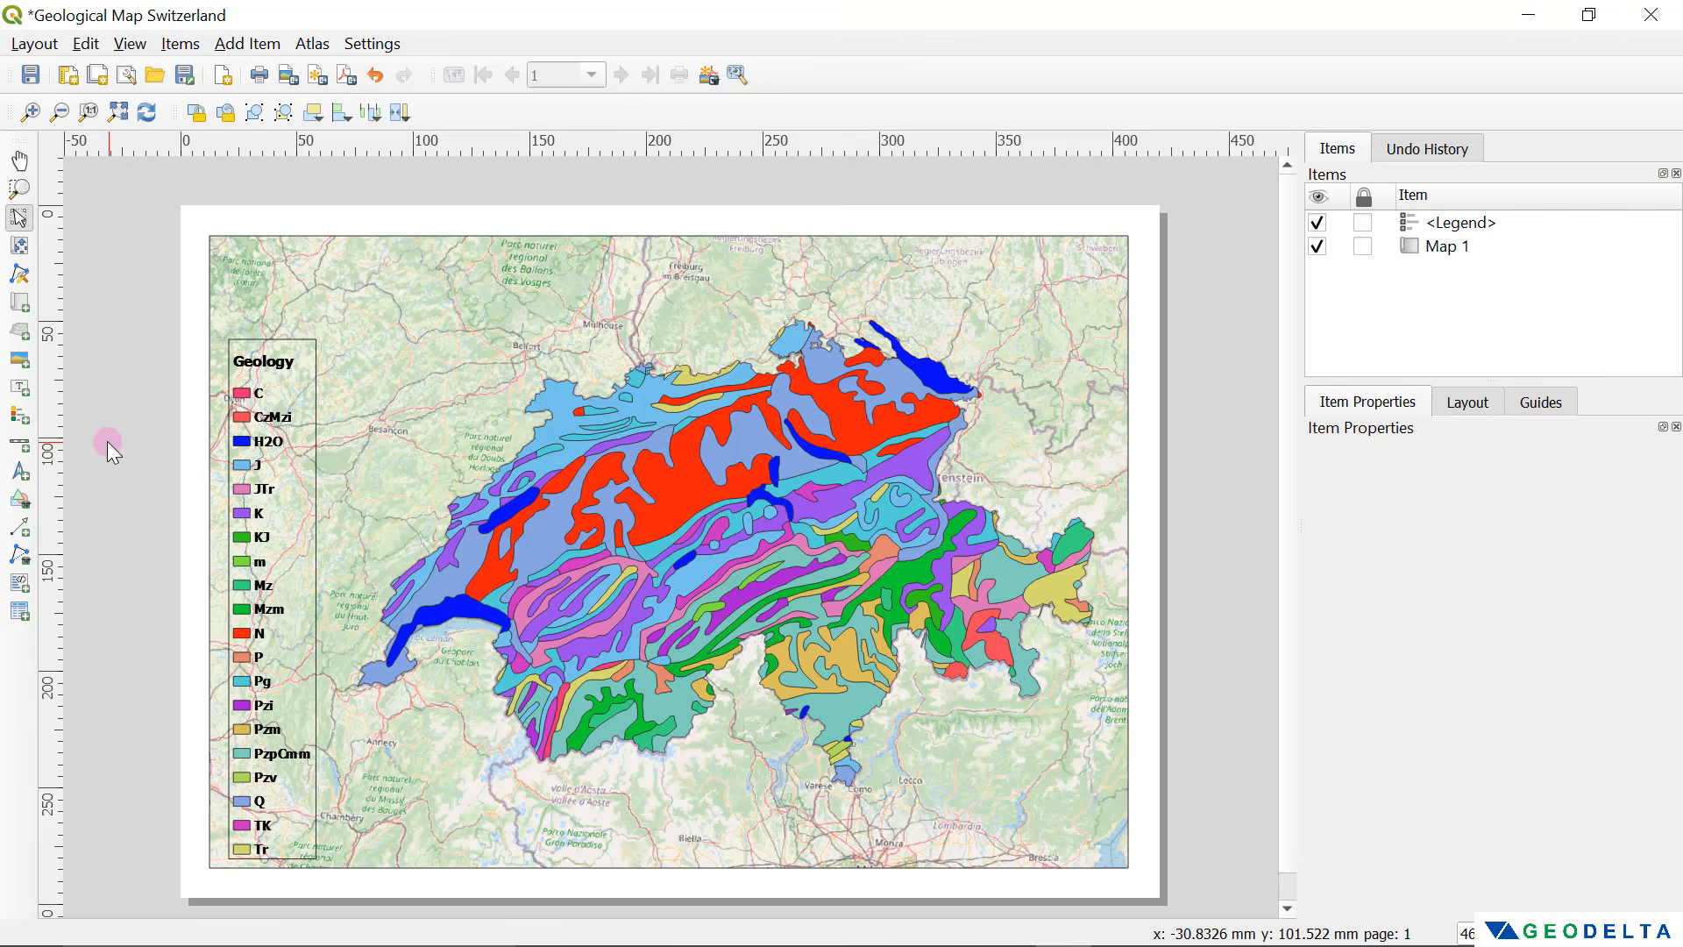
Step: Add a north arrow in the upper-right corner of the map
click(21, 474)
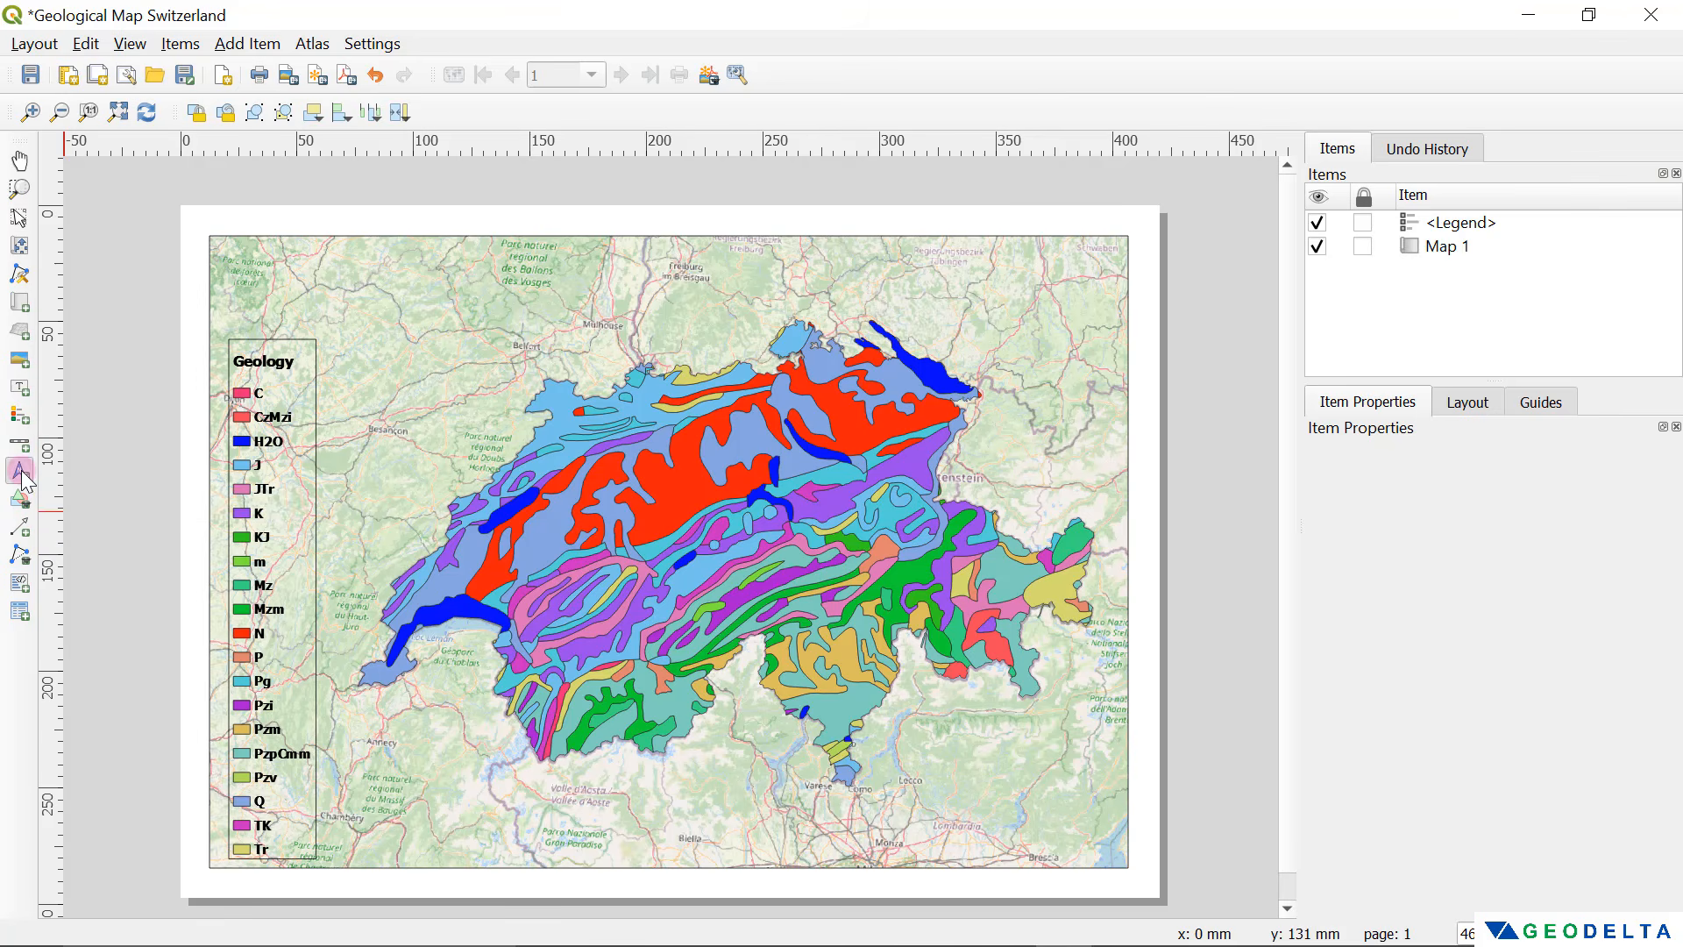
drag(1057, 248, 1109, 331)
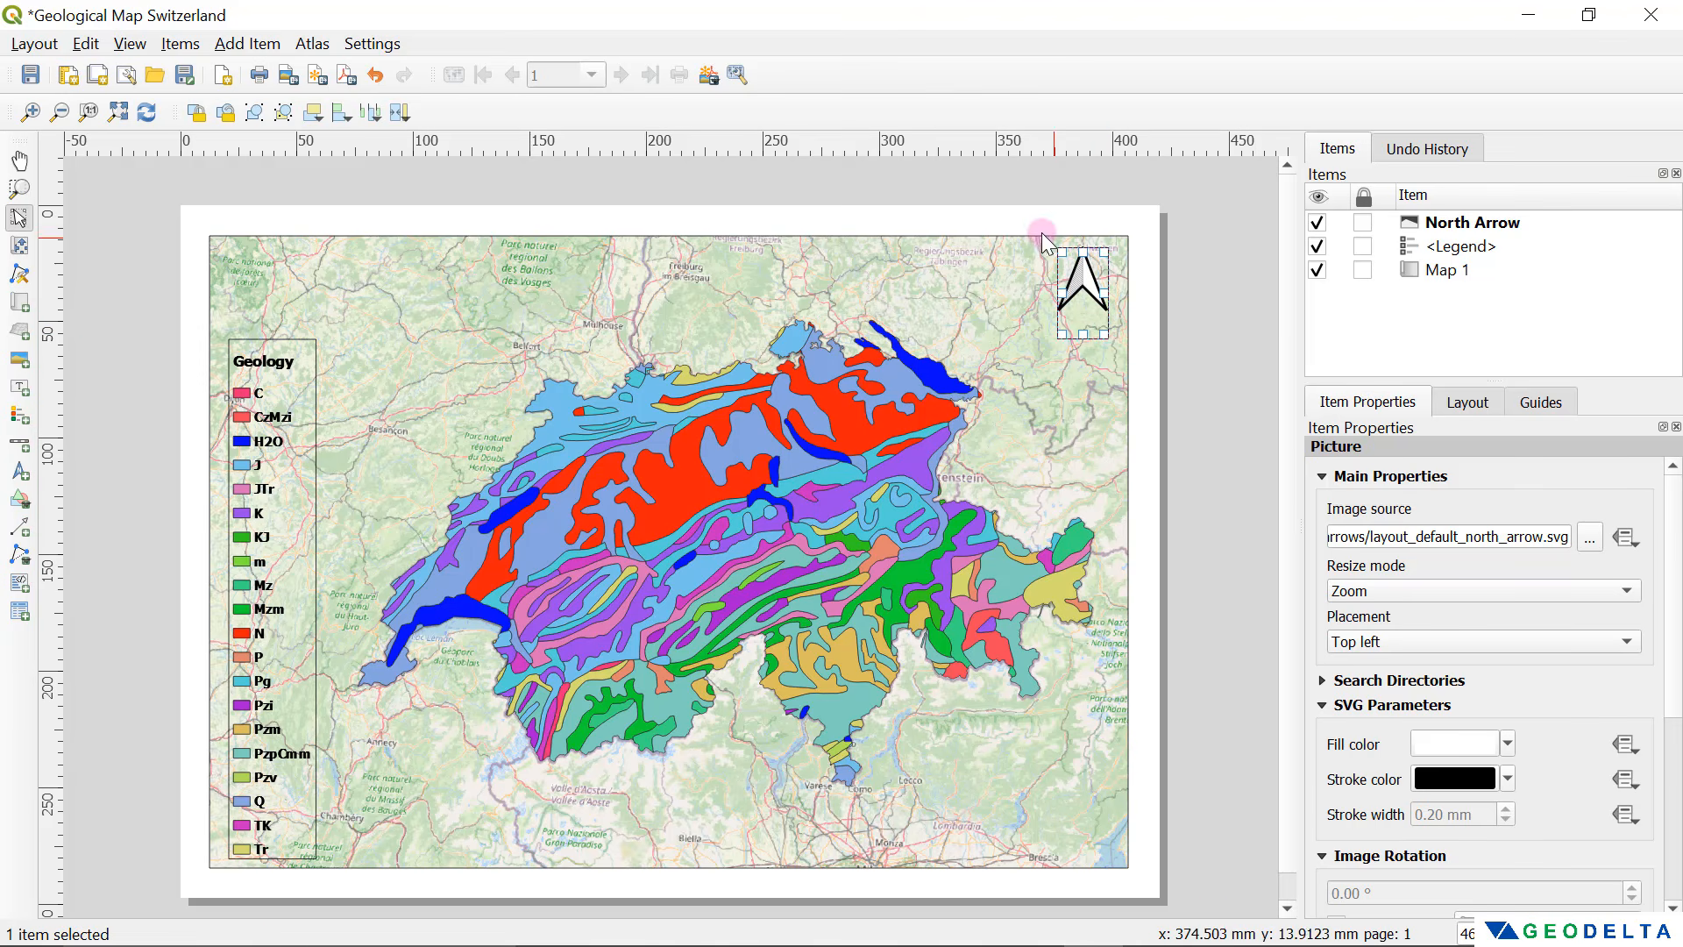
click(1239, 377)
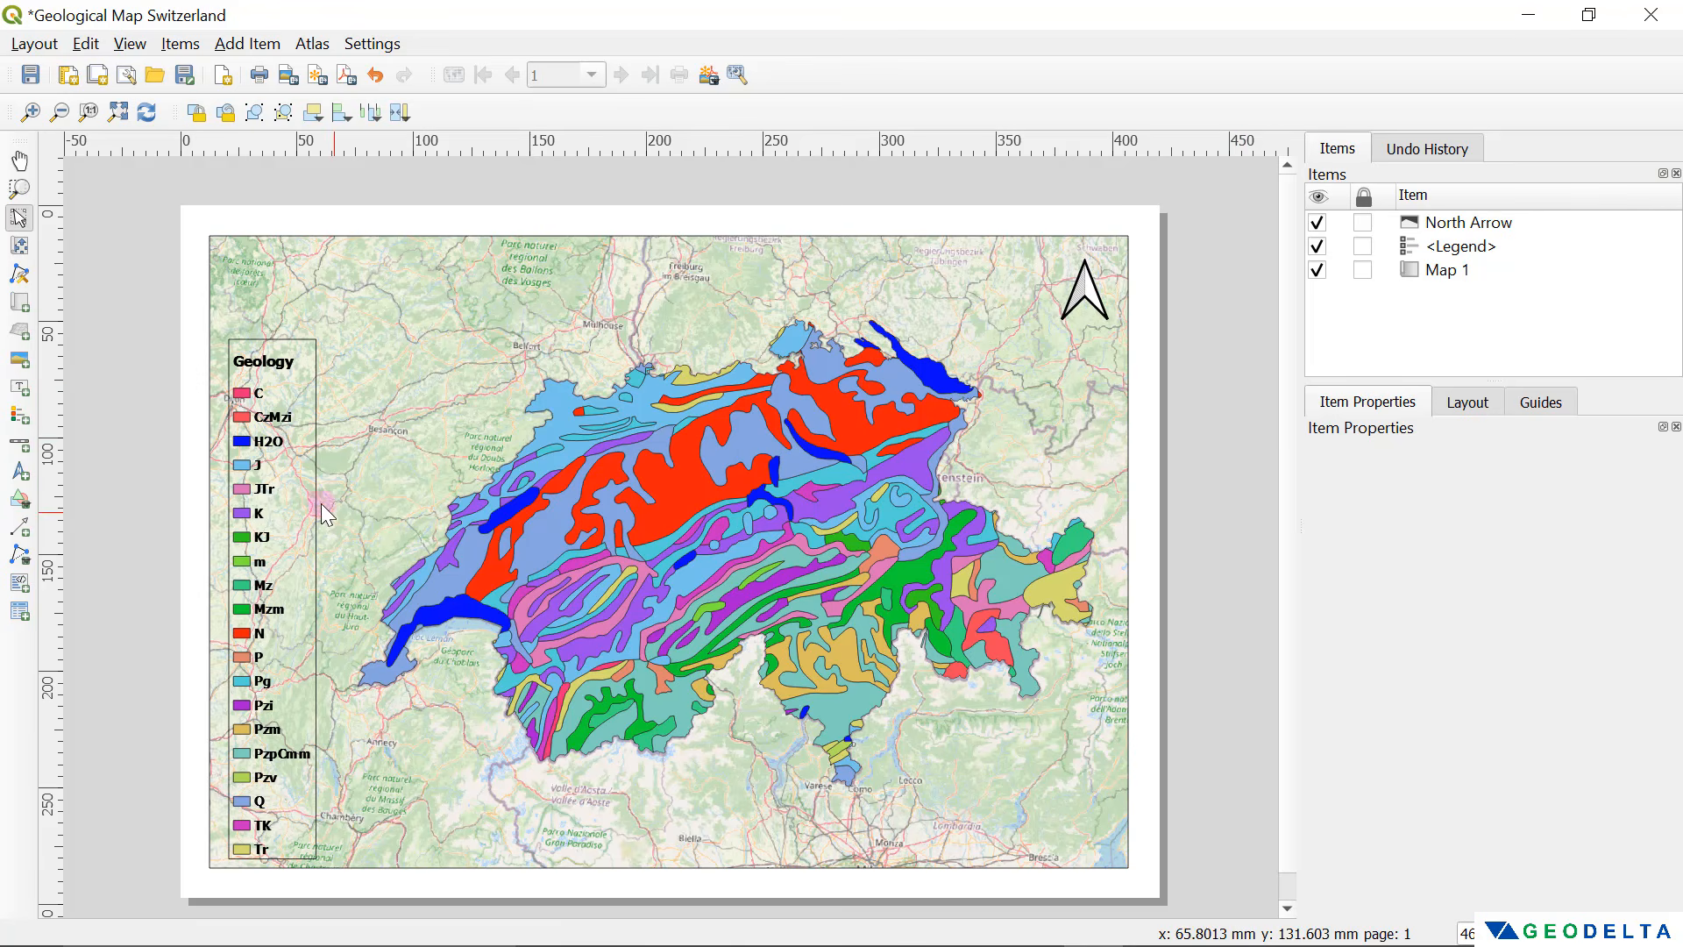
Step: Add a scale bar in the lower-right corner of the map and widen its box toward the map's right edge
click(23, 445)
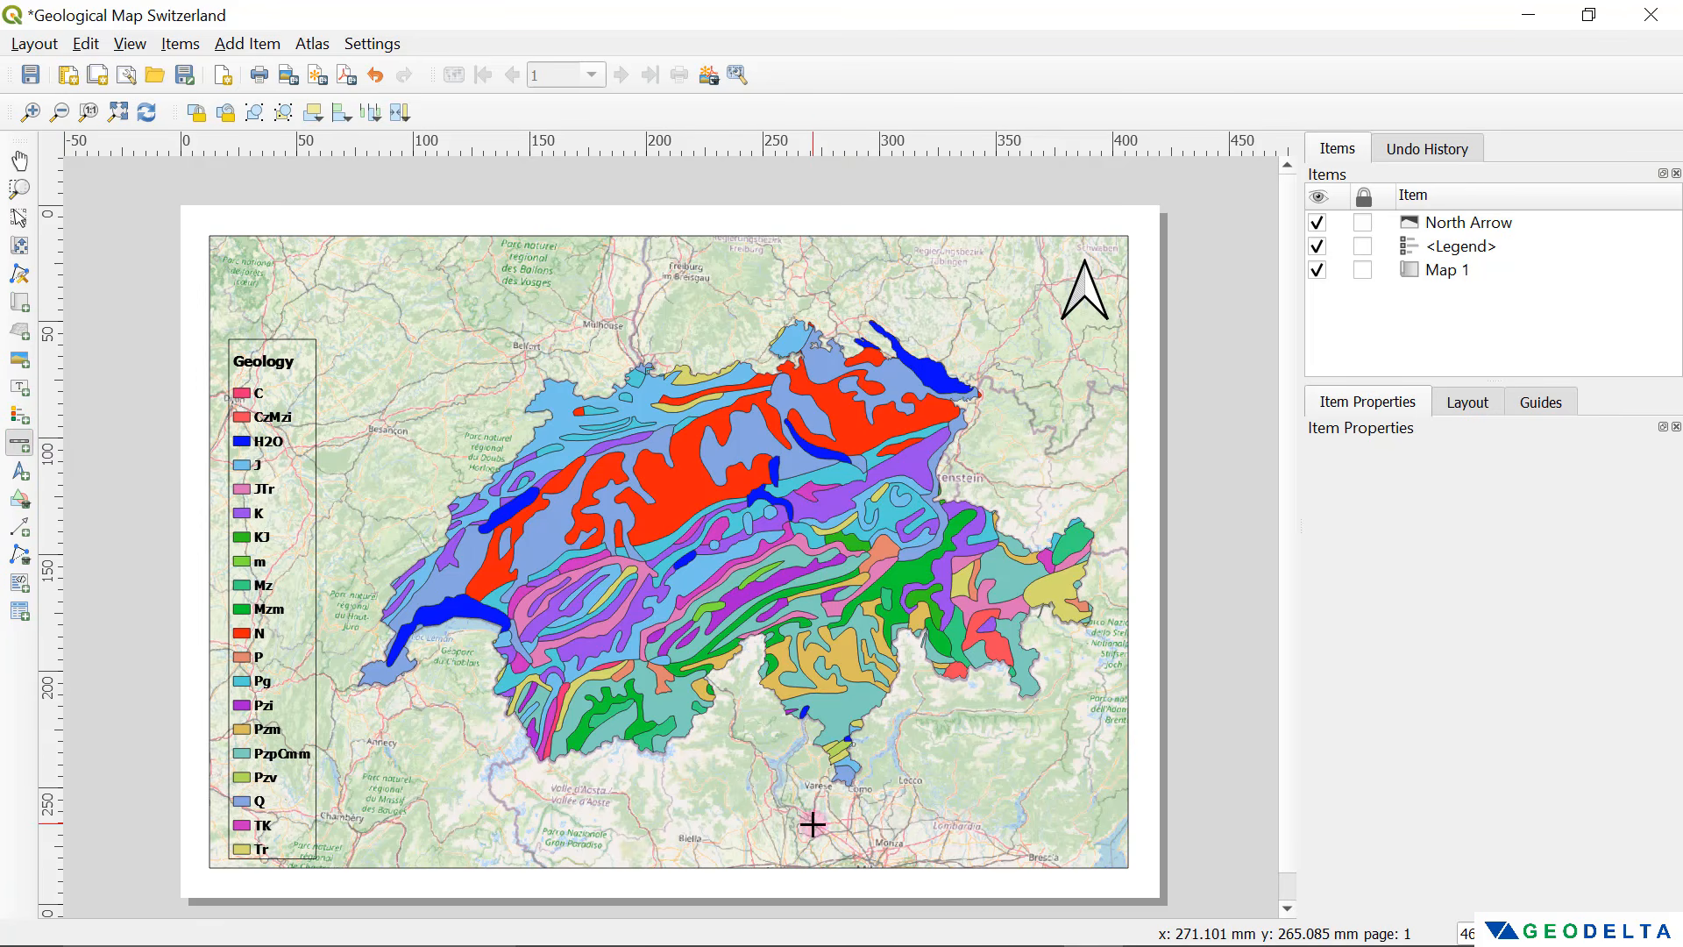
drag(813, 823, 1116, 851)
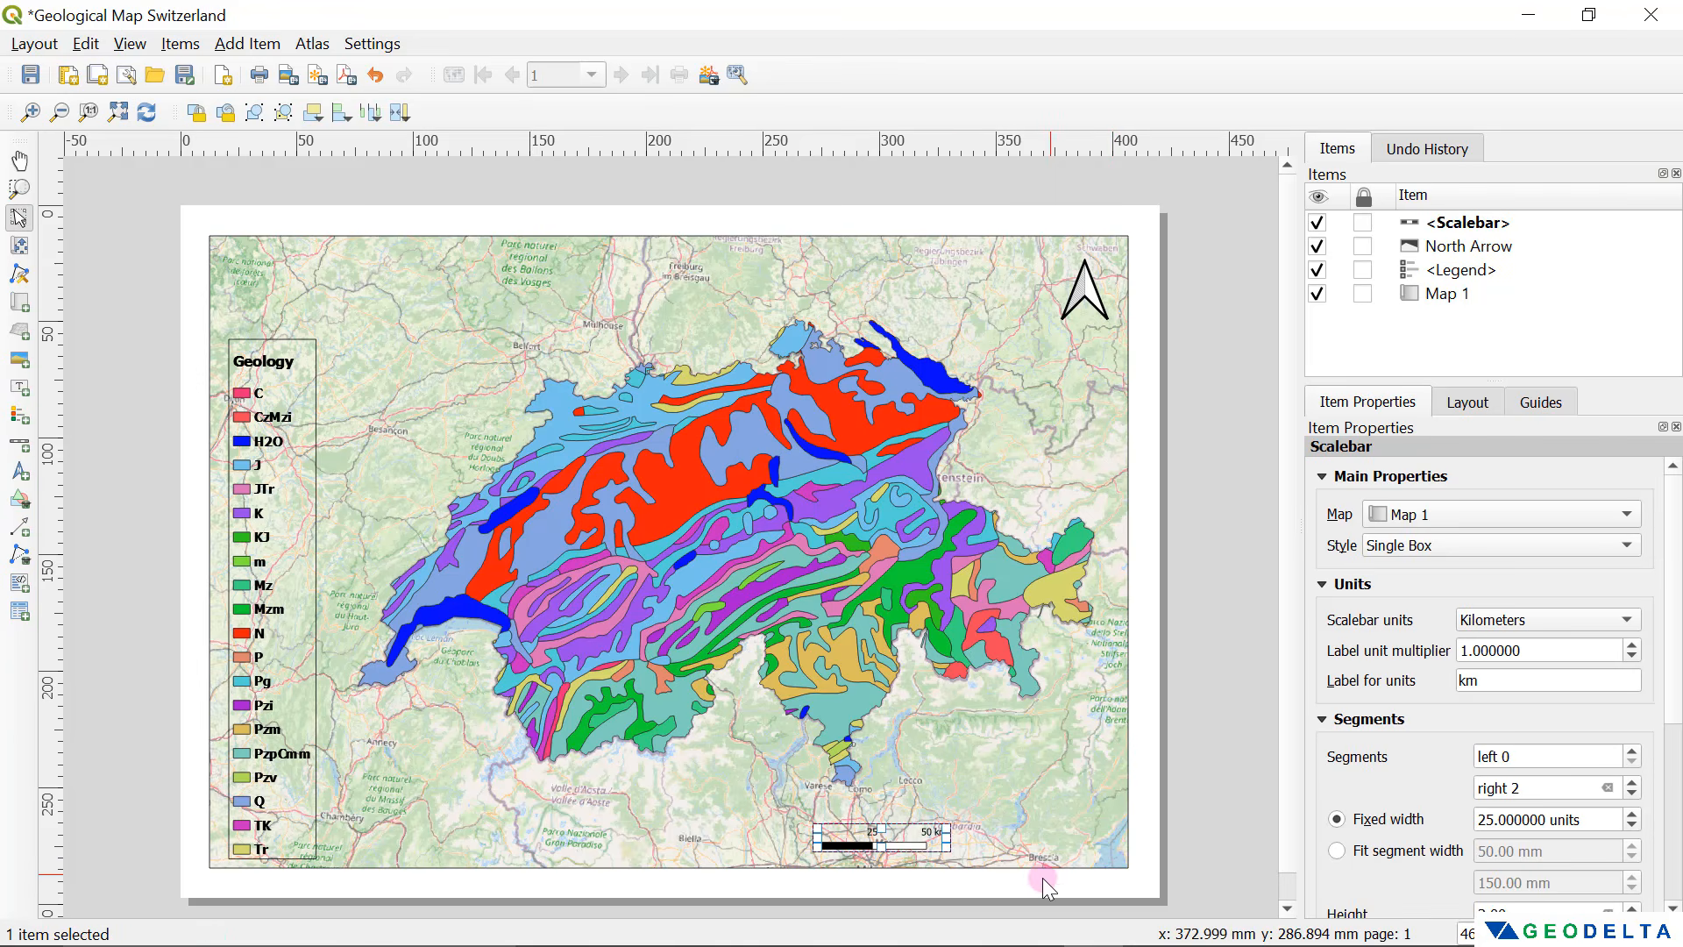
drag(903, 839, 1114, 850)
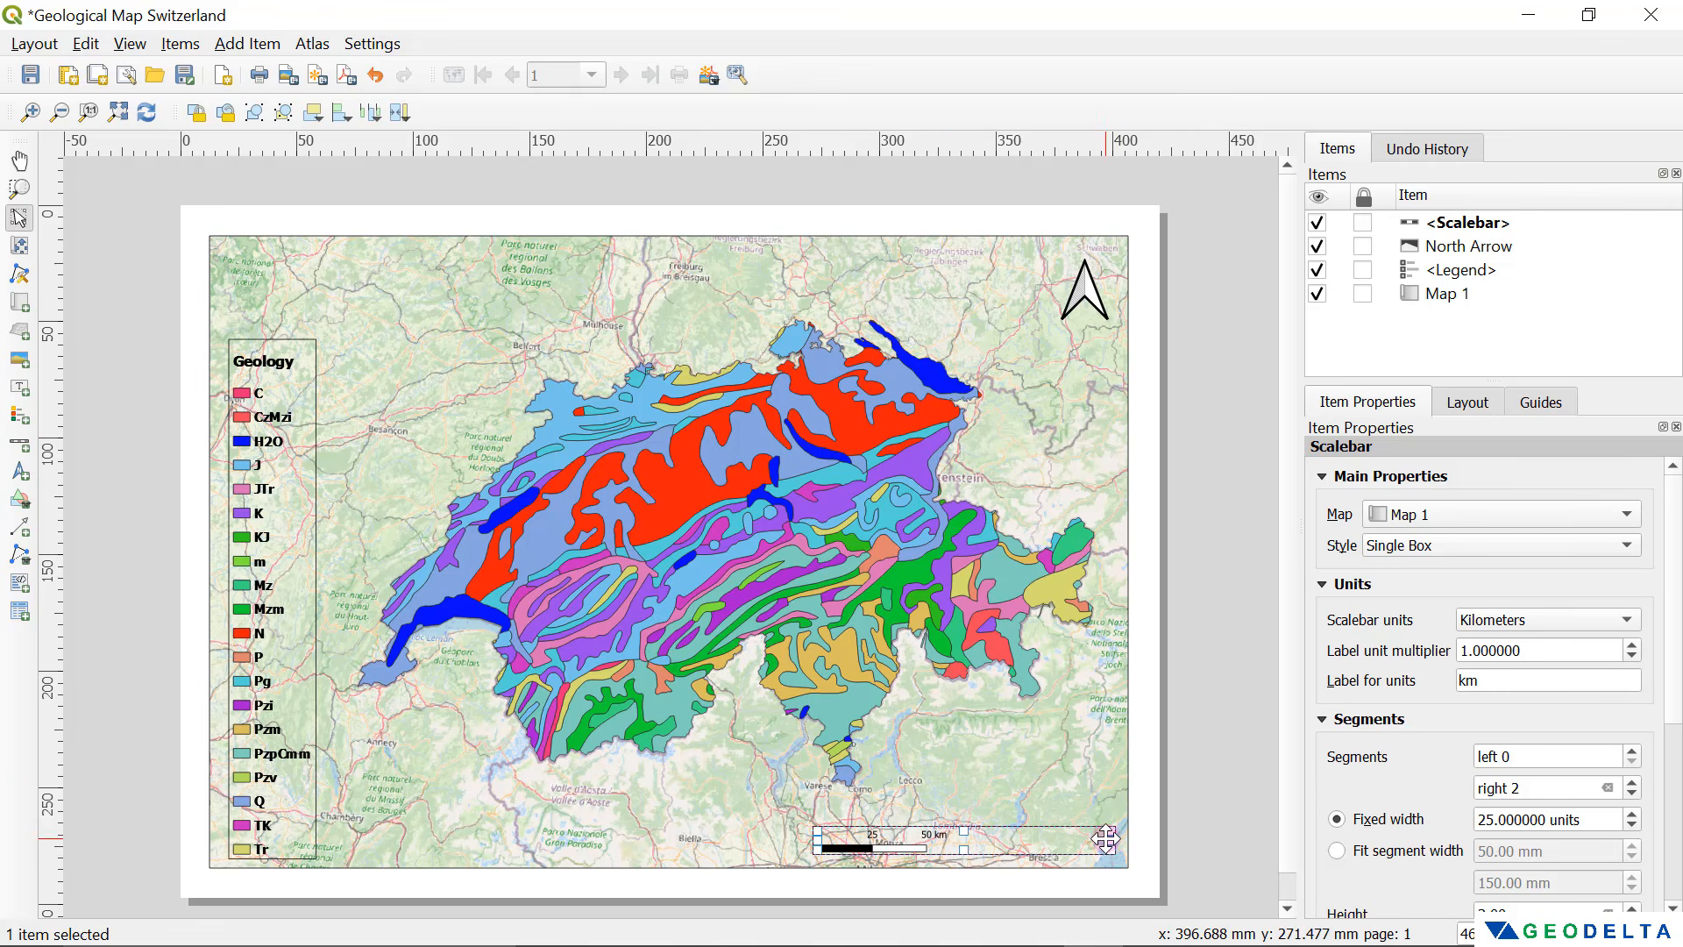
mouse_move(1112, 849)
mouse_down()
mouse_move(983, 851)
mouse_move(1105, 850)
mouse_up()
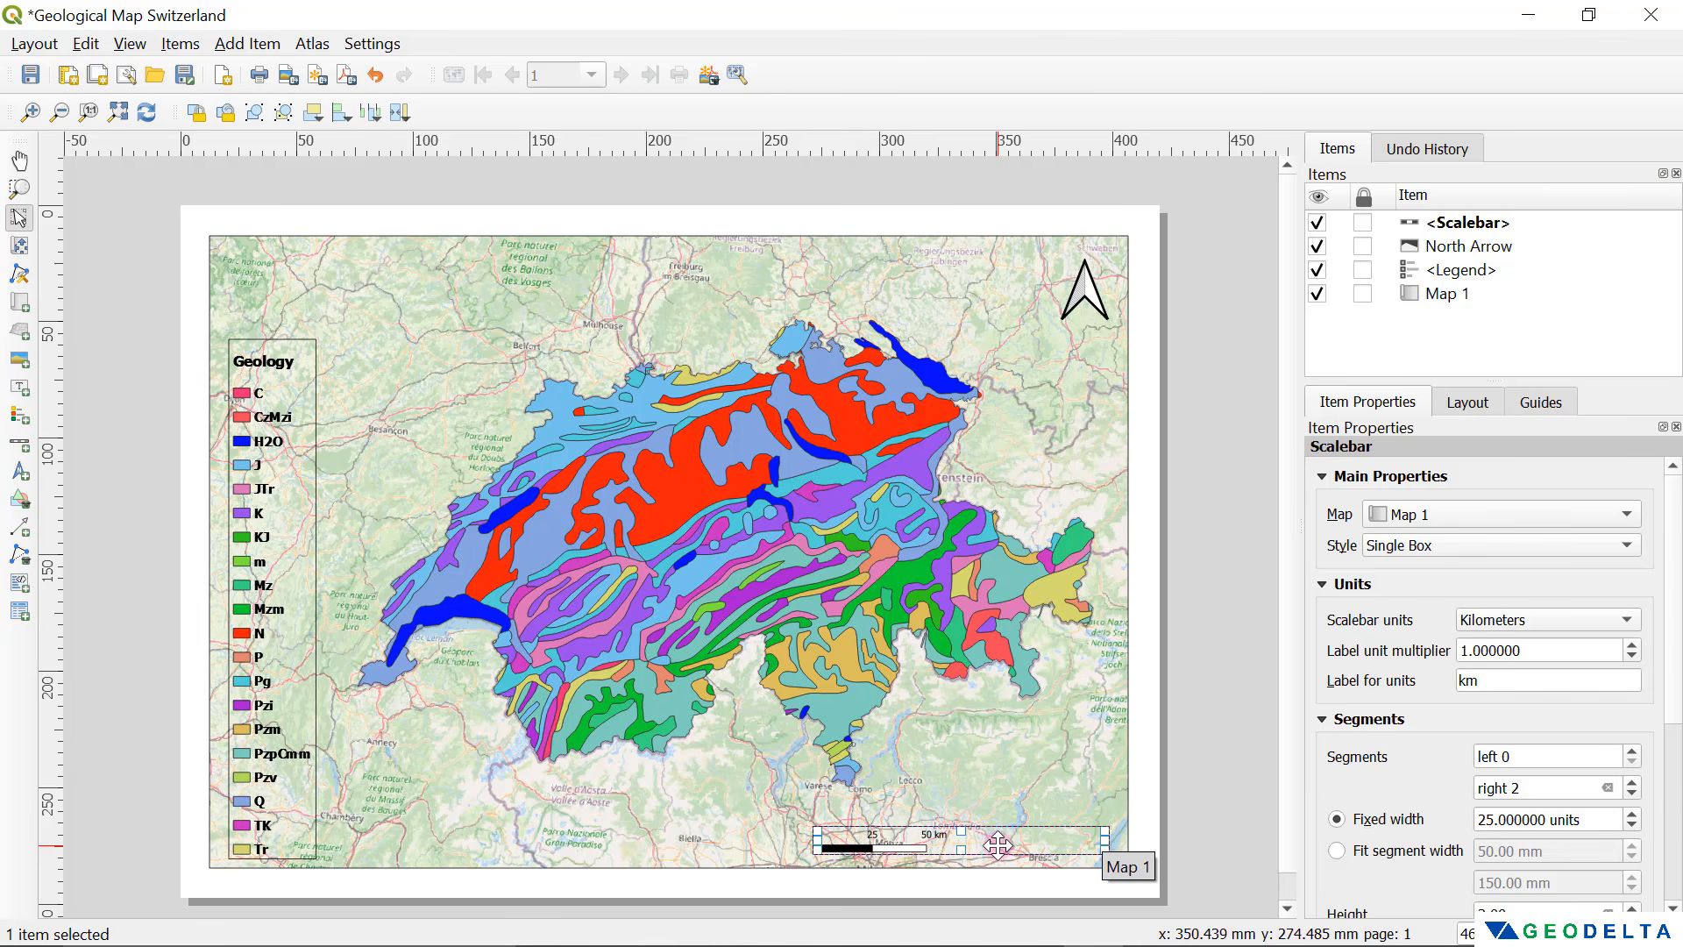
Step: Bring up the scale bar's item properties and choose Kilometers as its units, keeping km as the unit label
right_click(917, 847)
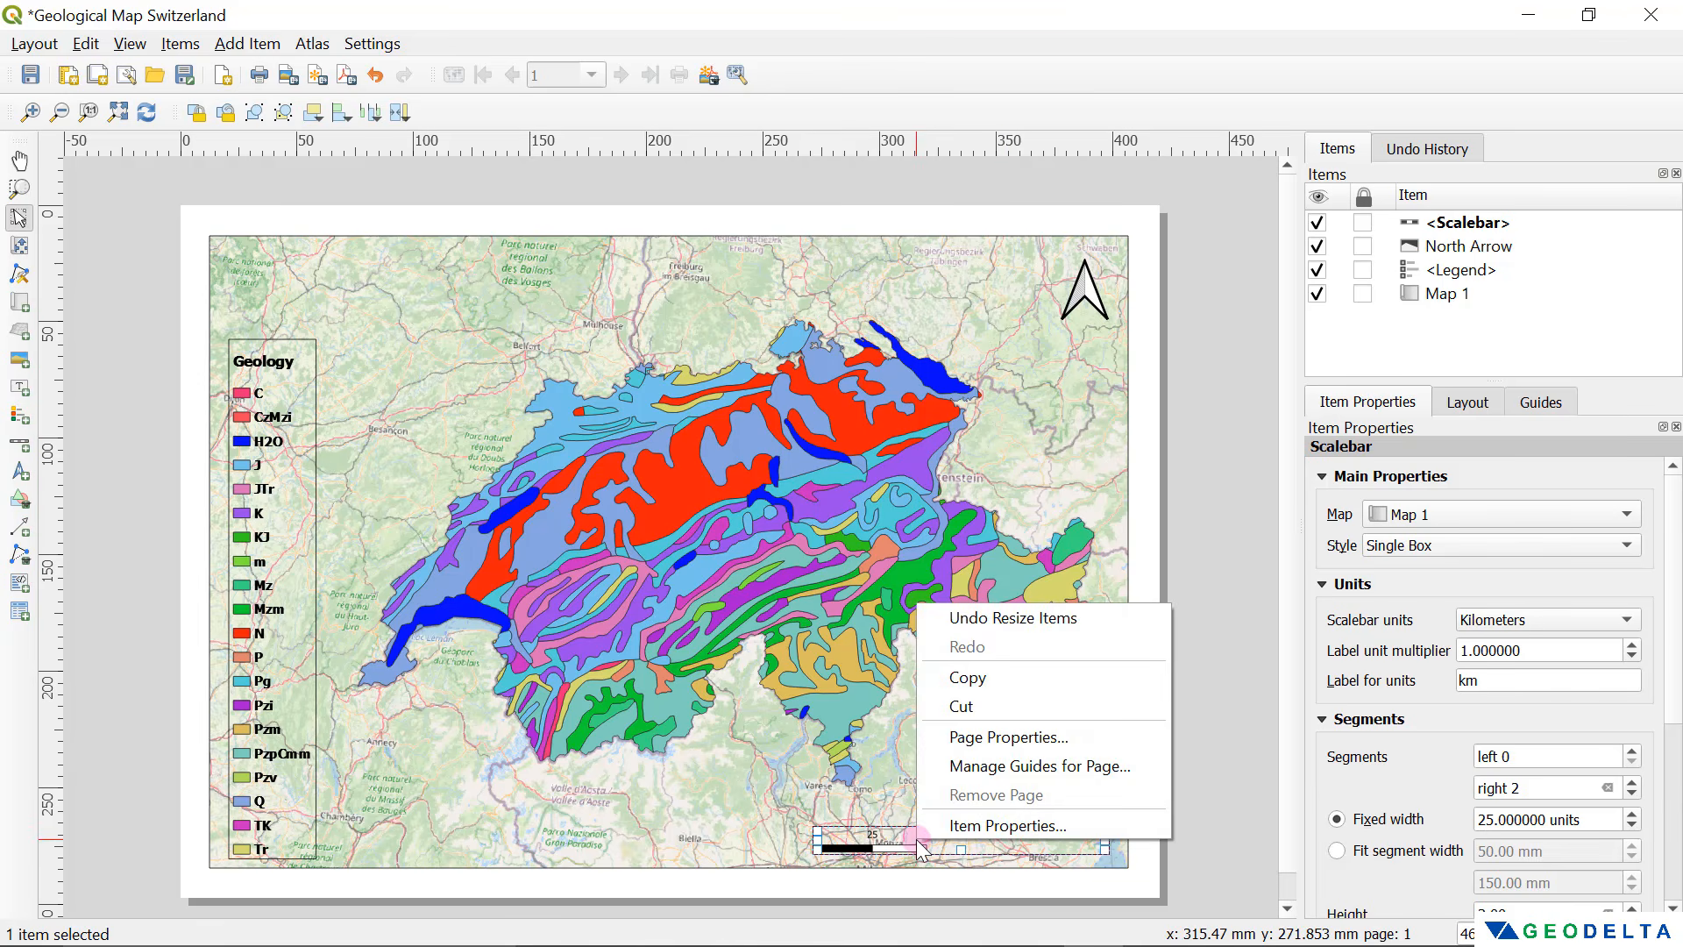
click(1002, 826)
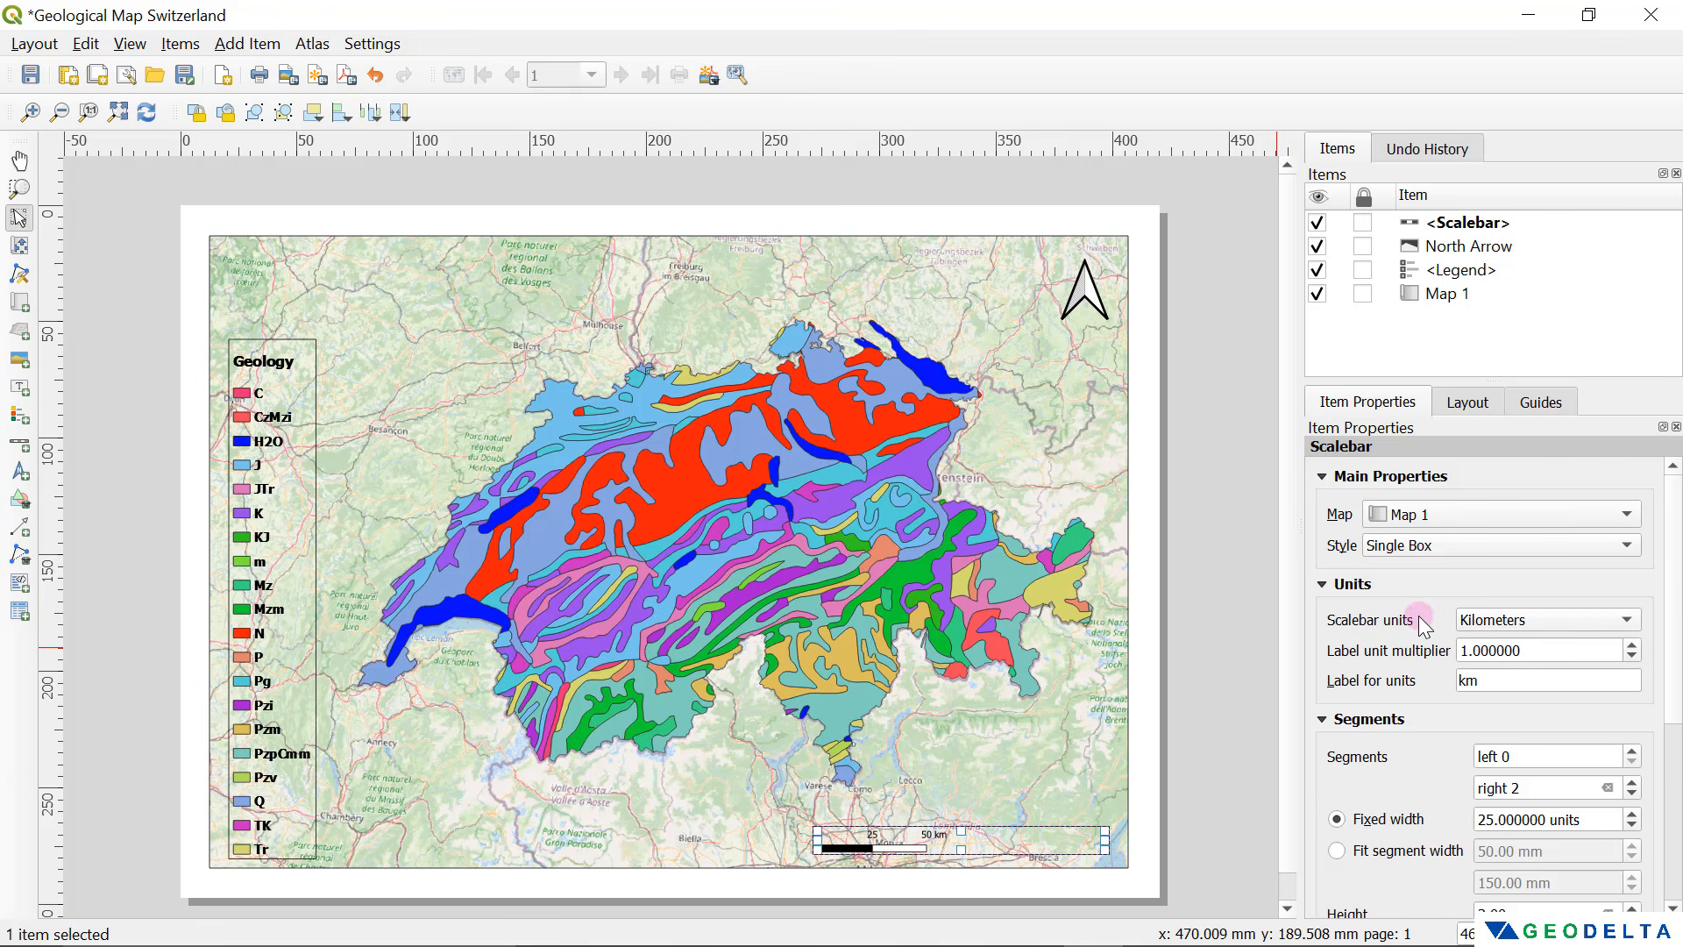
click(1528, 617)
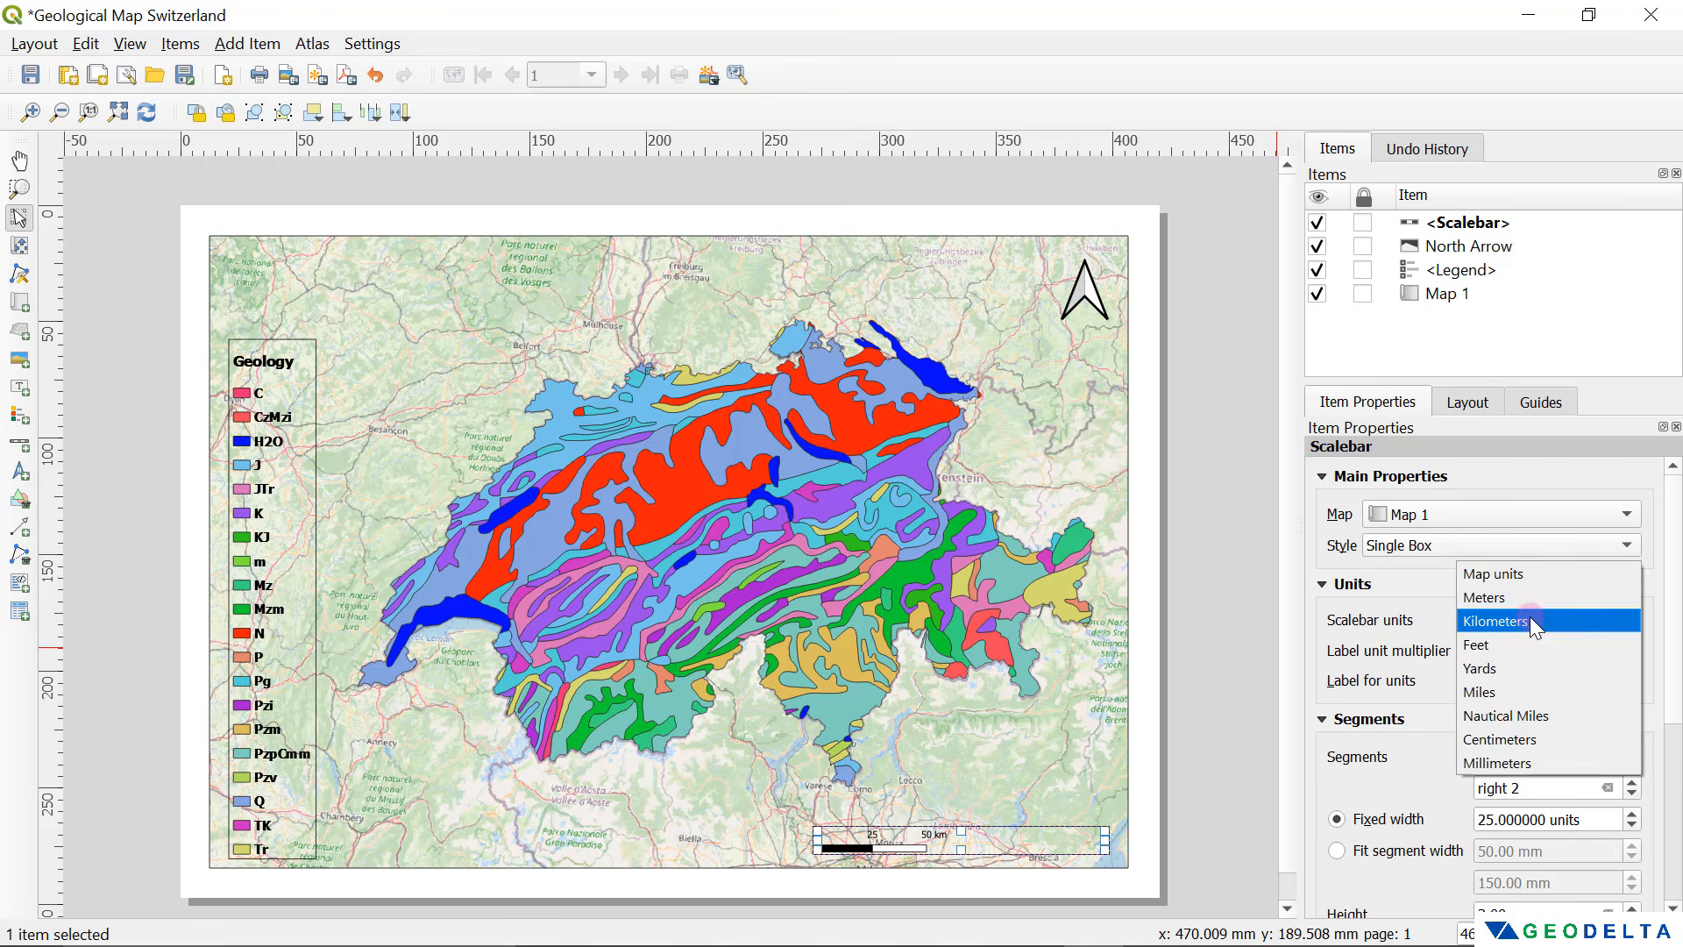
click(1529, 617)
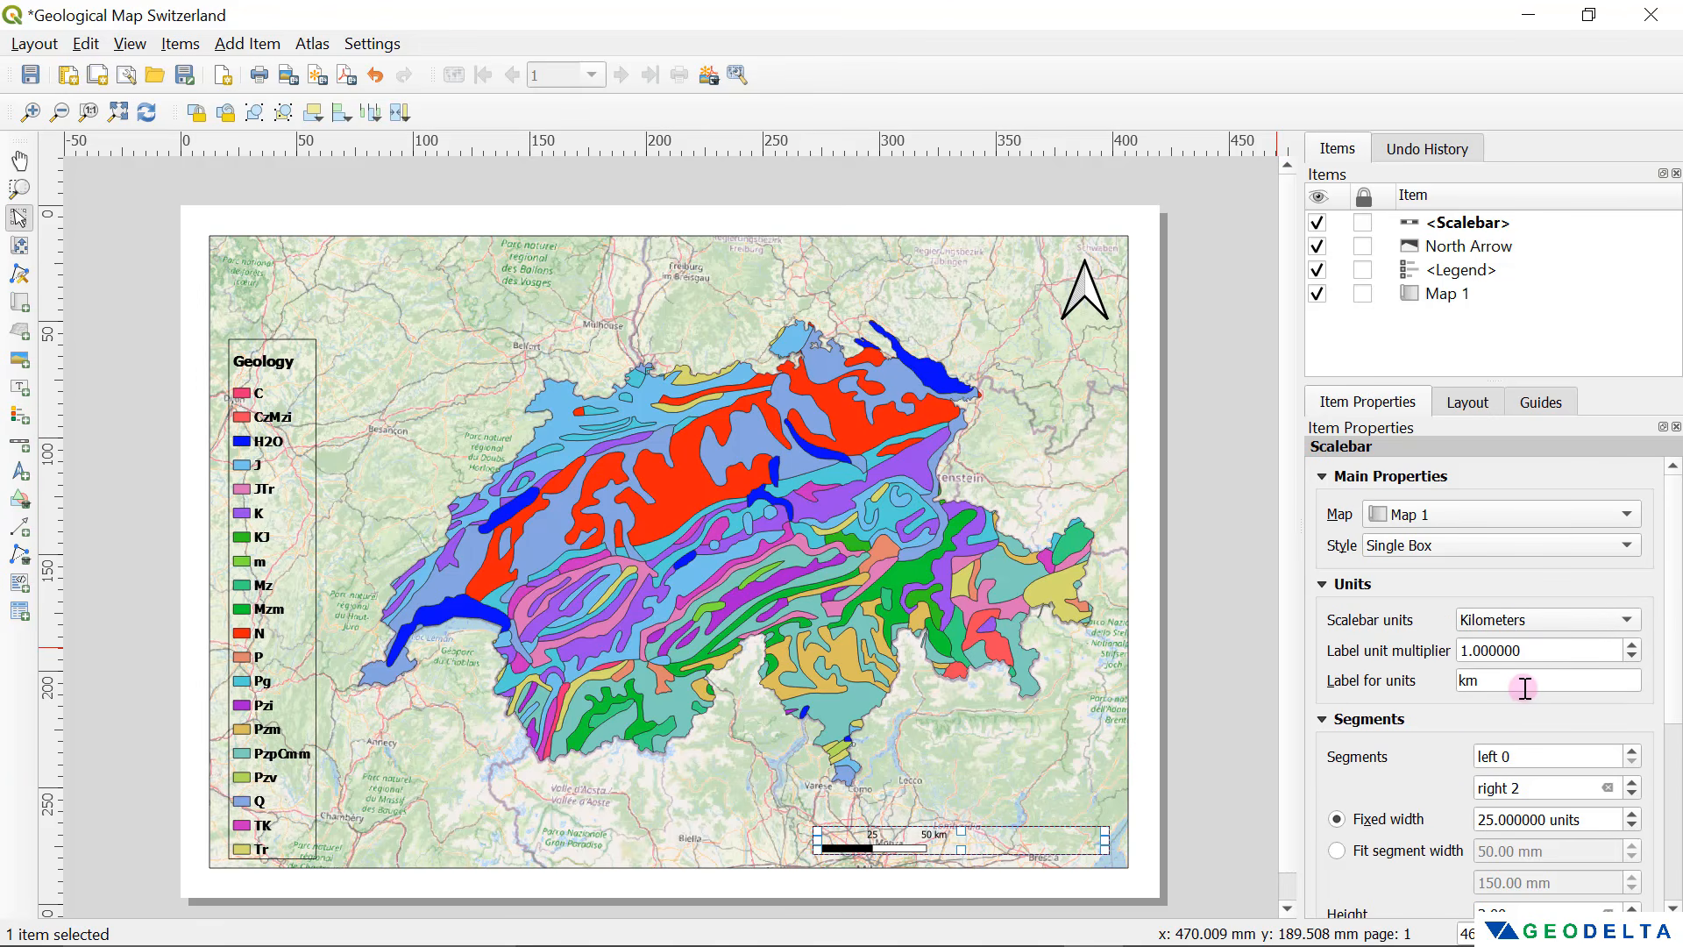
drag(1525, 688, 1459, 688)
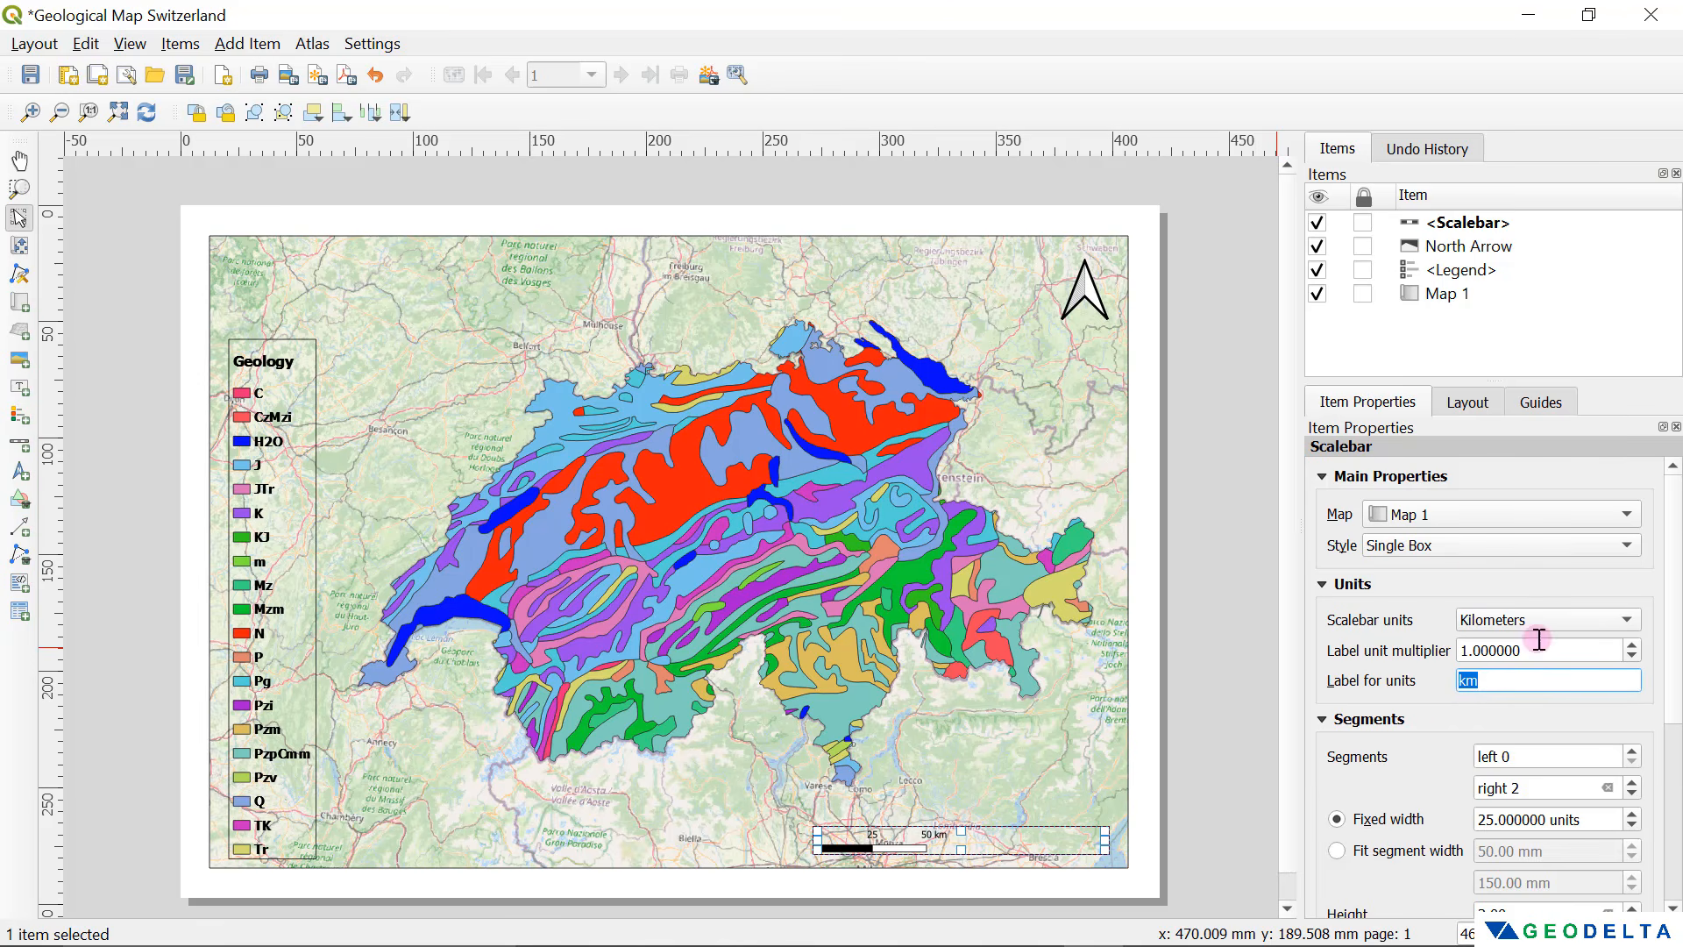
Step: Set the scale bar's right segments to 6
scroll(1648, 701, down, 3)
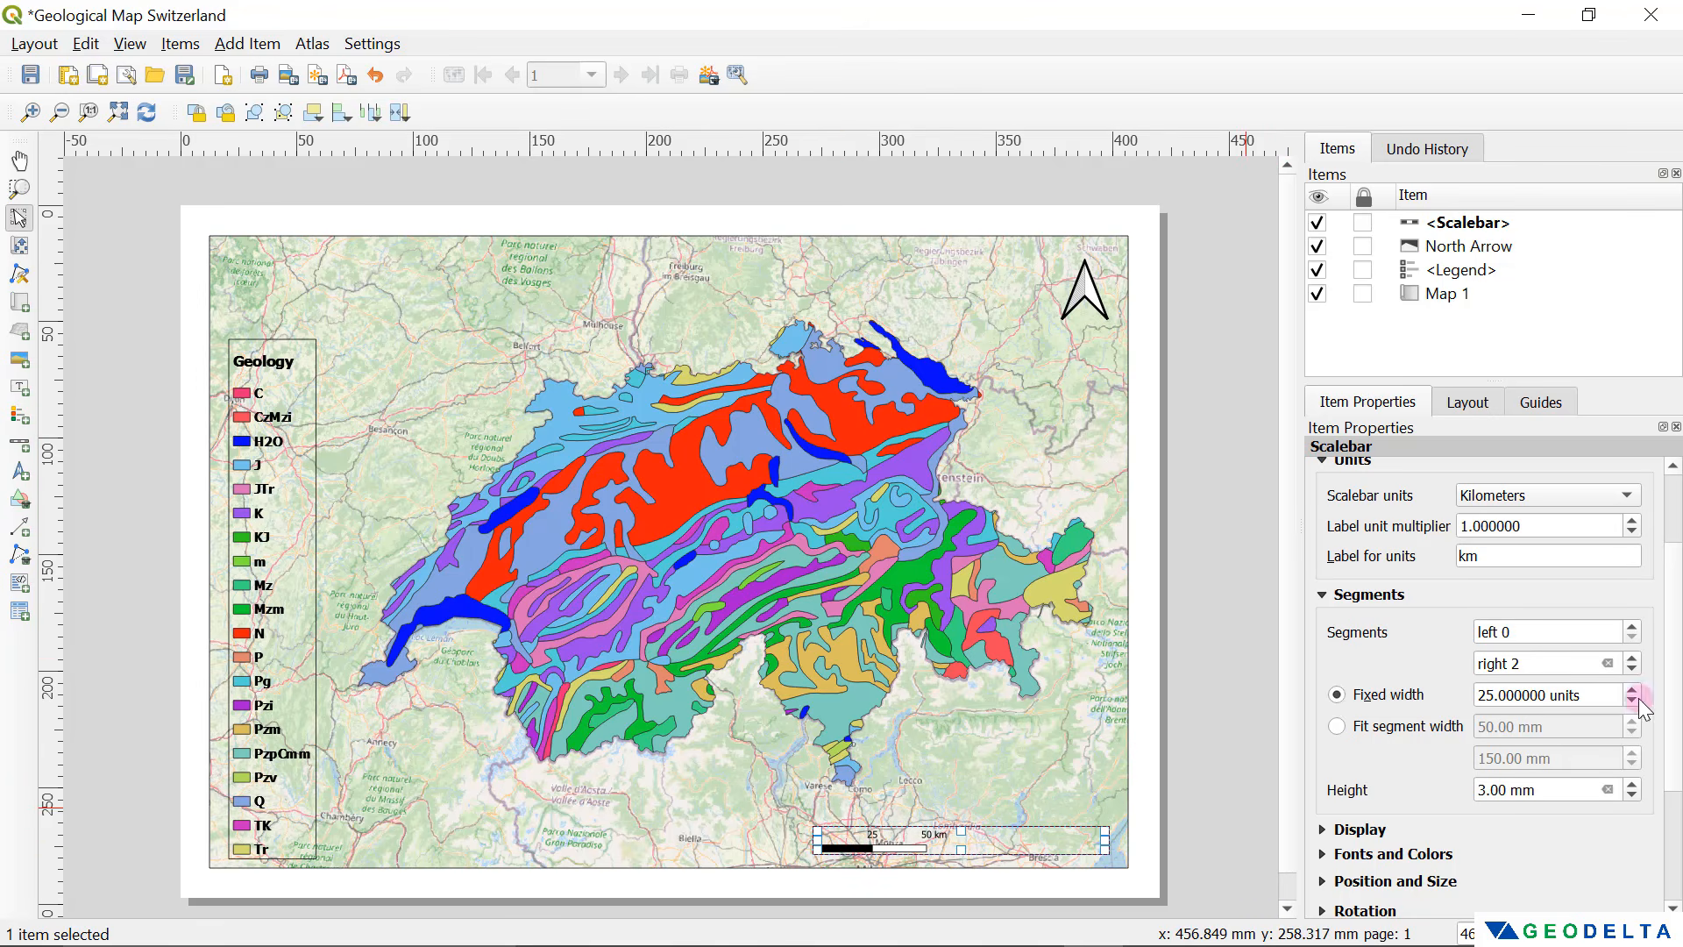
click(1526, 668)
click(1630, 658)
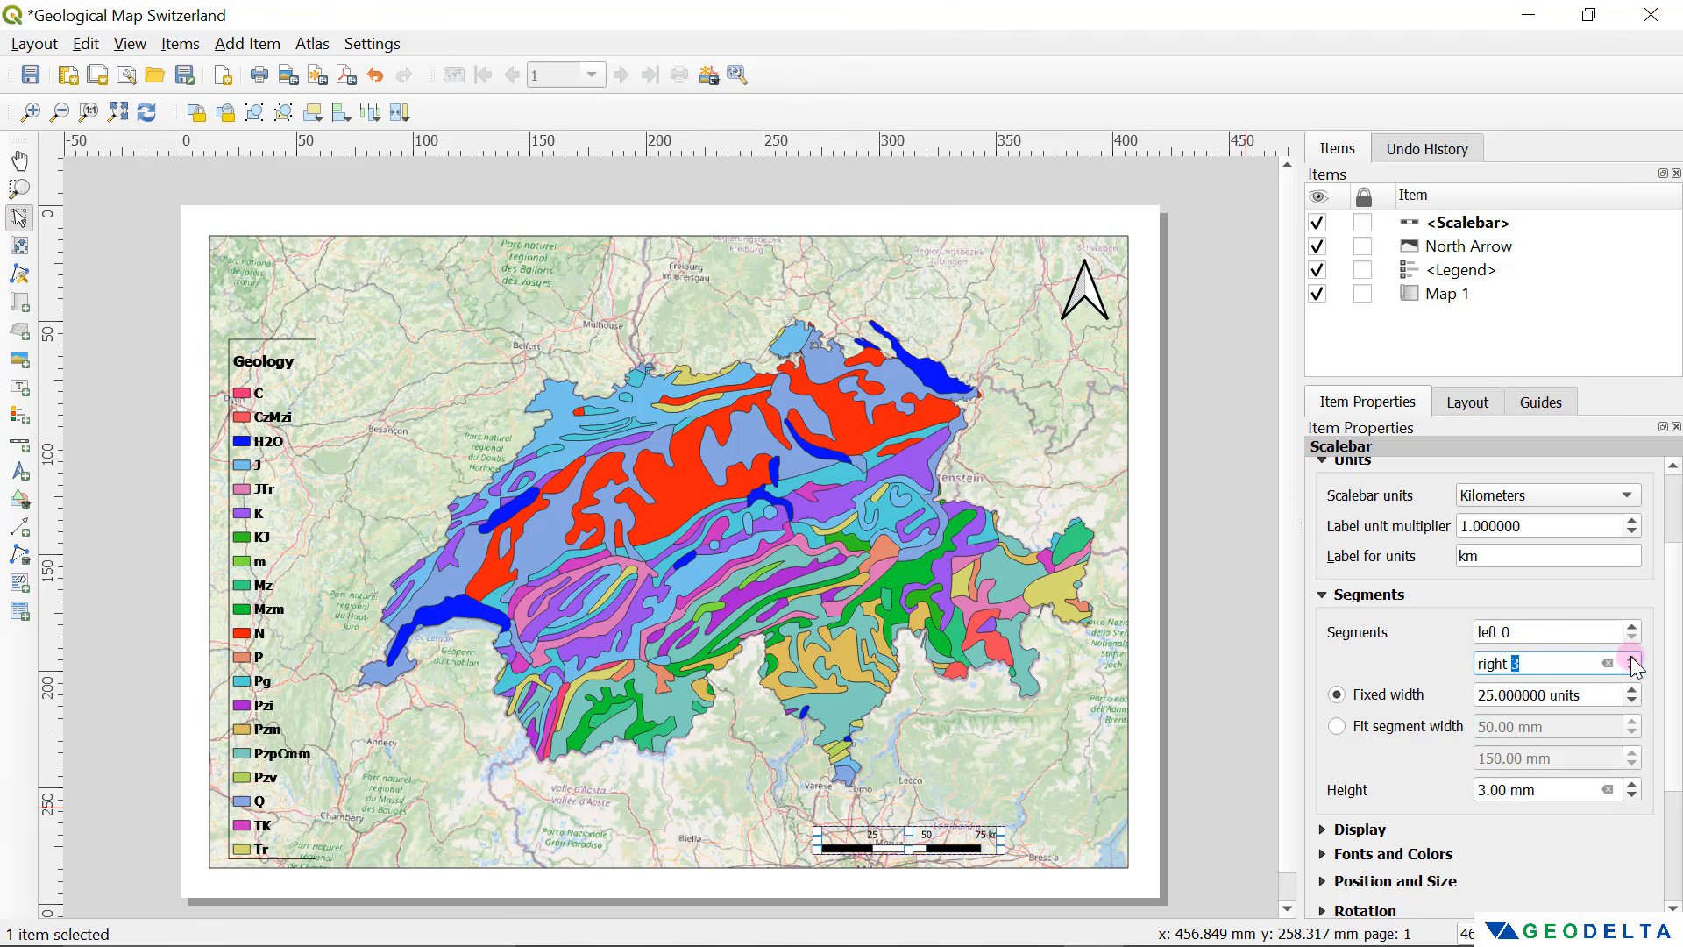
click(1631, 658)
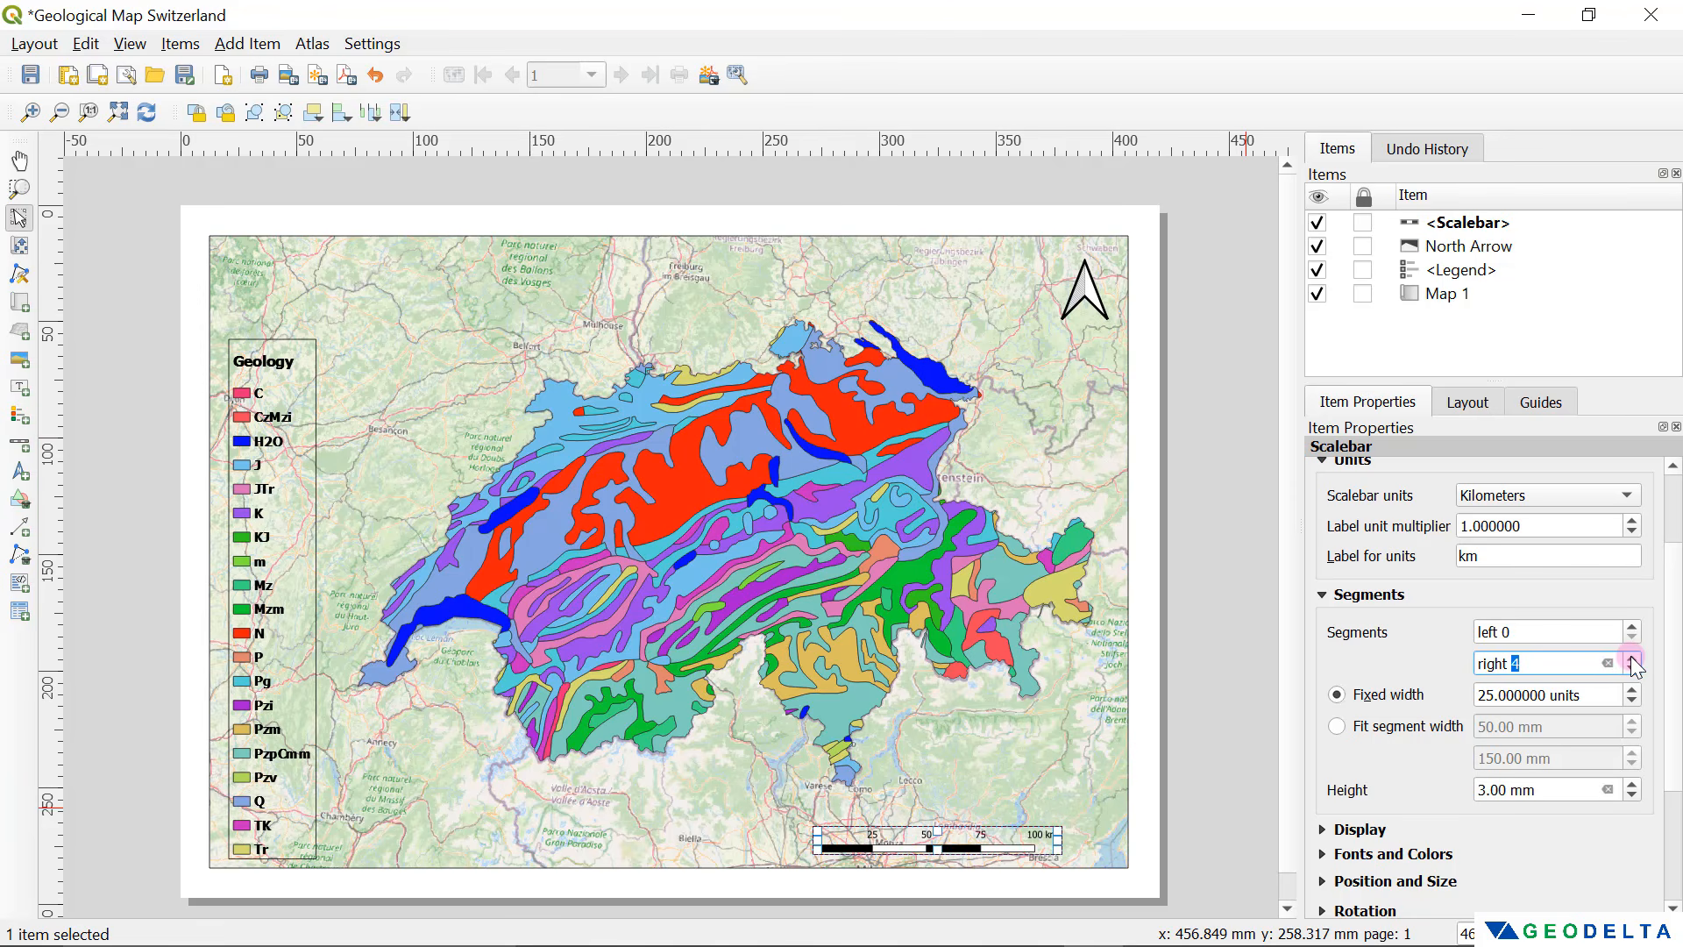
click(1631, 659)
click(1631, 658)
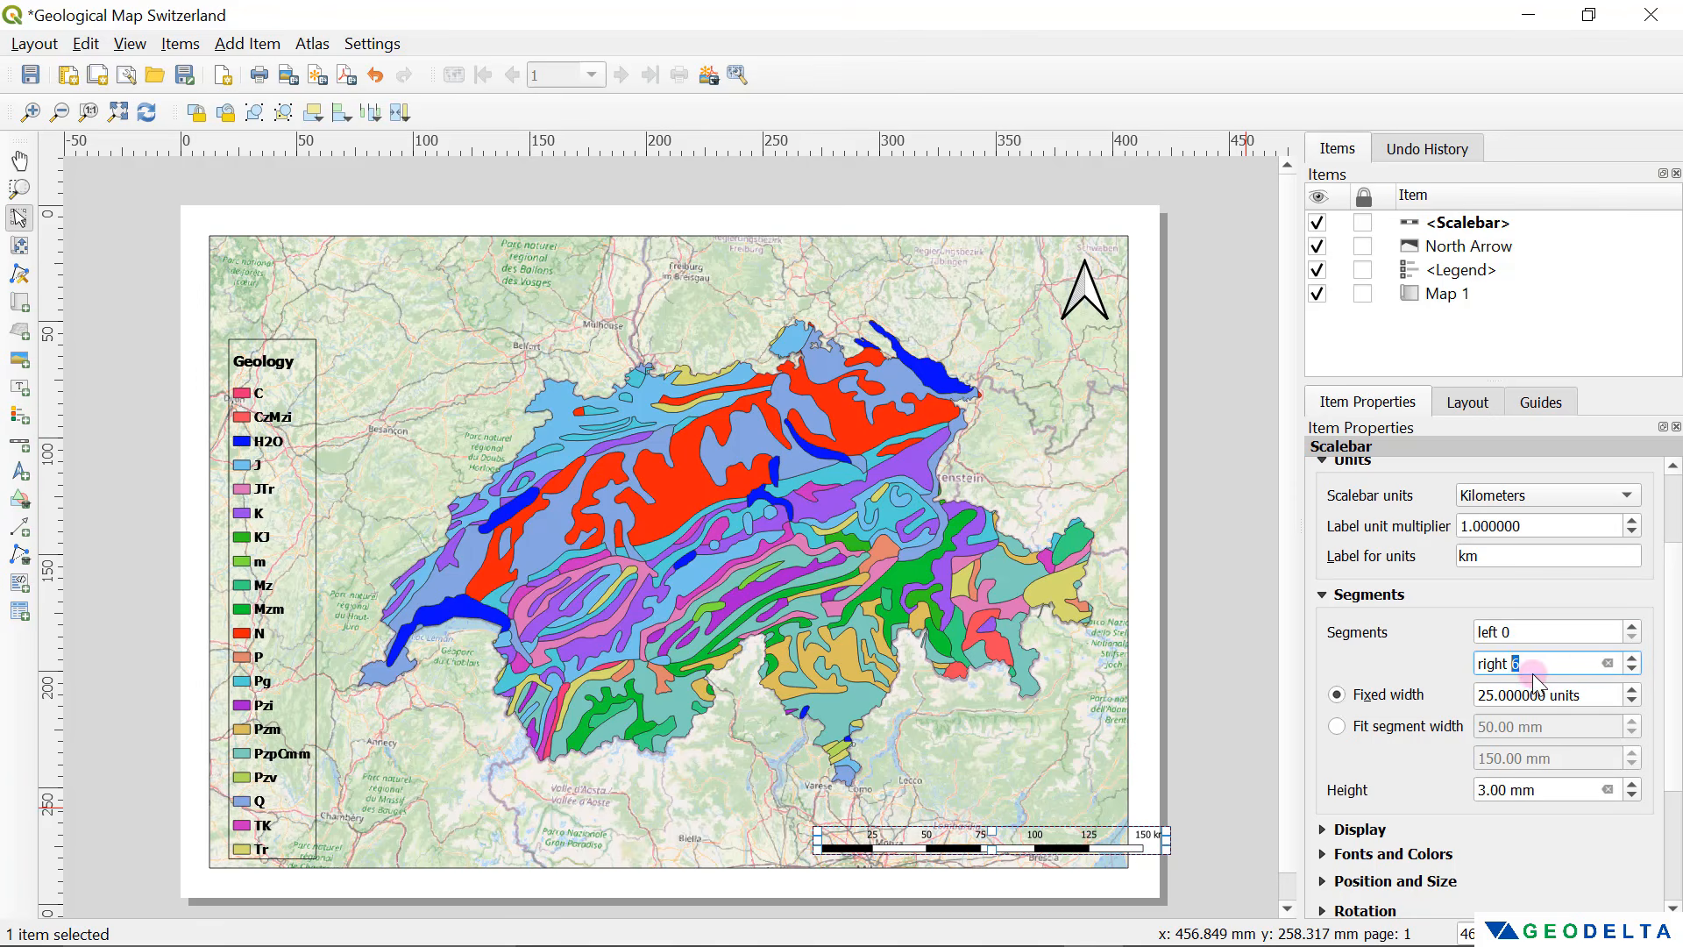
Step: Move the scale bar left so it fits inside the map frame, and collapse its units and segments settings
click(1057, 843)
drag(1057, 843, 995, 845)
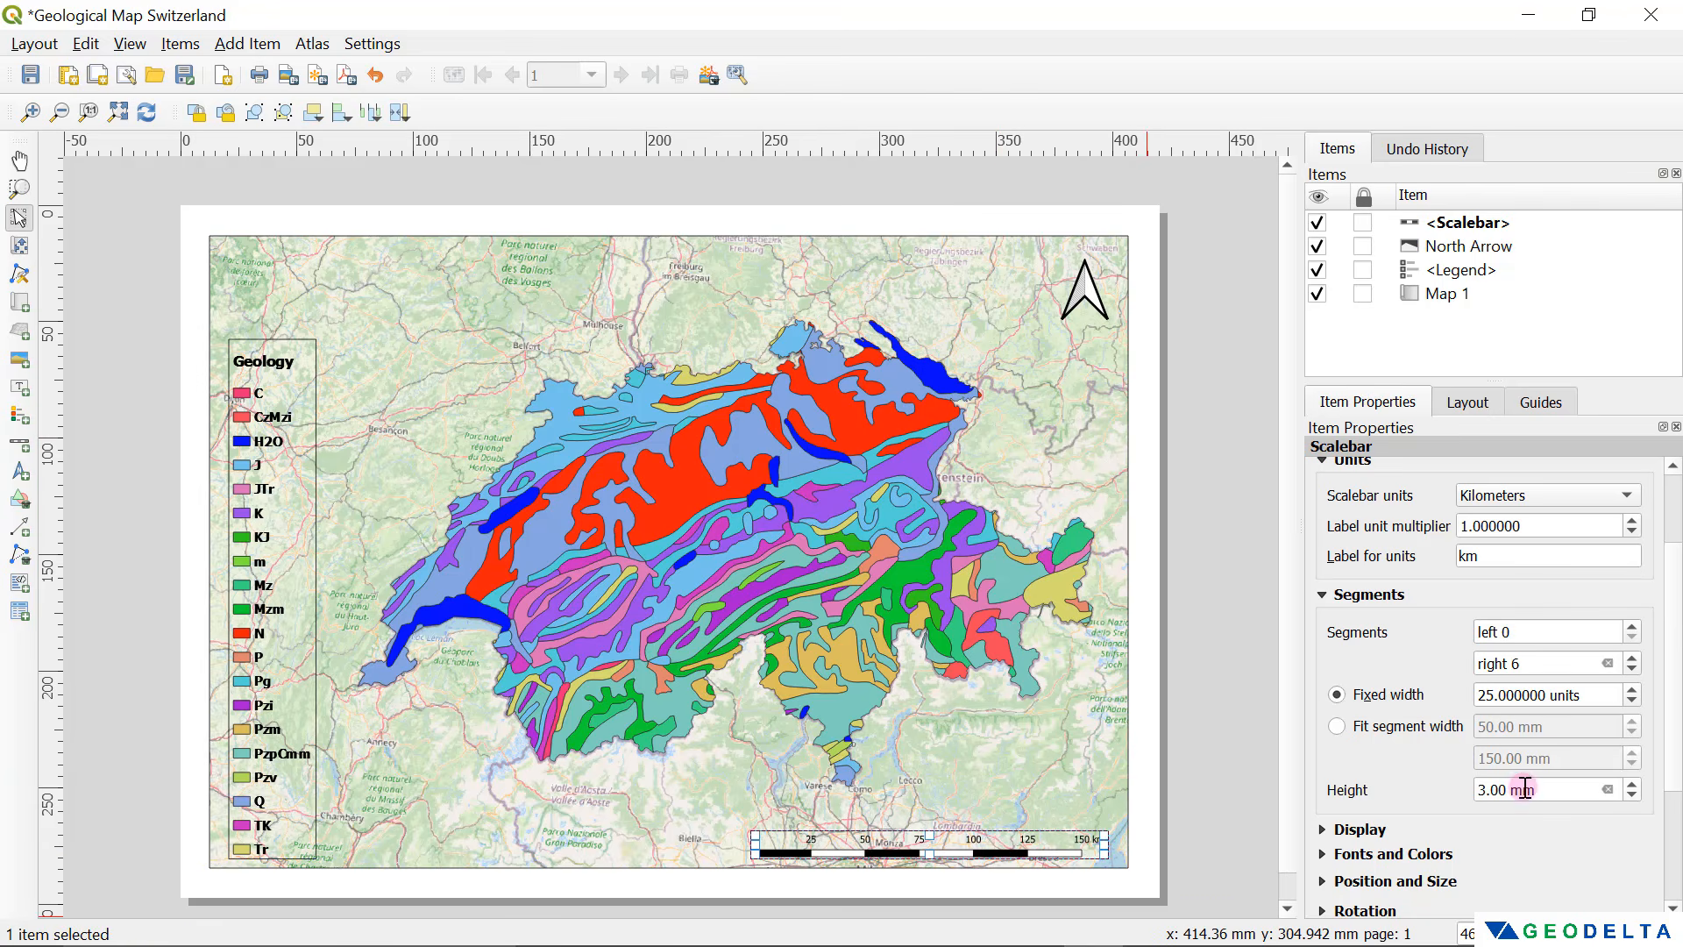
click(1322, 462)
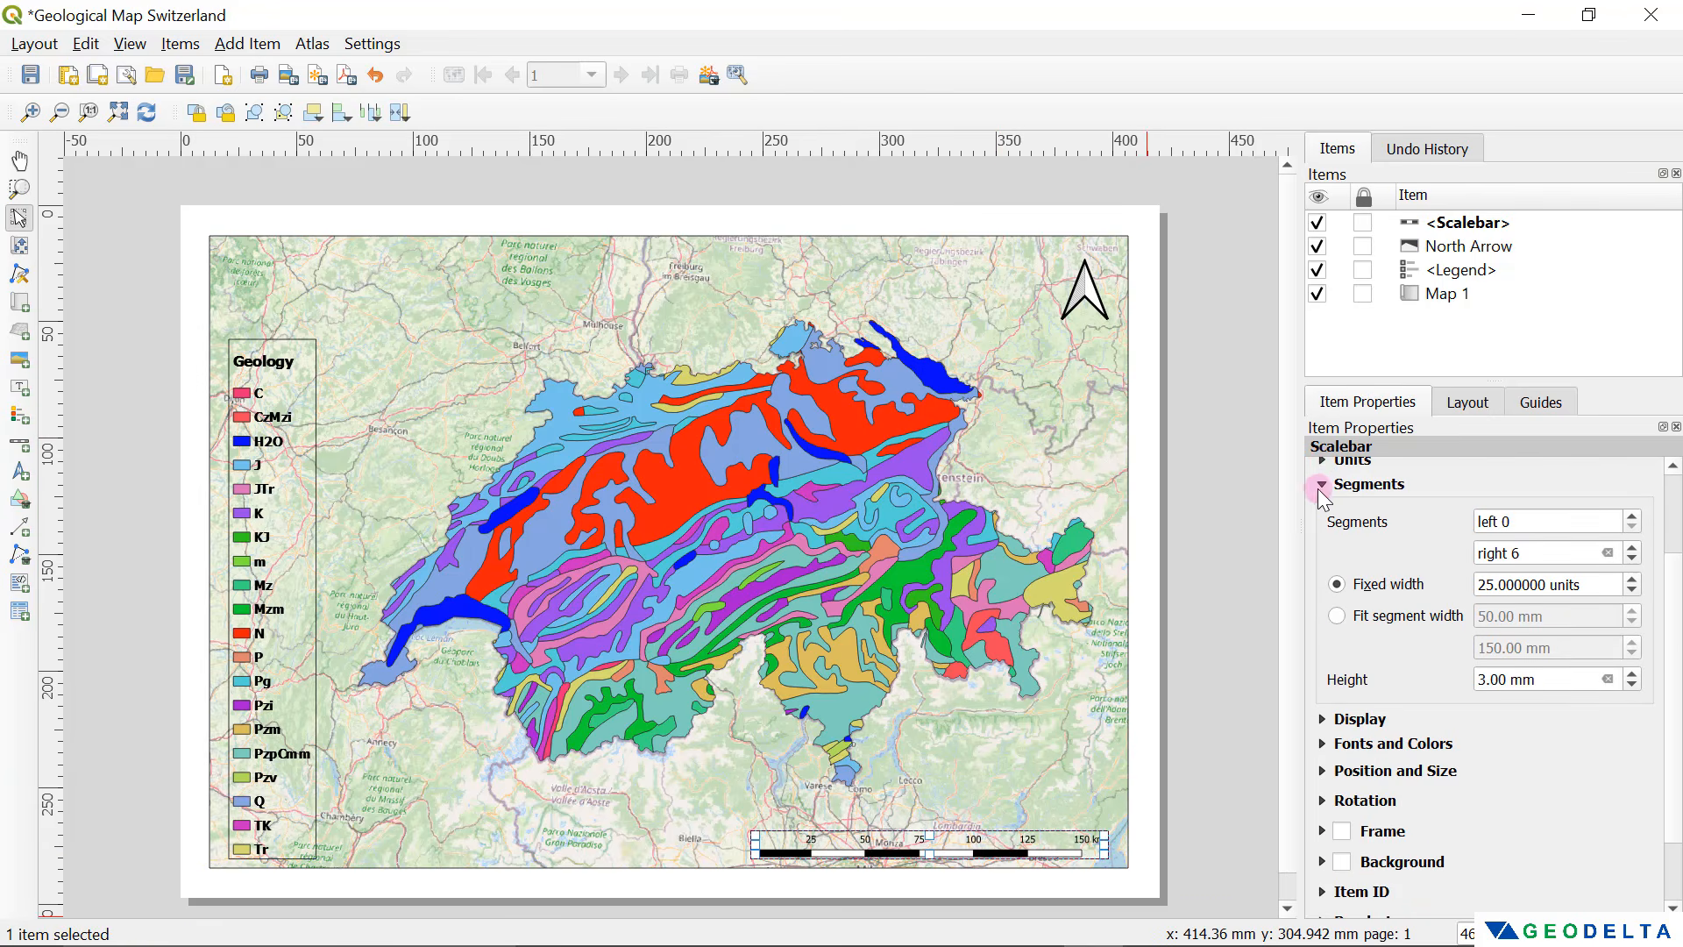
click(1321, 484)
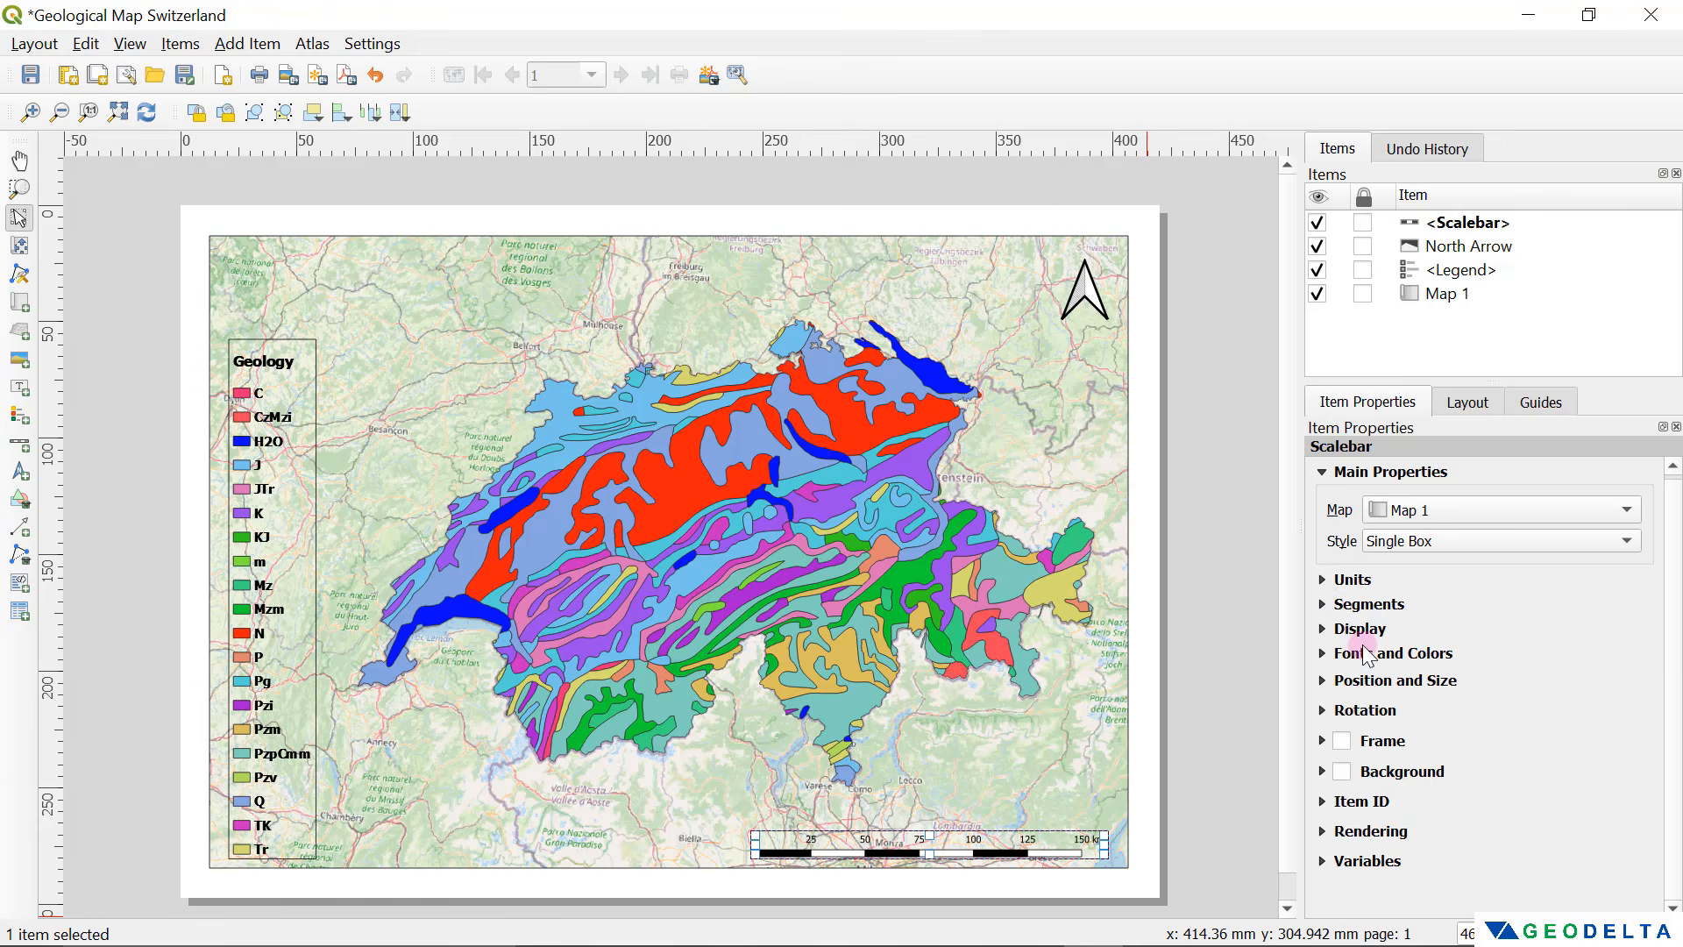
Step: Format the scale bar's font as bold, size 17, and deselect the scale bar
click(1324, 654)
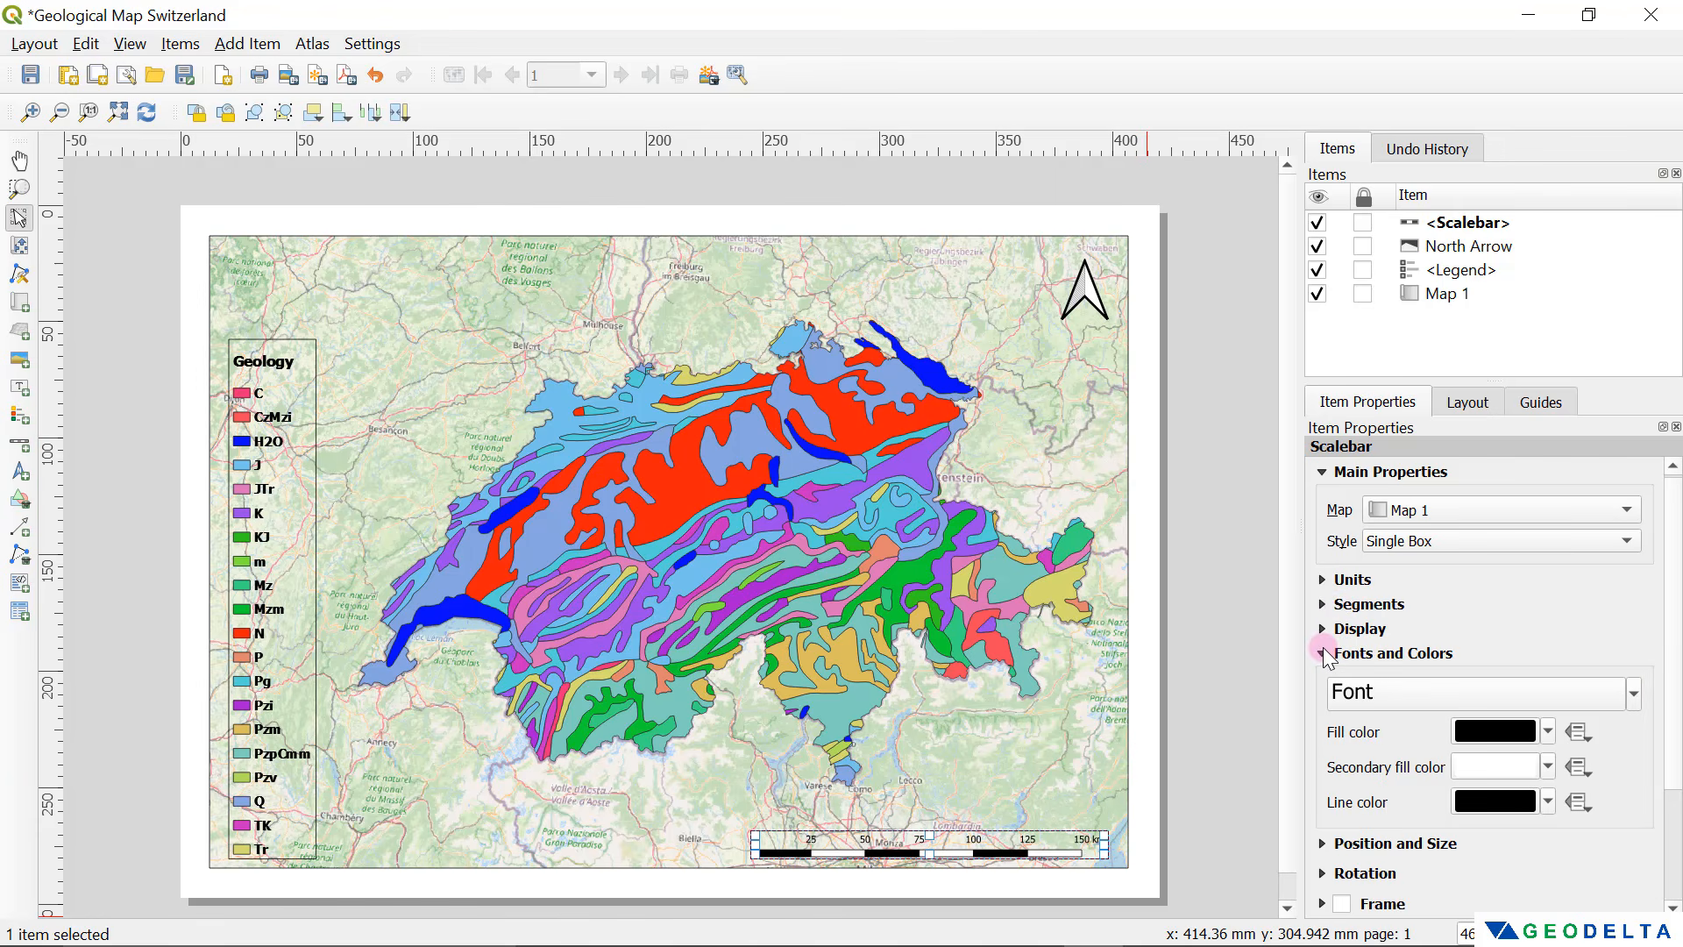
scroll(1672, 614, down, 2)
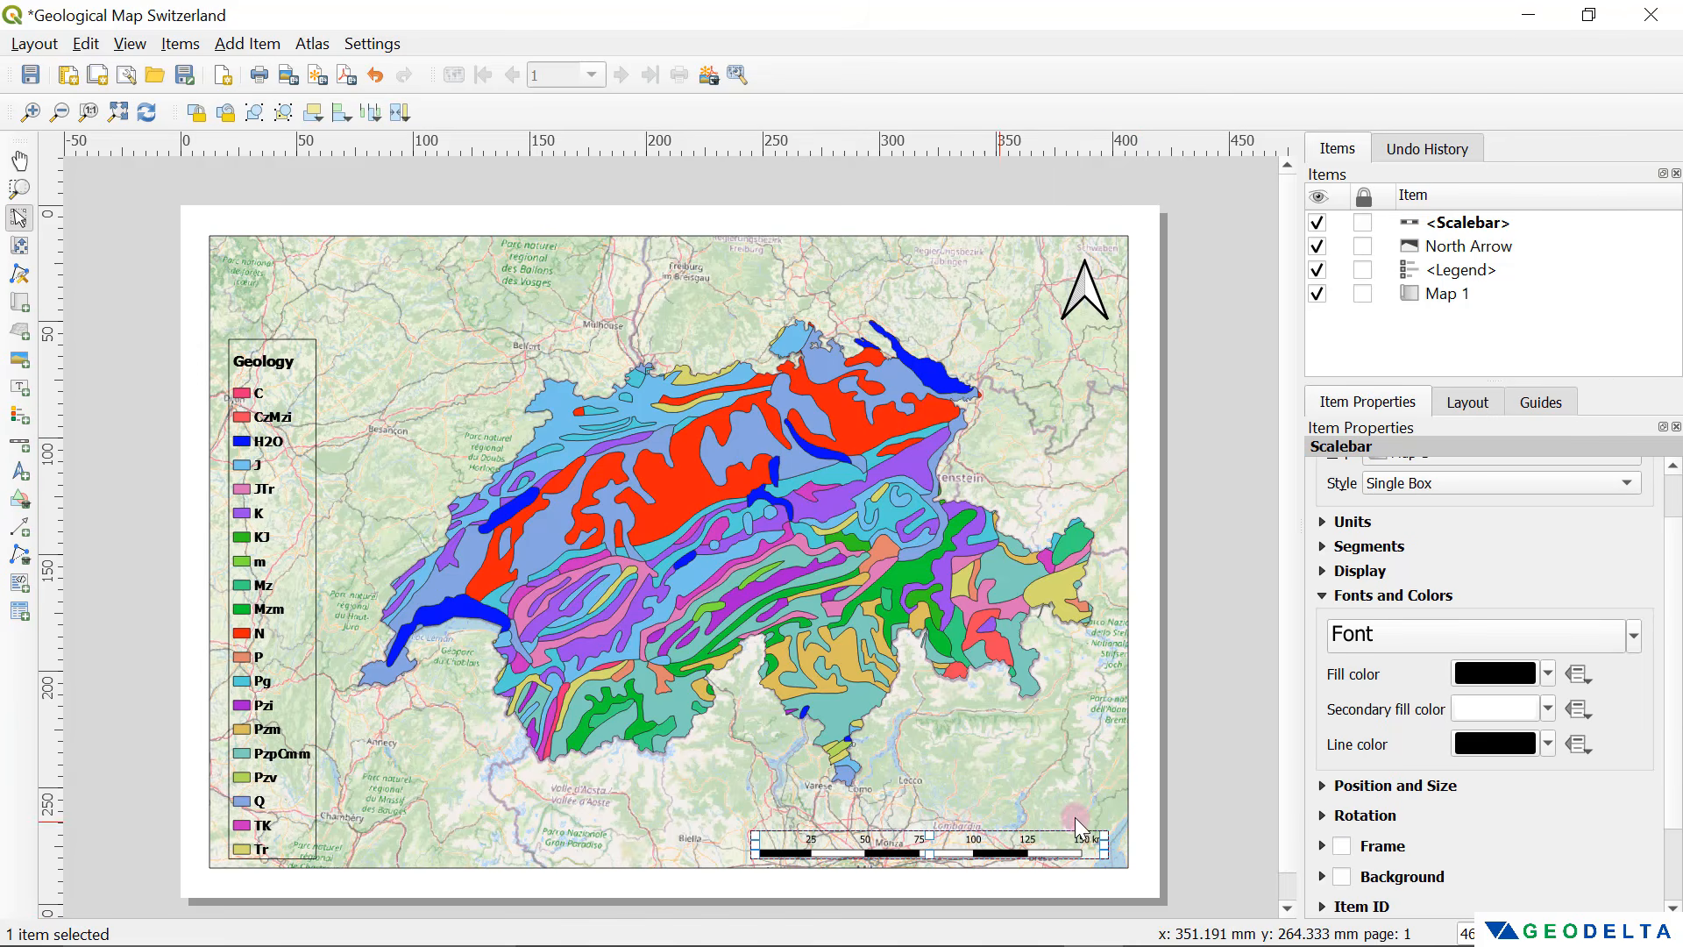
click(1444, 634)
click(1450, 589)
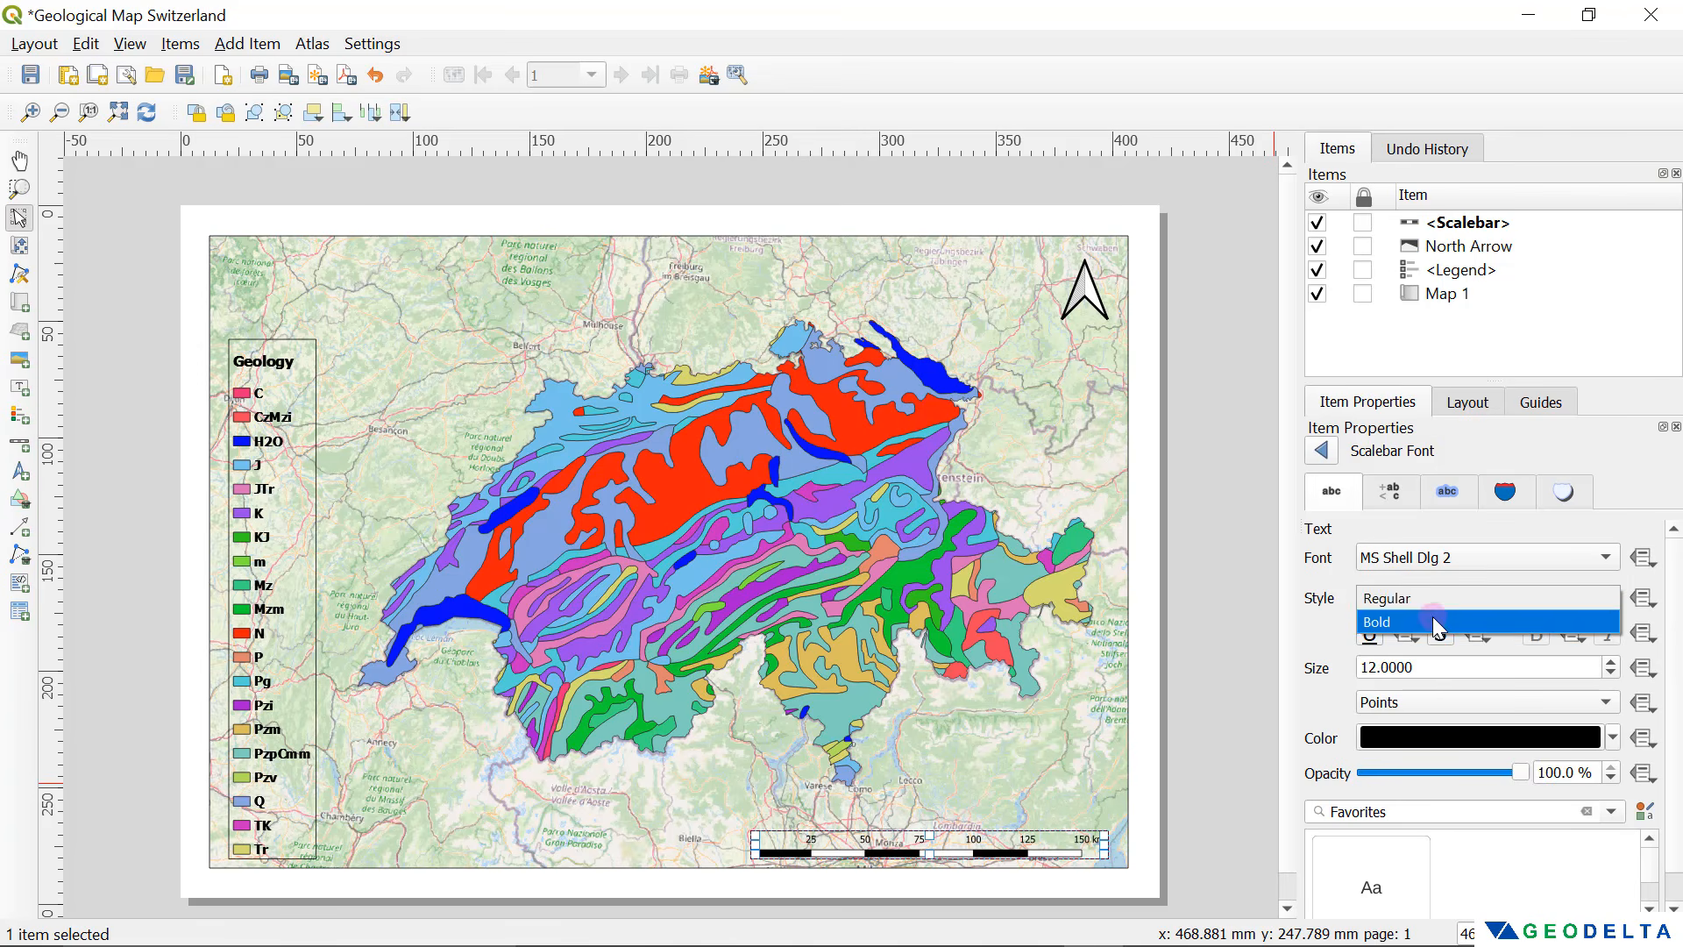
click(1432, 617)
click(1610, 661)
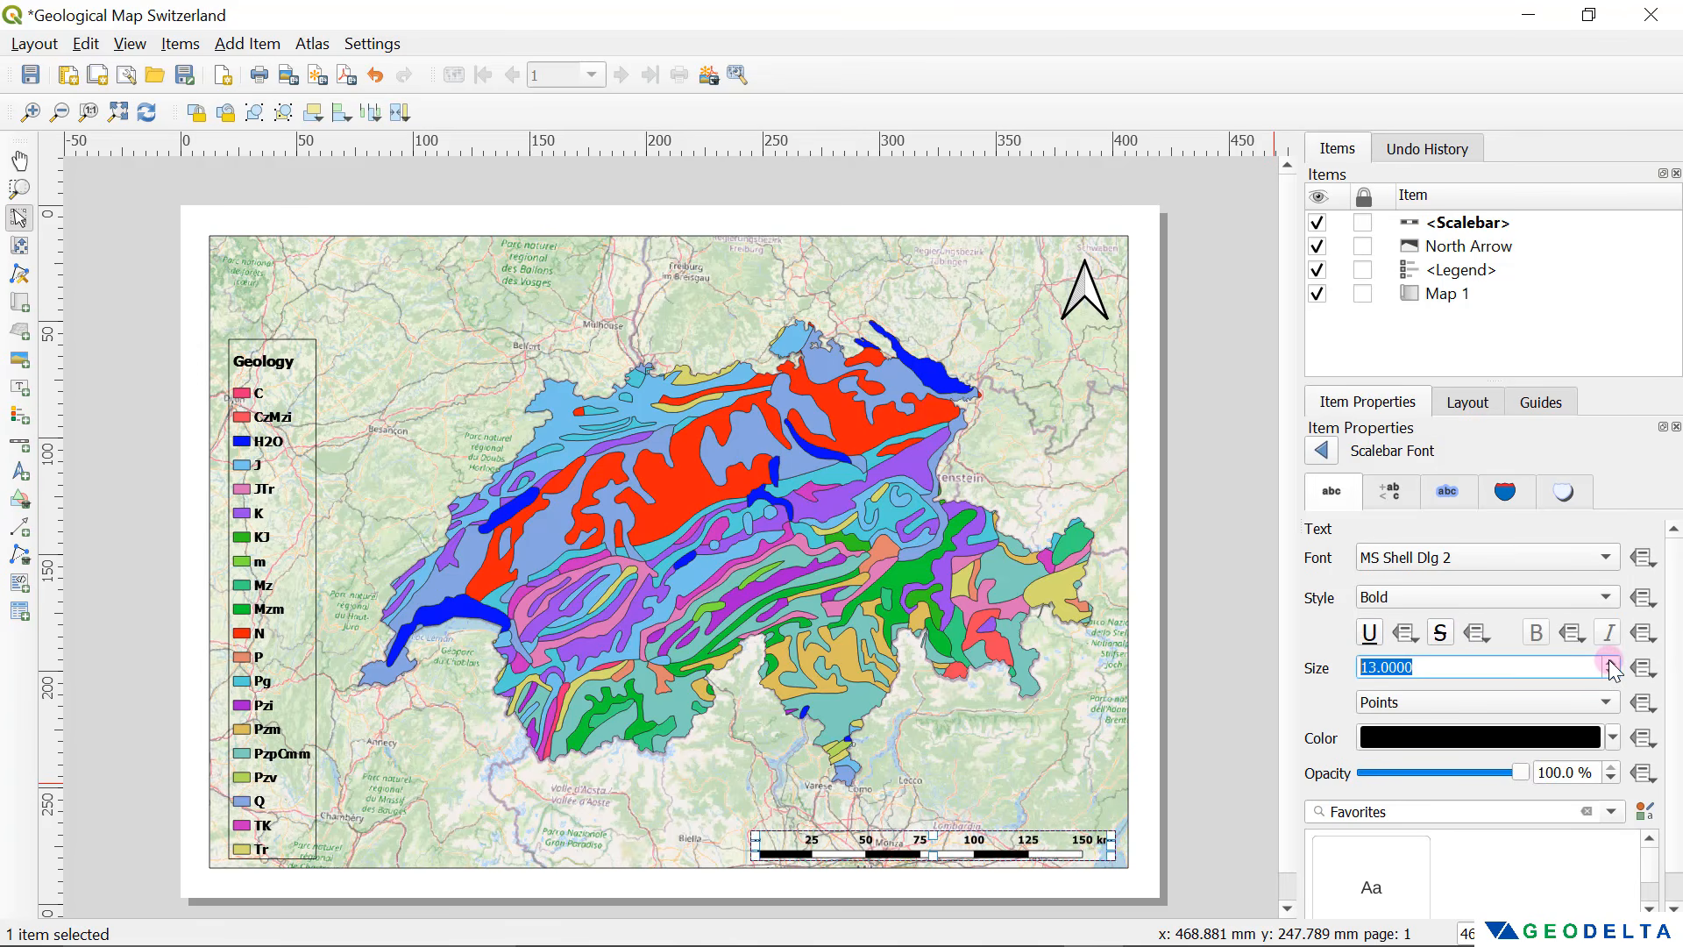
click(1610, 661)
click(1610, 661)
click(1610, 661)
click(1610, 661)
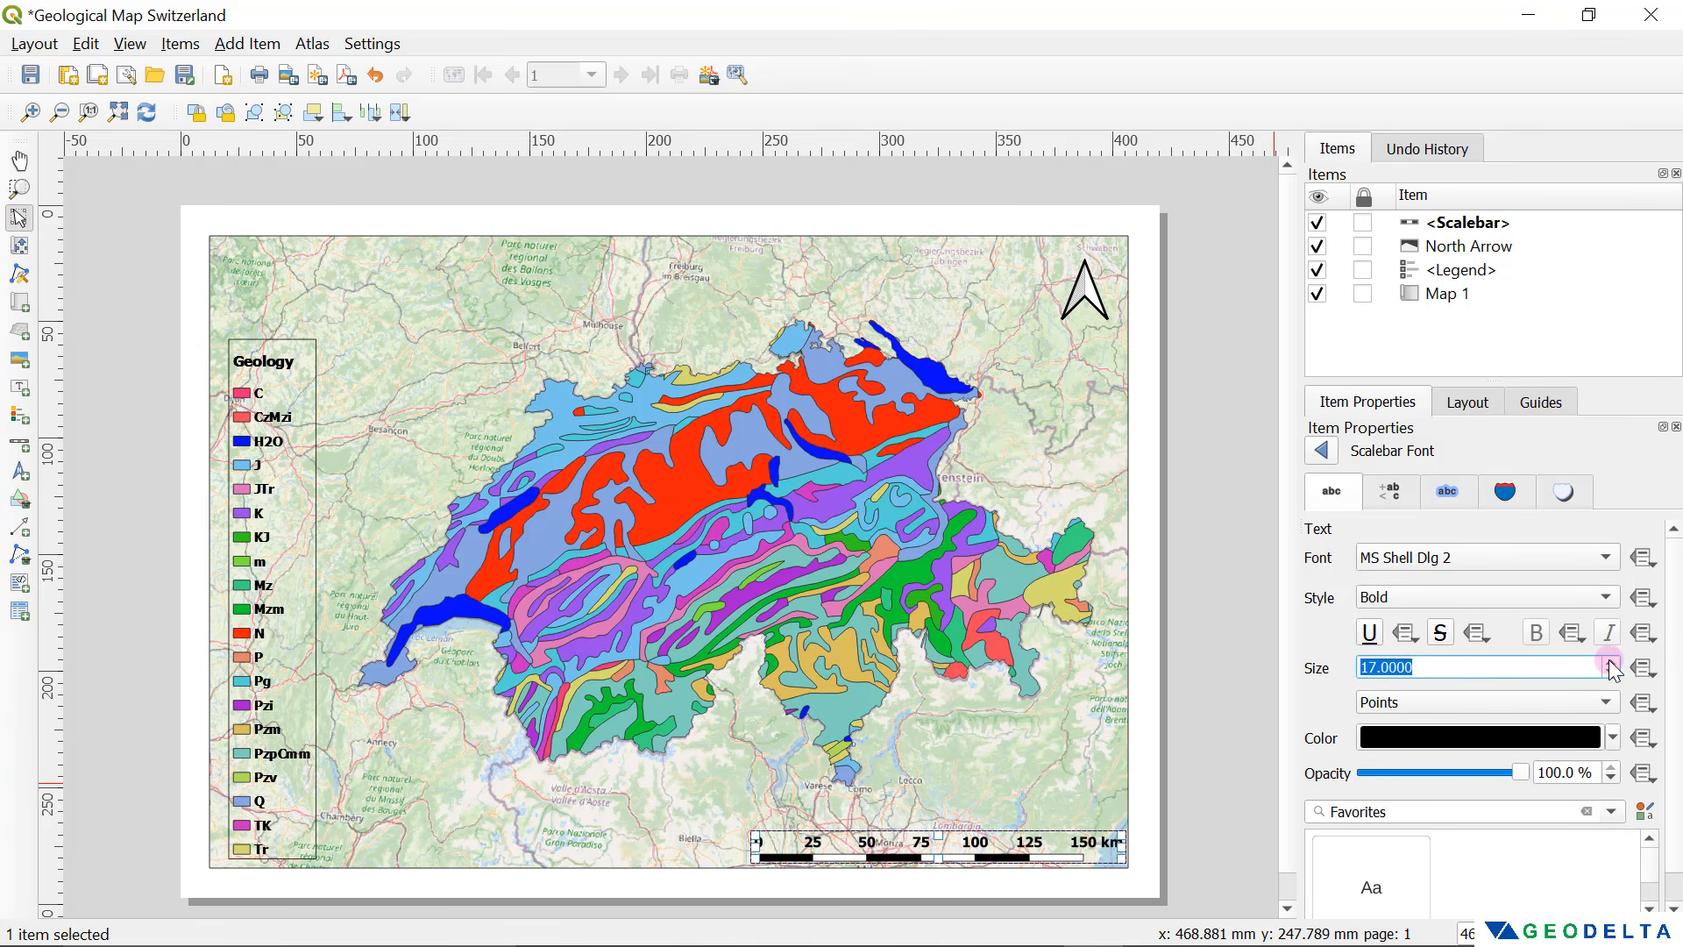
click(1321, 450)
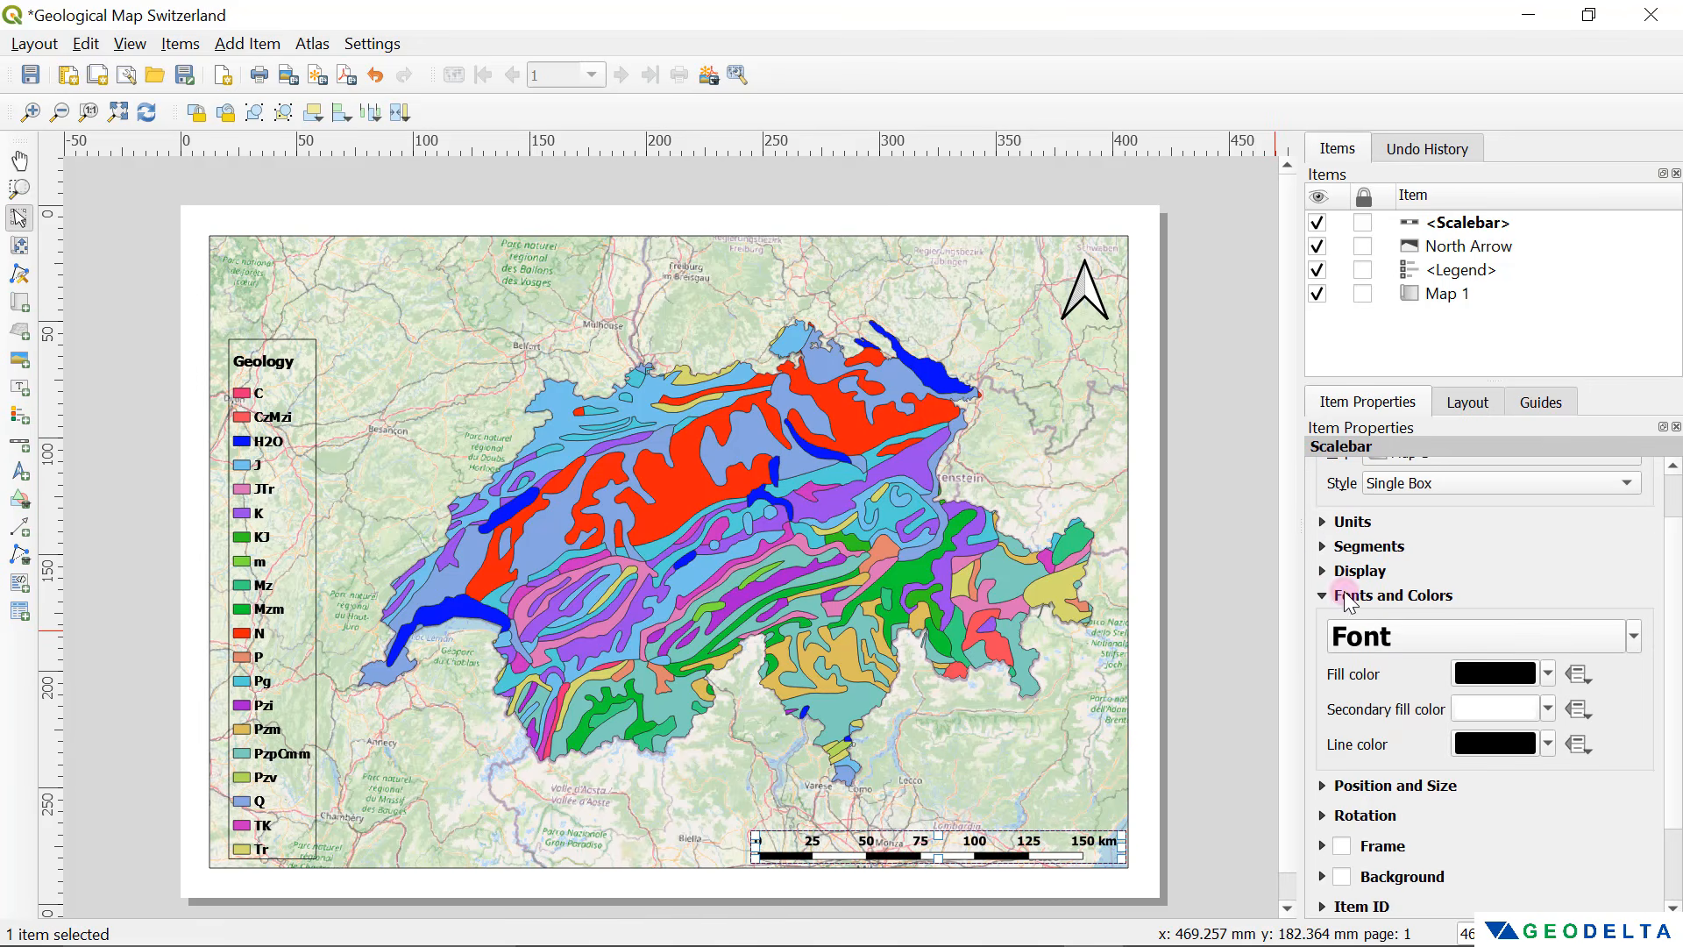
click(1322, 596)
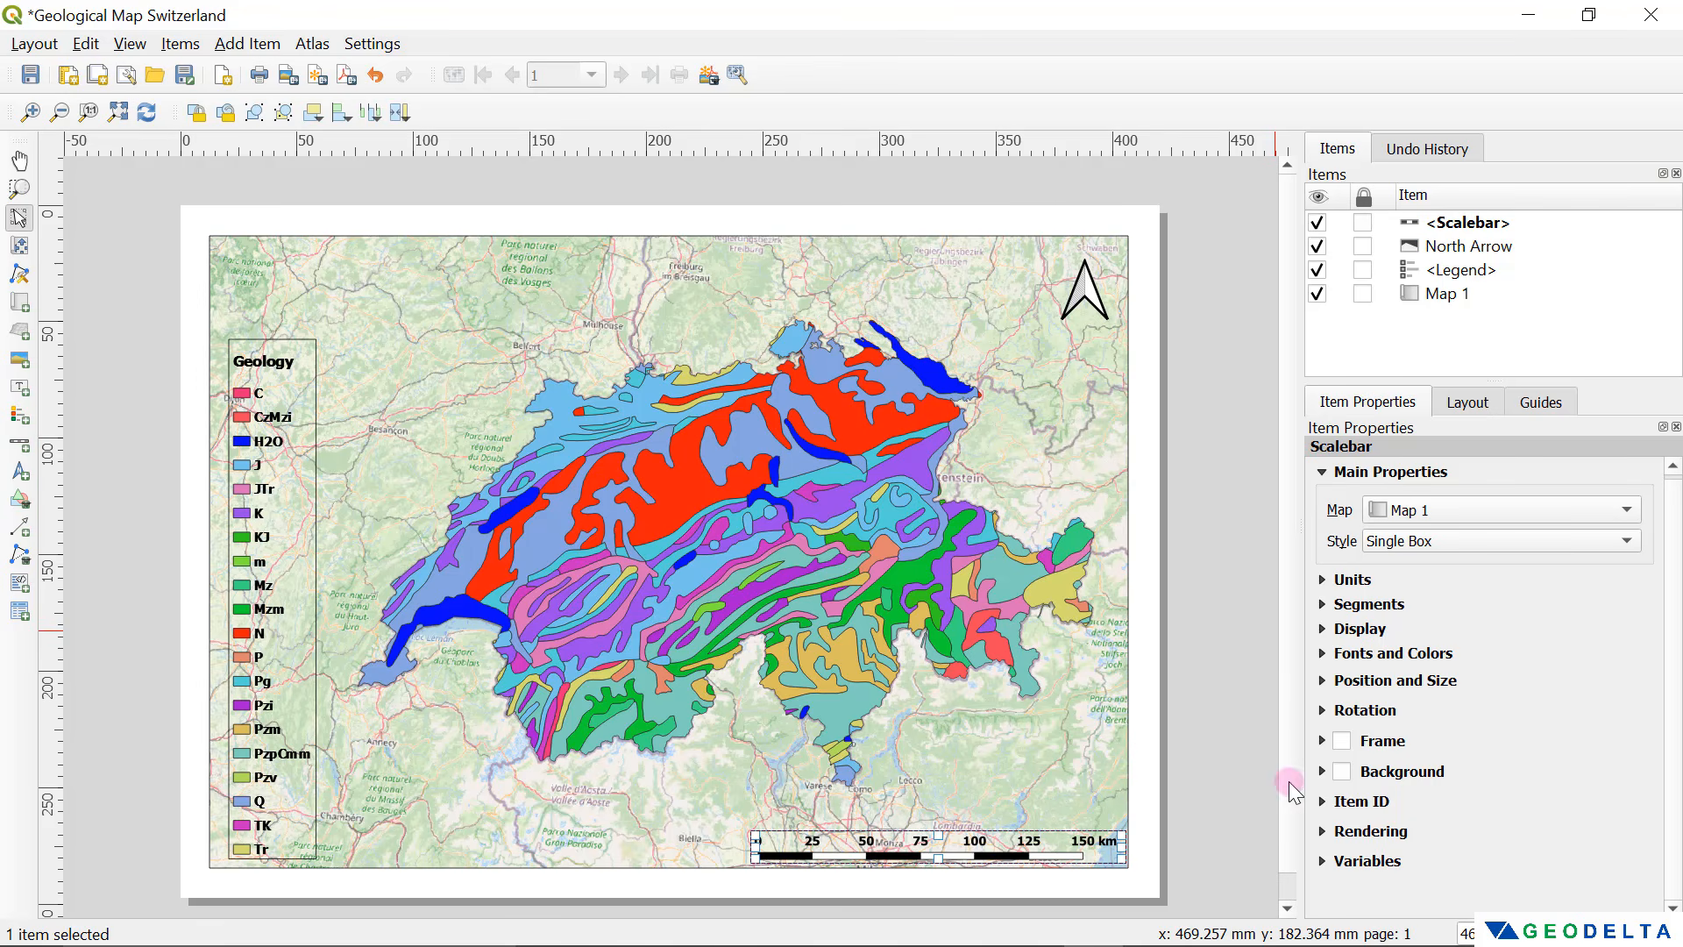
click(1217, 714)
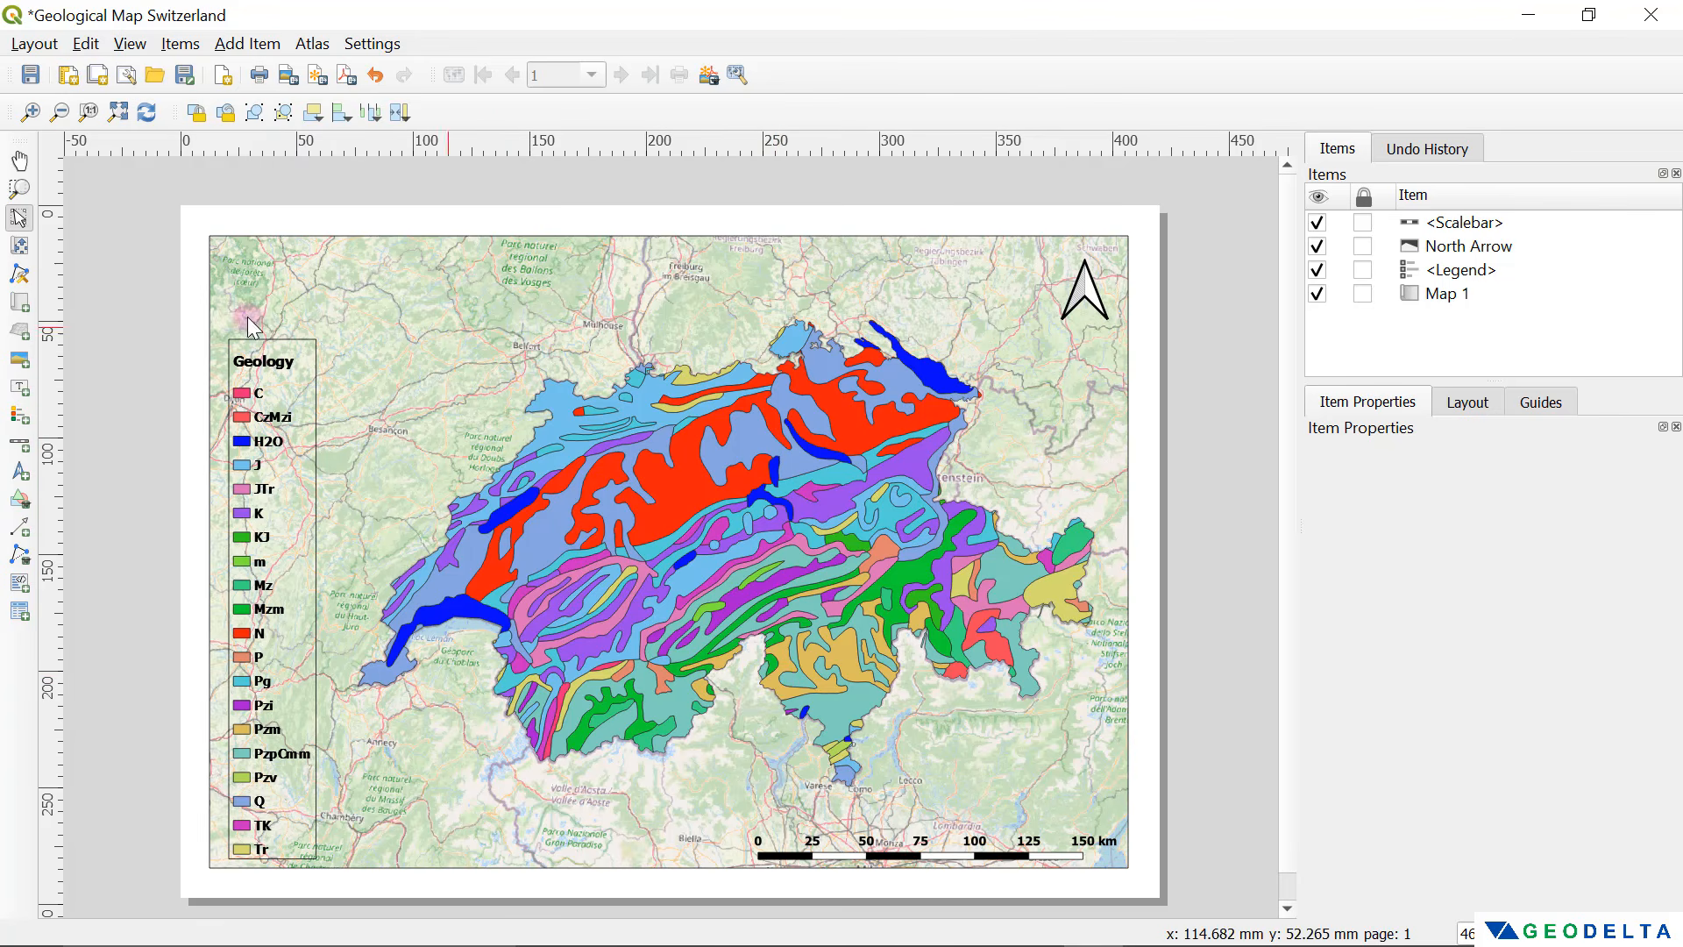
Step: Shift the content of Map 1 slightly downward within its frame to free space above Switzerland
click(21, 251)
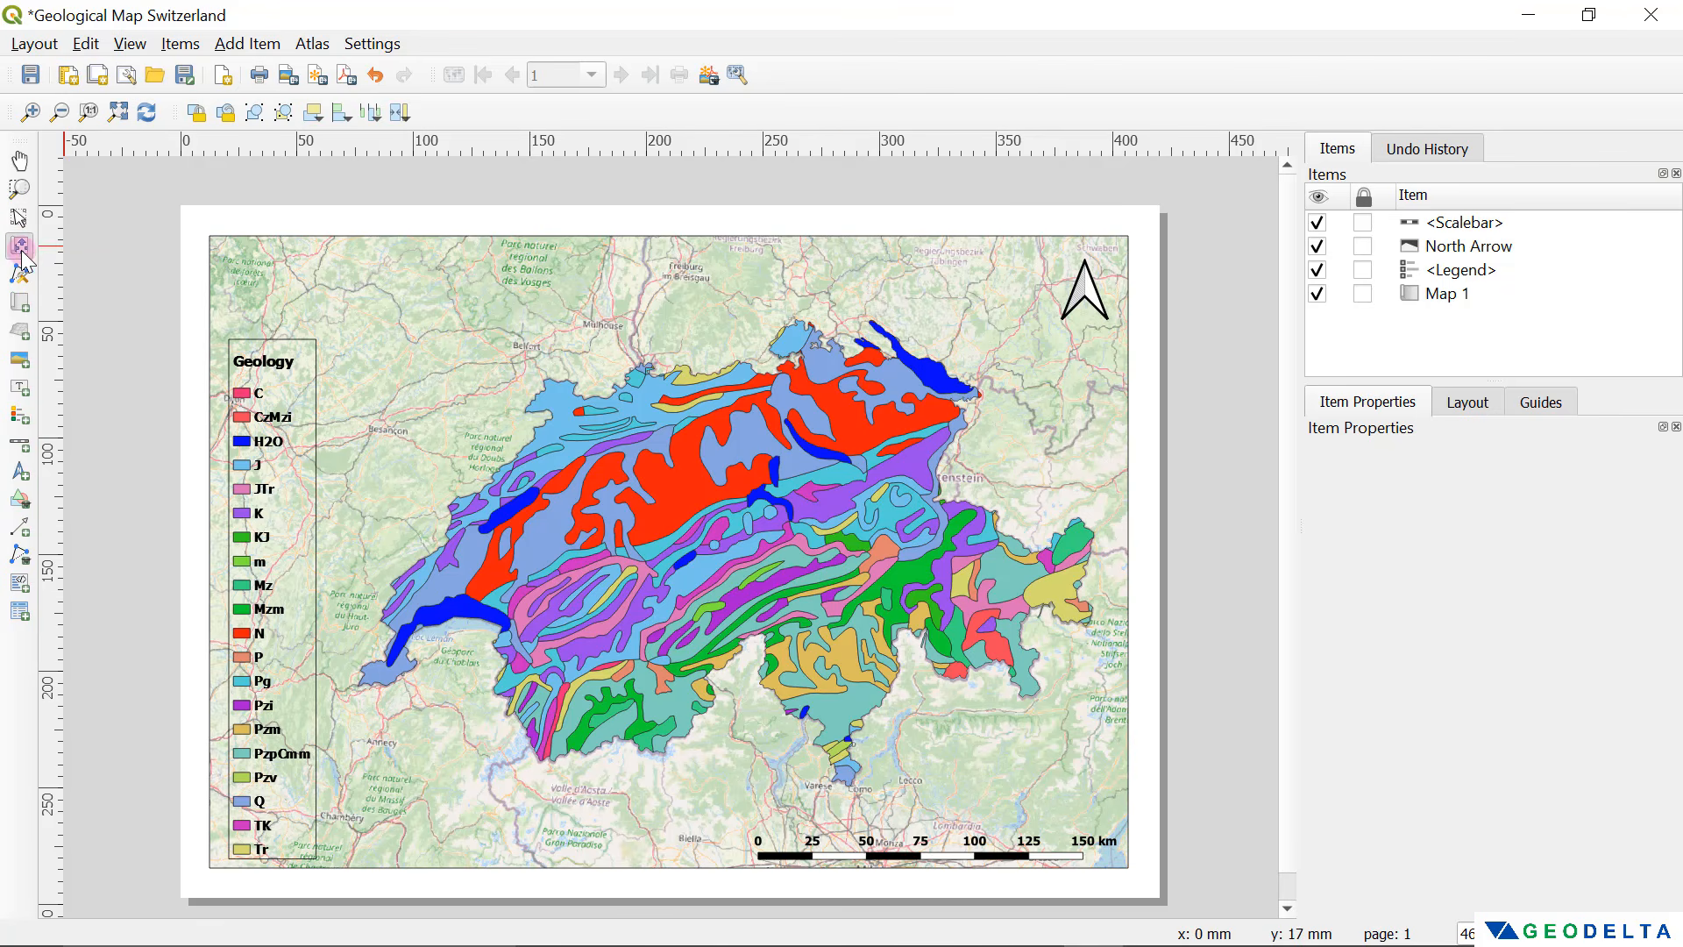
drag(769, 488, 769, 520)
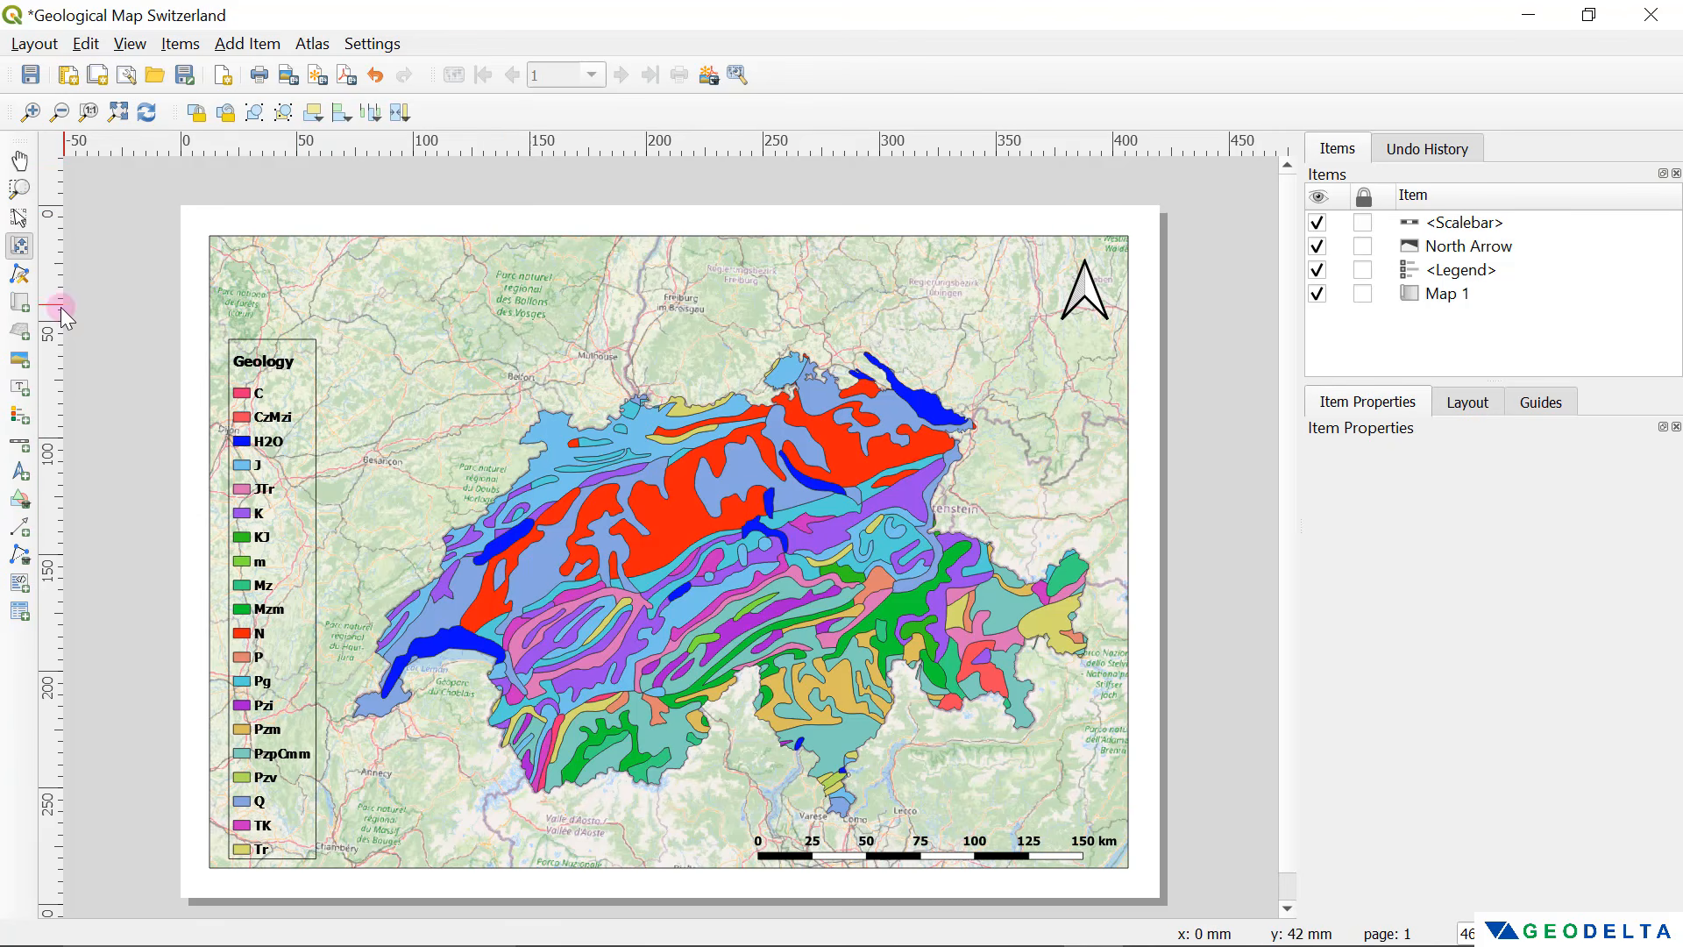
Step: Add a wide label across the upper part of the map reading "Geologic Map of Switzerland"
click(19, 391)
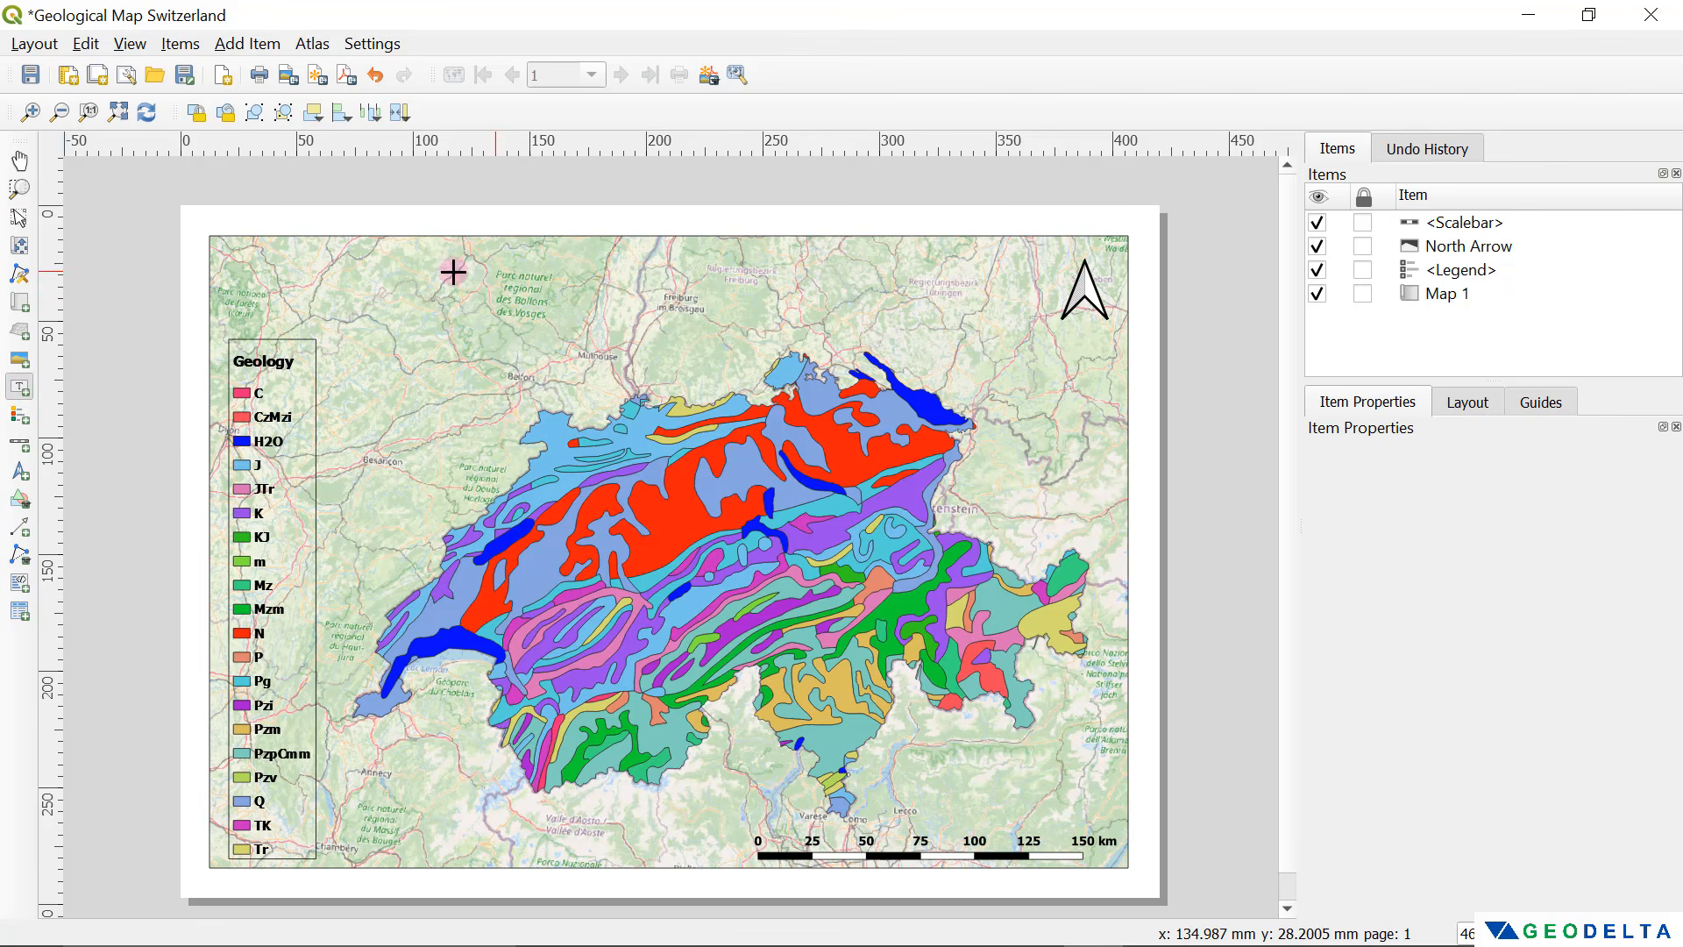
drag(361, 259, 995, 320)
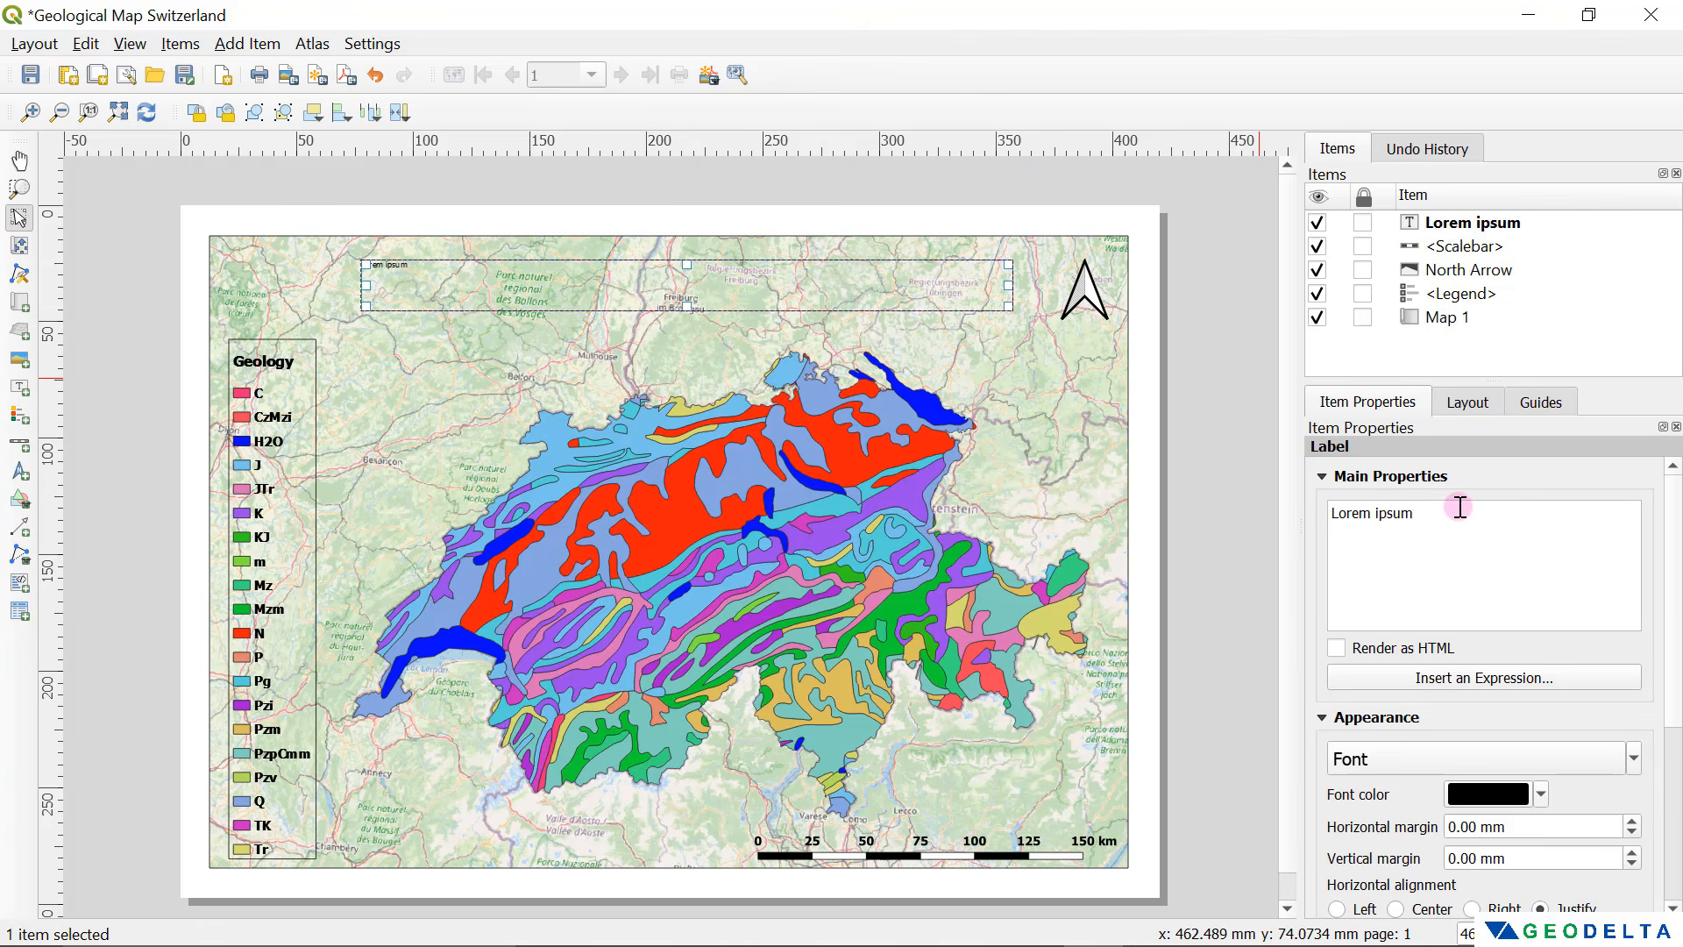
triple_click(1359, 514)
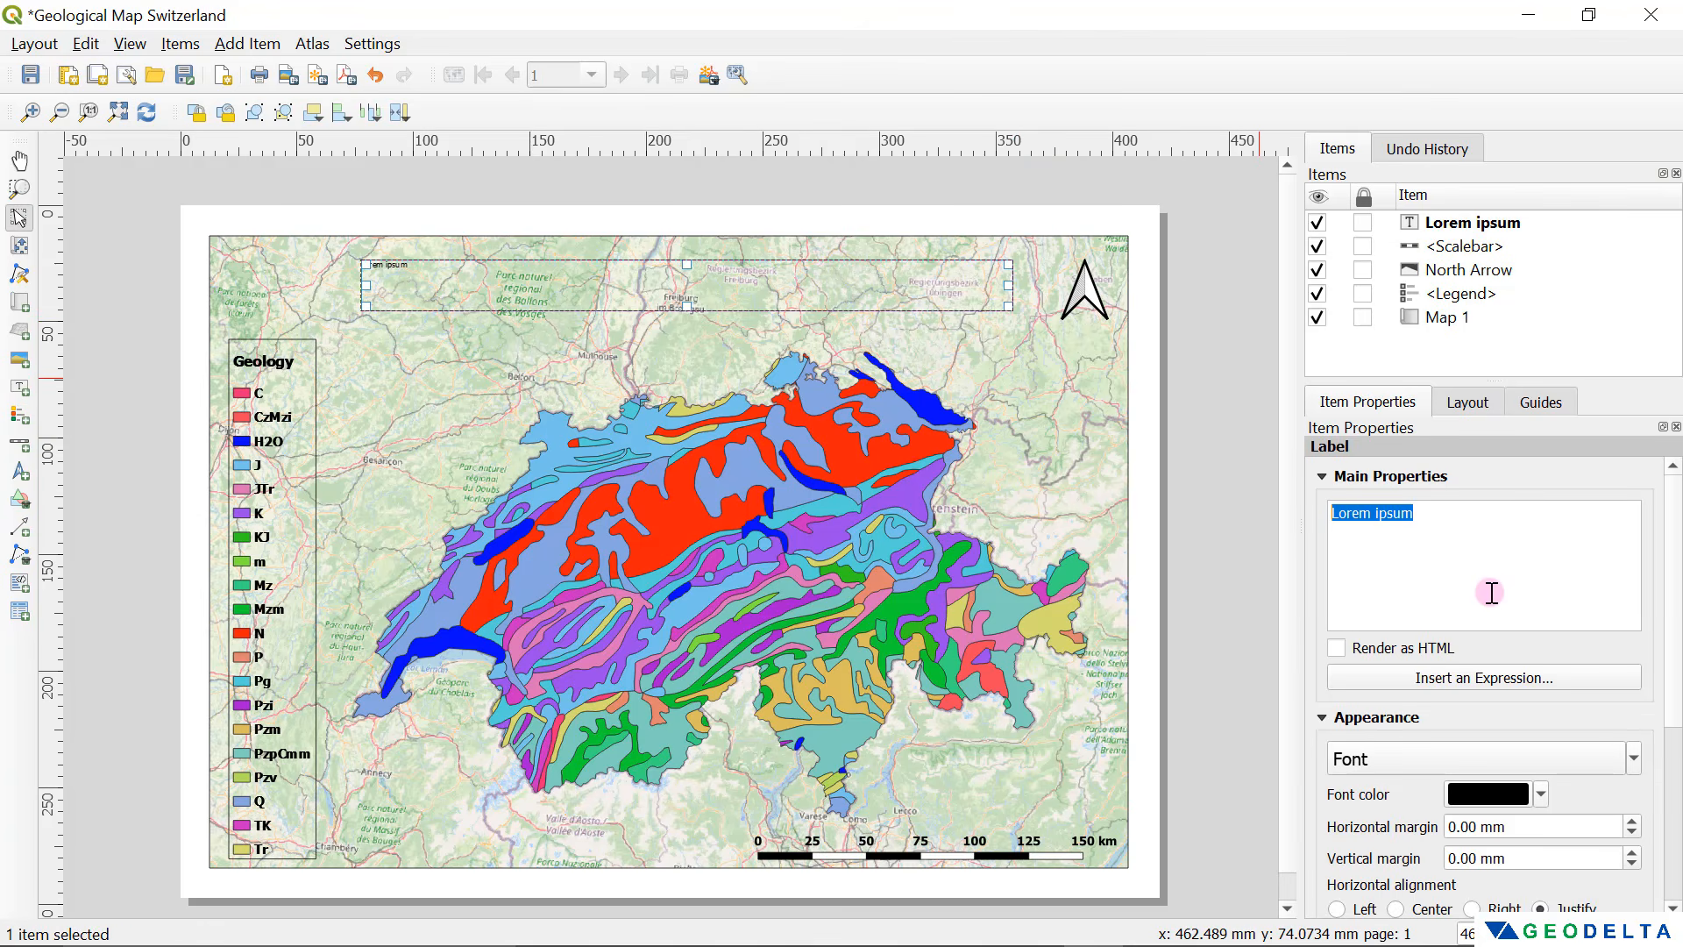
text(Geologic Map of Swit)
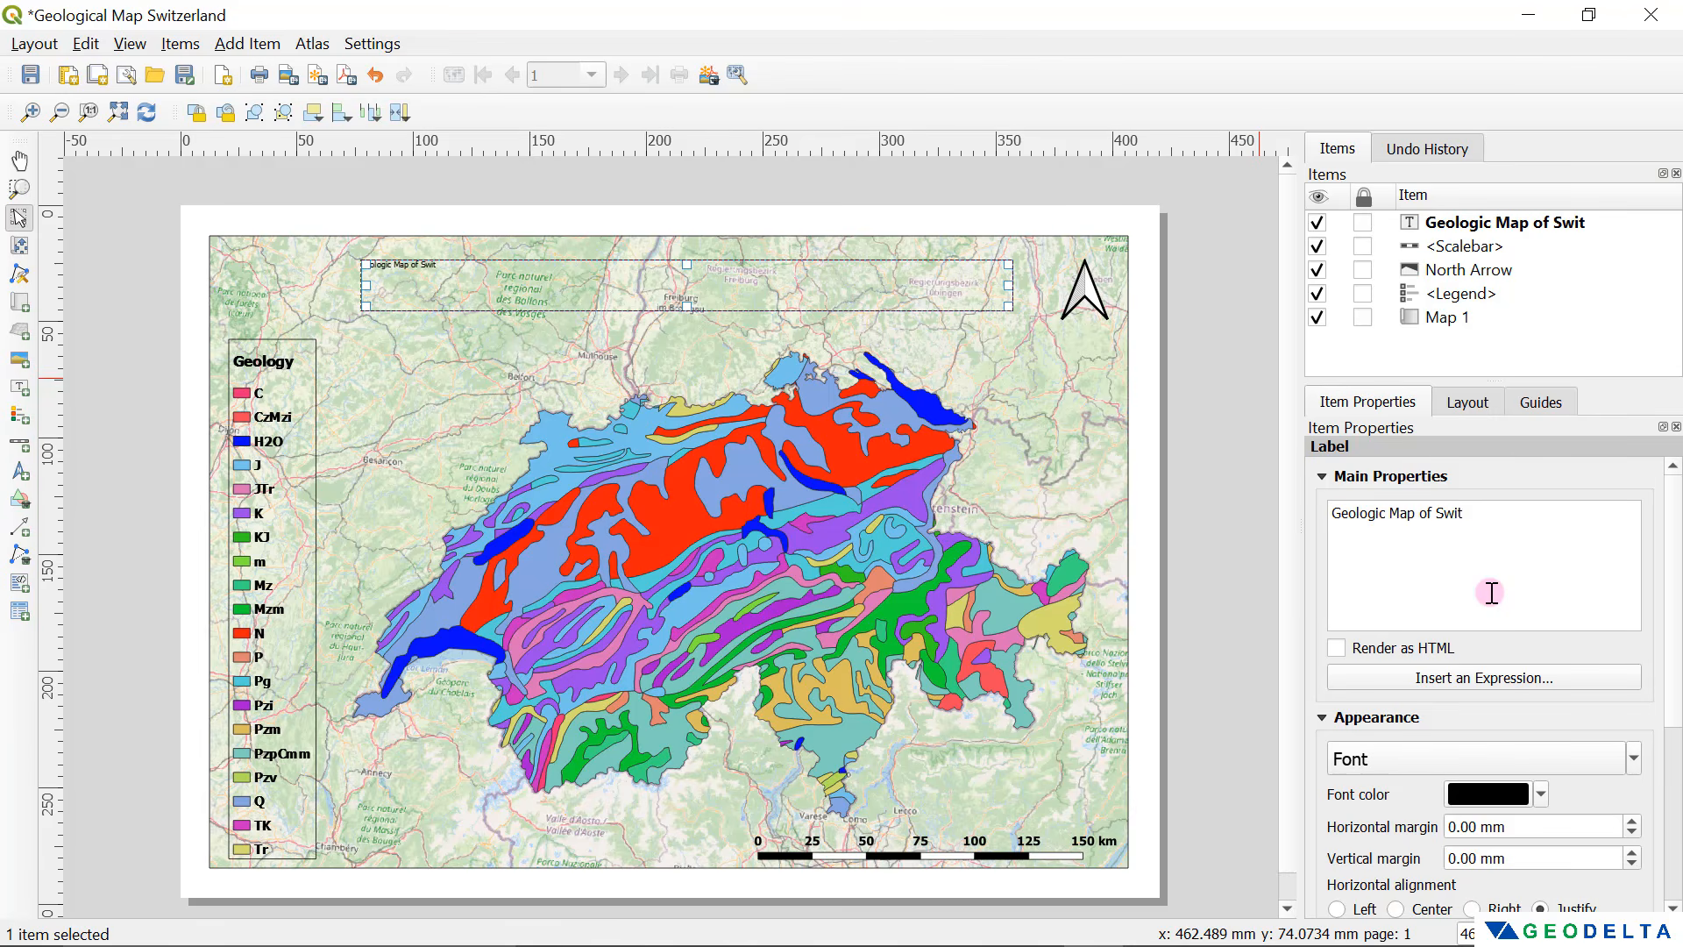
text(zerland)
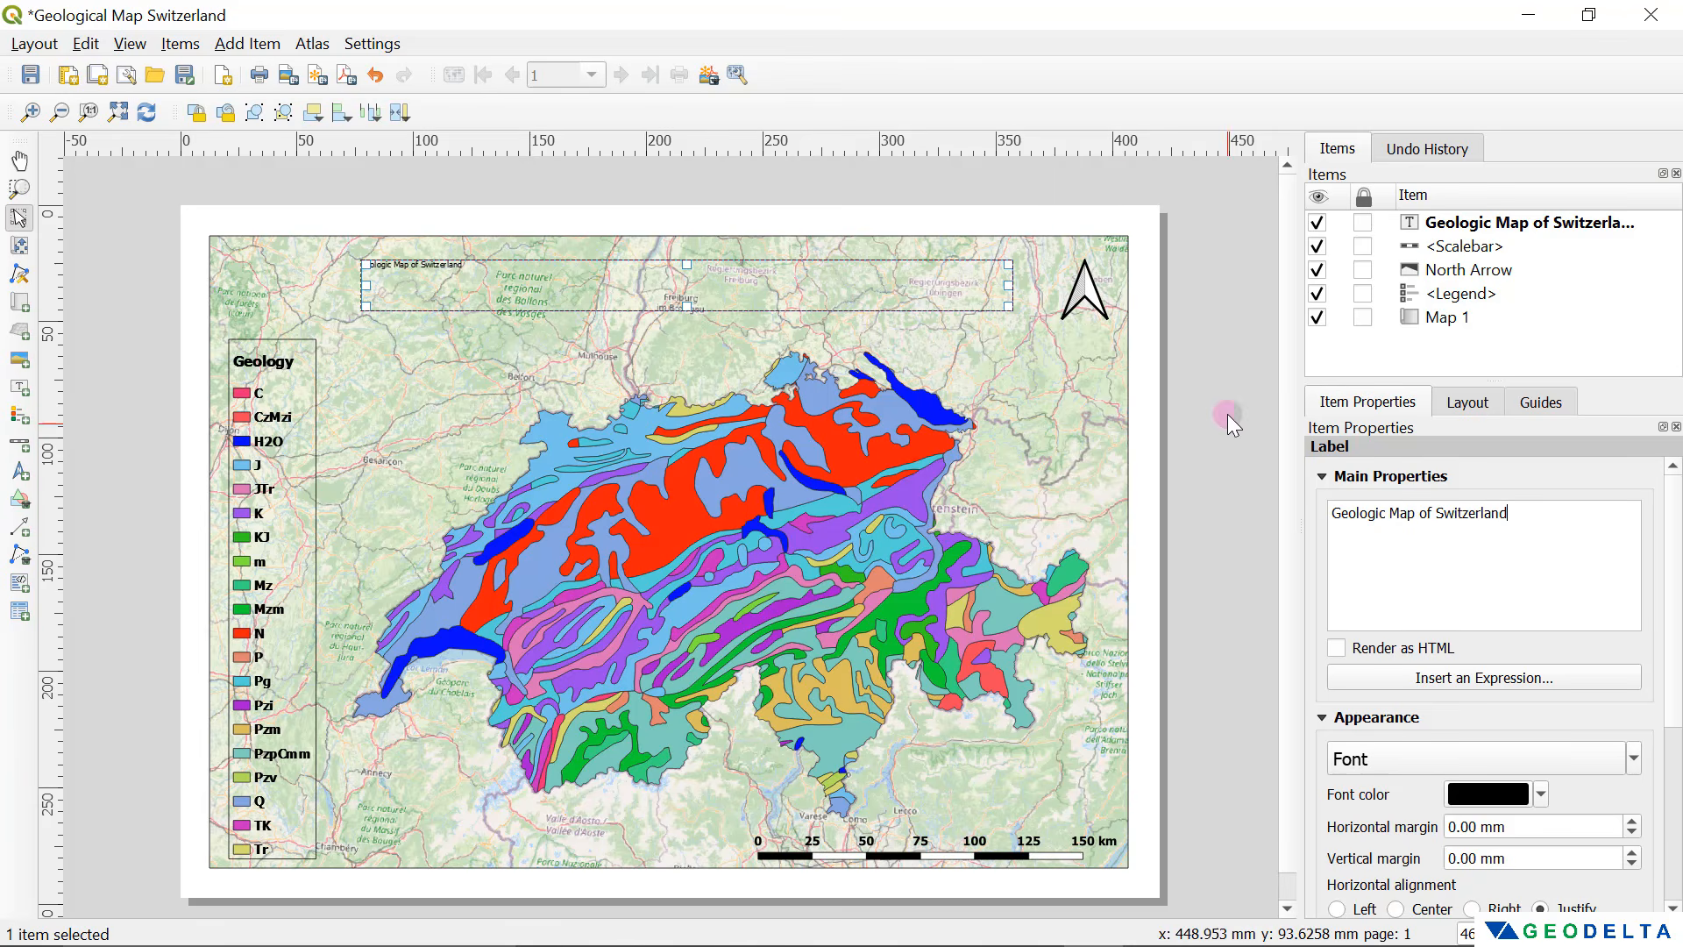
Step: Format the title label's font as bold, size 30
click(1443, 754)
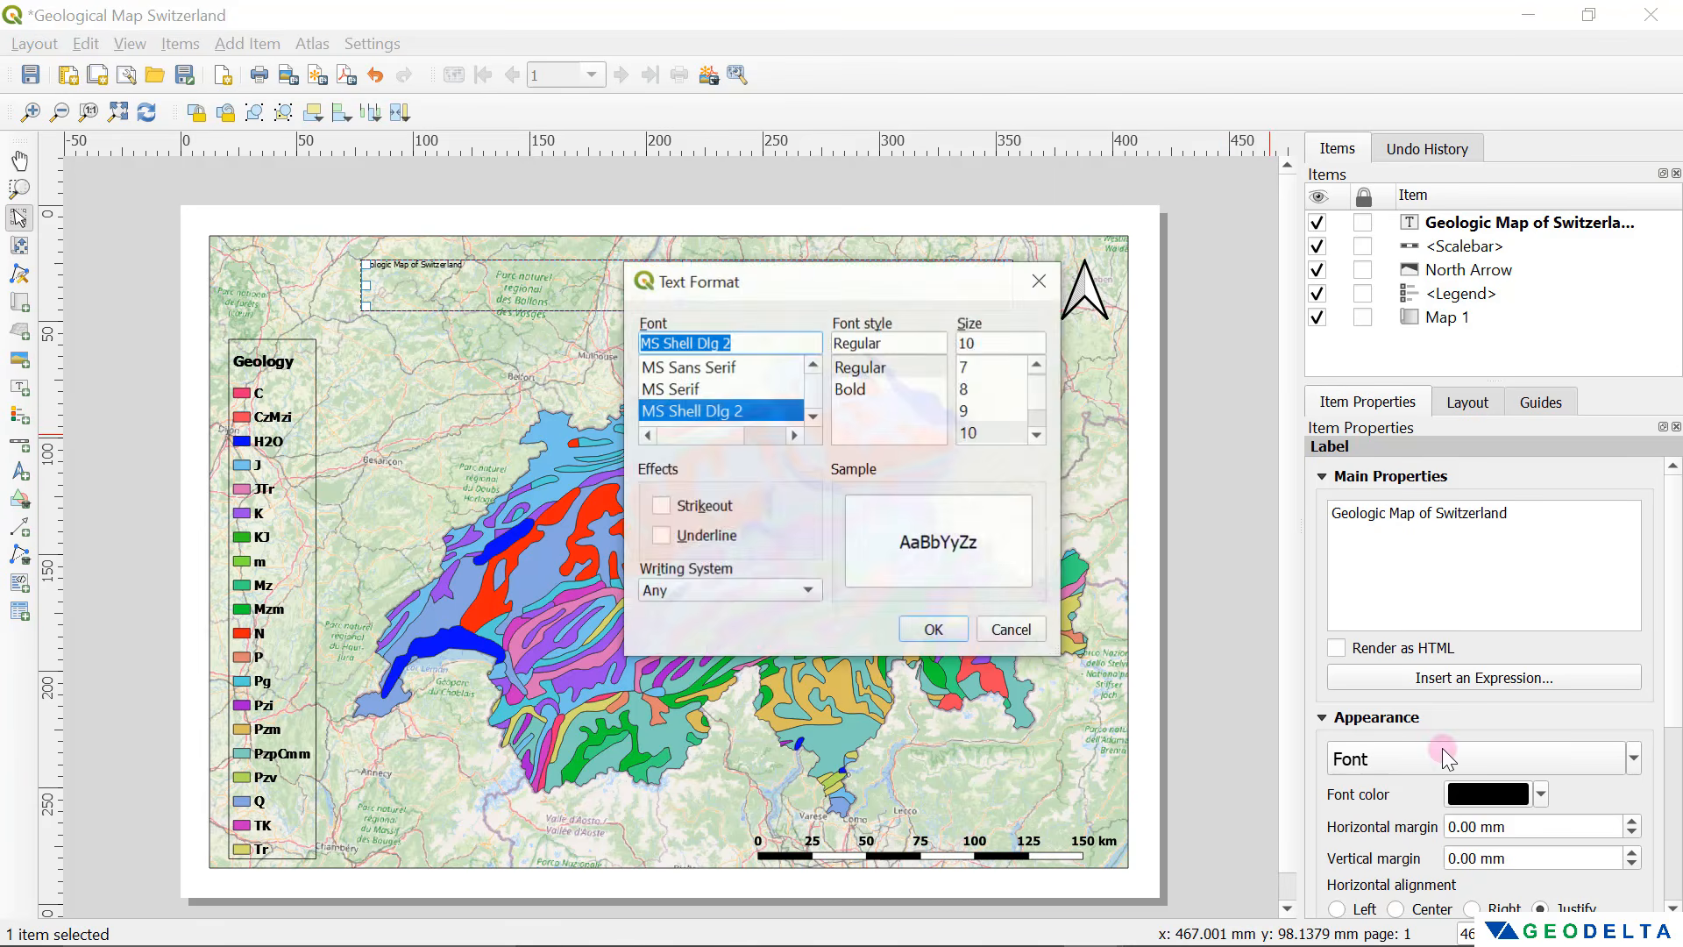
click(866, 390)
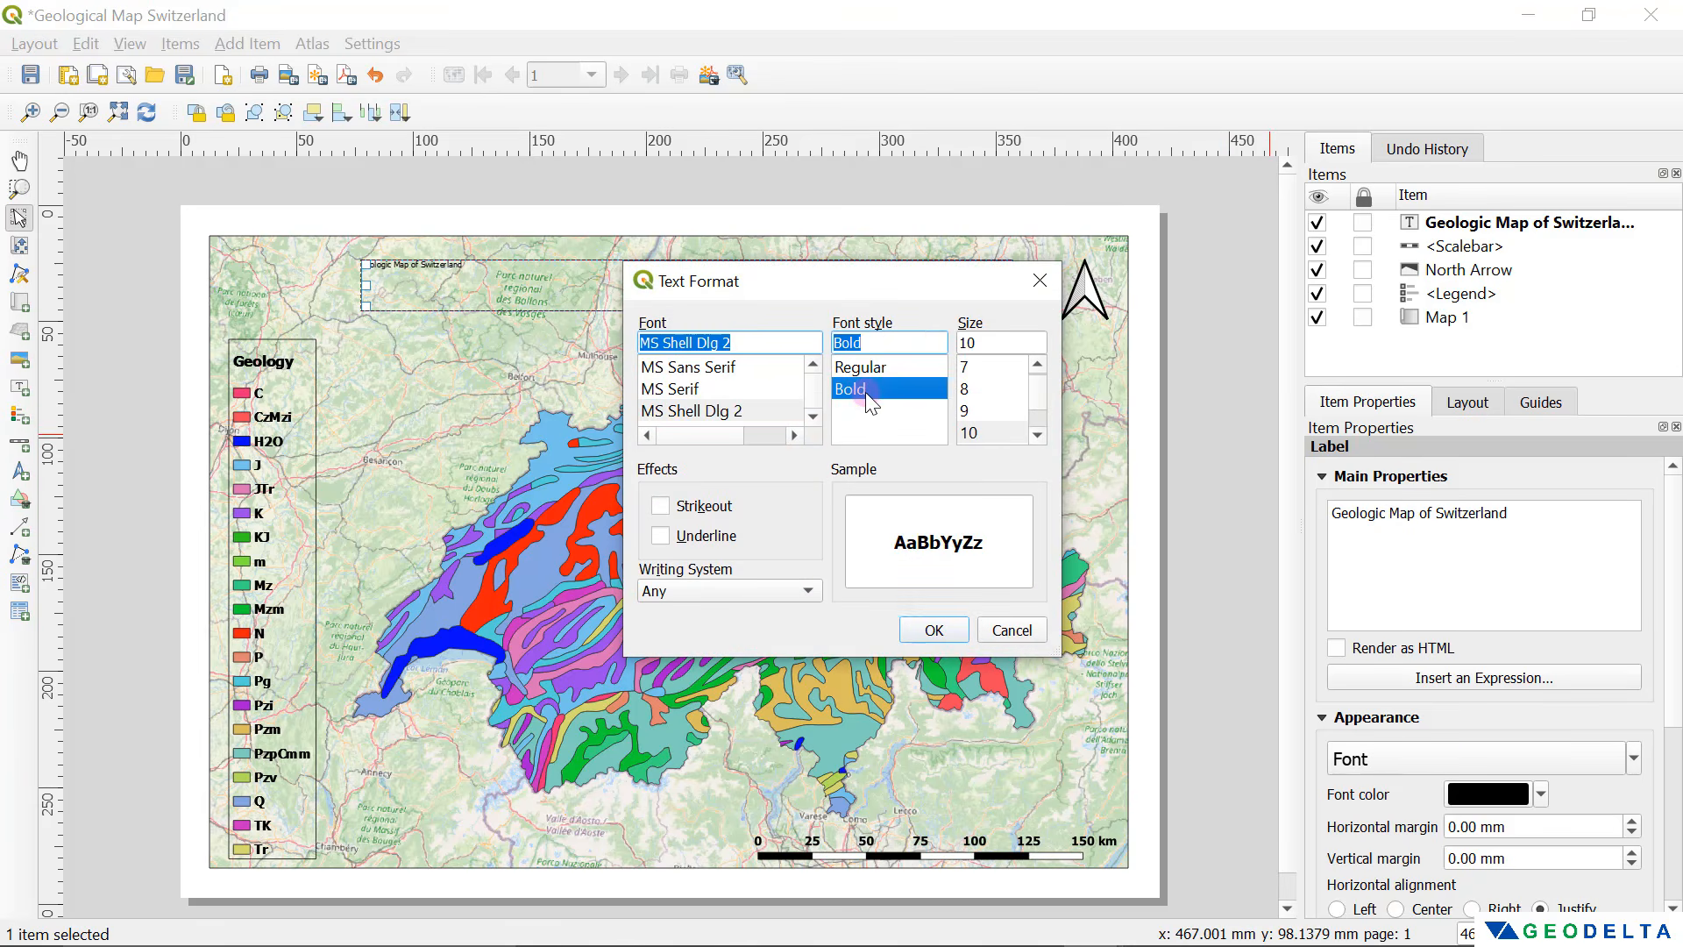
drag(1038, 431, 1039, 431)
click(981, 411)
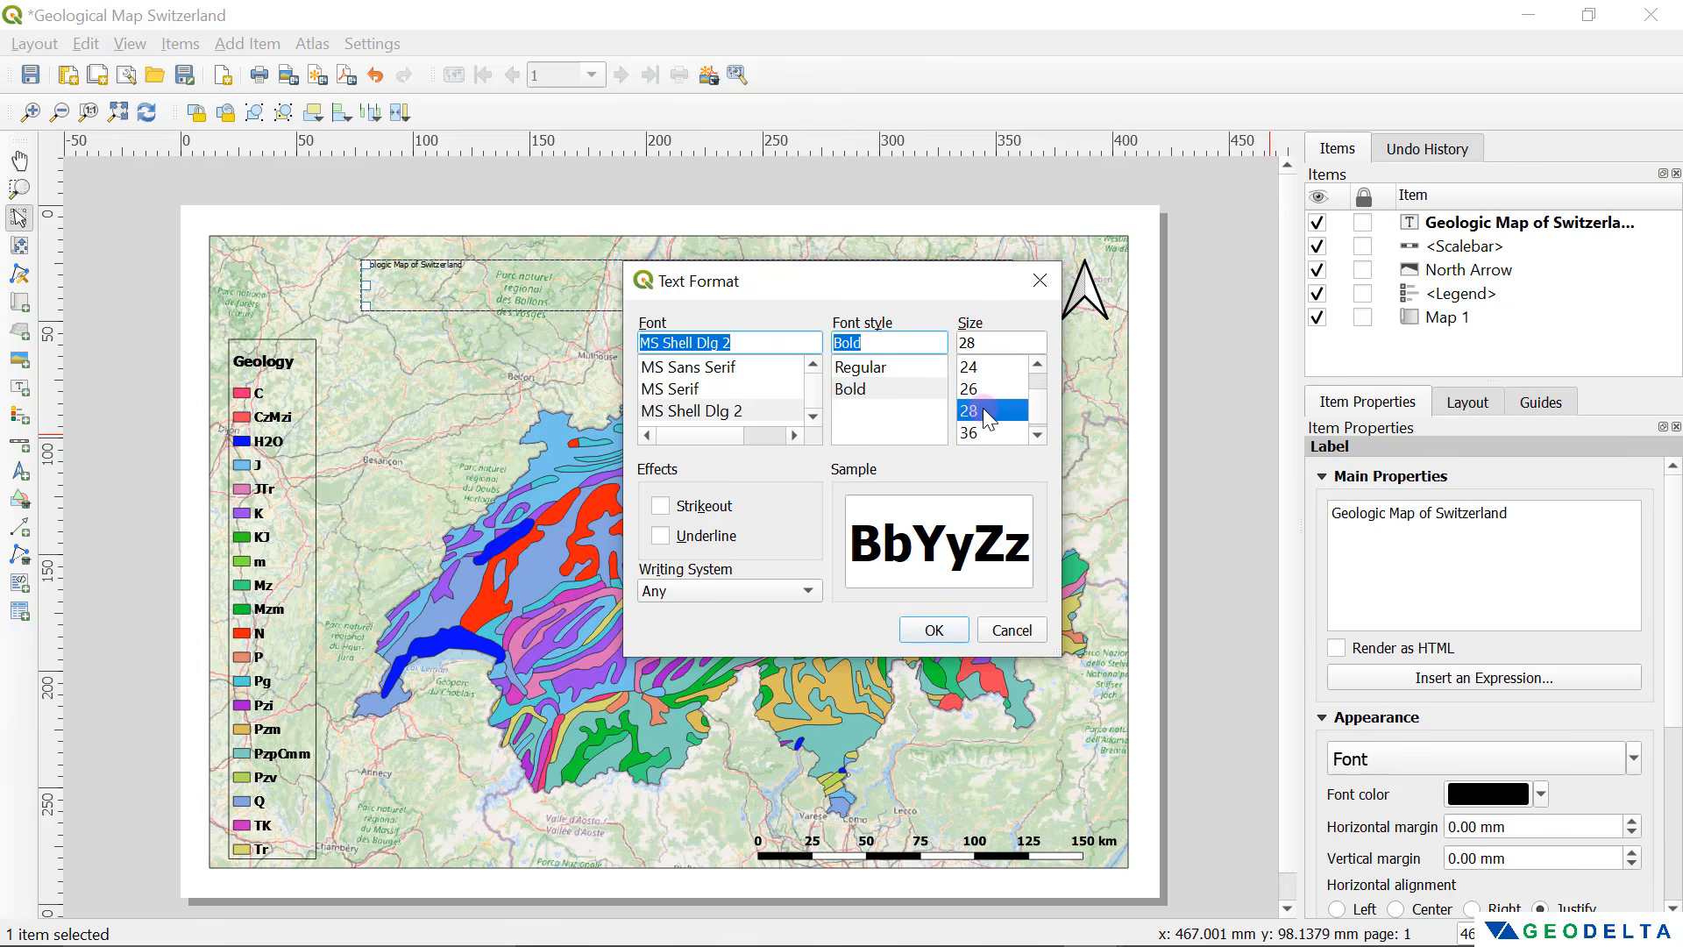
double_click(999, 343)
click(933, 630)
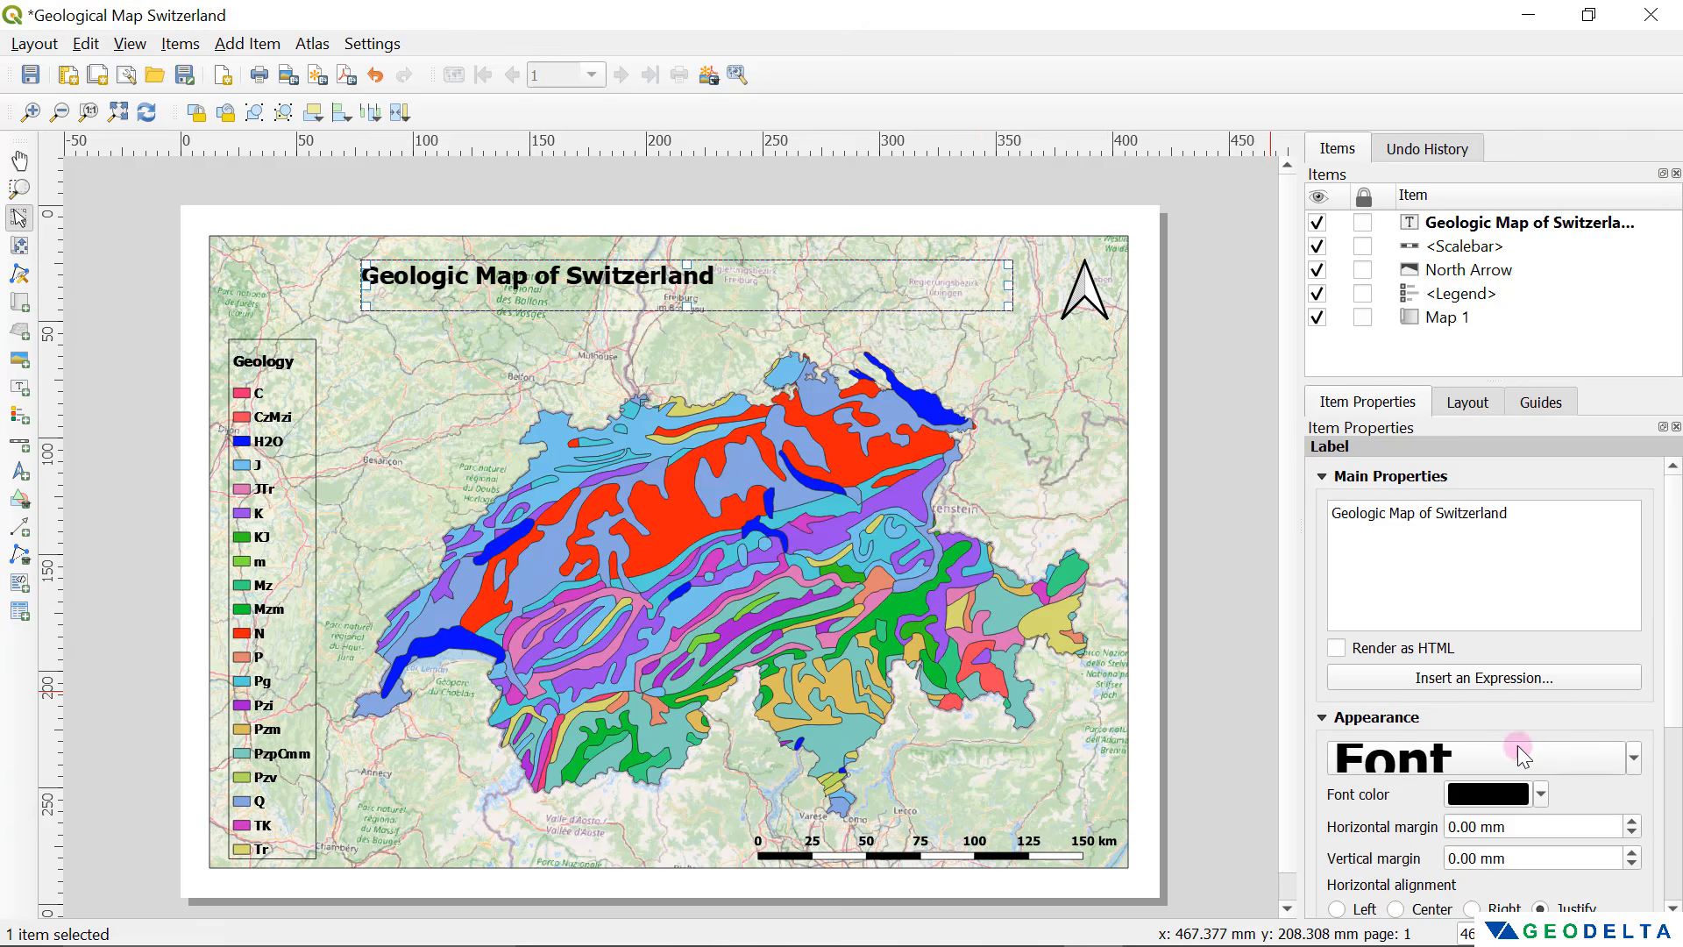
Step: Increase the title label's font size to 34
click(1517, 745)
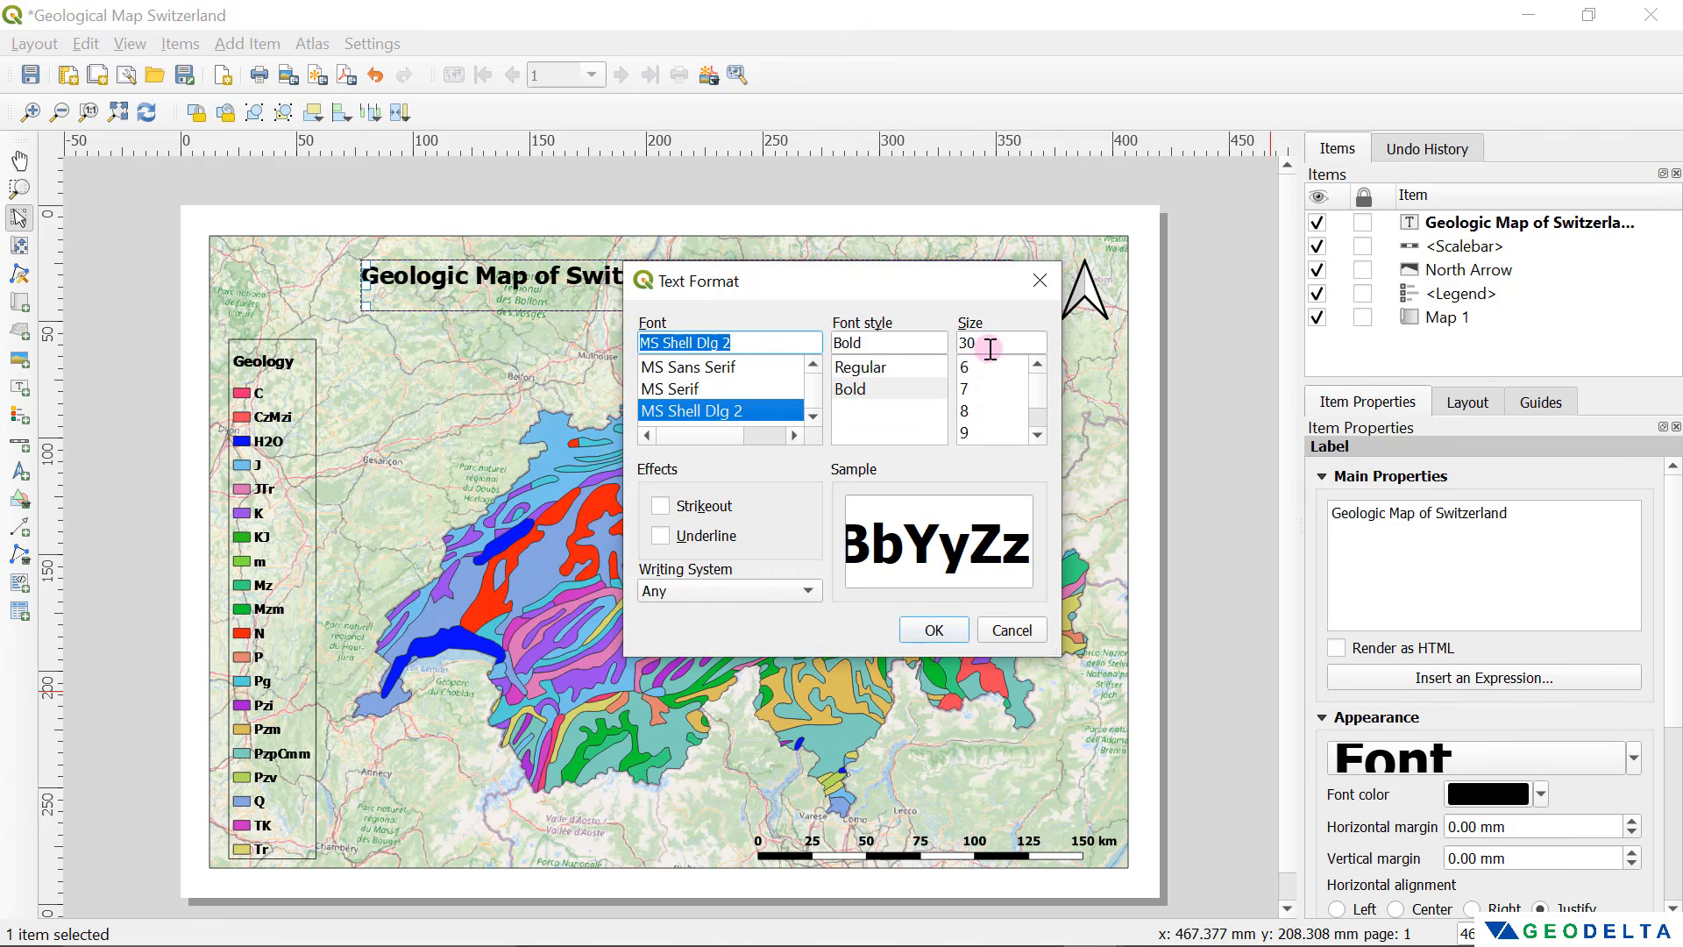
double_click(990, 349)
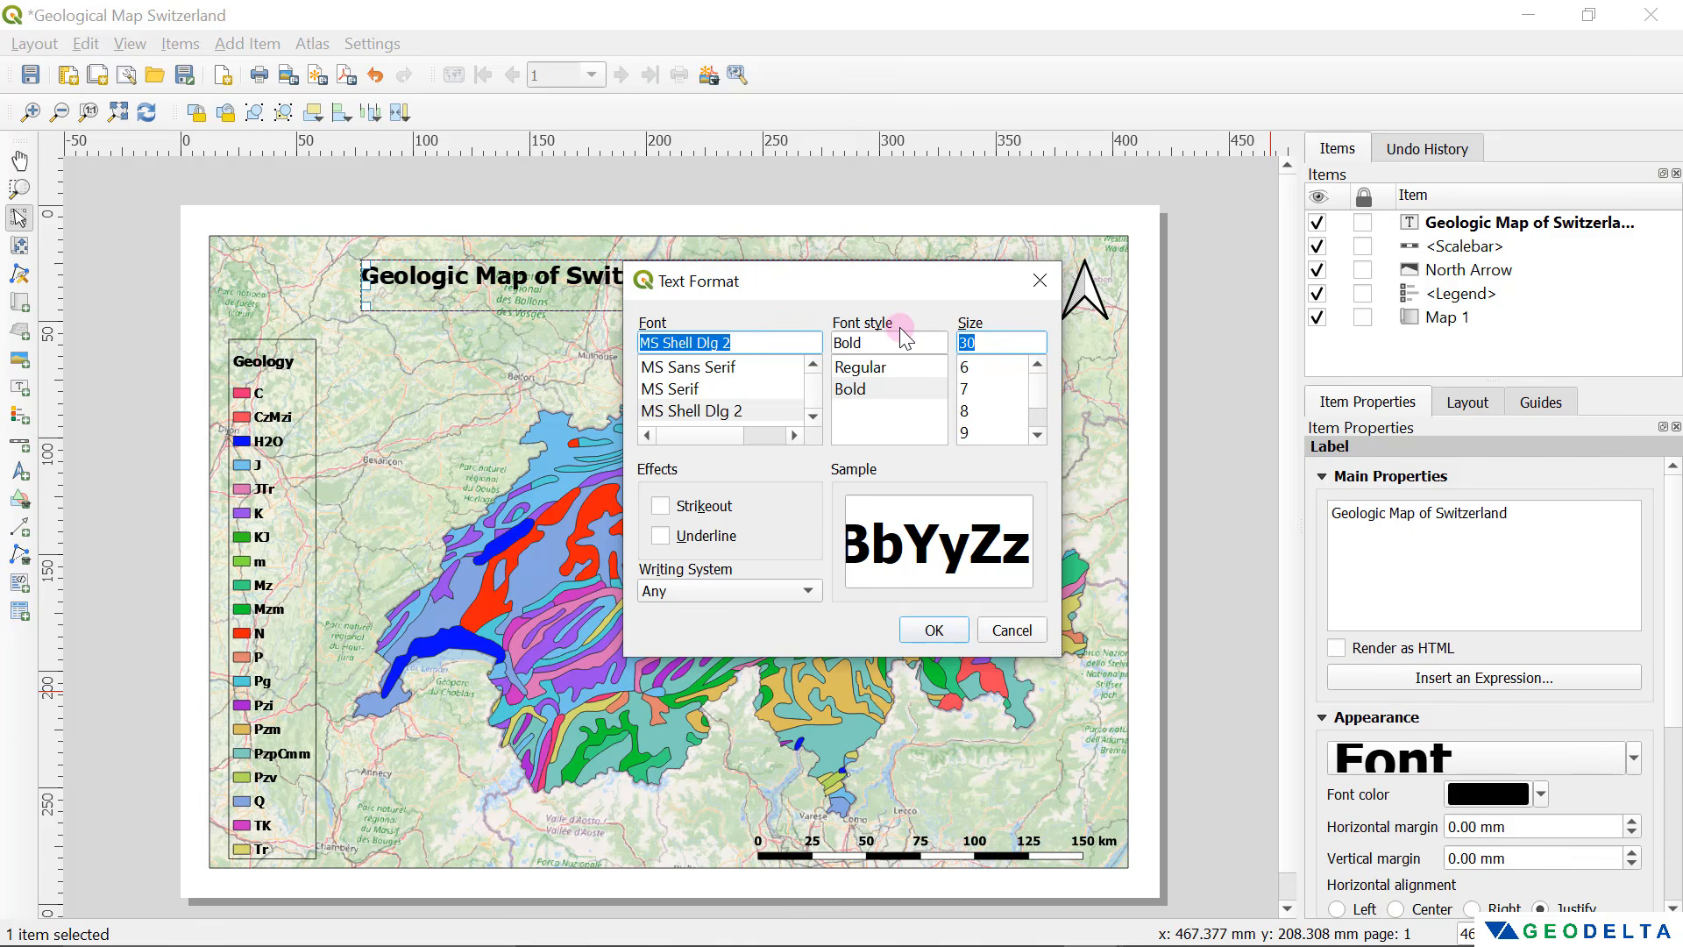
text(34)
click(951, 635)
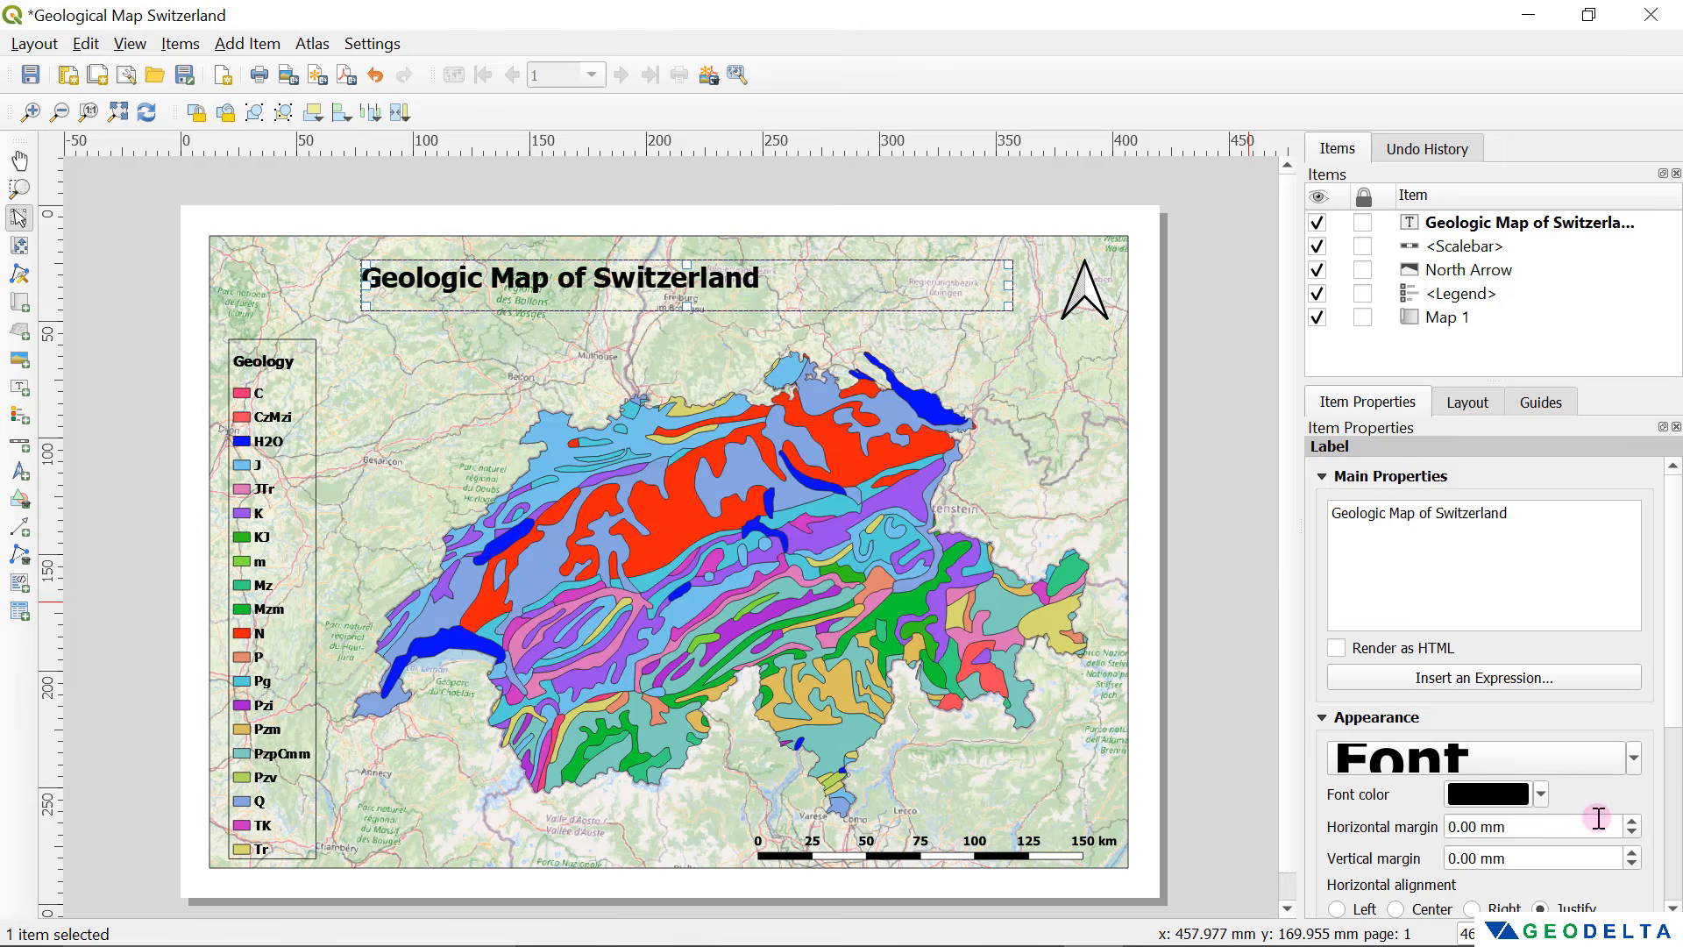
Step: Center the title text horizontally, stretch its box to both side edges of the map frame, and deselect it
scroll(1671, 762, down, 2)
scroll(1671, 762, down, 1)
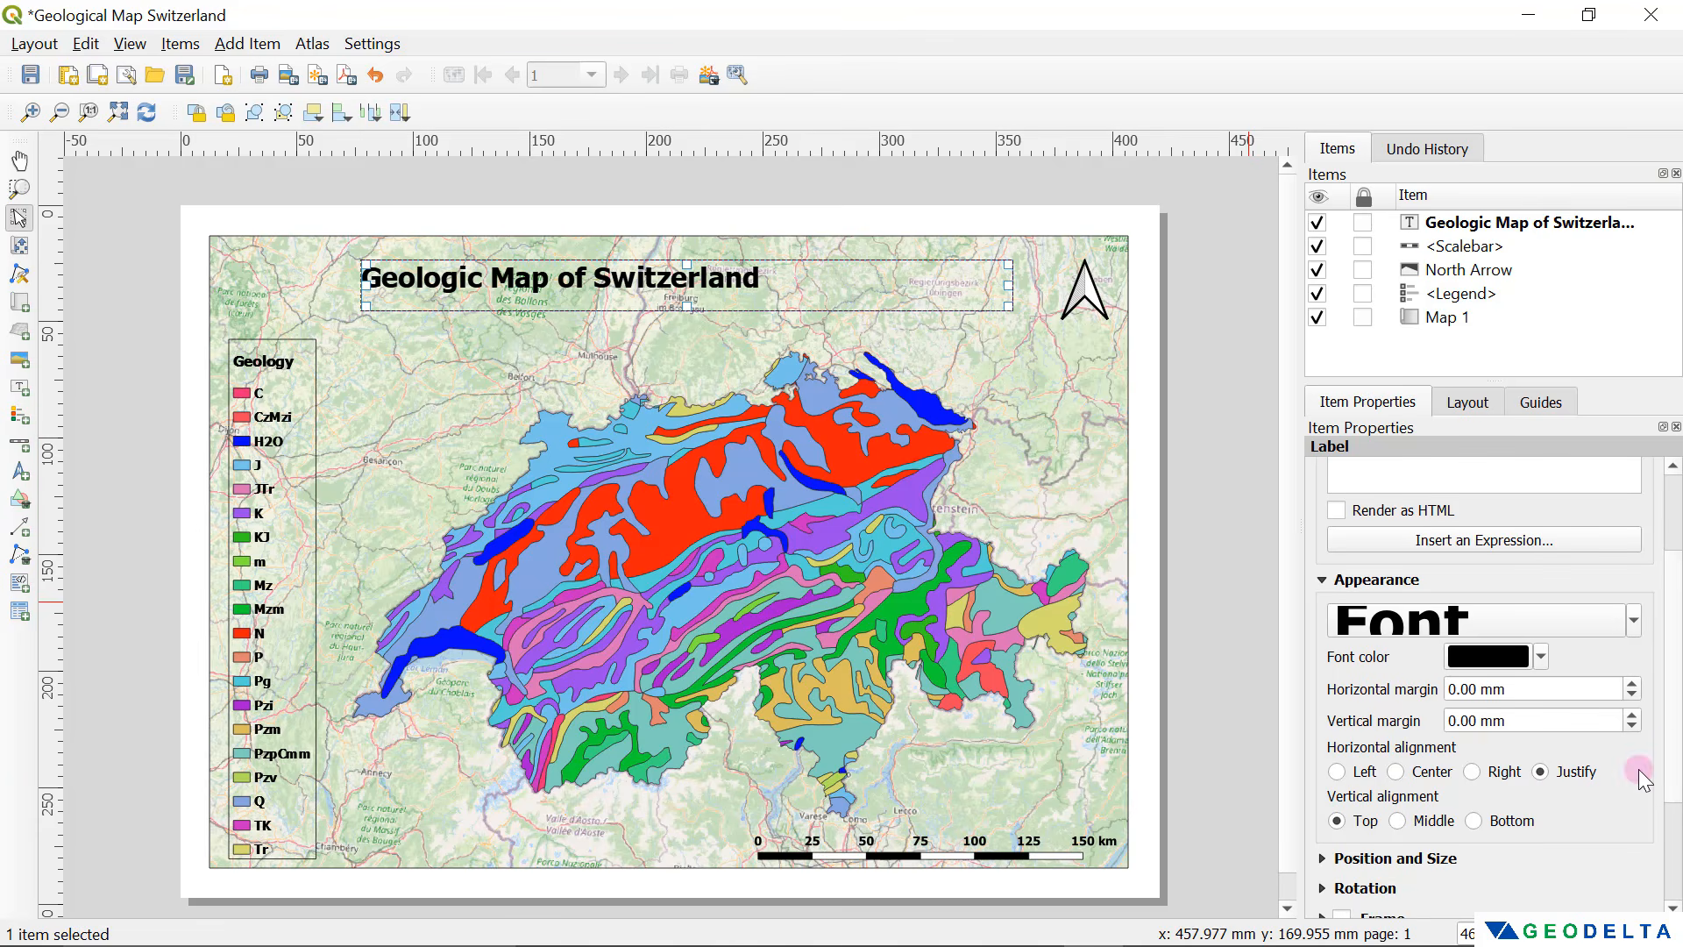
click(1434, 777)
drag(1009, 285, 1125, 298)
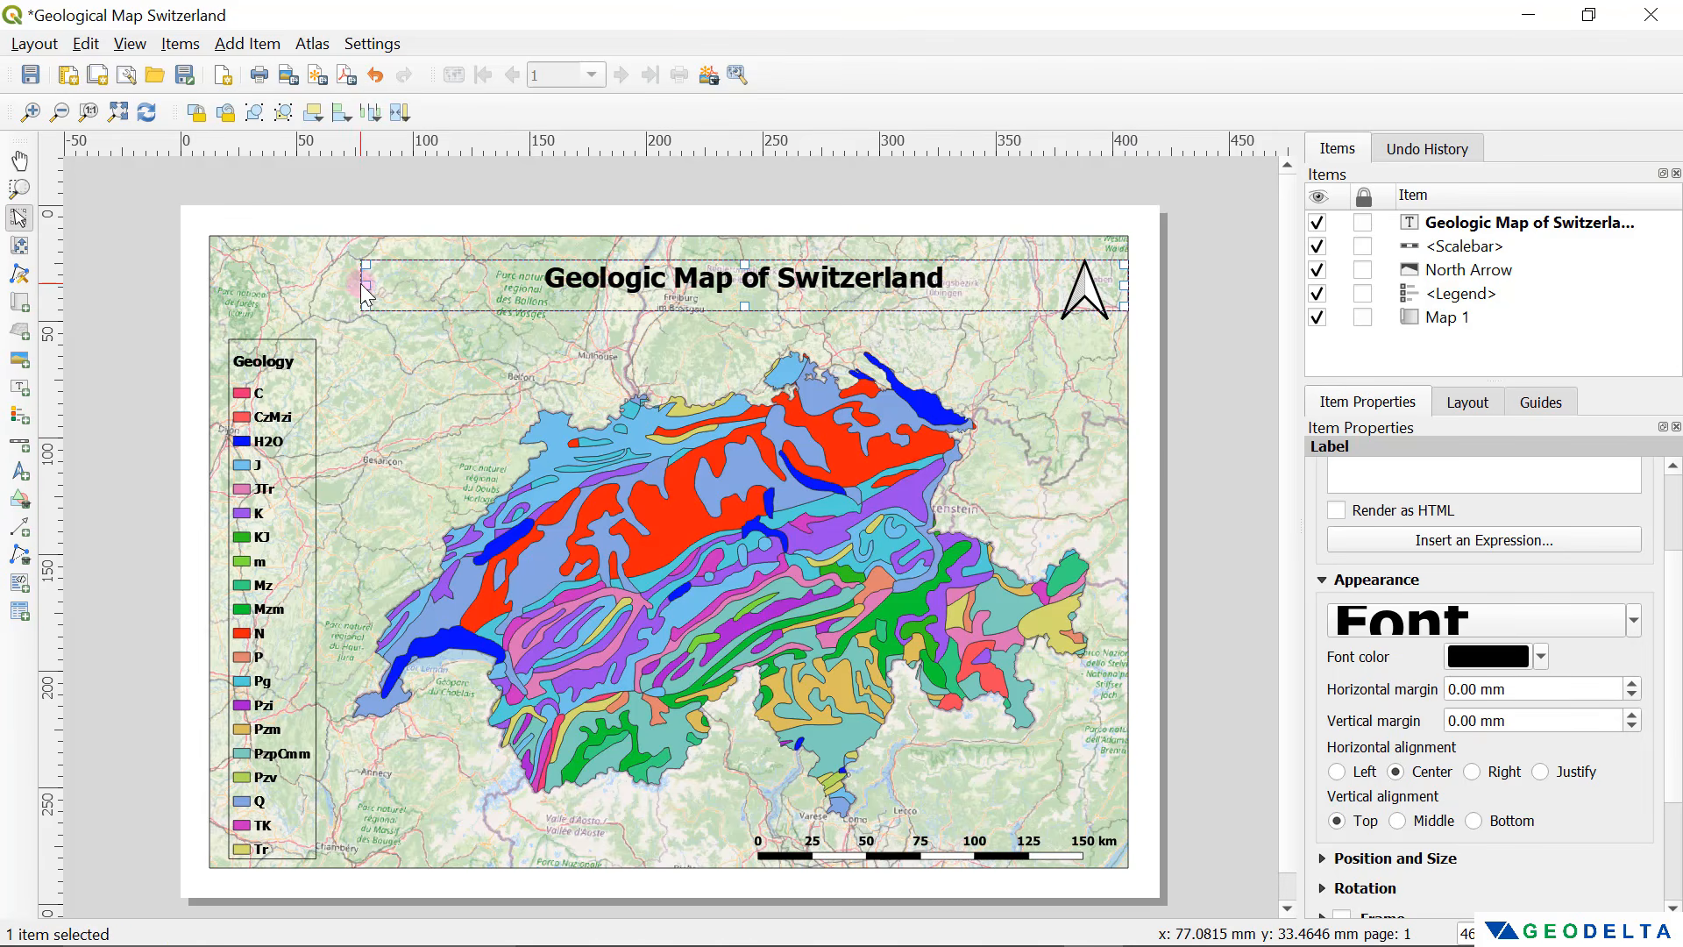
drag(367, 286, 214, 285)
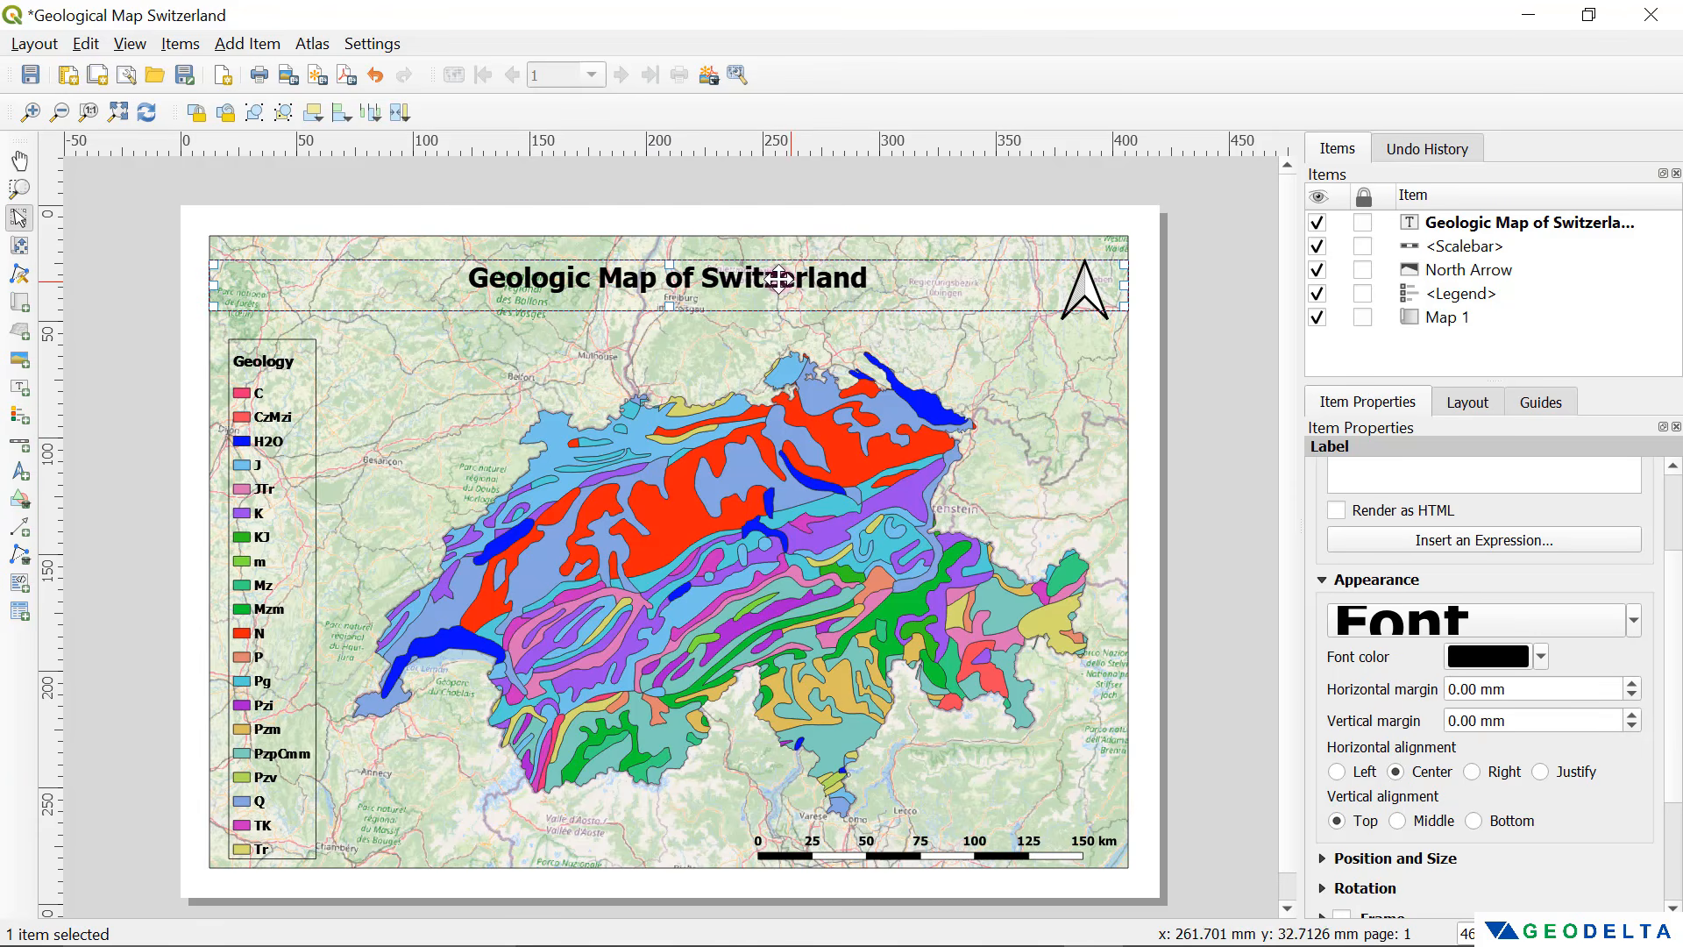
click(1228, 376)
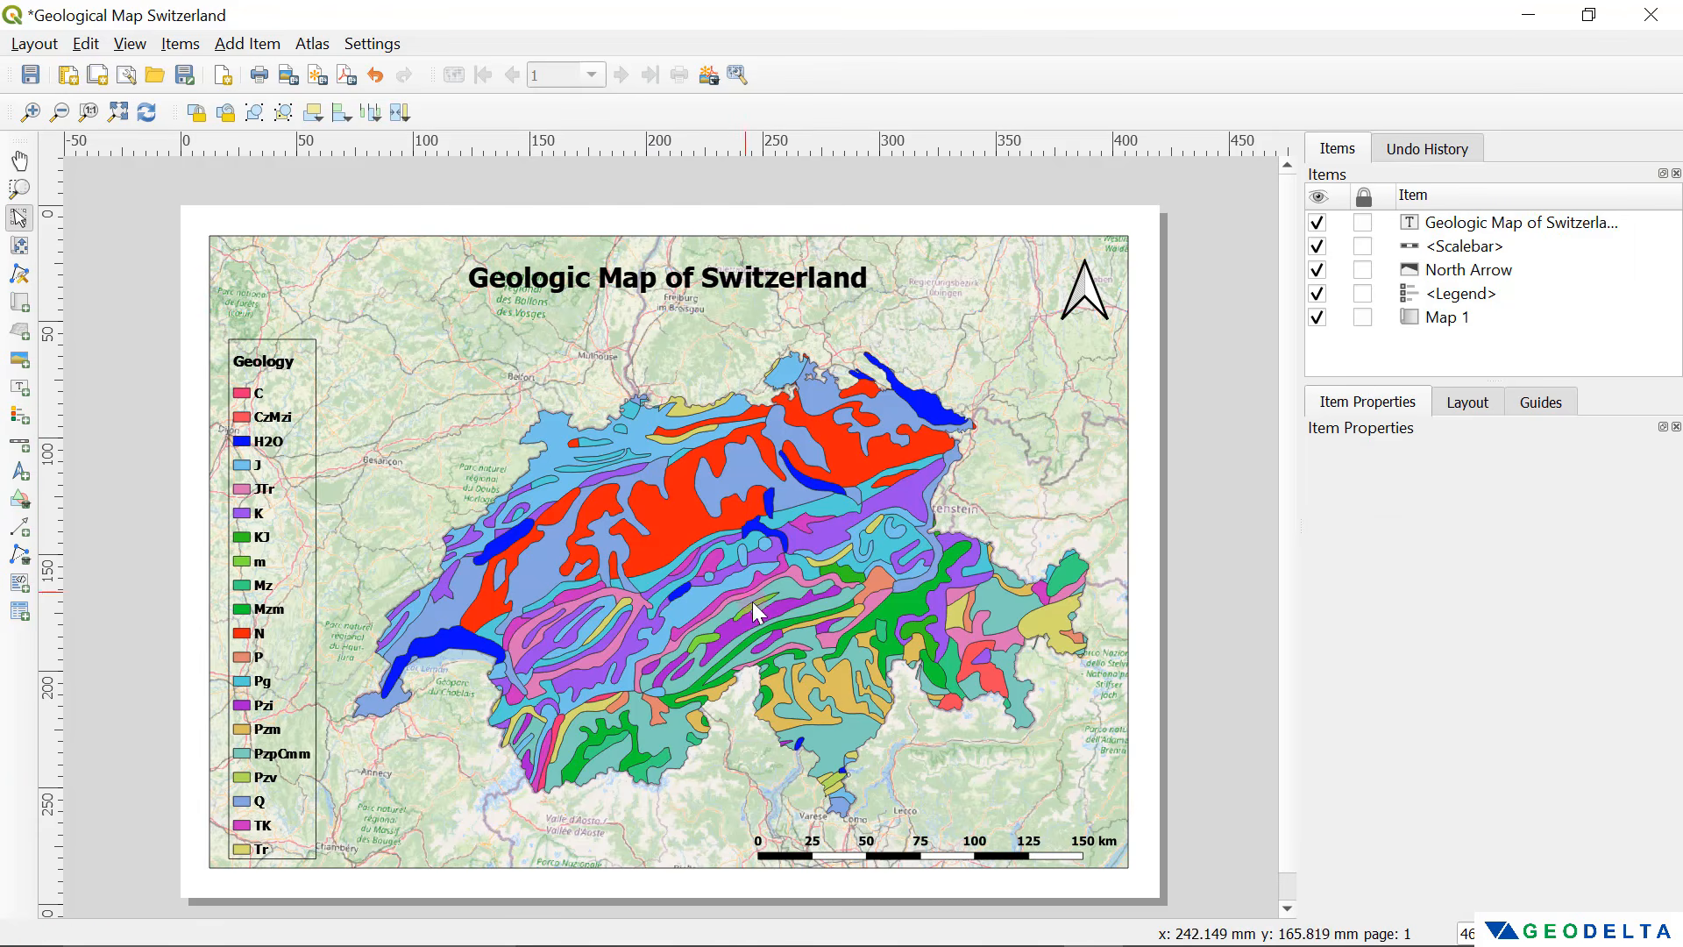
Step: Shift the content of Map 1 slightly upward within its frame so Switzerland sits closer beneath the title
key(c)
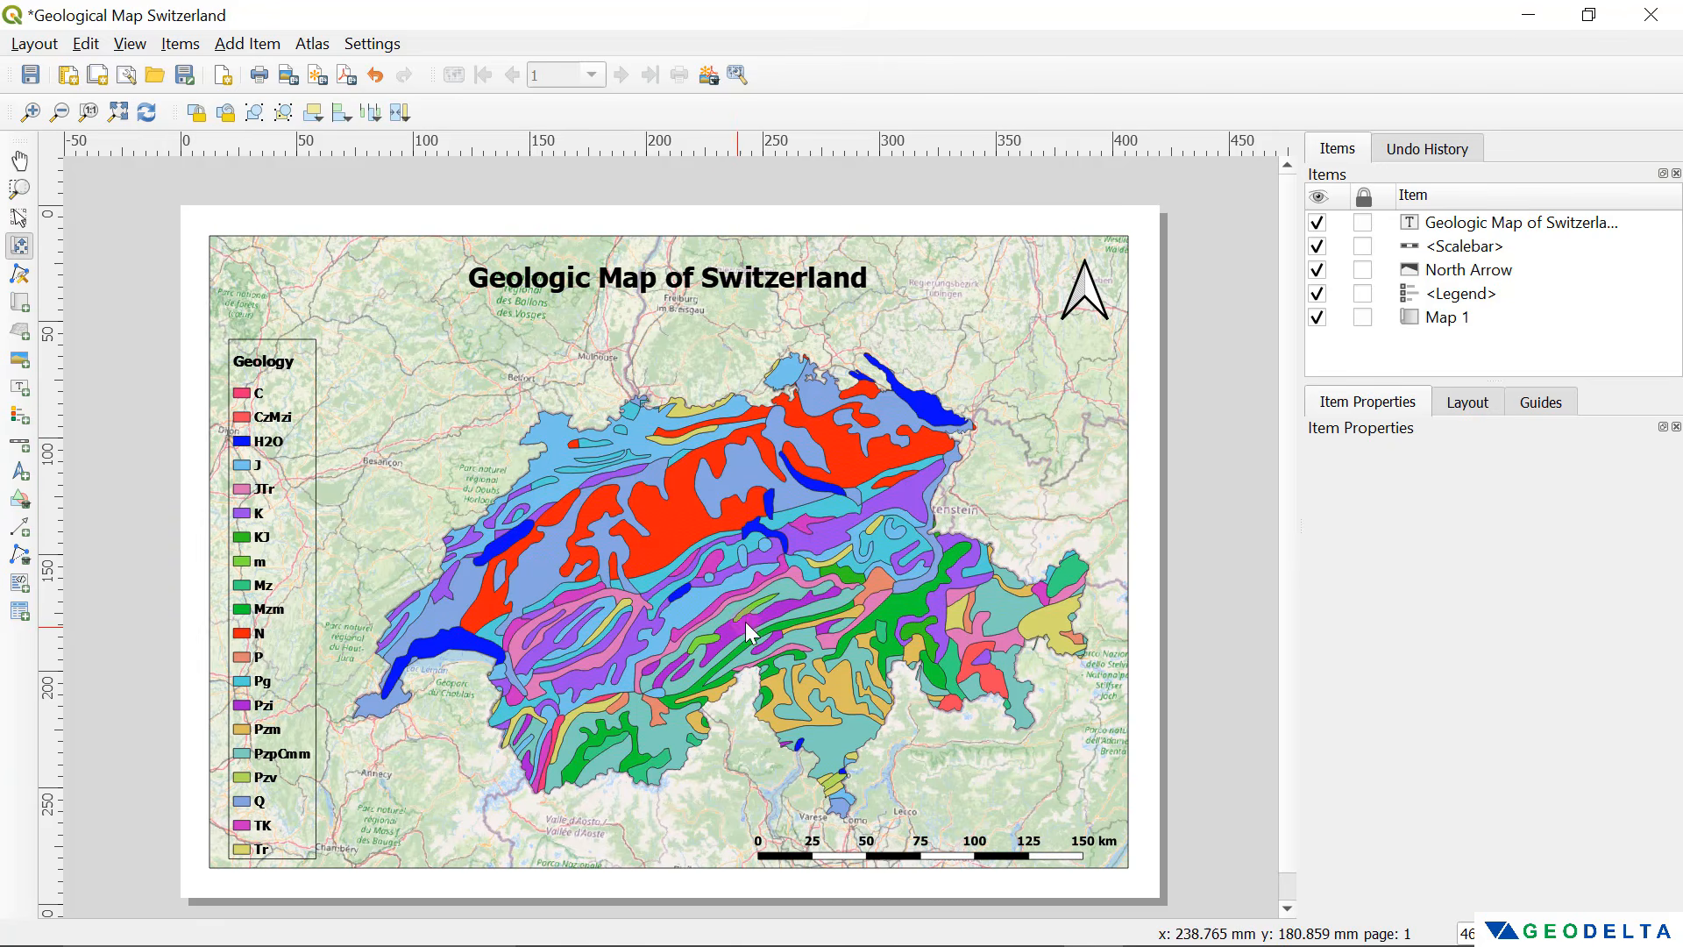
drag(752, 603, 752, 572)
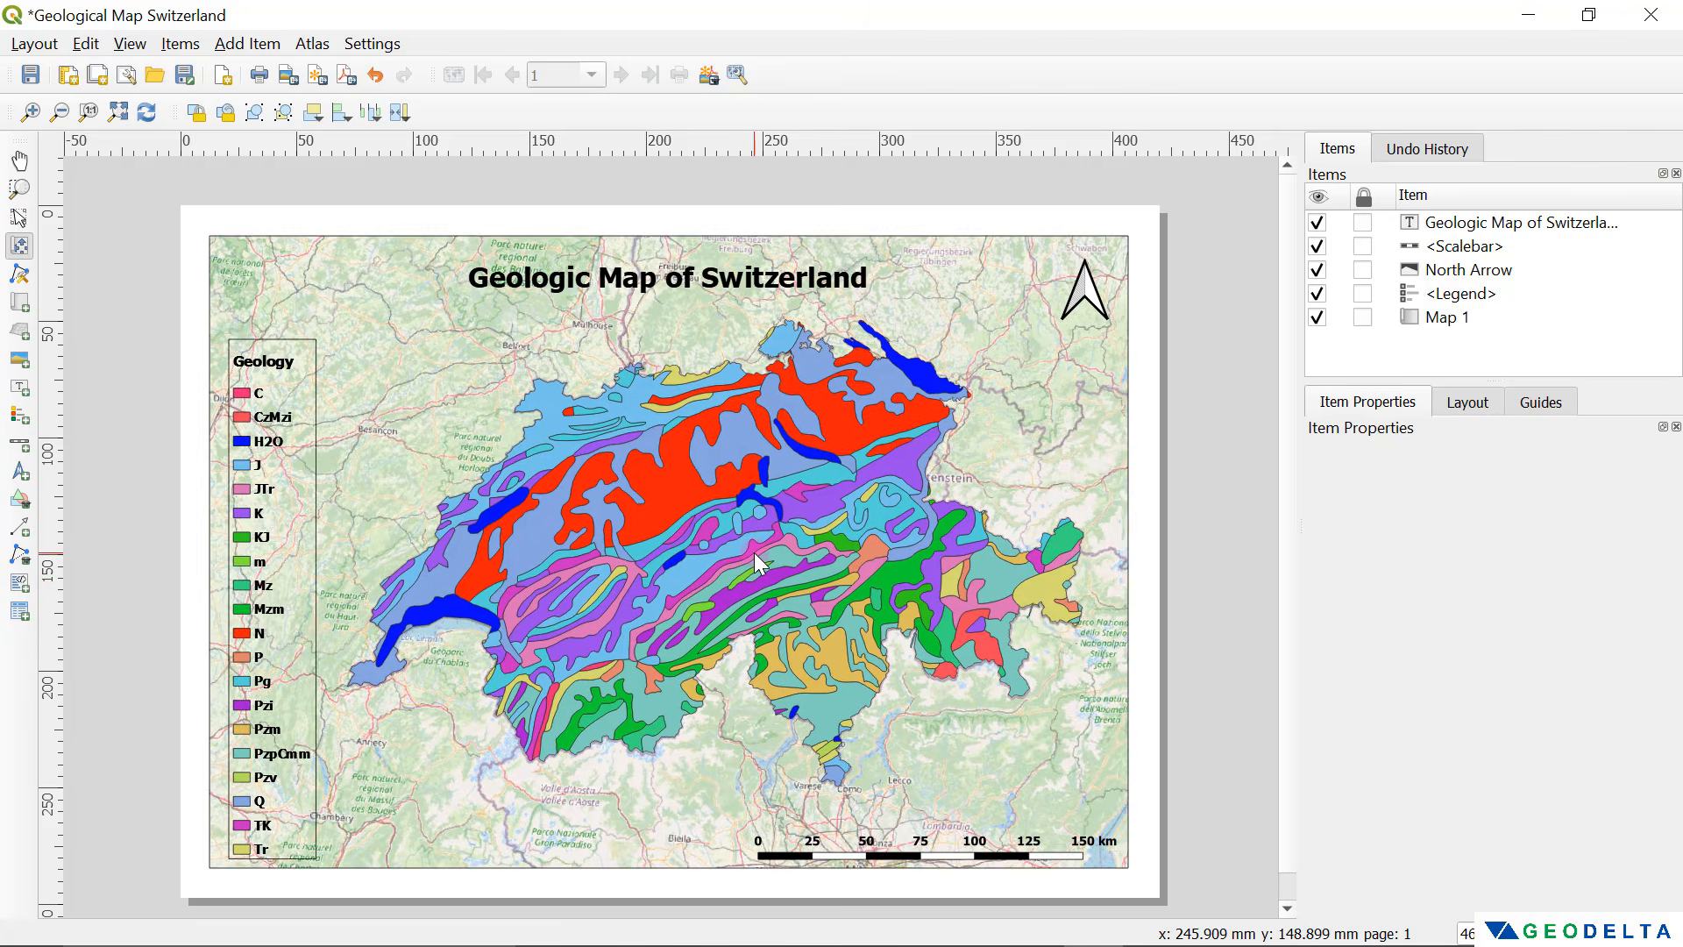
drag(760, 555, 760, 548)
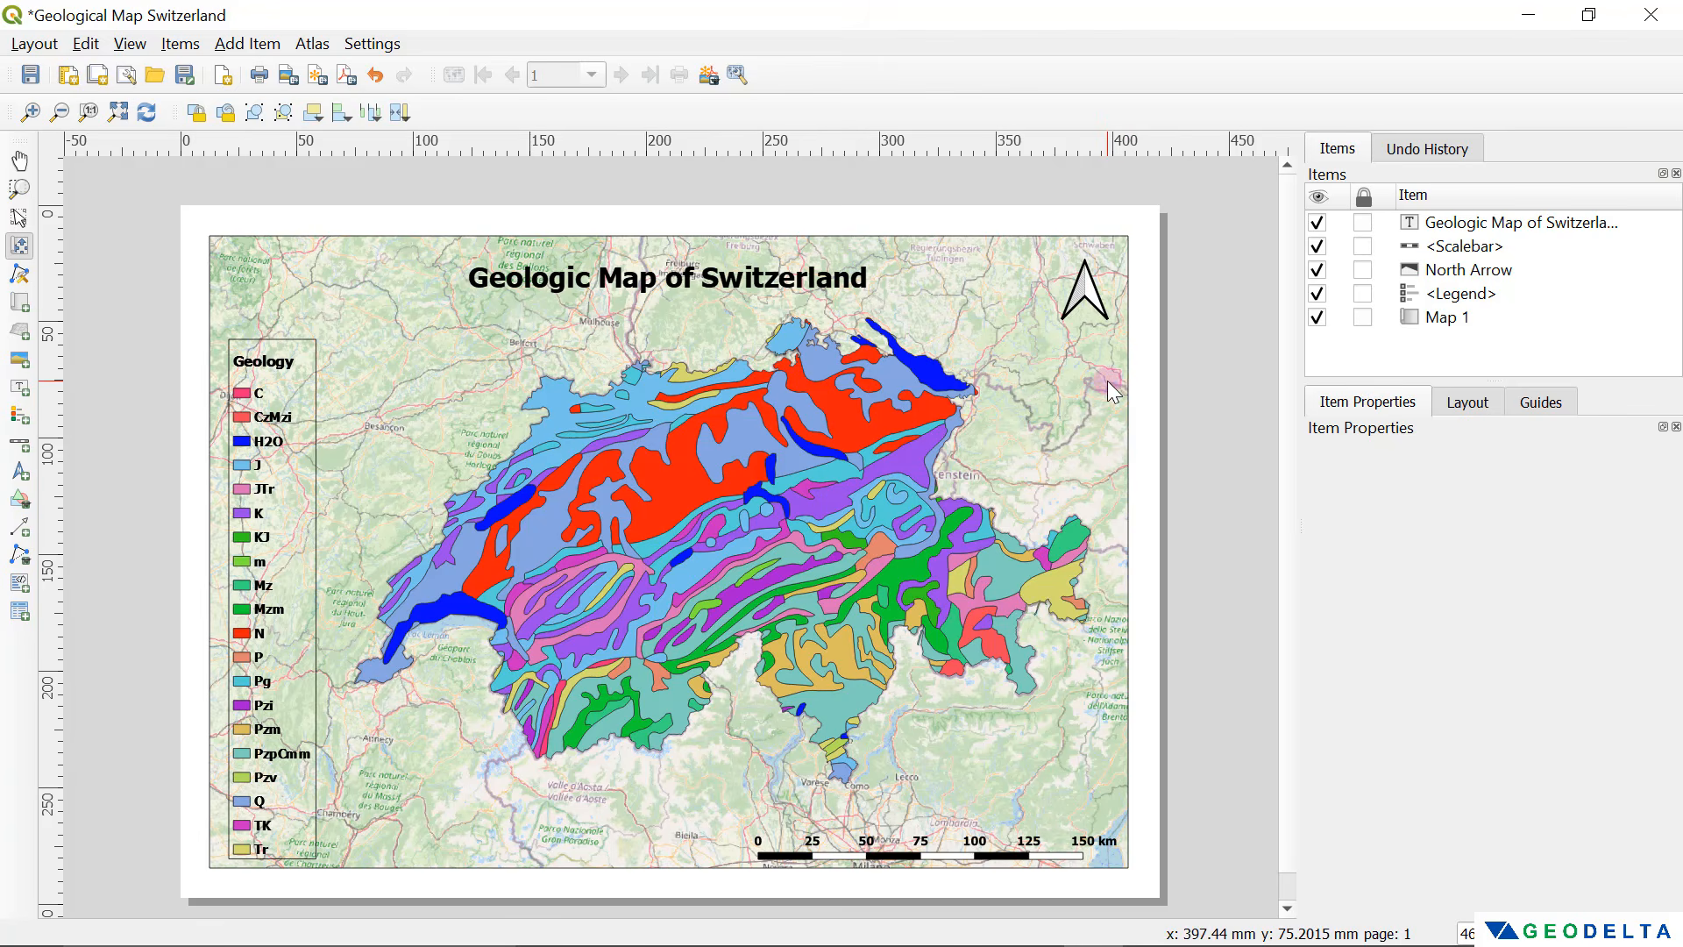
Step: Select Map 1, collapse its main properties, layers and extents settings, and add a new grid to it
click(19, 217)
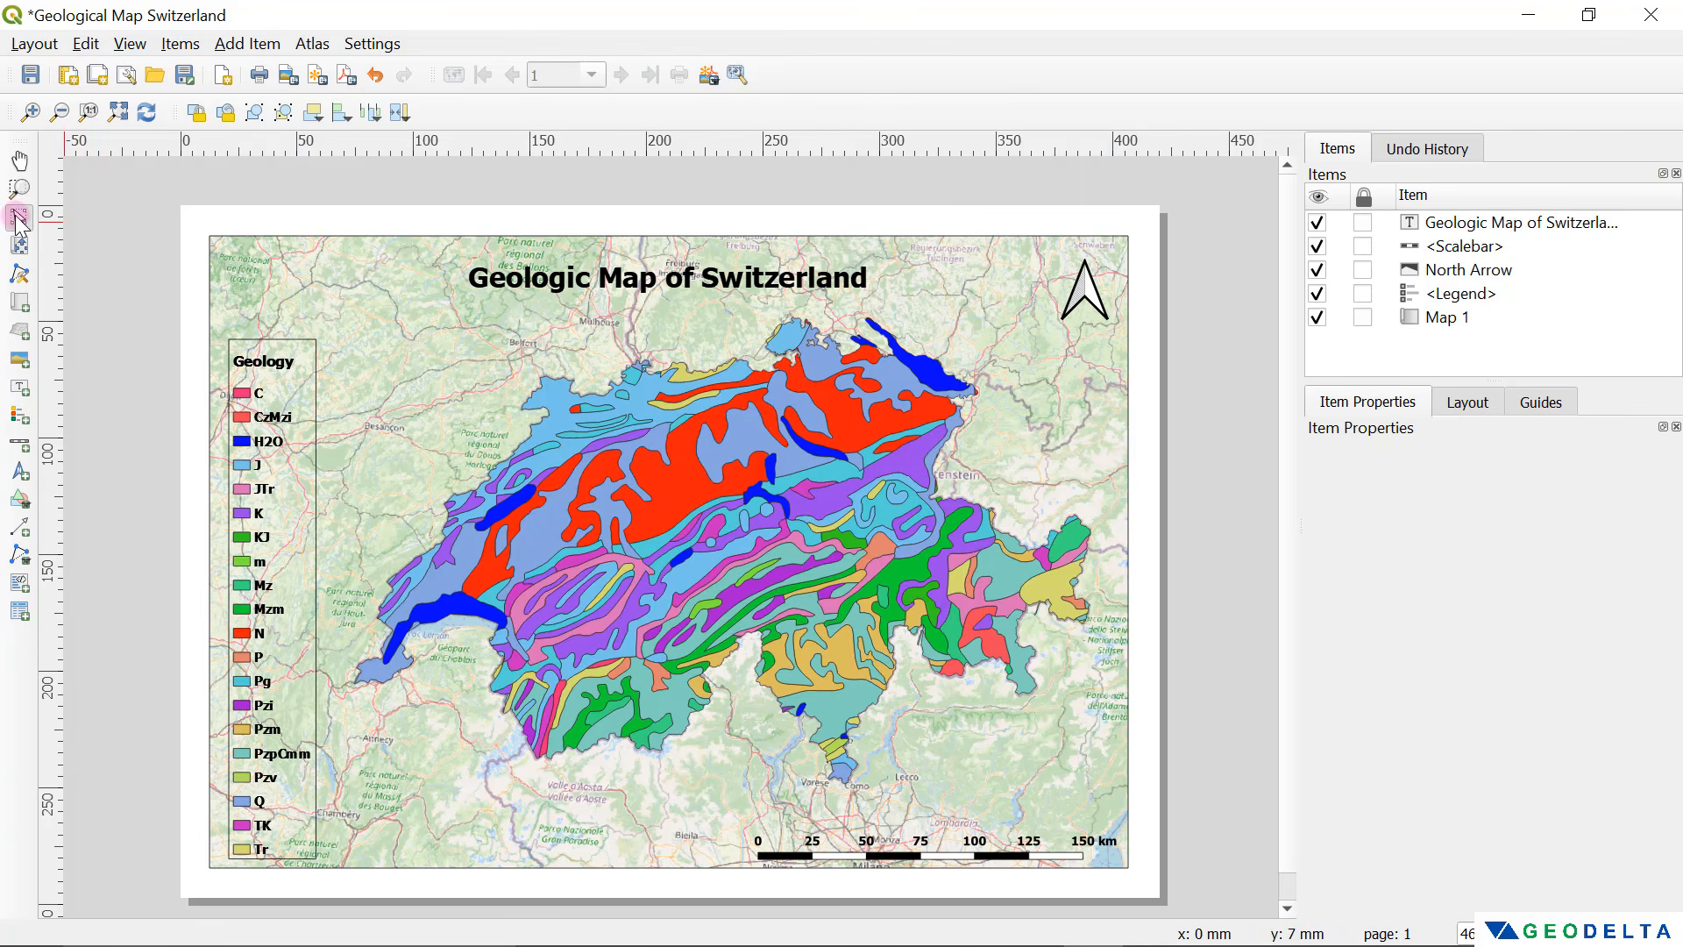
click(272, 250)
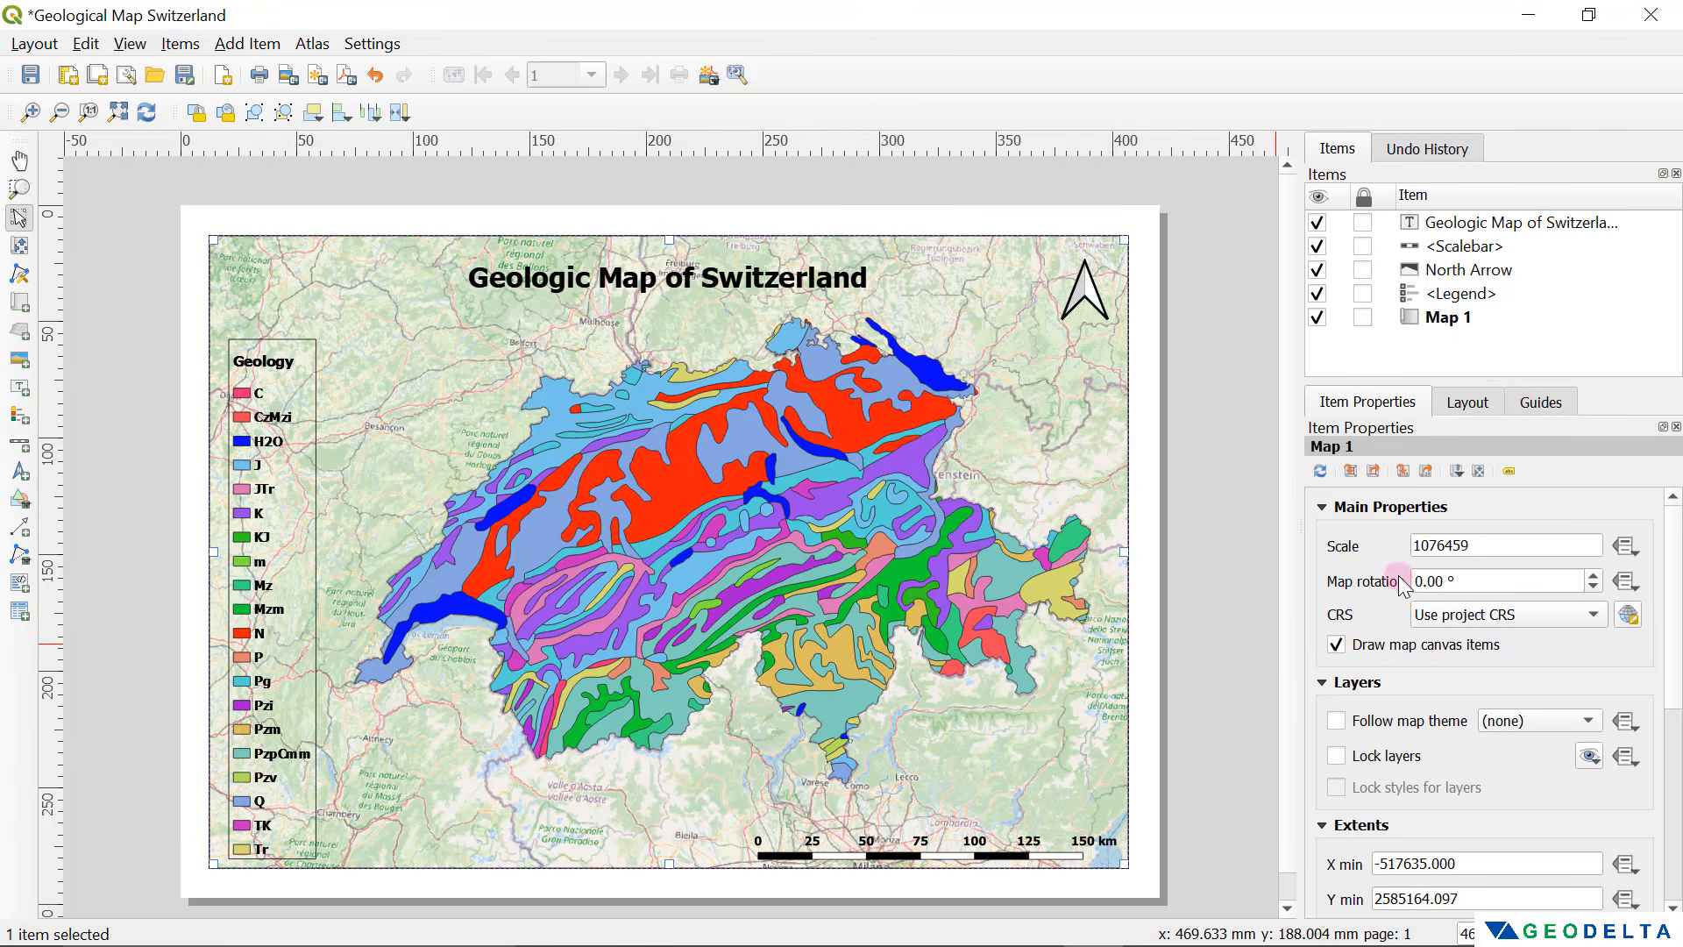
click(1322, 508)
click(1321, 531)
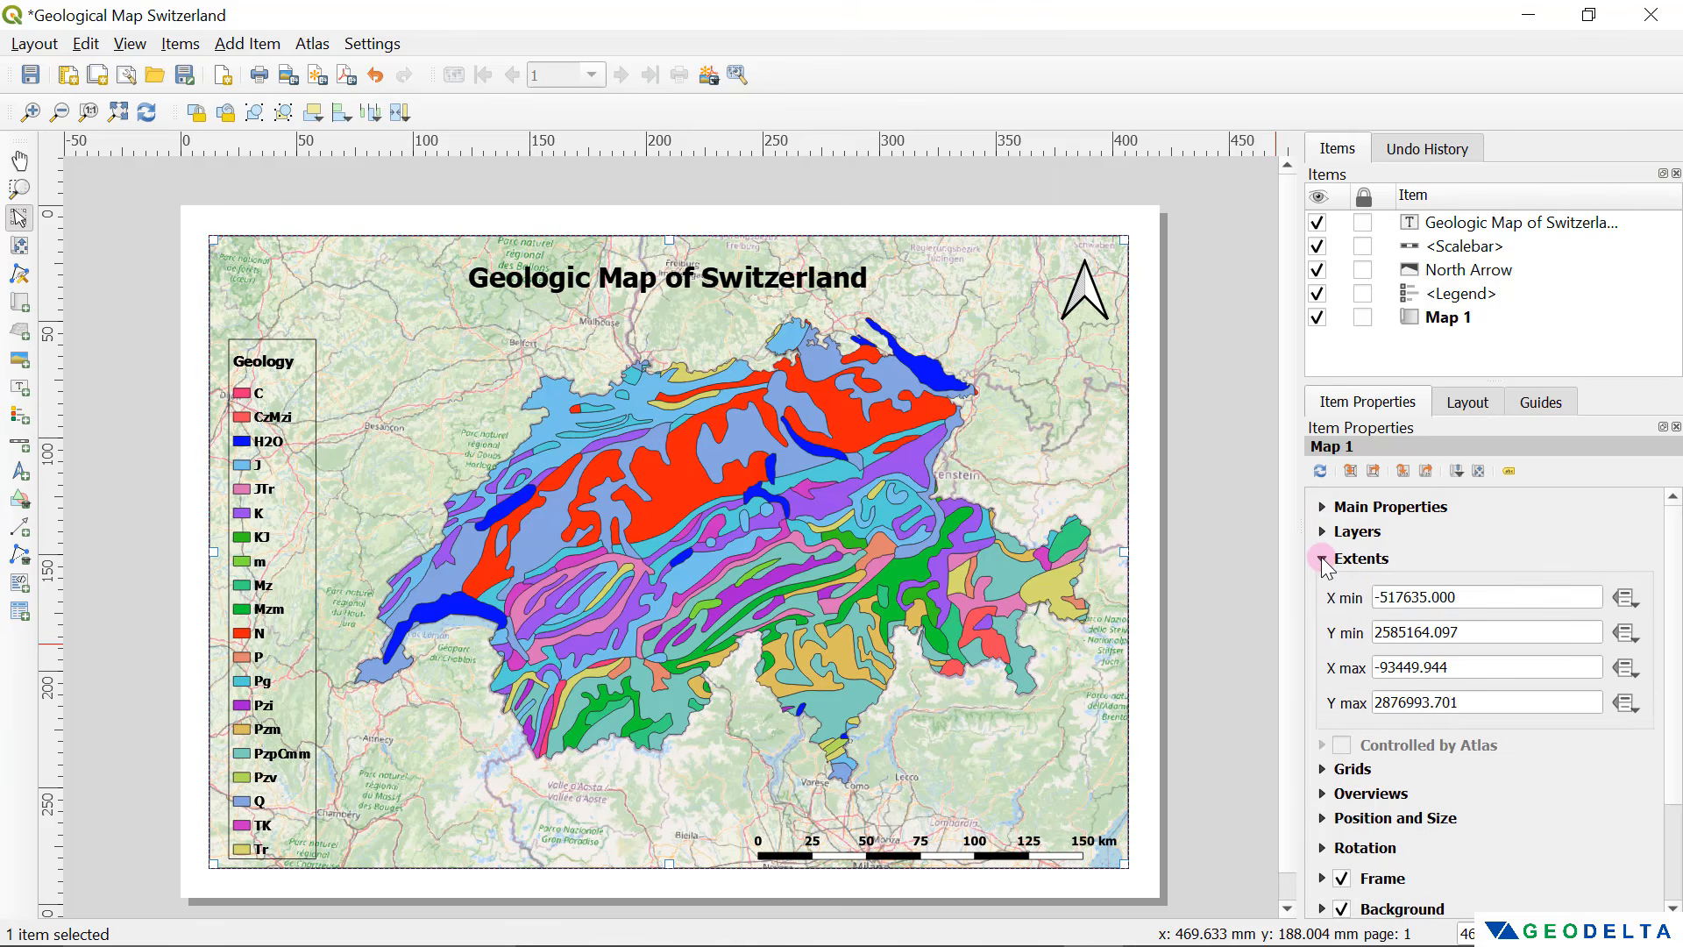
click(1321, 557)
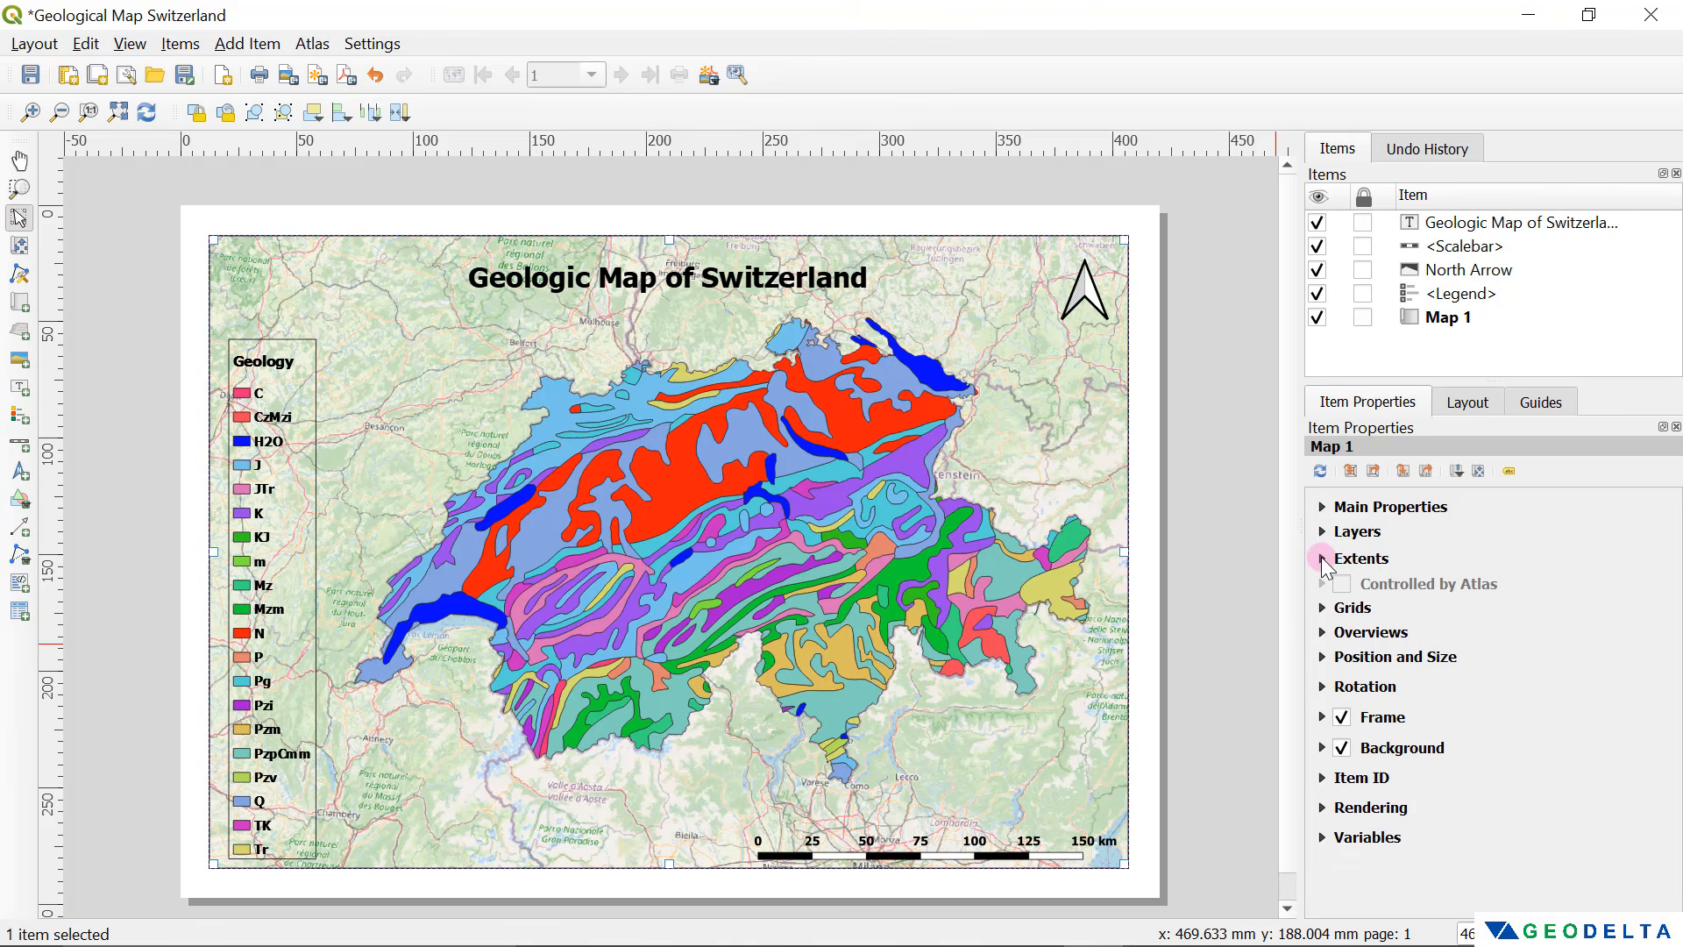
click(1321, 608)
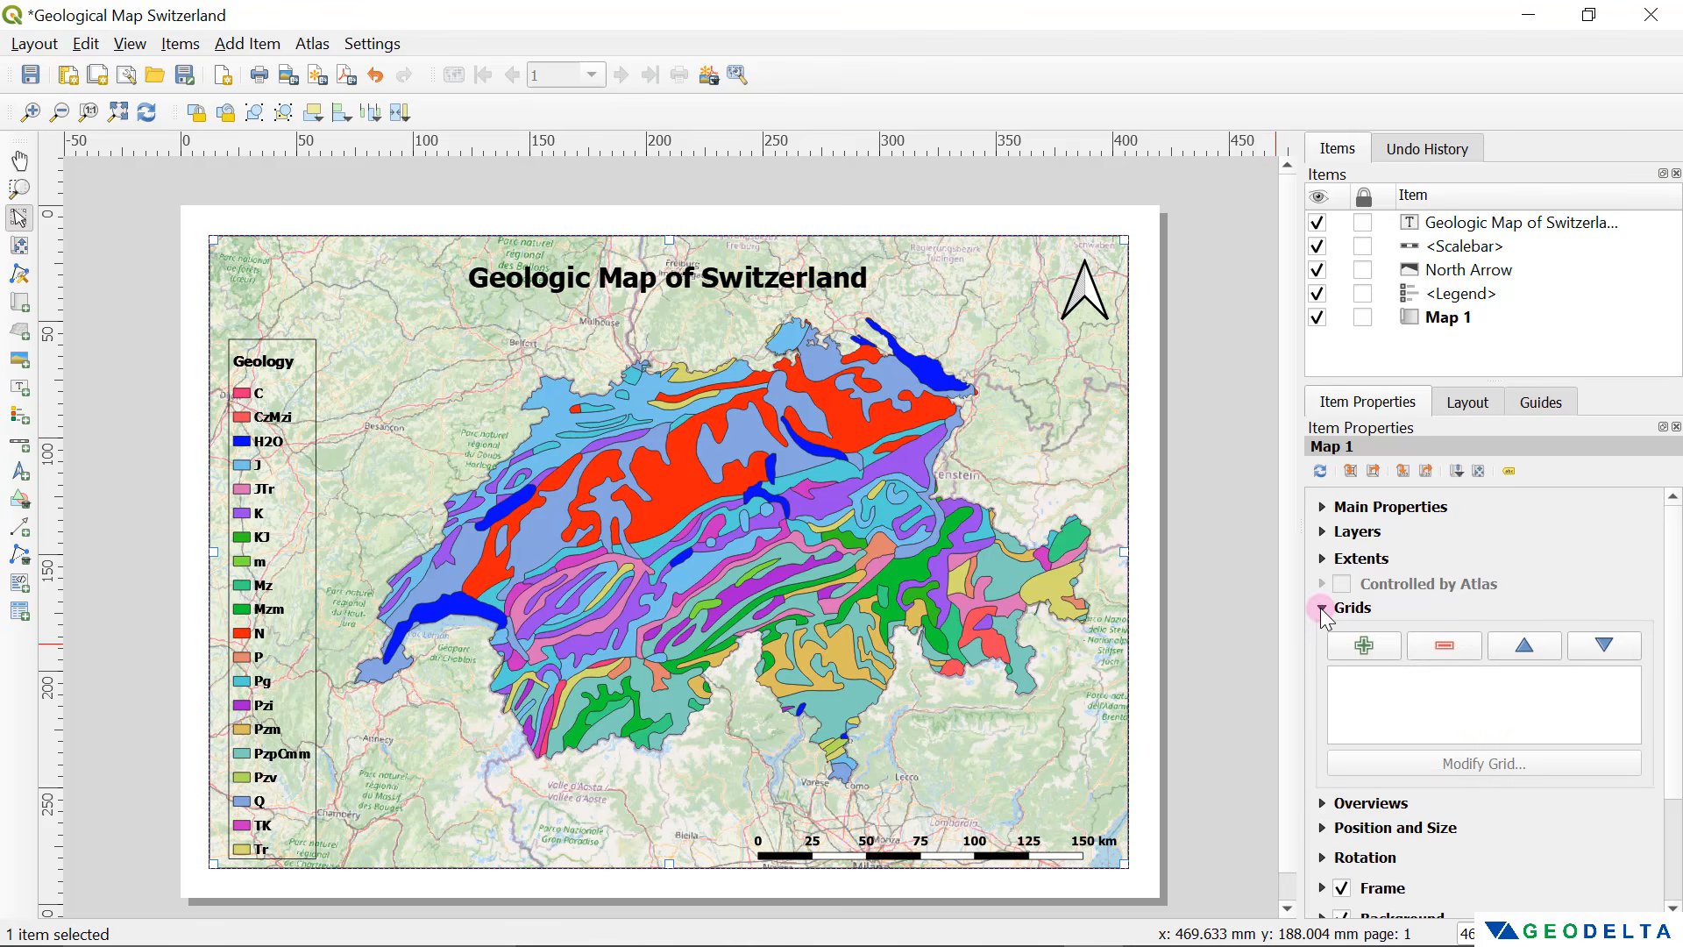
click(1371, 649)
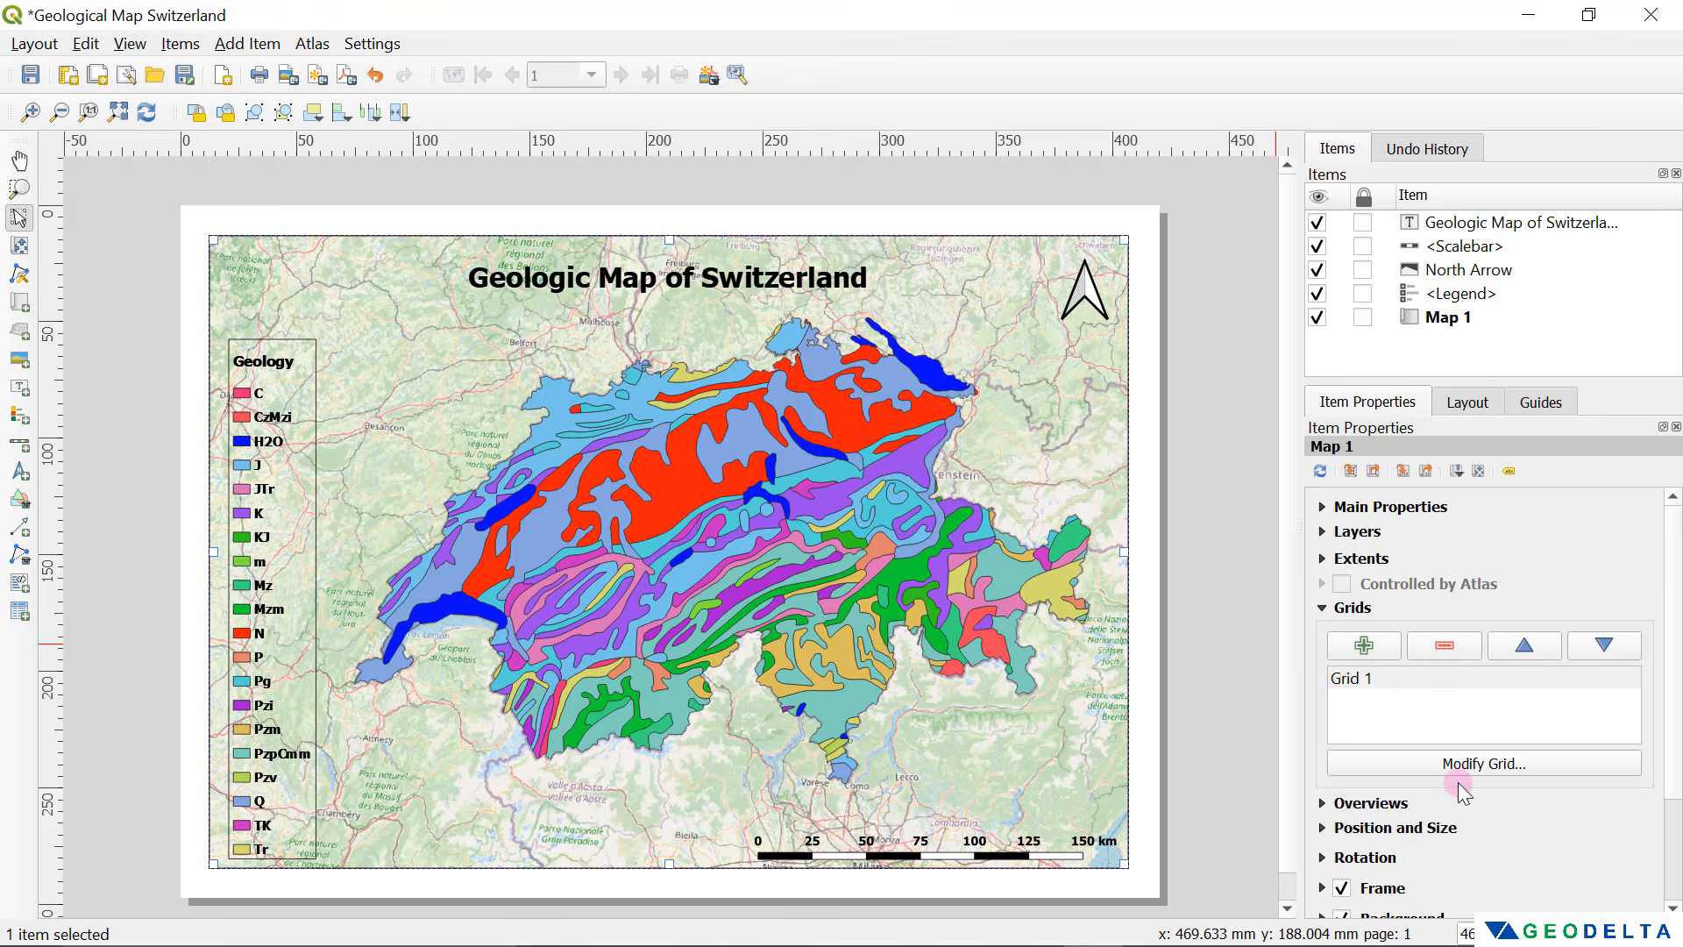
Step: Set Grid 1's X and Y intervals to 100000 map units, and deselect the map
click(1412, 678)
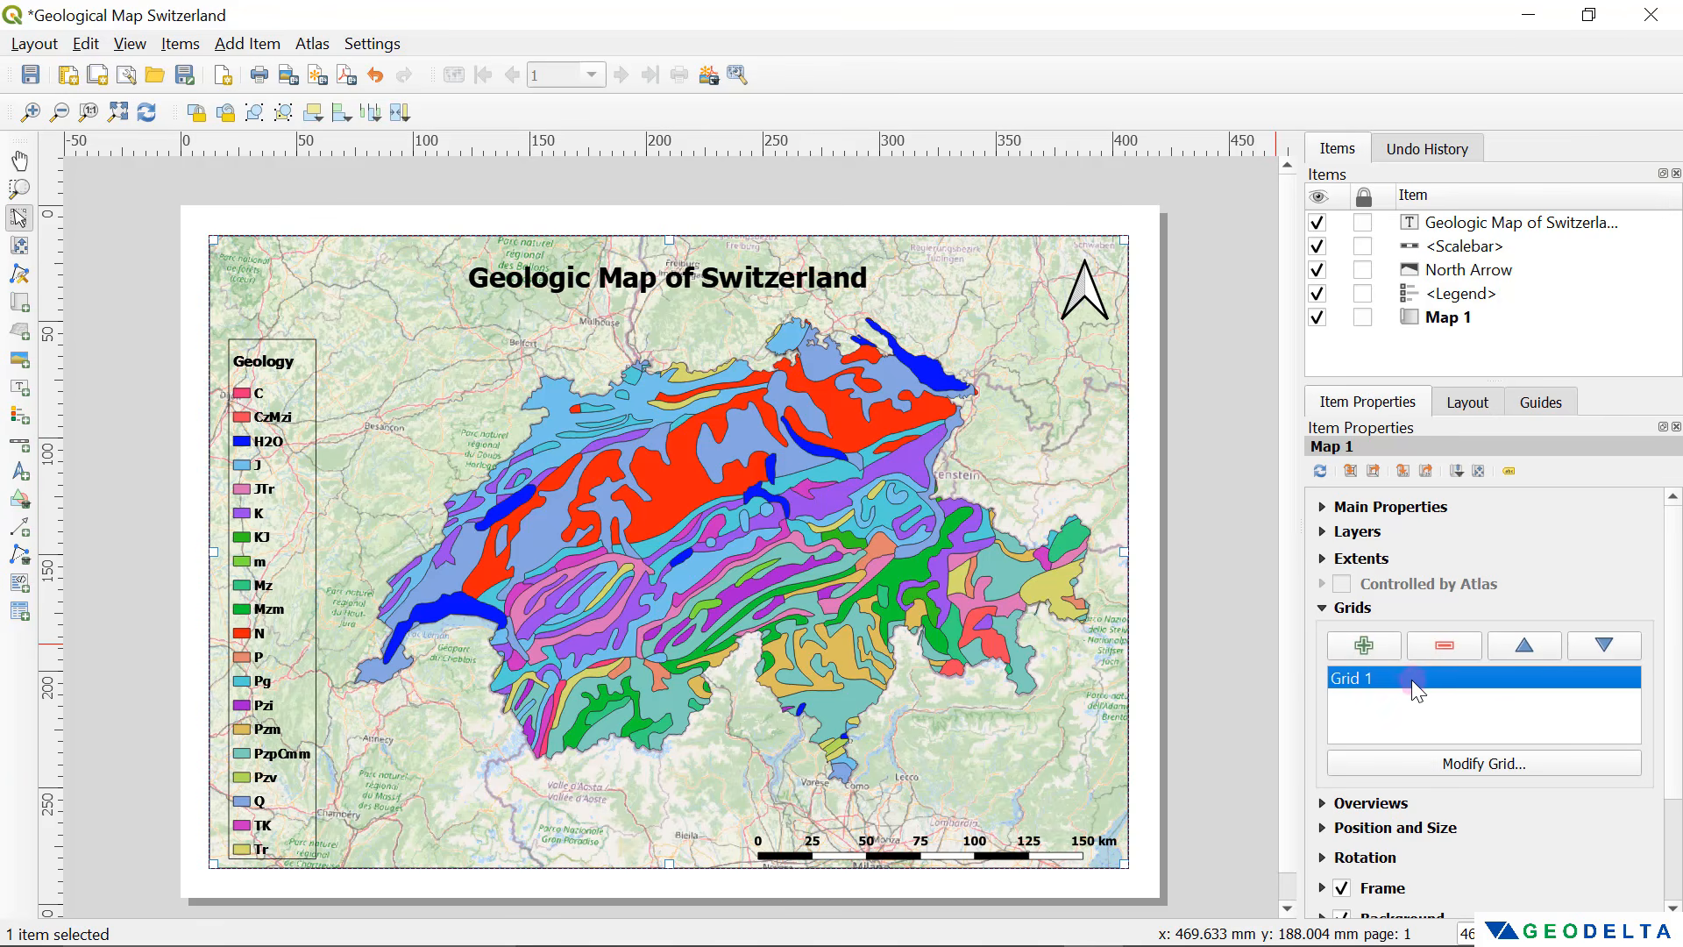
click(1490, 764)
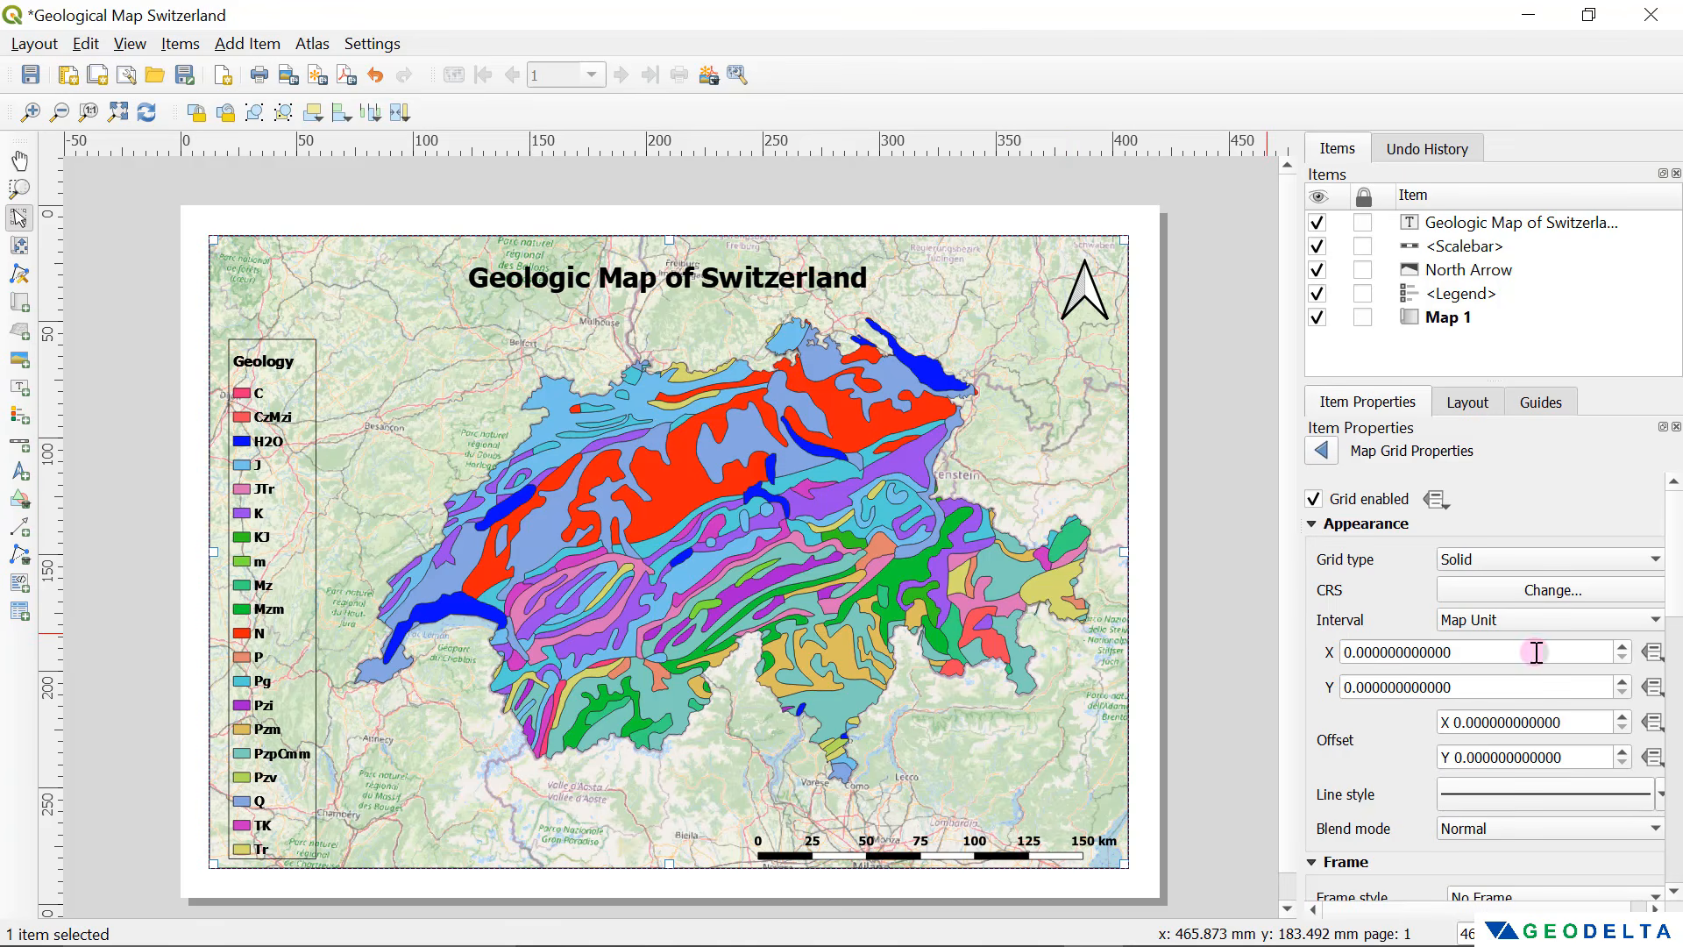
drag(1533, 650, 1311, 650)
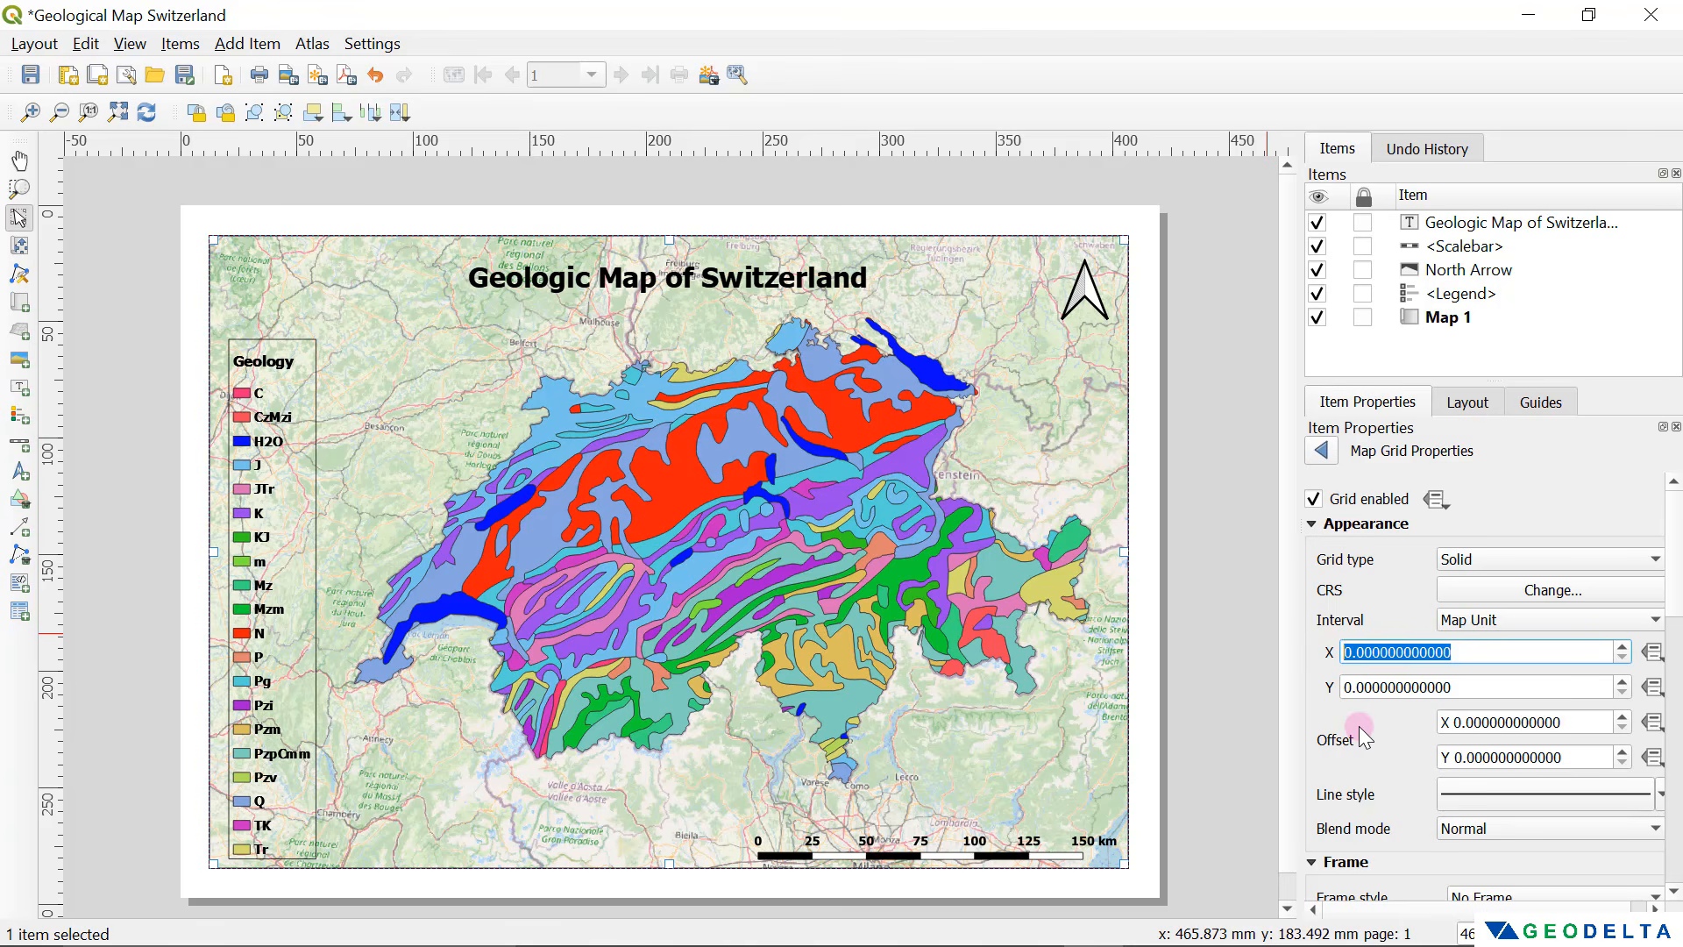
text(100)
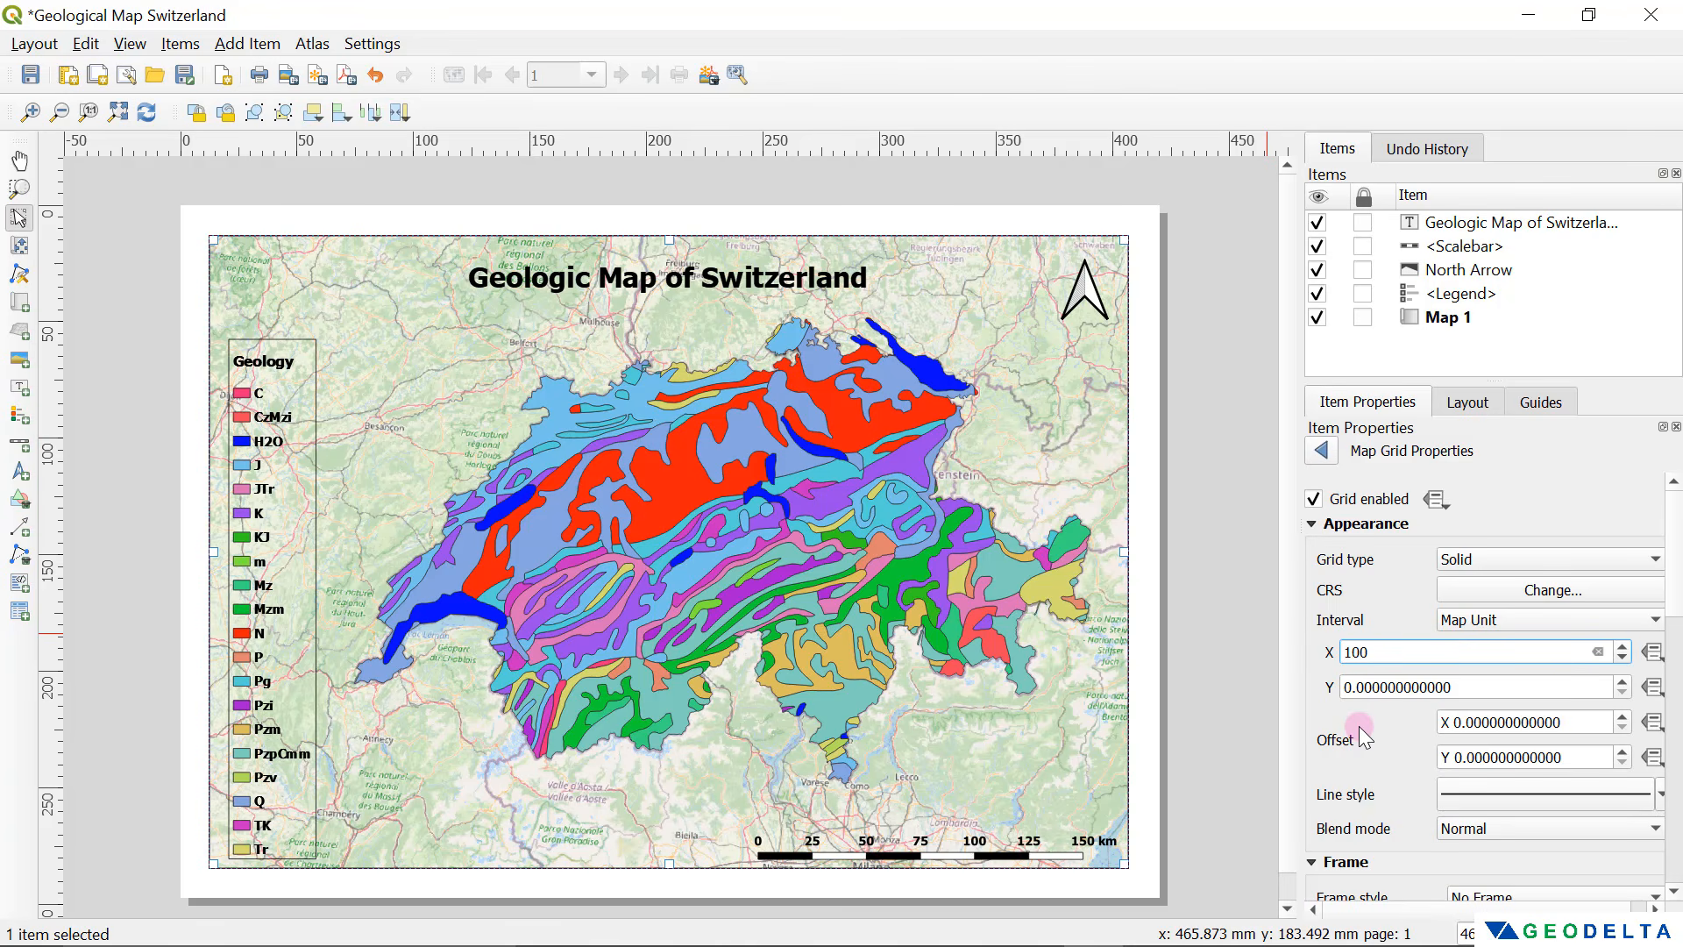
text(000)
key(Tab)
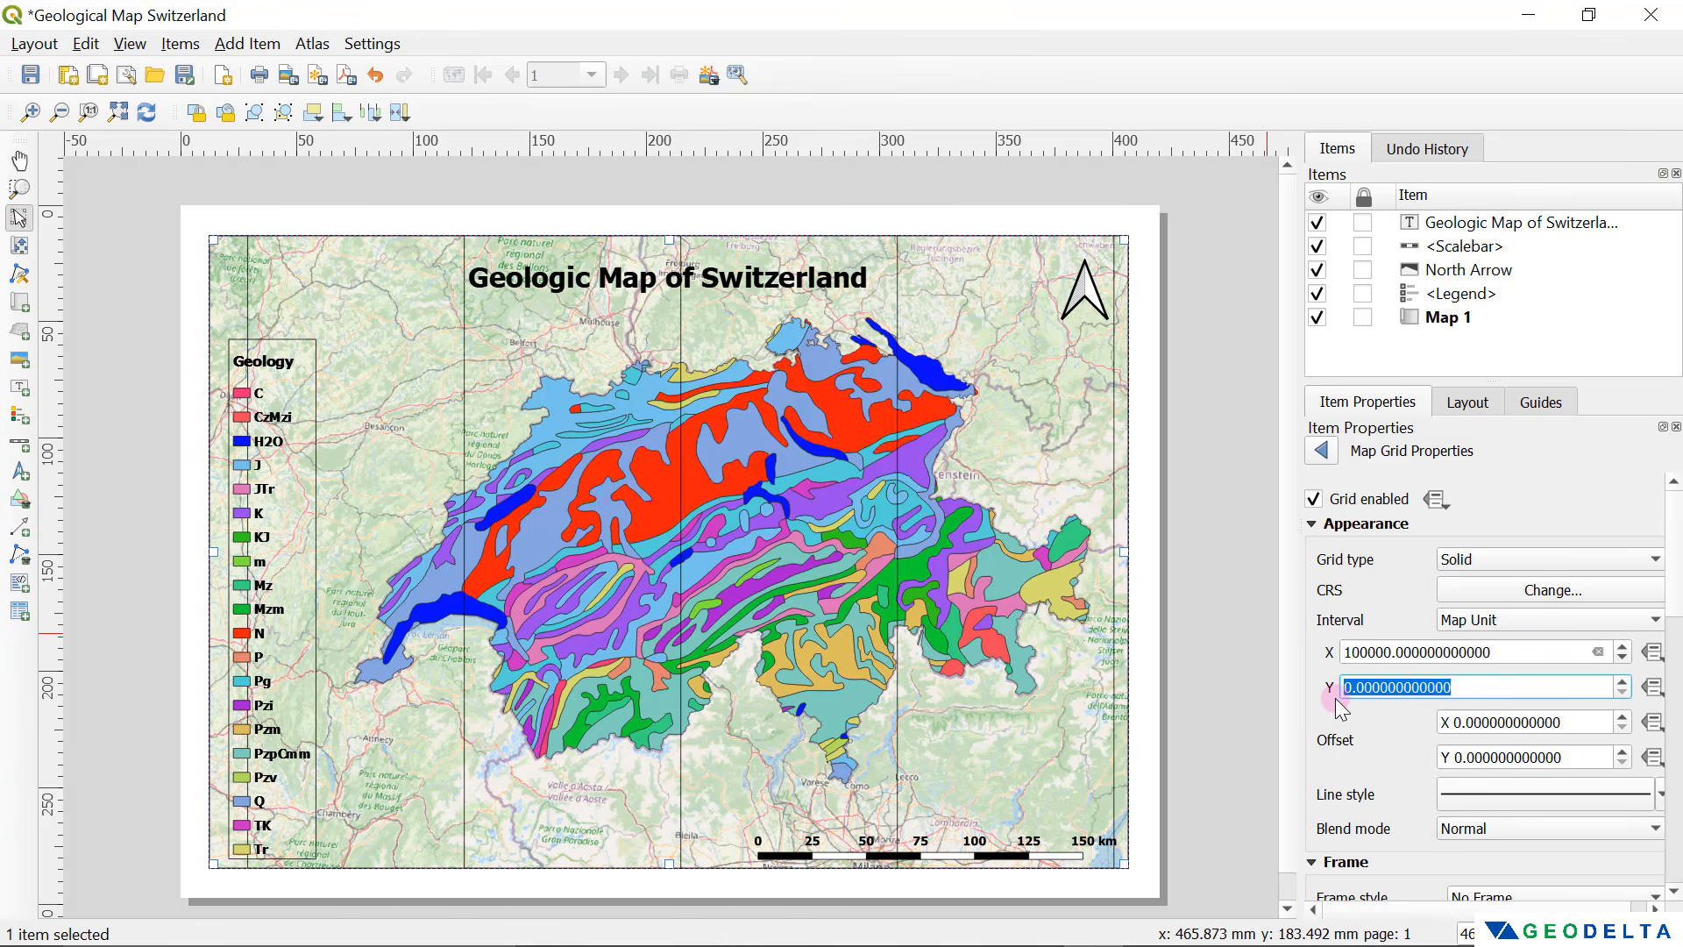
text(10)
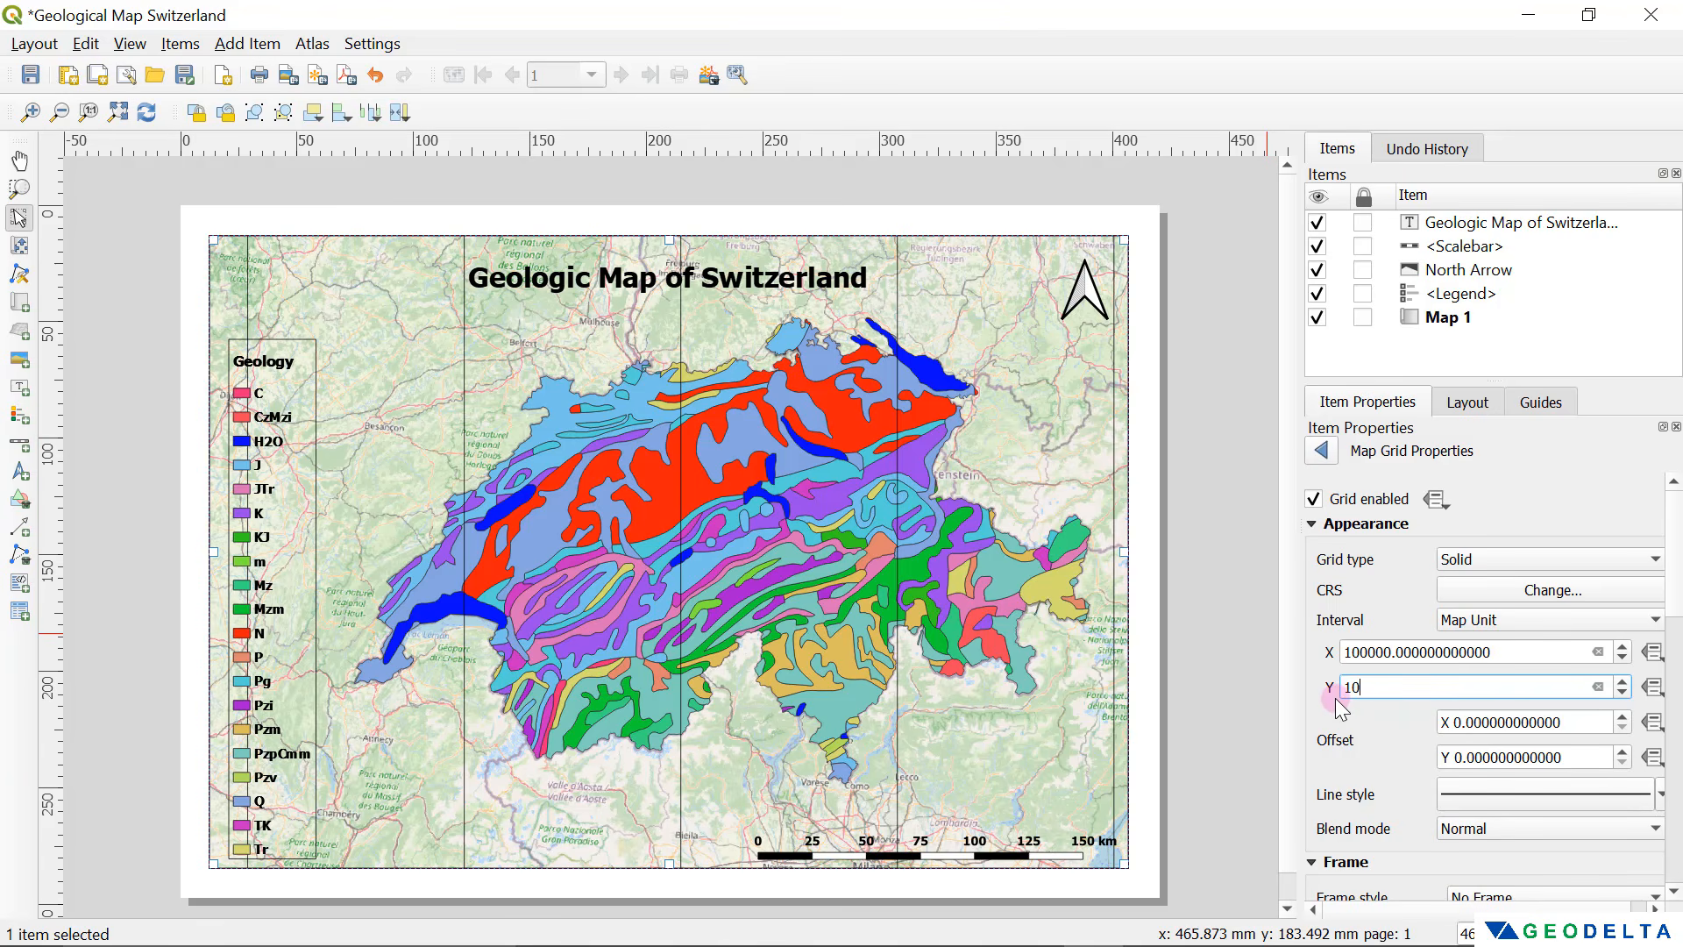
text(0000)
click(1271, 610)
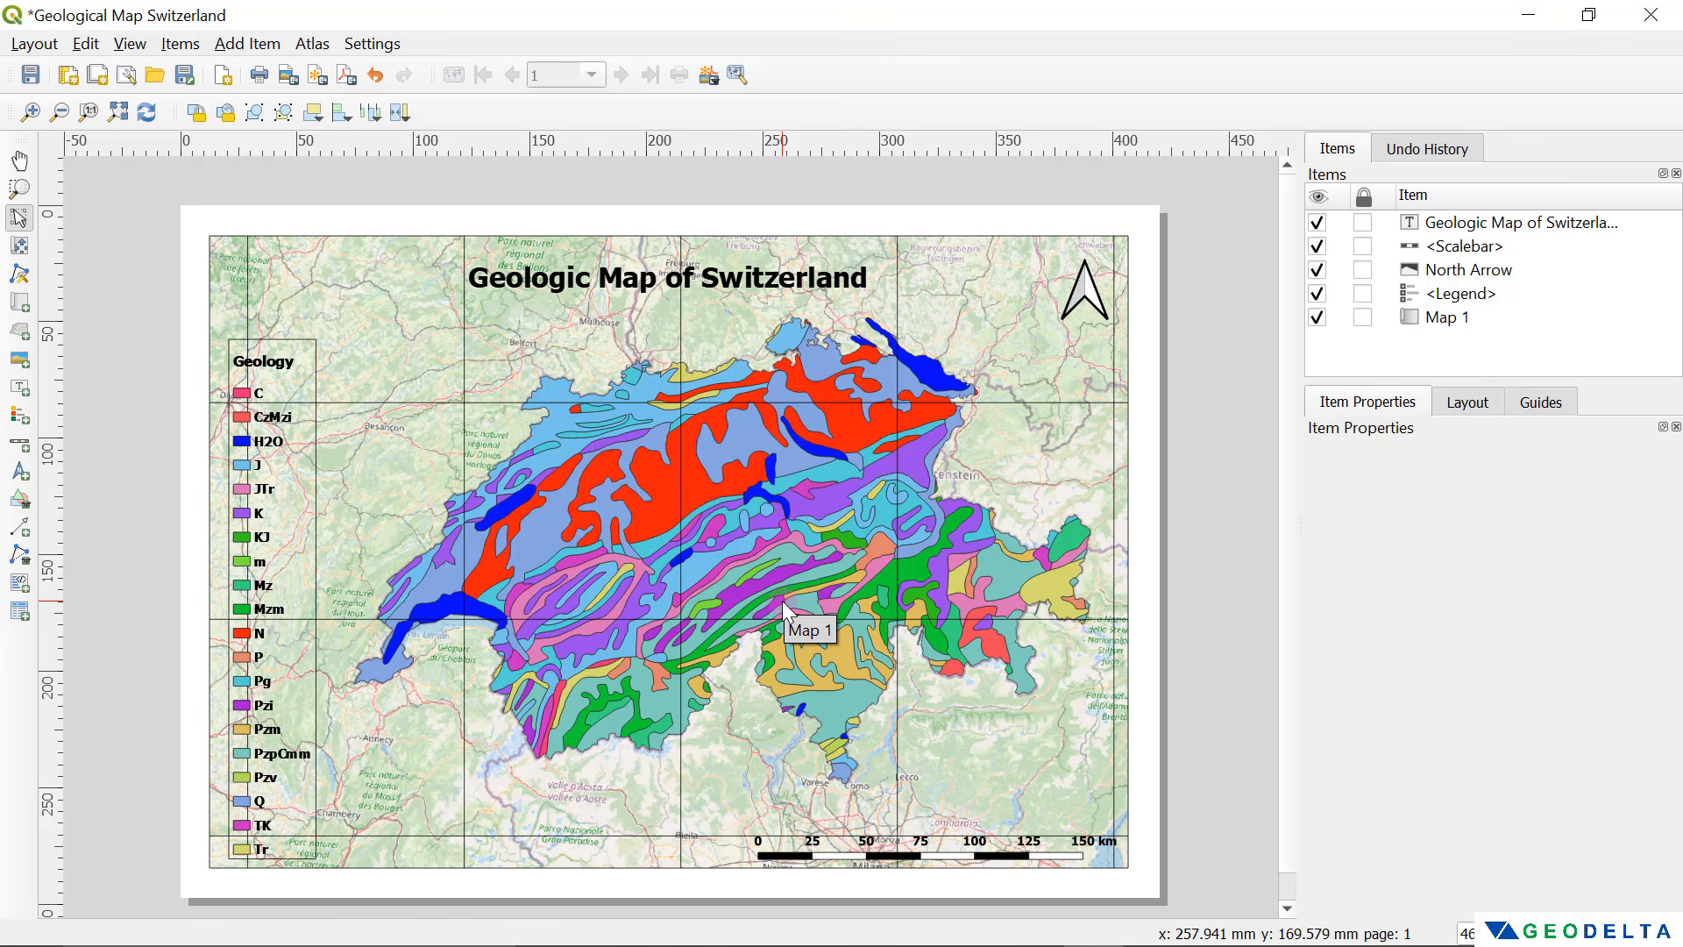
Step: Open Grid 1 of Map 1 for modification and enable the drawing of its coordinates
click(1066, 754)
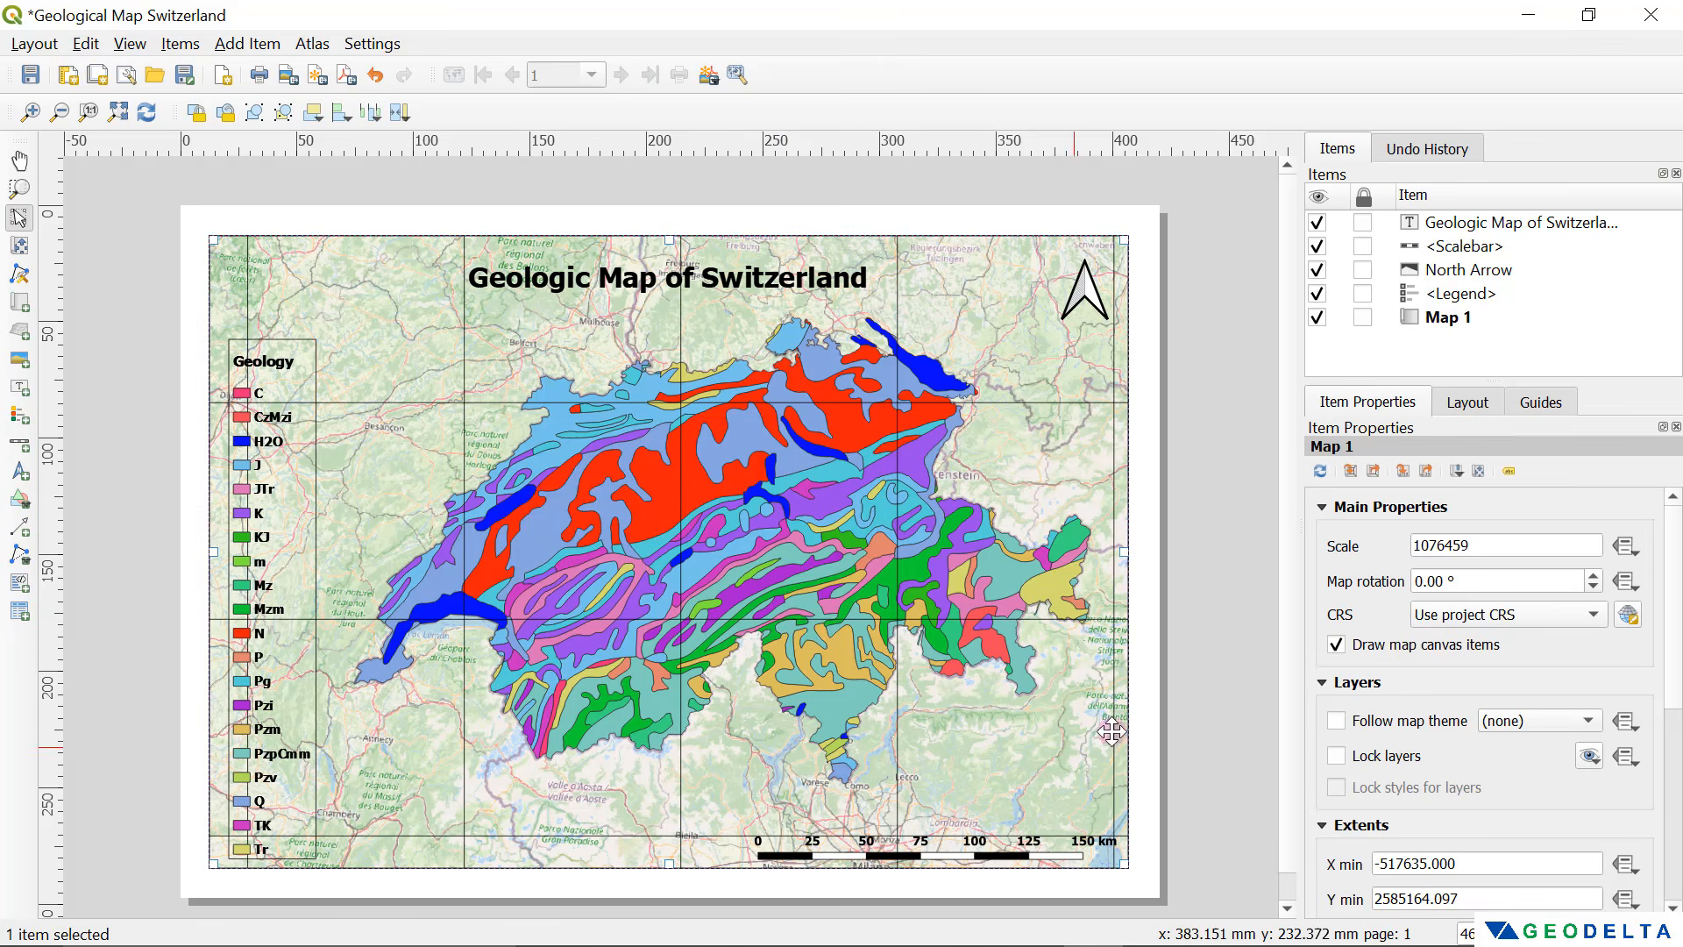
click(1322, 507)
click(1322, 531)
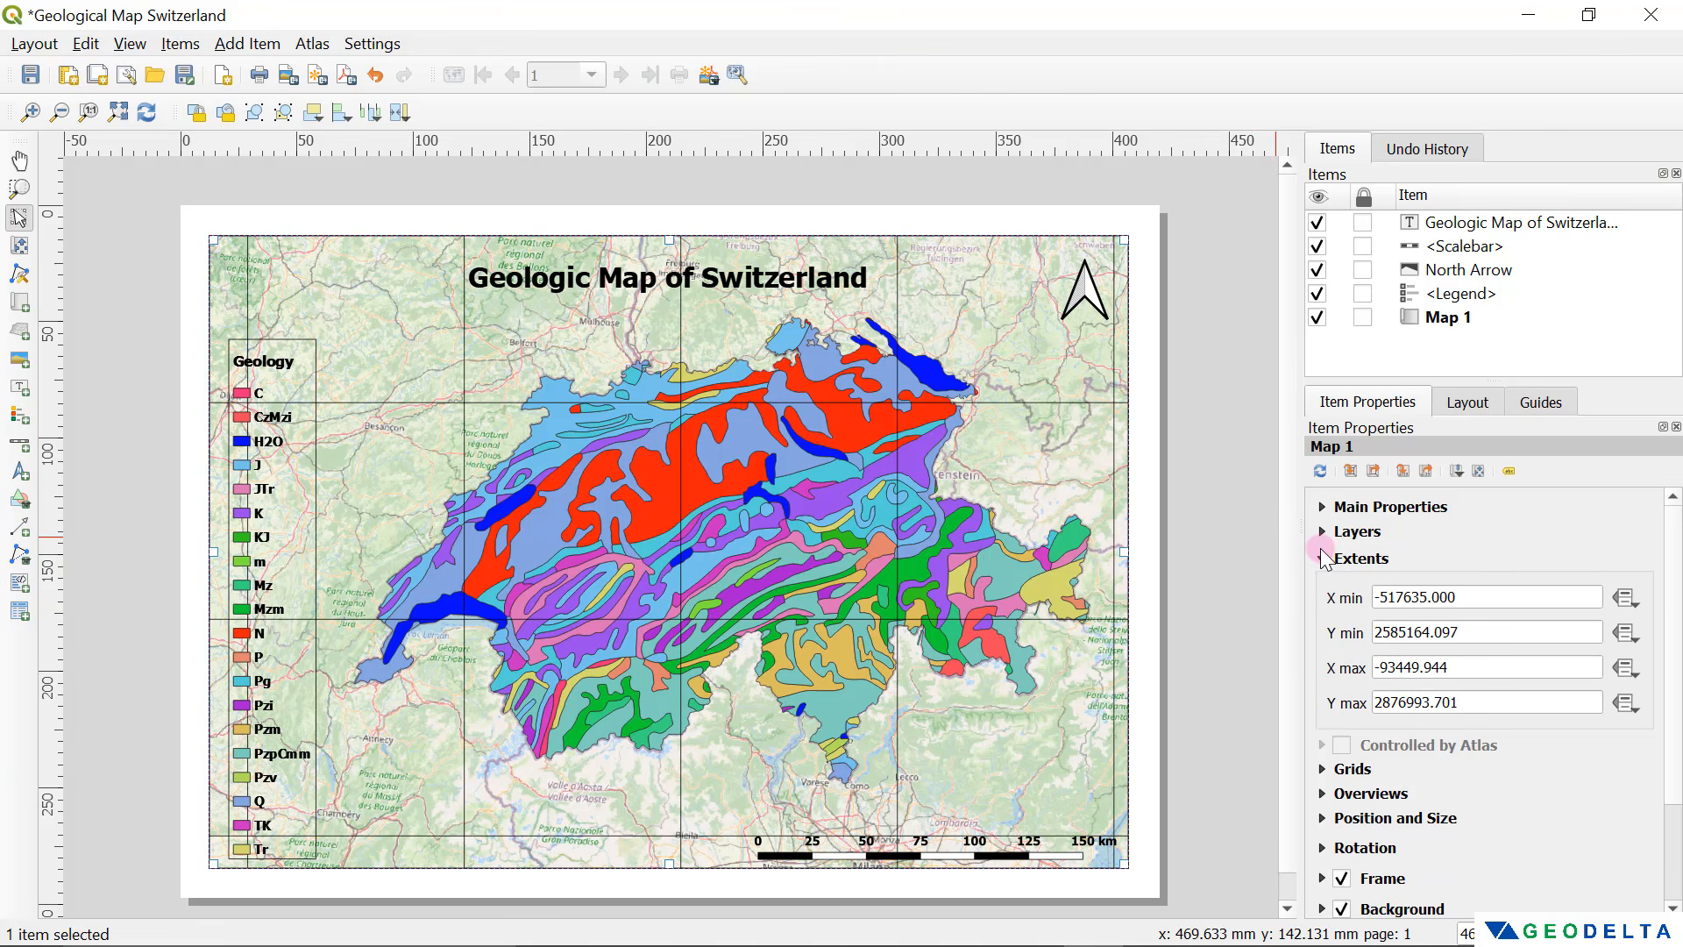
click(1322, 559)
click(1322, 607)
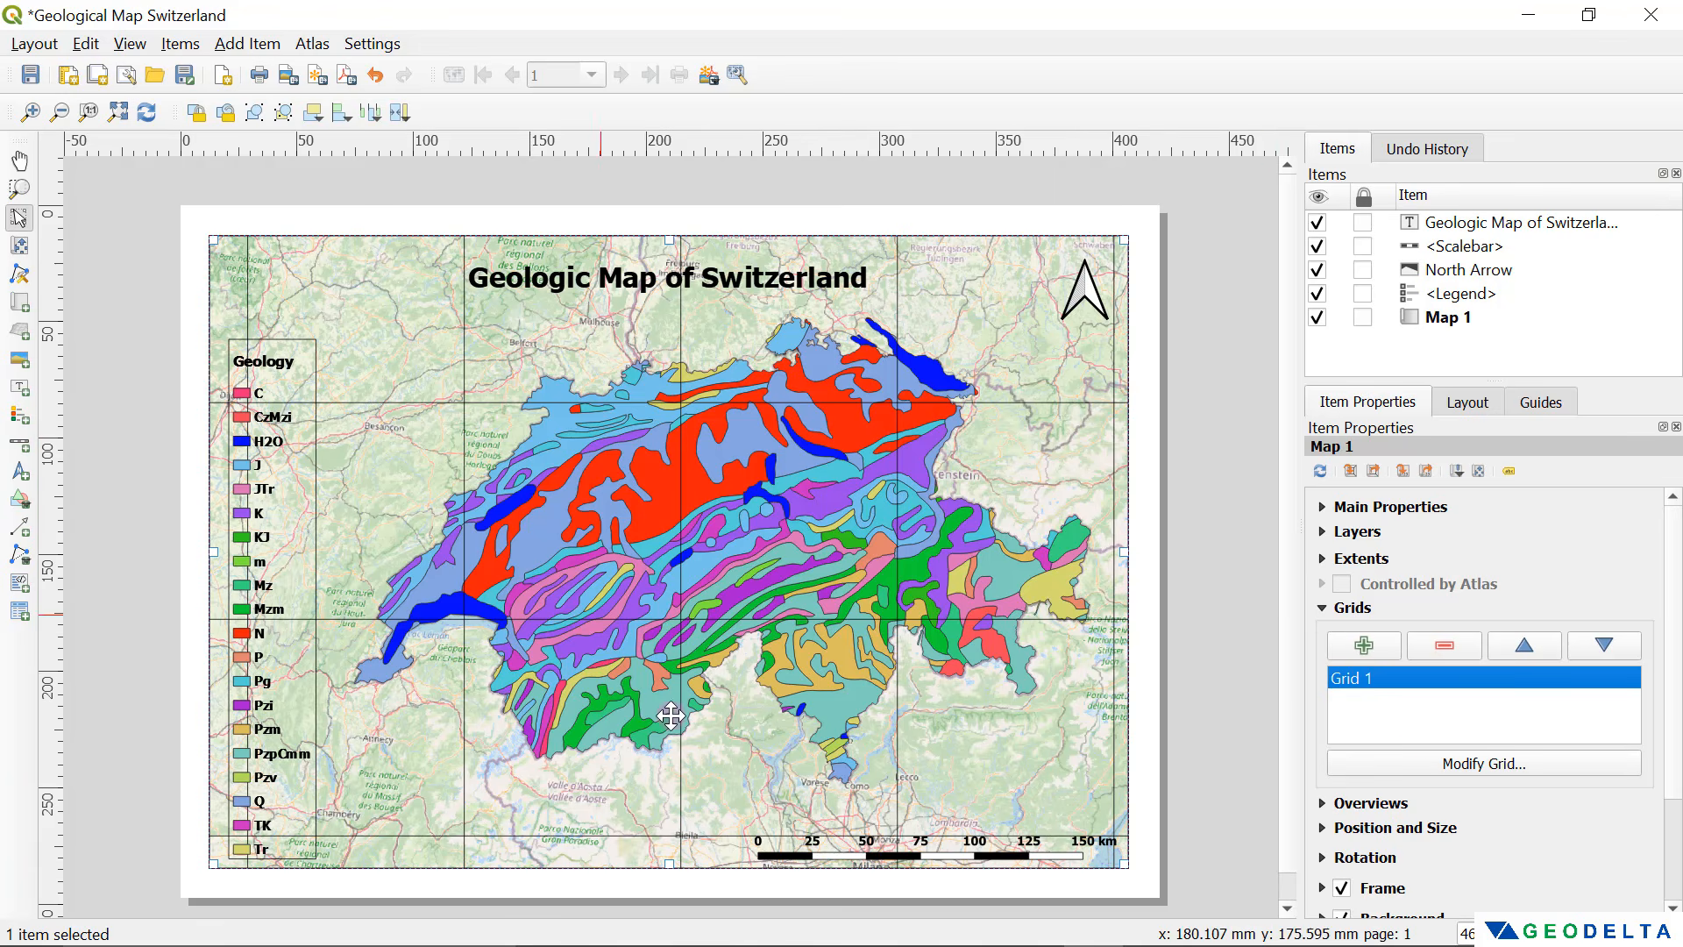
click(1491, 764)
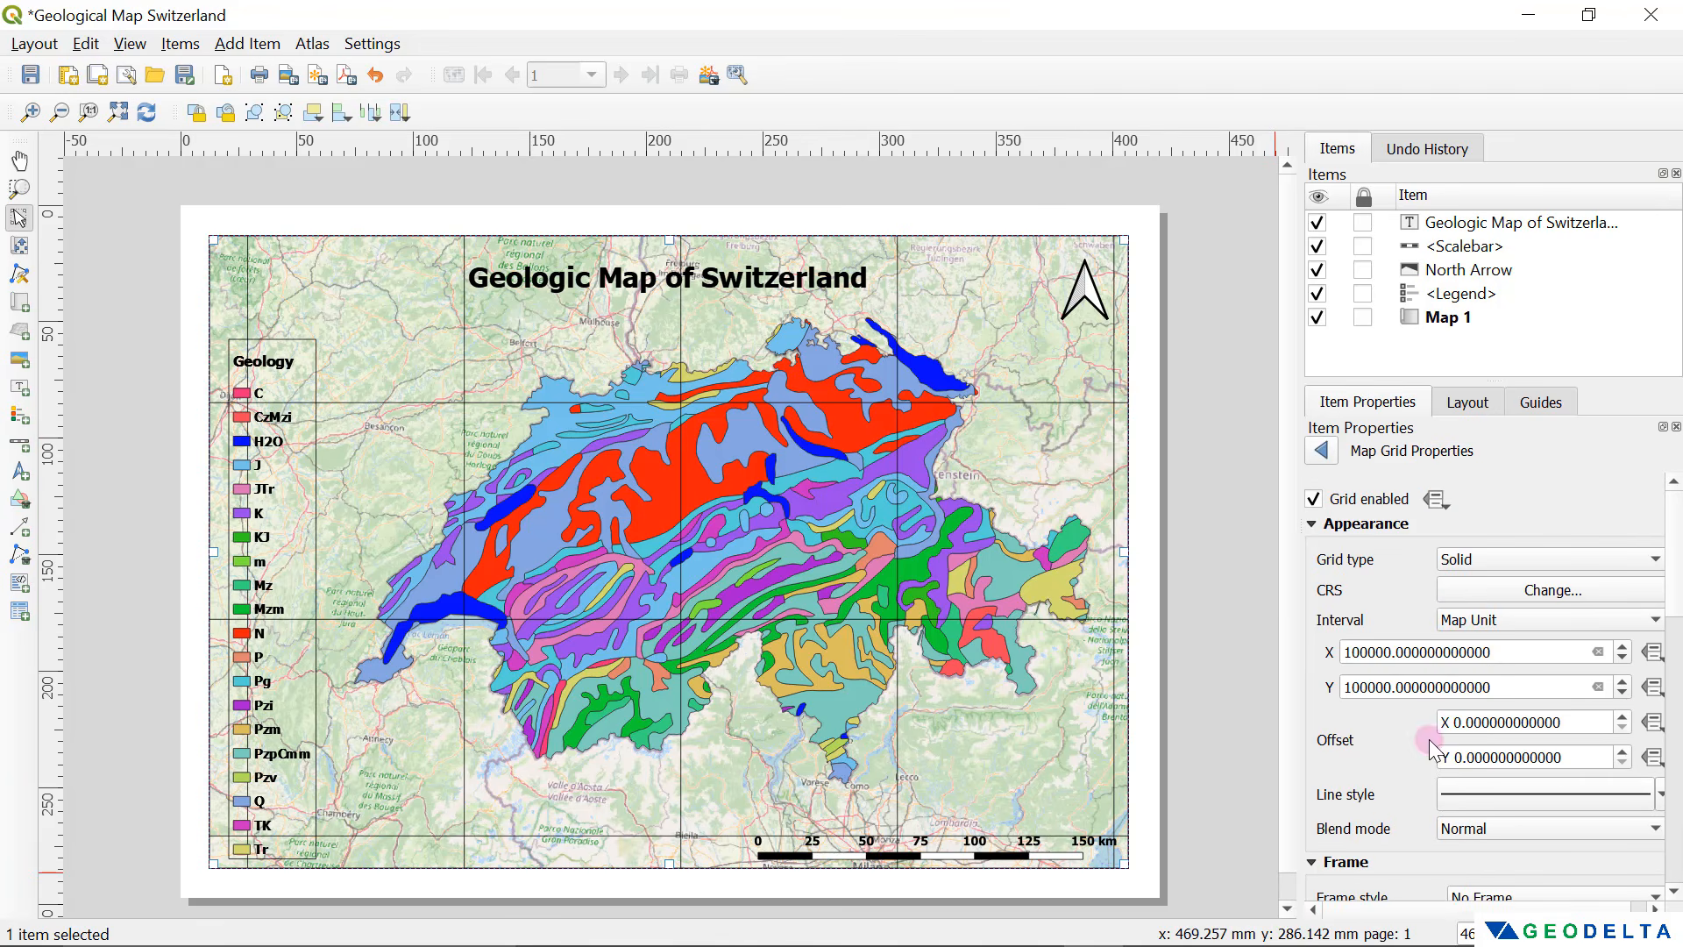
scroll(1677, 583, down, 1)
drag(1680, 583, 1650, 668)
scroll(1652, 676, down, 6)
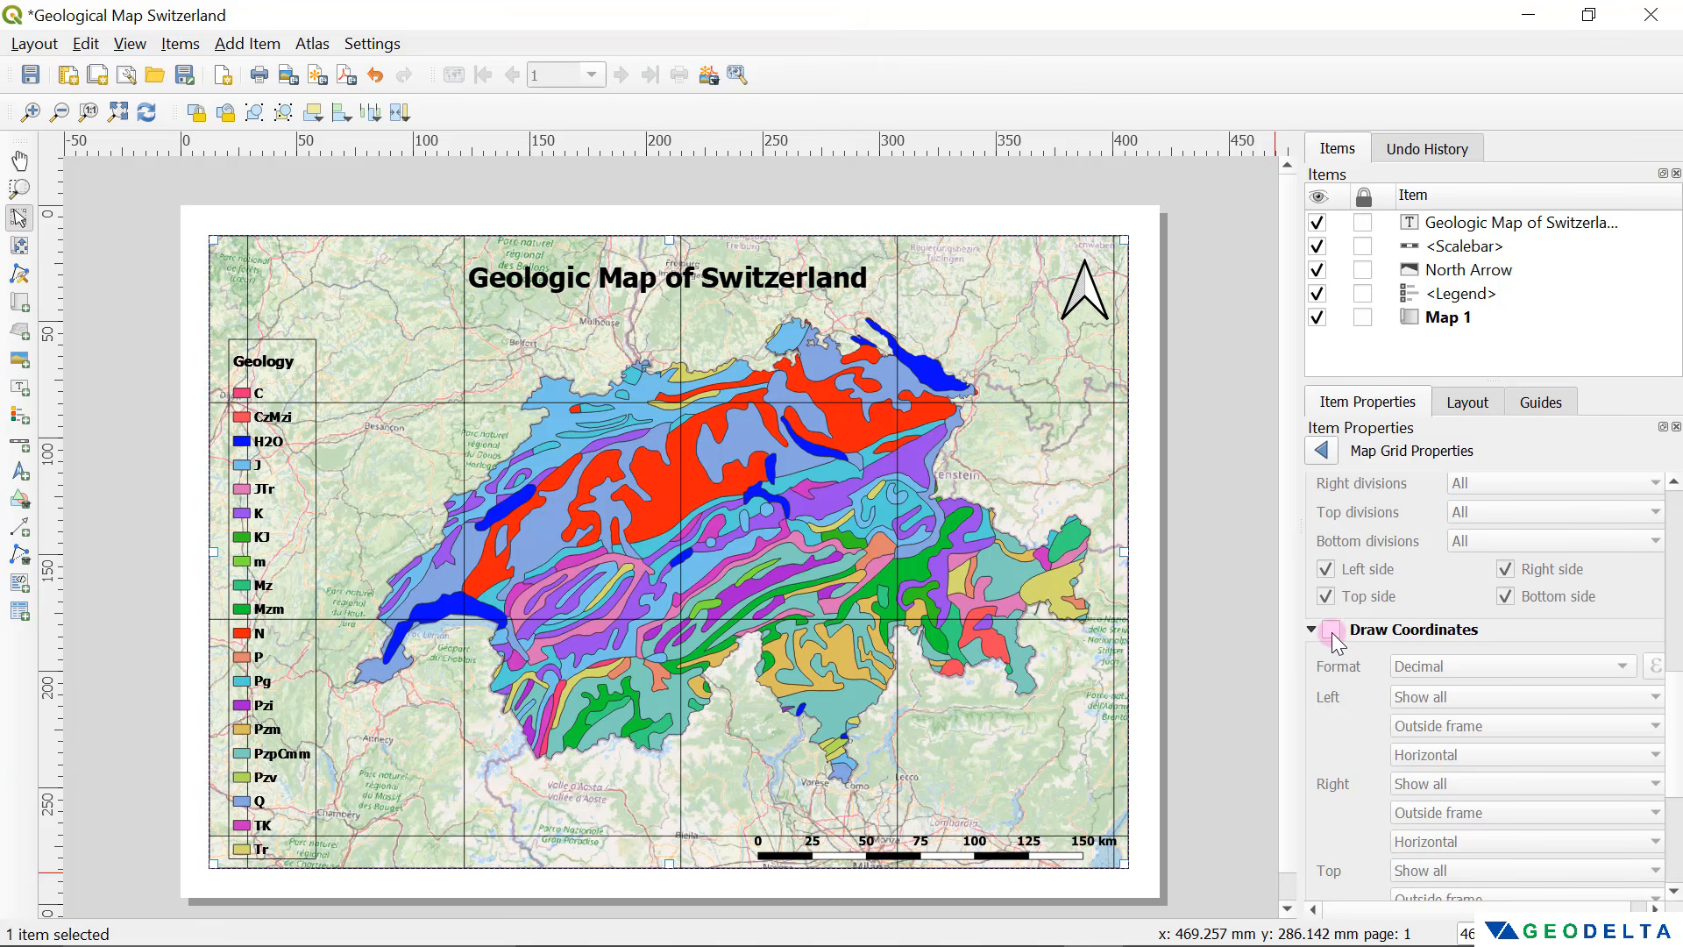
click(1332, 631)
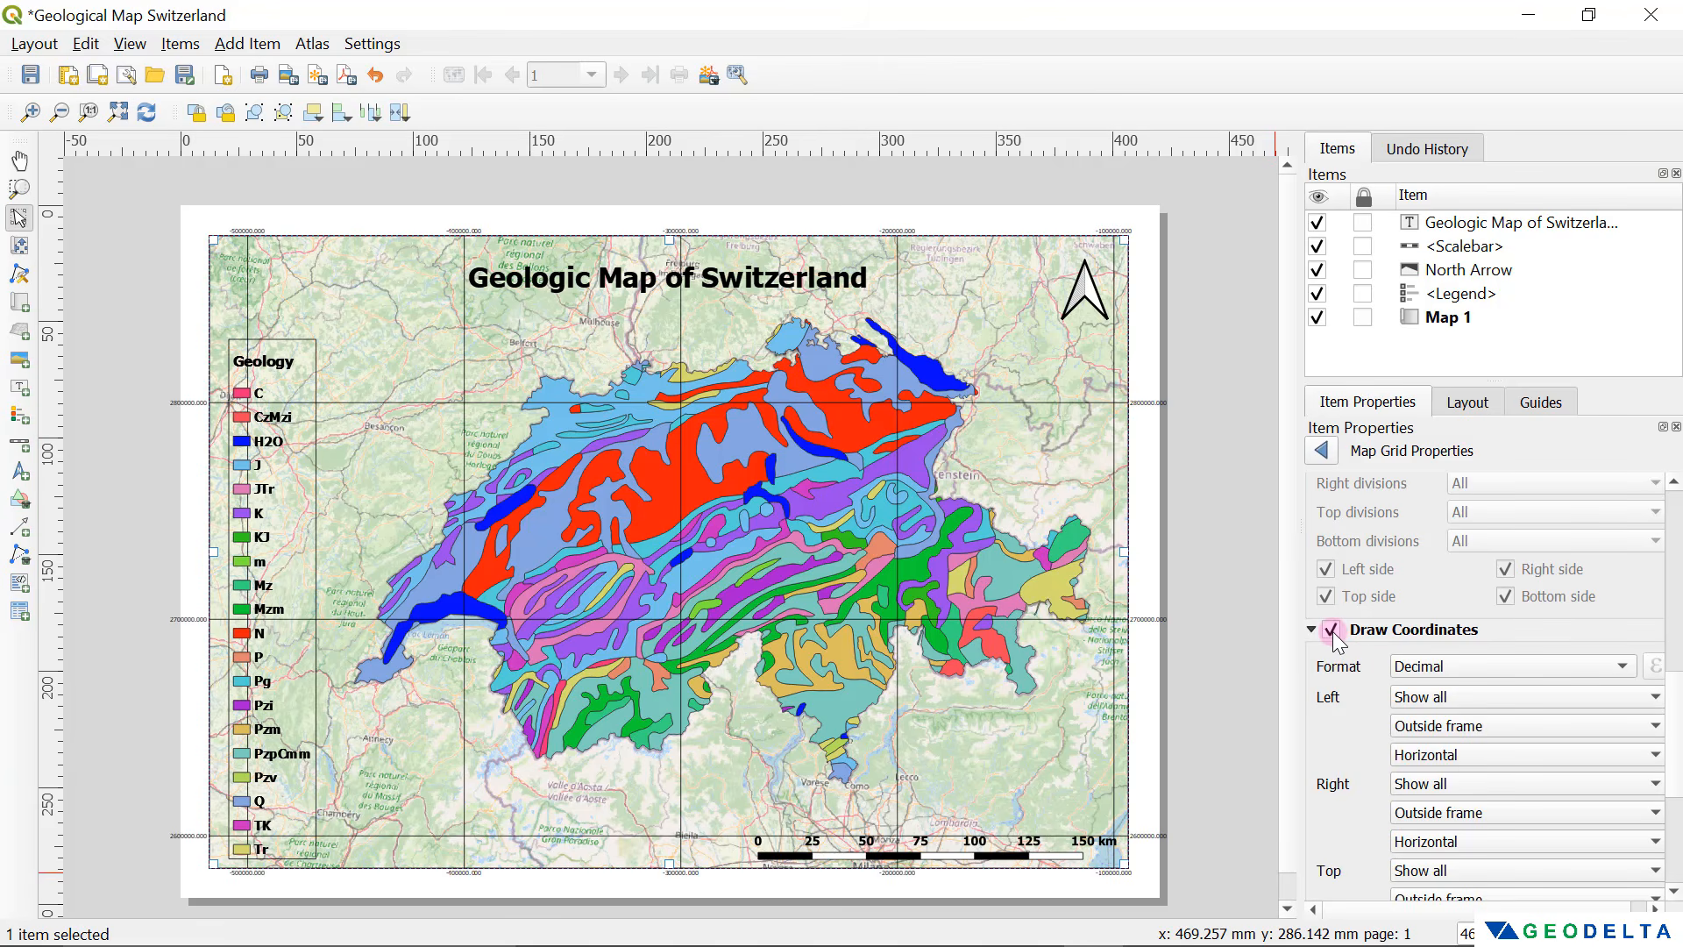
Step: Inspect the coordinate labels around the map frame and set the grid's coordinate precision to 0
scroll(912, 206, up, 3)
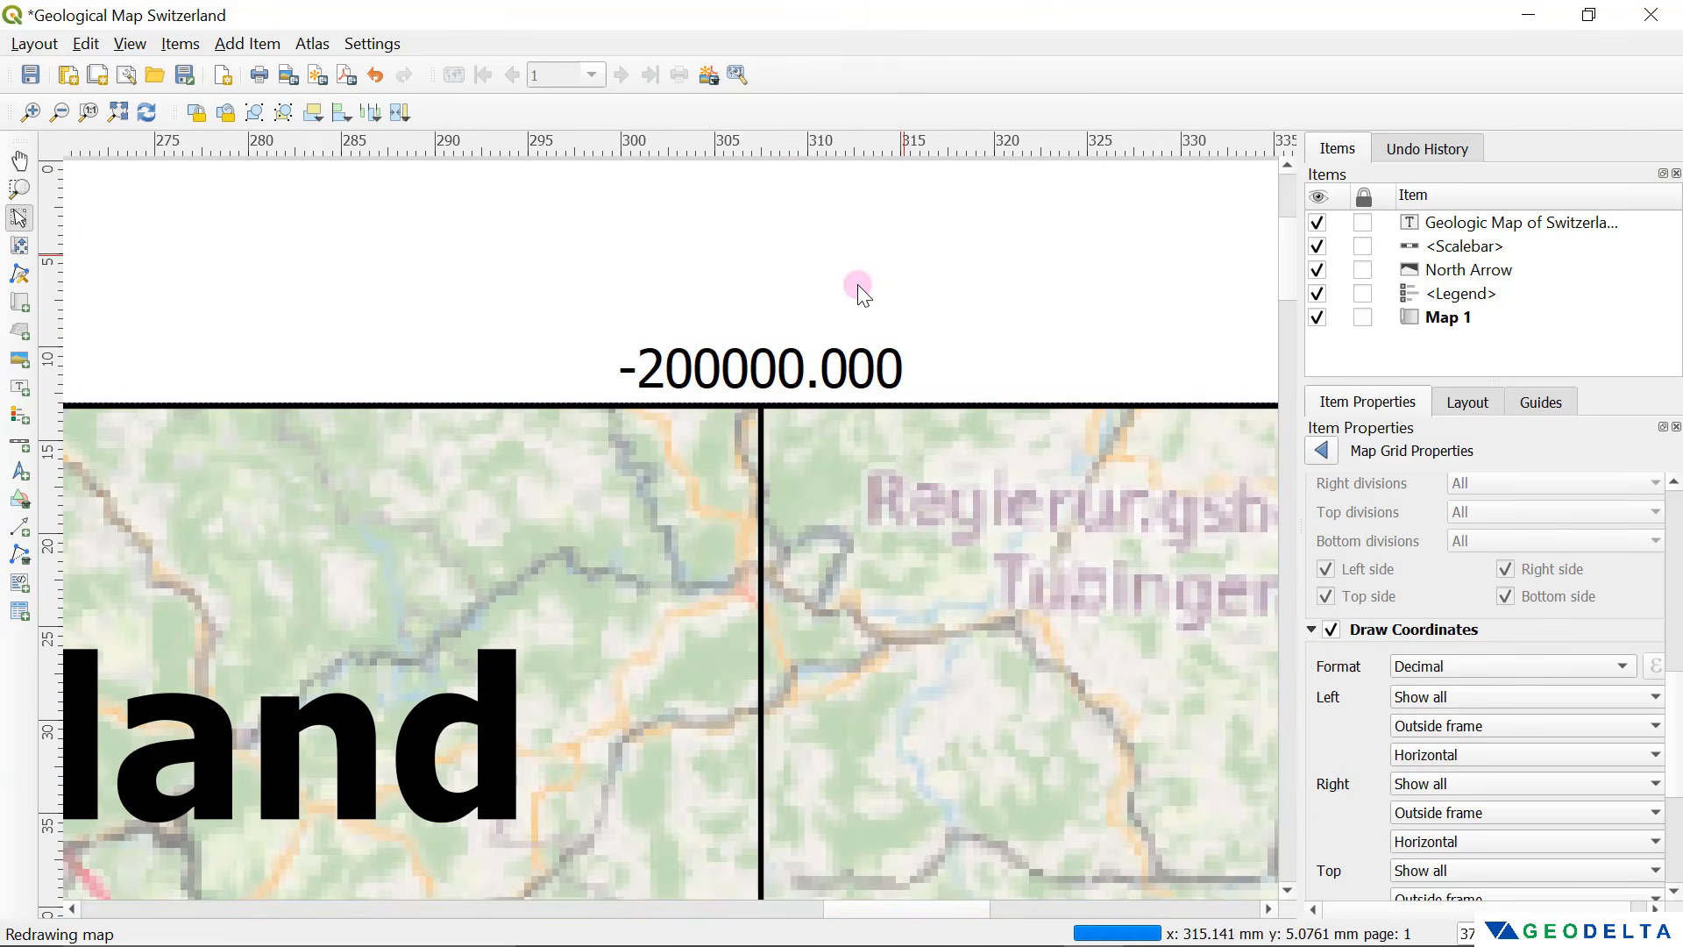
scroll(721, 374, down, 2)
scroll(350, 312, down, 2)
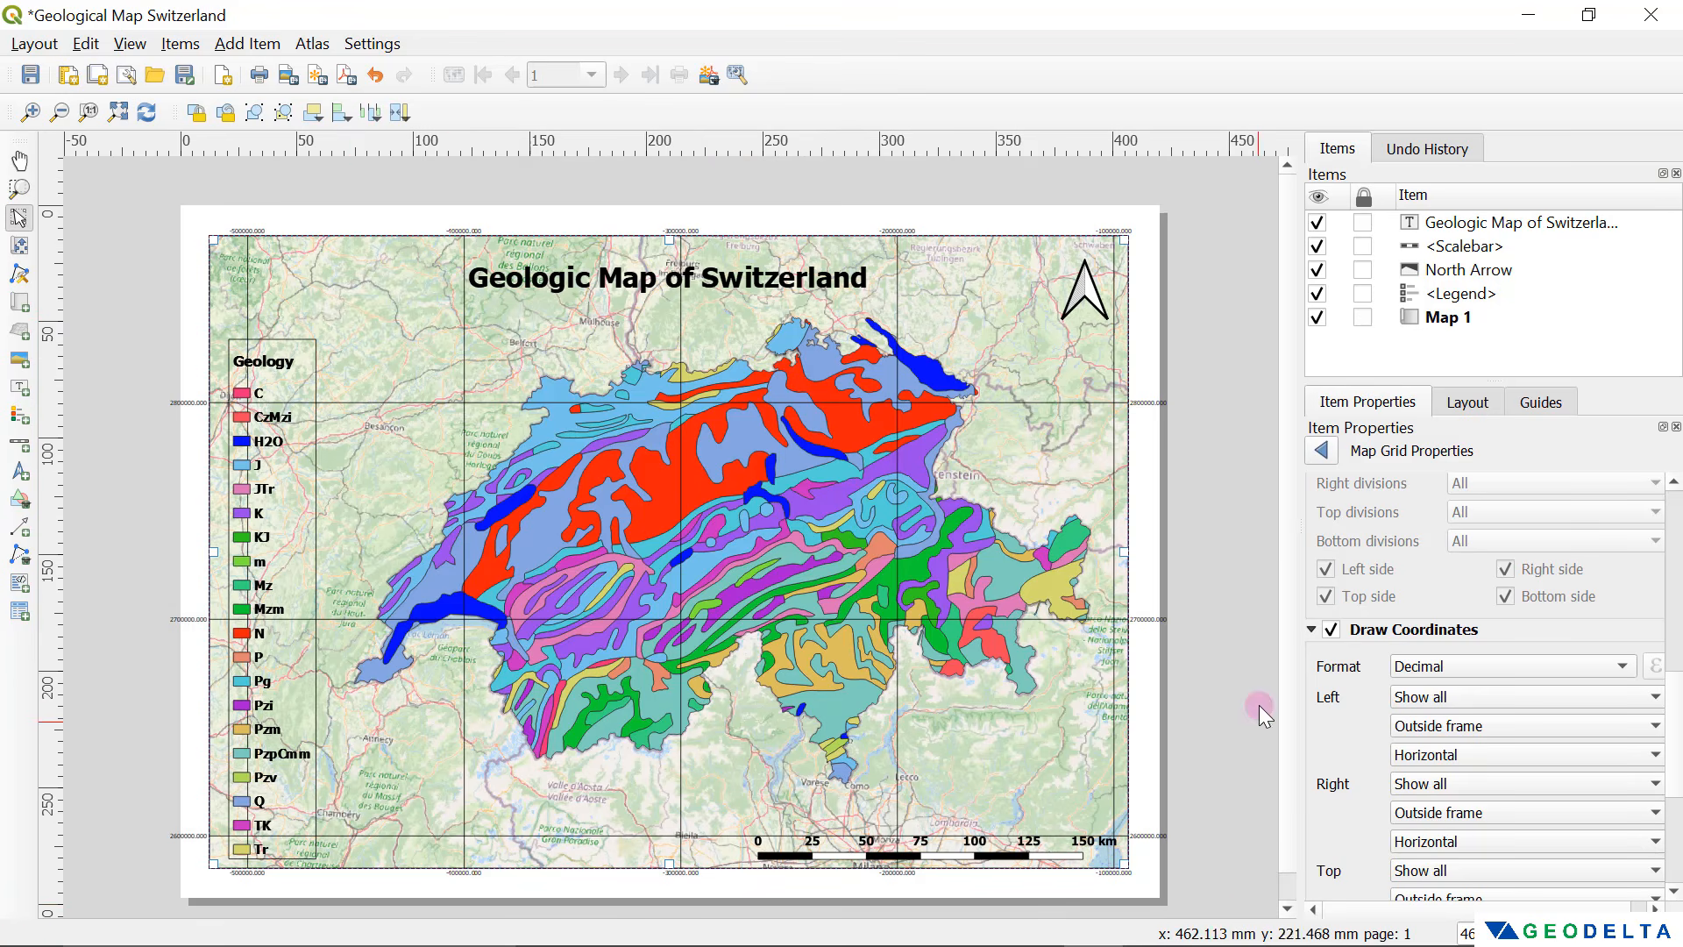
scroll(1116, 207, up, 4)
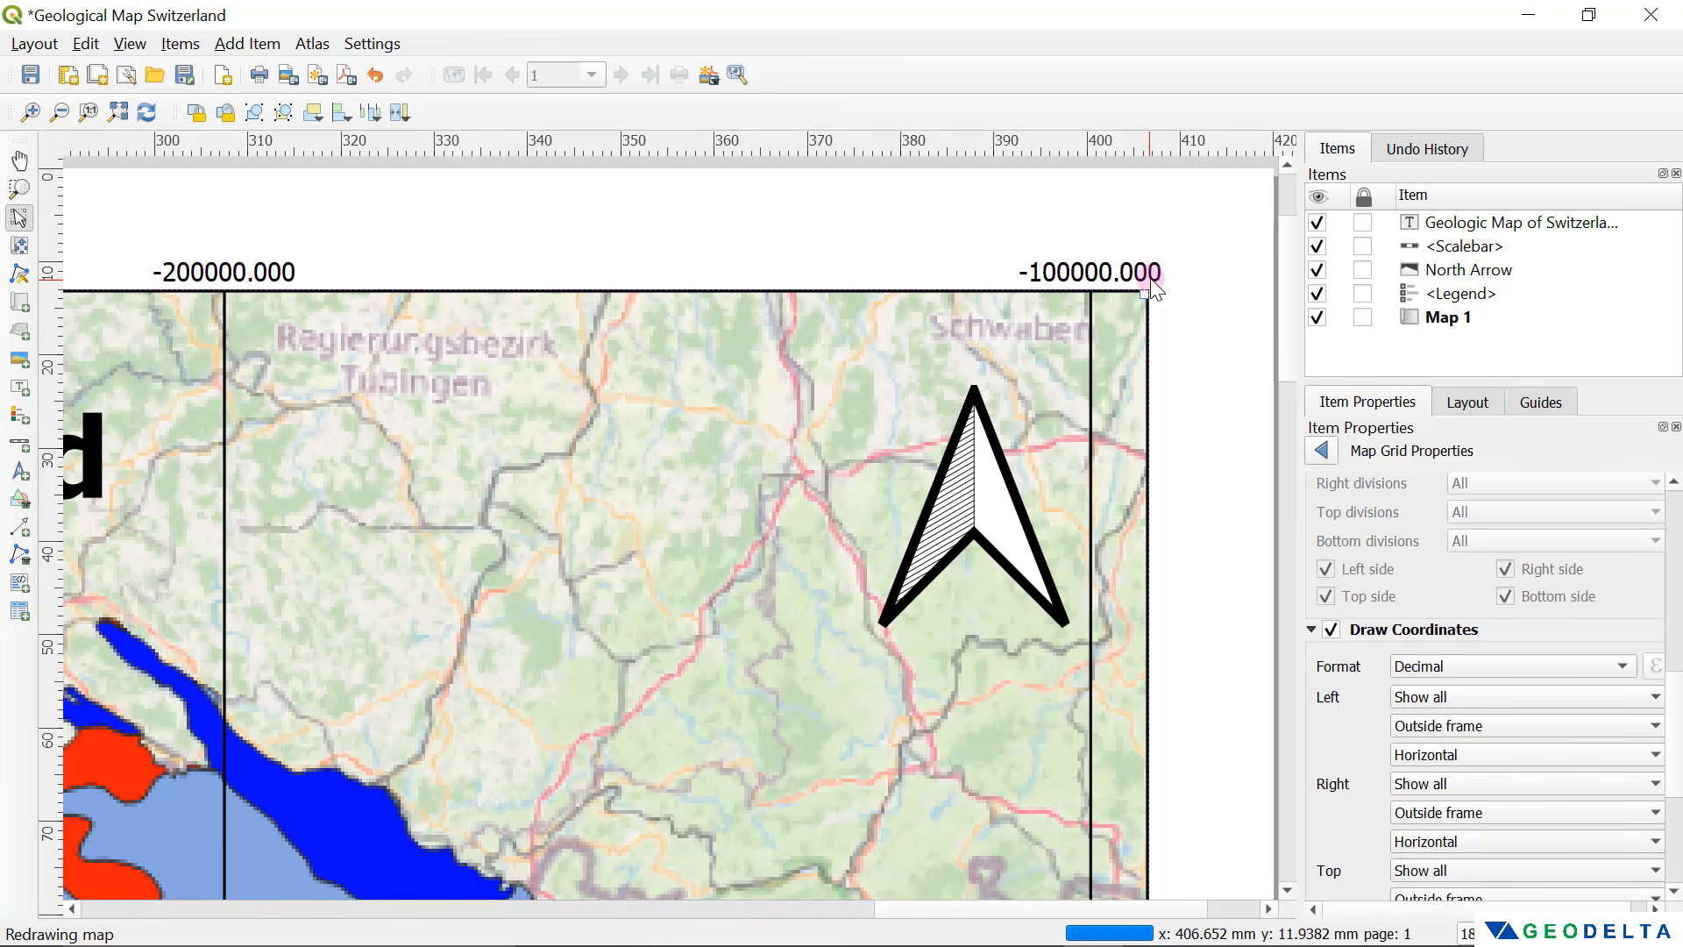
scroll(1136, 275, down, 2)
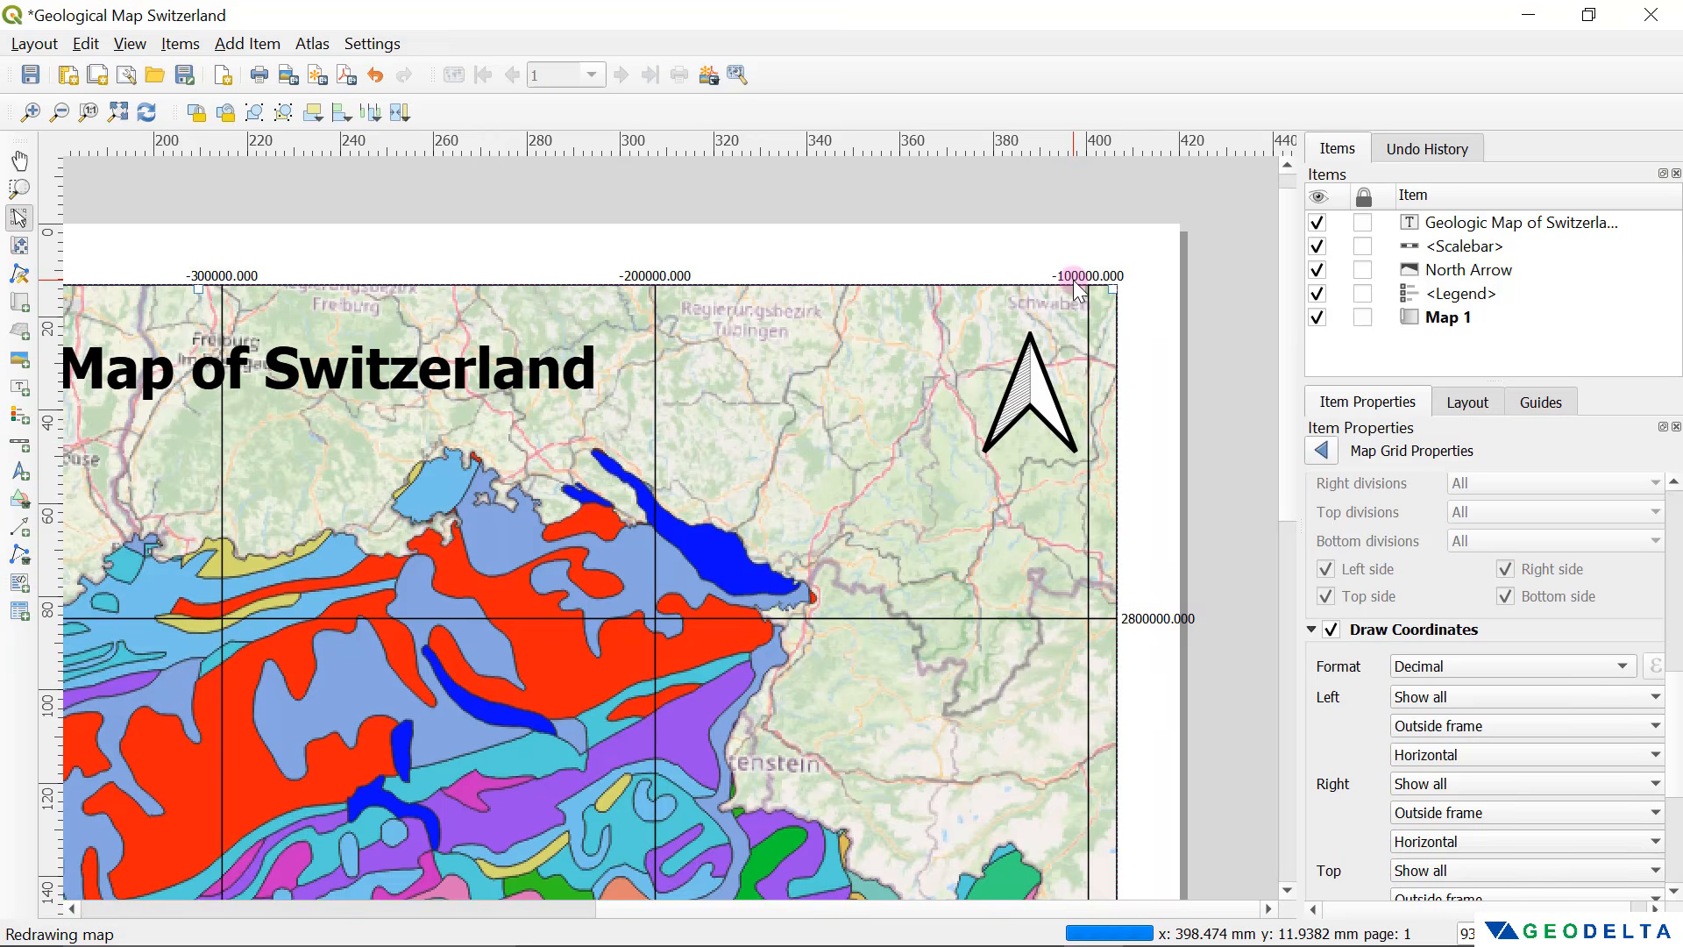
scroll(1122, 279, up, 2)
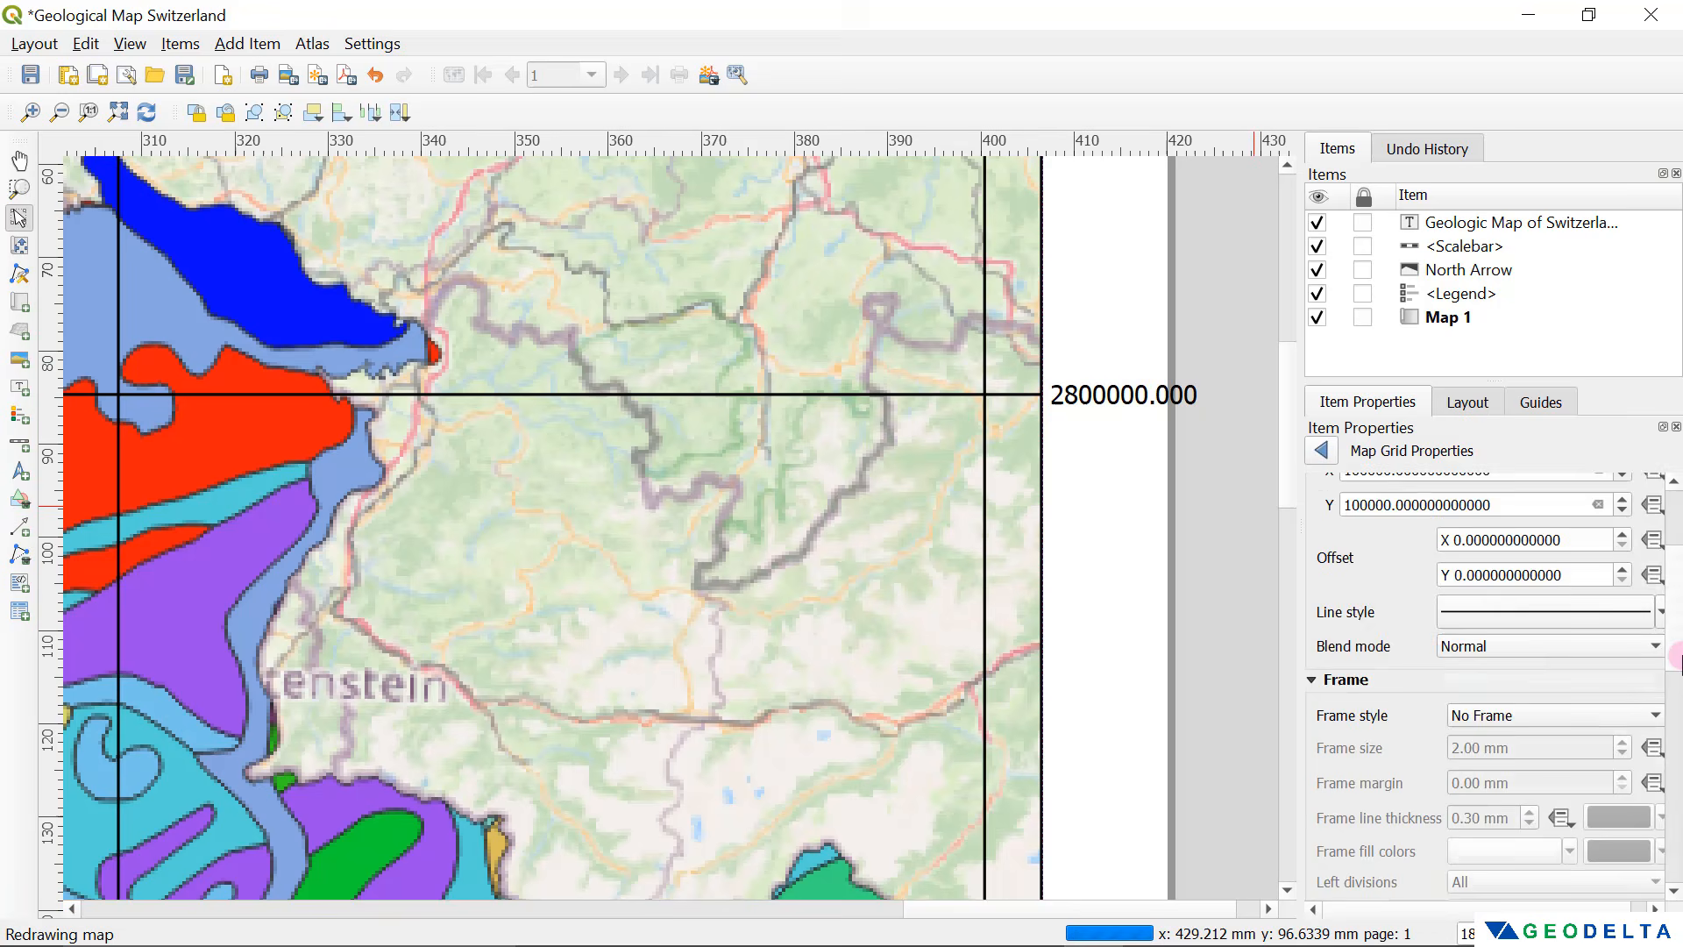
drag(1677, 634, 1676, 854)
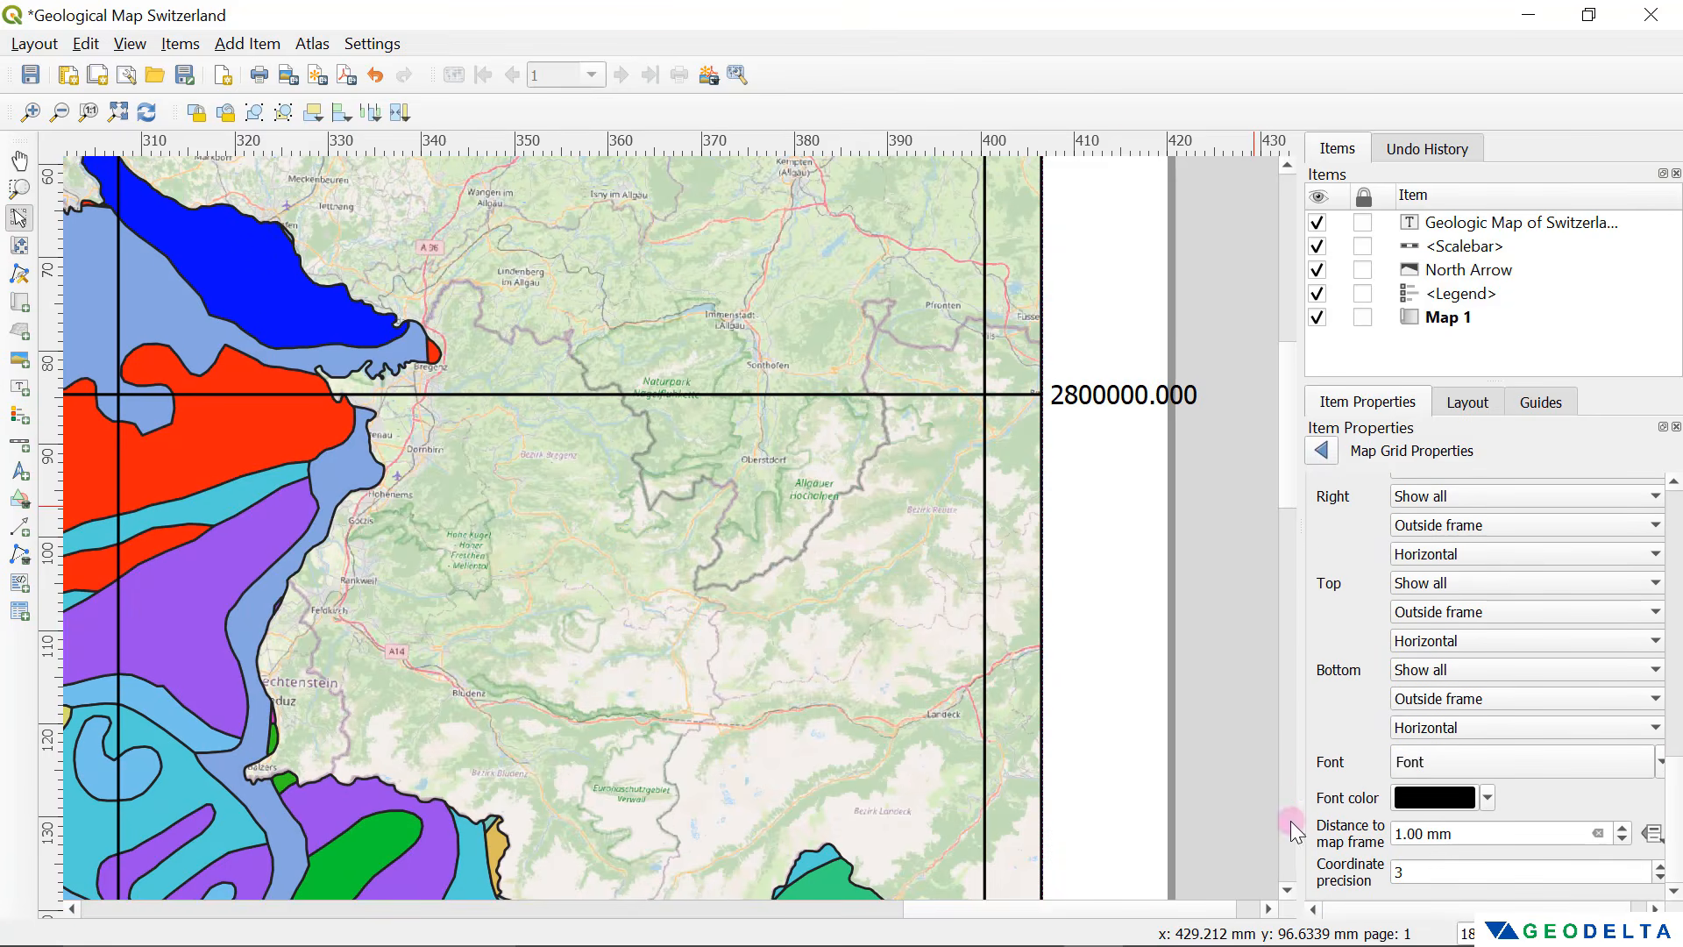
drag(1438, 875, 1320, 870)
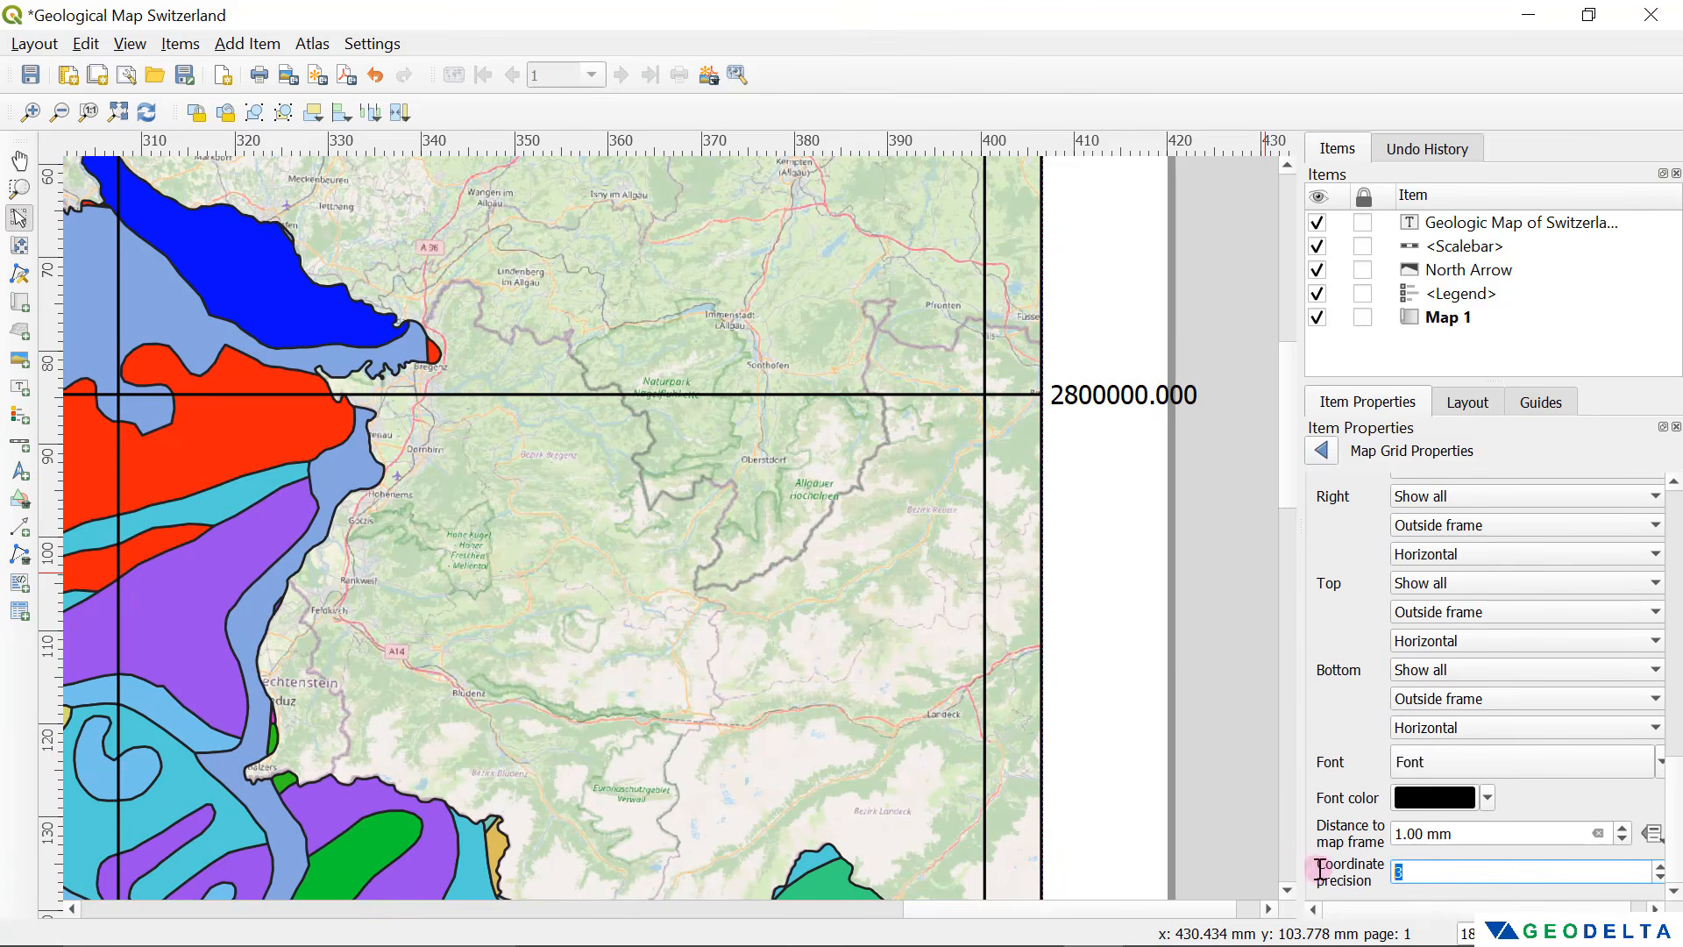
text(0)
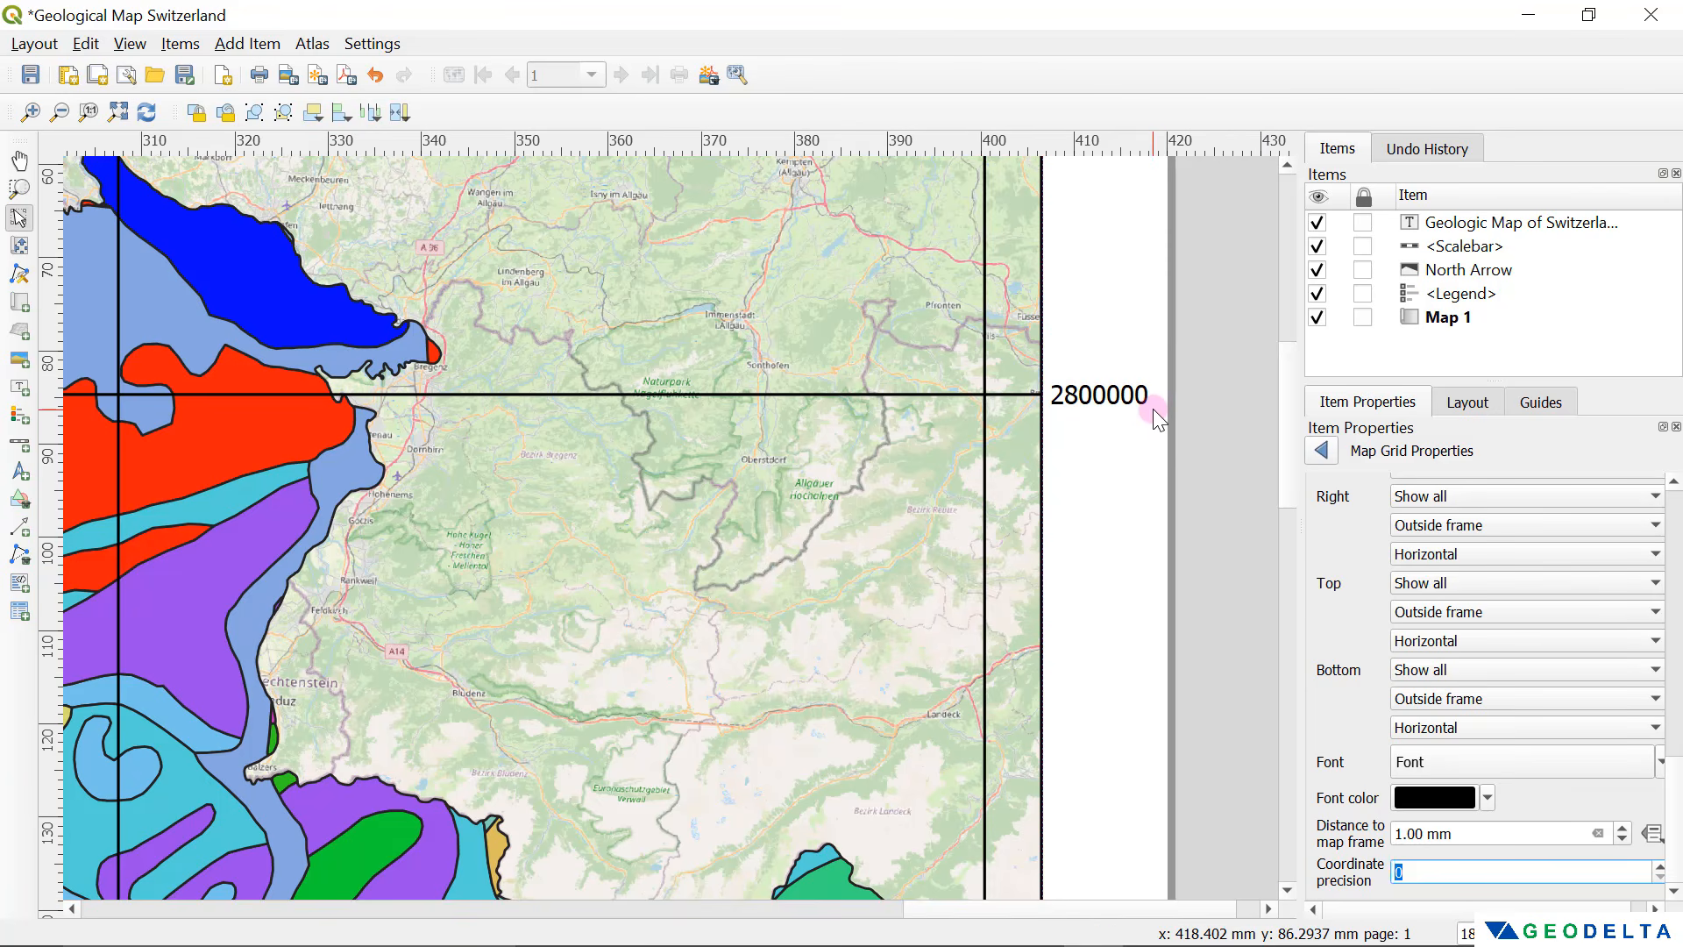
scroll(1153, 408, down, 2)
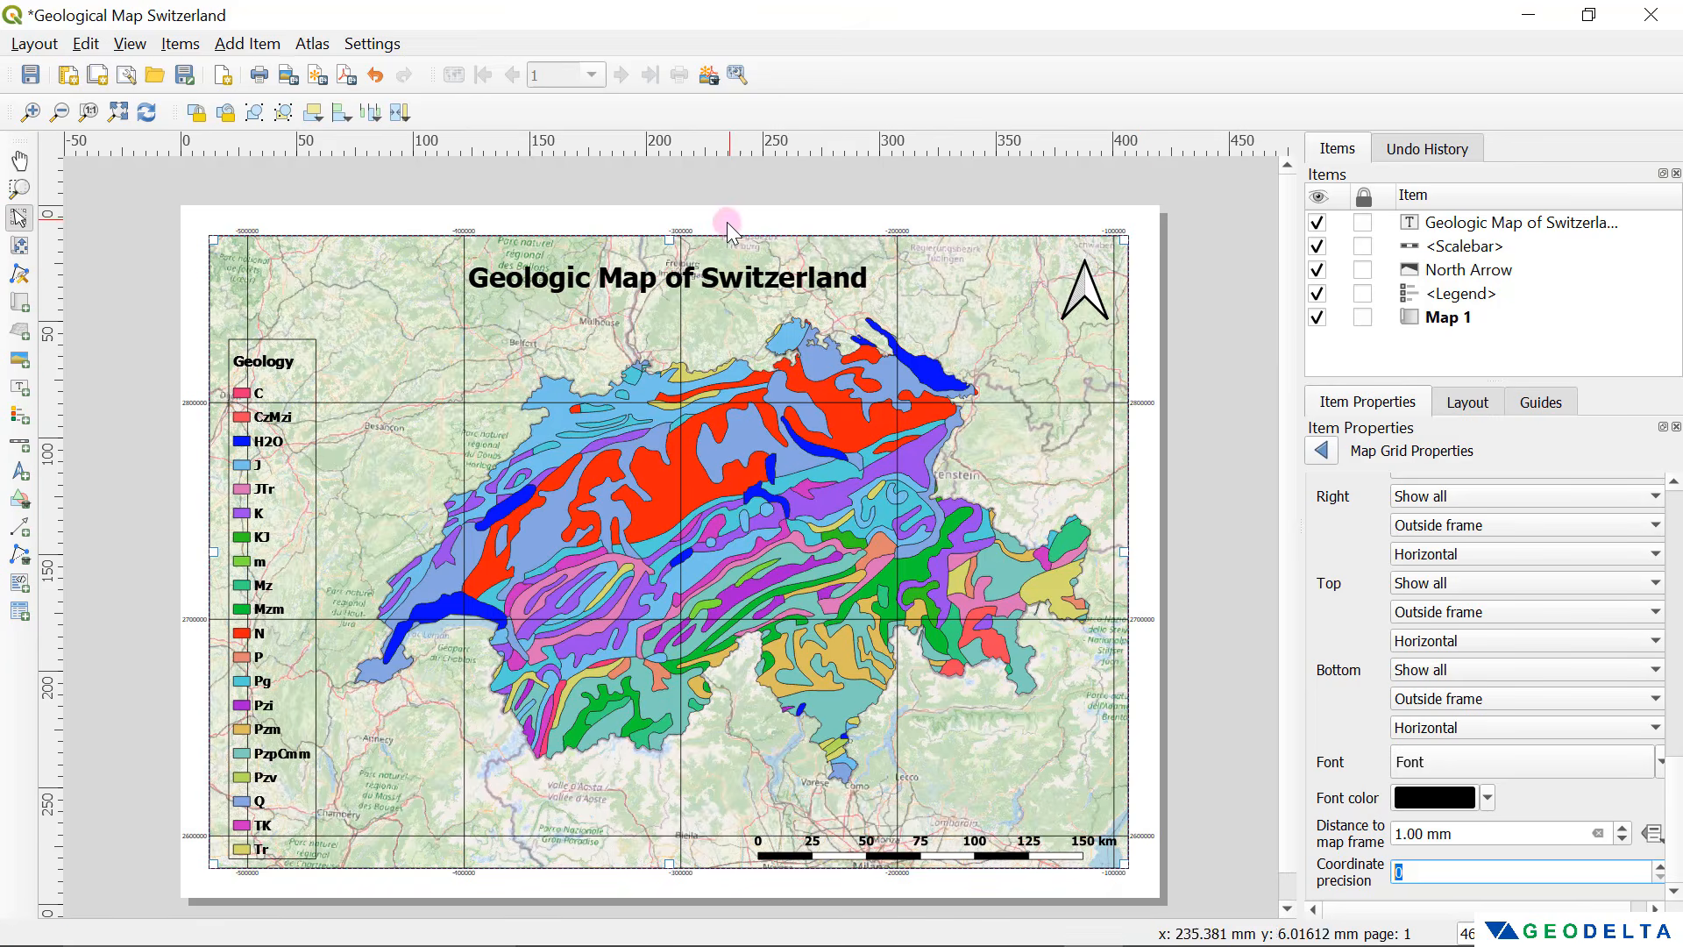
scroll(681, 239, up, 3)
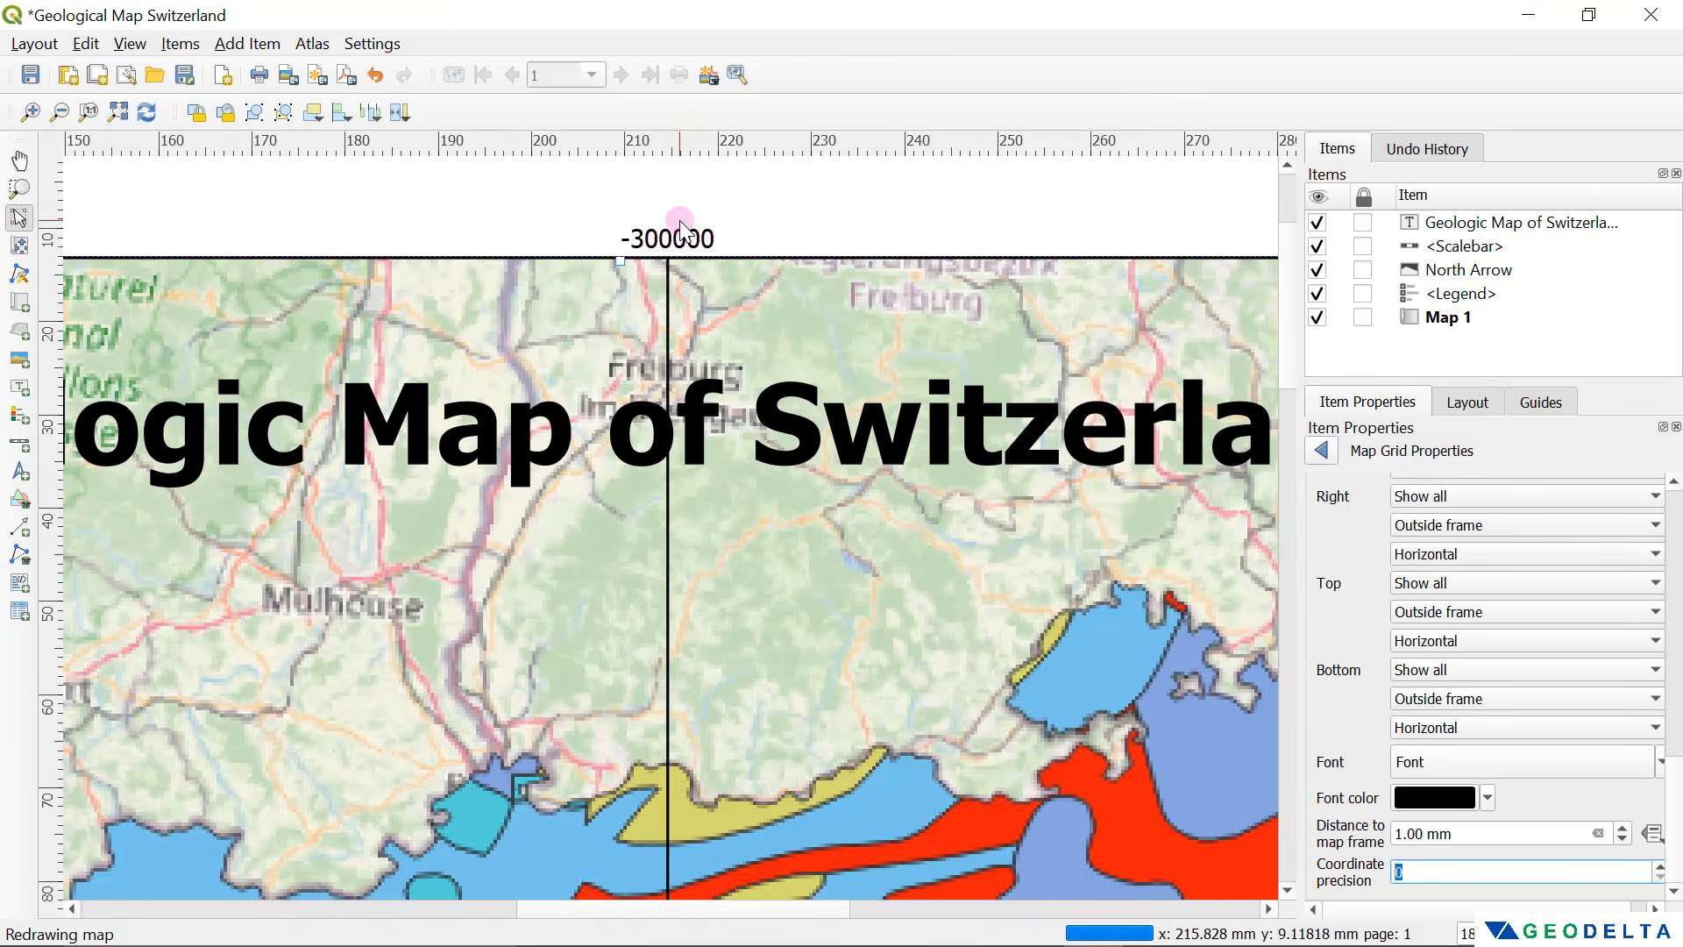
scroll(685, 246, down, 3)
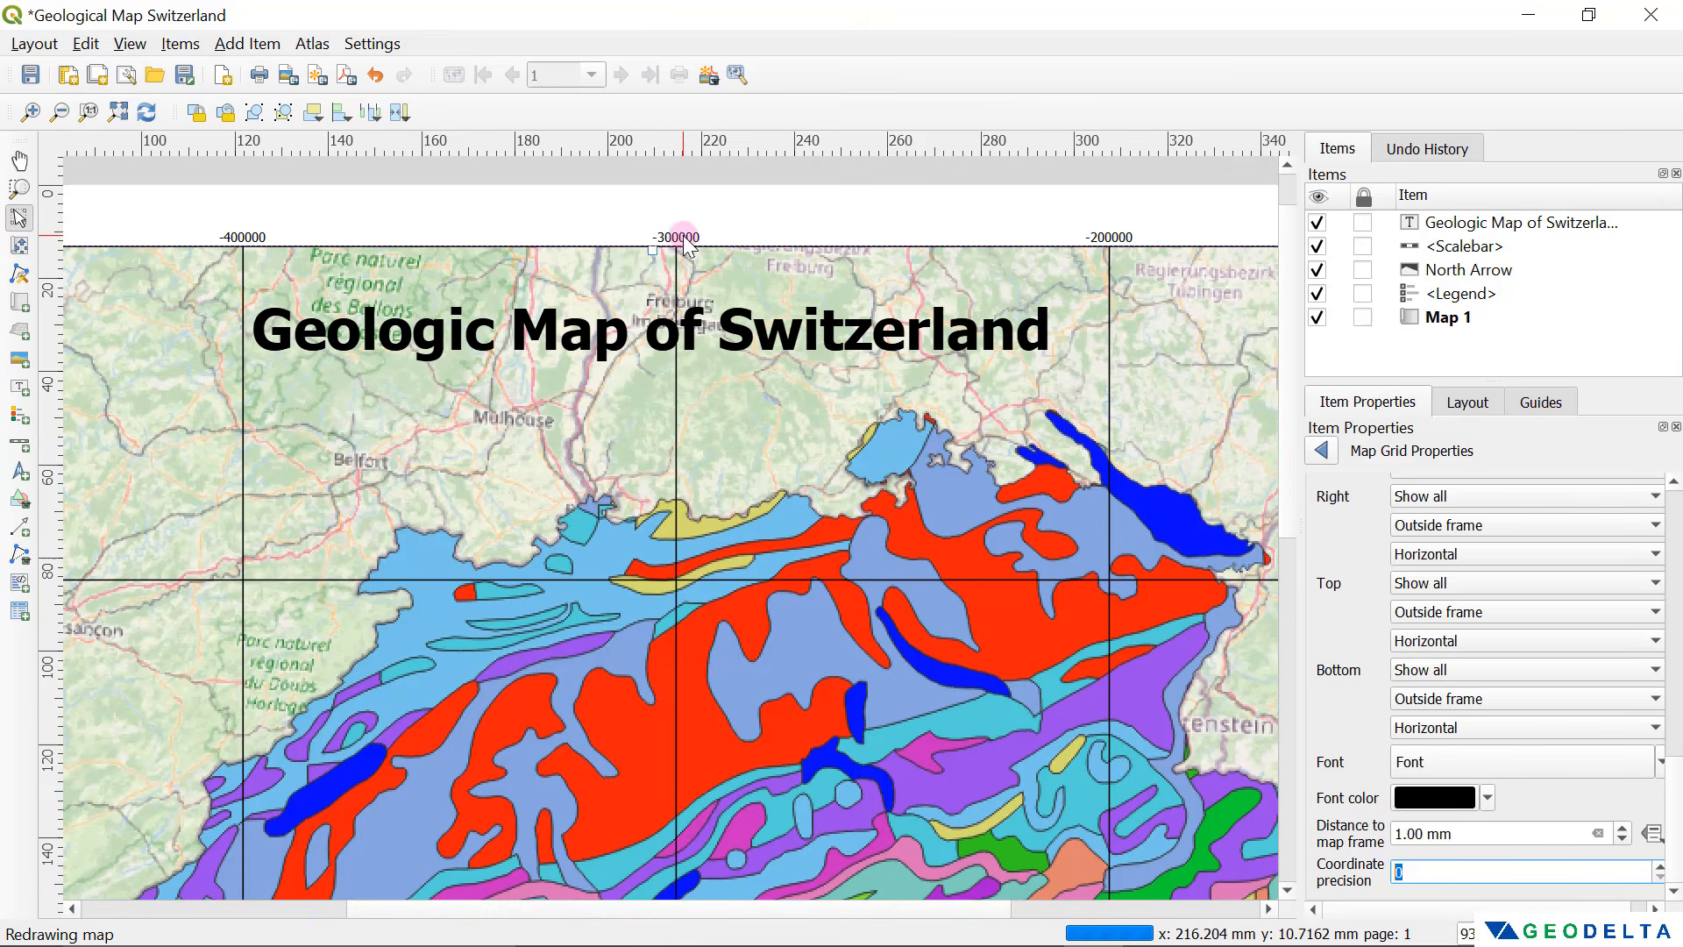
Step: Format the grid coordinate labels in bold at size 12, and check them on the whole page
drag(1677, 778, 1504, 684)
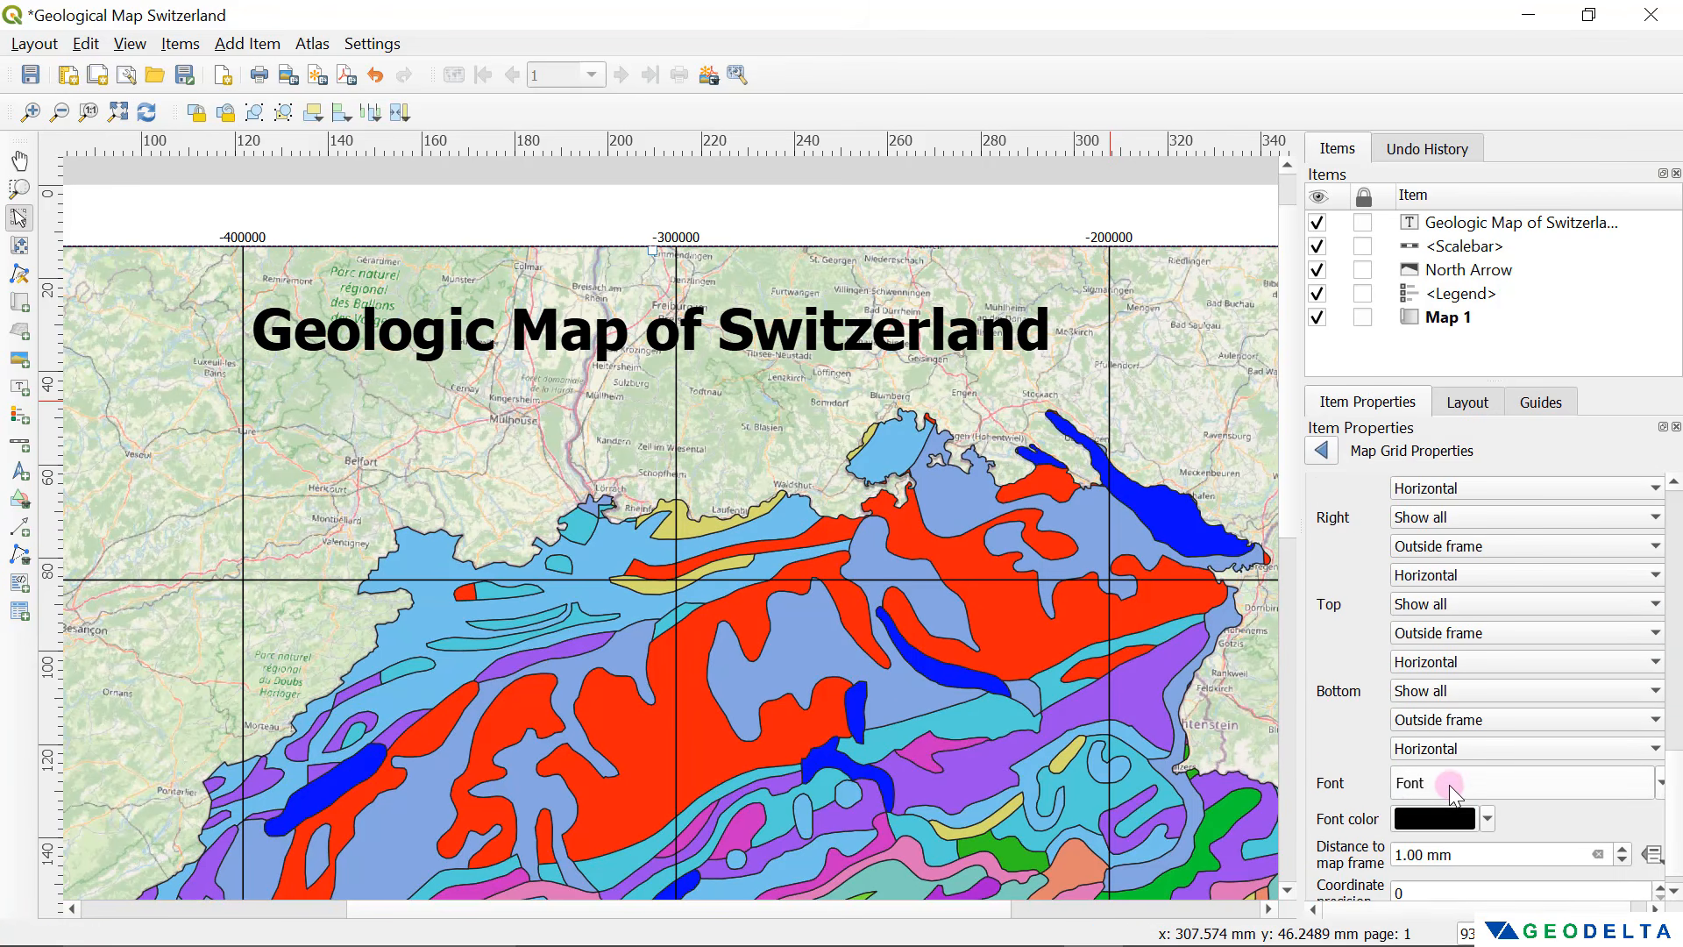
click(1449, 782)
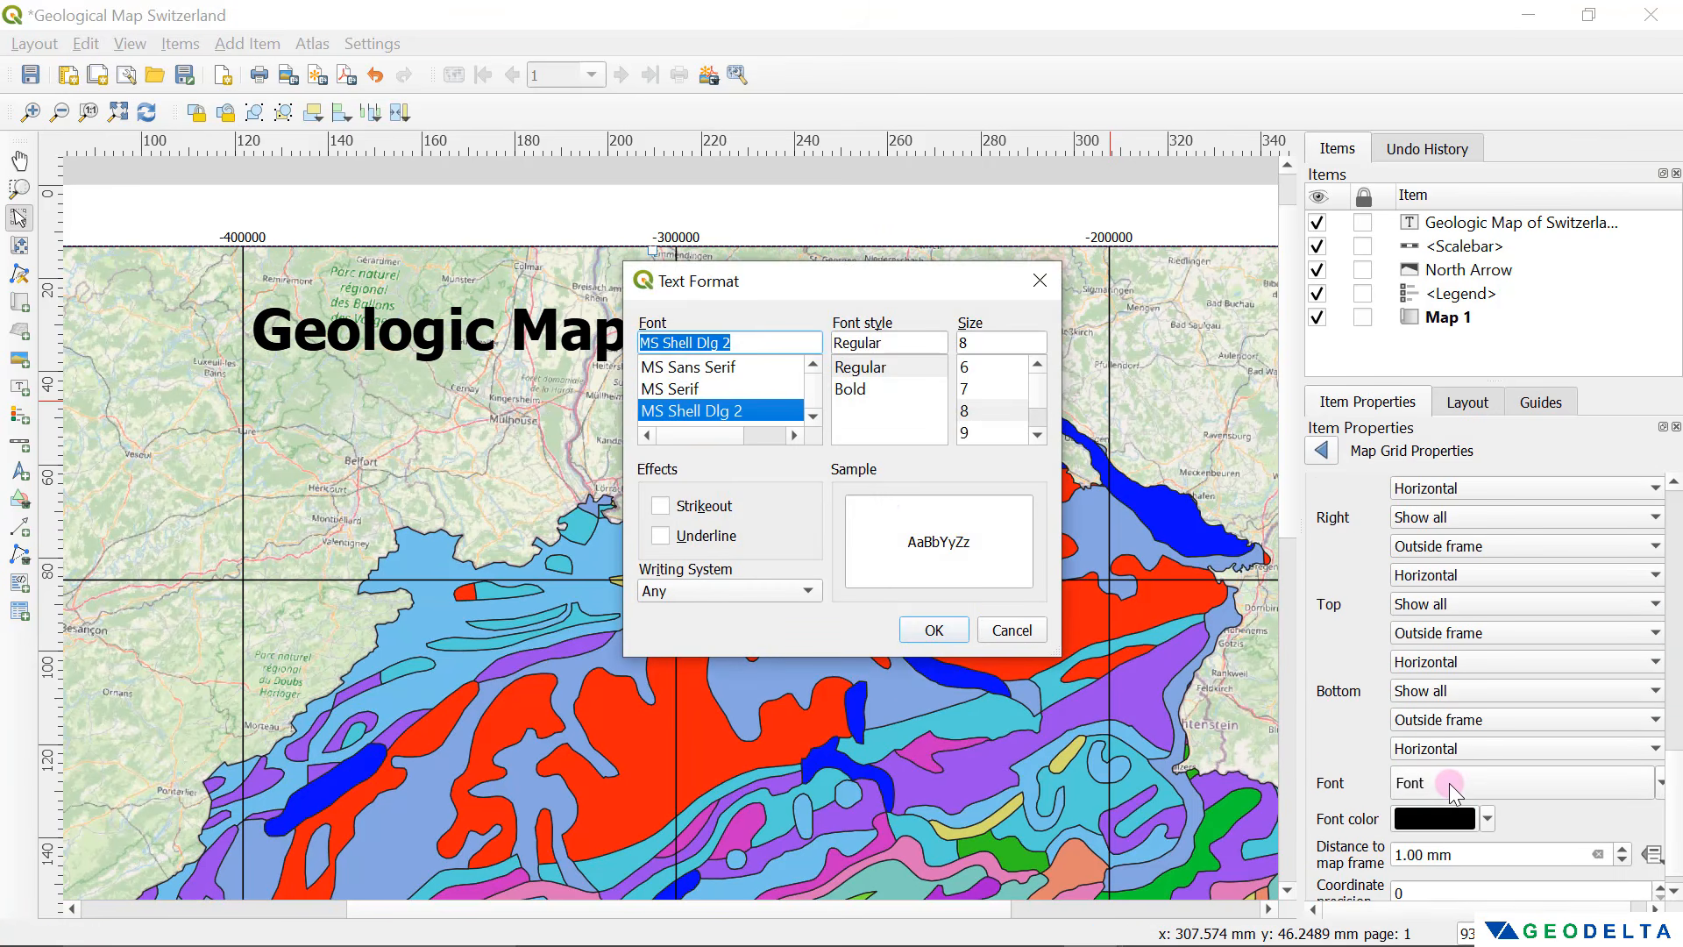
click(850, 391)
click(1037, 435)
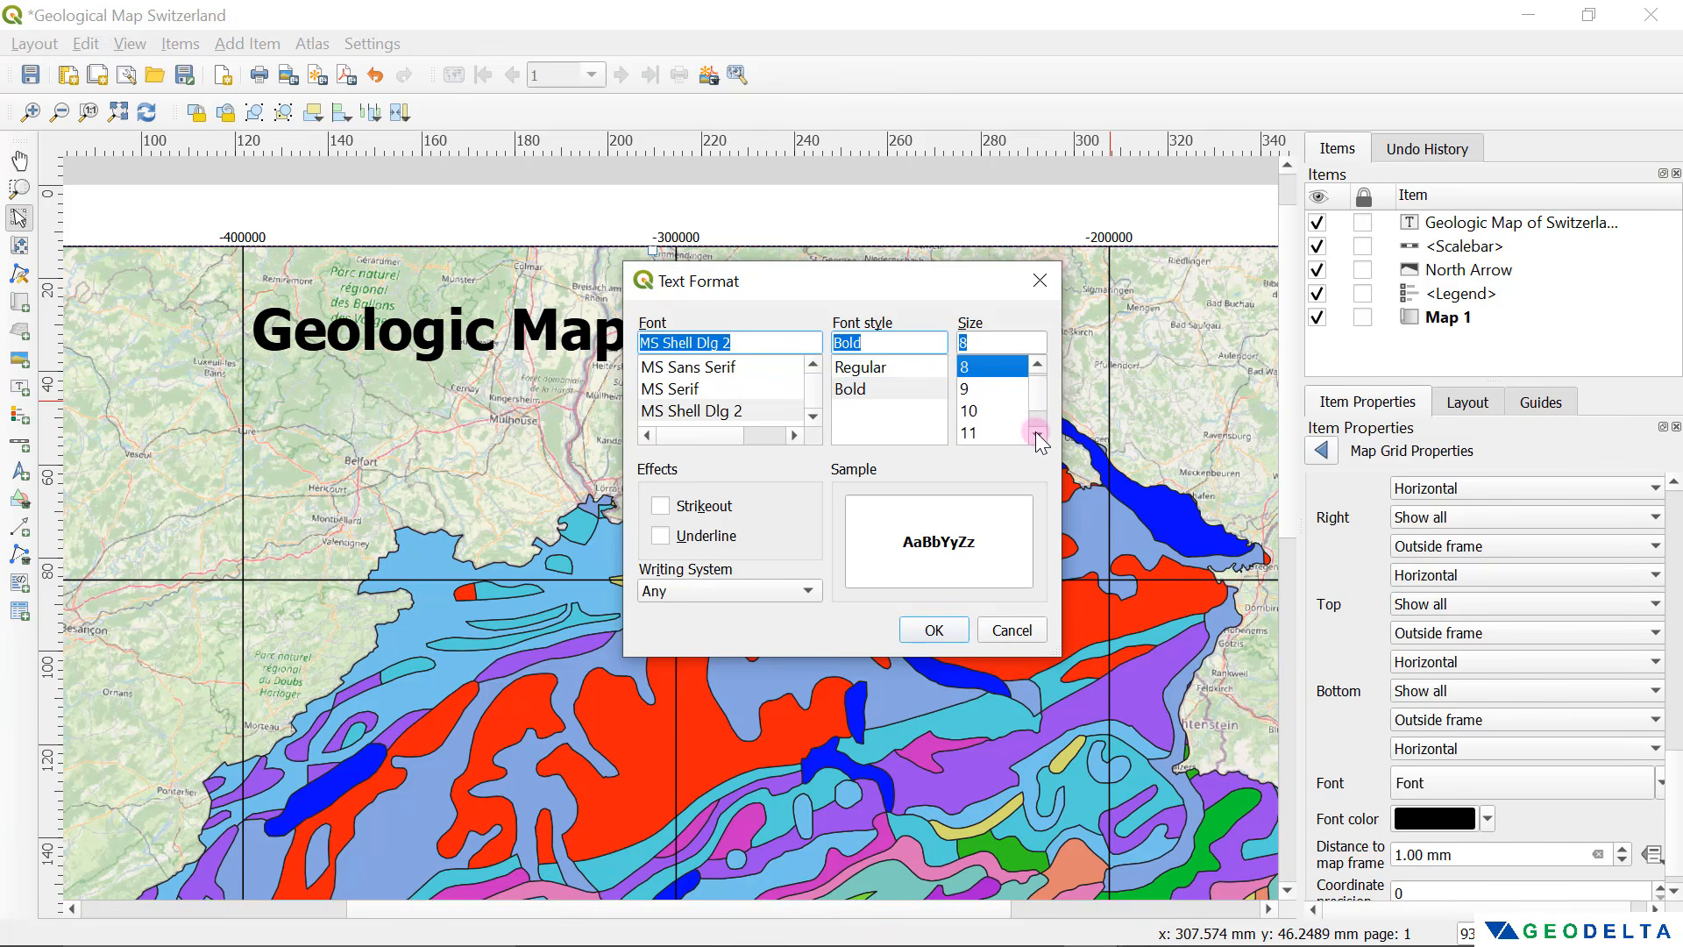
click(1037, 435)
click(976, 435)
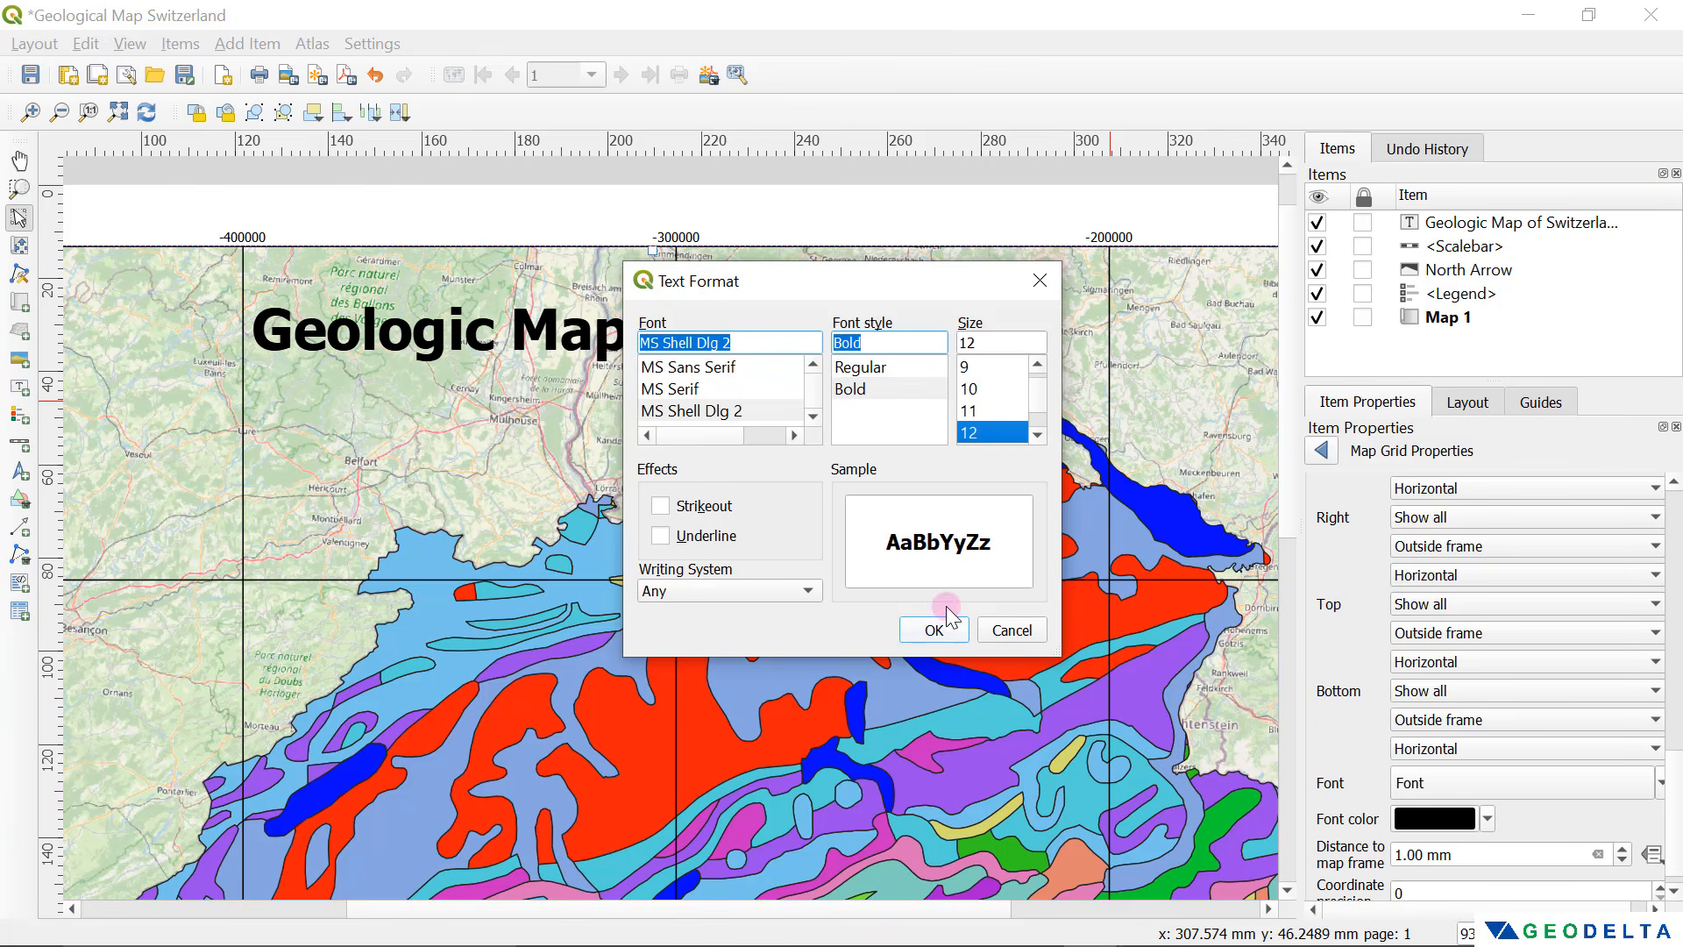
click(964, 631)
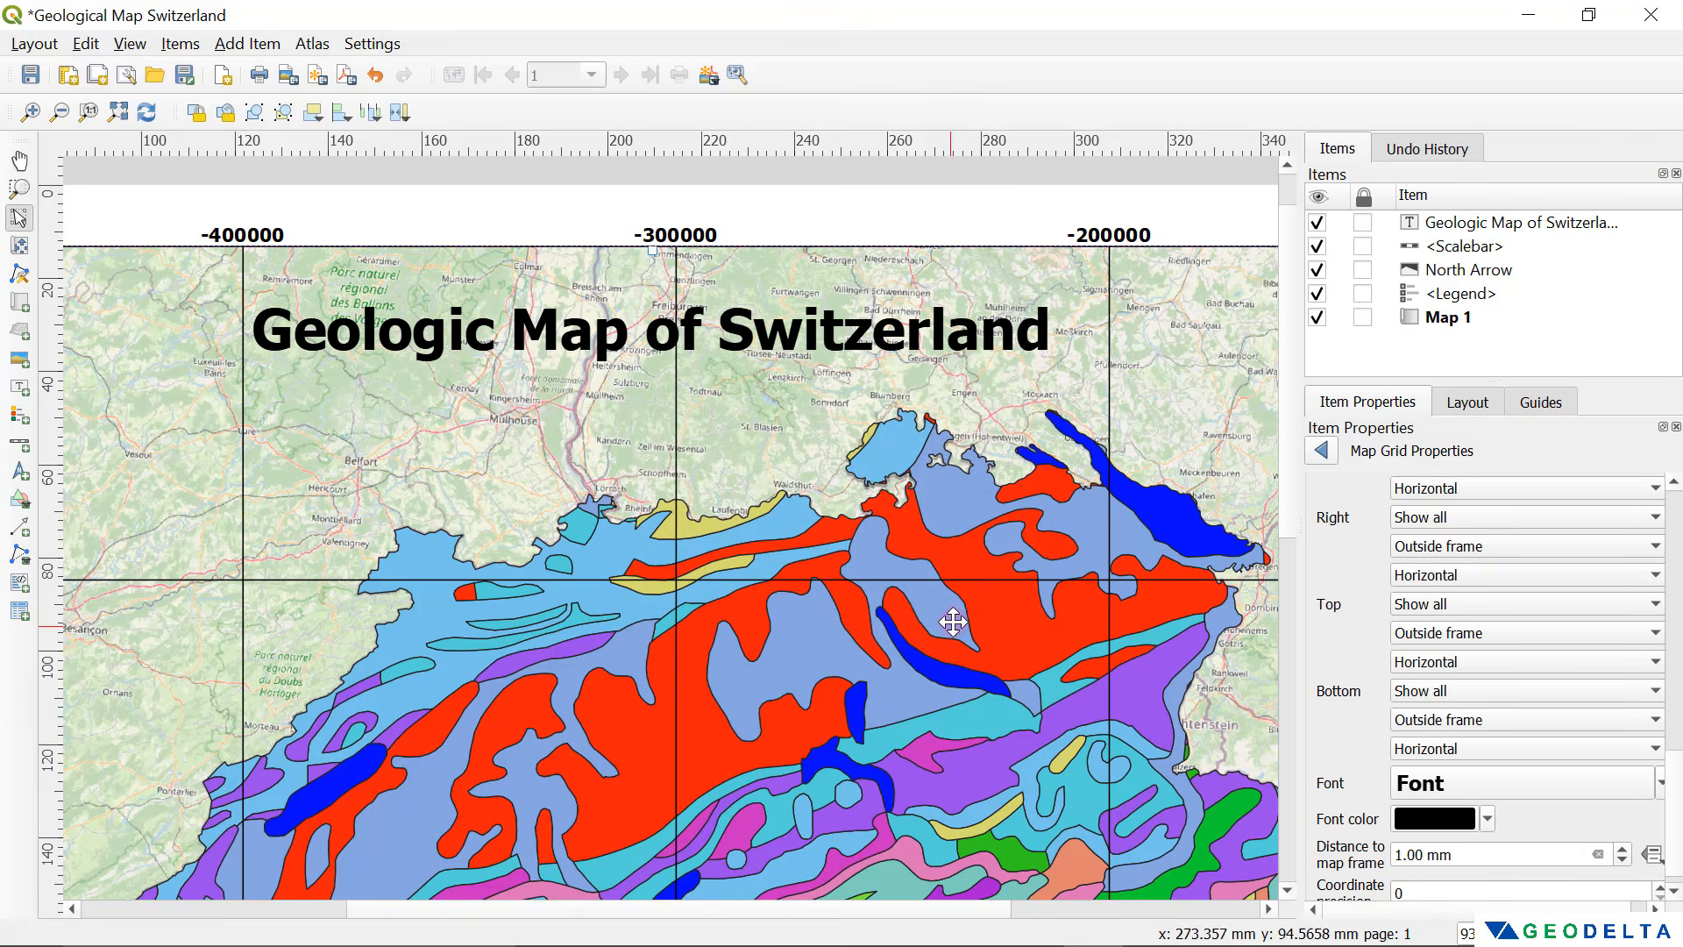
key(ctrl+0)
key(ctrl+plus)
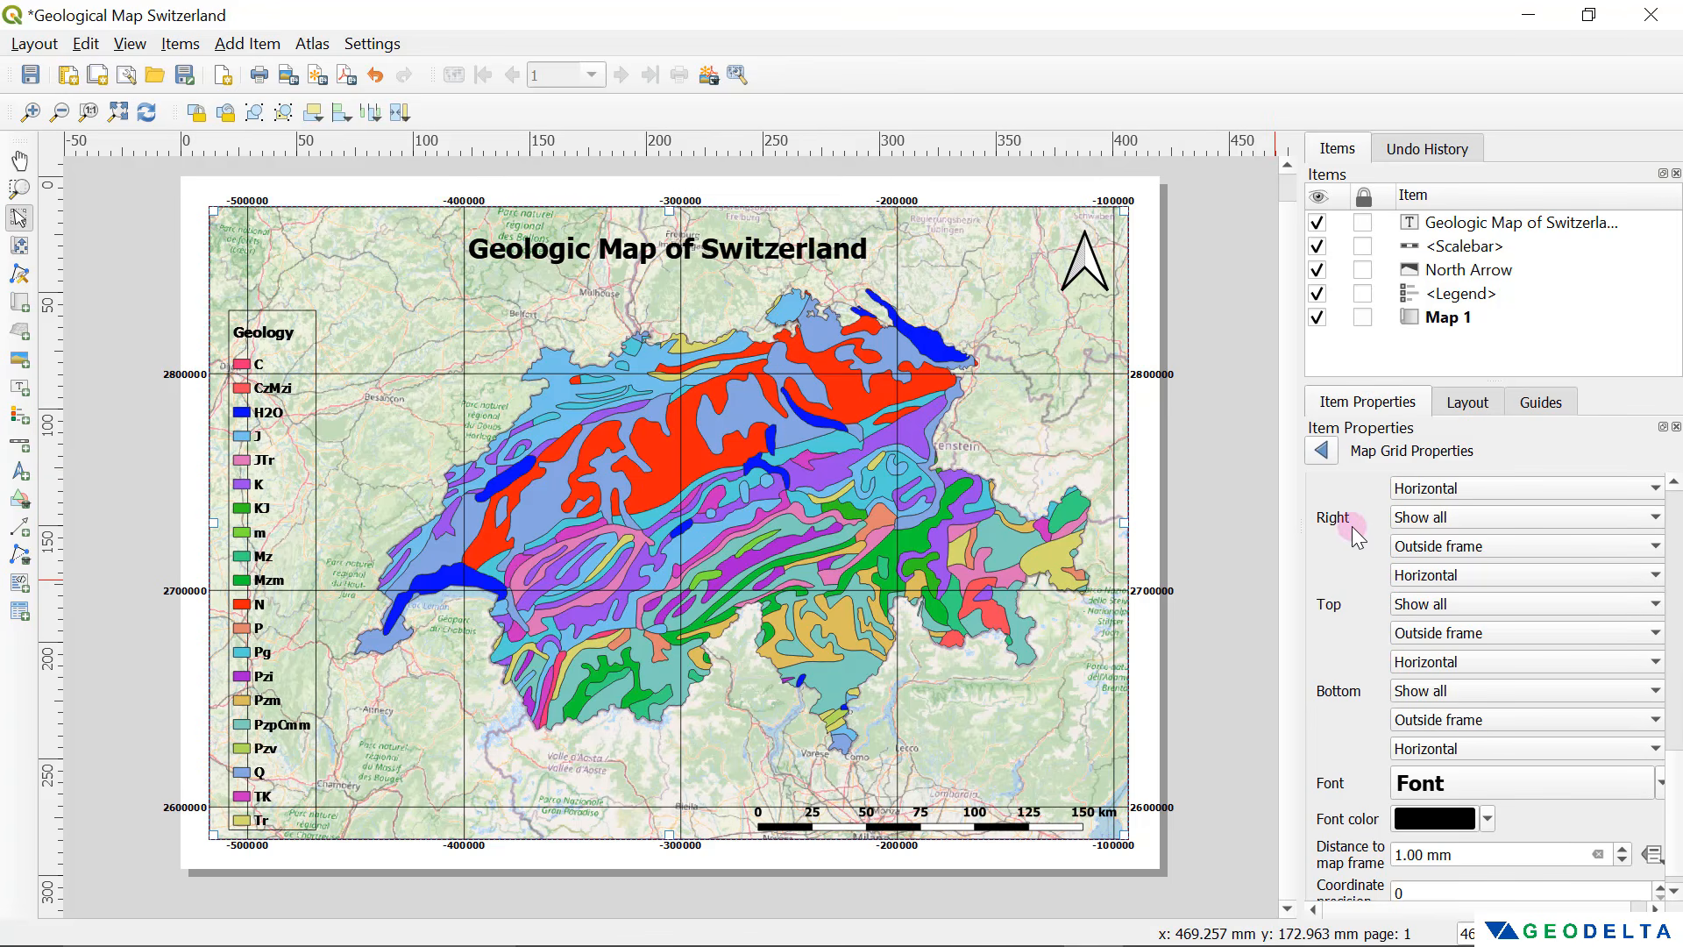
Step: Orient the grid coordinates as vertical descending on the map's right side and vertical ascending on its left side
scroll(1451, 679, up, 2)
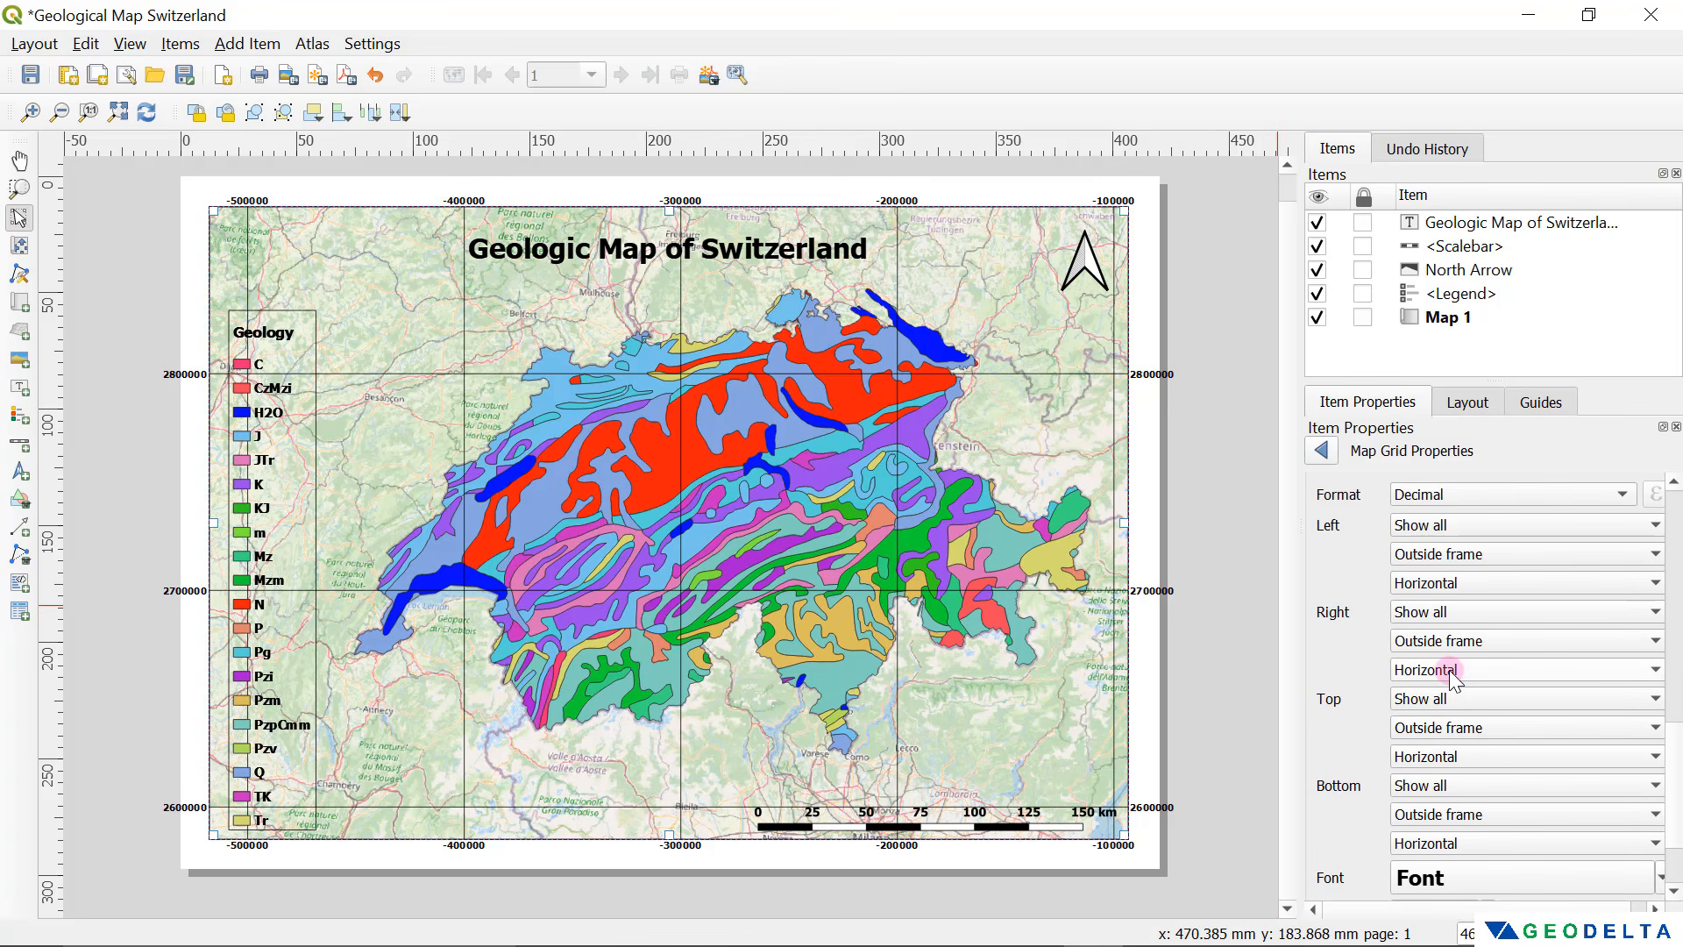
click(1448, 669)
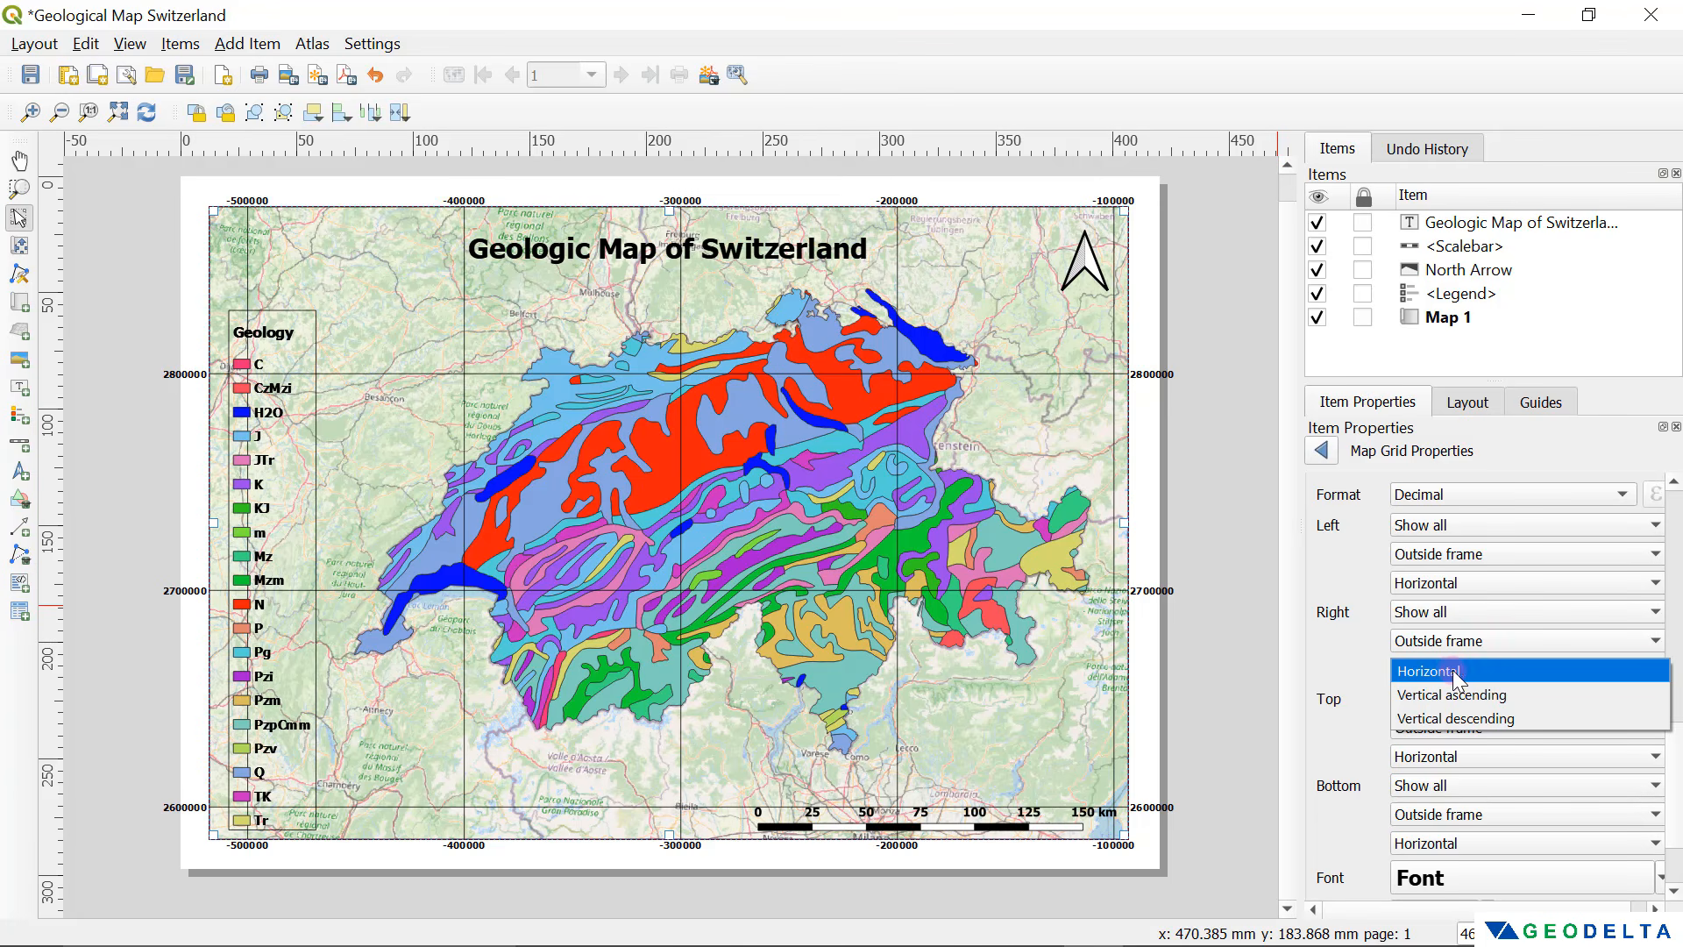
click(1506, 719)
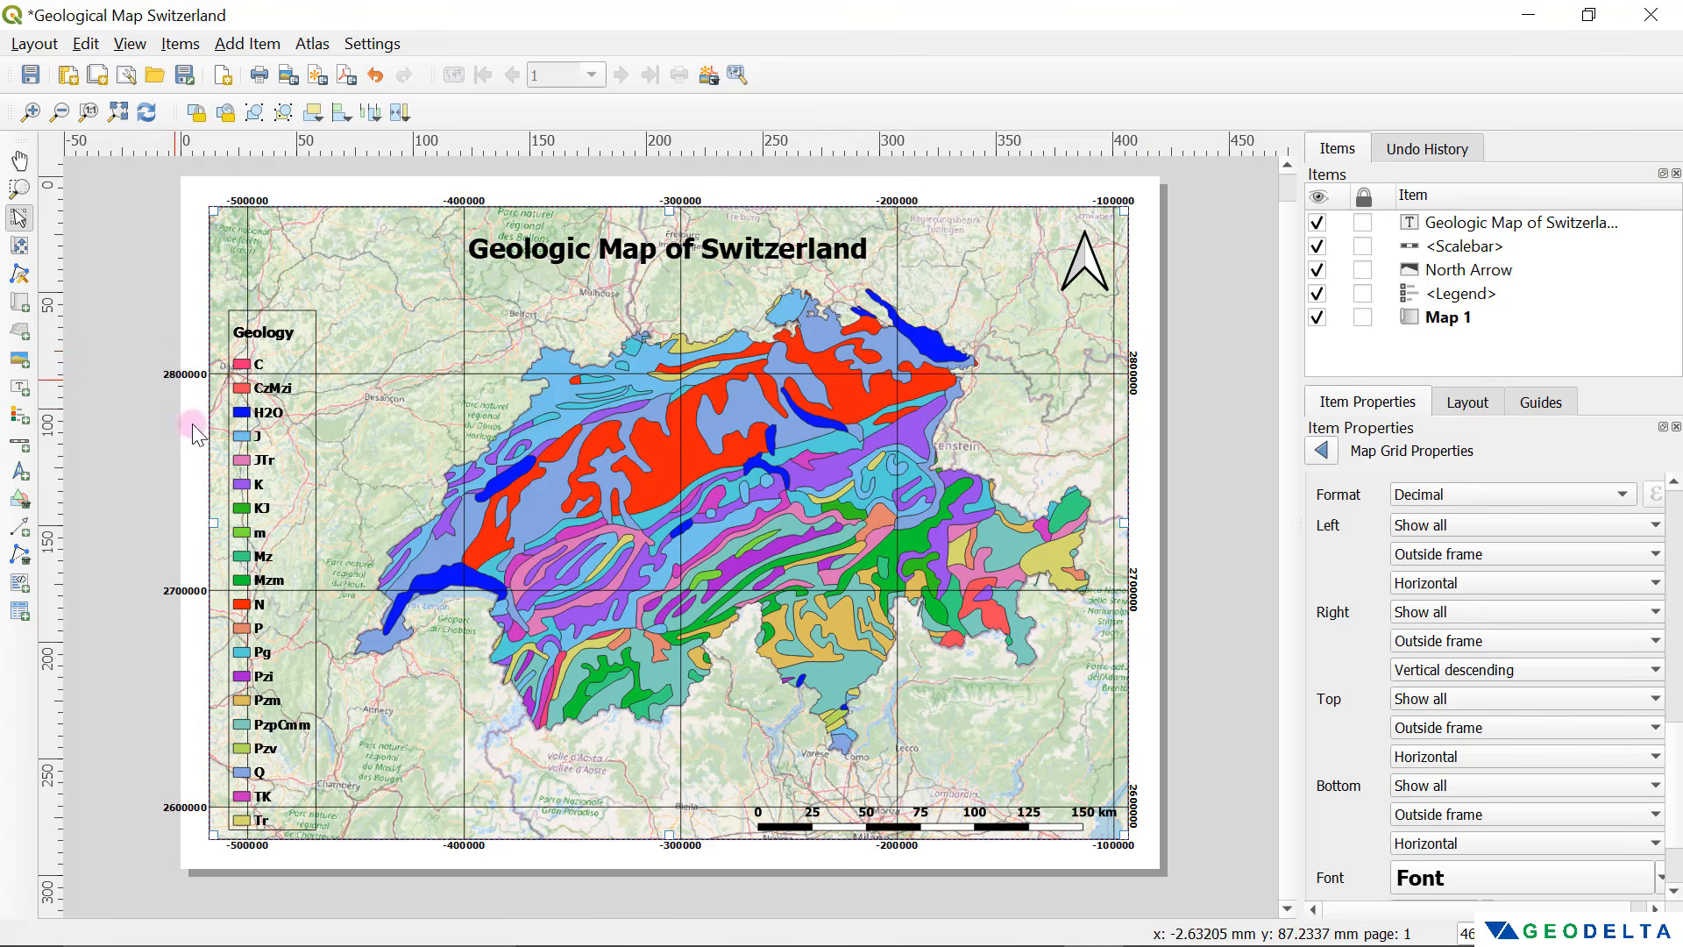
click(1444, 584)
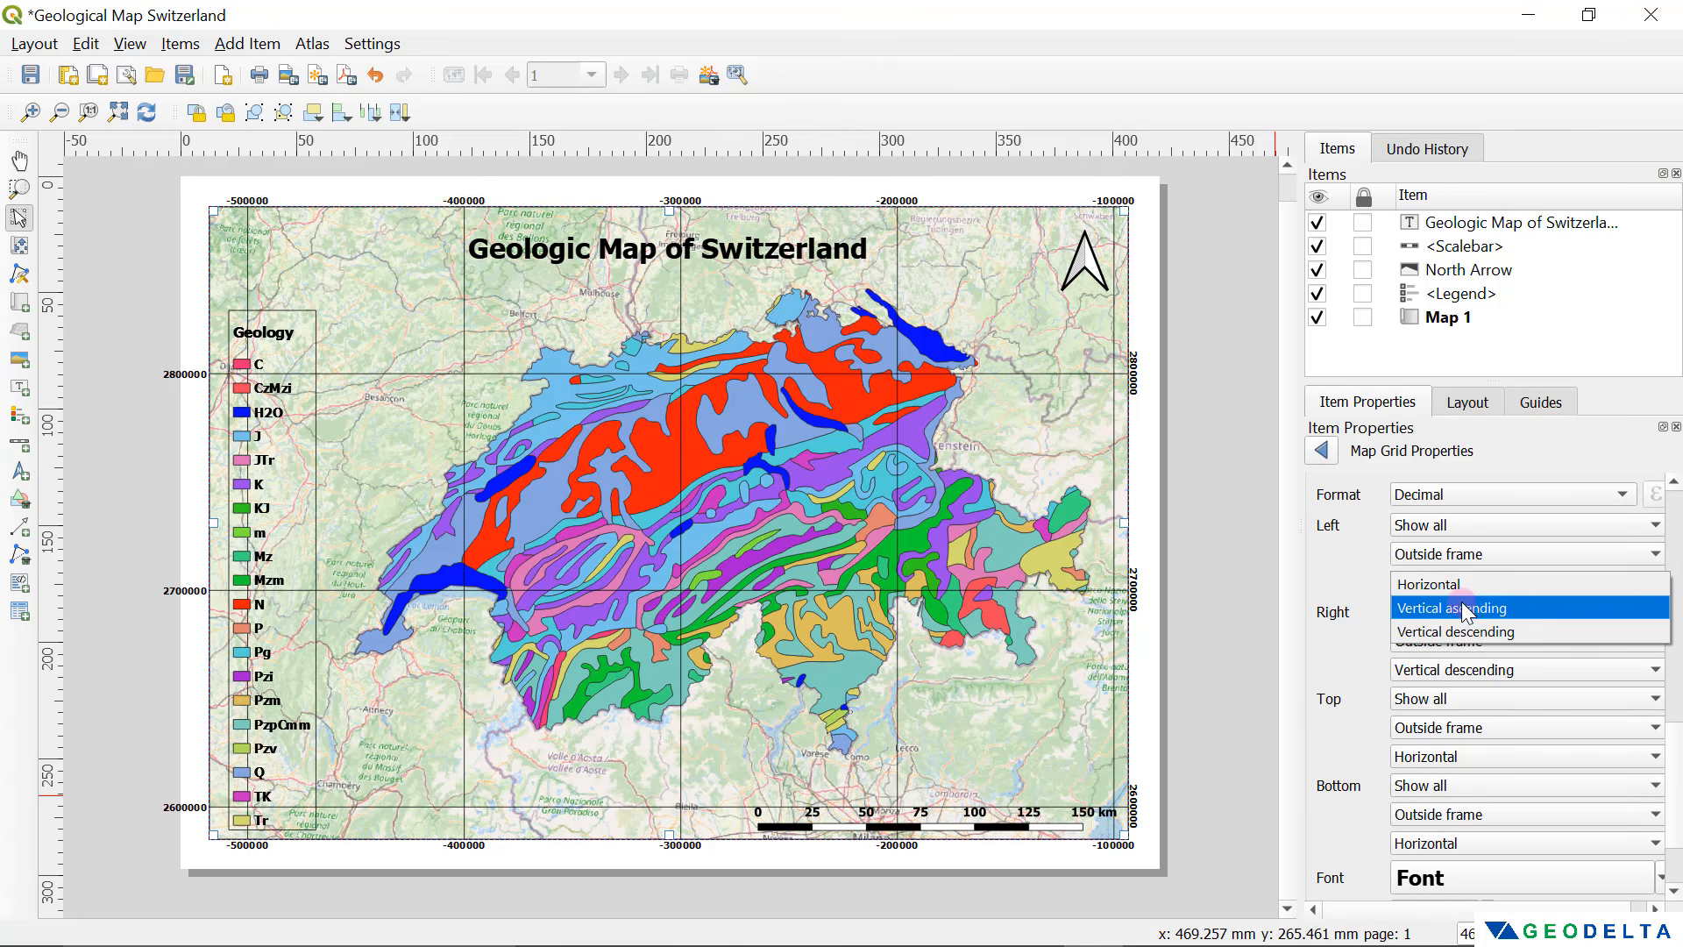
click(1467, 614)
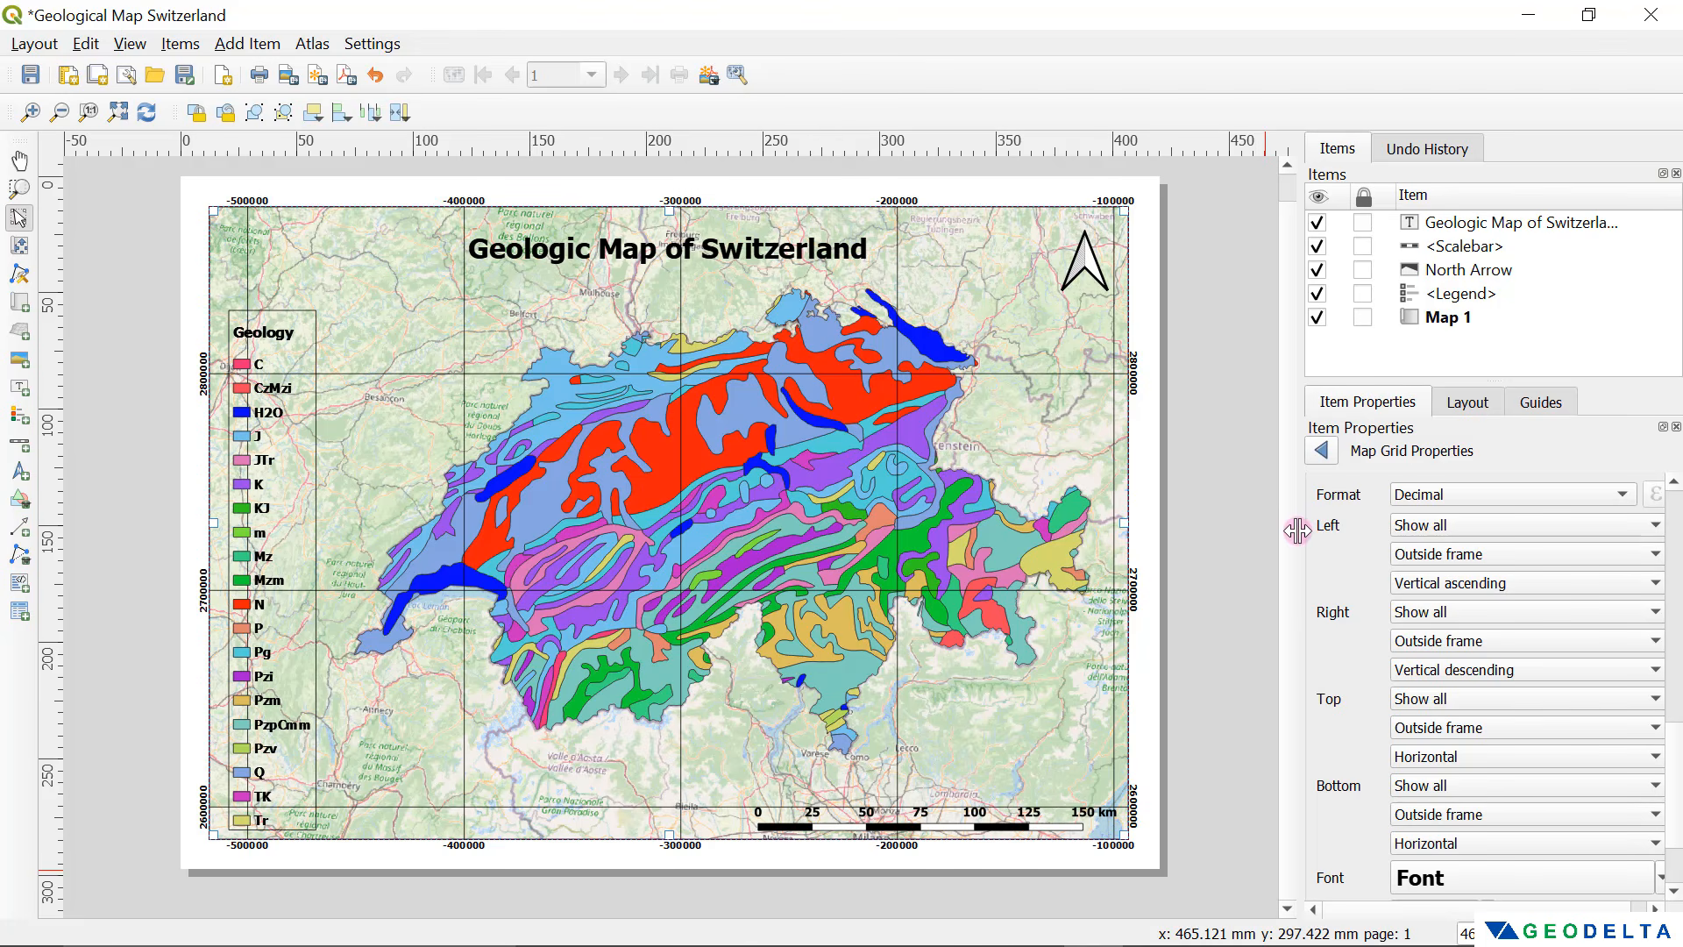
Step: Set the distance between the grid coordinates and the map frame to 5 mm
scroll(1433, 833, down, 2)
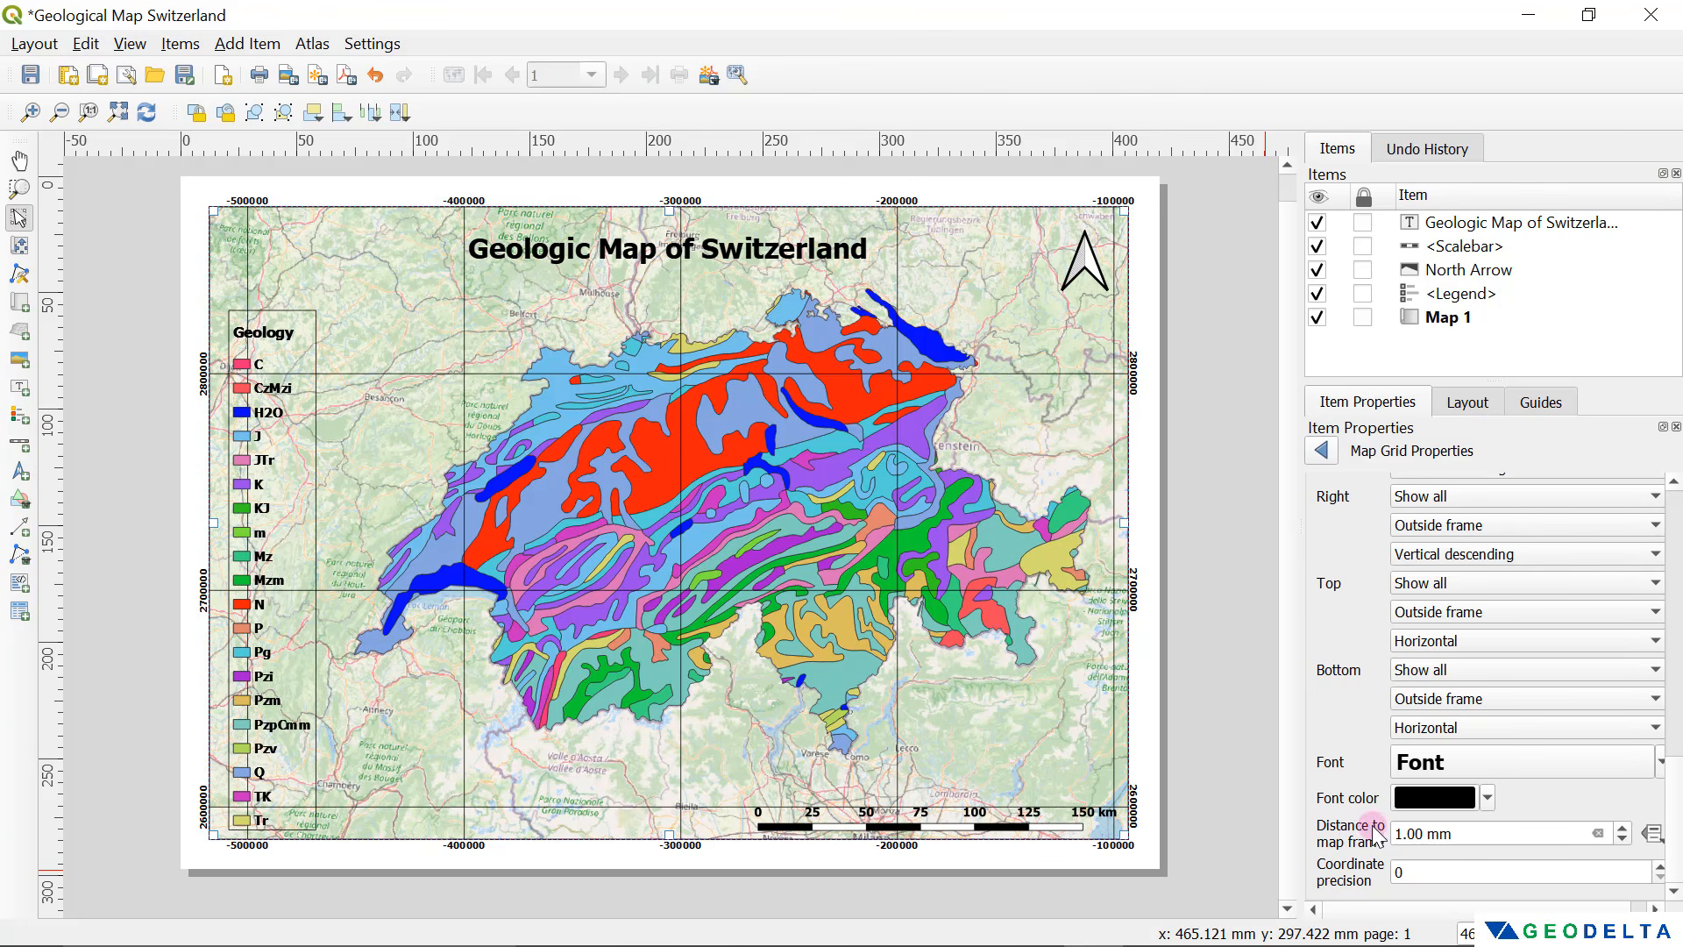
double_click(1622, 830)
click(1623, 828)
click(1623, 828)
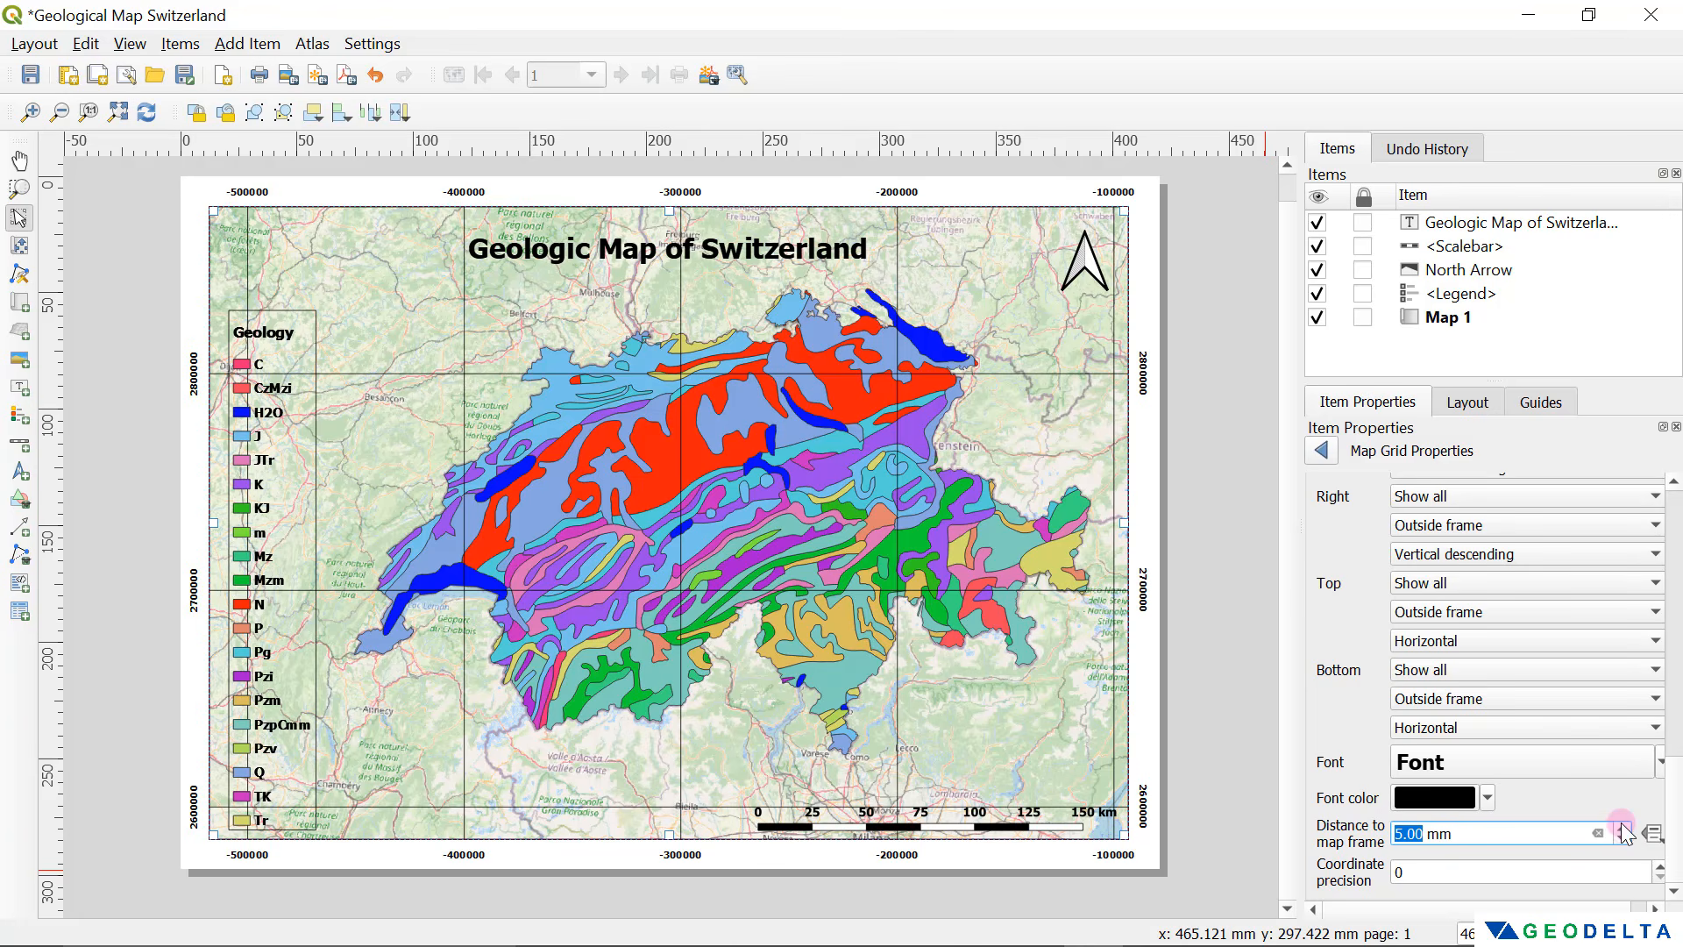
Step: Set the grid's frame style to Interior and Exterior Ticks
scroll(1459, 824, up, 10)
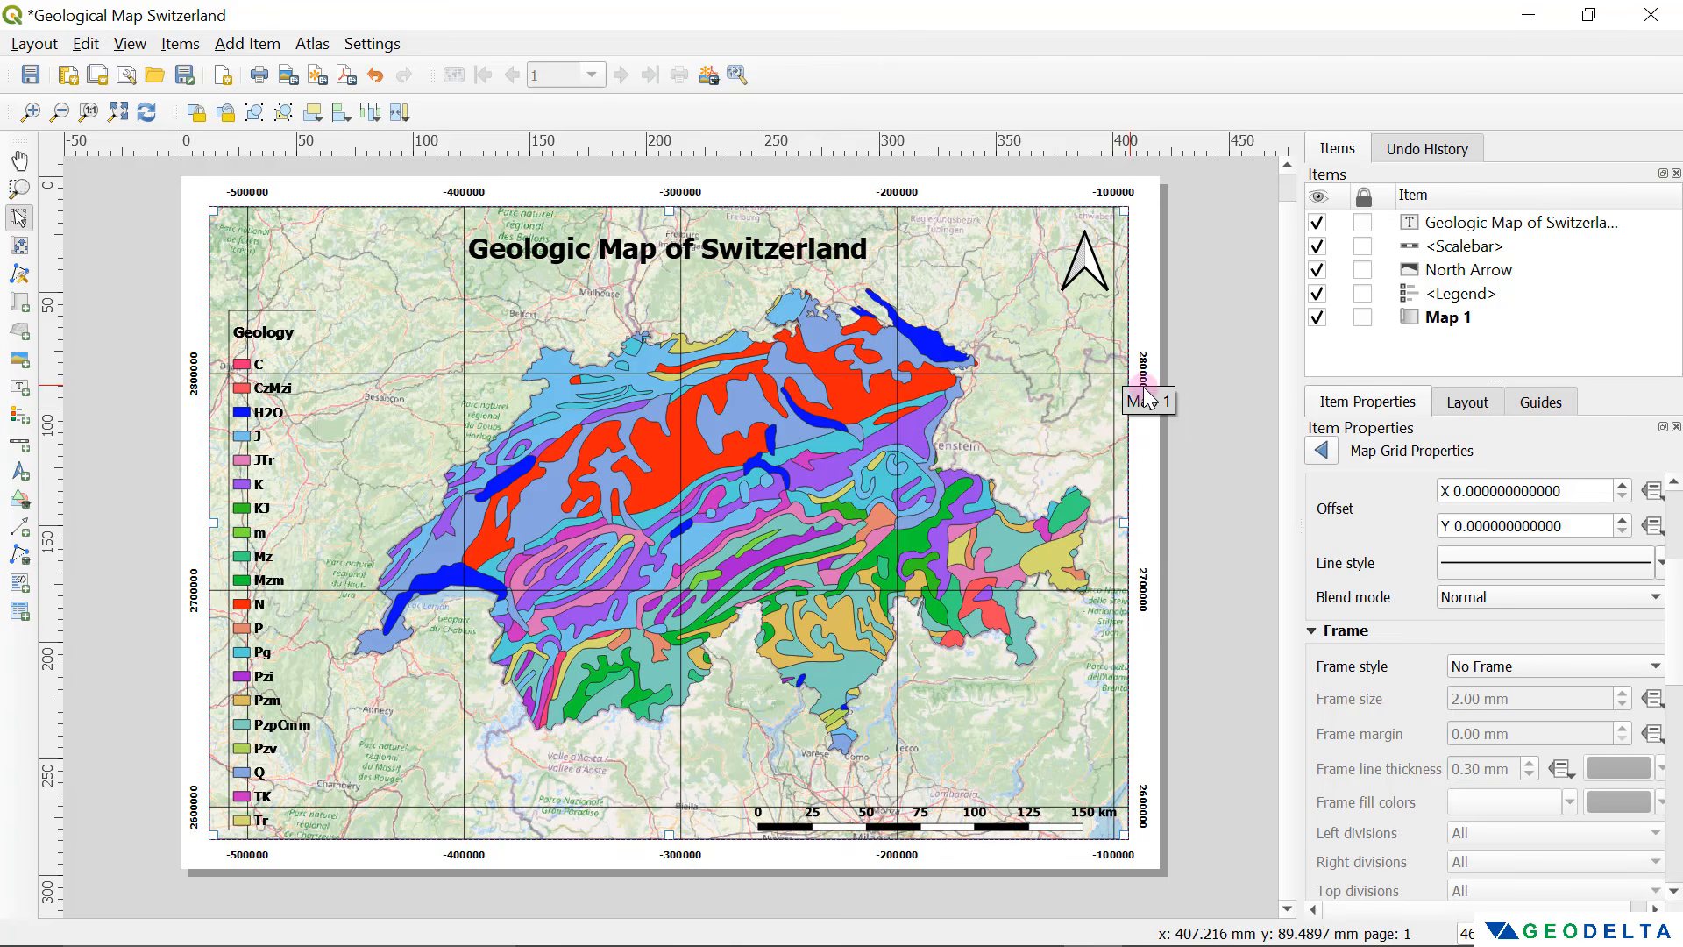
scroll(1183, 293, up, 2)
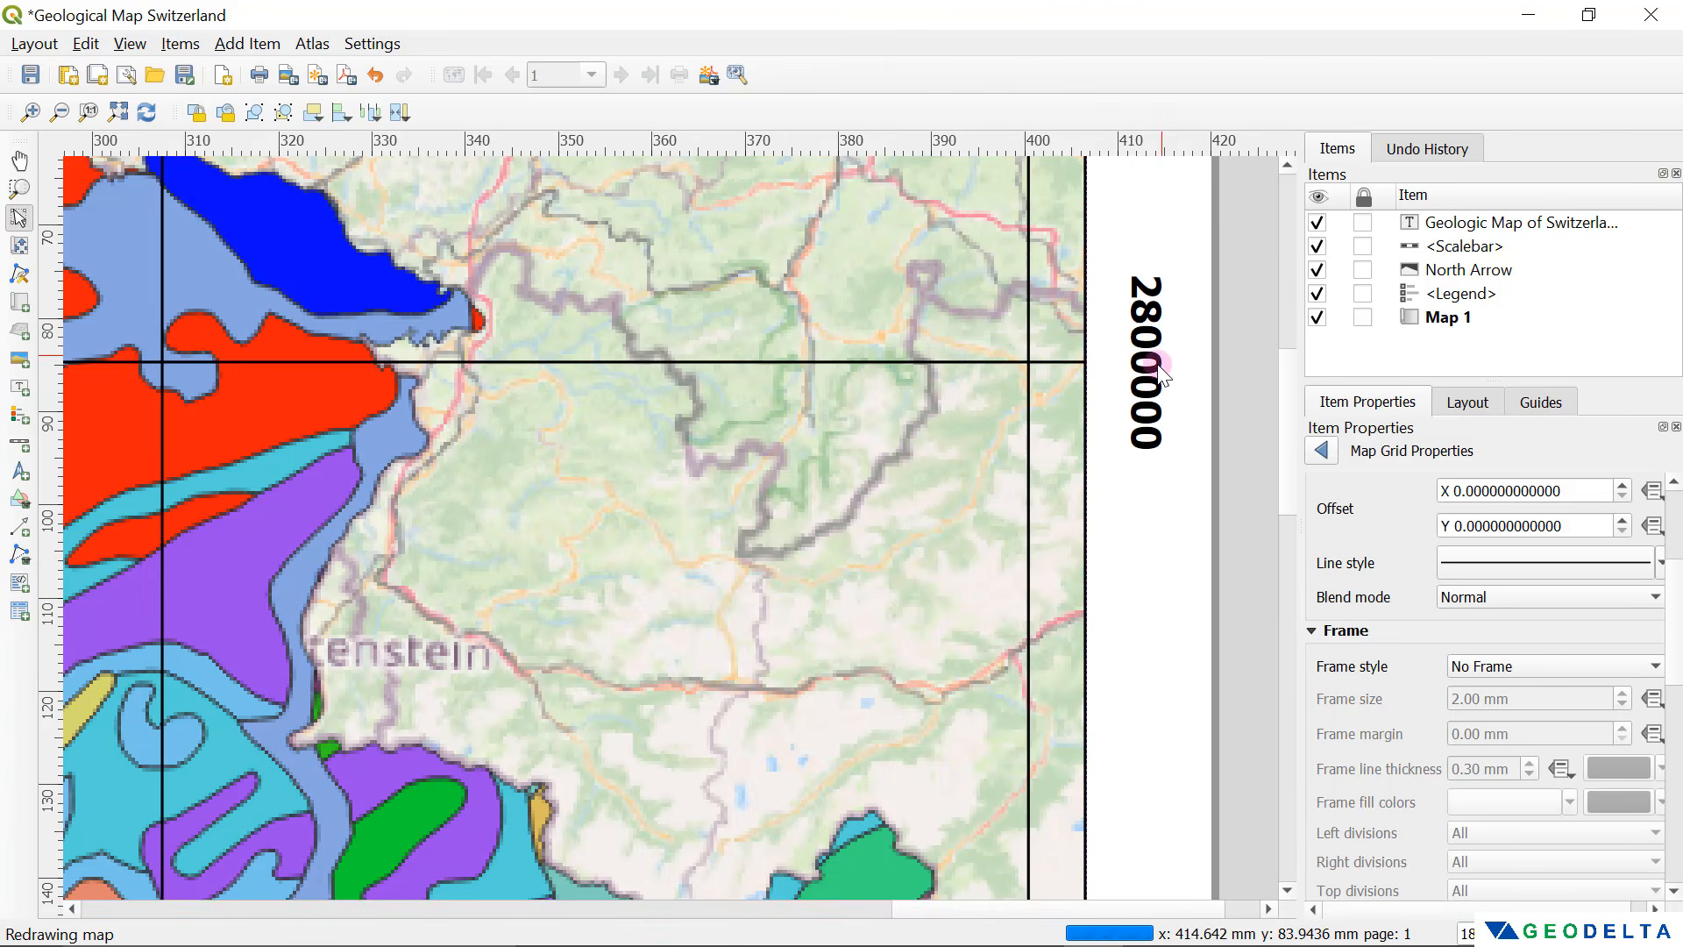
scroll(1096, 373, down, 2)
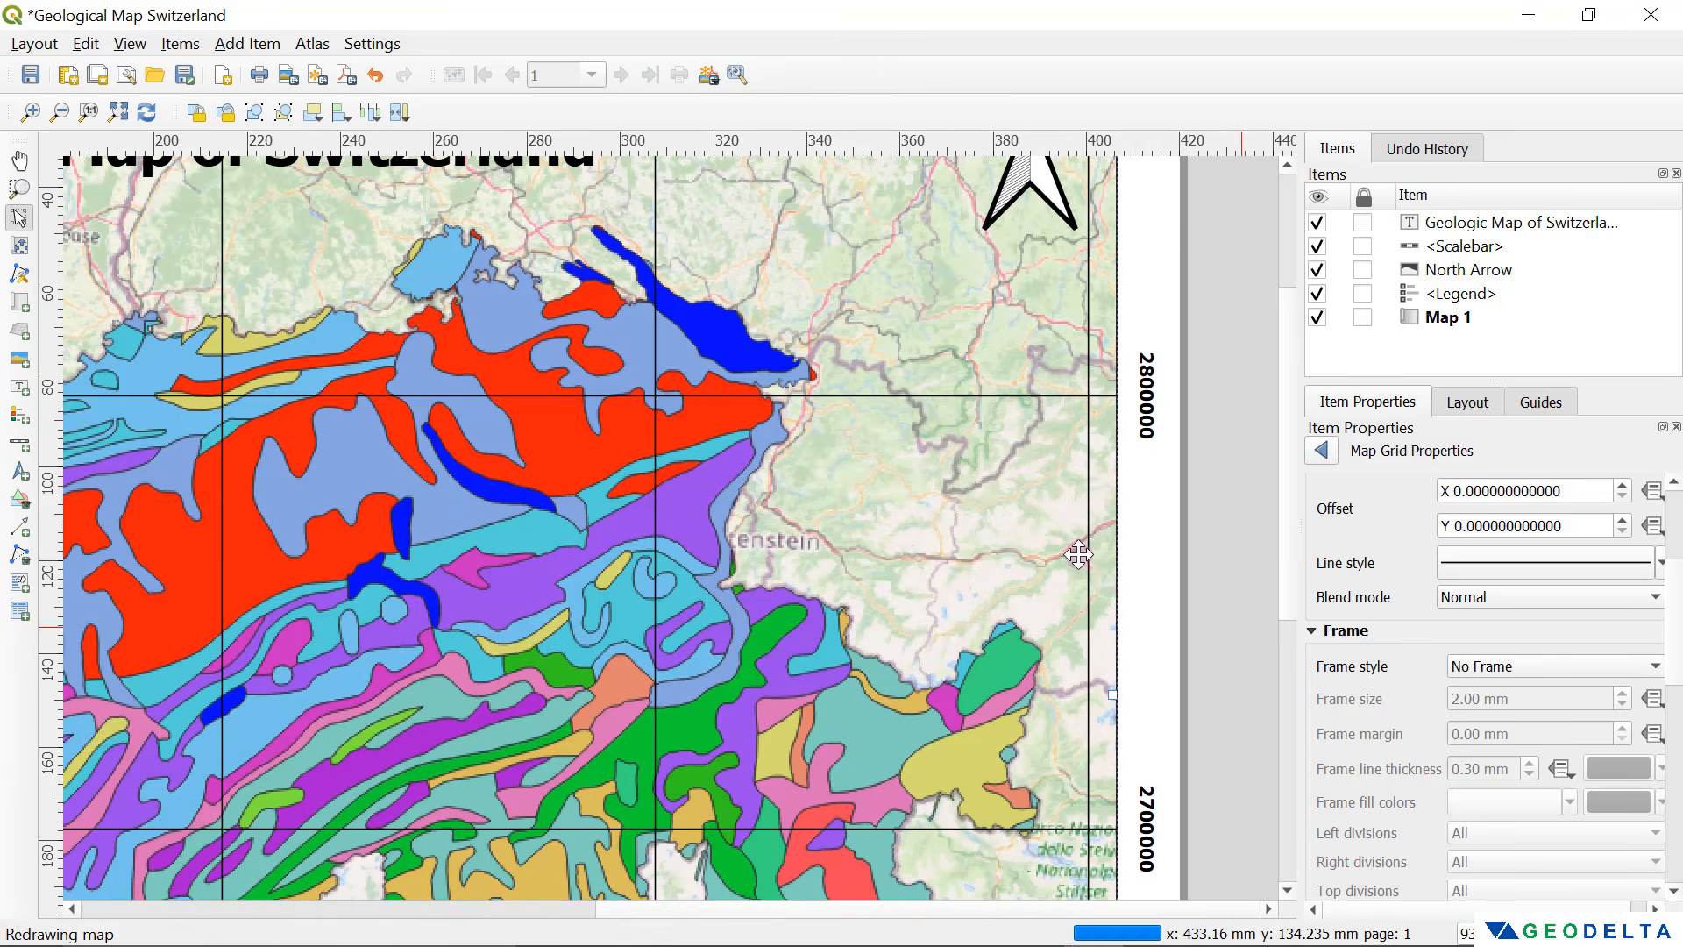
click(1506, 655)
click(1485, 667)
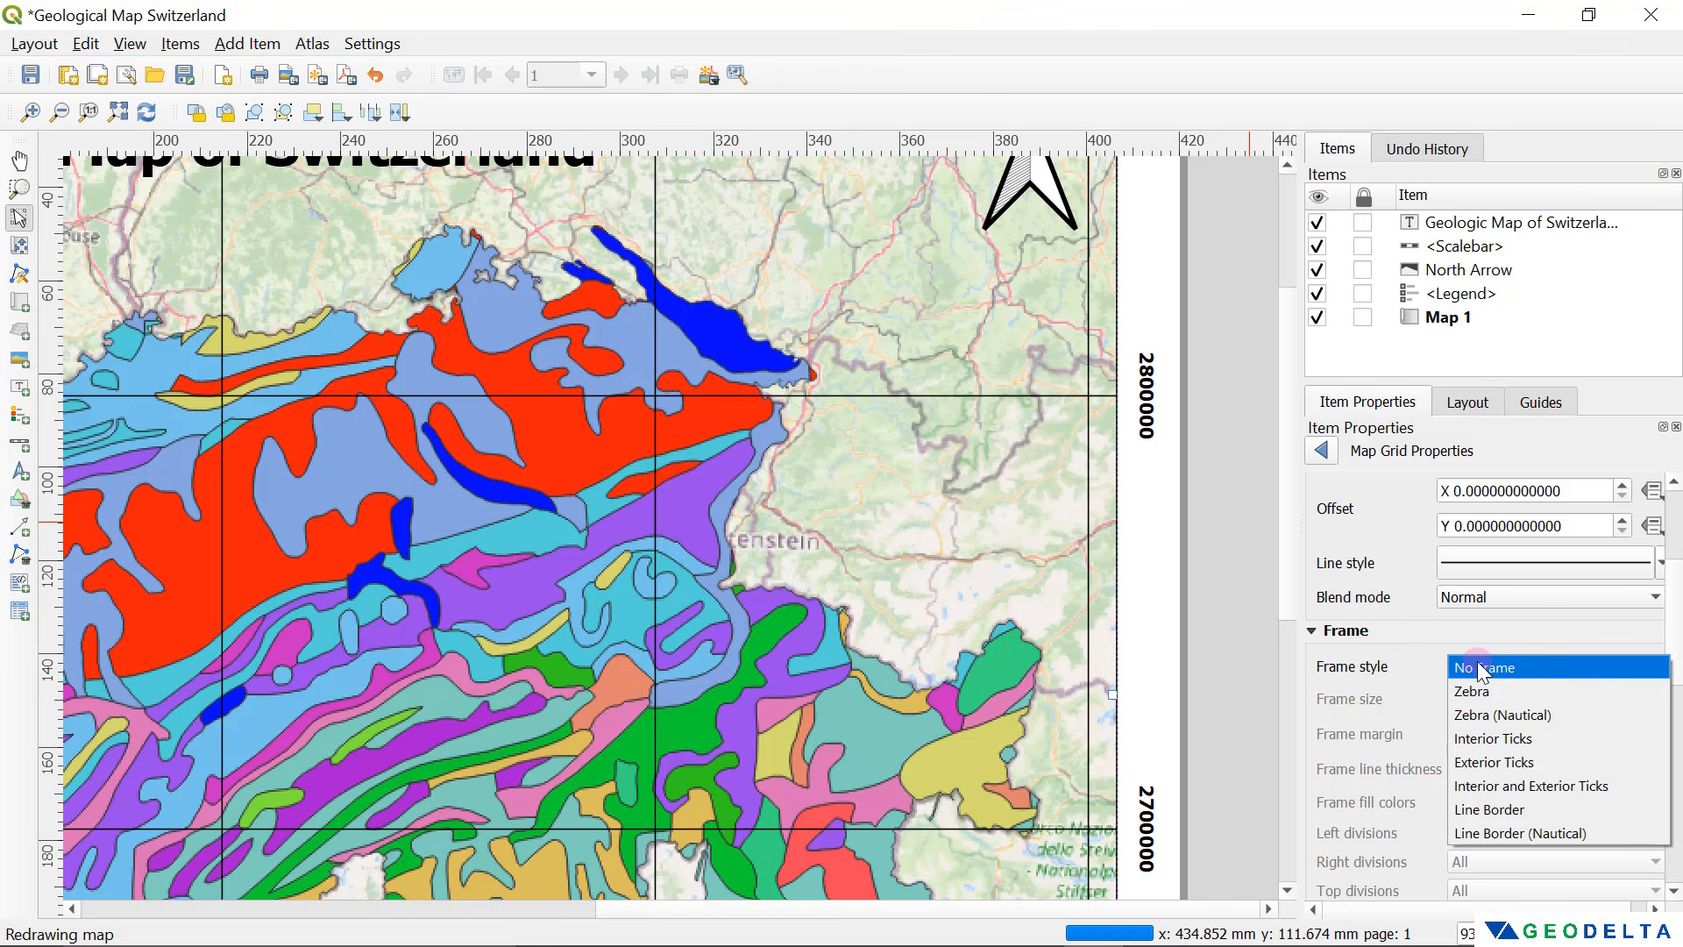
click(1532, 786)
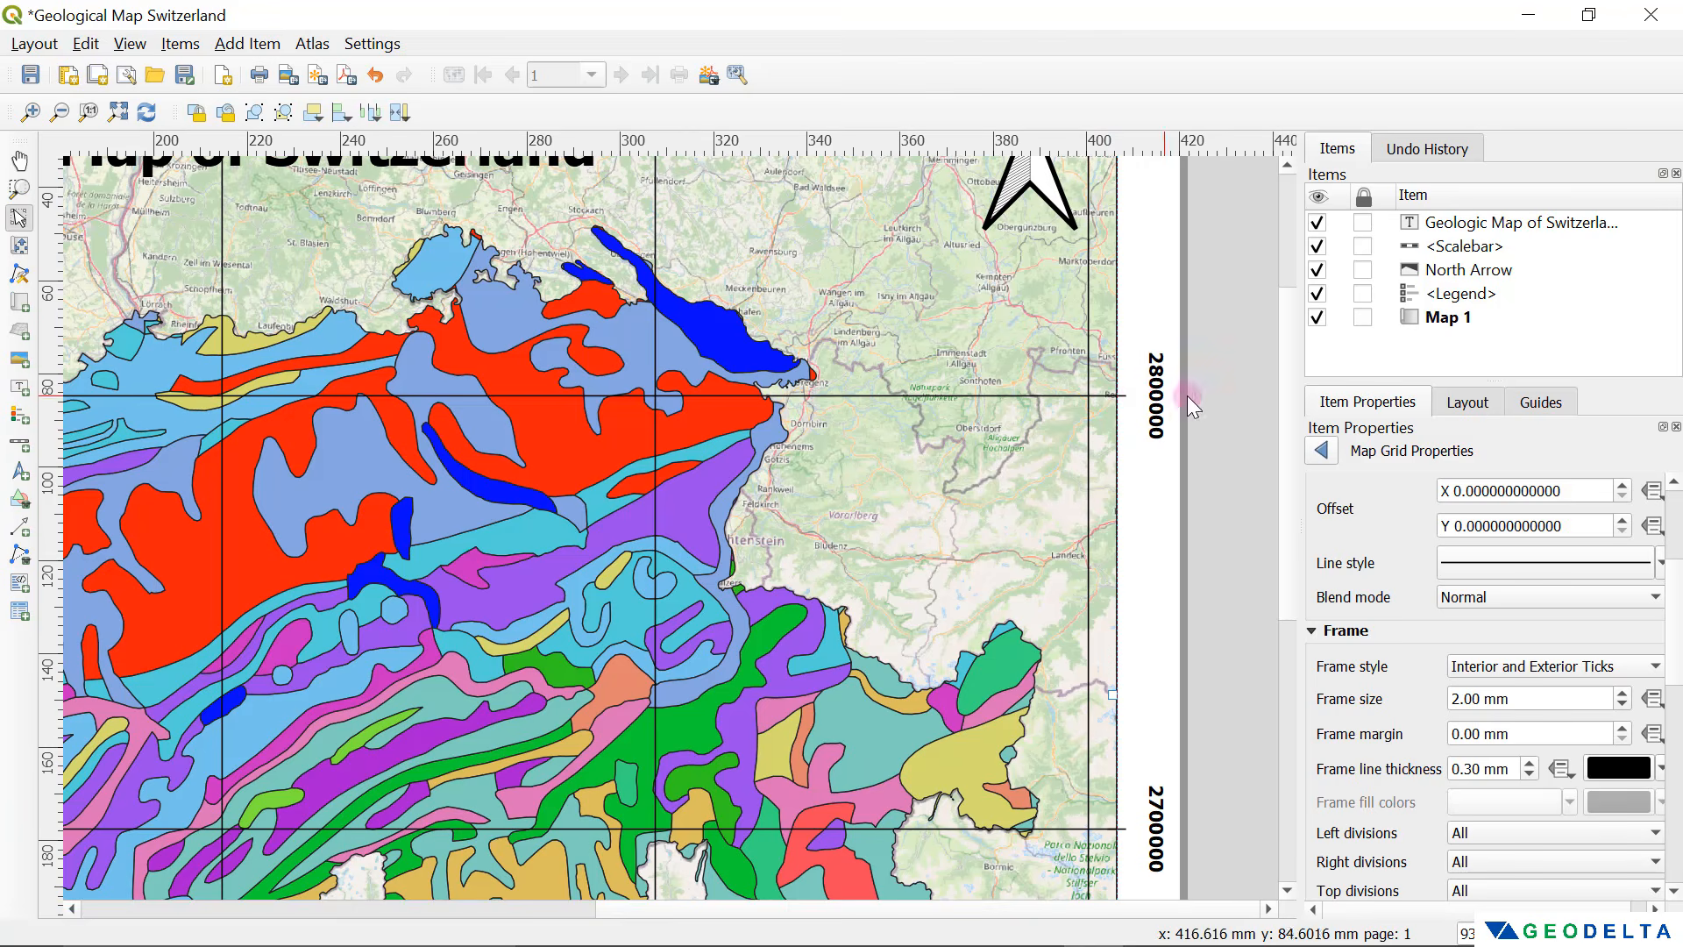
Step: Hide the map grid lines by setting the stroke style of their simple line symbol to No Pen
key(ctrl+0)
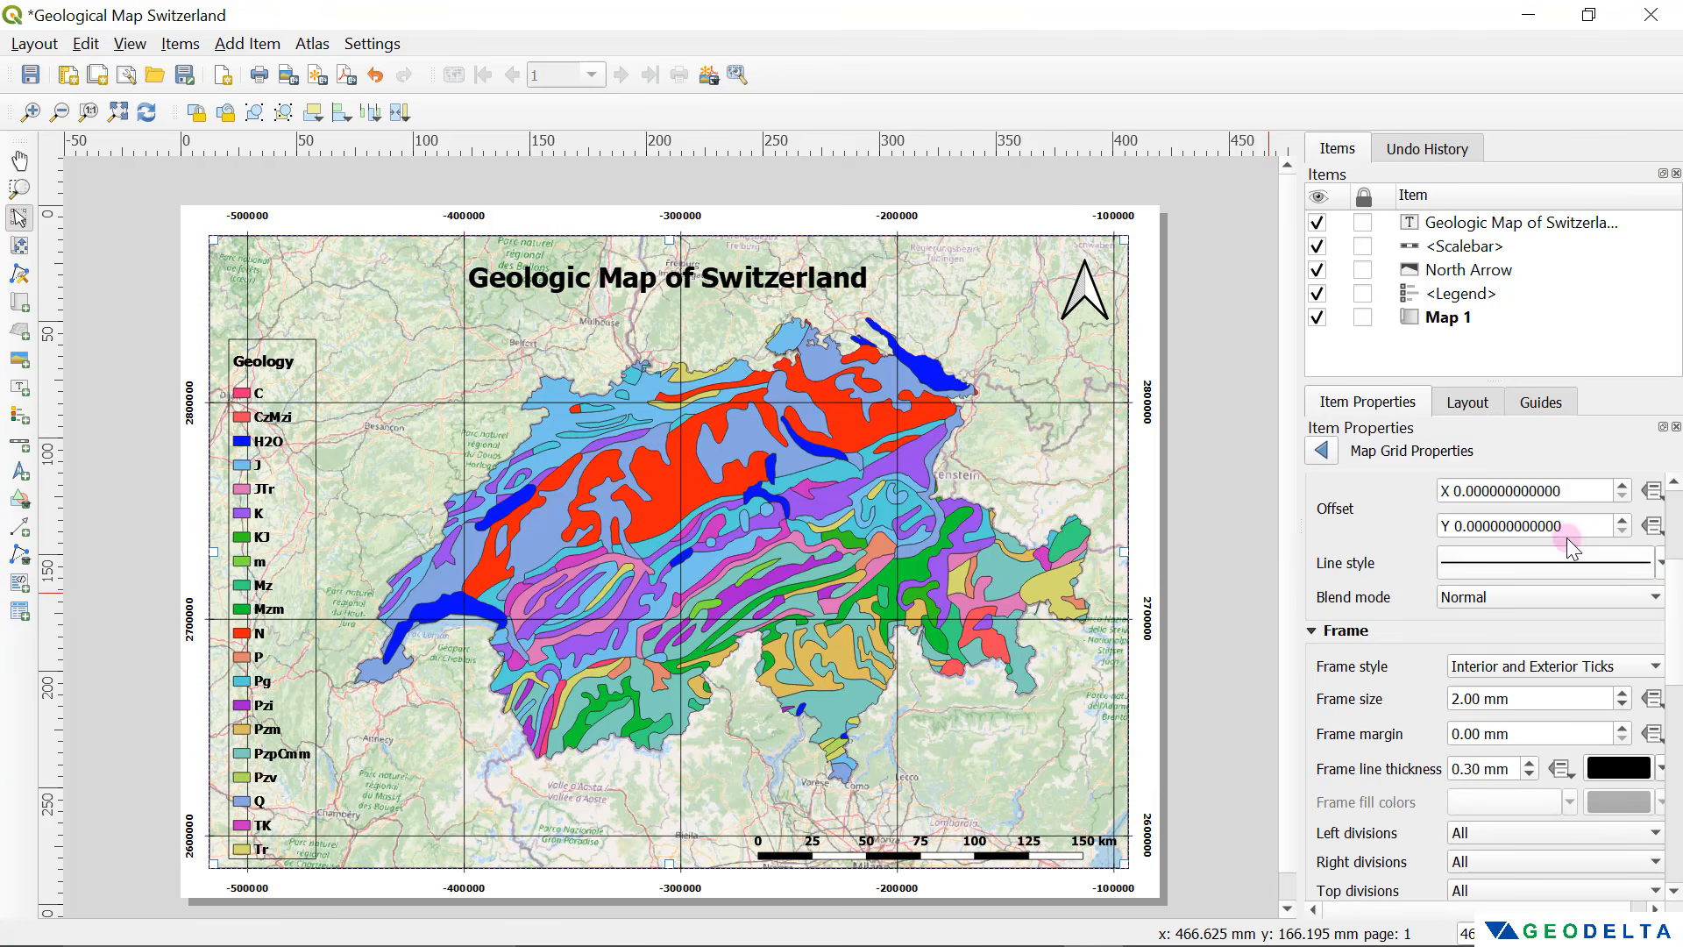
click(1513, 564)
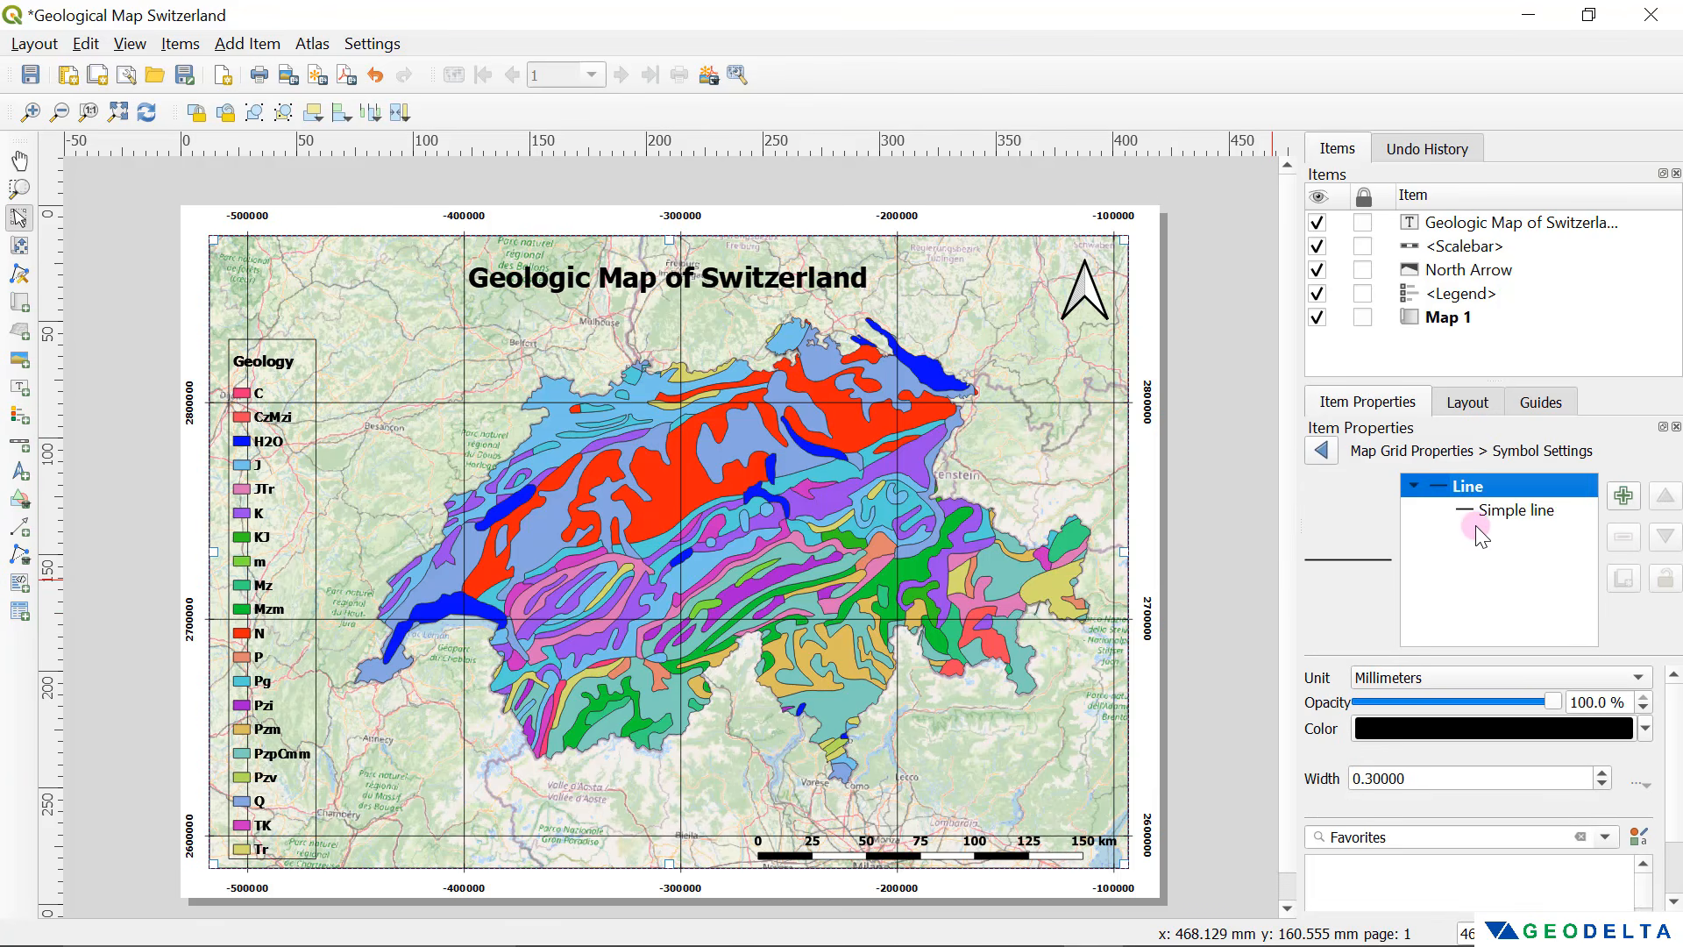
click(1501, 511)
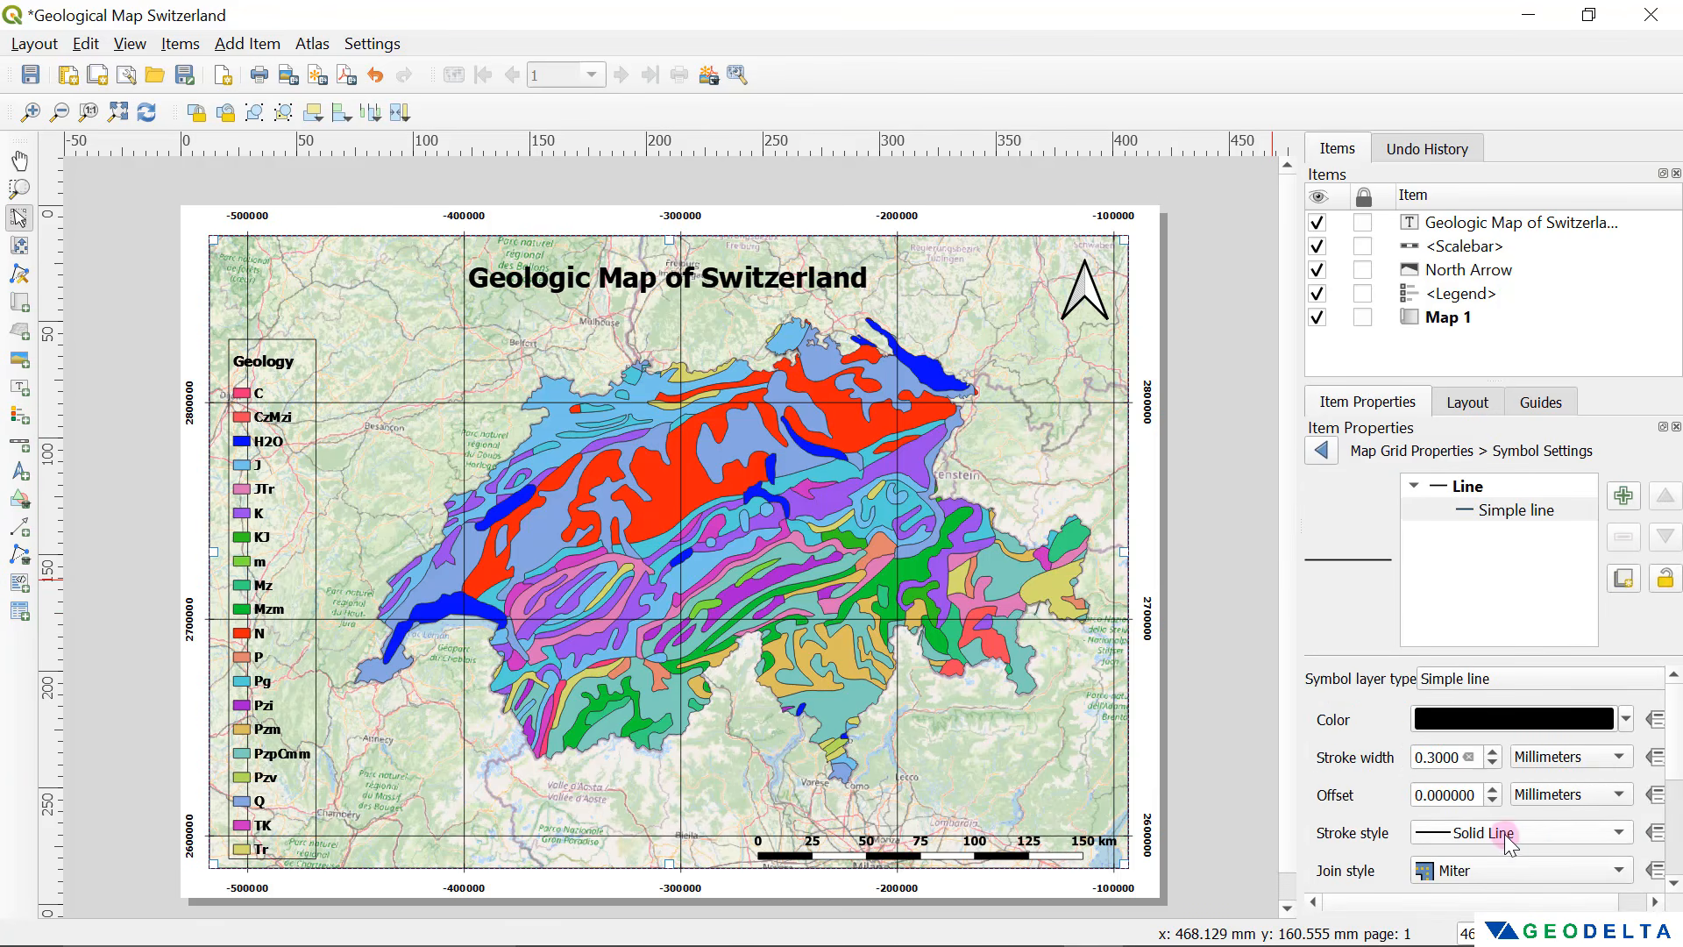
click(1478, 834)
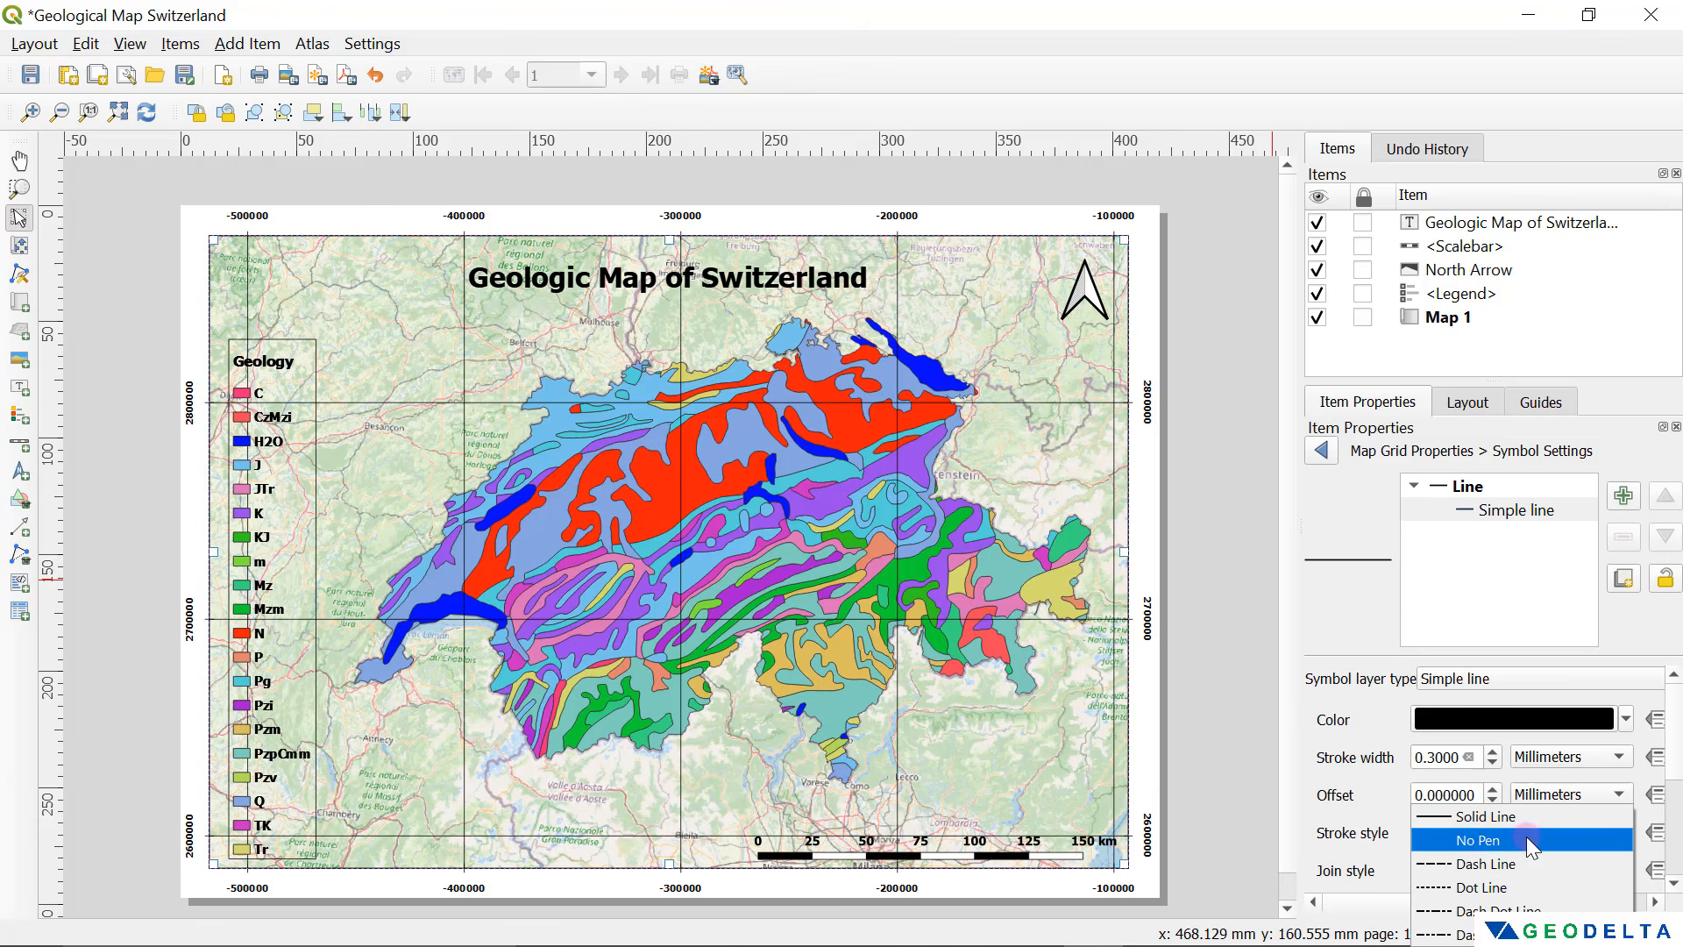
click(1468, 840)
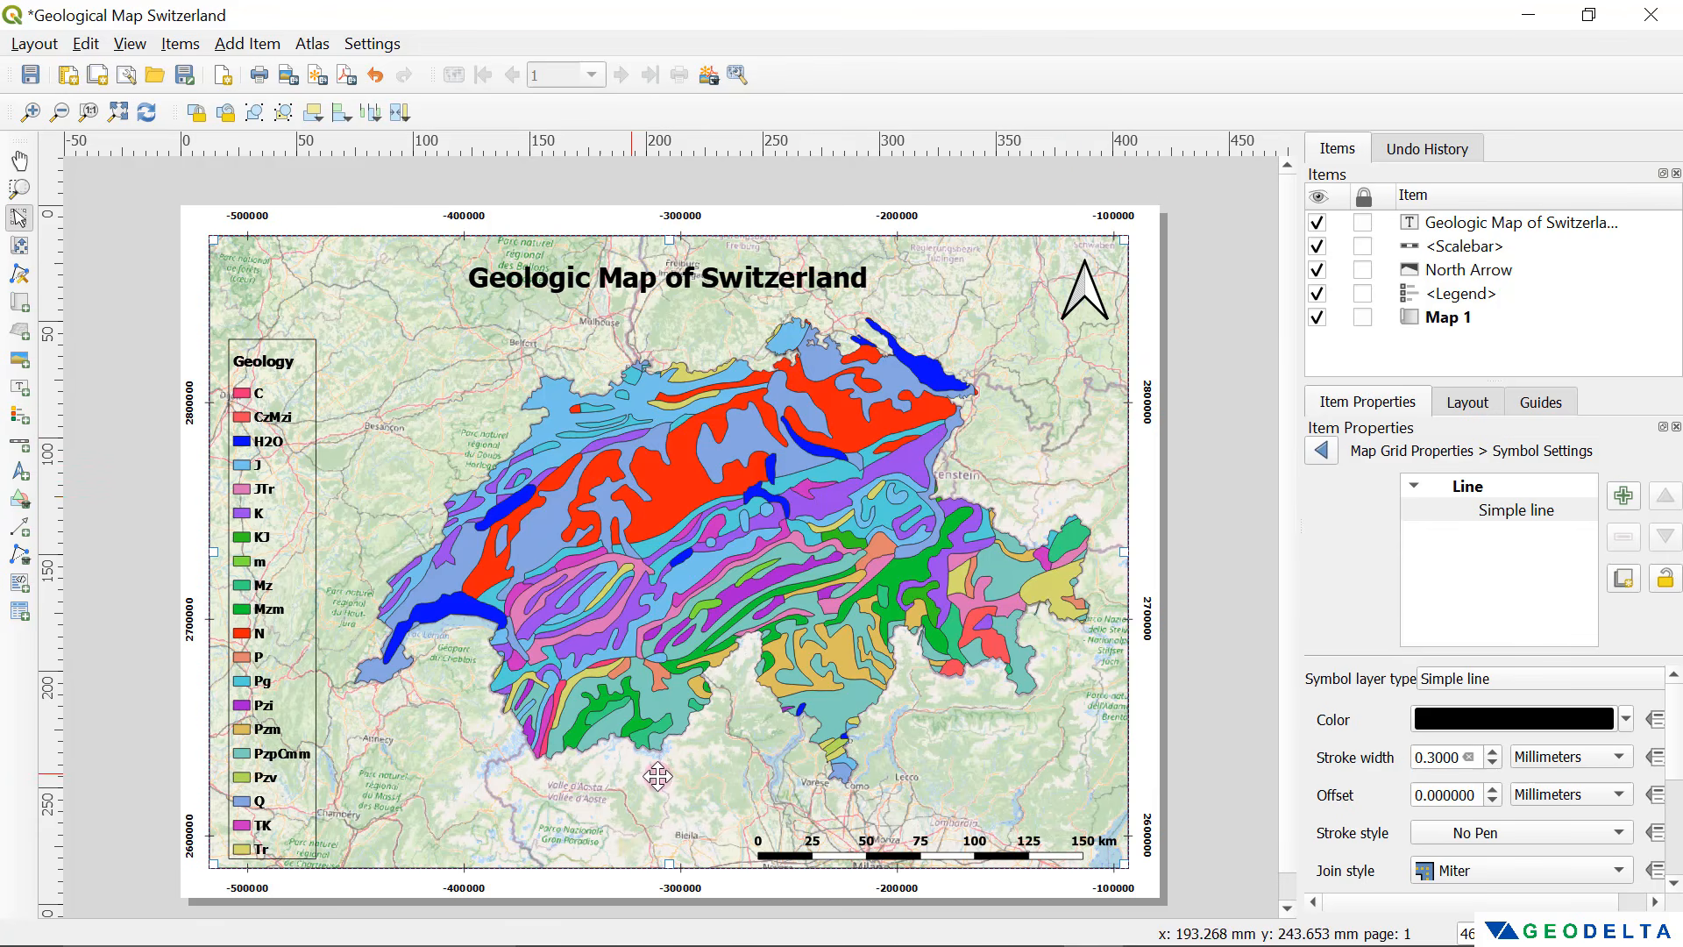
scroll(979, 461, down, 1)
key(v)
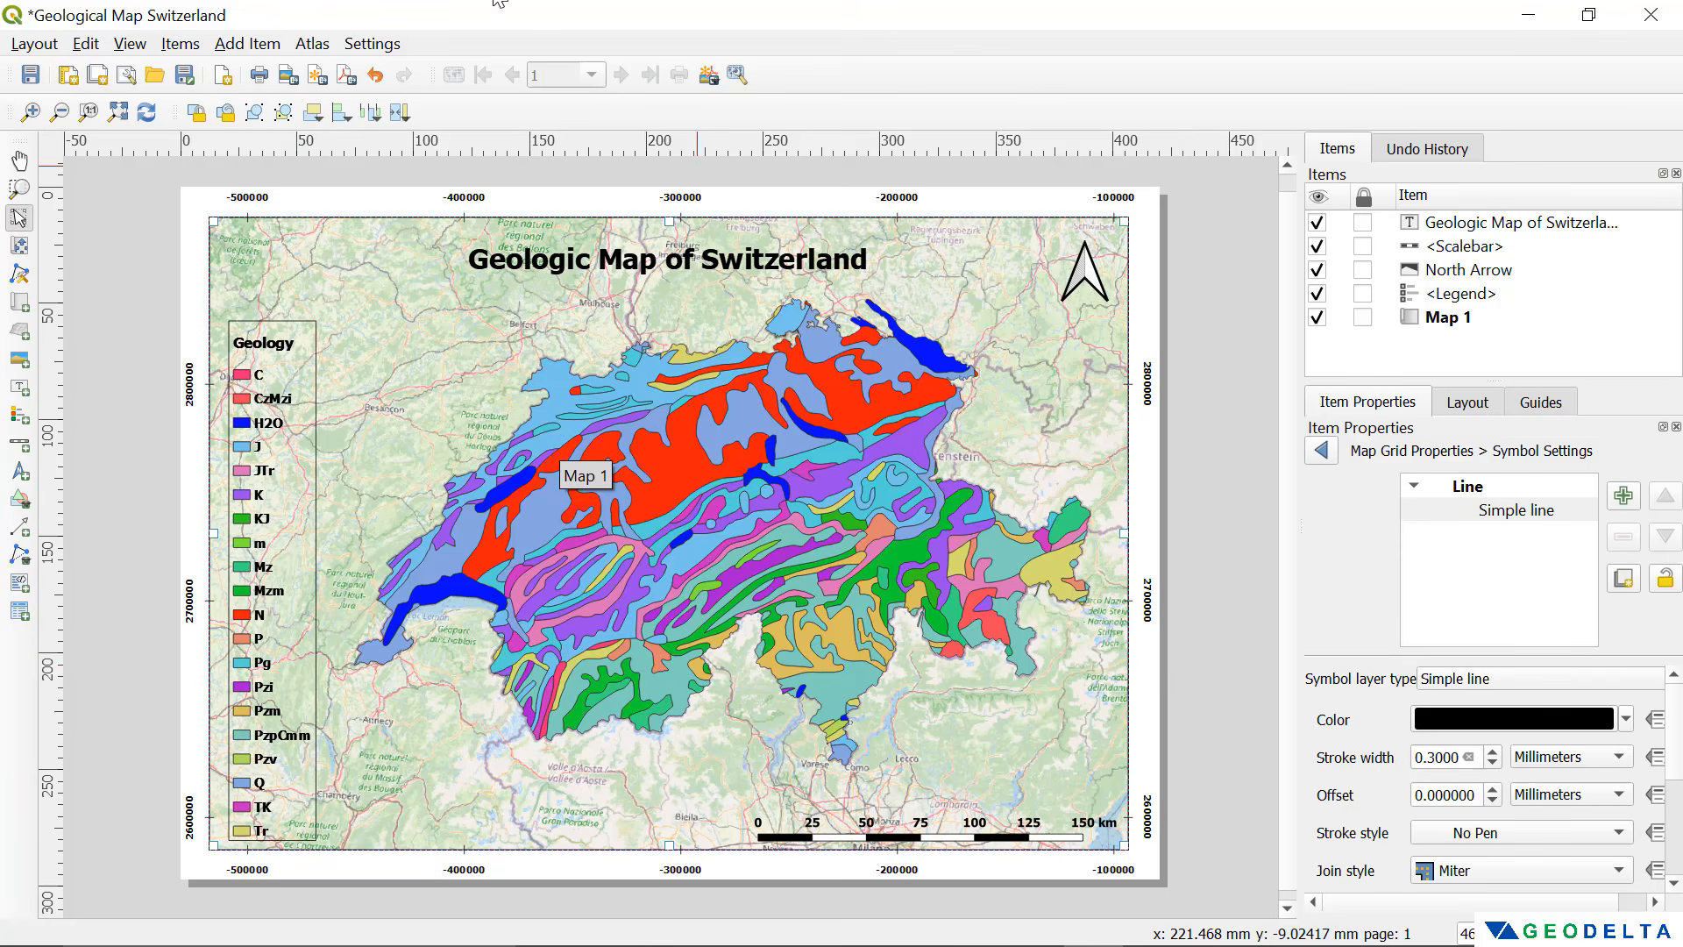
Step: Start exporting the layout as a JPG image named "Geological Map Switzerland _QGIS" in the "56. Geologic Map - QGIS" folder
click(33, 44)
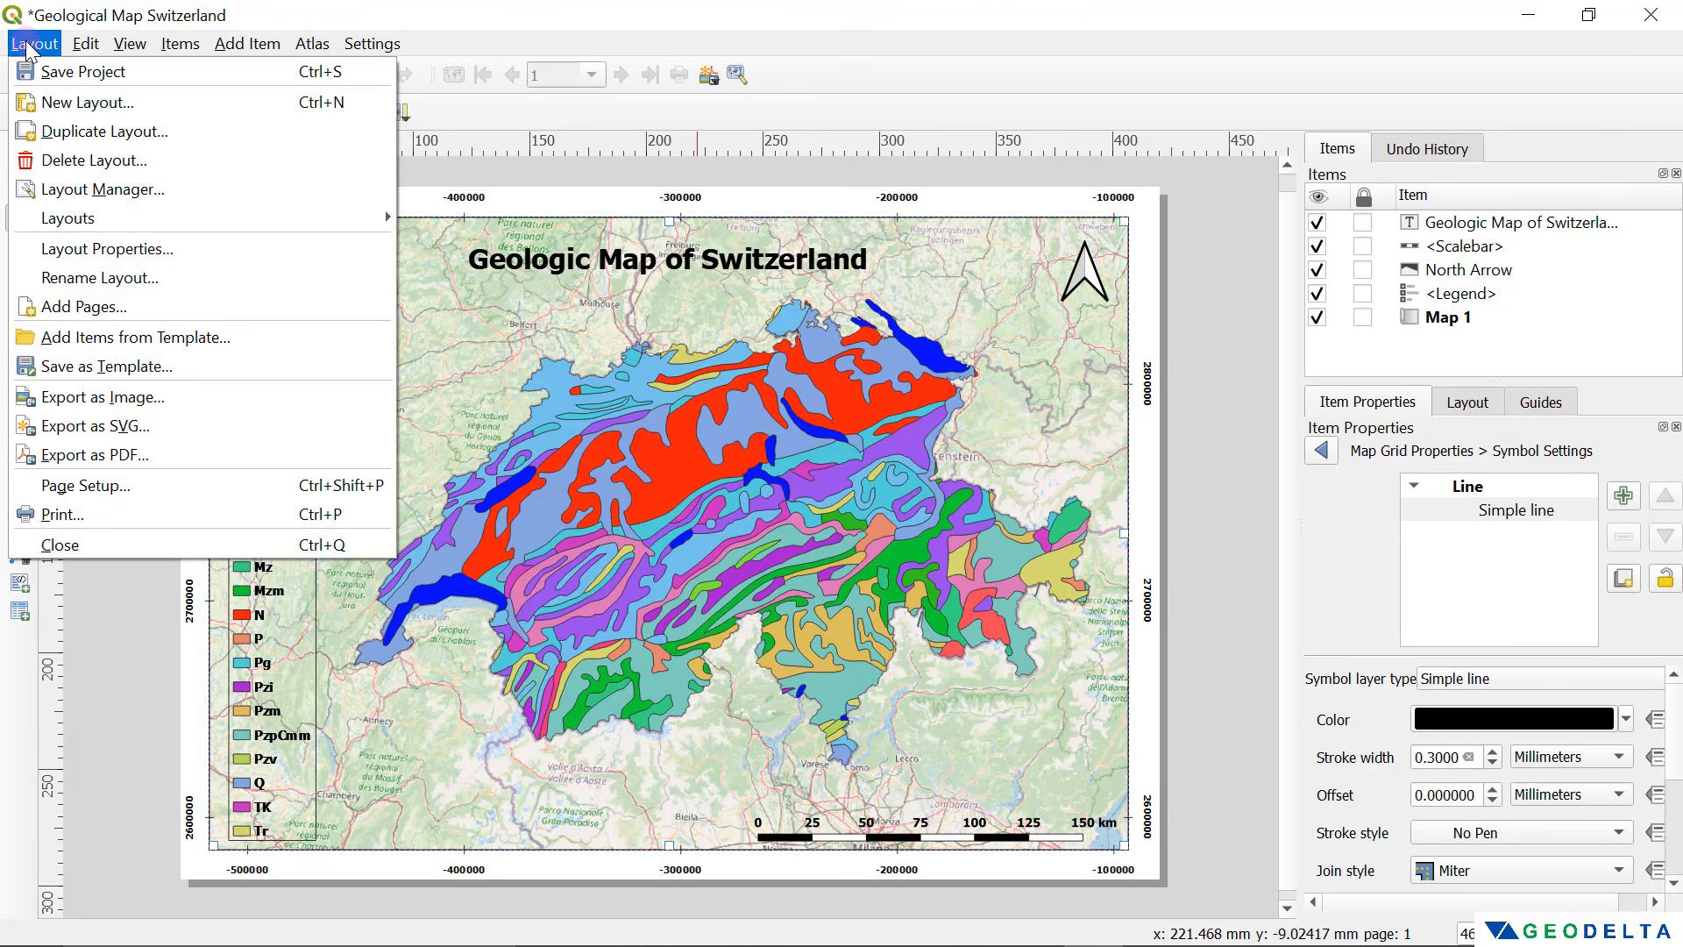
click(167, 401)
drag(671, 50, 857, 171)
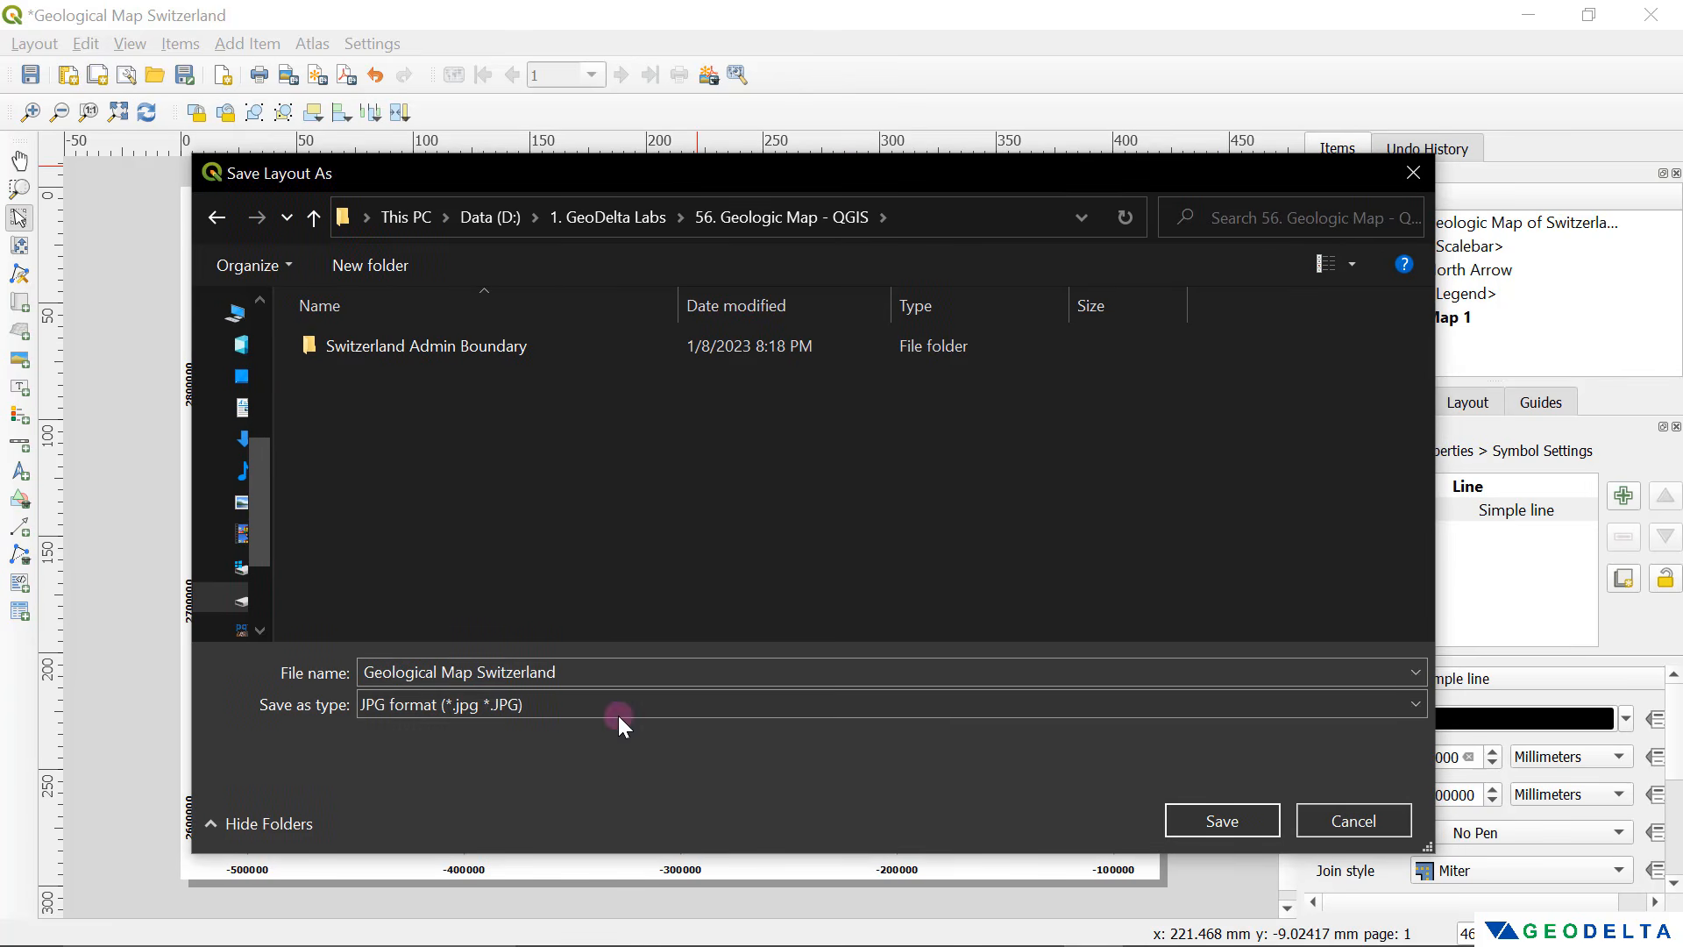
click(377, 675)
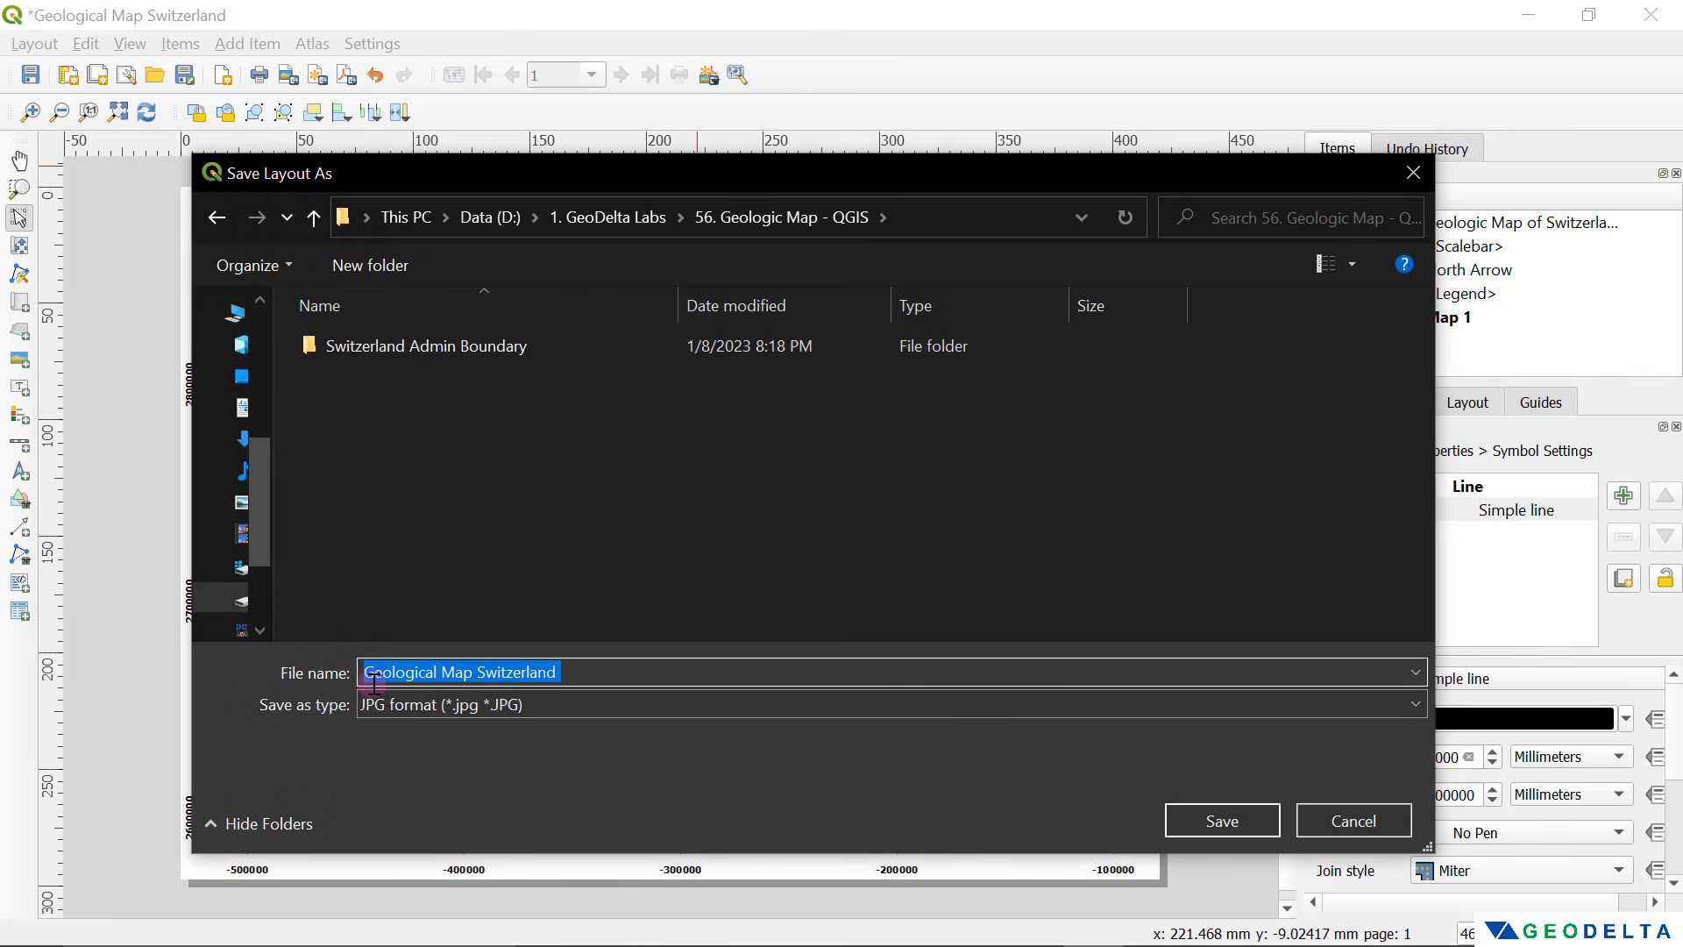
click(582, 670)
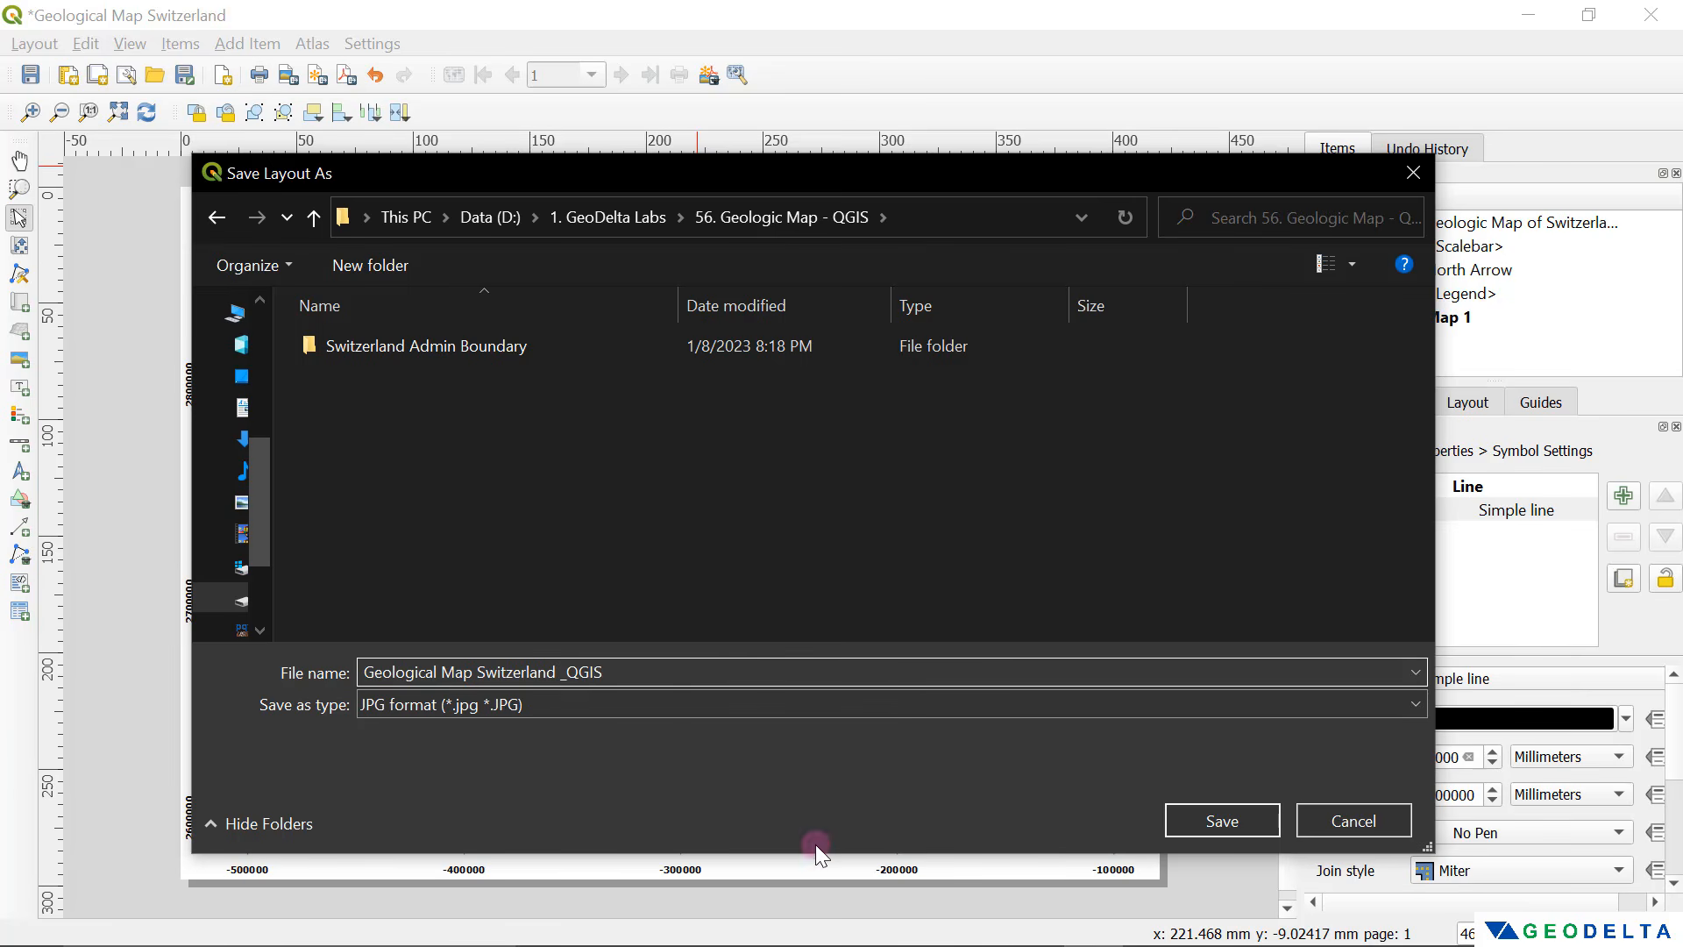
click(1221, 820)
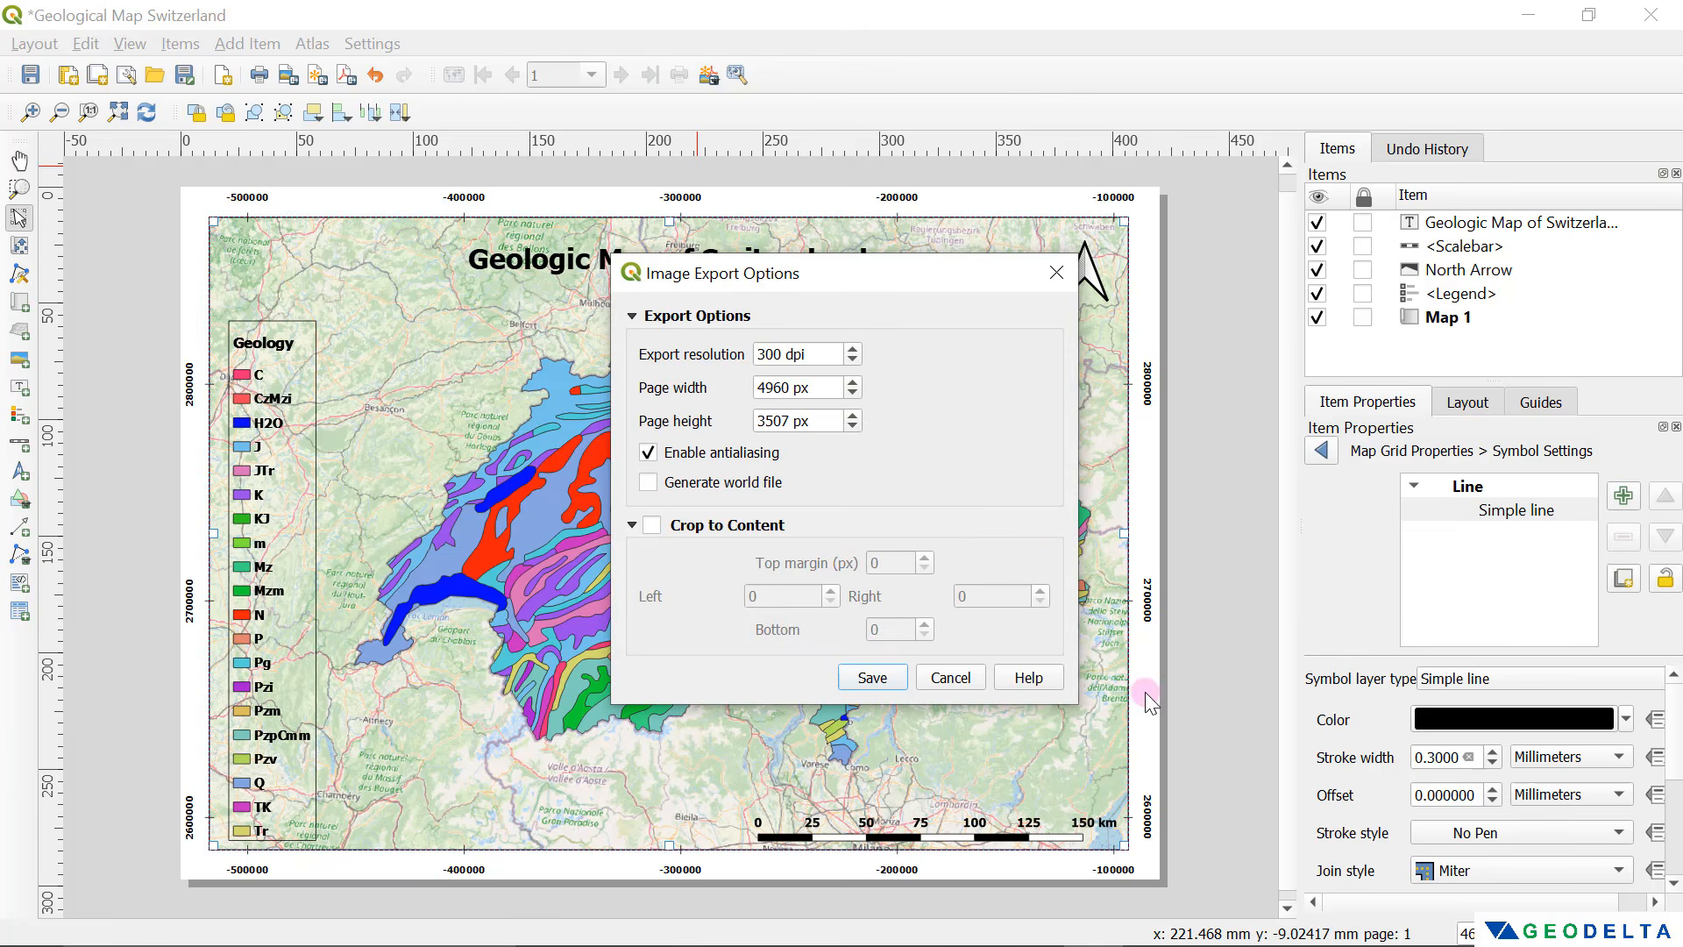
Step: Set the image export resolution to 150 dpi and complete the export
click(785, 353)
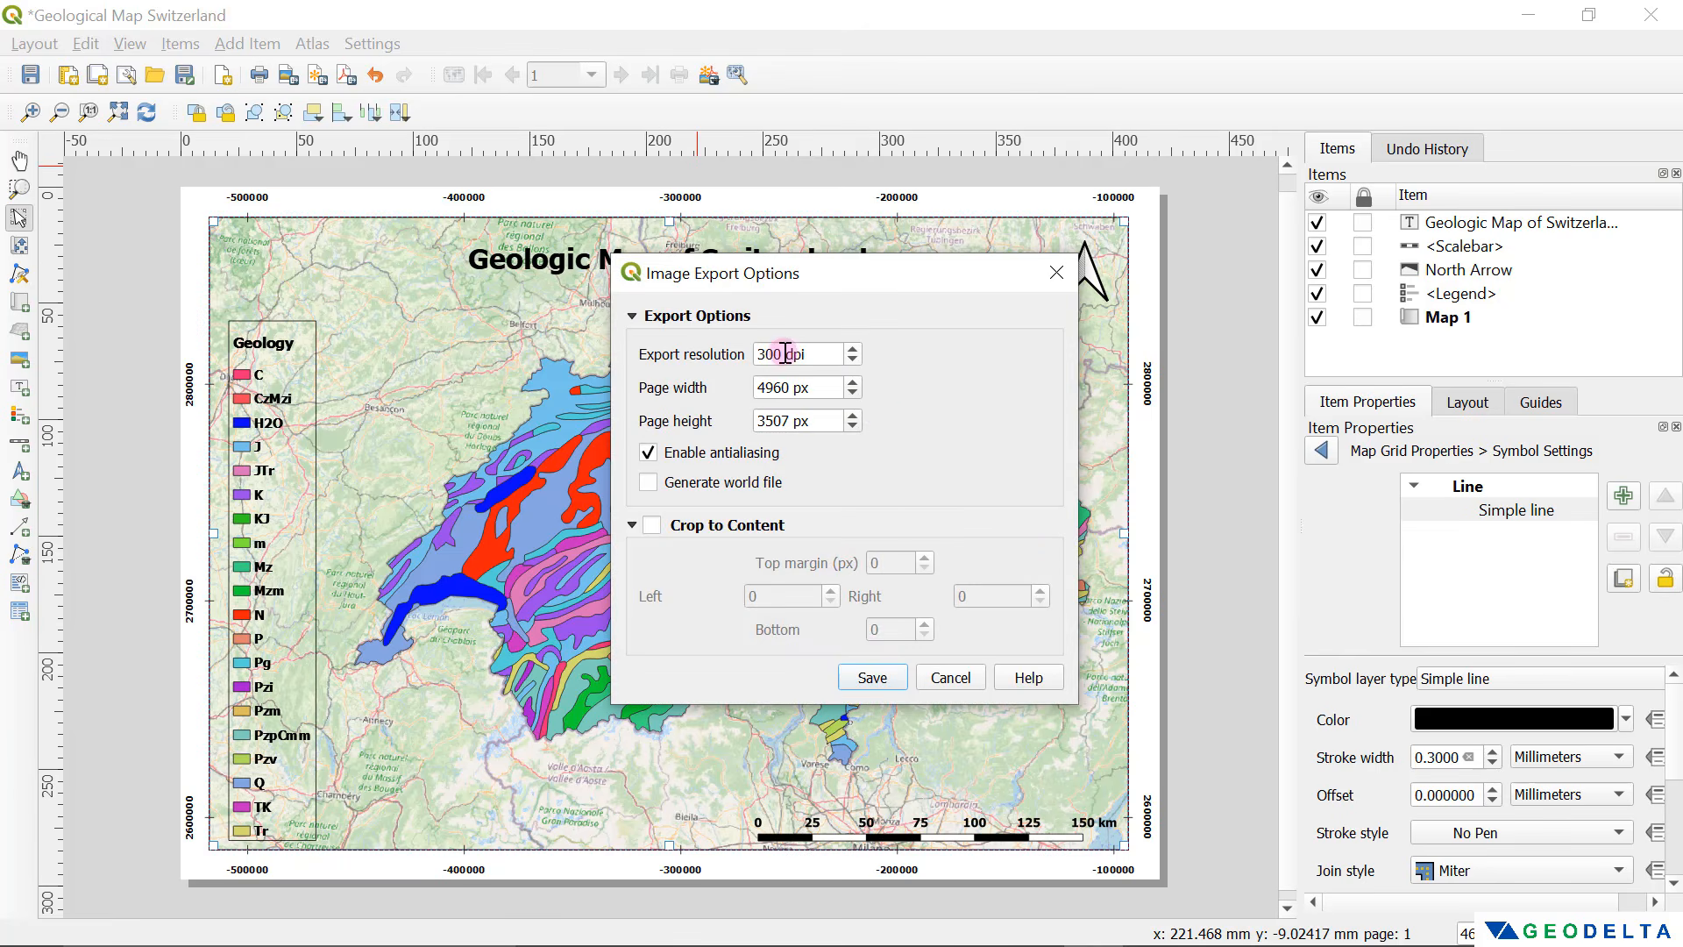
click(838, 355)
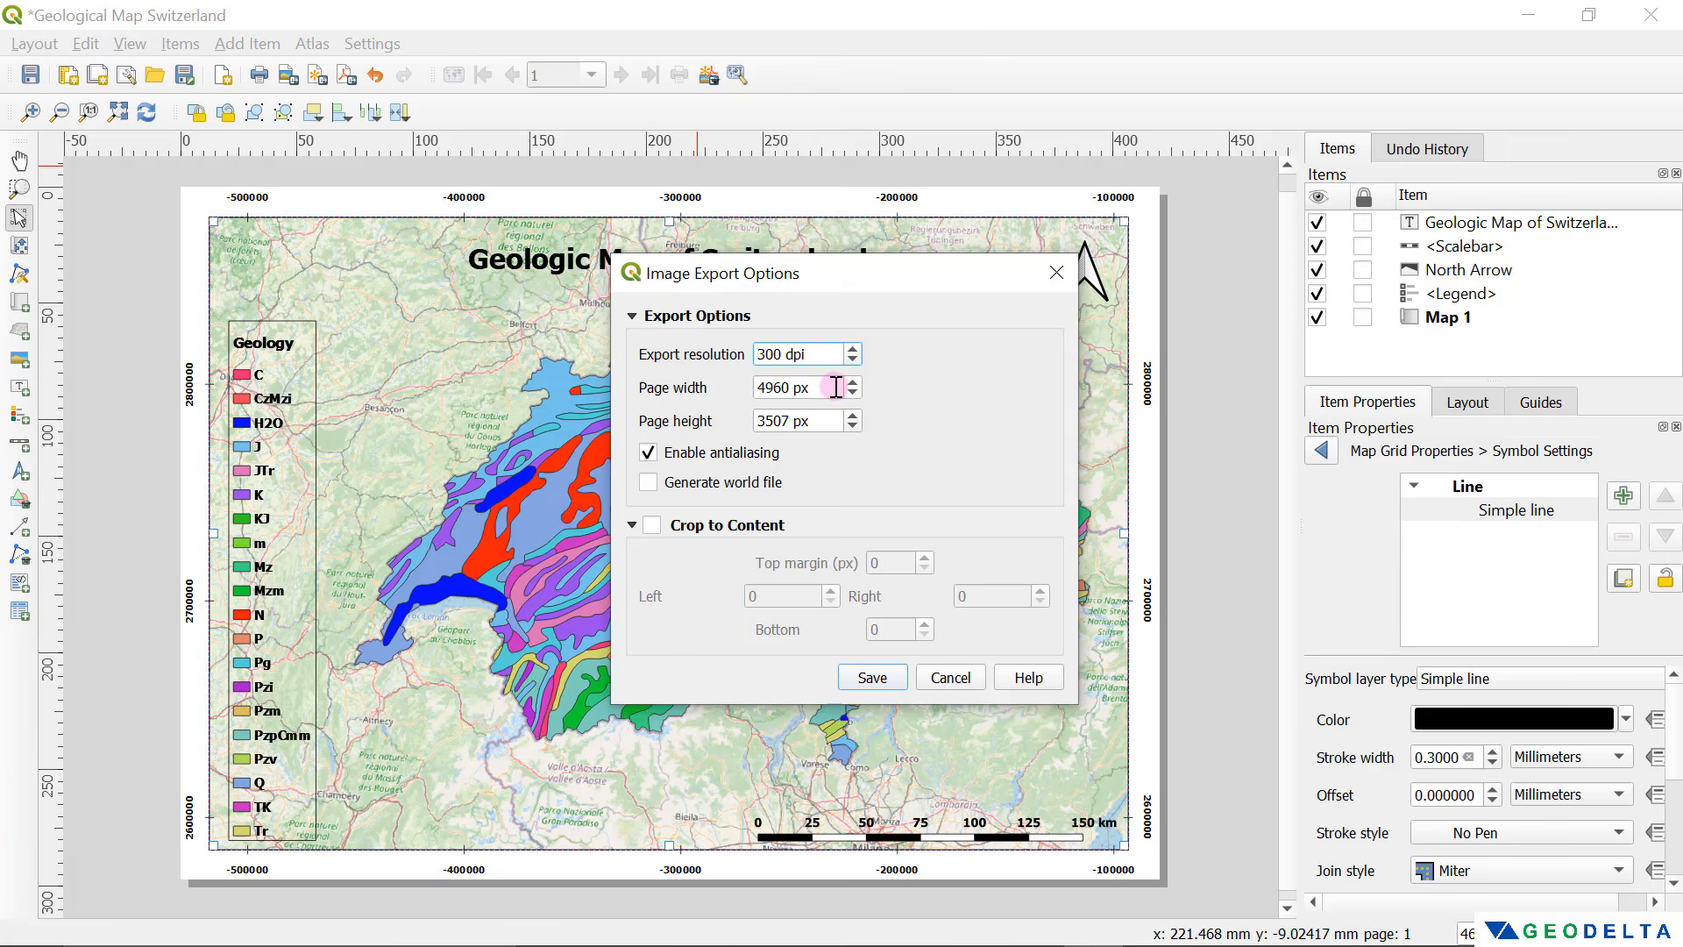
double_click(774, 354)
key(BackSpace)
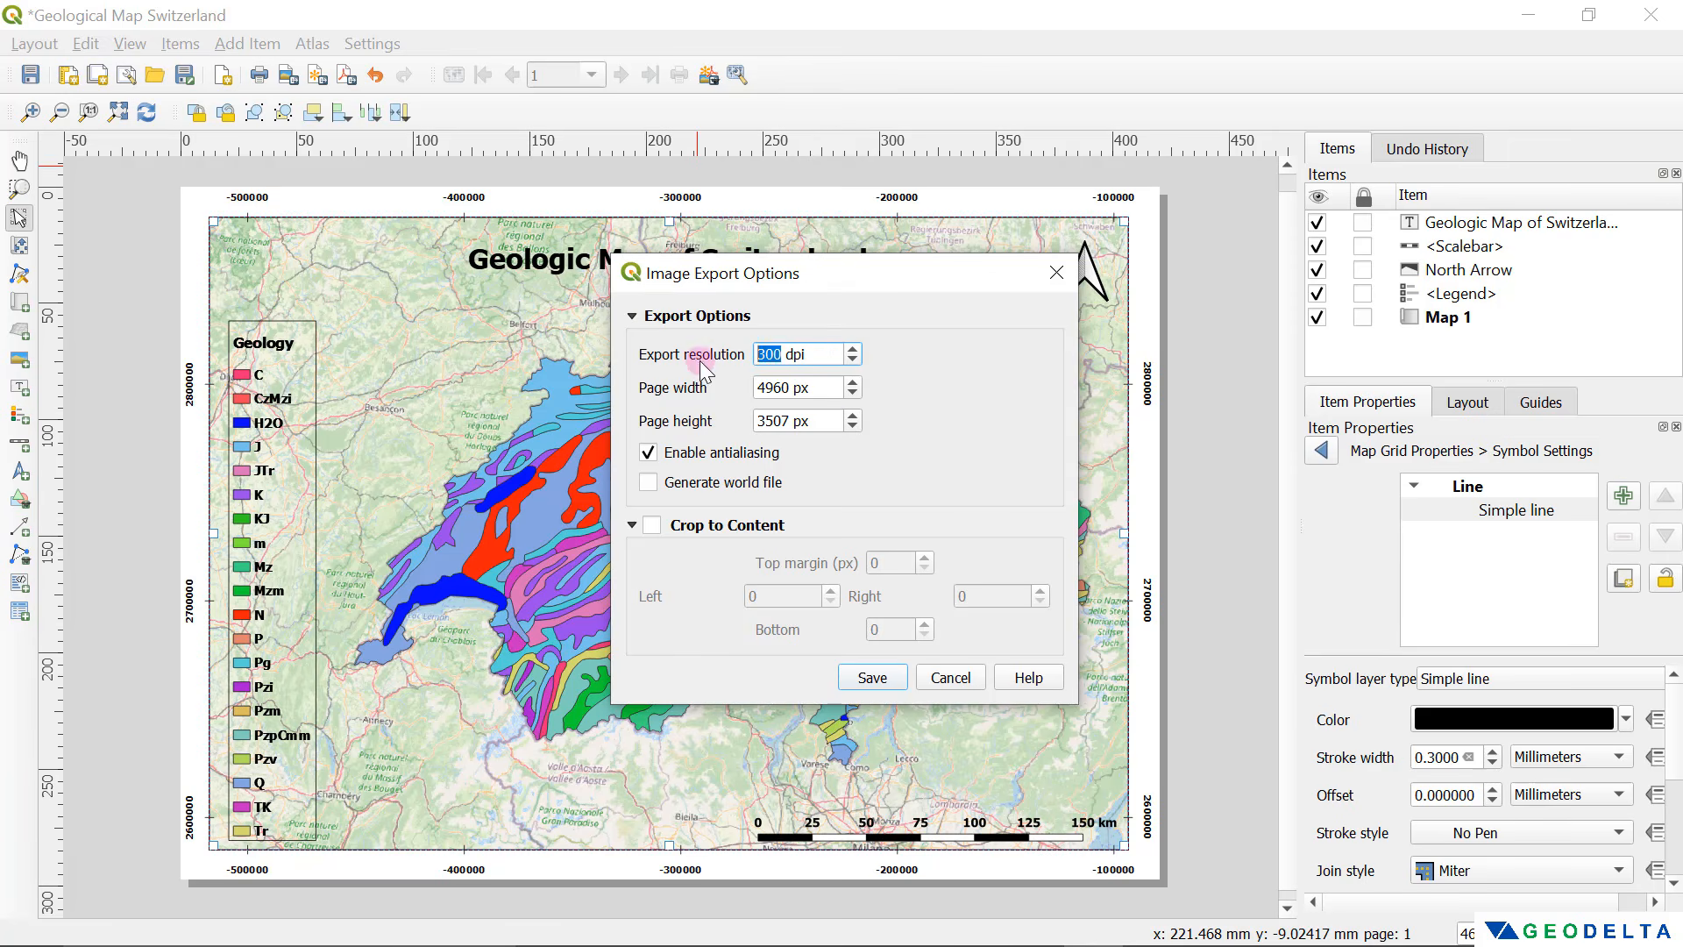
text(150)
click(872, 678)
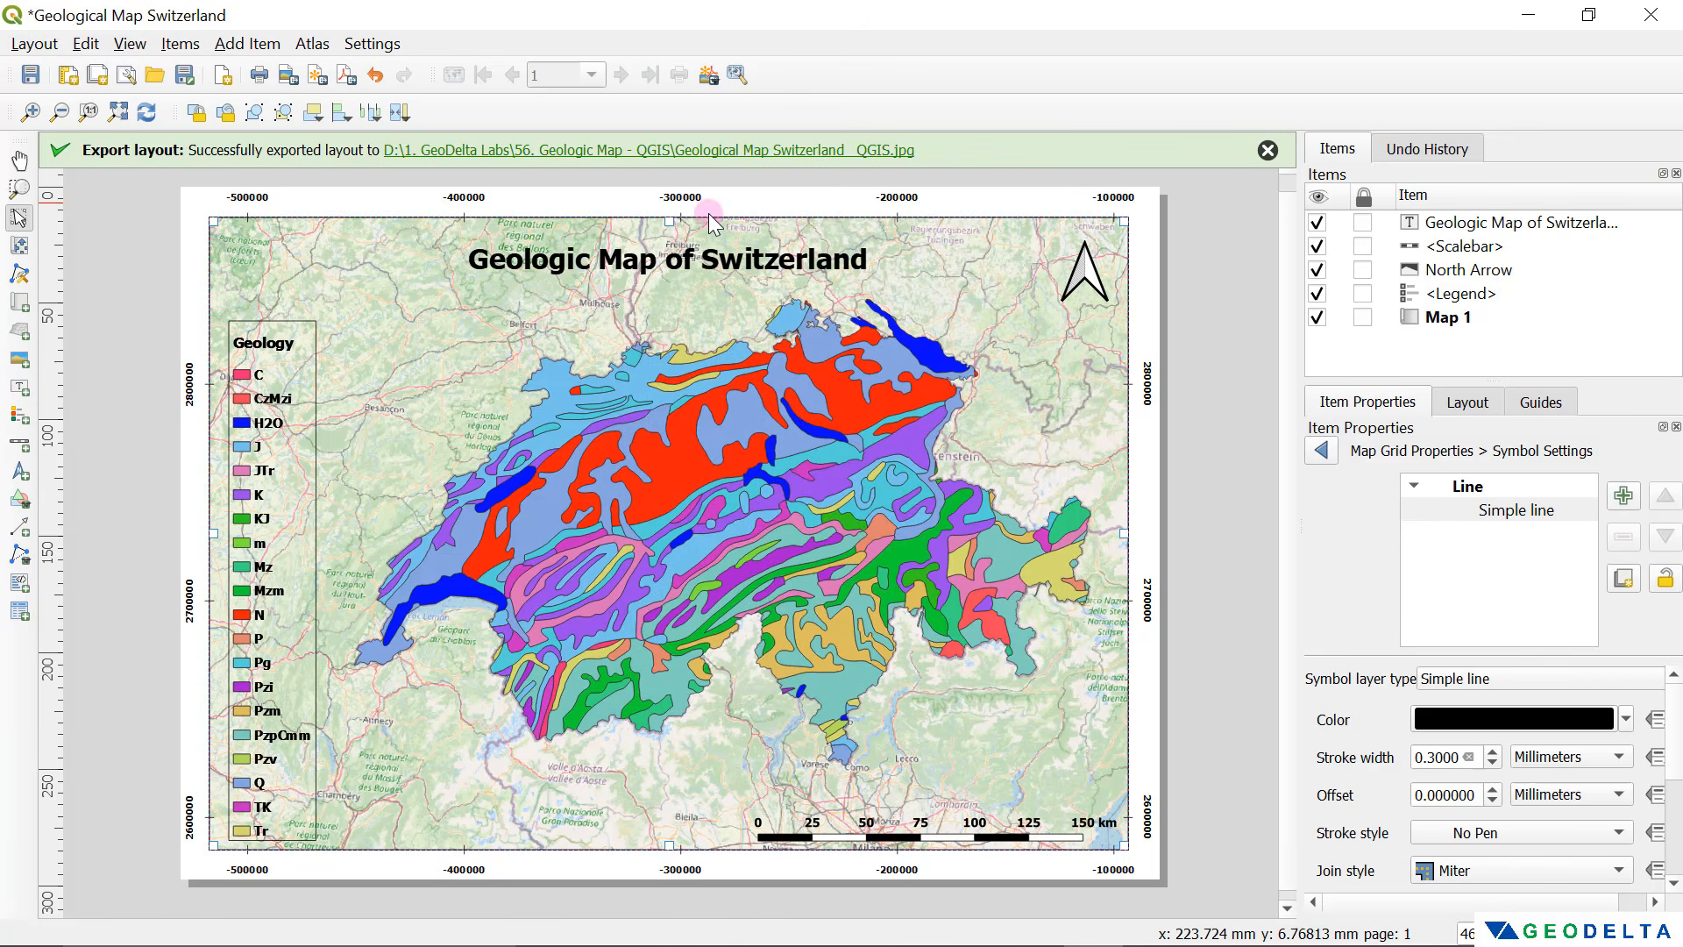
Step: Switch to File Explorer and open the exported "Geological Map Switzerland _QGIS" JPG in the image viewer to inspect the map
key(alt+Tab)
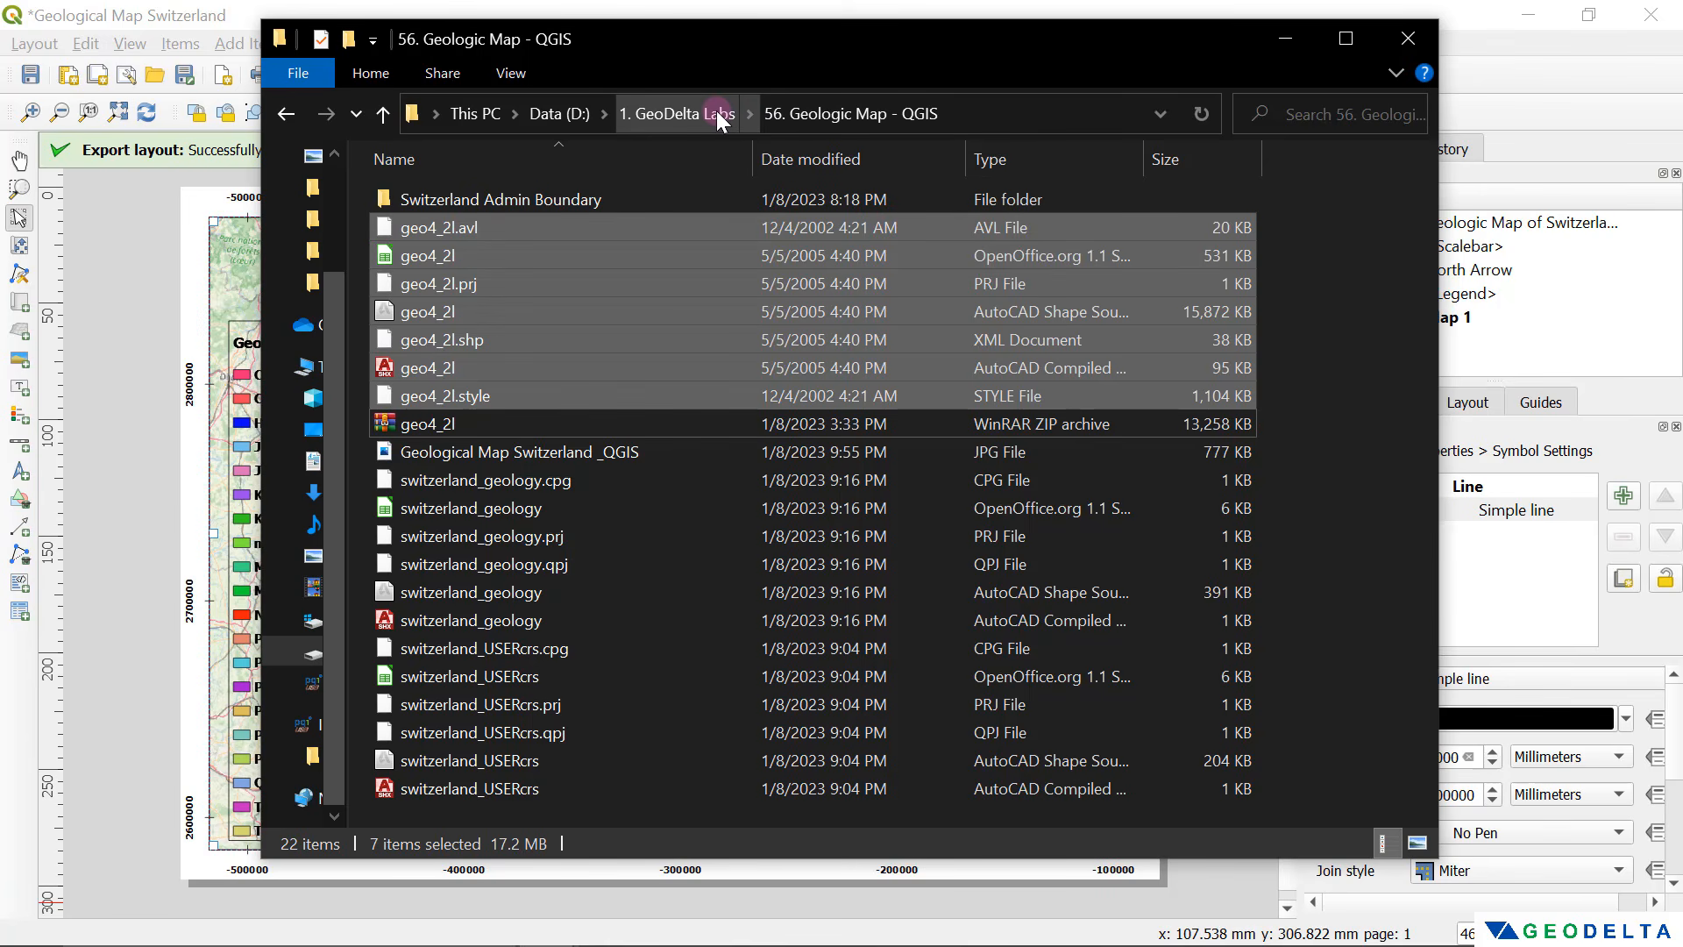
click(649, 447)
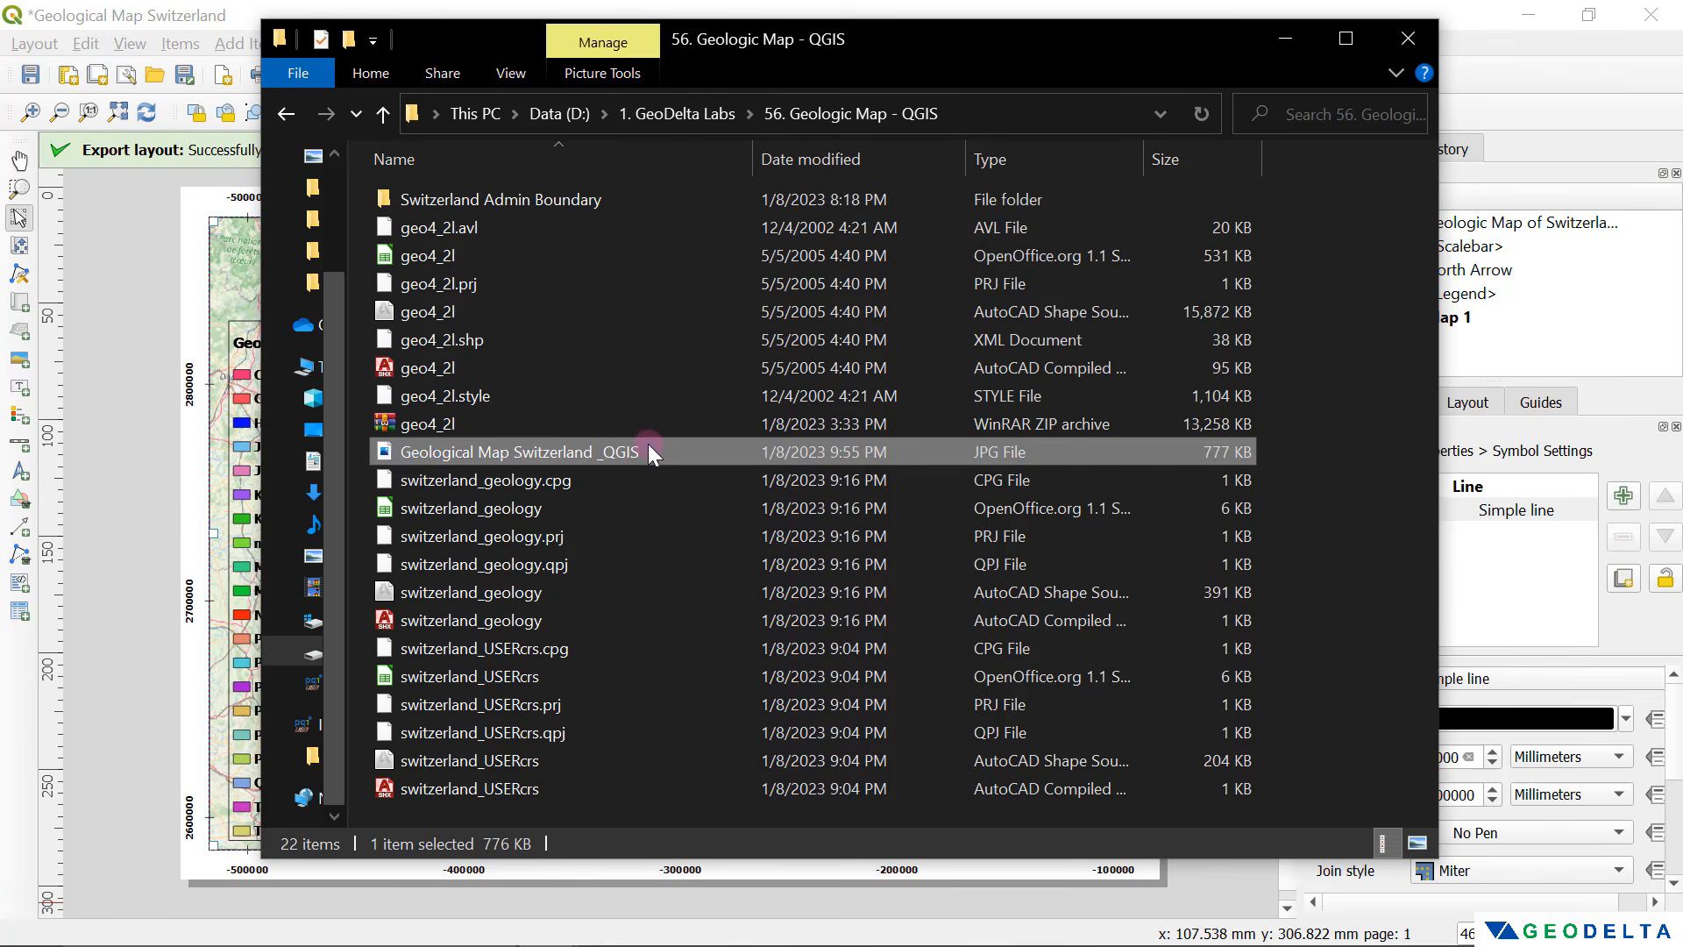
double_click(566, 456)
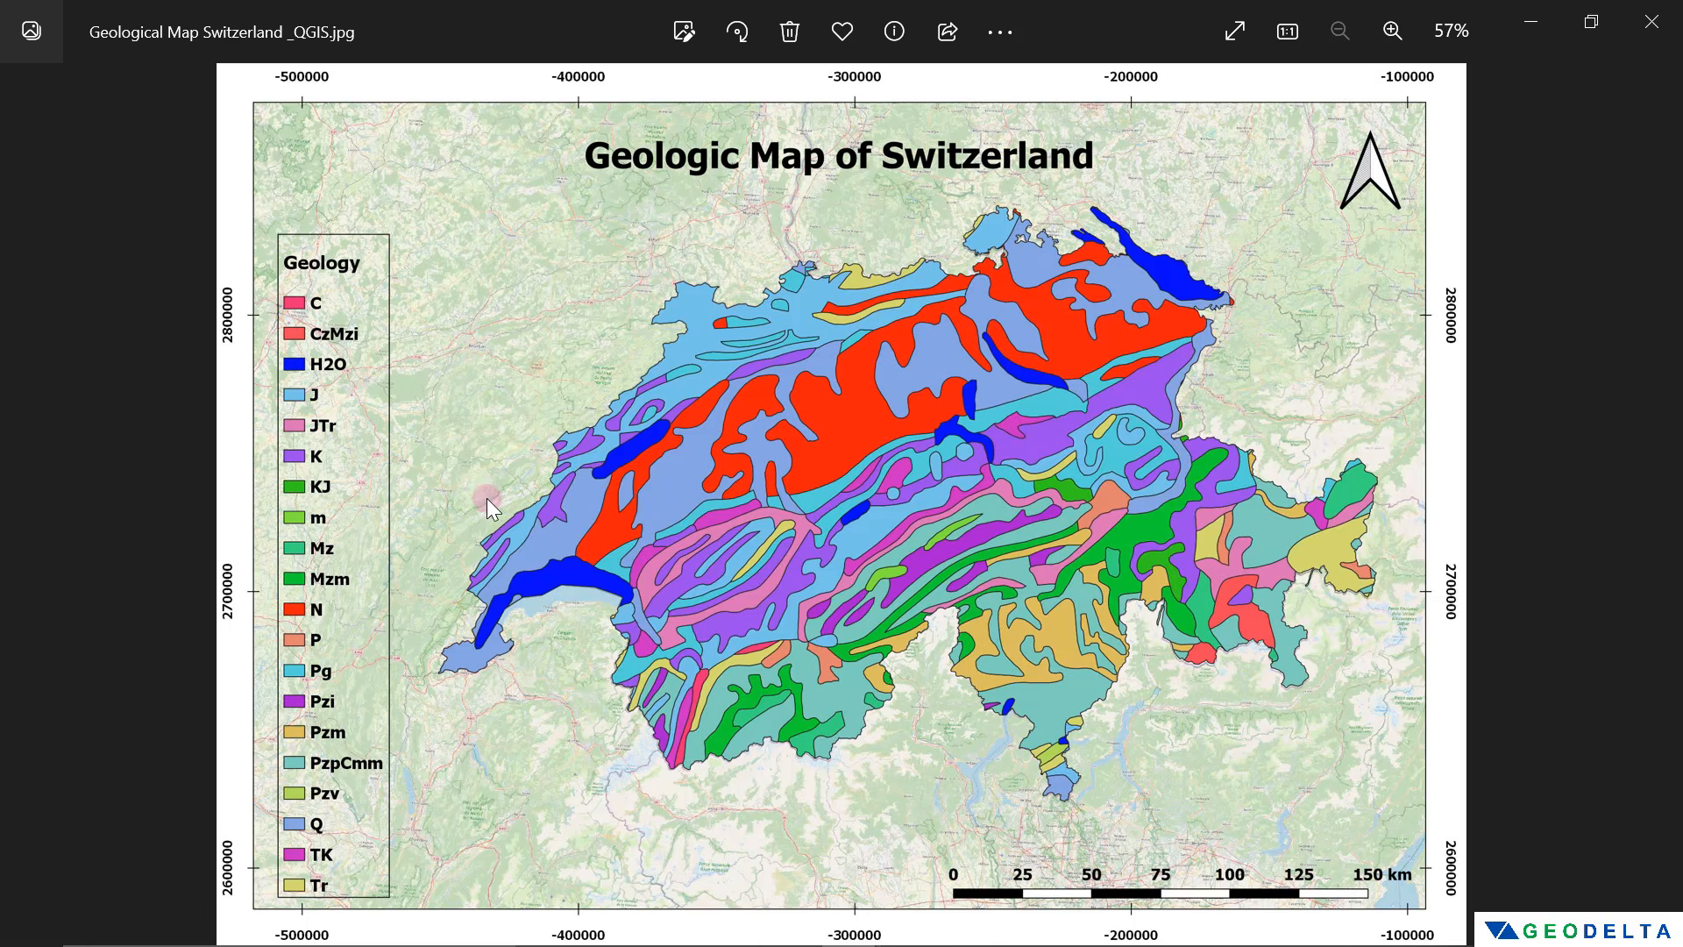
right_click(1146, 378)
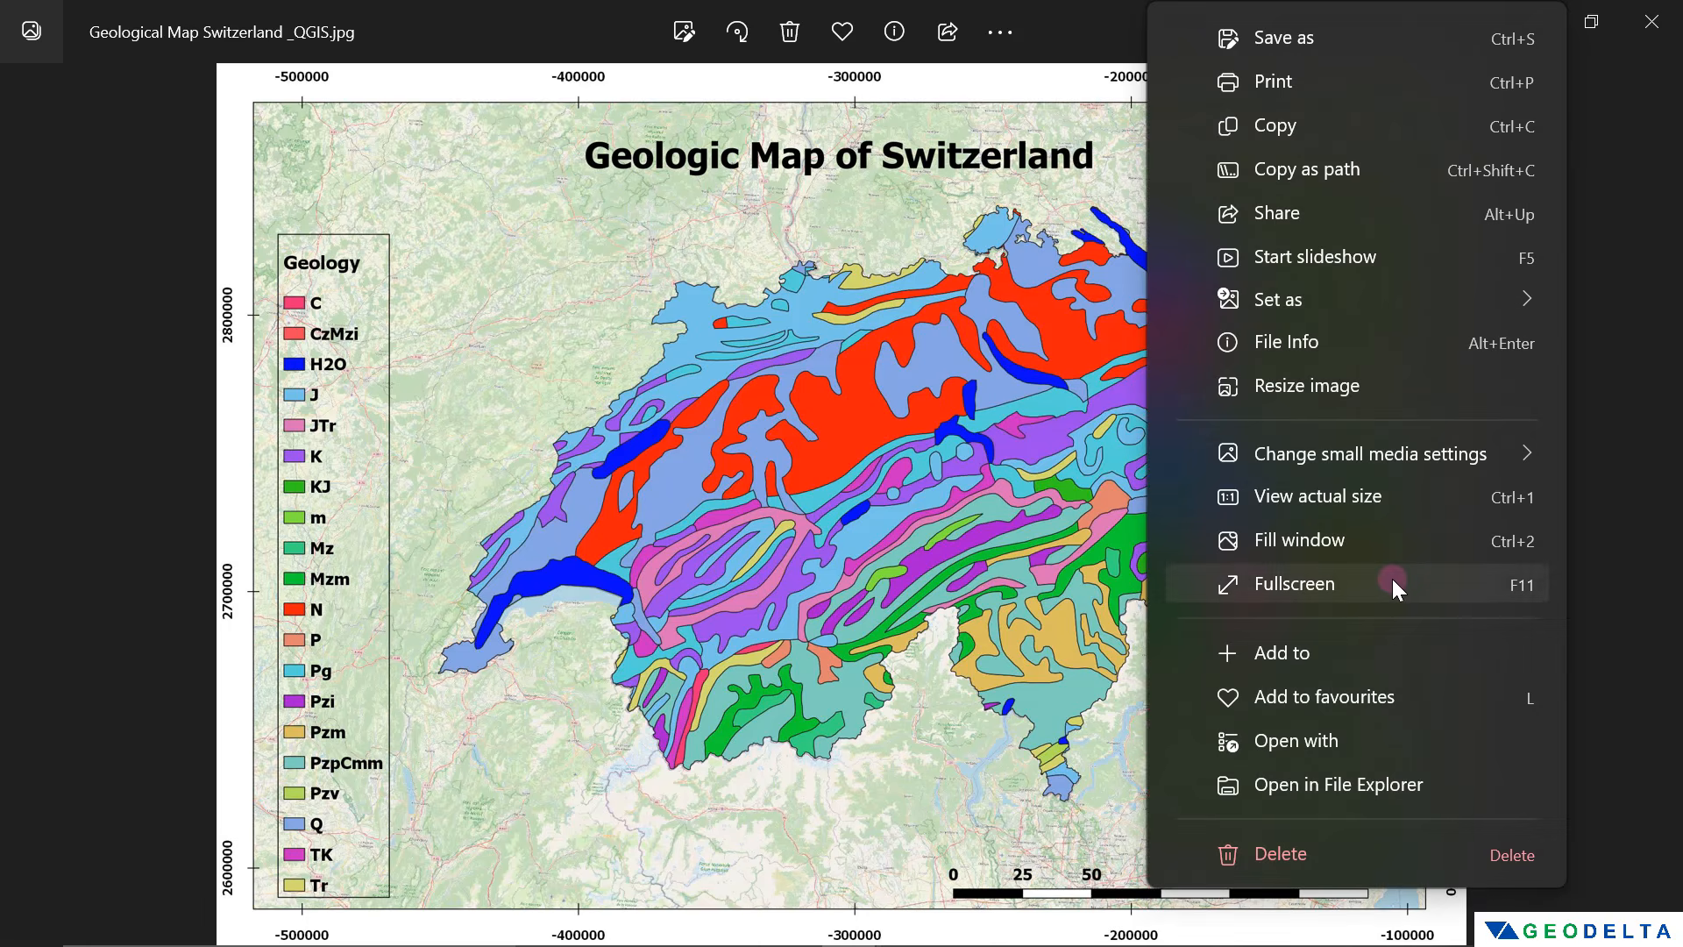